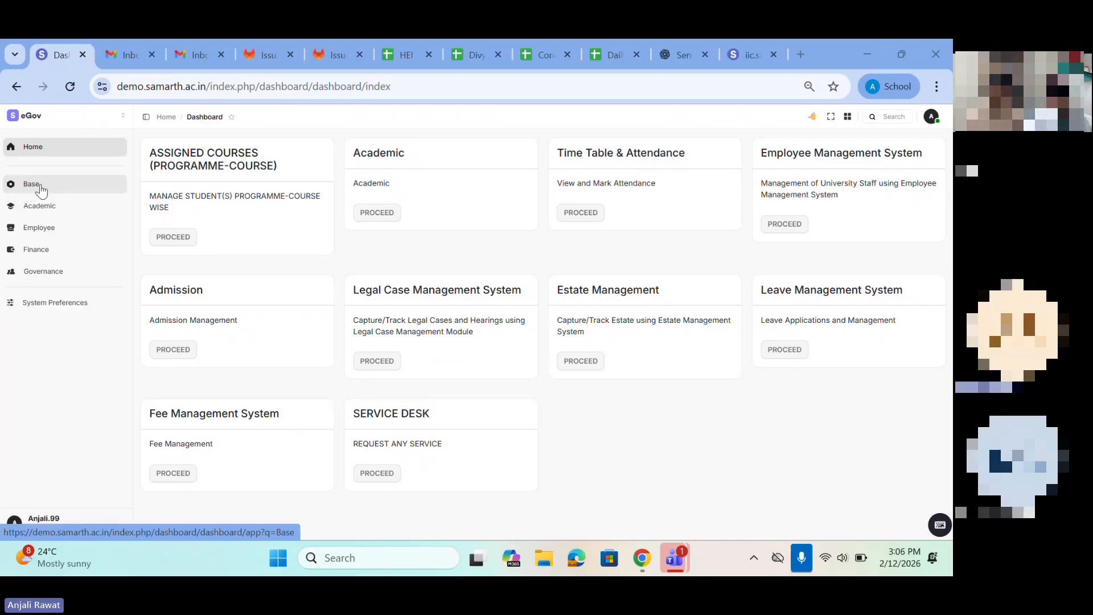
Step: Browse the Academic, Employee and Base module groups, and visit the Core Module under Base
left_click(26, 211)
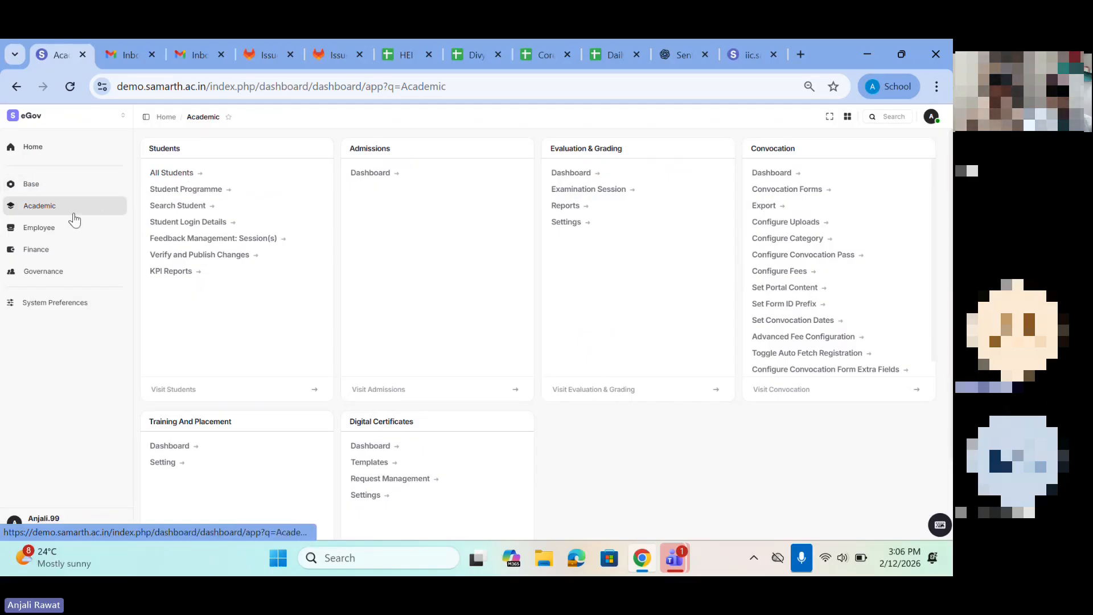
left_click(36, 233)
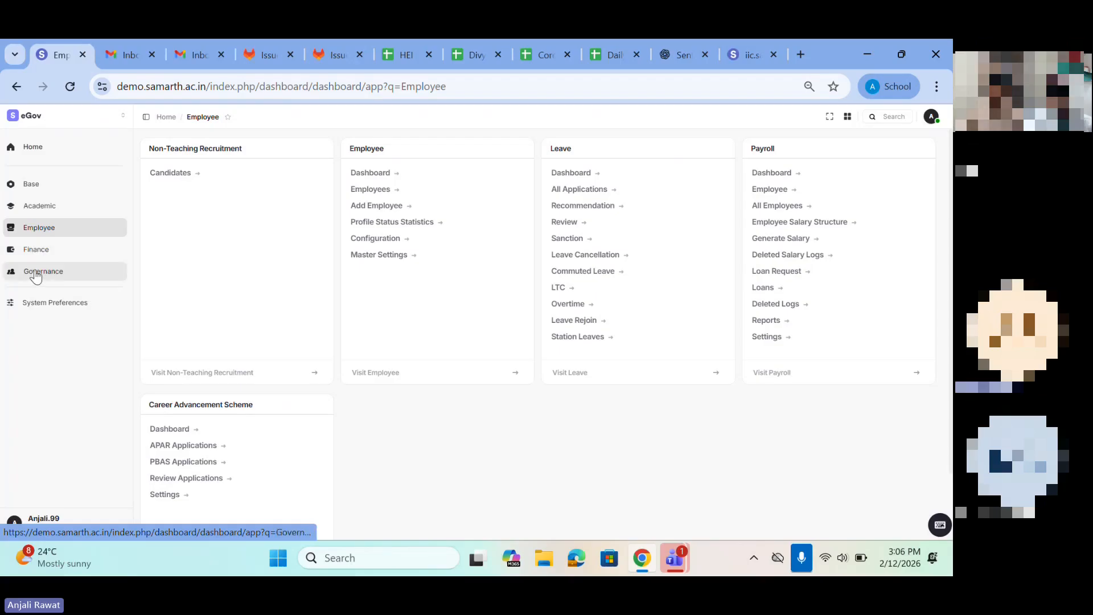
left_click(31, 190)
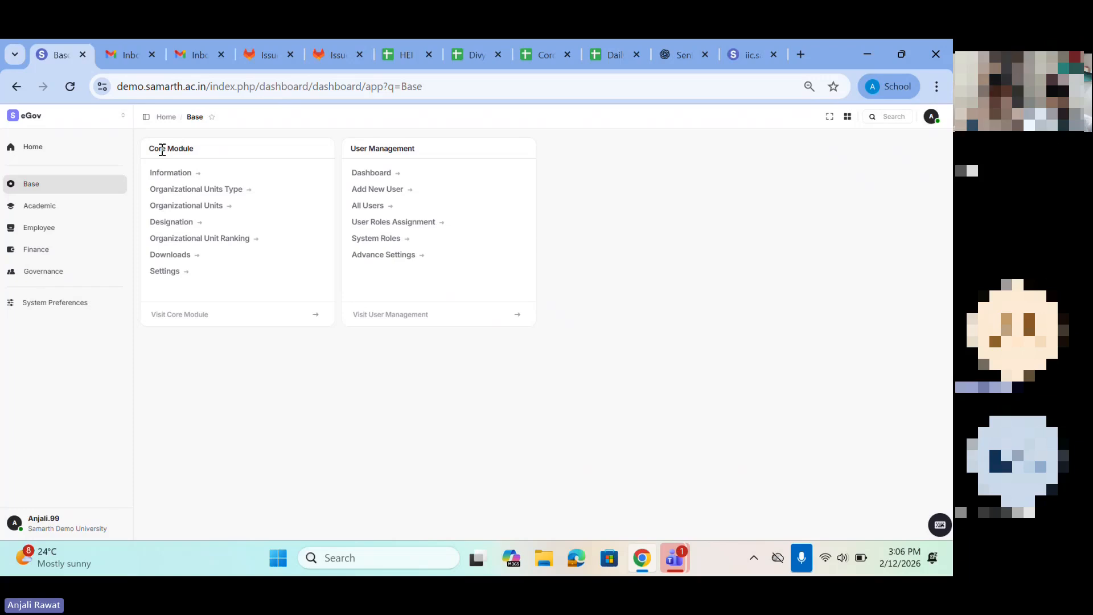
left_click_drag(150, 149, 222, 150)
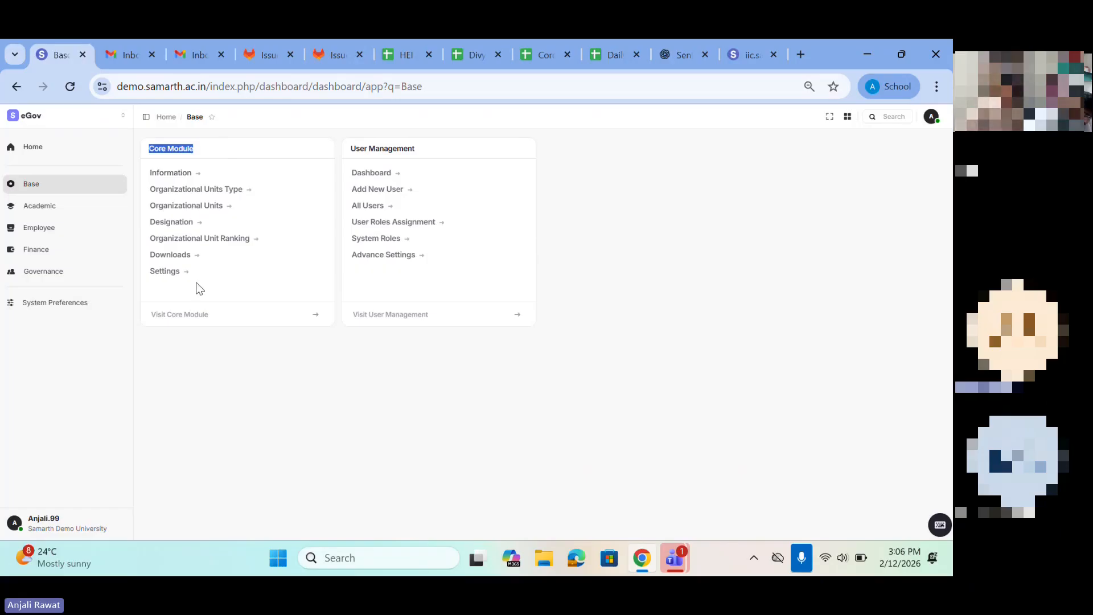
left_click(185, 319)
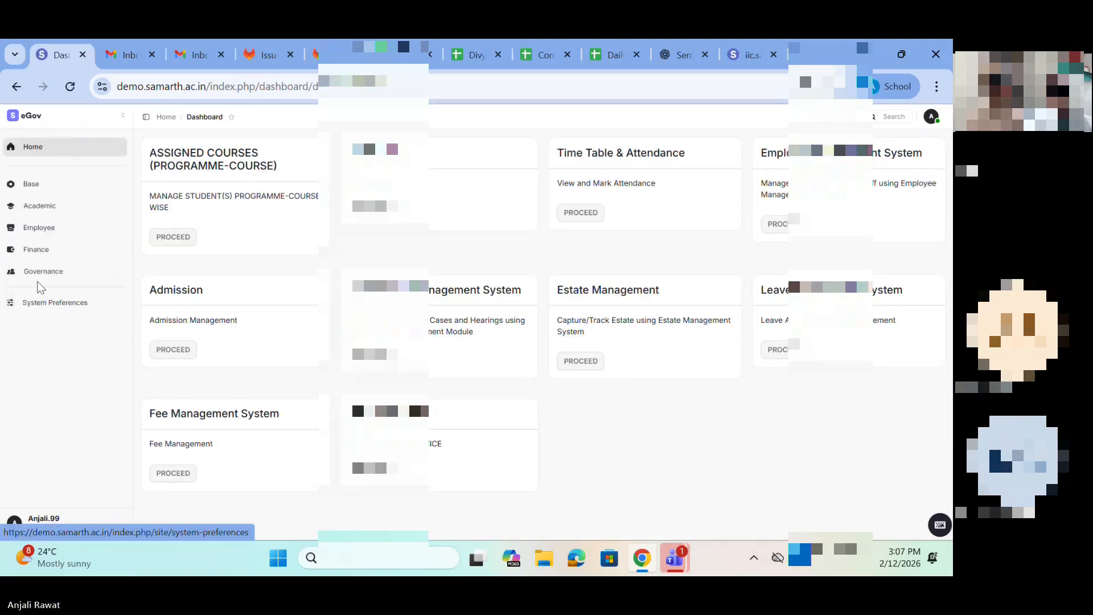
Step: Switch the system's version preference from v4 back to v3 (Previous Version) in System Preferences
left_click(31, 304)
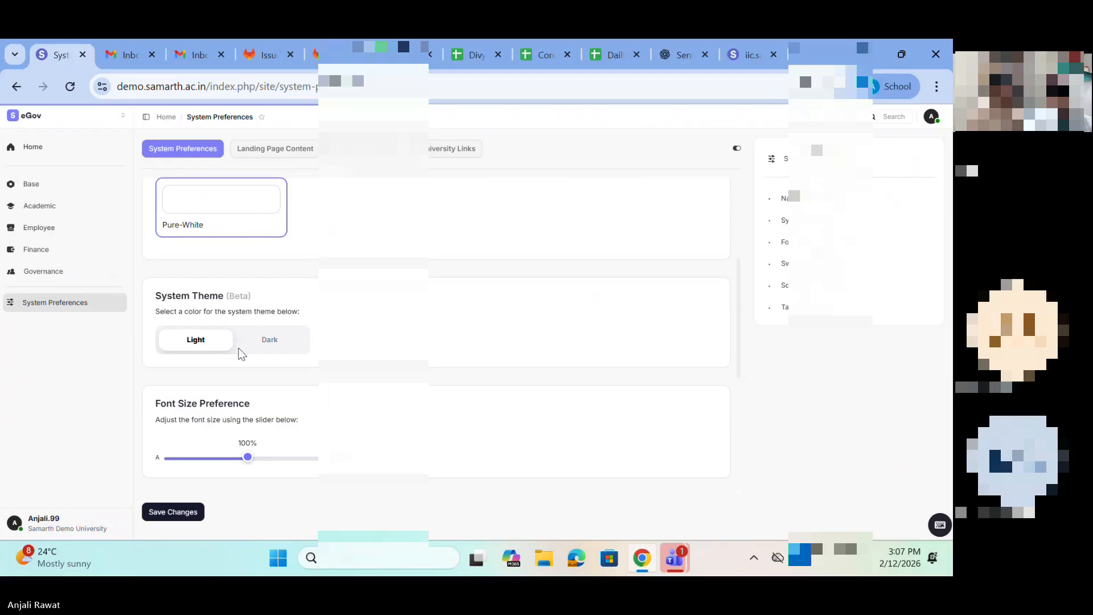
left_click(359, 149)
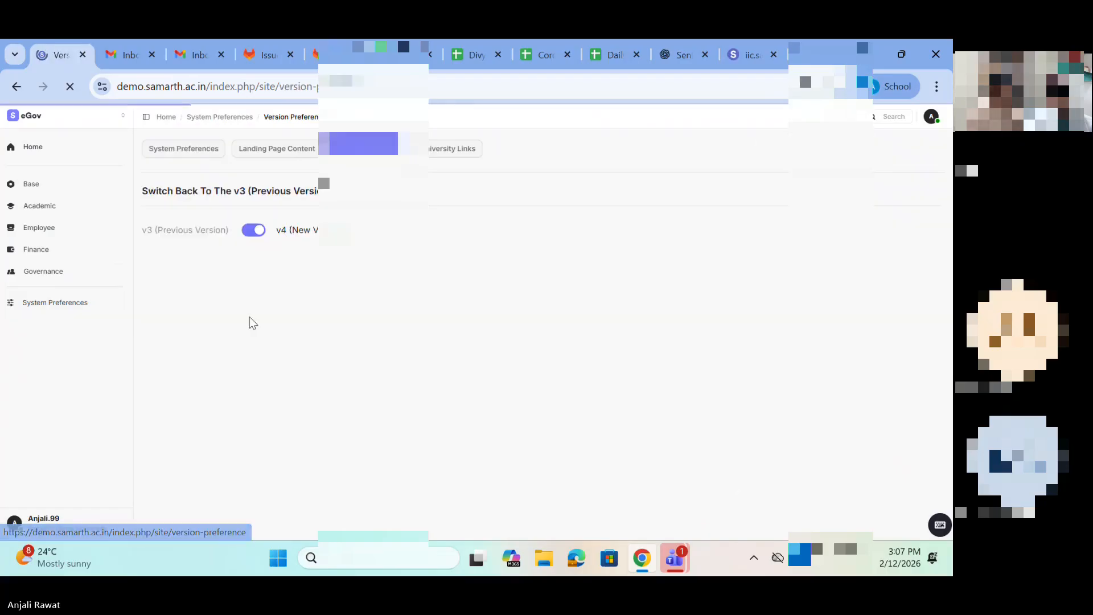
left_click(245, 230)
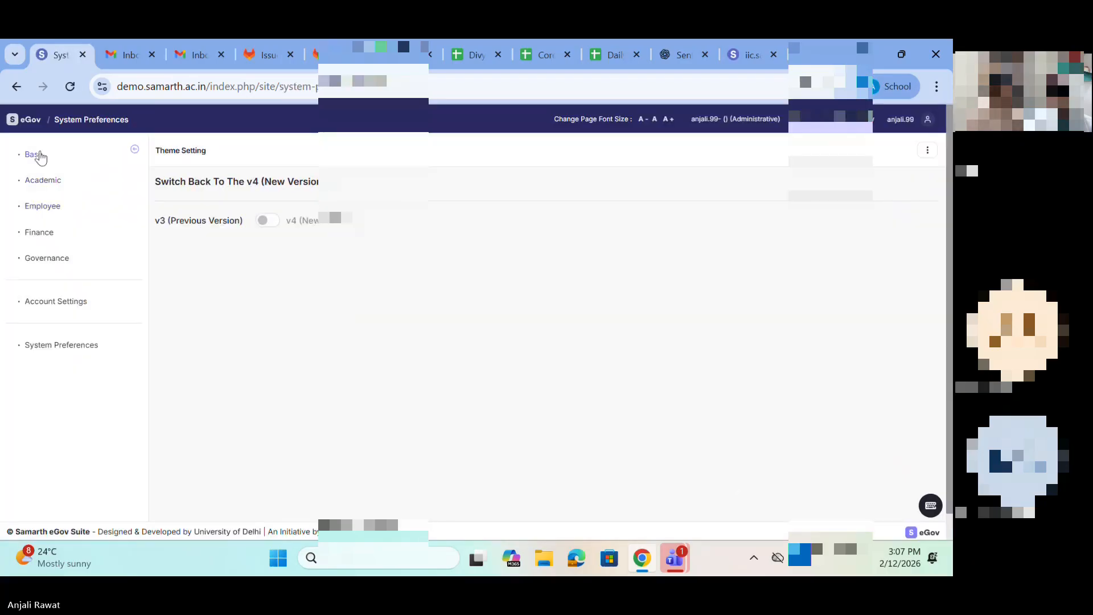
Step: Open the Core Module from the Base group to show the organisation's information page
left_click(37, 153)
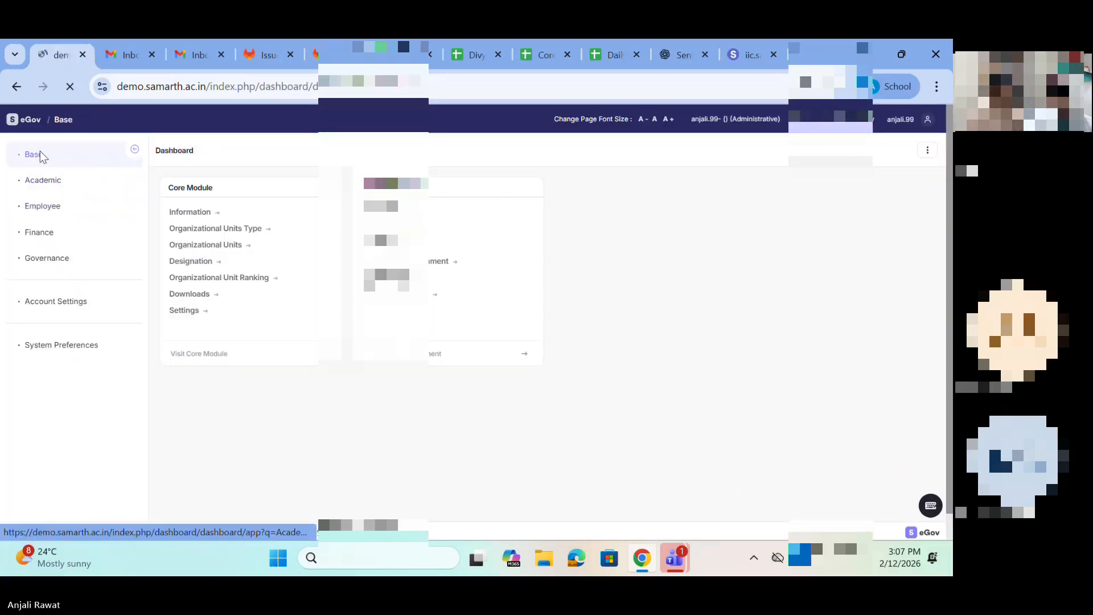
left_click(209, 355)
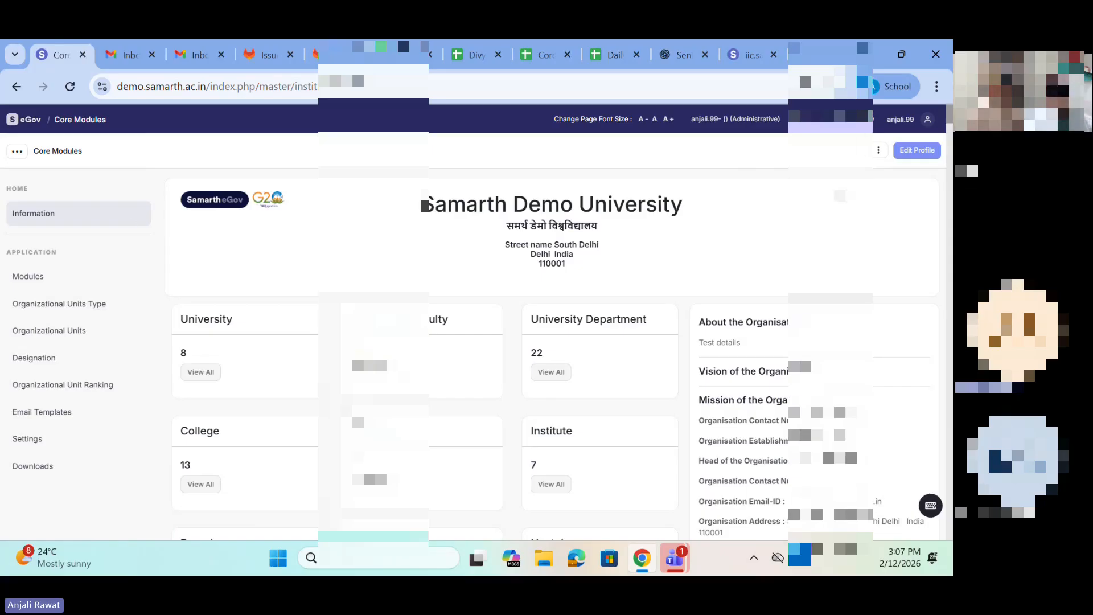
left_click(914, 151)
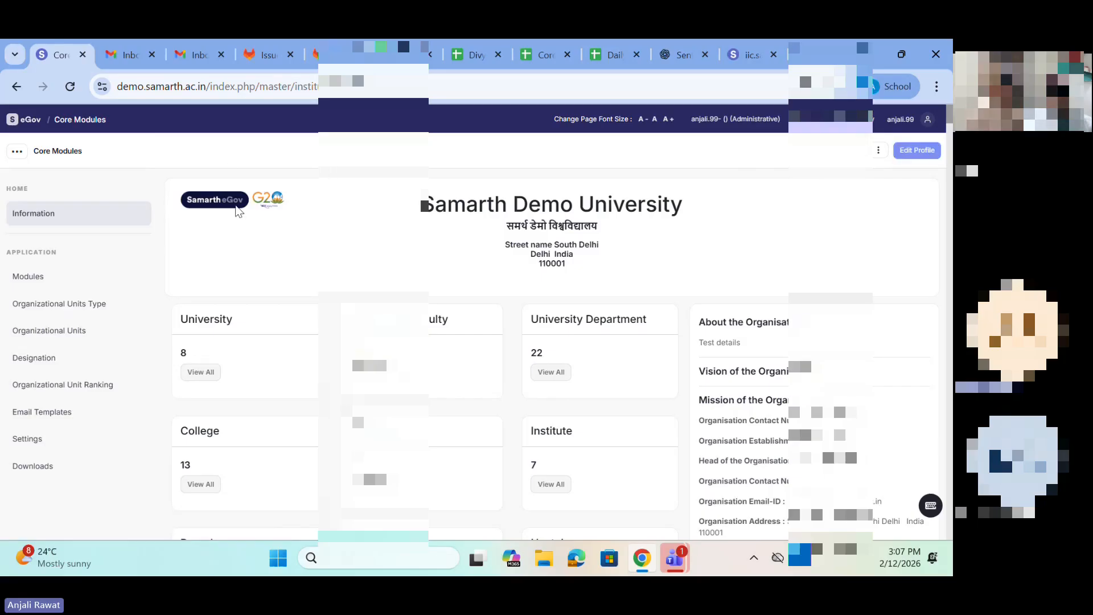
Step: Review the university's name, address and About the Organisation details on the Core Modules information page
left_click_drag(401, 214, 666, 226)
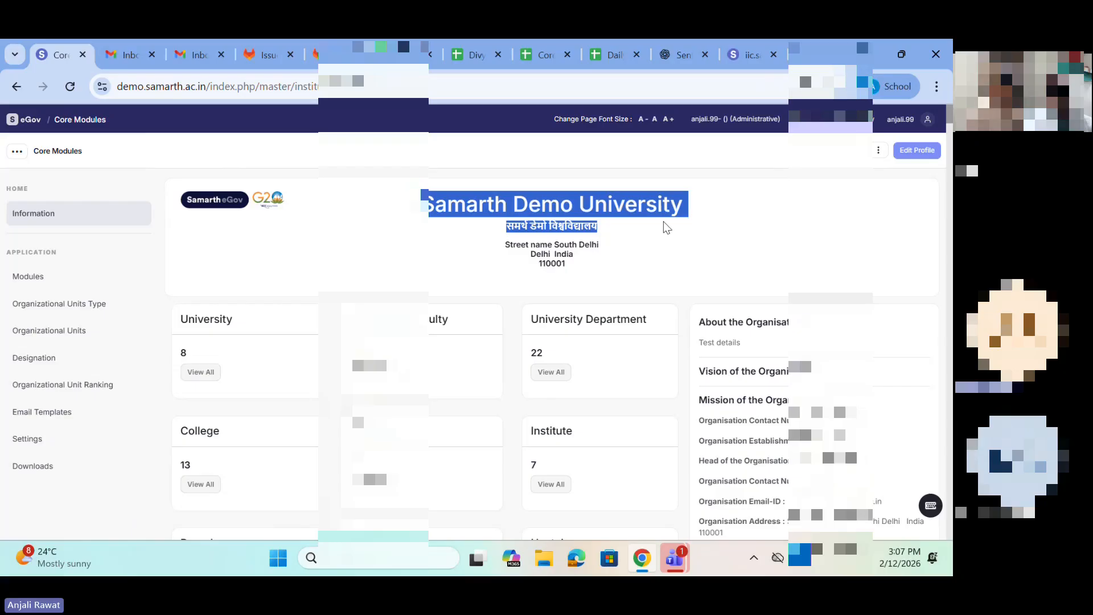
left_click_drag(501, 244, 610, 279)
scroll(610, 279, "down", 1)
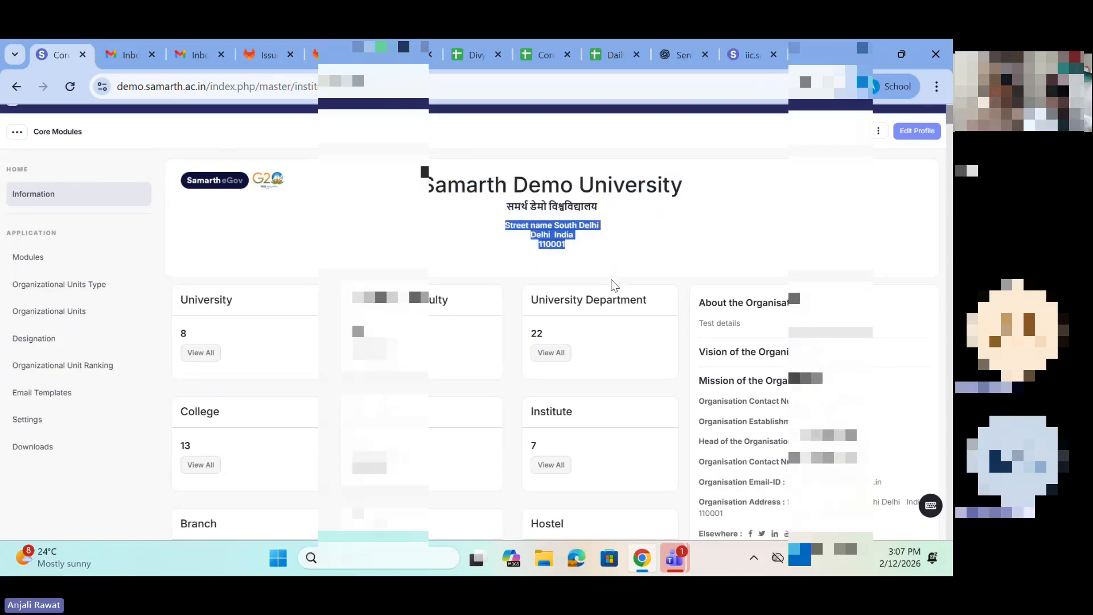
left_click_drag(689, 309, 876, 322)
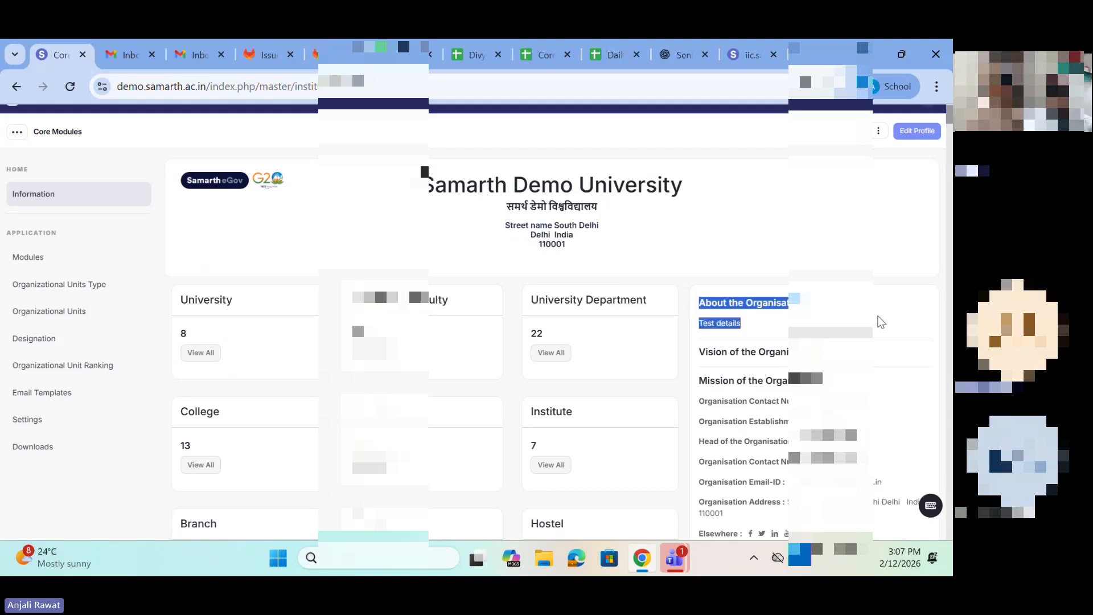
scroll(877, 322, "down", 1)
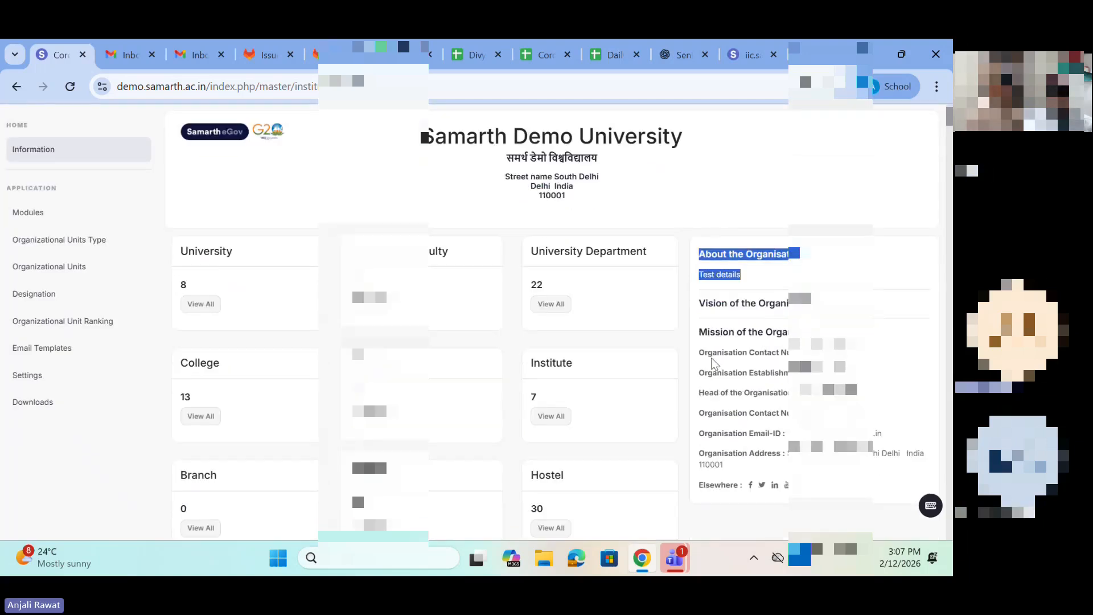
scroll(473, 319, "down", 4)
scroll(473, 318, "up", 5)
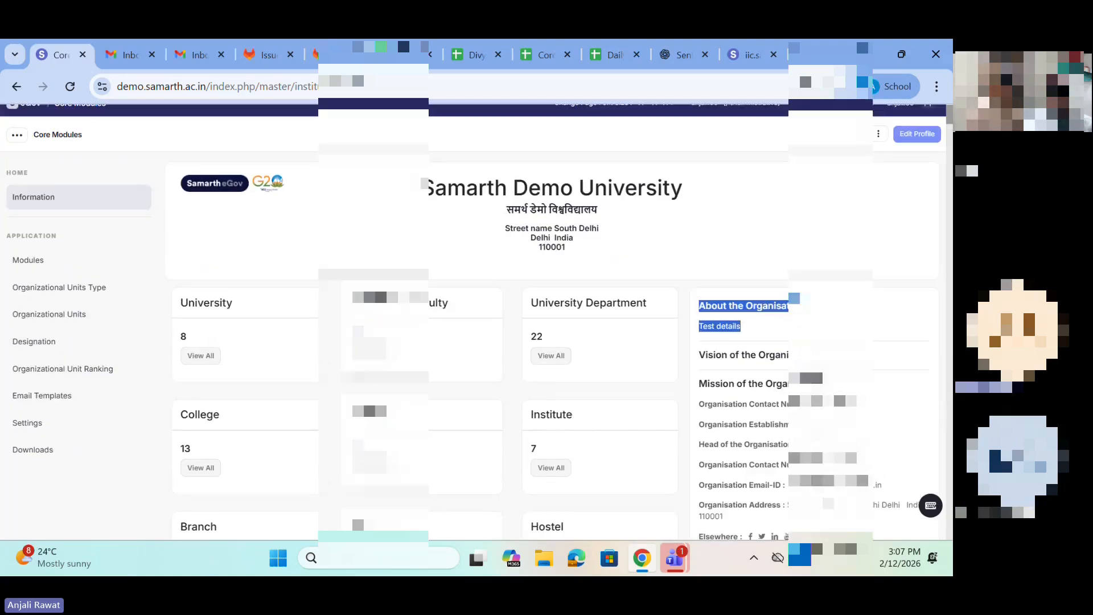
Step: Open the organisation profile for editing and go through the name fields under General Details
left_click(921, 139)
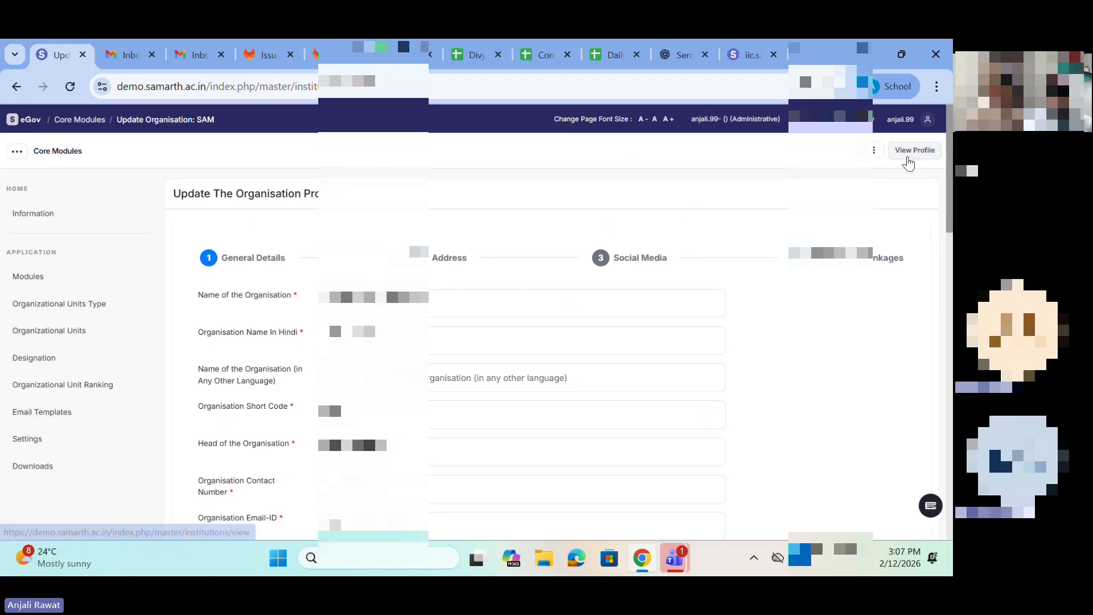
scroll(294, 251, "down", 1)
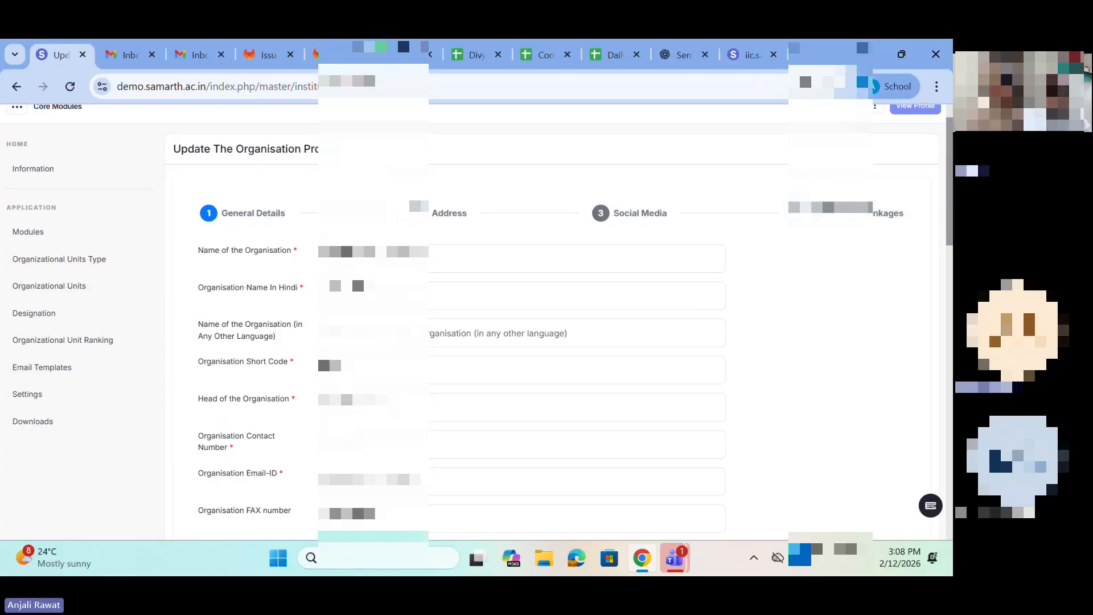
left_click(374, 258)
scroll(373, 258, "down", 1)
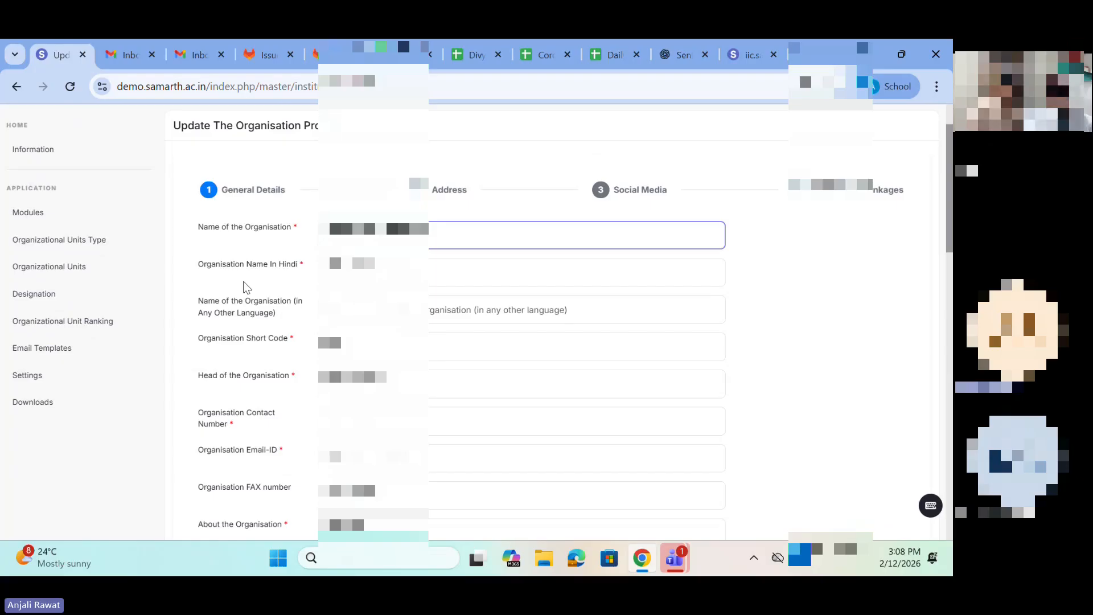
scroll(558, 314, "down", 1)
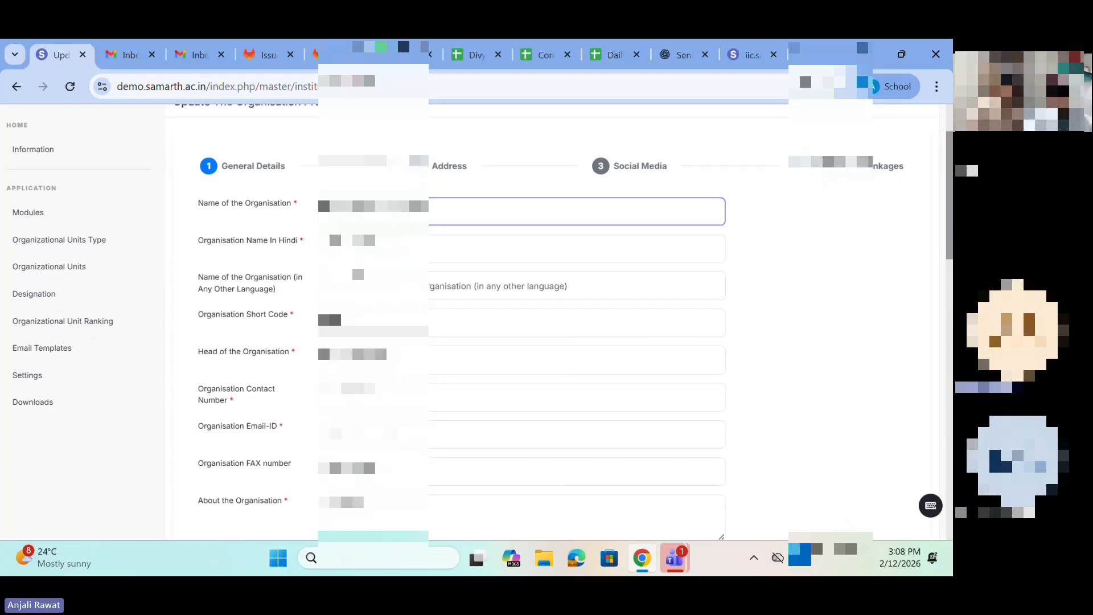
scroll(559, 314, "down", 1)
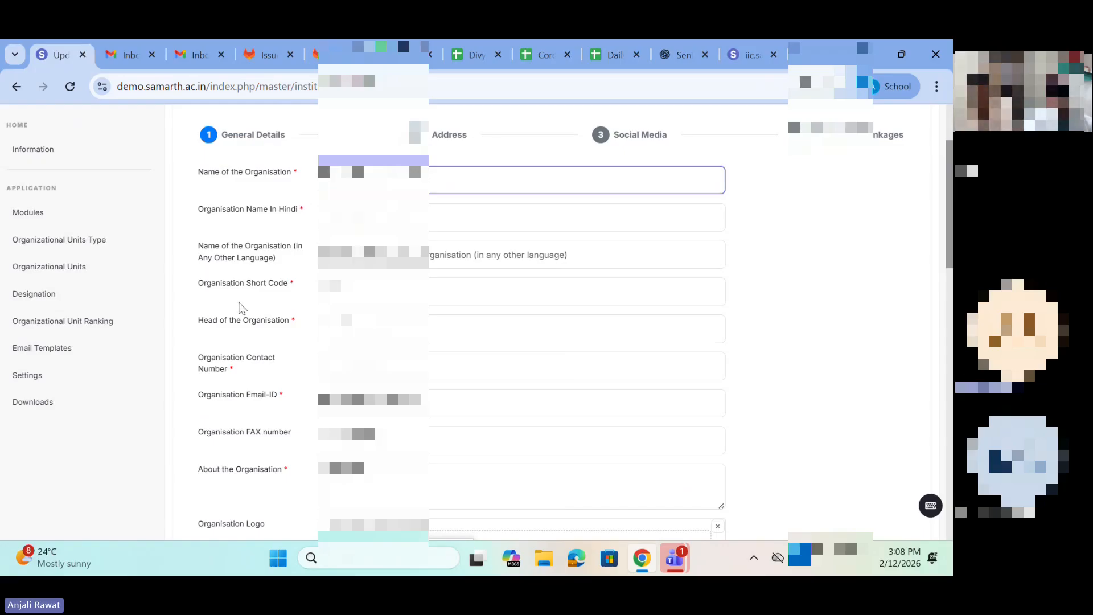
Step: Examine the Organisation Short Code, Head of the Organisation and Organisation Email-ID fields, looking through the head field's suggestions
left_click(344, 292)
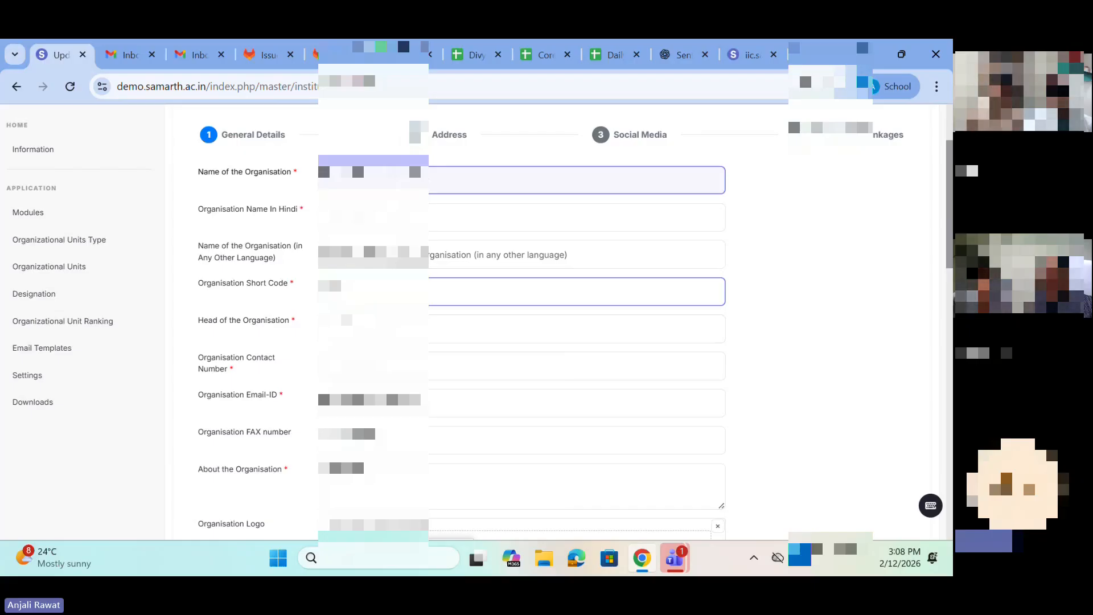
left_click(347, 330)
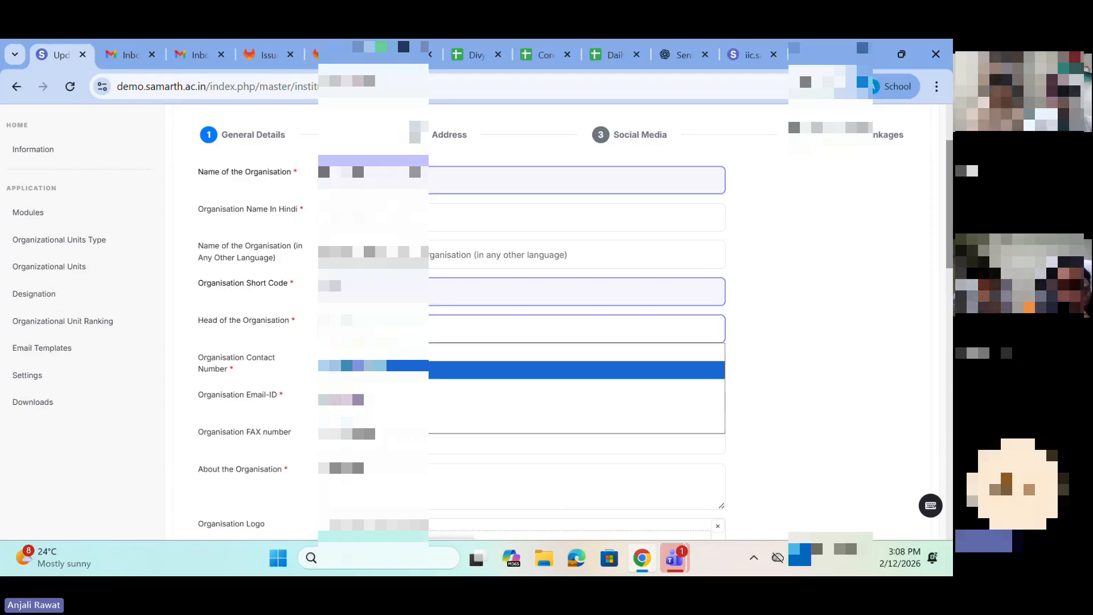
key("Down")
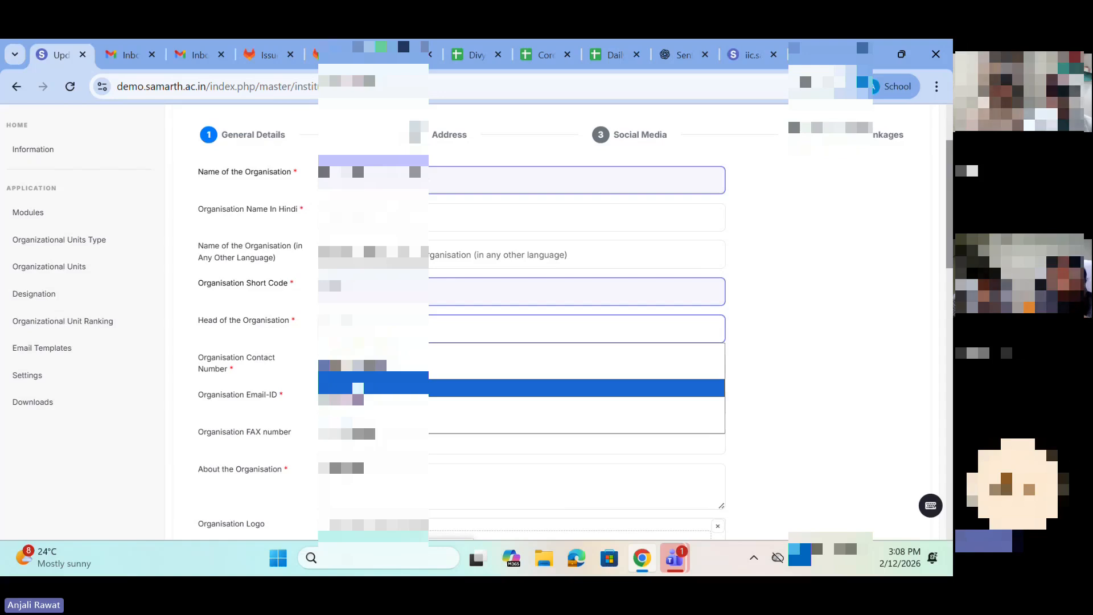
key("Down")
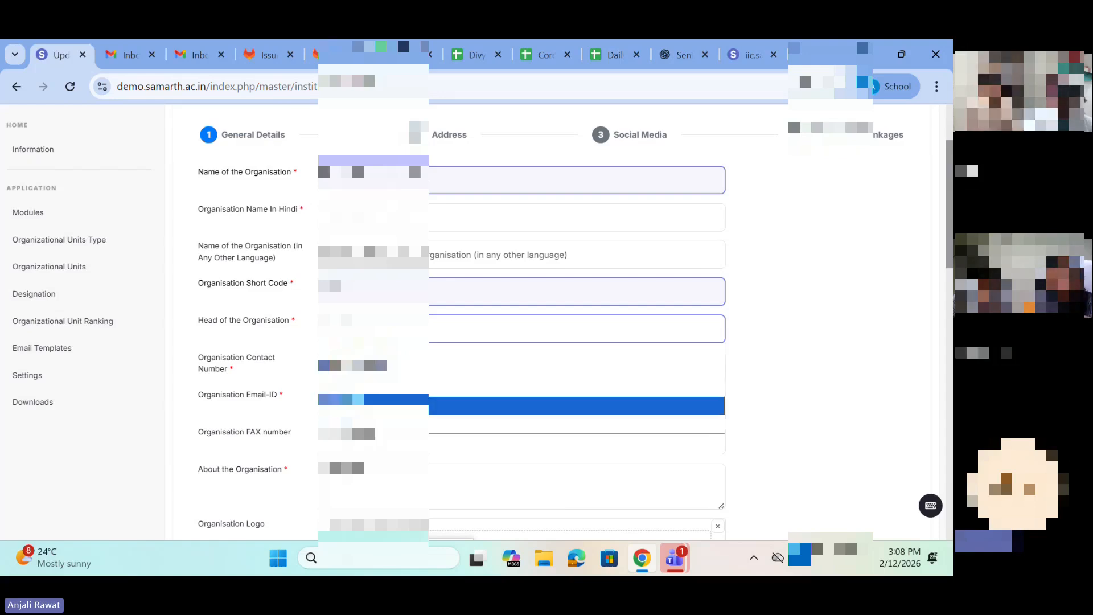
key("Down")
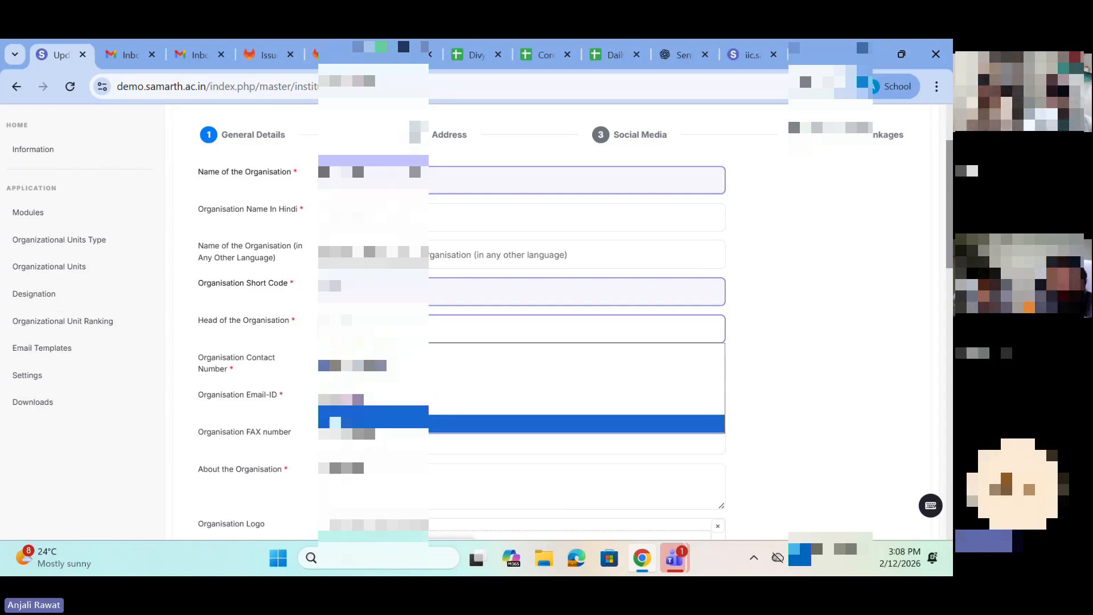
left_click(262, 396)
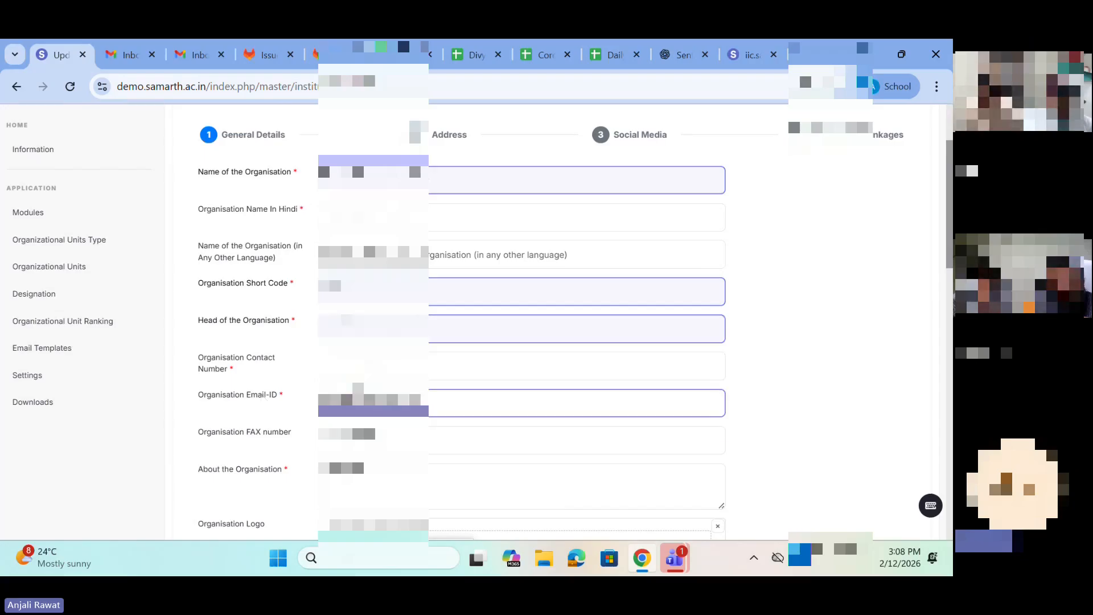
Step: Examine the About the Organisation and Organisation Logo fields, opening the logo's file chooser and closing it without a selection
scroll(547, 319, "down", 1)
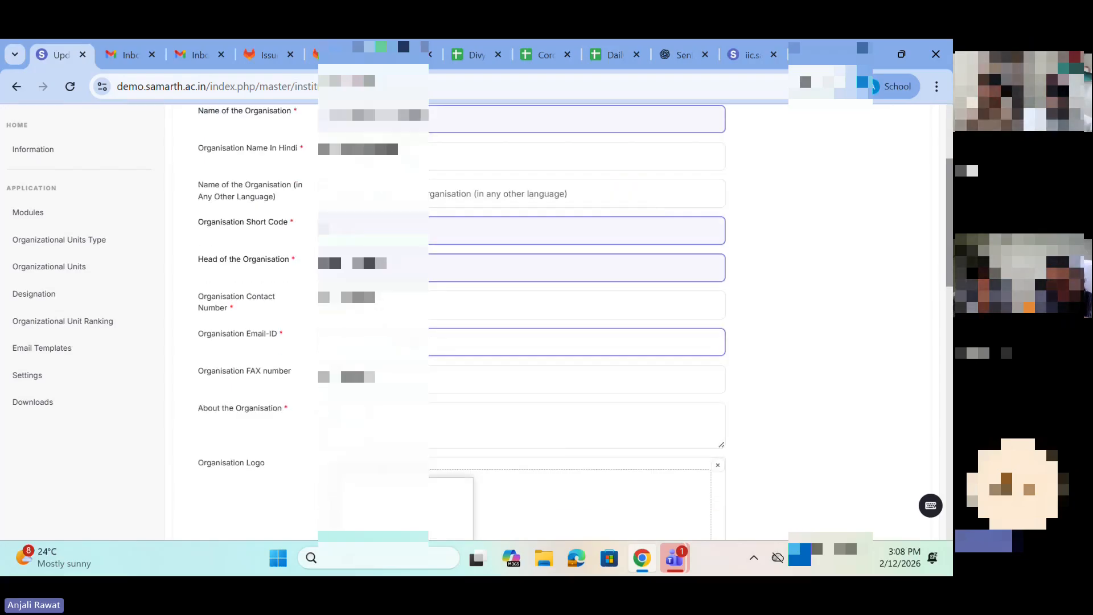
scroll(546, 318, "down", 1)
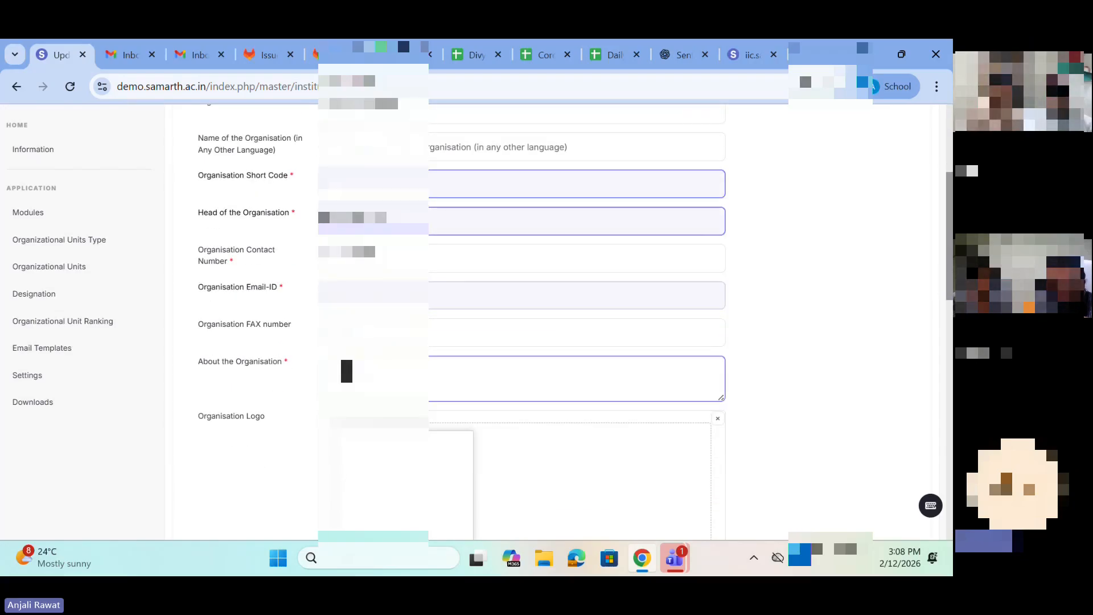
left_click(345, 369)
scroll(344, 369, "down", 1)
scroll(357, 376, "down", 1)
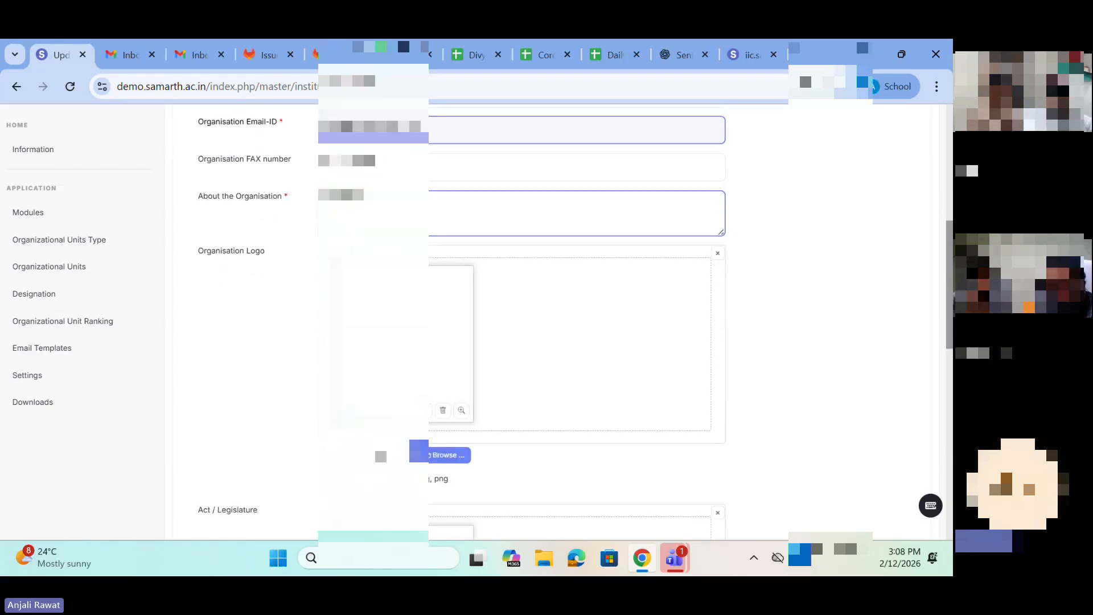
scroll(358, 376, "down", 1)
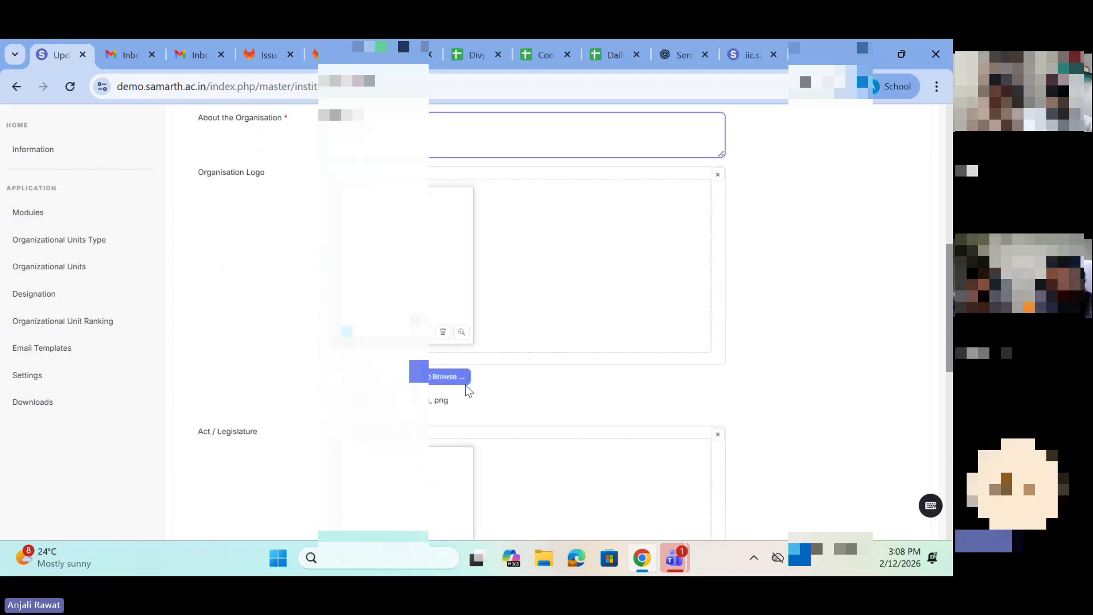
left_click(448, 377)
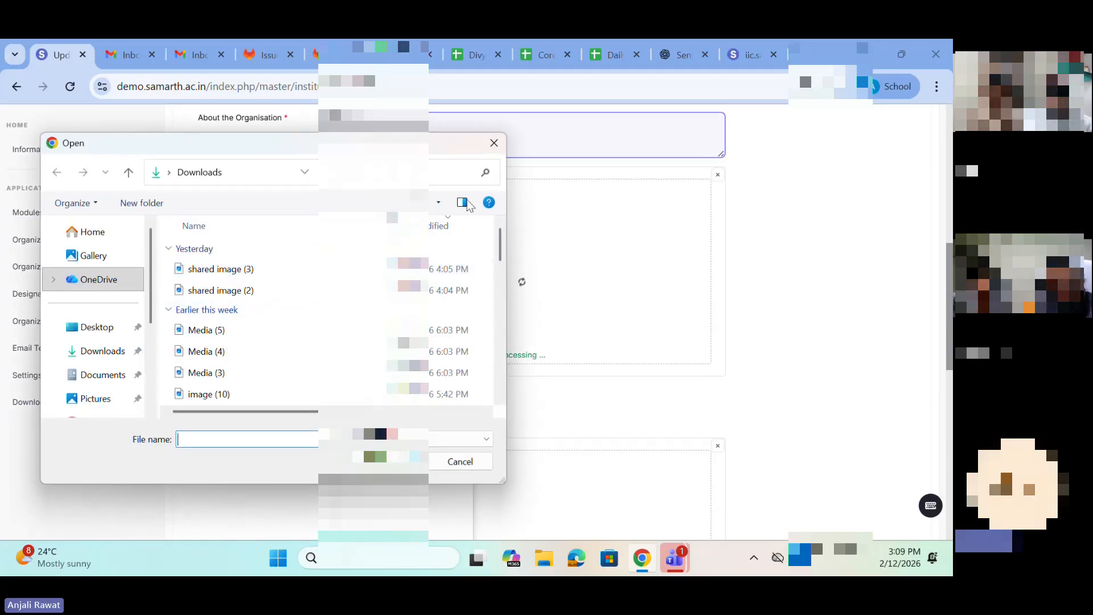
left_click(494, 144)
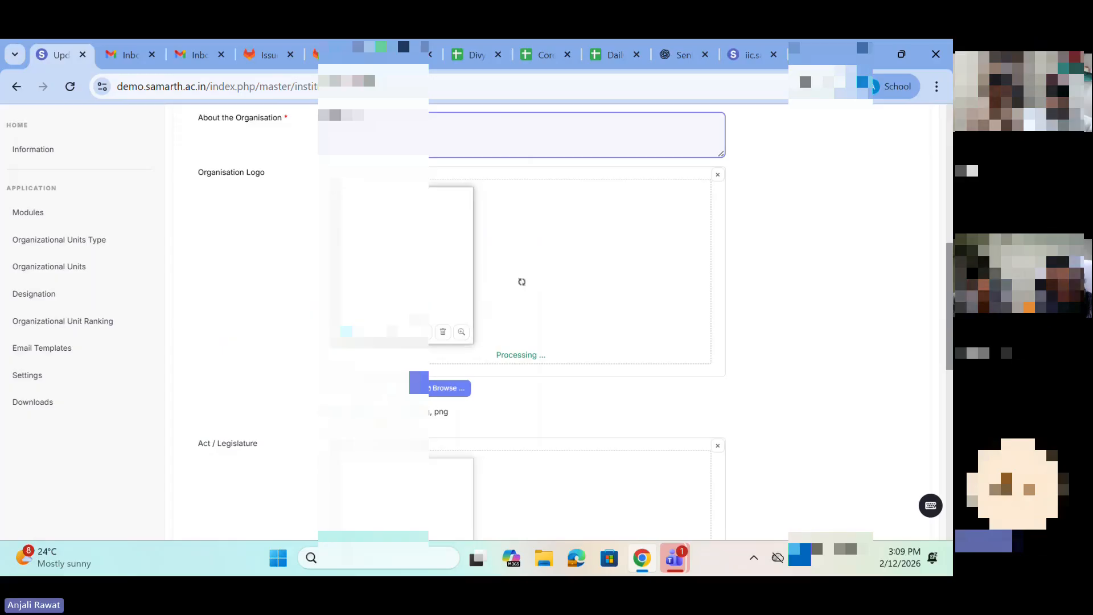
Step: Examine the Act / Legislature upload section and highlight its accepted file formats
scroll(295, 323, "down", 3)
scroll(320, 410, "down", 2)
scroll(455, 318, "down", 2)
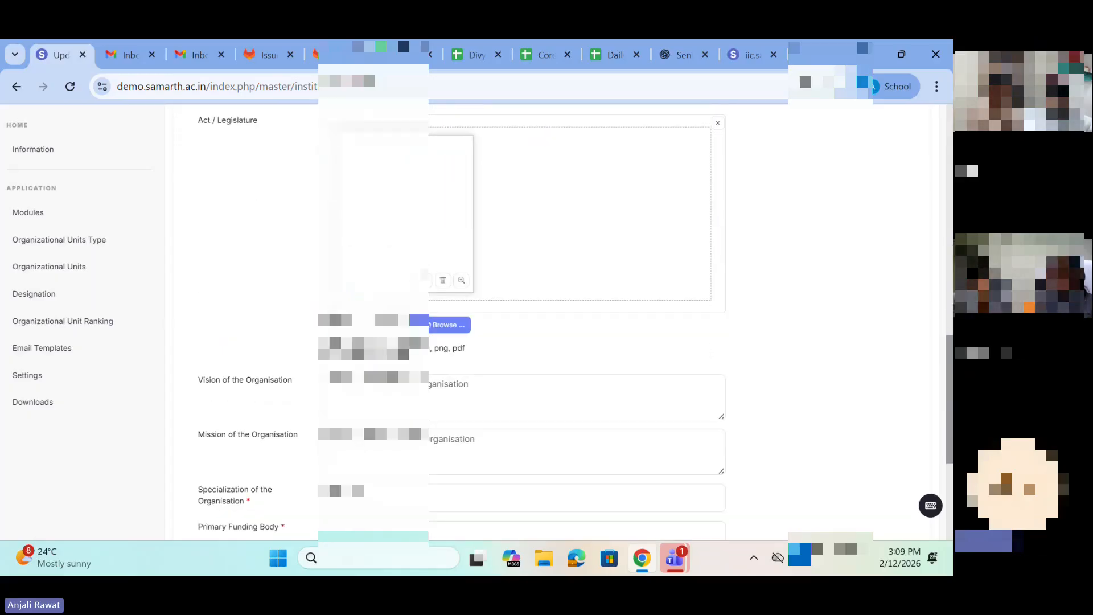
left_click_drag(330, 347, 460, 352)
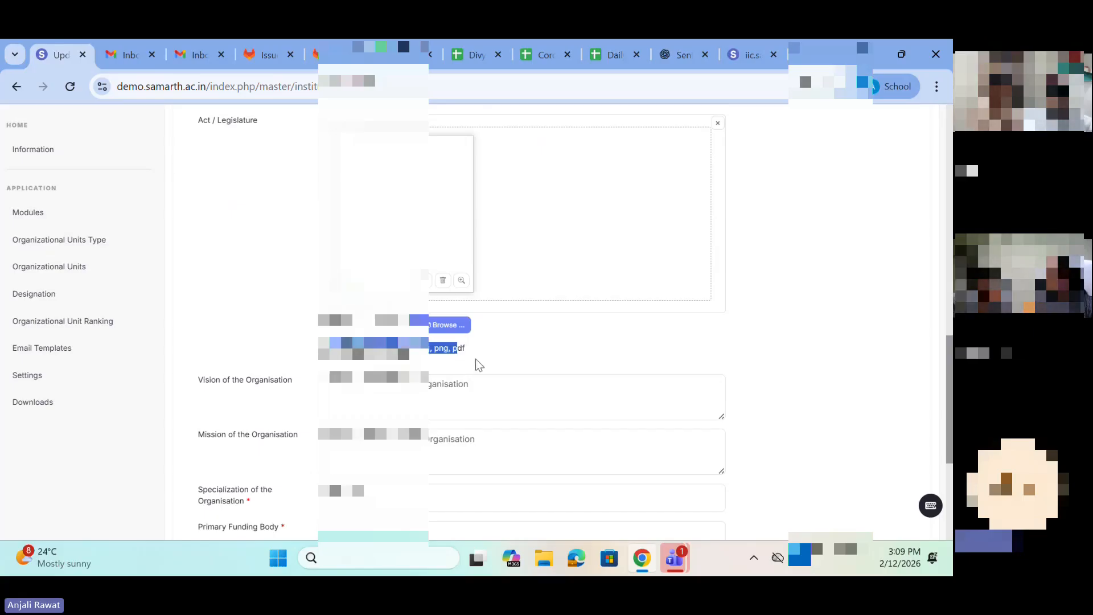
Step: Examine the Vision and Mission of the Organisation fields below the Act / Legislature upload section
triple_click(290, 379)
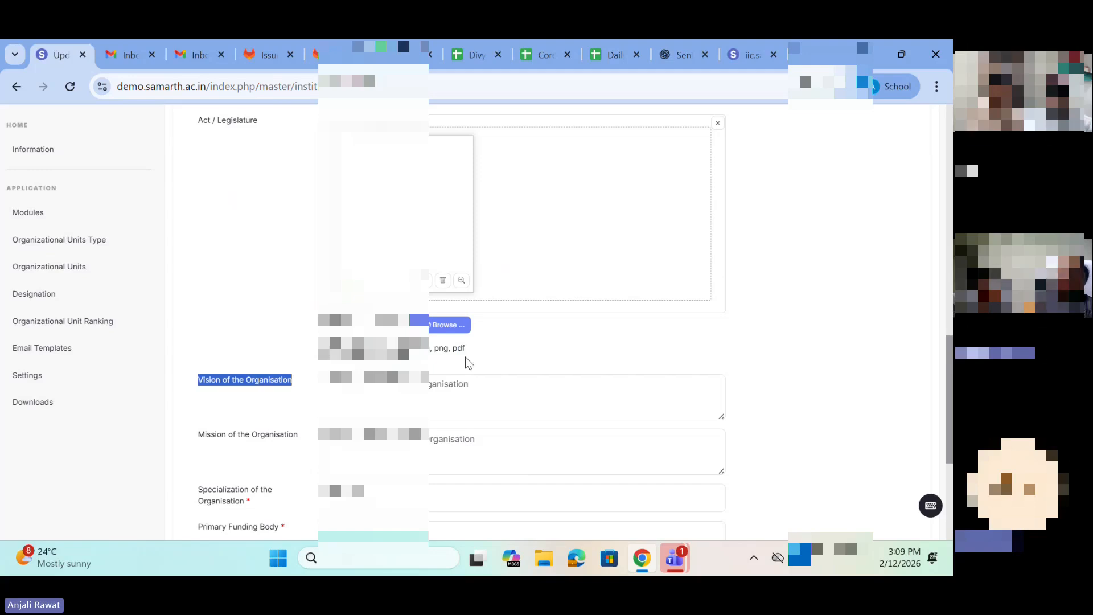
scroll(443, 365, "up", 3)
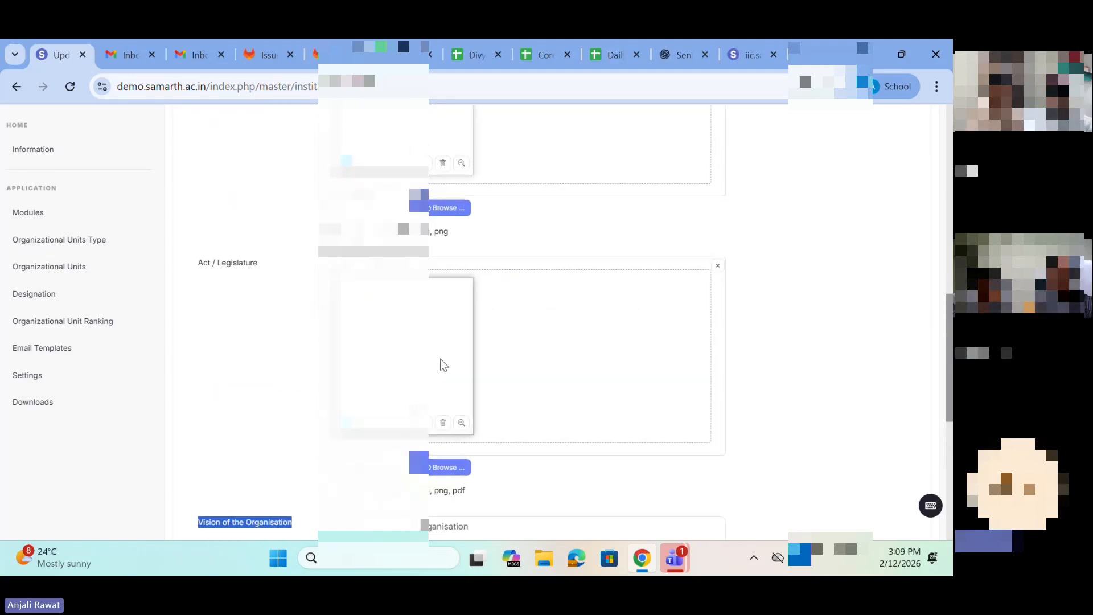
scroll(443, 365, "down", 4)
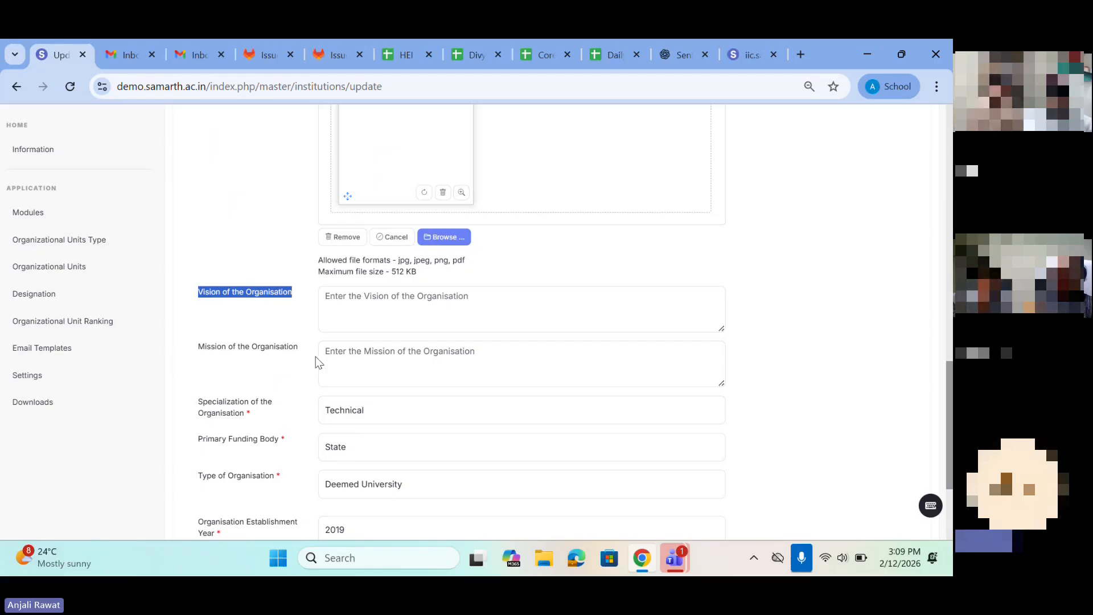
scroll(315, 358, "down", 2)
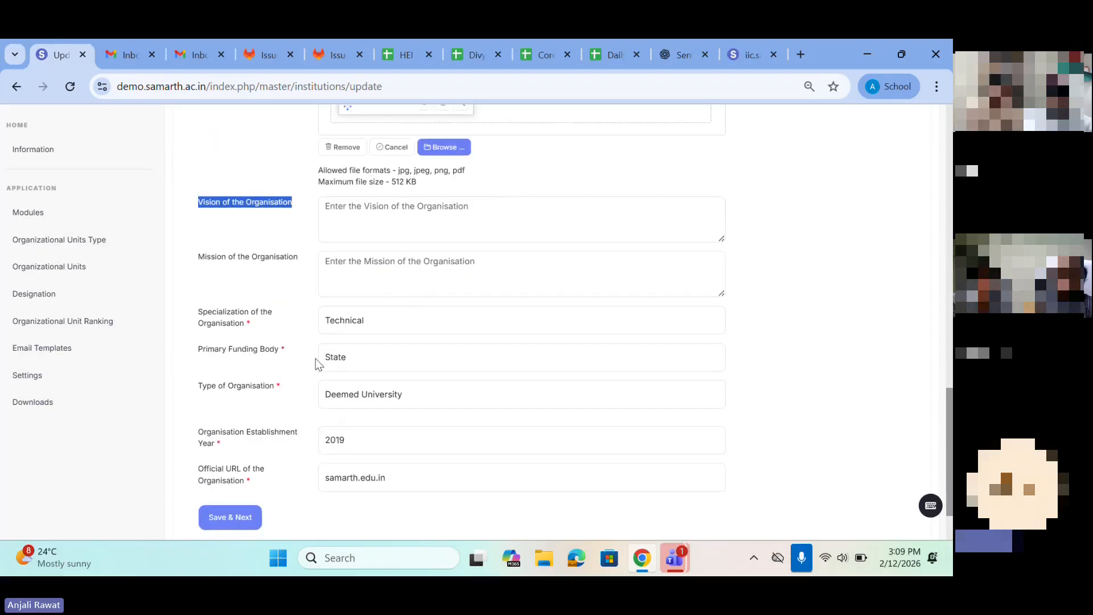
Step: Set the specialization to Other to inspect the Other Specialization field, and set it back to Technical
left_click(350, 320)
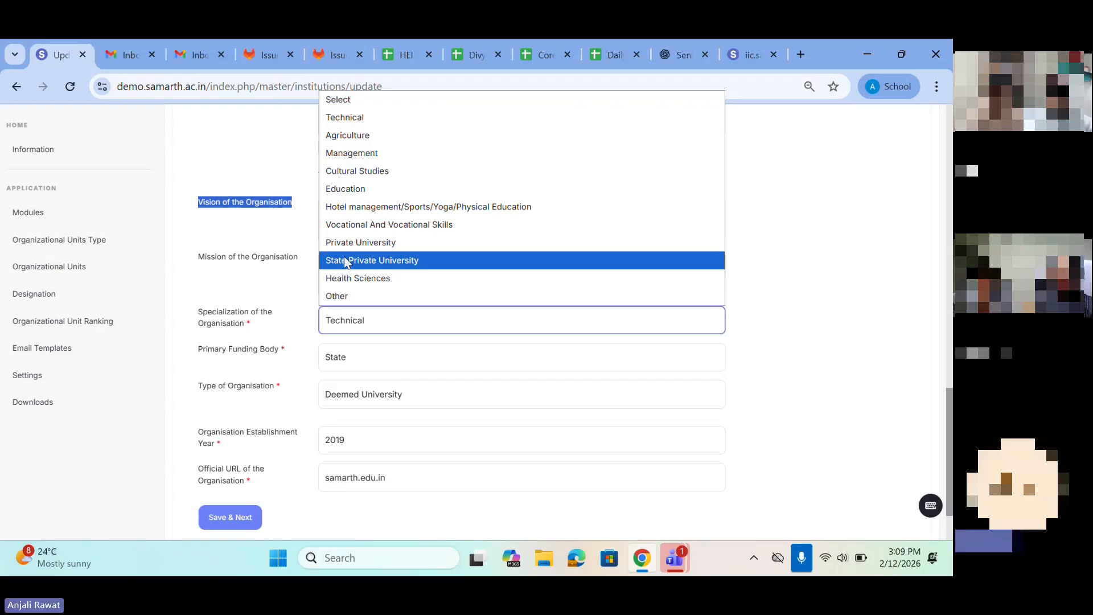
left_click(345, 296)
scroll(344, 295, "down", 2)
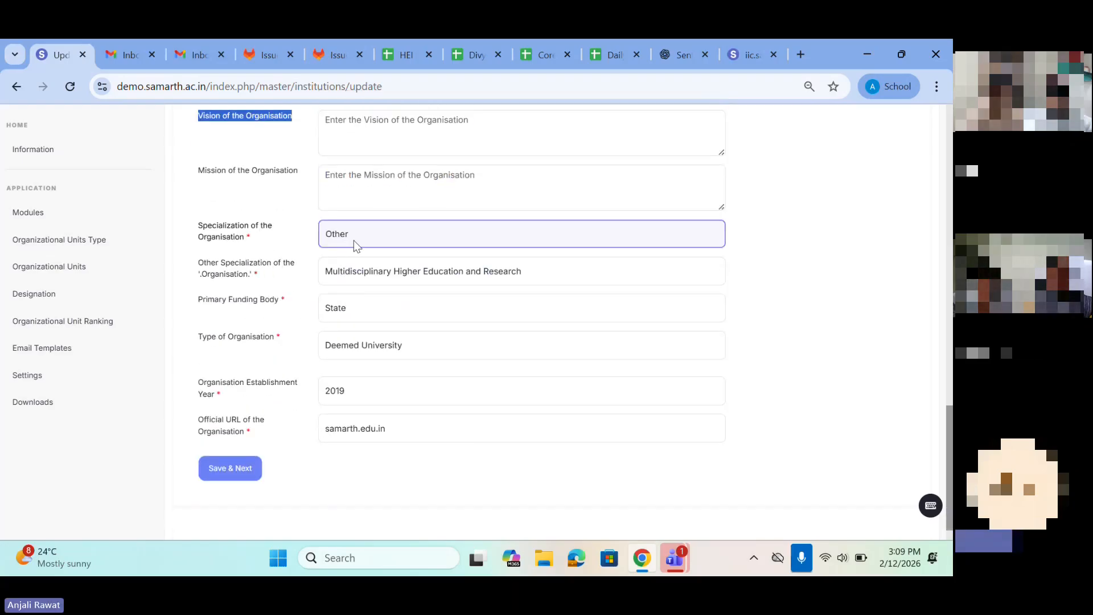
left_click_drag(196, 265, 270, 283)
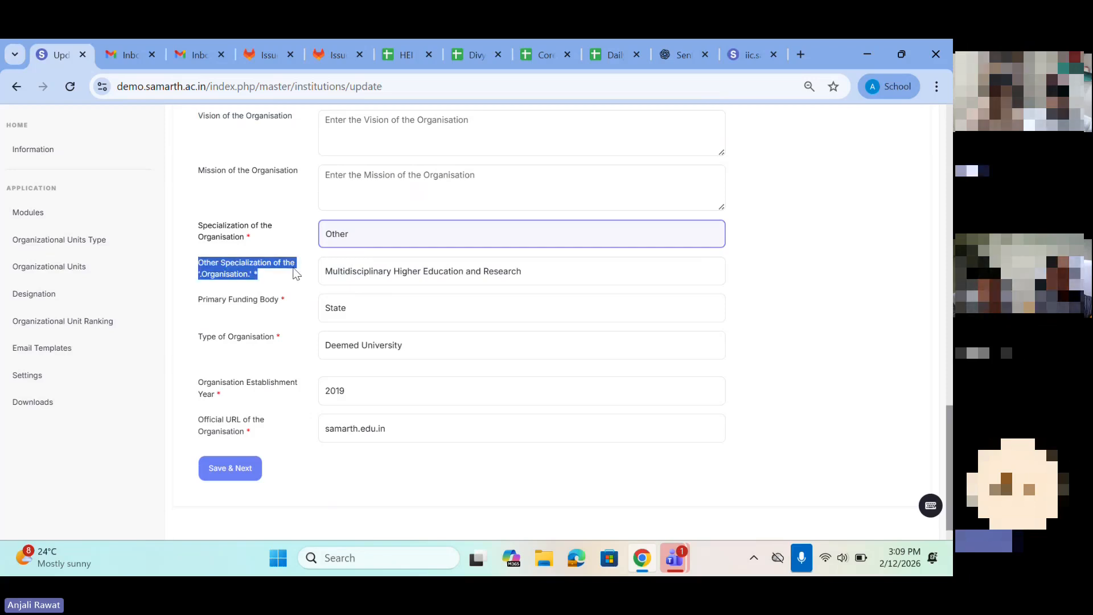
left_click(400, 268)
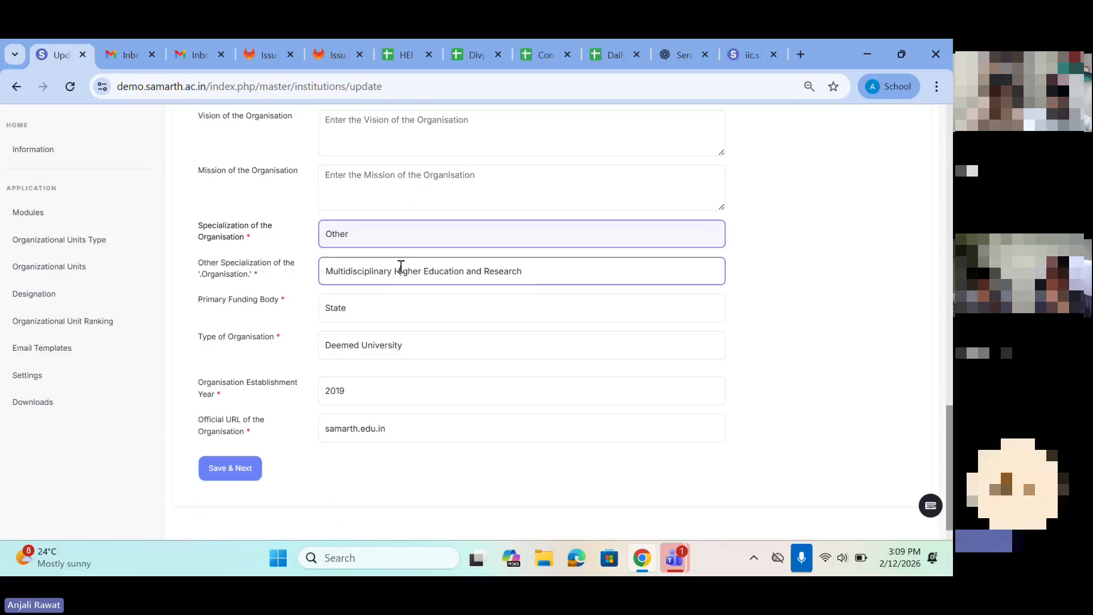
left_click(366, 234)
left_click(358, 276)
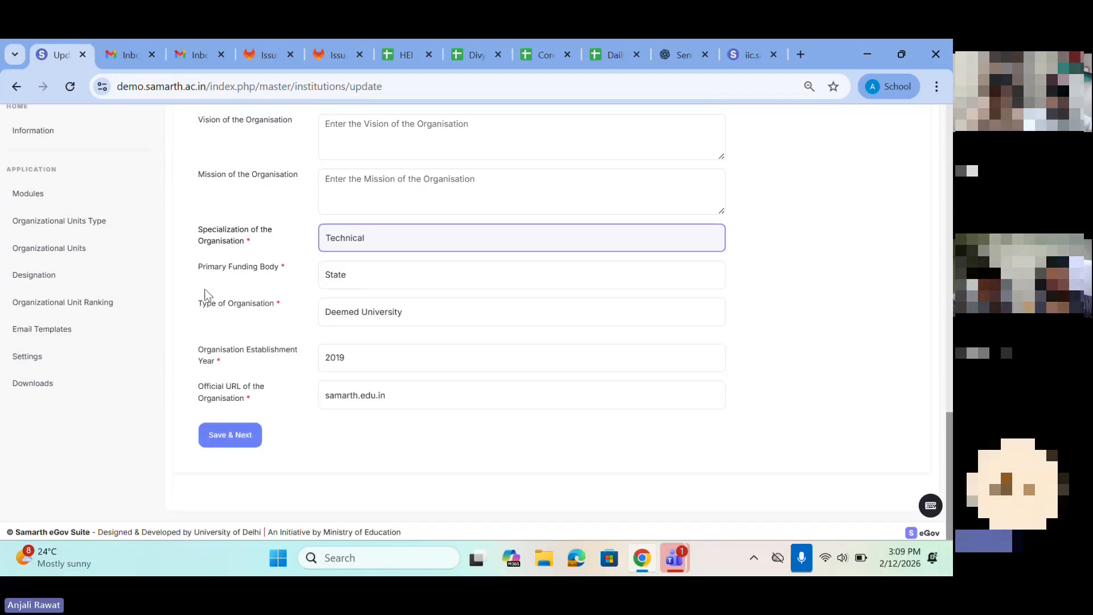
Step: Set the Primary Funding Body to Centre and the Type of Organisation to Central University
left_click(343, 285)
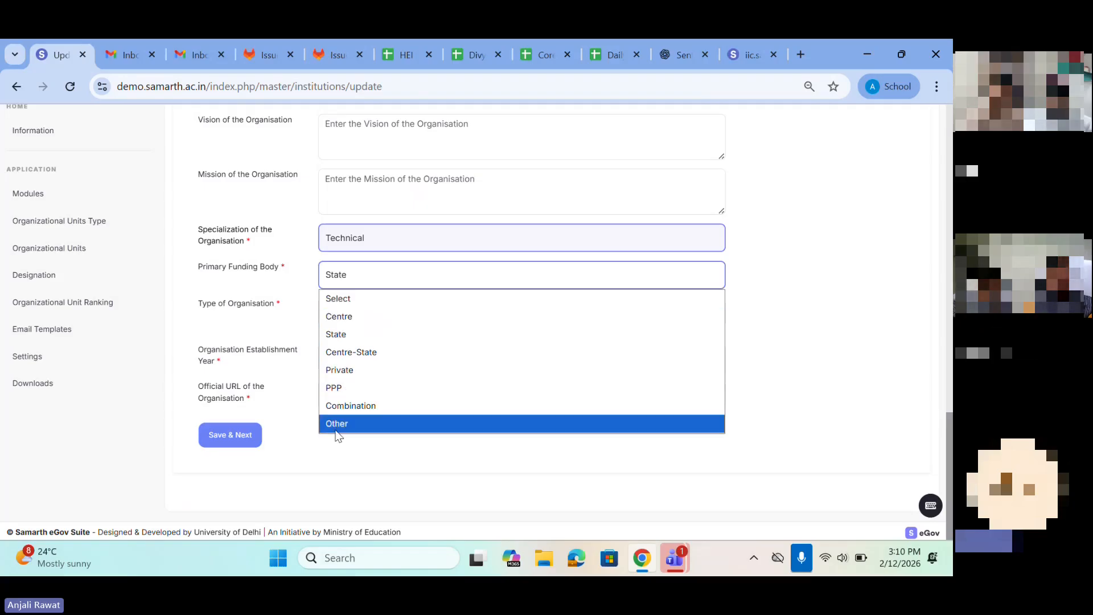
left_click(344, 317)
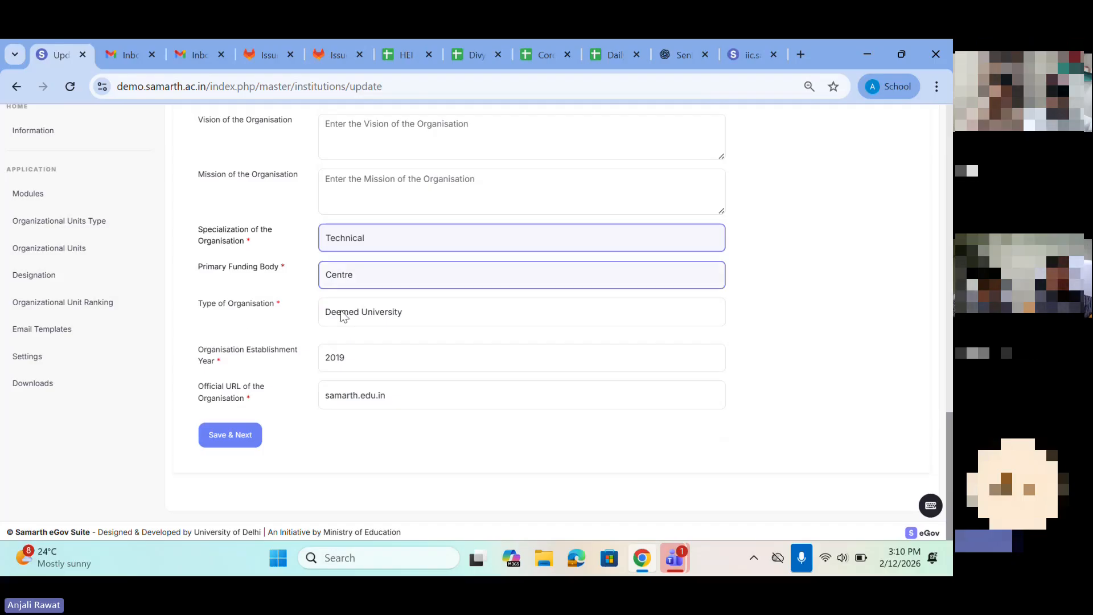
left_click(343, 316)
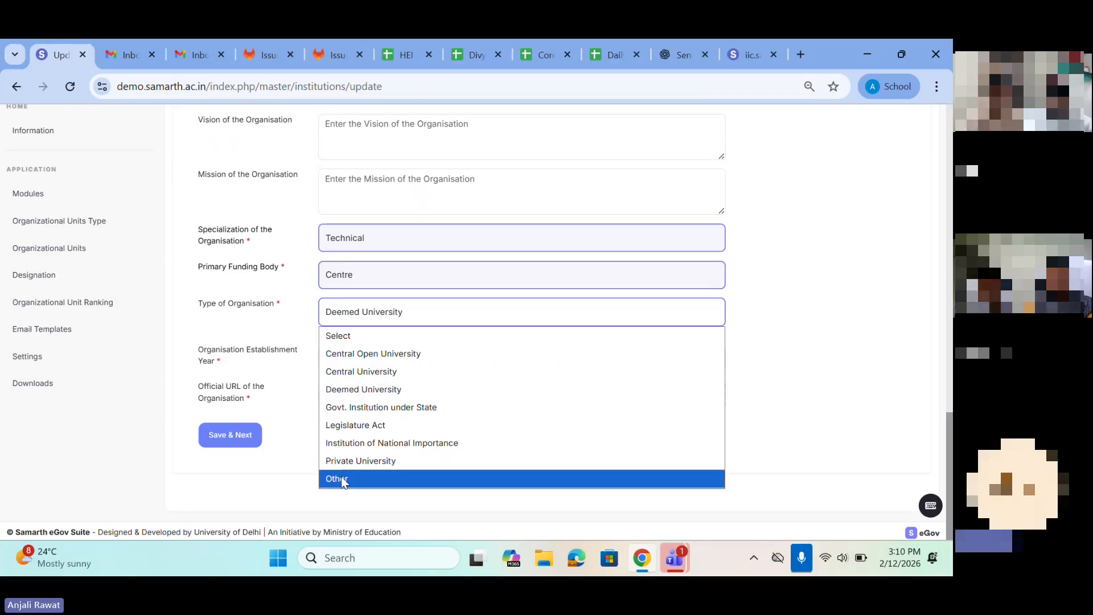
left_click(358, 371)
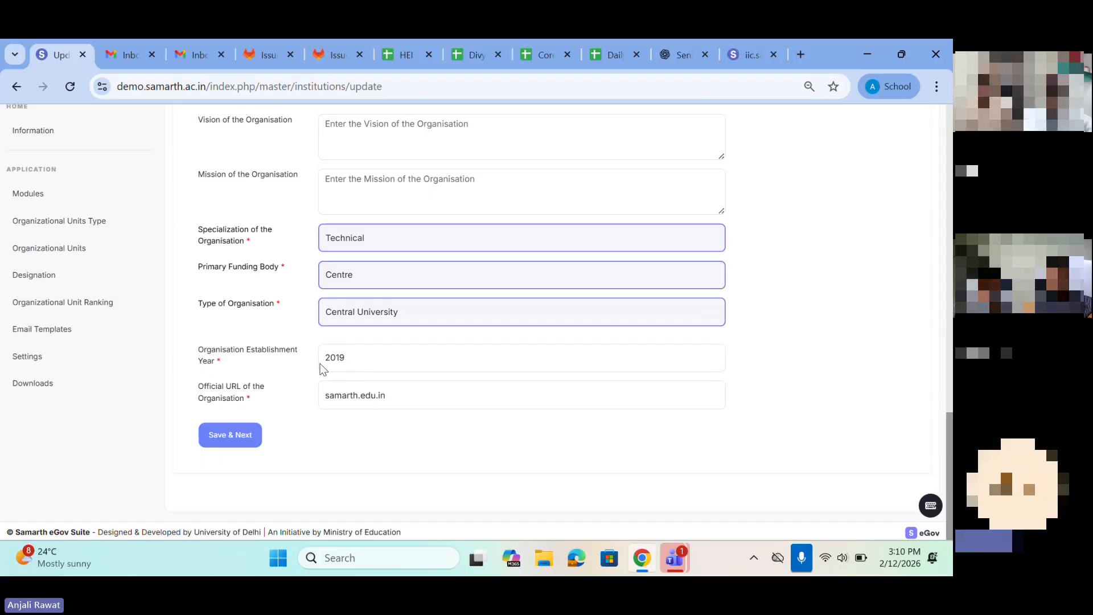
Step: Review the Organisation Establishment Year options and the Official URL, and save the General Details to continue to the Address section
left_click(341, 363)
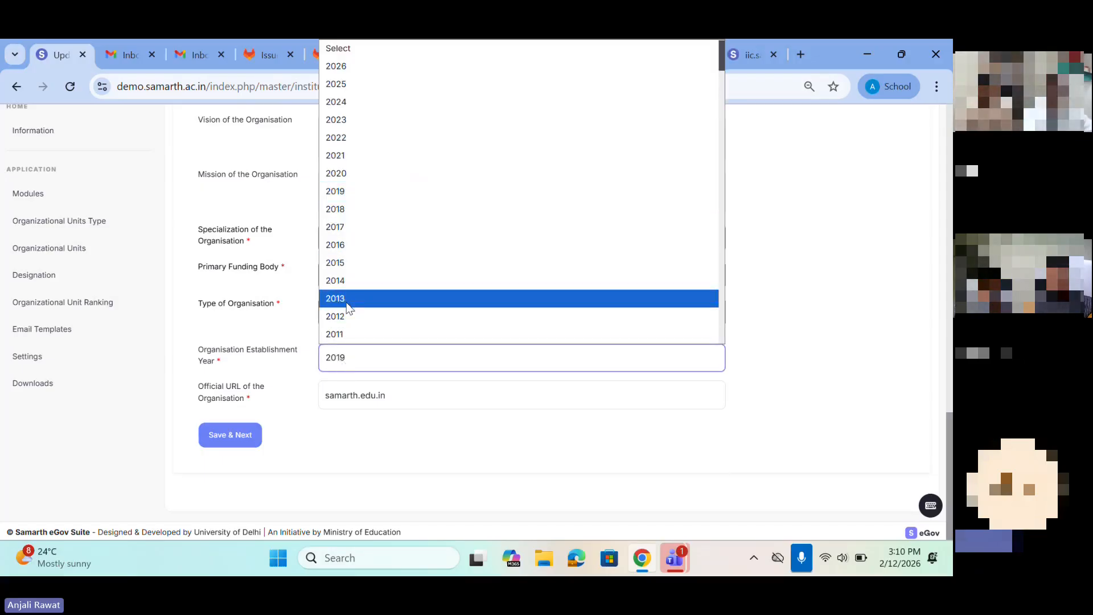
left_click(264, 364)
left_click(351, 396)
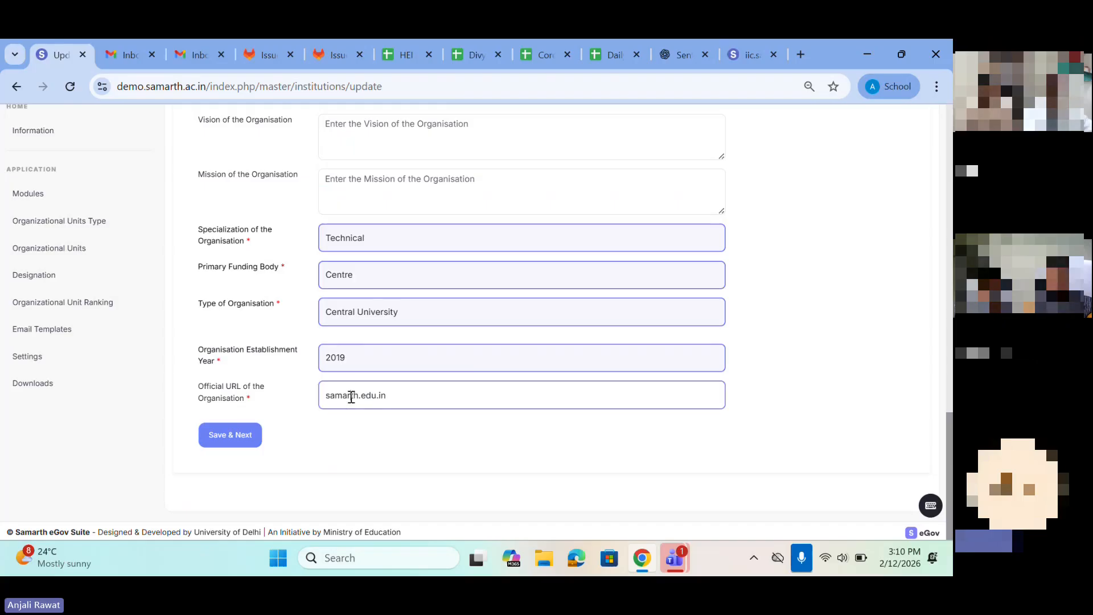
left_click_drag(423, 389, 303, 403)
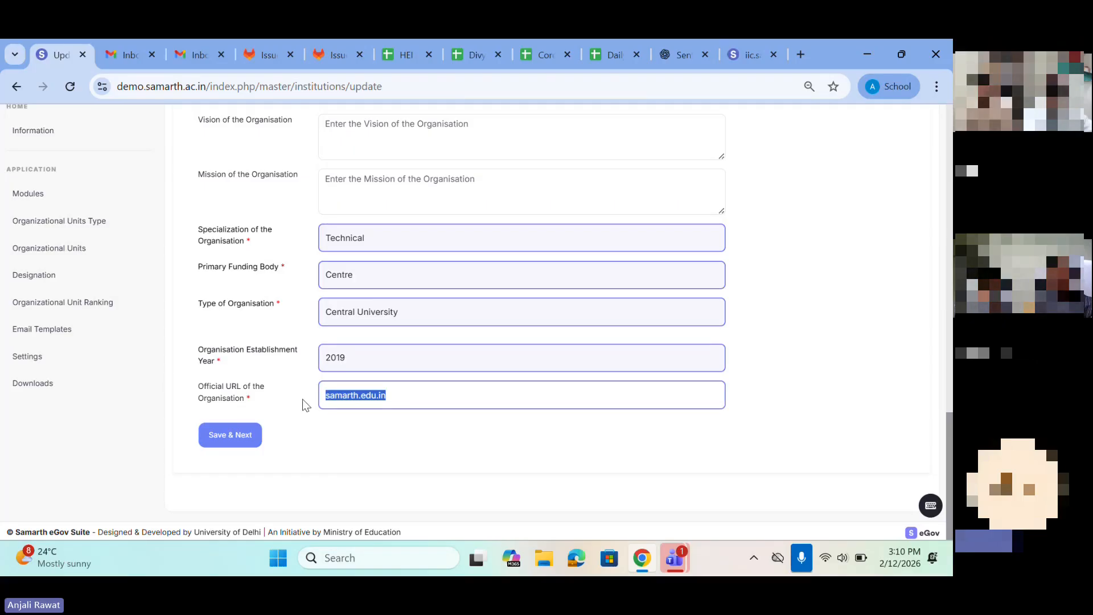
left_click(230, 436)
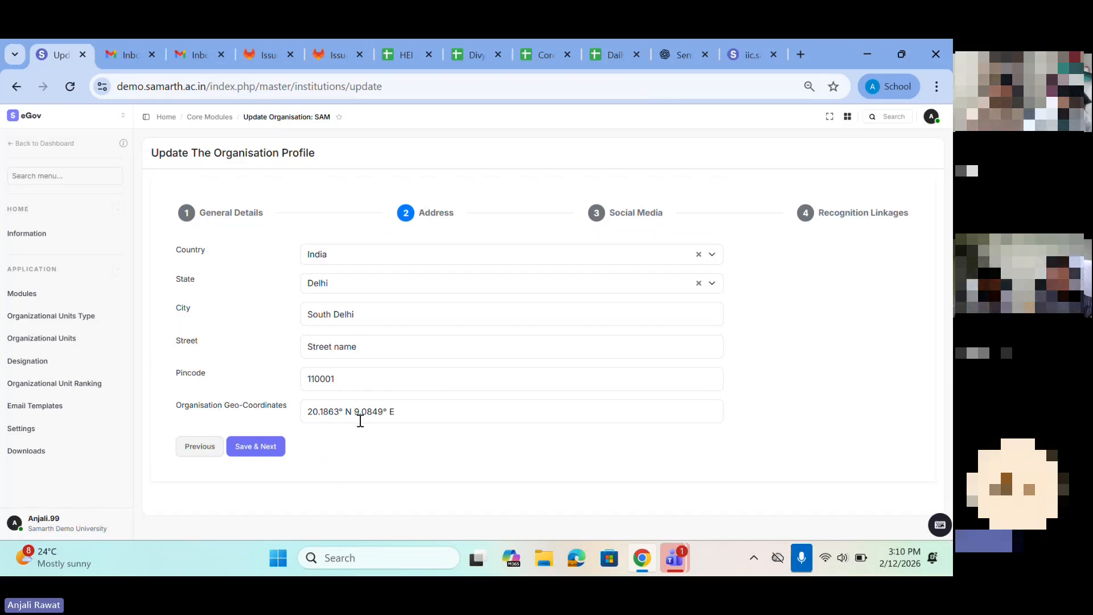
Step: Save the Address section, review the social media links, and save them to reach the Recognition Linkages
left_click(252, 448)
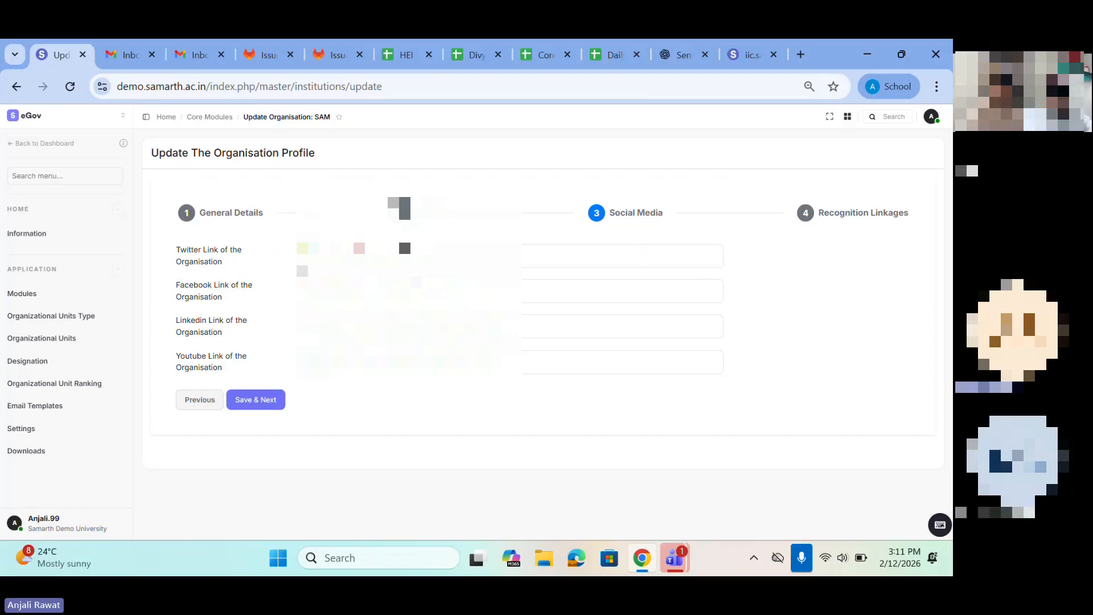
left_click_drag(304, 255, 532, 388)
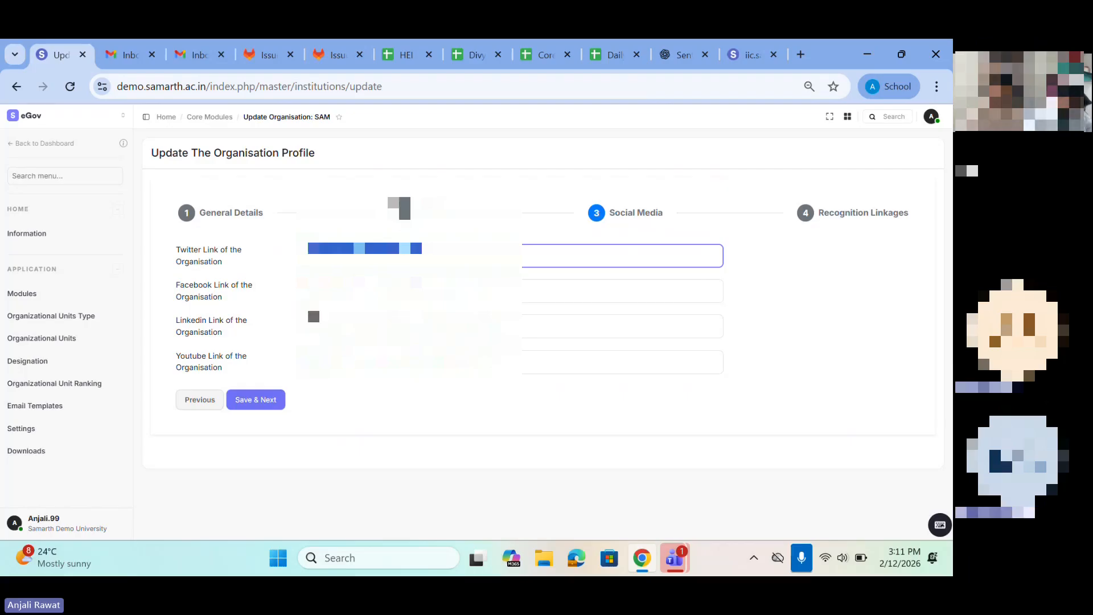
left_click(271, 407)
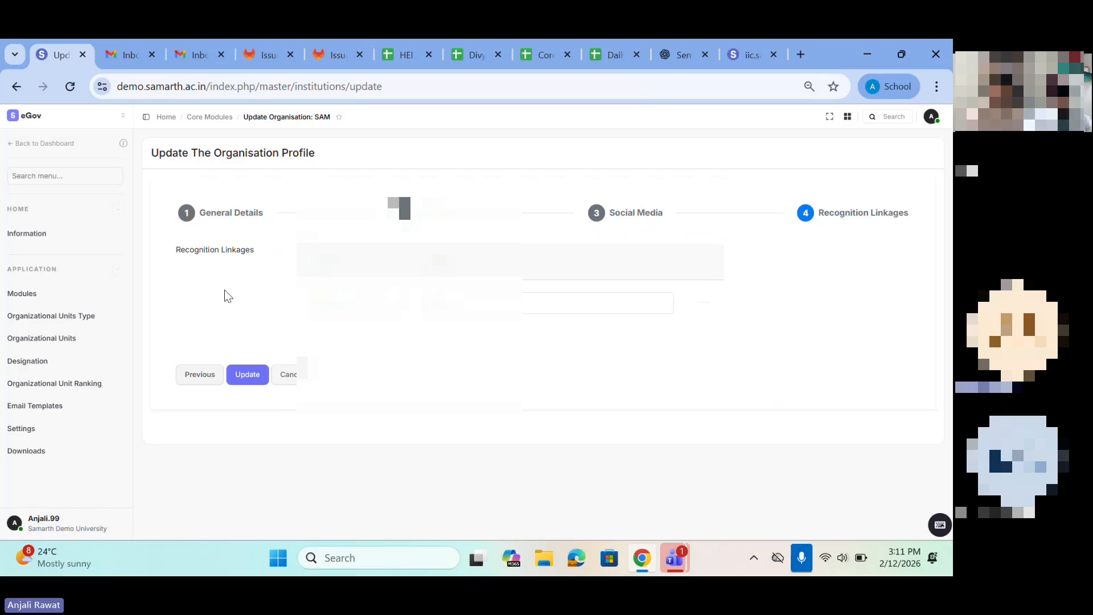
Step: Set the recognition linkage to AICTE with code A and update the organisation profile
left_click(353, 303)
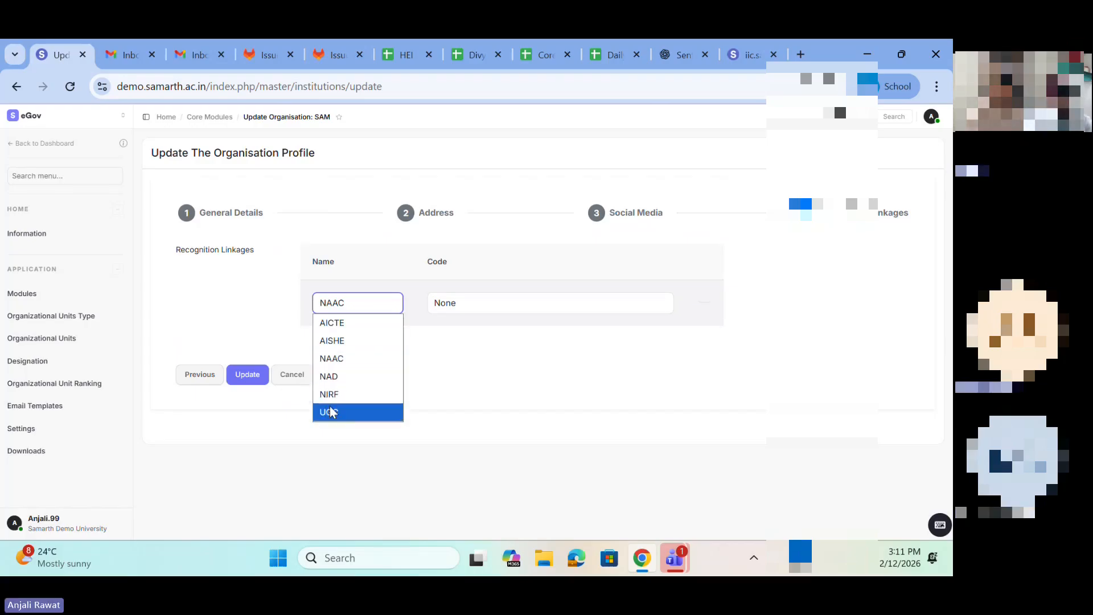
left_click(334, 326)
left_click(470, 300)
key("BackSpace")
key("BackSpace")
key("BackSpace")
key("BackSpace")
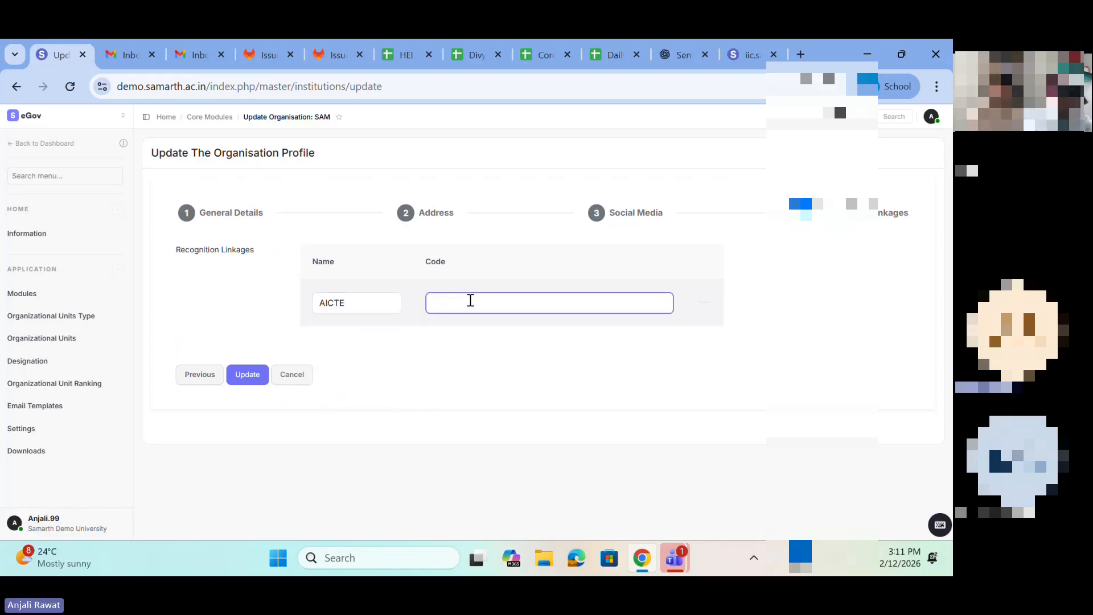
type("A")
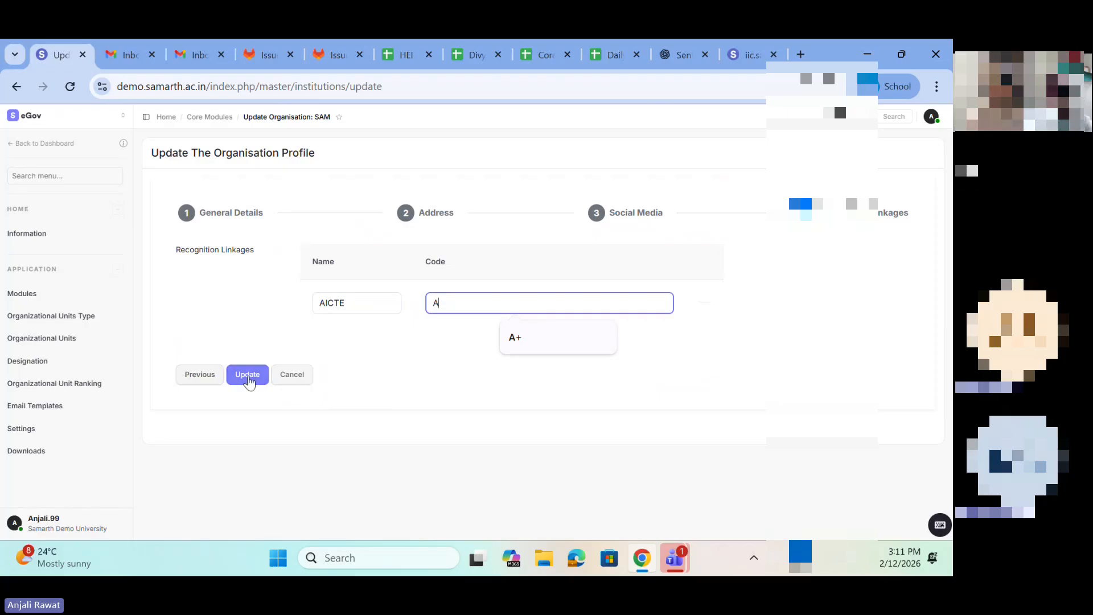
left_click(247, 380)
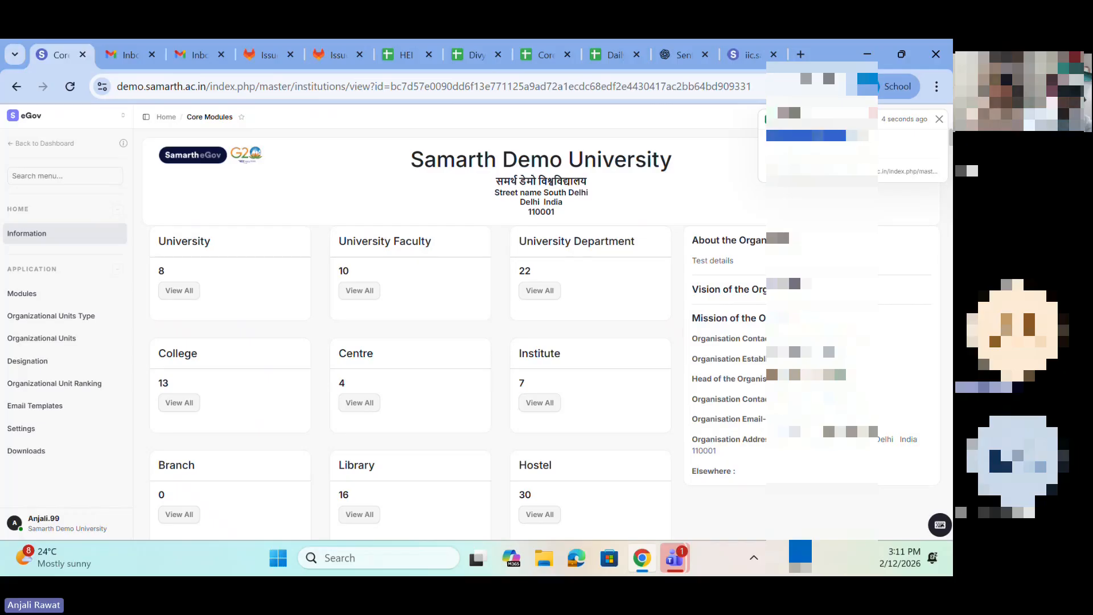
Step: Dismiss the notification and examine the organisation's name, address, vision, mission and contact details on the information page
left_click(940, 120)
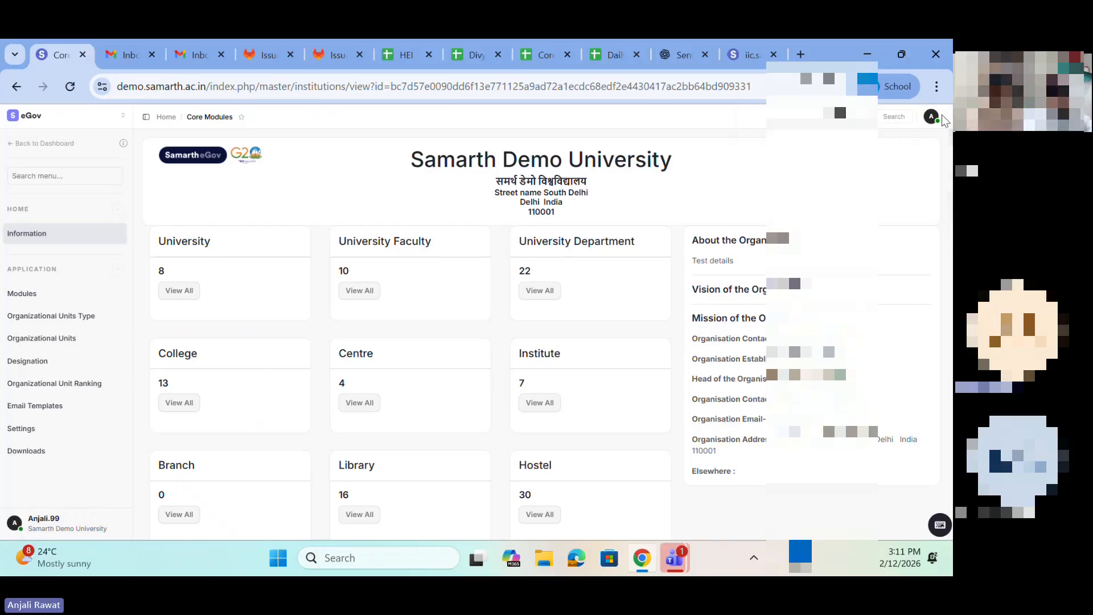
left_click_drag(393, 171, 592, 183)
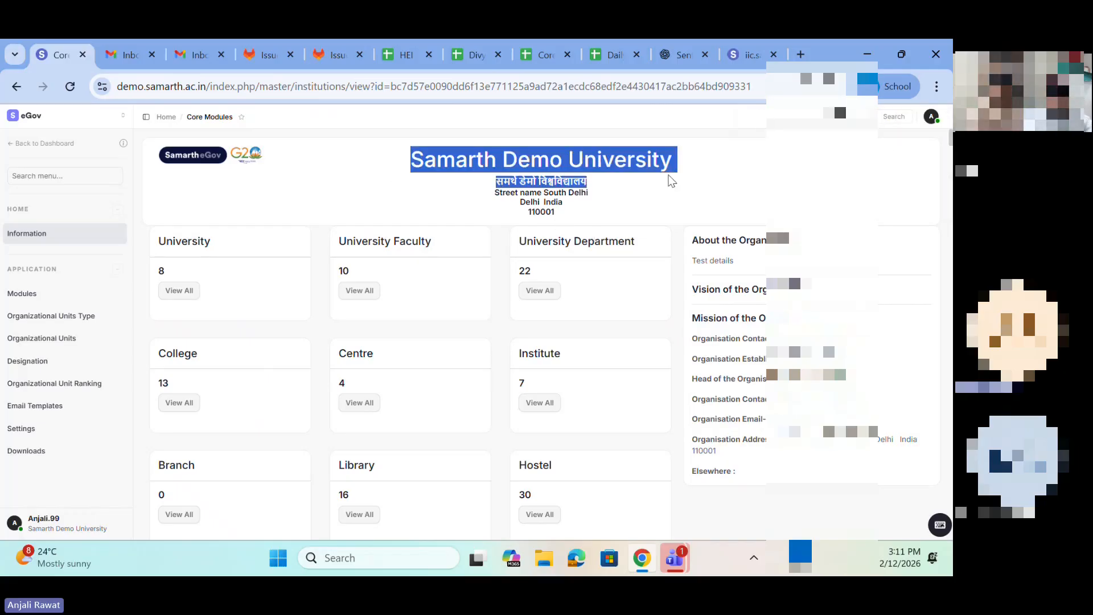
double_click(430, 161)
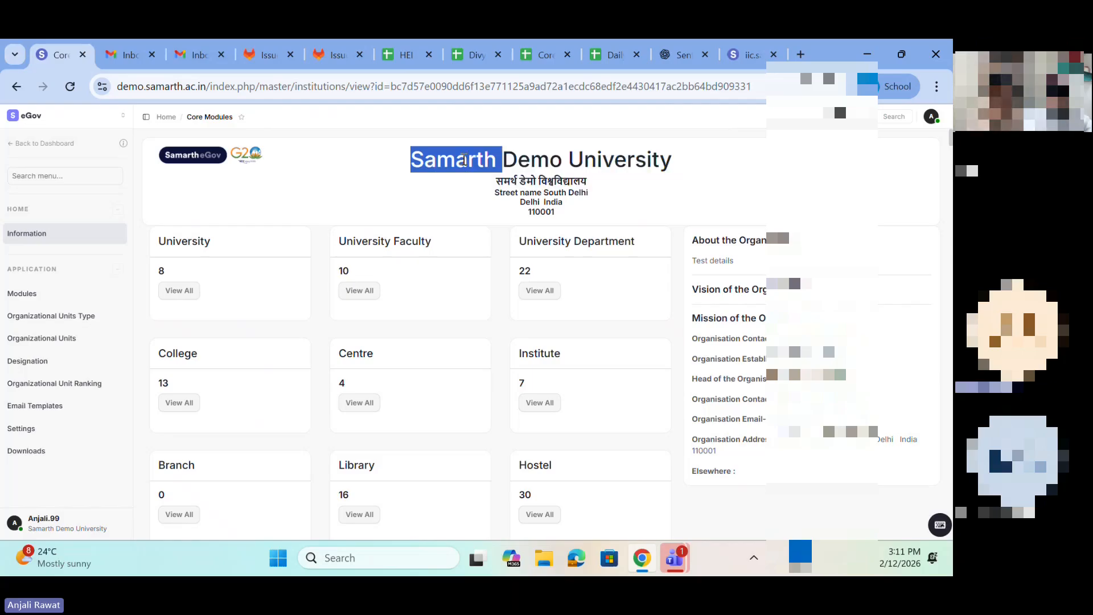
left_click_drag(477, 197, 575, 209)
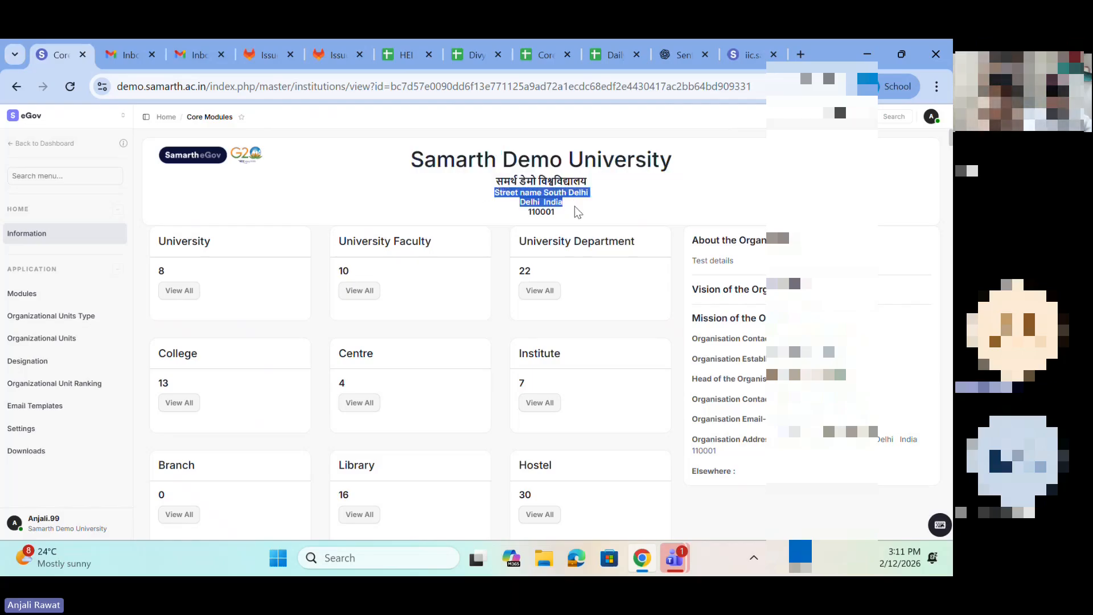
triple_click(693, 291)
left_click_drag(712, 310, 757, 472)
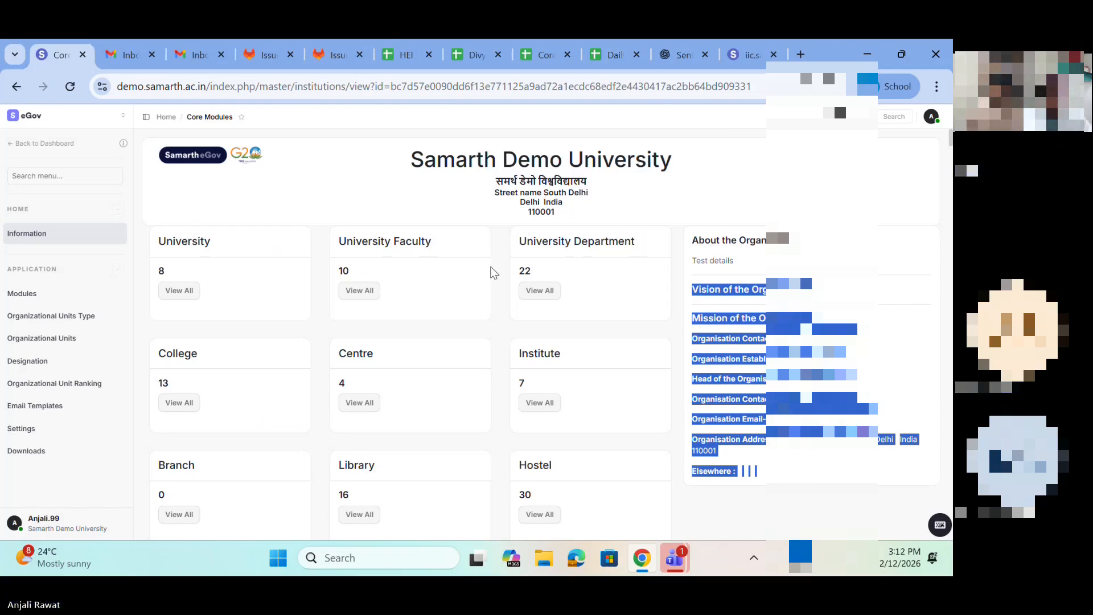
Step: Examine the University, College, University Faculty and University Department cards, and open the Organizational Units Type list
left_click_drag(161, 239, 251, 256)
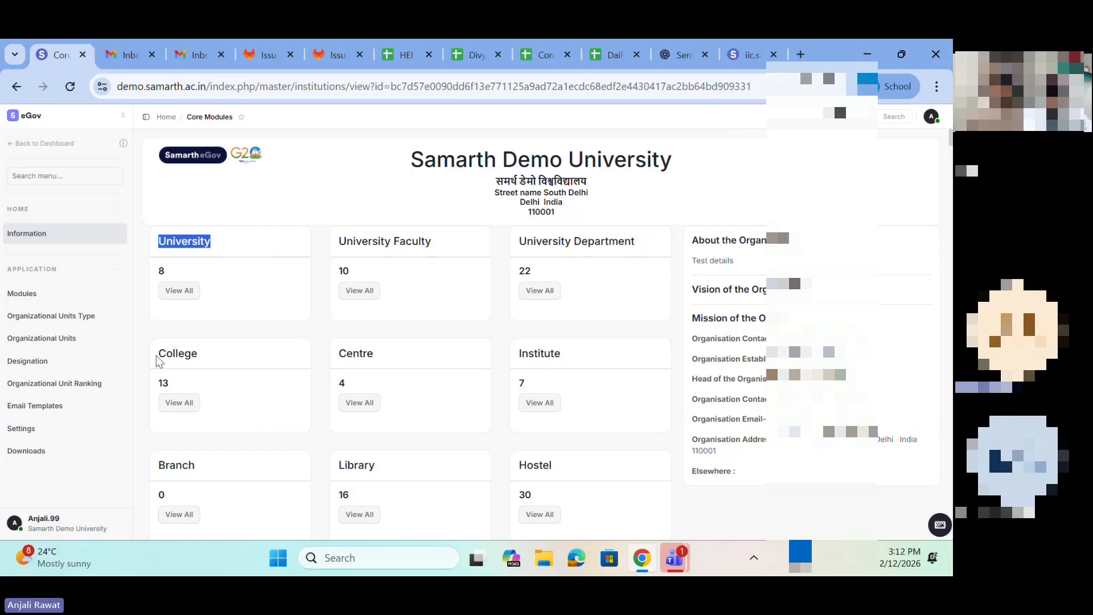
left_click_drag(159, 353, 221, 362)
left_click_drag(156, 241, 272, 250)
left_click(347, 241)
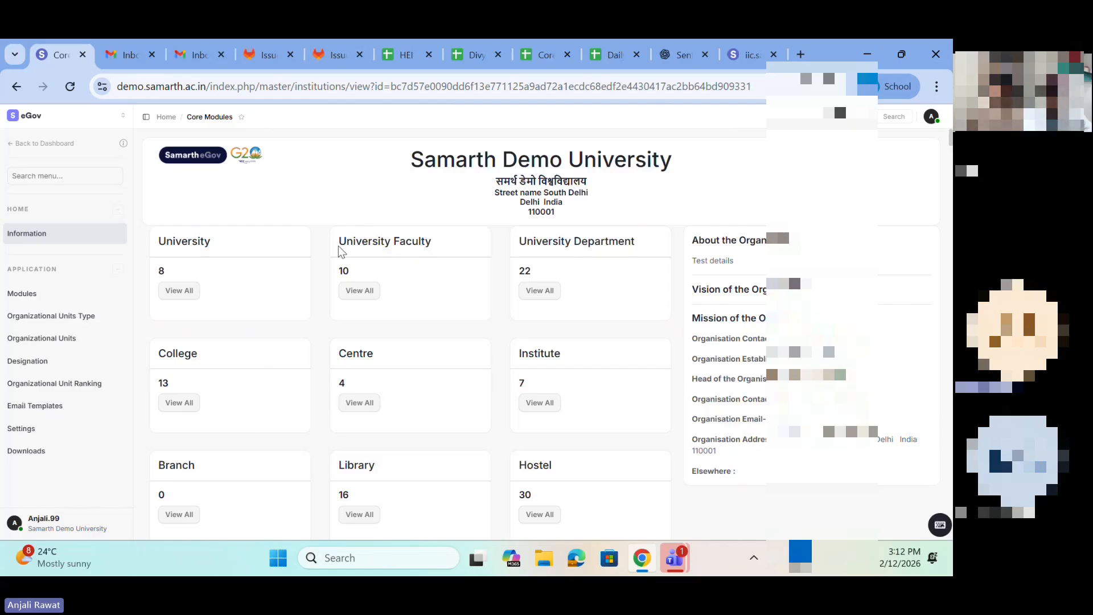
left_click_drag(340, 247, 444, 254)
left_click(522, 237)
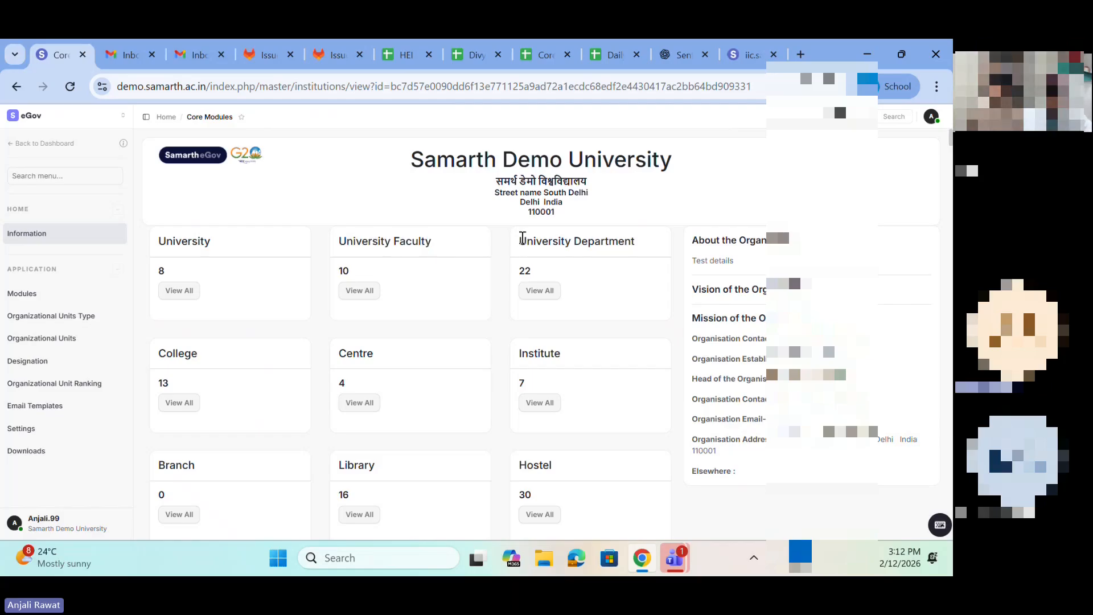
left_click_drag(522, 238, 660, 238)
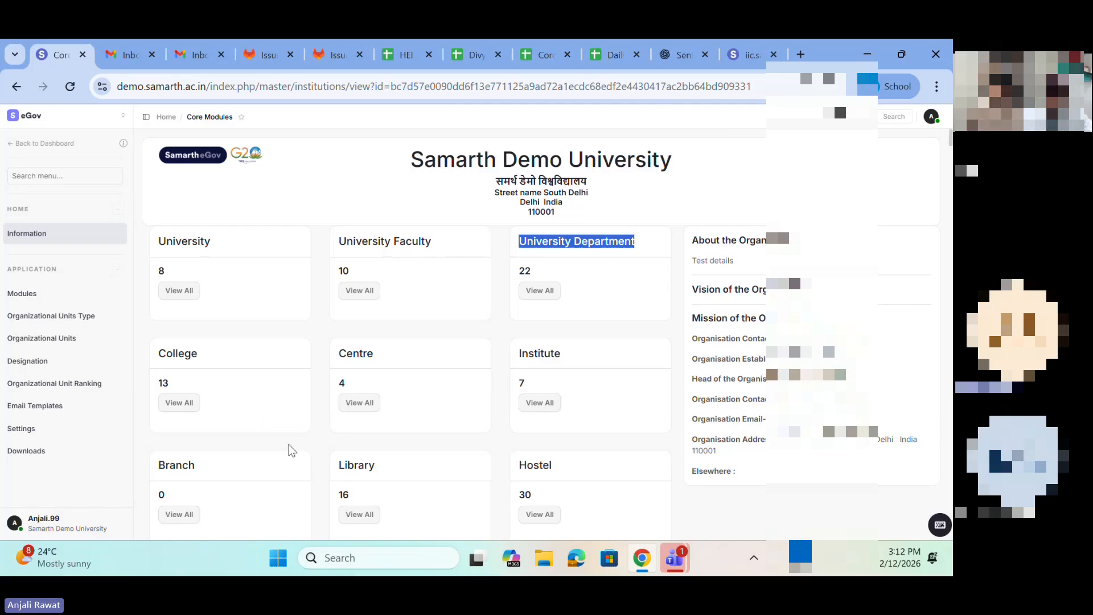
scroll(292, 450, "down", 2)
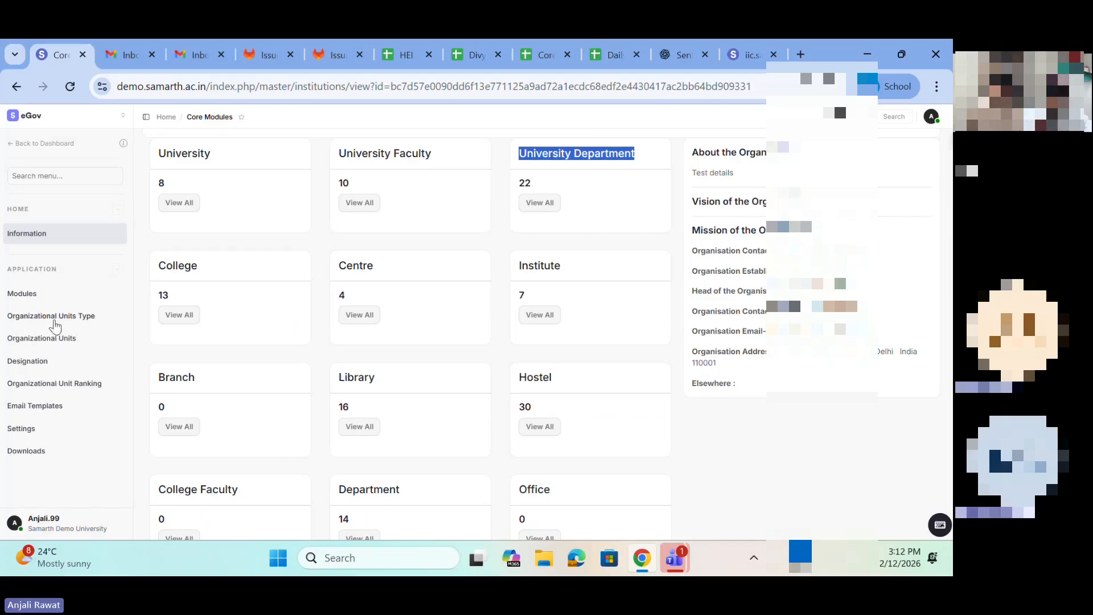
left_click(63, 317)
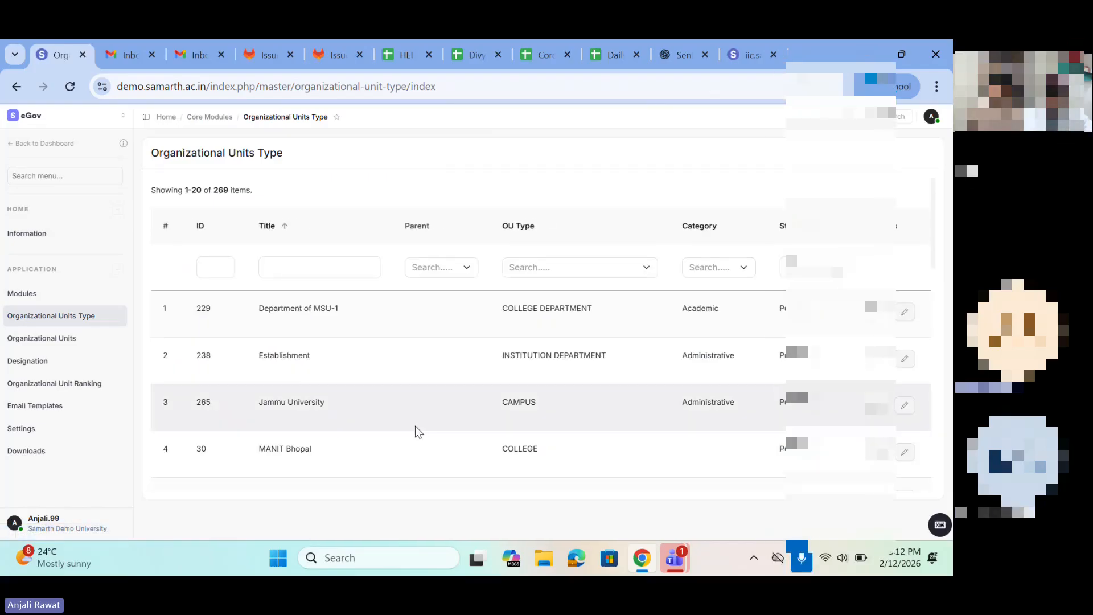
Step: Open the System Preferences from the dashboard and switch the interface version to v3 (Previous Version)
scroll(416, 428, "down", 1)
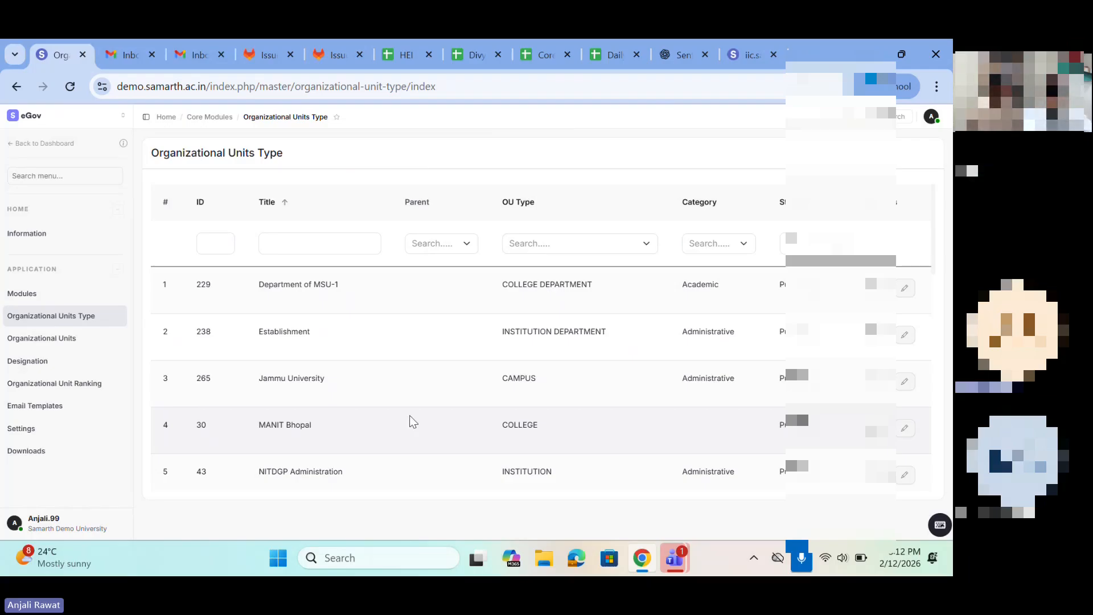
left_click(23, 121)
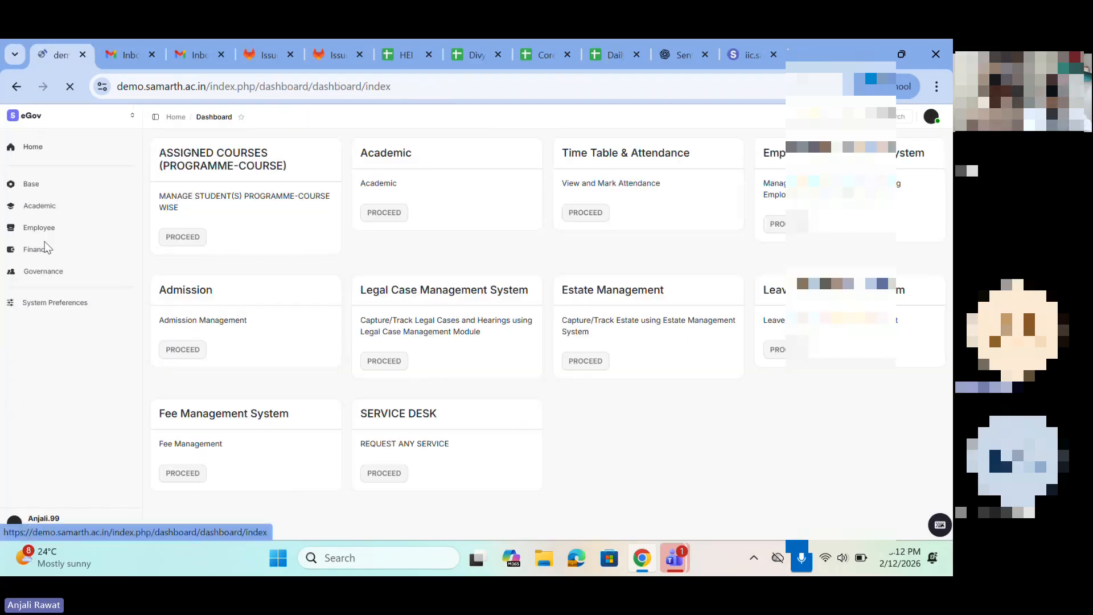
left_click(29, 310)
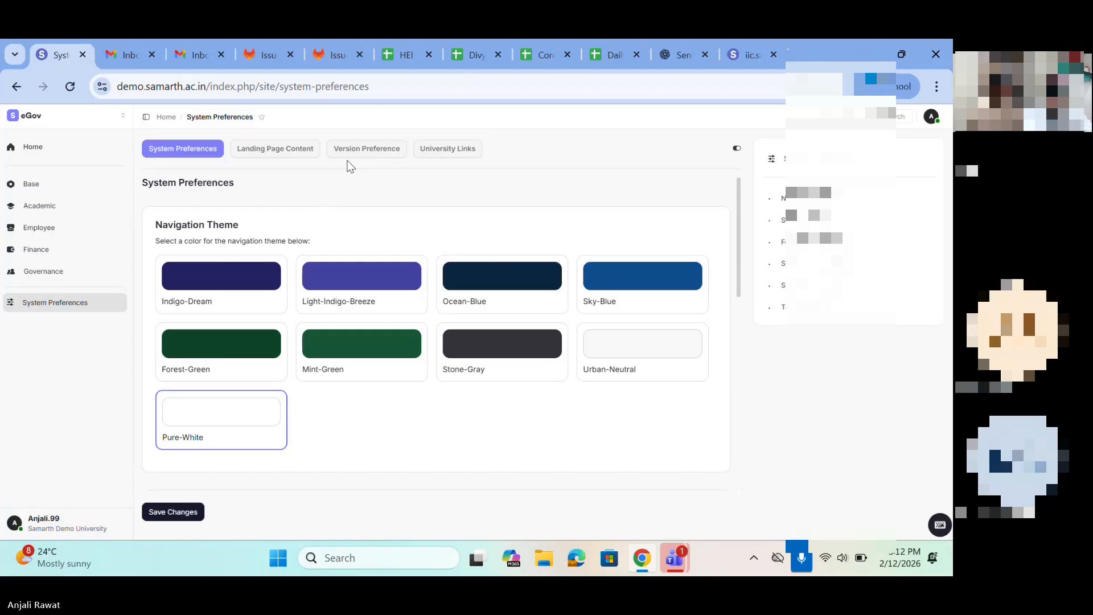
left_click(348, 152)
left_click(252, 231)
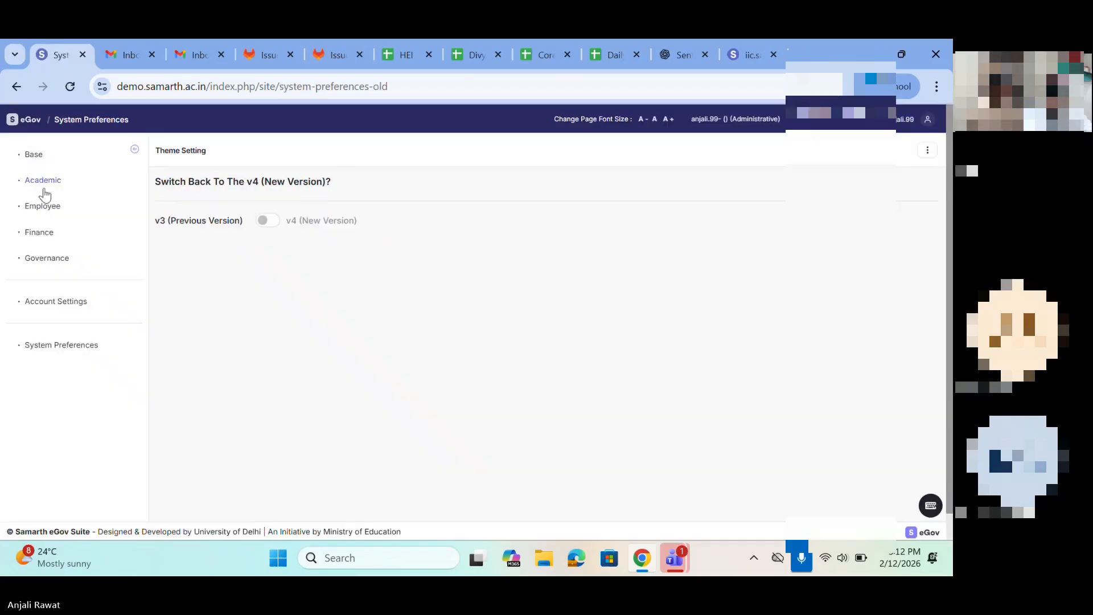
Step: Open the Core Module from the Base applications on the dashboard
left_click(33, 157)
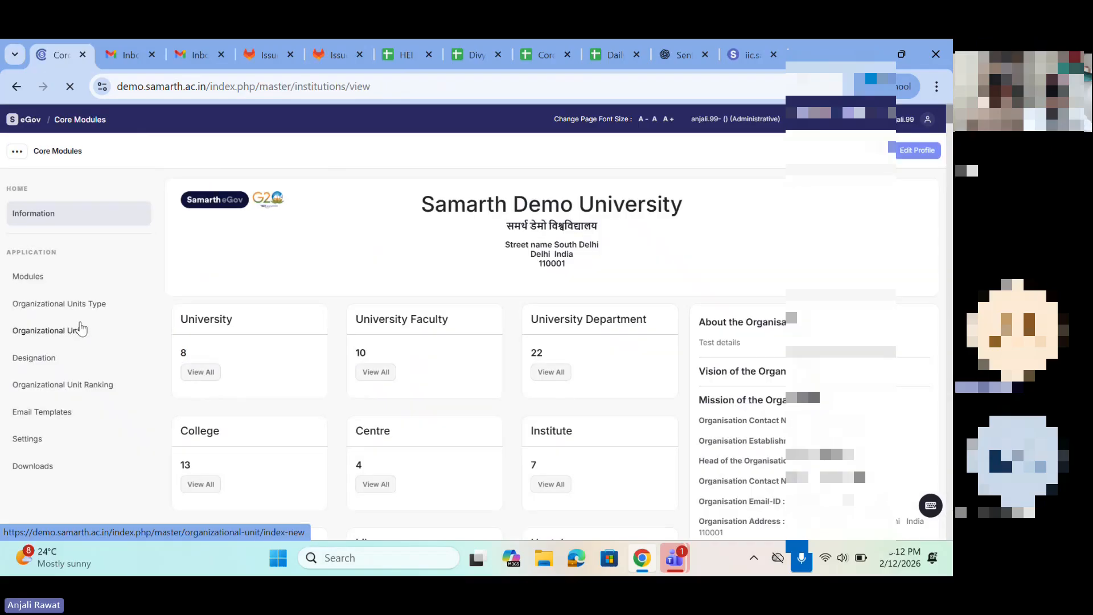
left_click(22, 279)
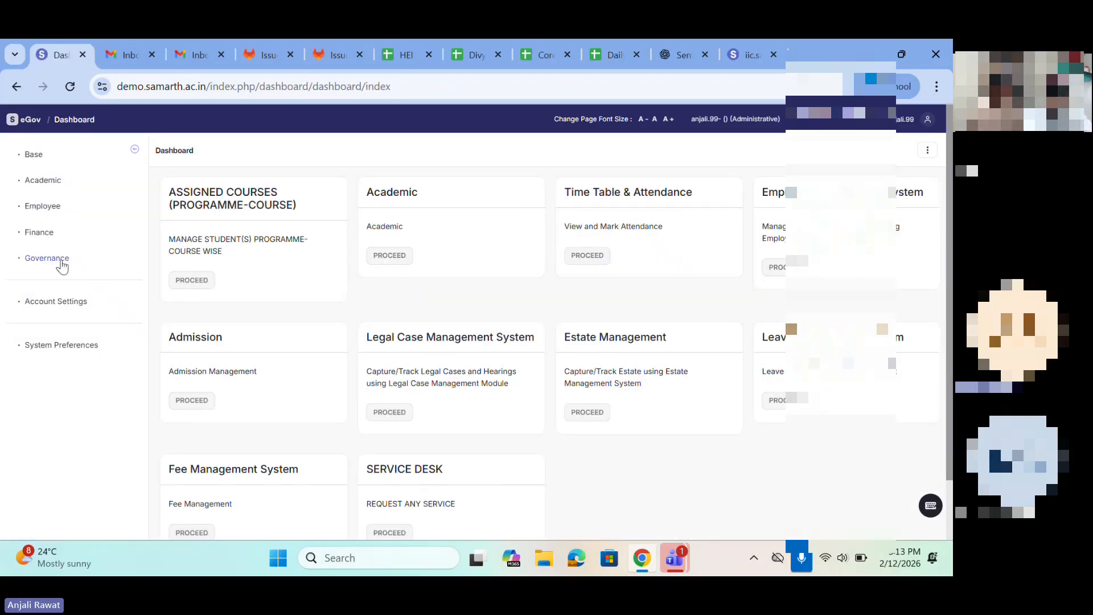
left_click(32, 155)
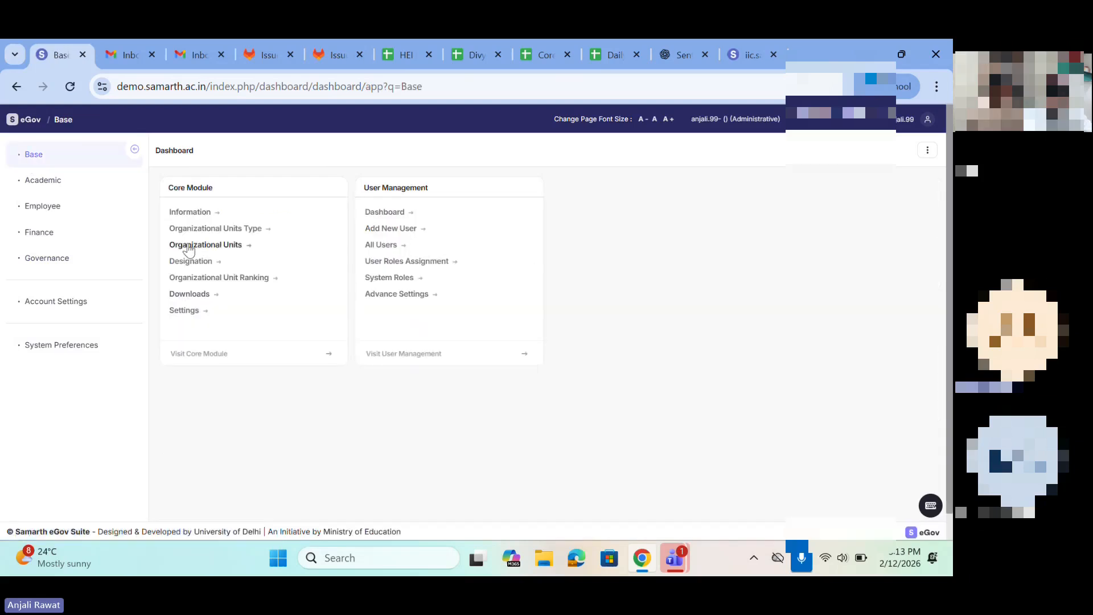
left_click(205, 354)
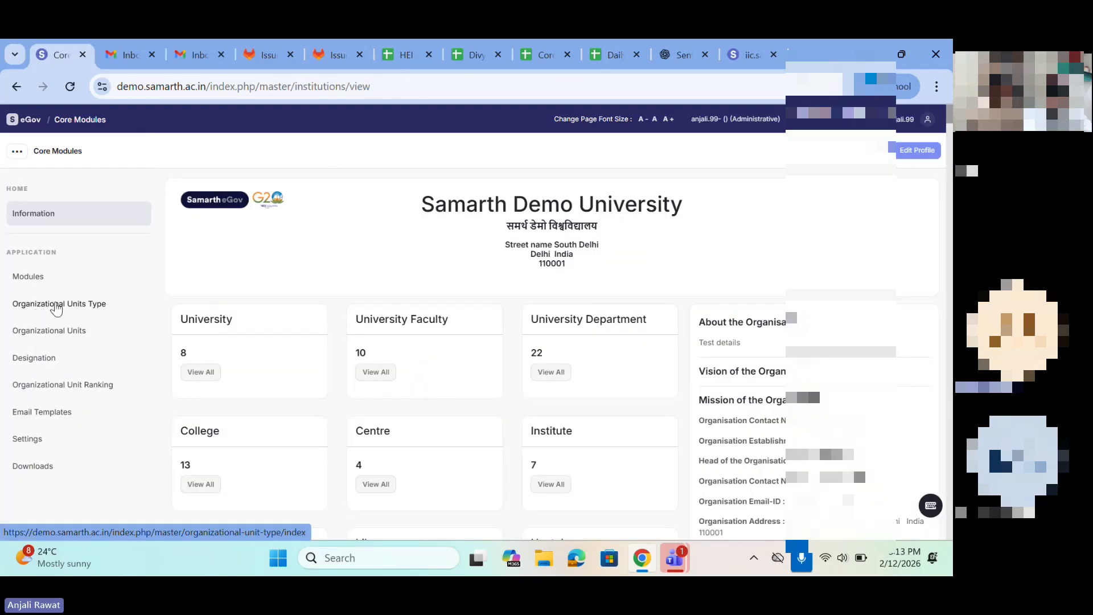
Step: Open the Organizational Units Type list and examine the titles, parents, OU types and categories of its entries
left_click(54, 307)
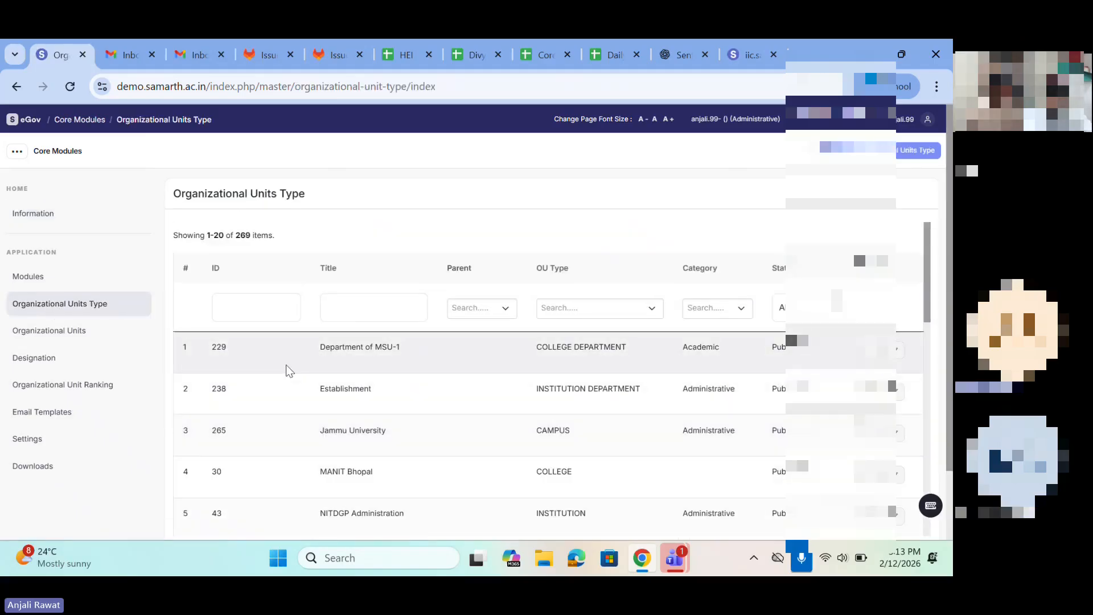
left_click_drag(285, 368, 472, 405)
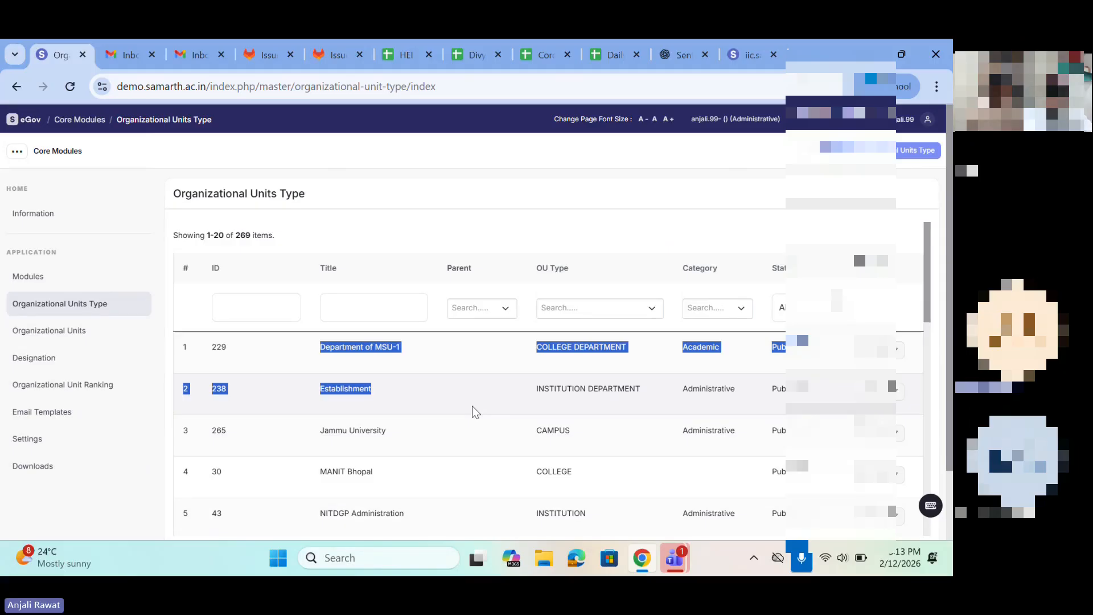
scroll(472, 406, "down", 2)
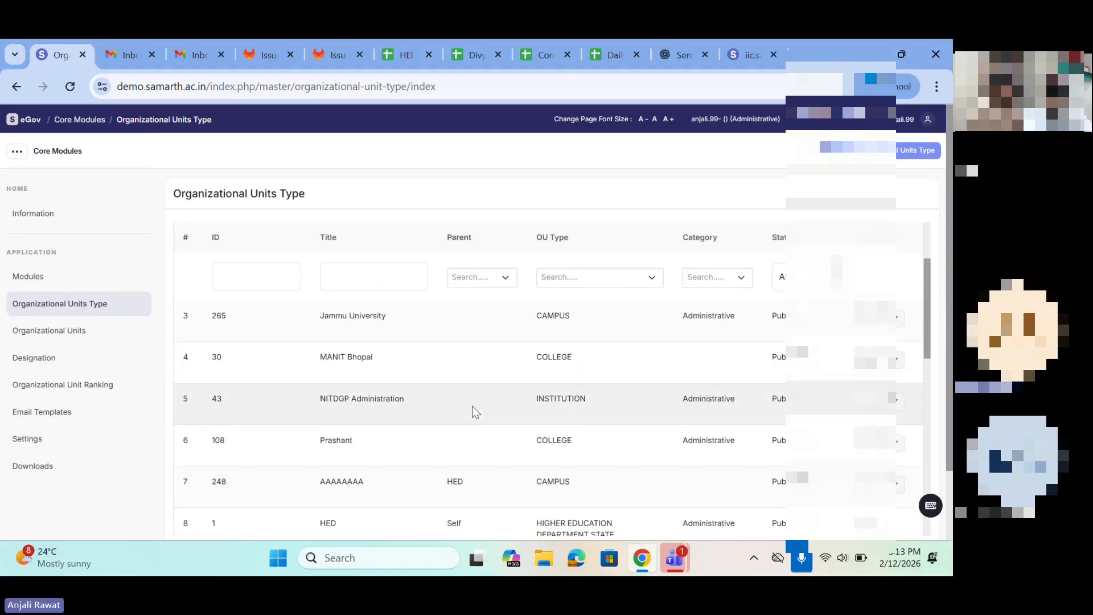
scroll(473, 405, "down", 2)
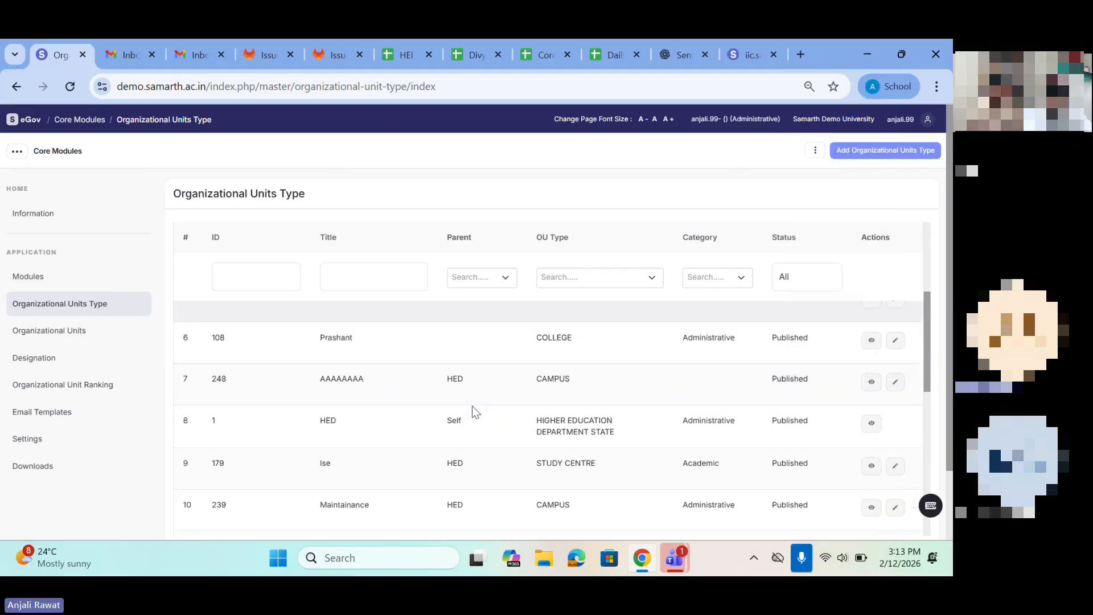
scroll(472, 407, "up", 5)
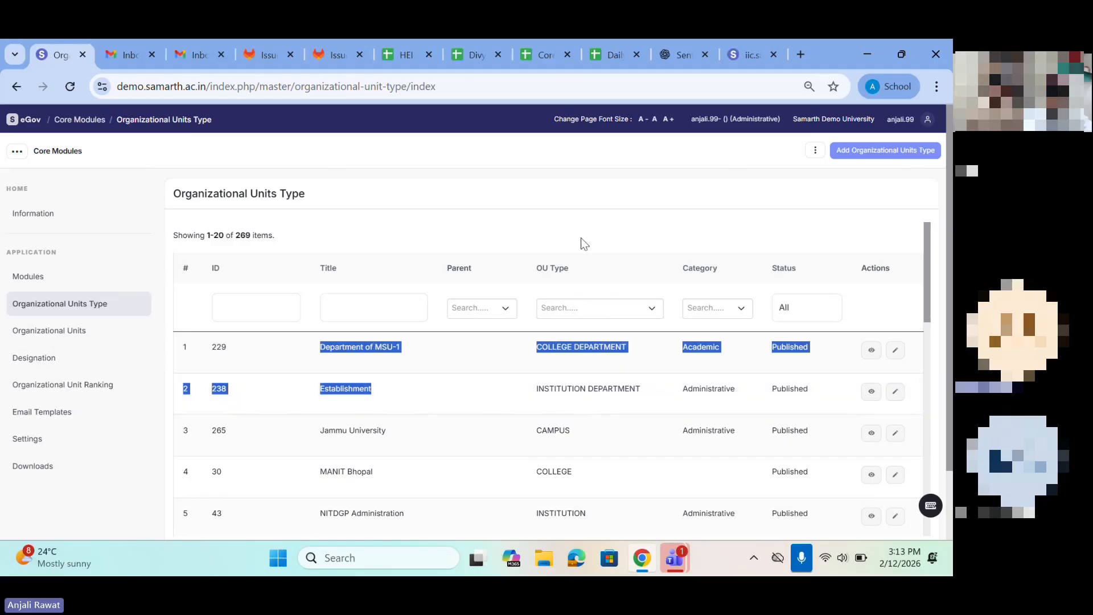
Step: Start adding an organizational units type and enter Department 12307 as its title
left_click(856, 154)
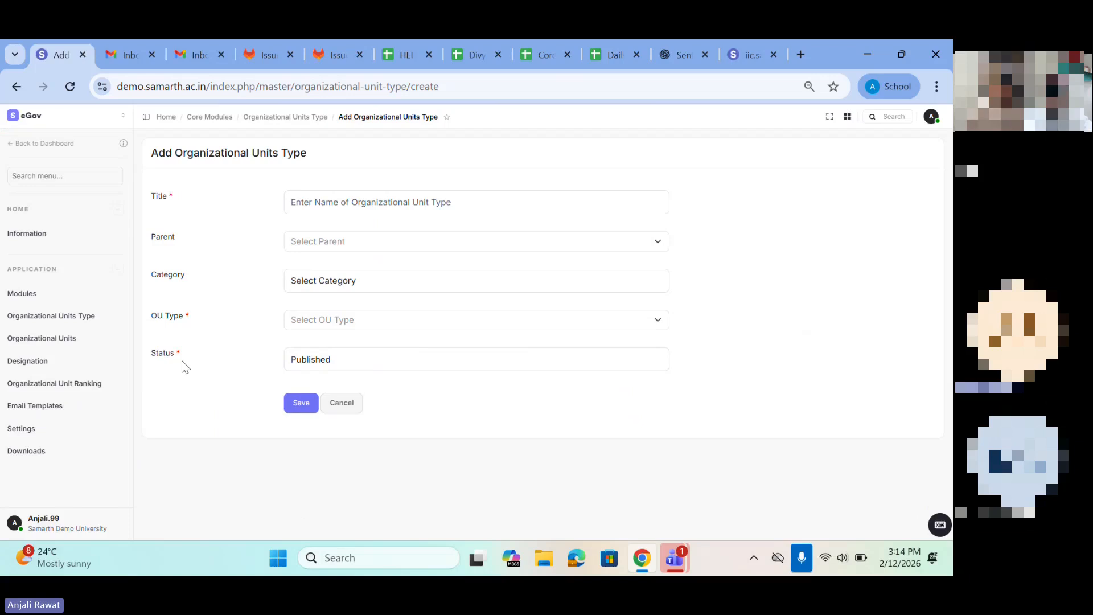
left_click(302, 210)
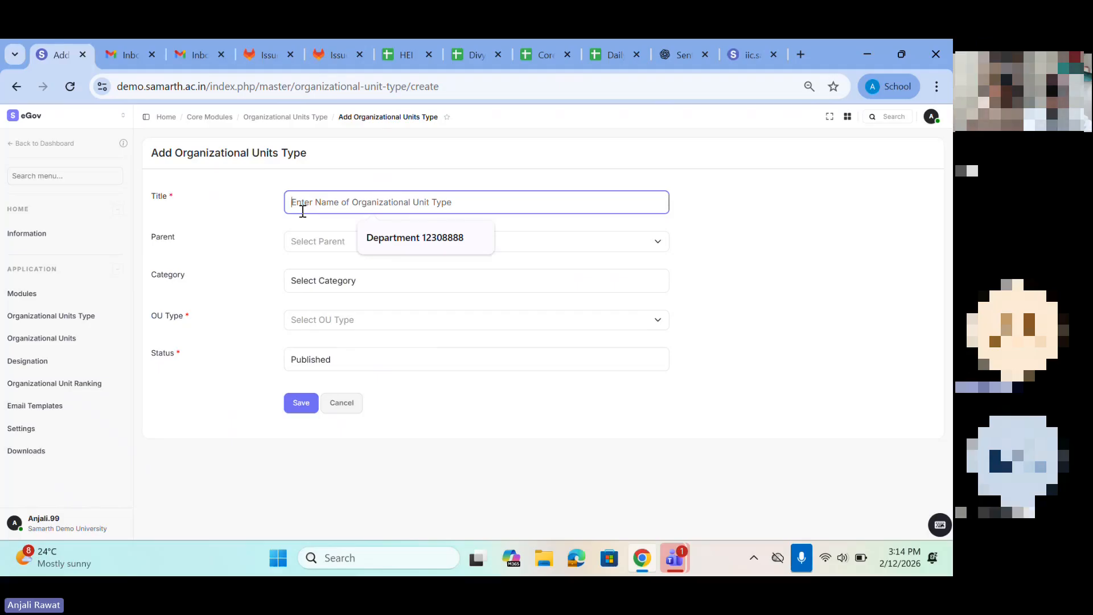
left_click(412, 244)
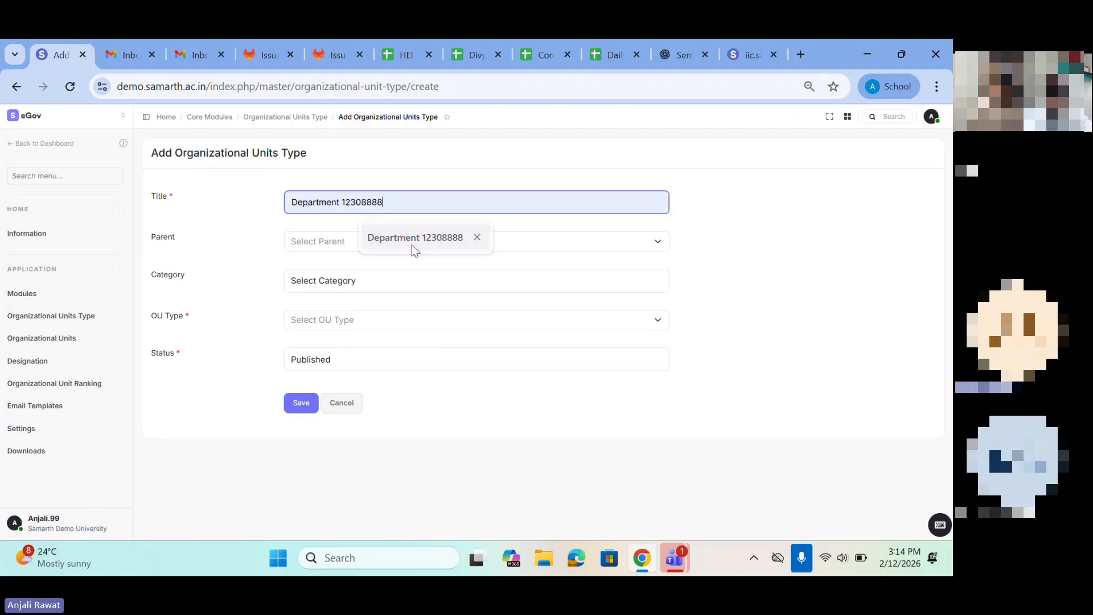
key("BackSpace")
key("BackSpace")
key("BackSpace")
key("BackSpace")
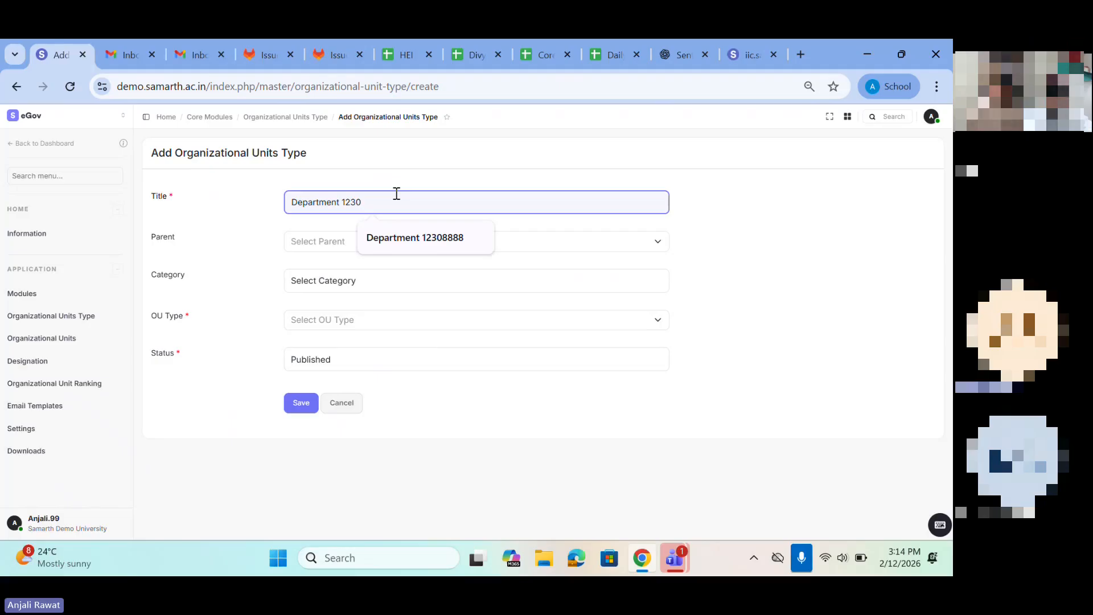
type("7")
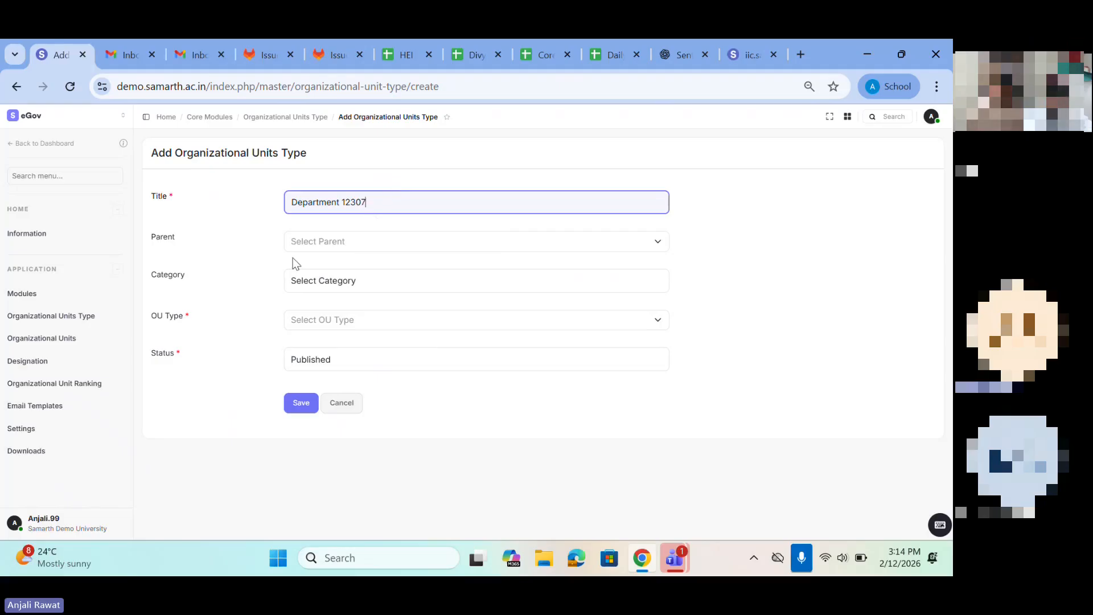
Step: Set the new unit type's parent to University Faculty and its category to Academic
left_click(337, 247)
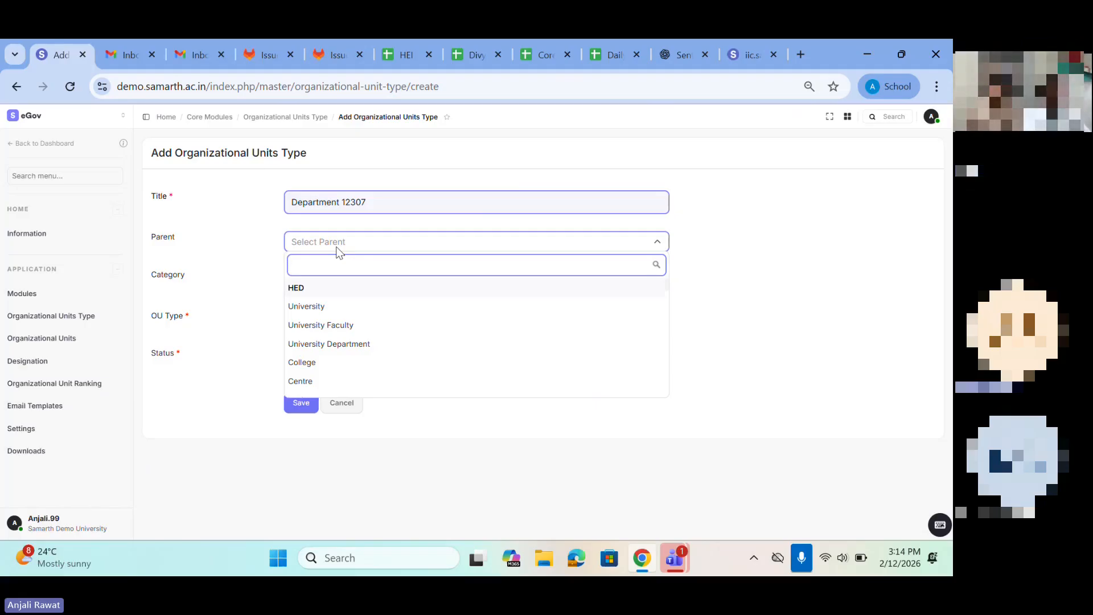
left_click(305, 203)
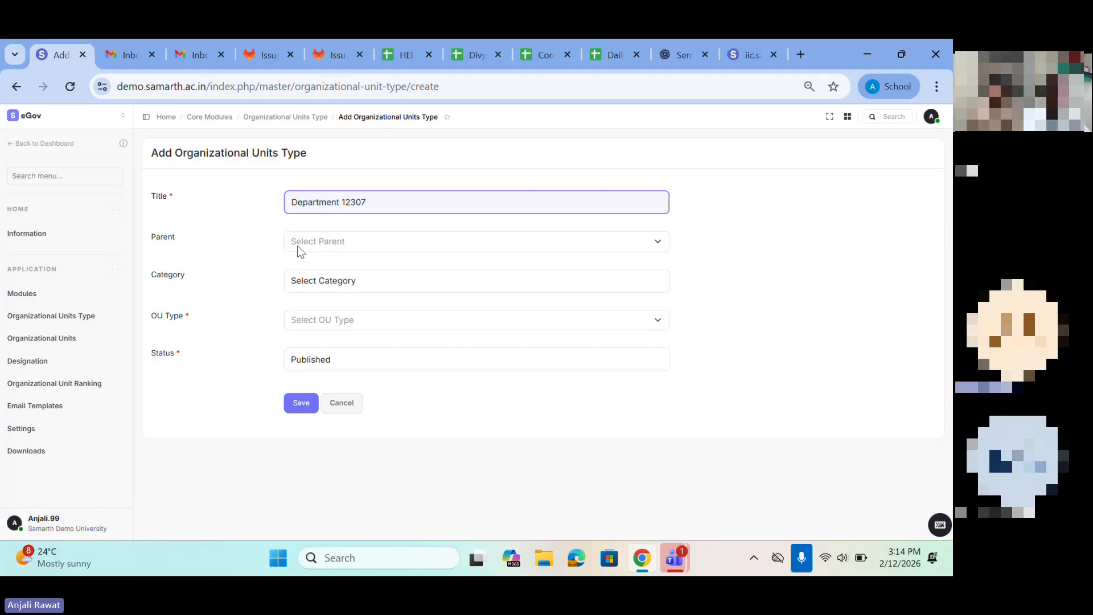
left_click(297, 246)
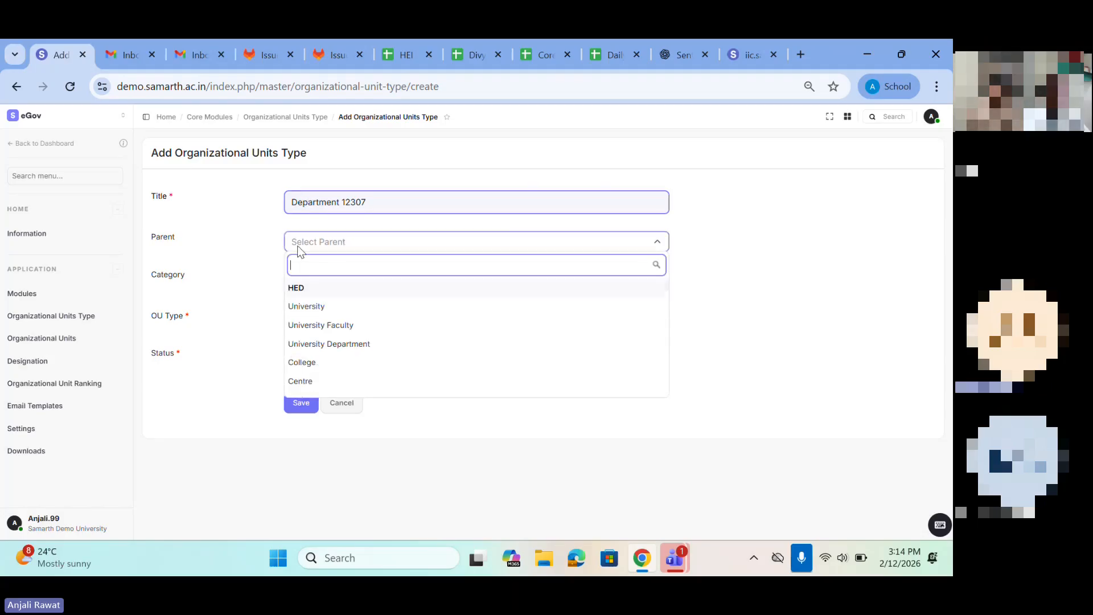
left_click(321, 327)
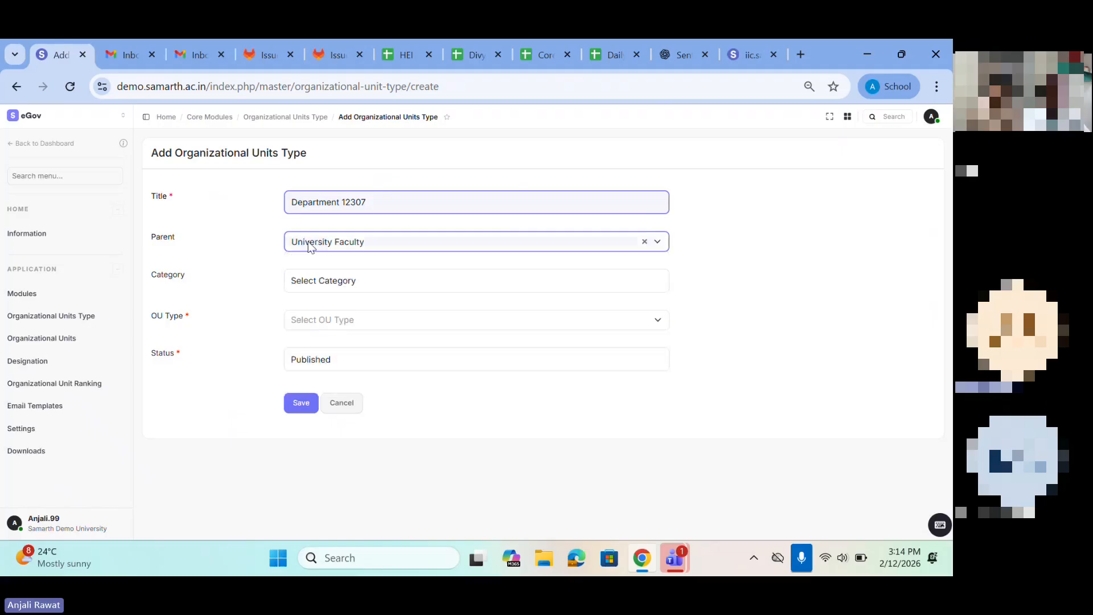
left_click(301, 282)
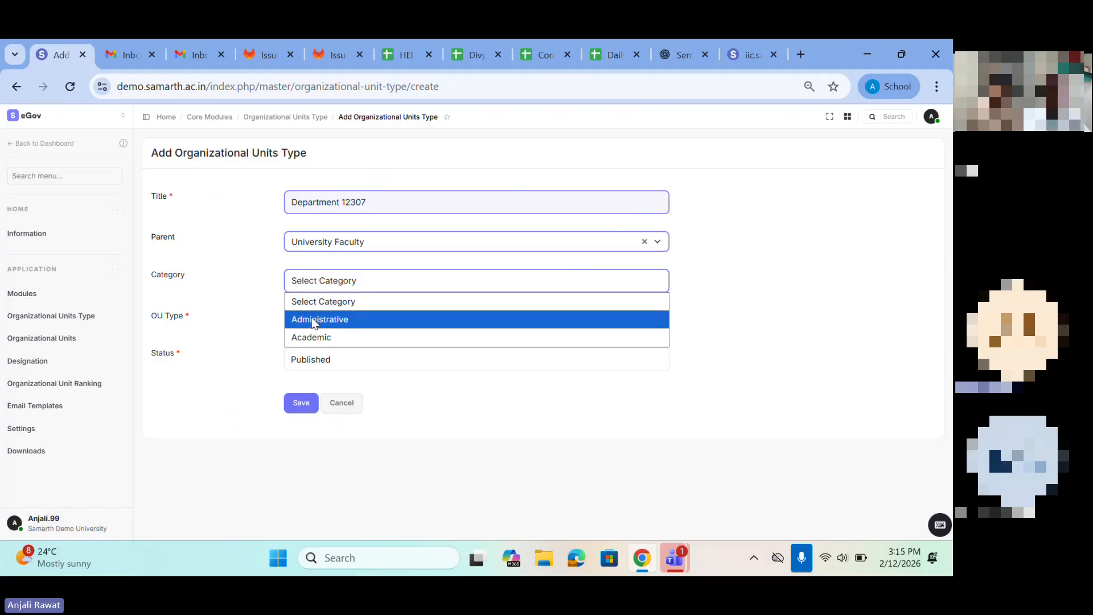
left_click(316, 337)
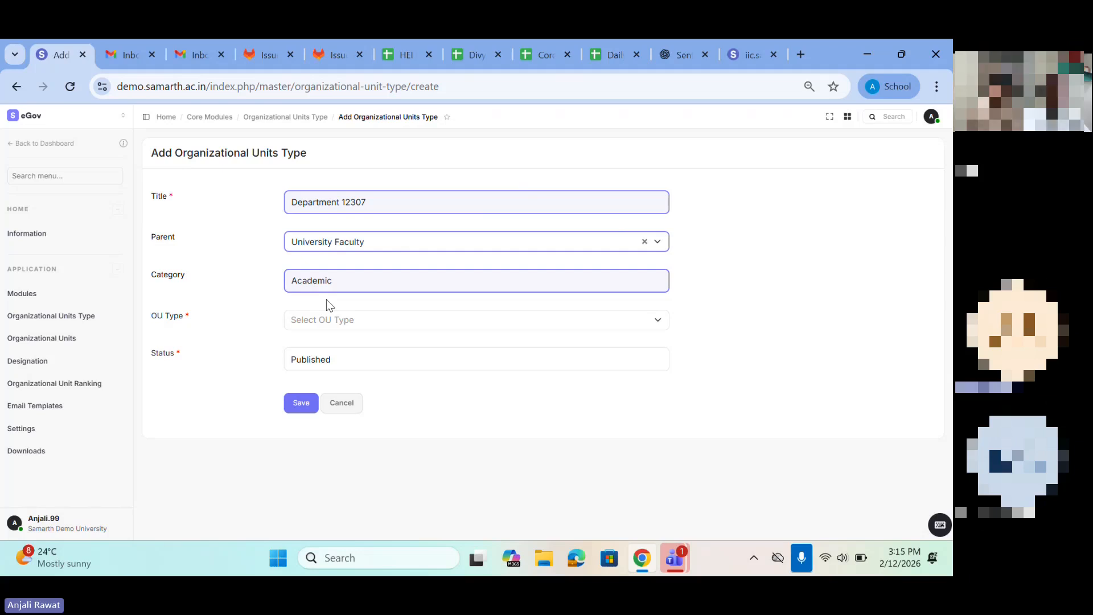
Step: Set the OU type of Department 12307 to NOT APPLICABLE
left_click(303, 324)
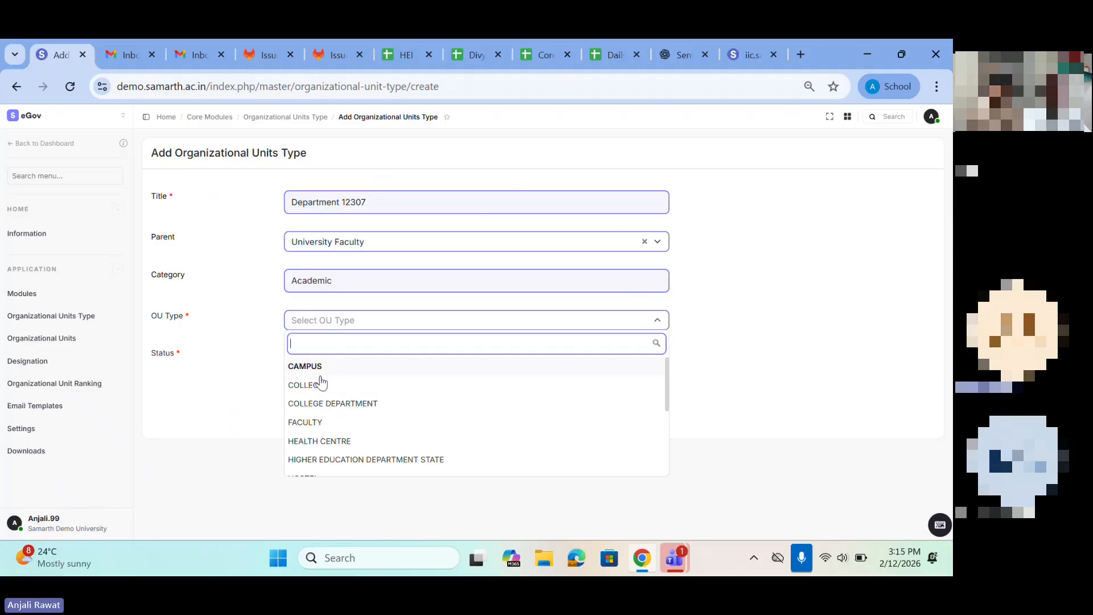
scroll(346, 456, "down", 3)
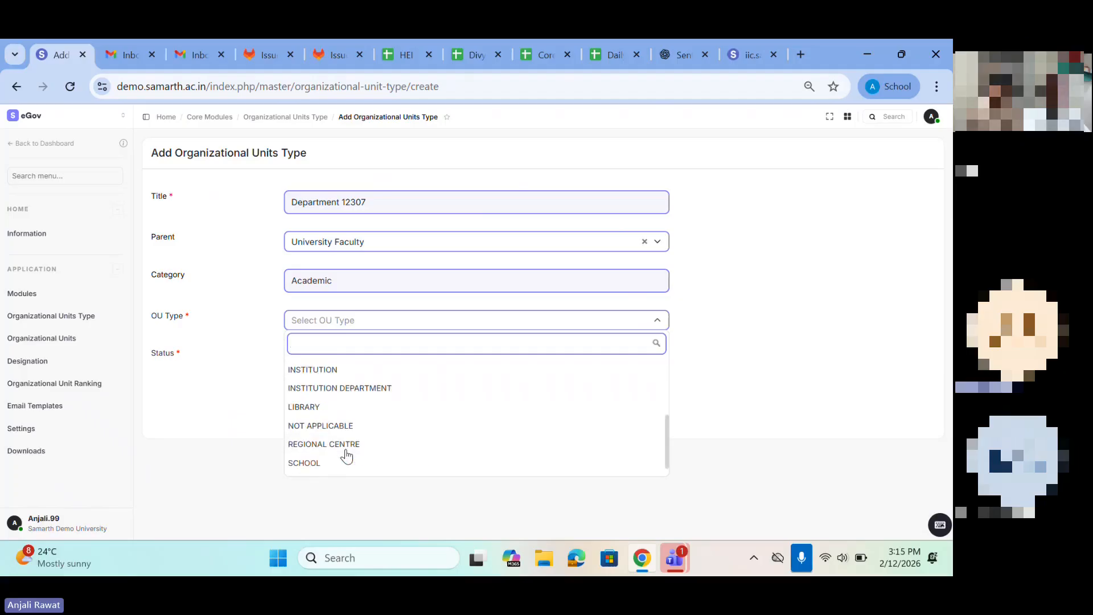
left_click(322, 423)
Step: Review the available OU Type options, from CAMPUS and COLLEGE through to STUDY CENTRE, and close the list
left_click(351, 328)
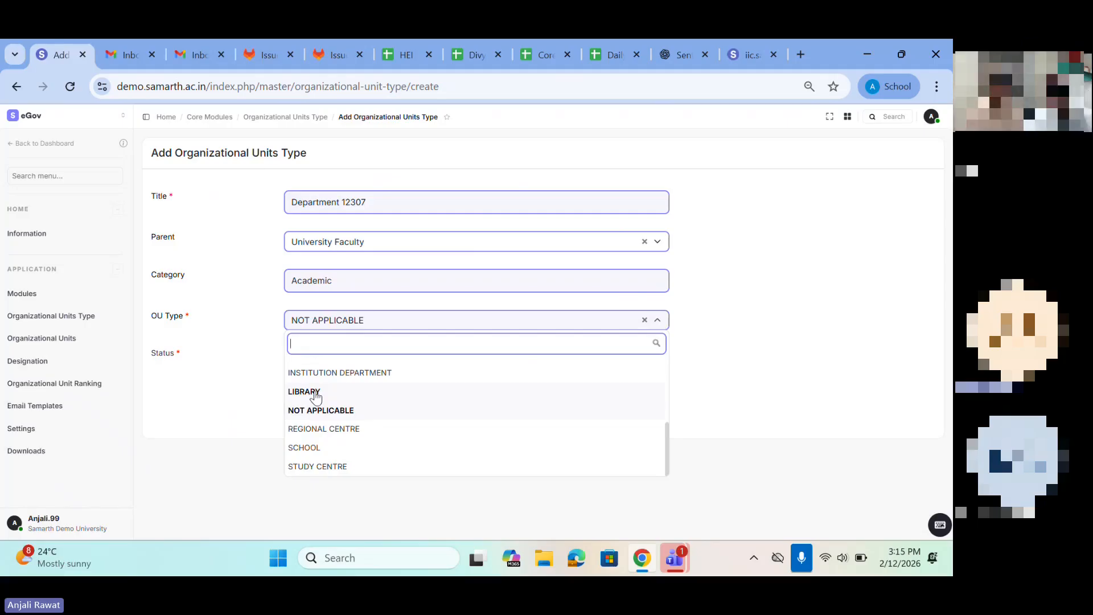
scroll(328, 385, "up", 5)
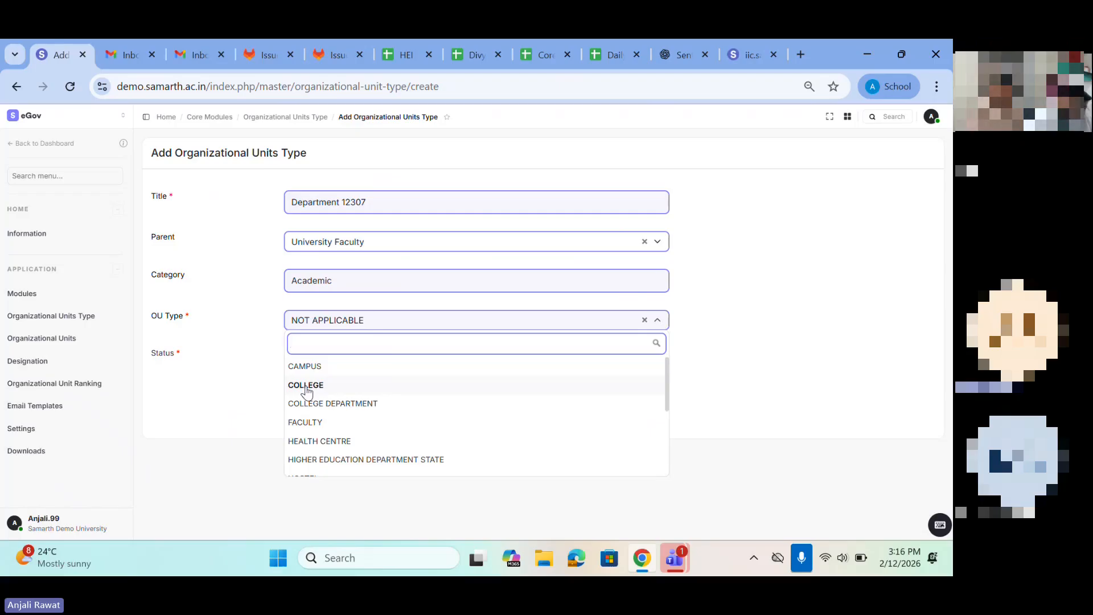
scroll(336, 441, "down", 1)
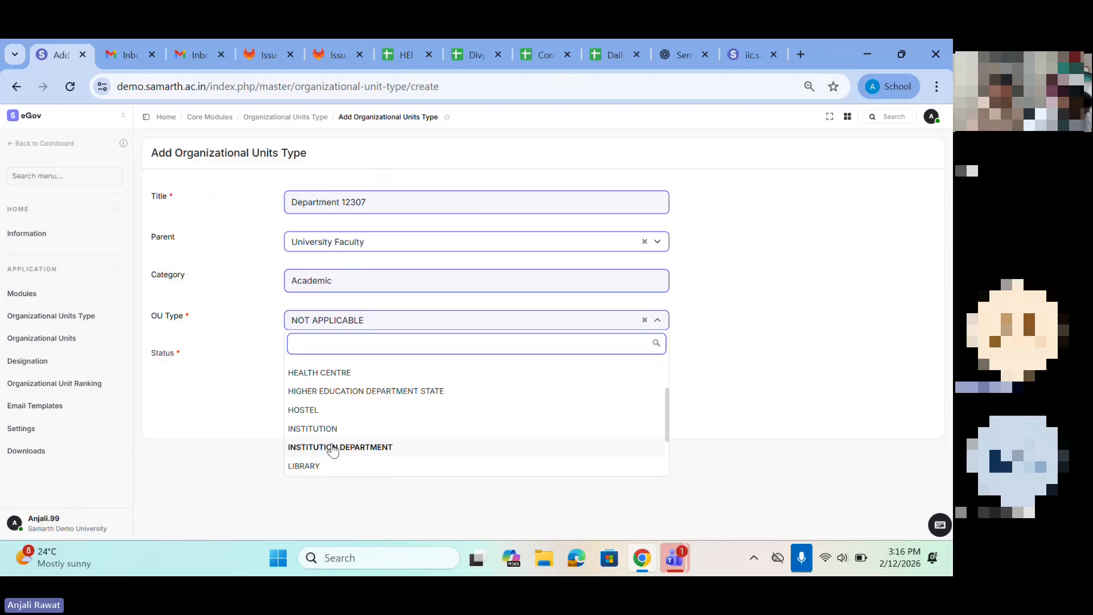
scroll(333, 450, "down", 1)
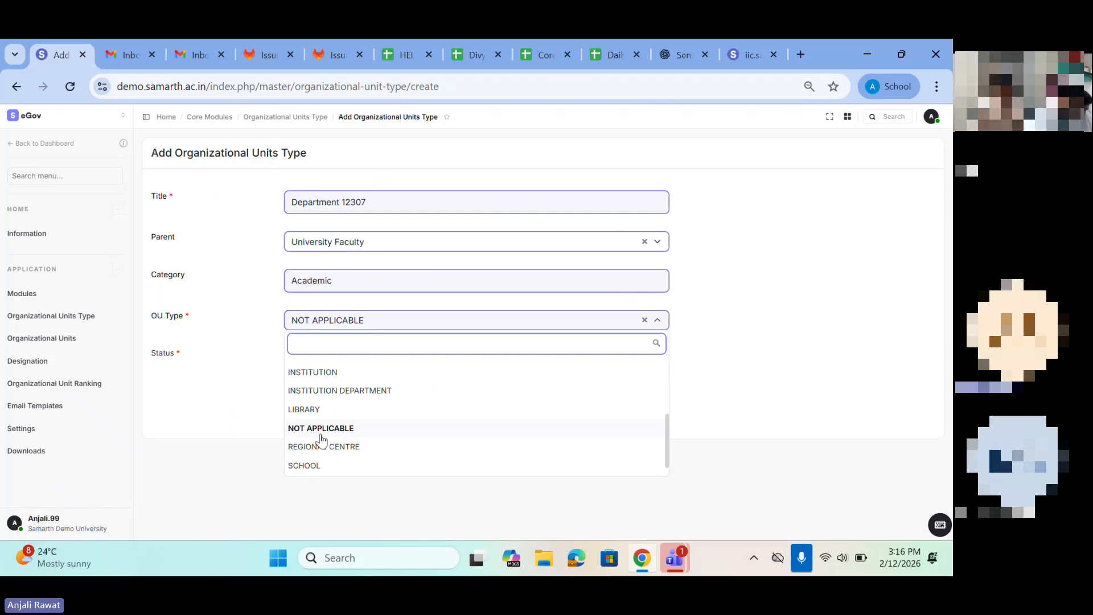
scroll(323, 411, "up", 3)
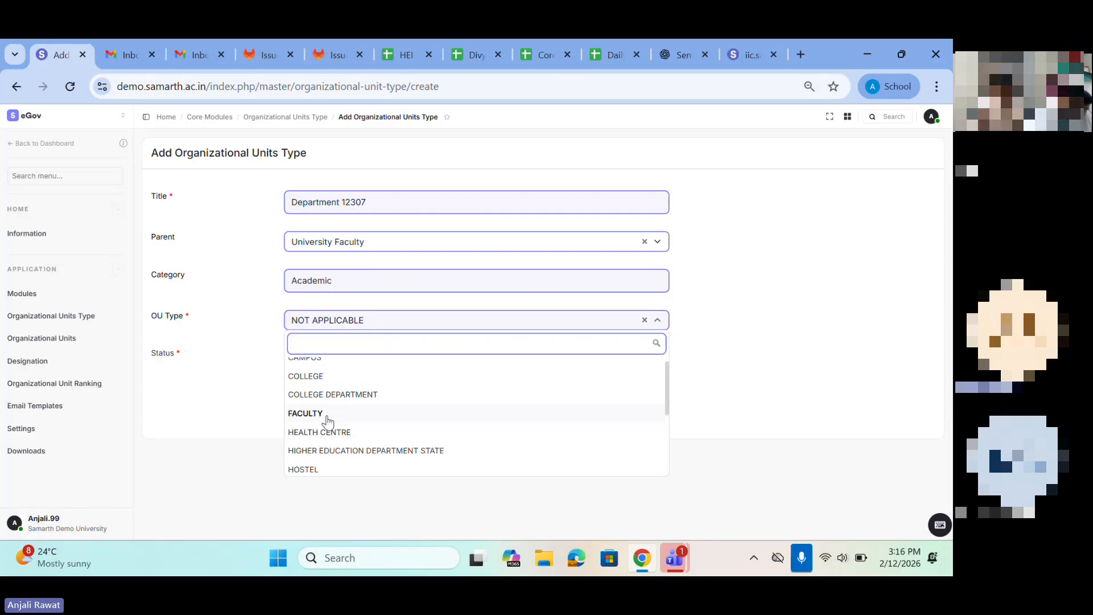
scroll(327, 422, "down", 3)
left_click(342, 415)
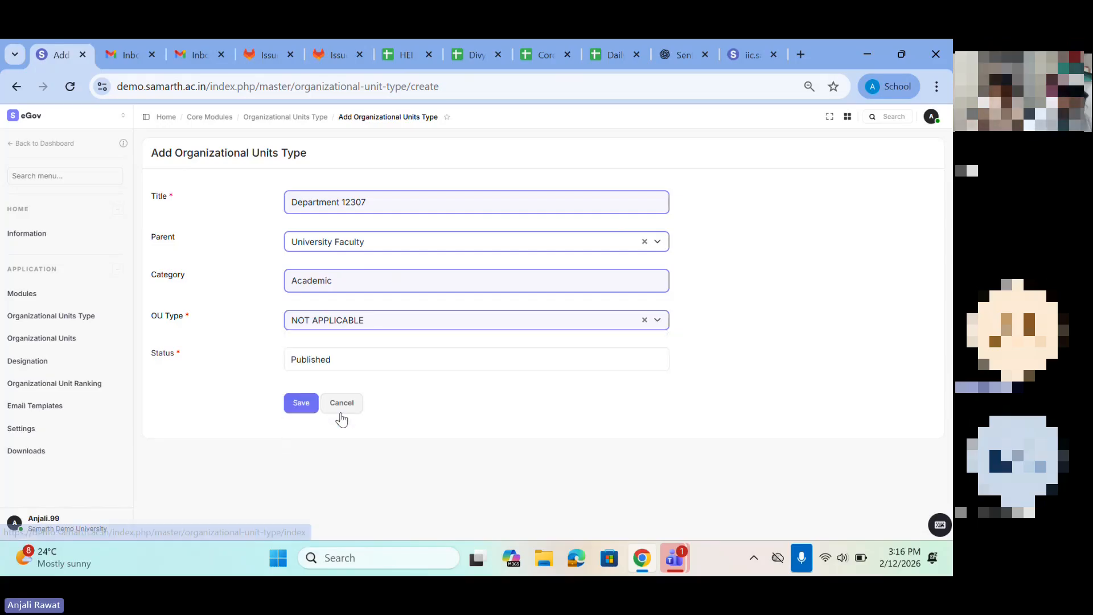
Step: Choose Published as the status and save the new organizational units type
left_click(327, 367)
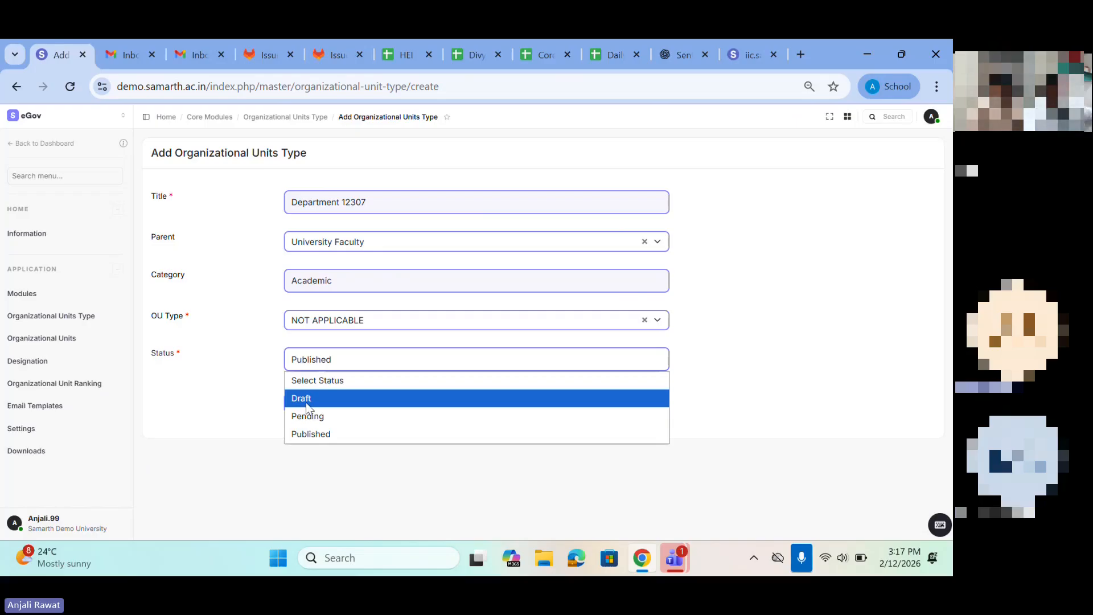
left_click(314, 433)
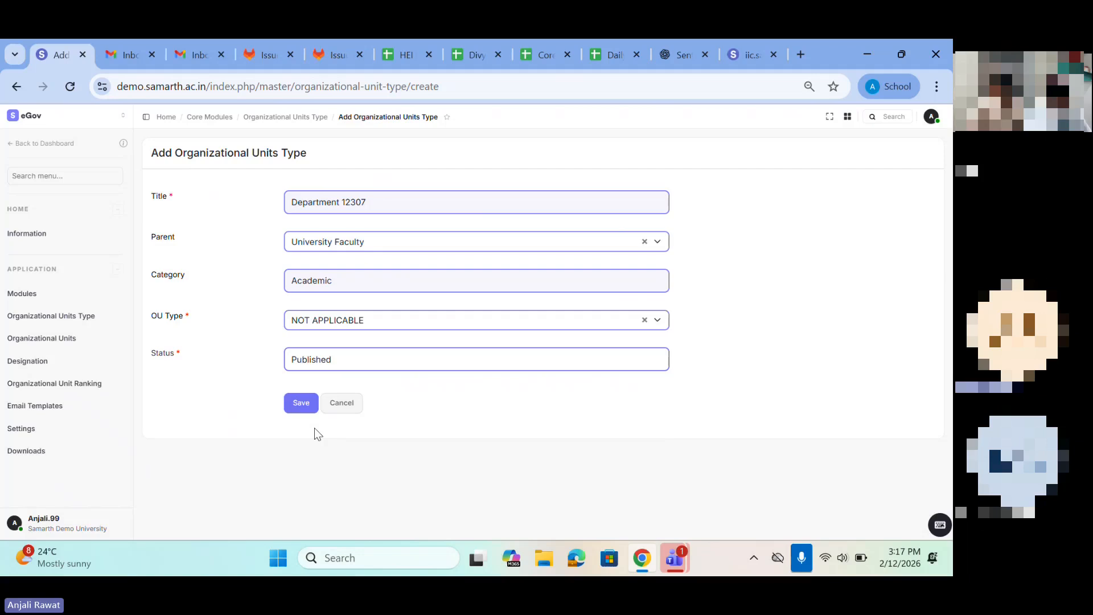
left_click(301, 404)
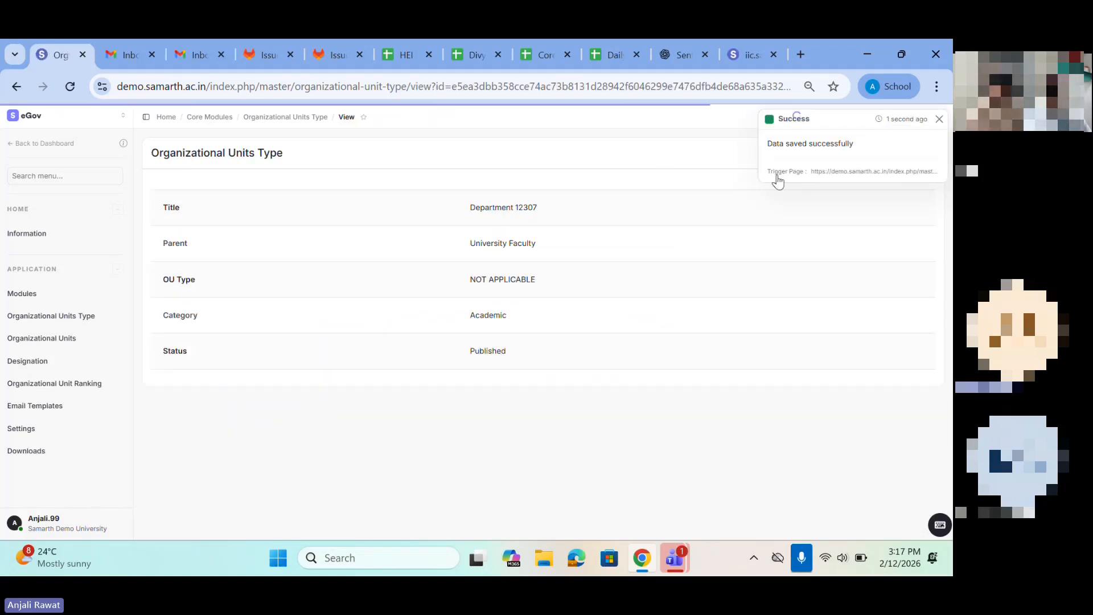
Step: Return to the Organizational Units Type list and dismiss the save notification
left_click_drag(855, 143, 832, 149)
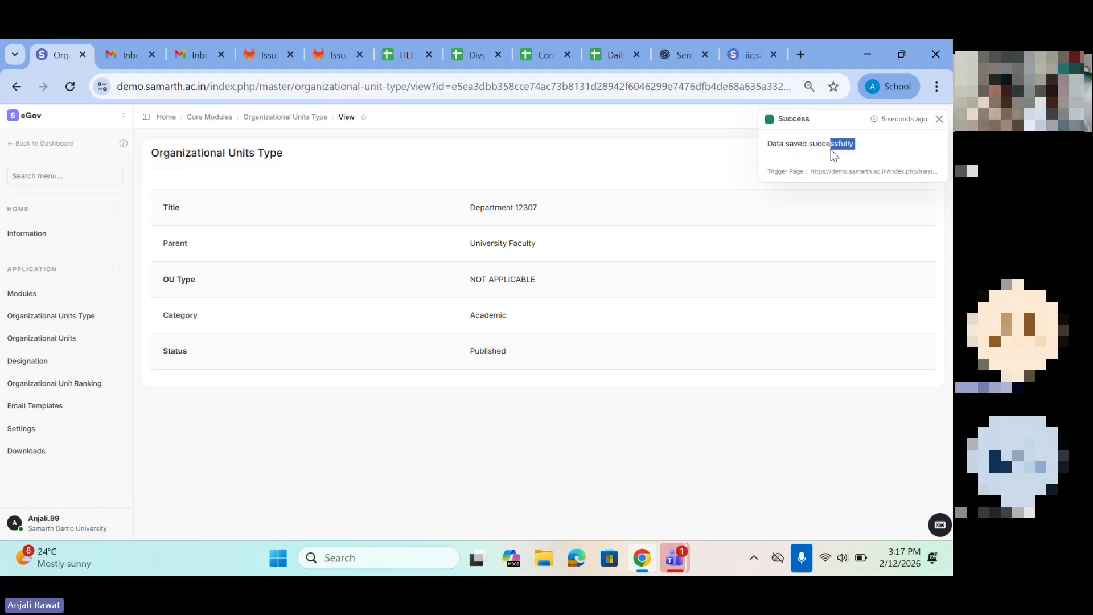
left_click(62, 317)
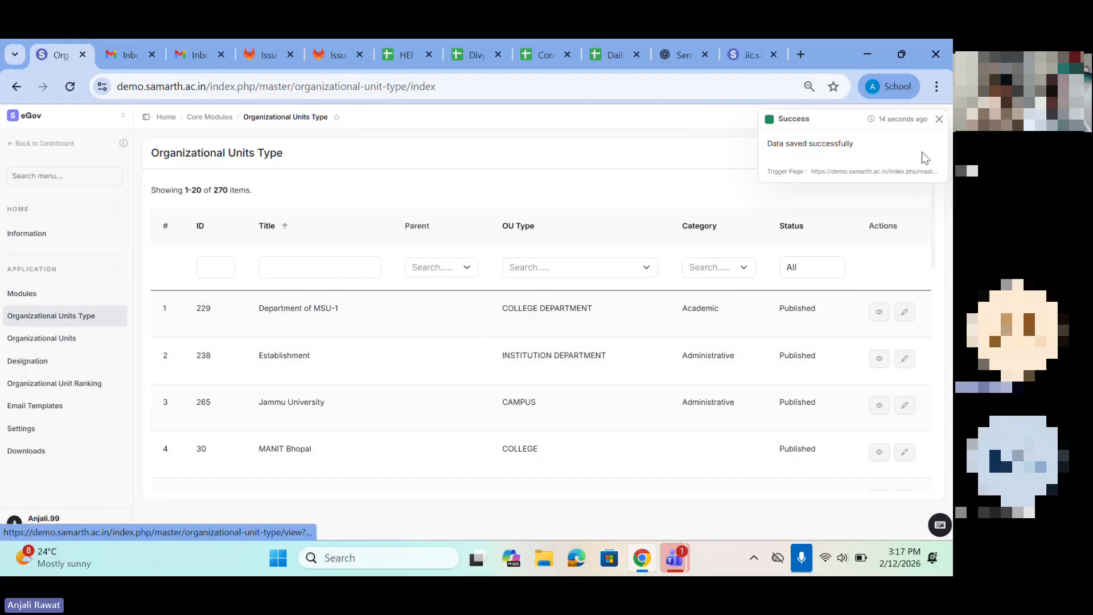
left_click(939, 119)
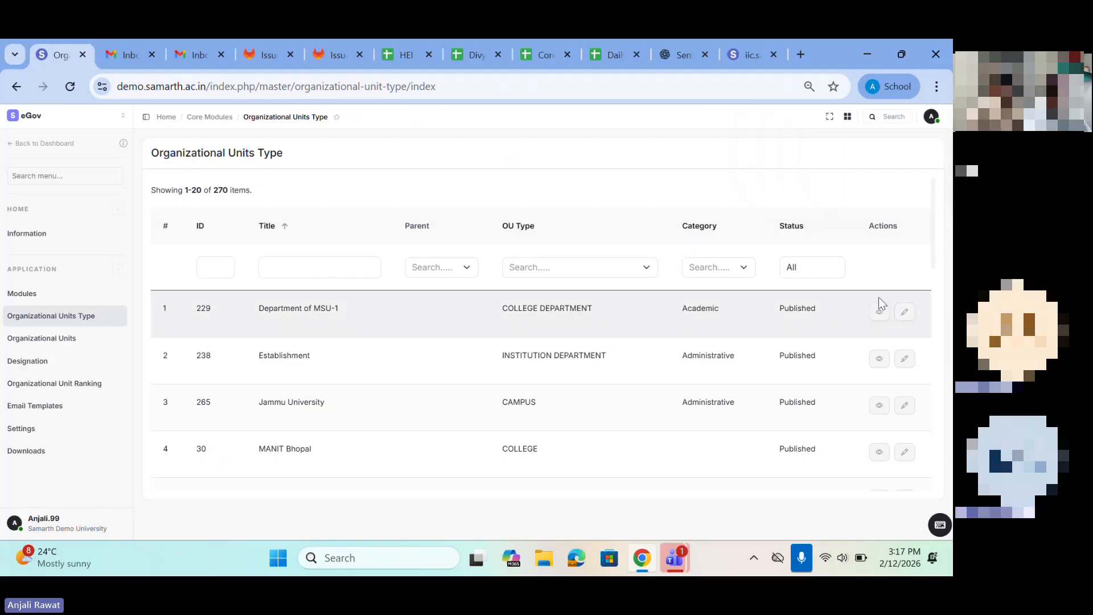
Step: Open the Department of MSU-1 unit type for editing, look over its fields and return to the list
left_click(904, 313)
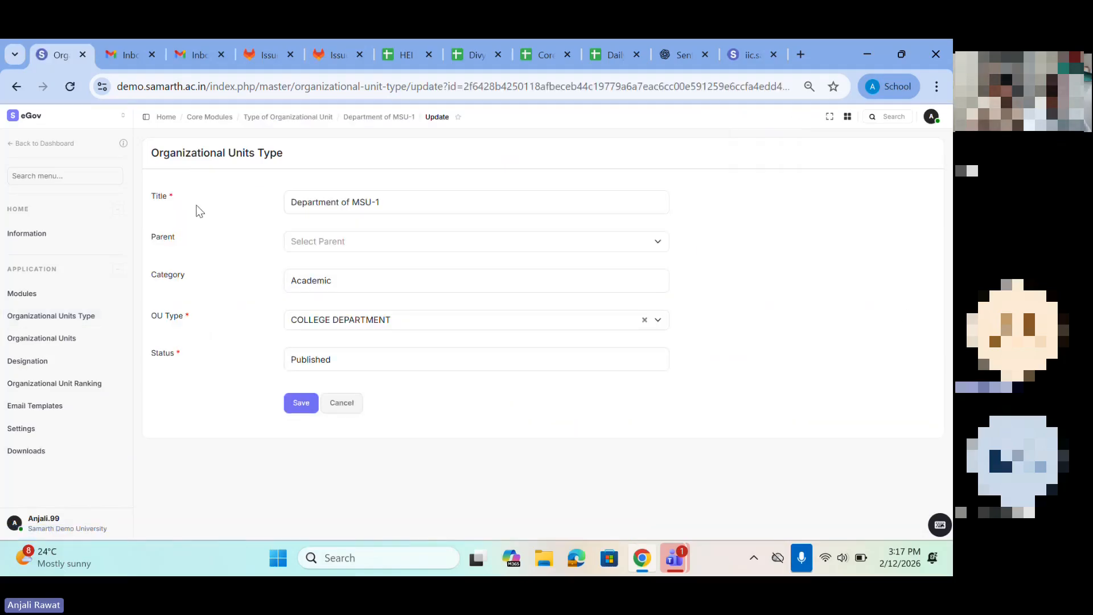
left_click_drag(347, 202, 458, 195)
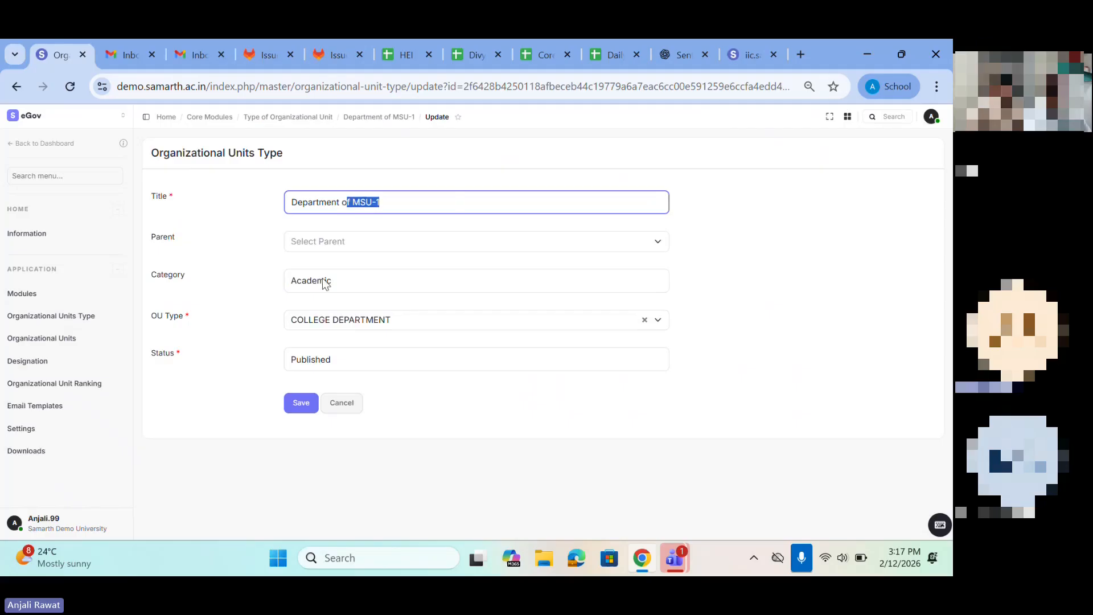
left_click(13, 87)
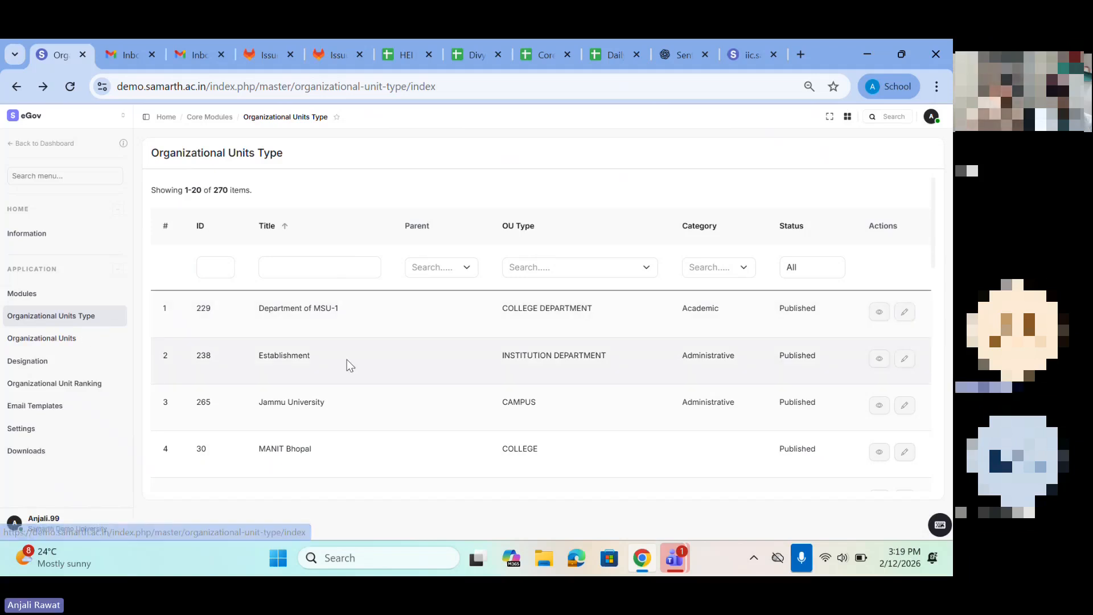
Step: Examine the titles, parents and OU types of the organizational unit types on the first page of the list
scroll(347, 360, "down", 10)
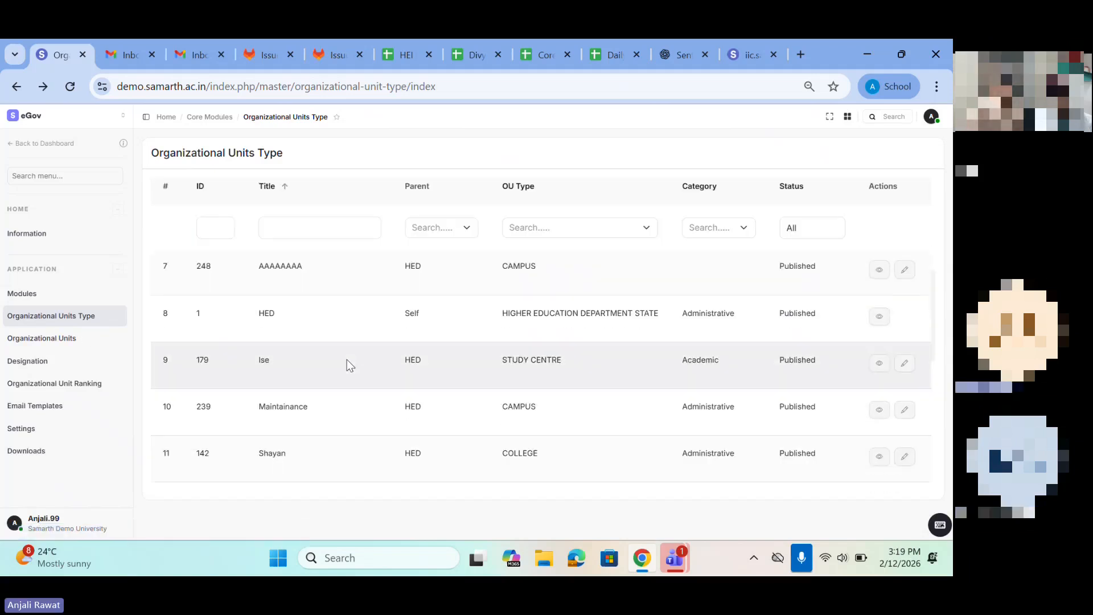
left_click_drag(264, 421, 362, 422)
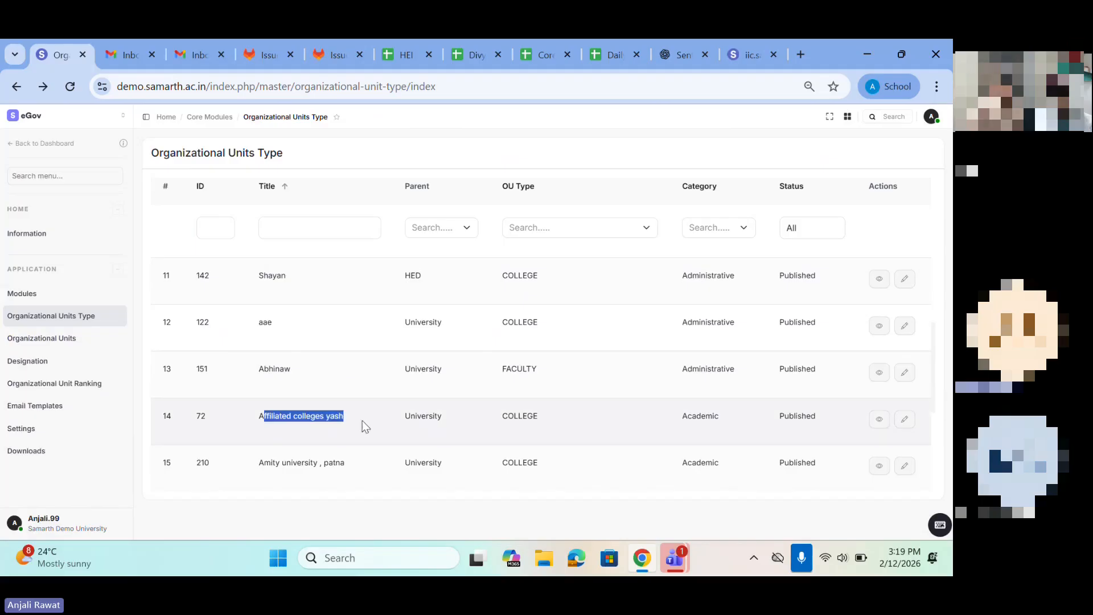
scroll(361, 421, "down", 5)
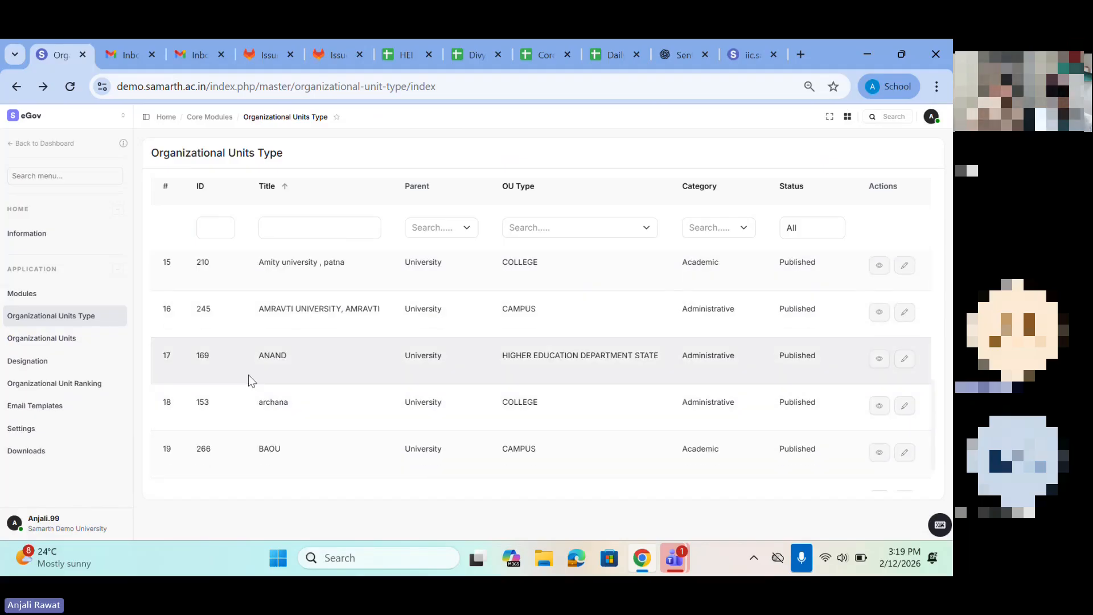
Step: Open the list of all organizational units and display the Import/Export/Bulk Update options
left_click(67, 343)
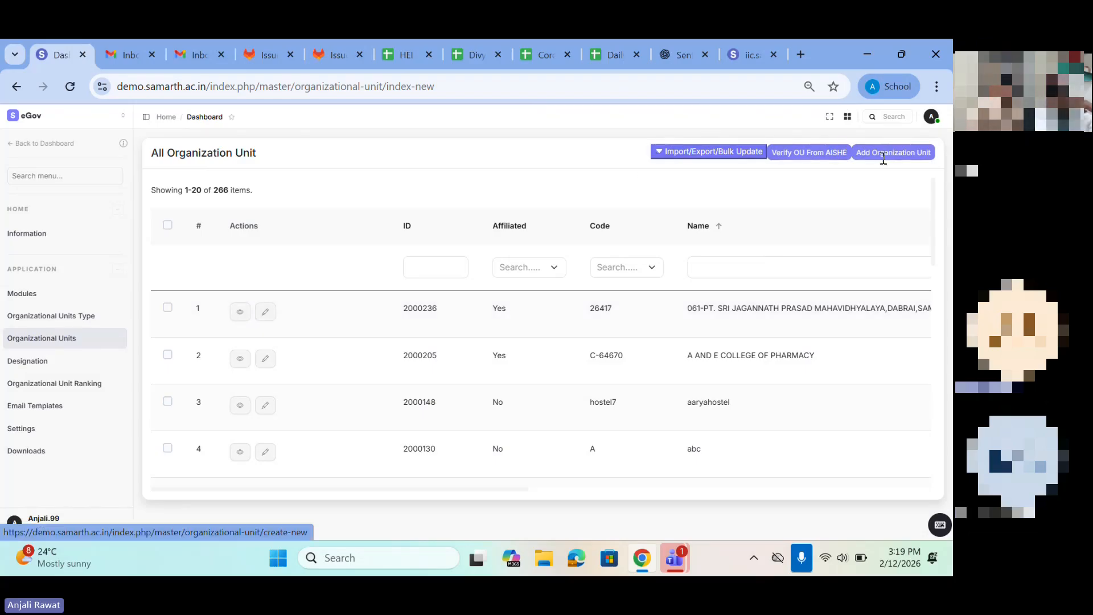
left_click(703, 159)
left_click(698, 160)
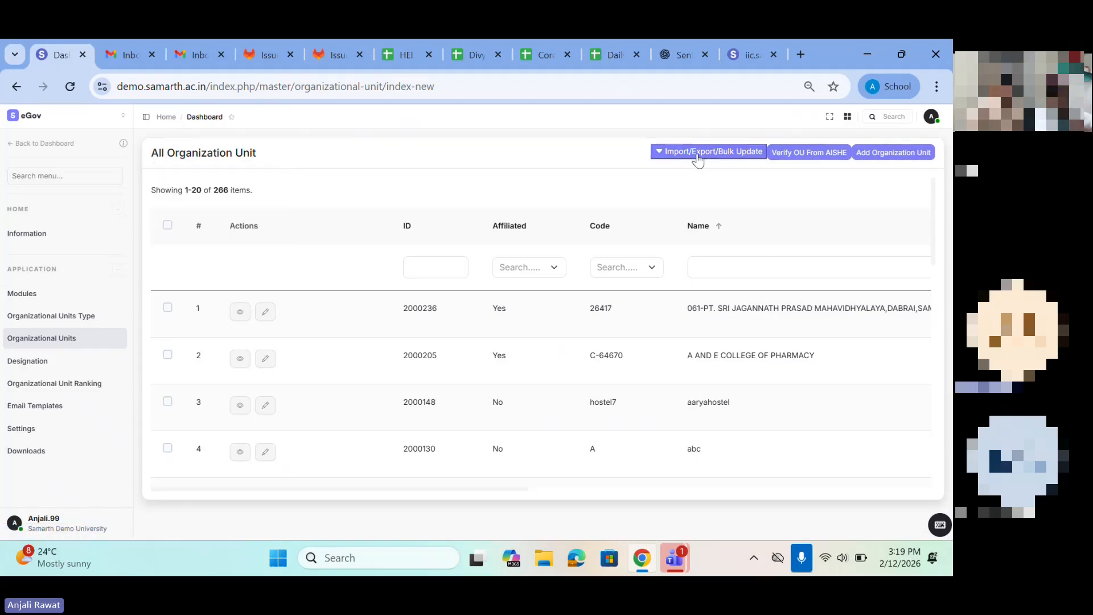
left_click(671, 163)
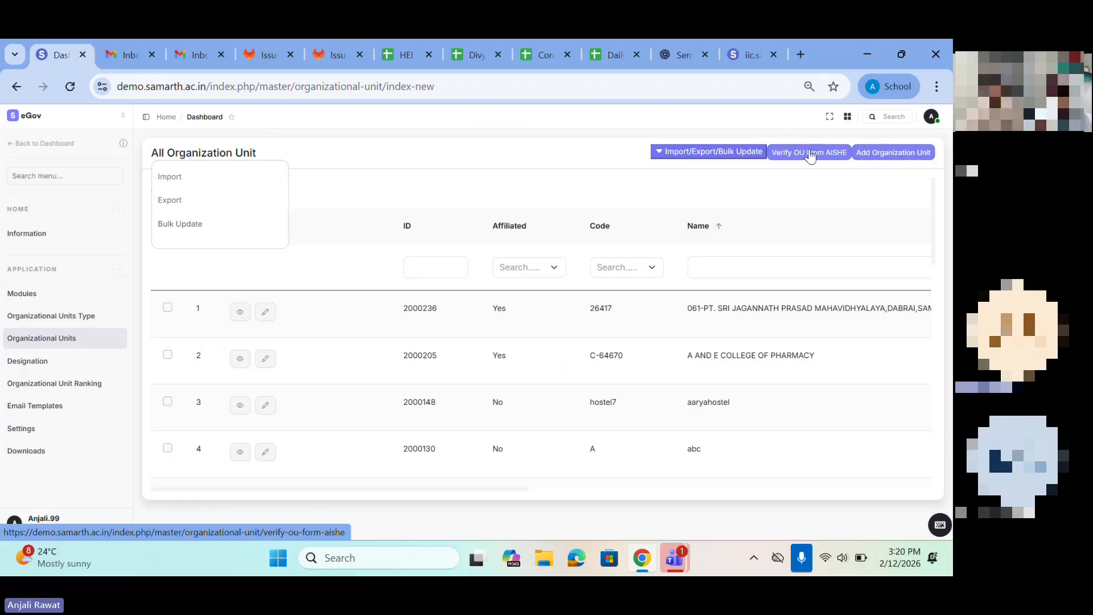
Step: Start adding a new organization unit and set Affiliated to No
left_click(886, 154)
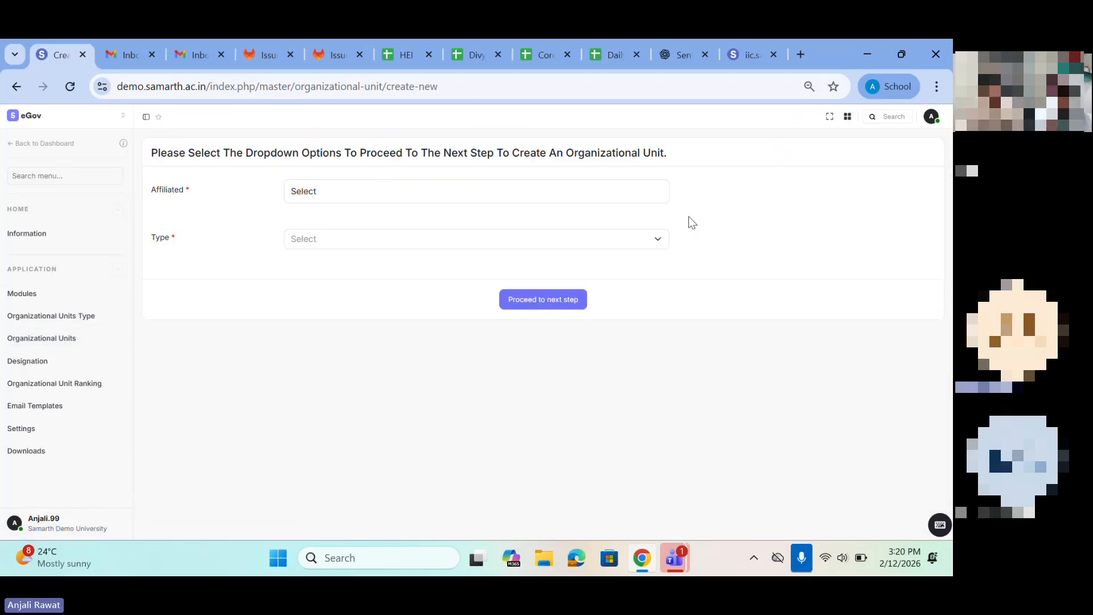
left_click_drag(153, 151, 362, 152)
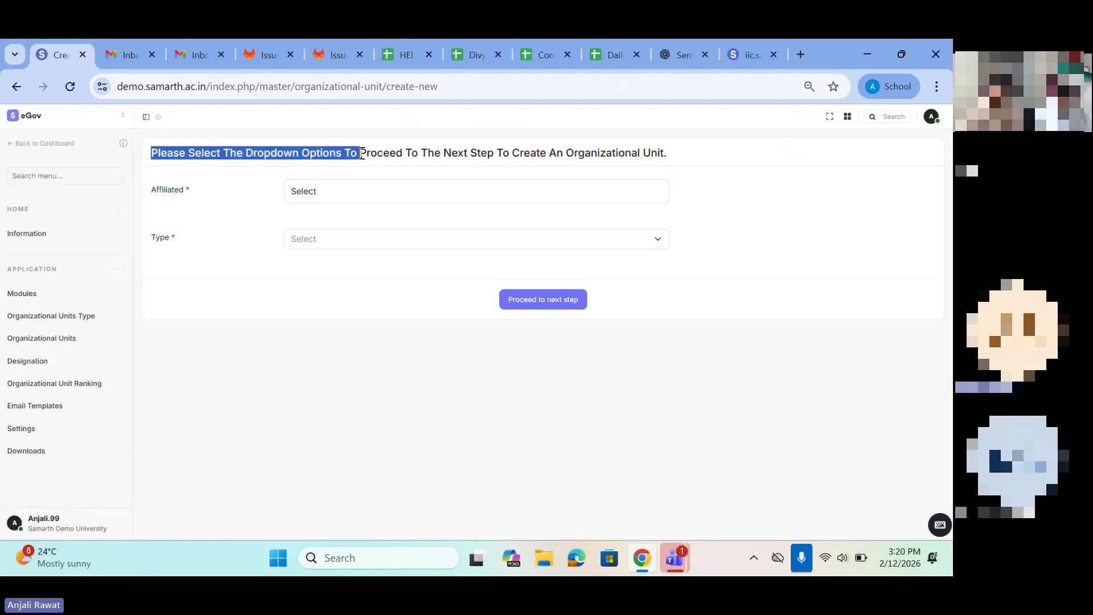
left_click(302, 192)
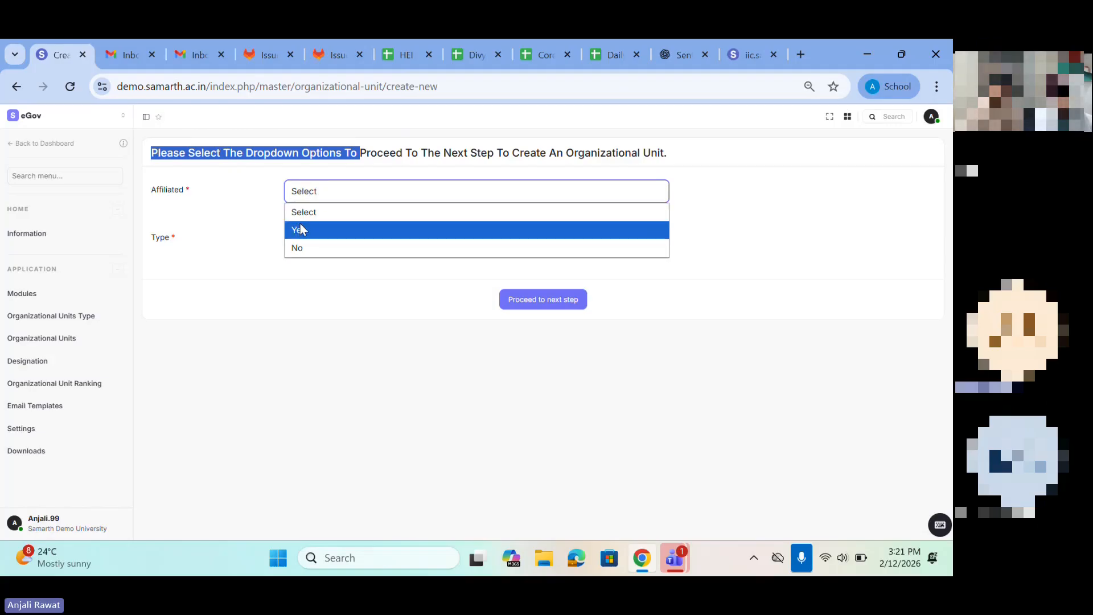
left_click(297, 247)
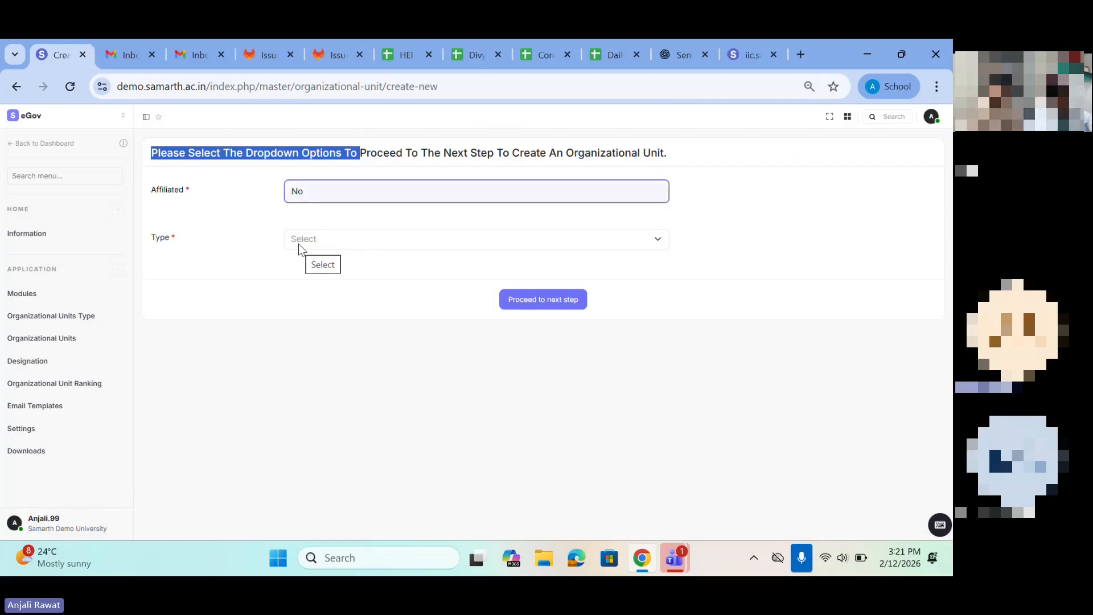
Step: Search the unit types for "depar" and choose Department 12307 as the new unit's type
left_click(301, 246)
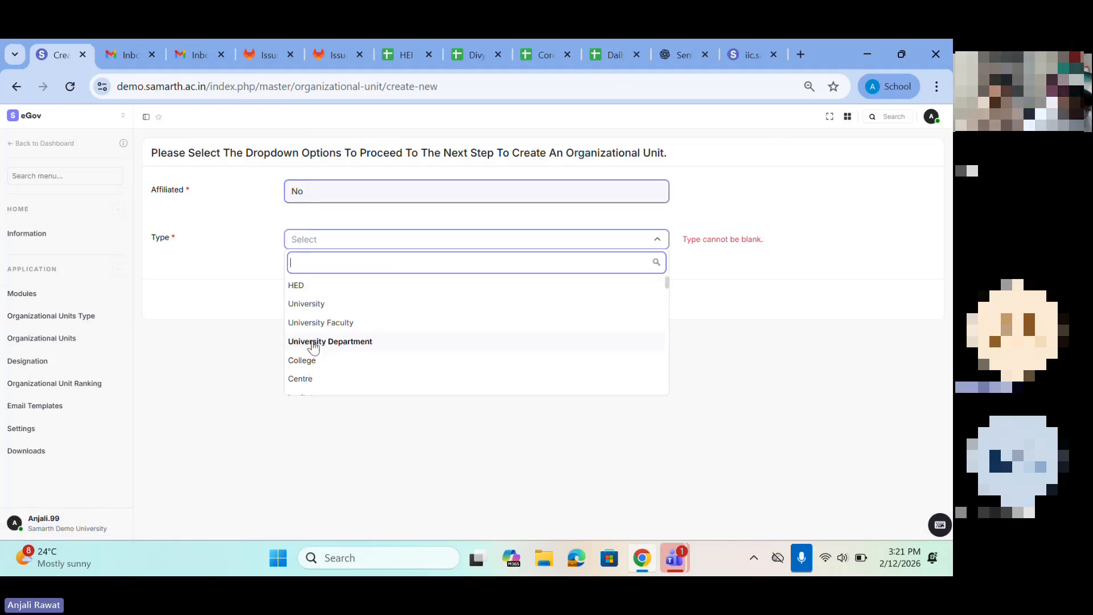
scroll(309, 370, "down", 2)
scroll(309, 370, "down", 12)
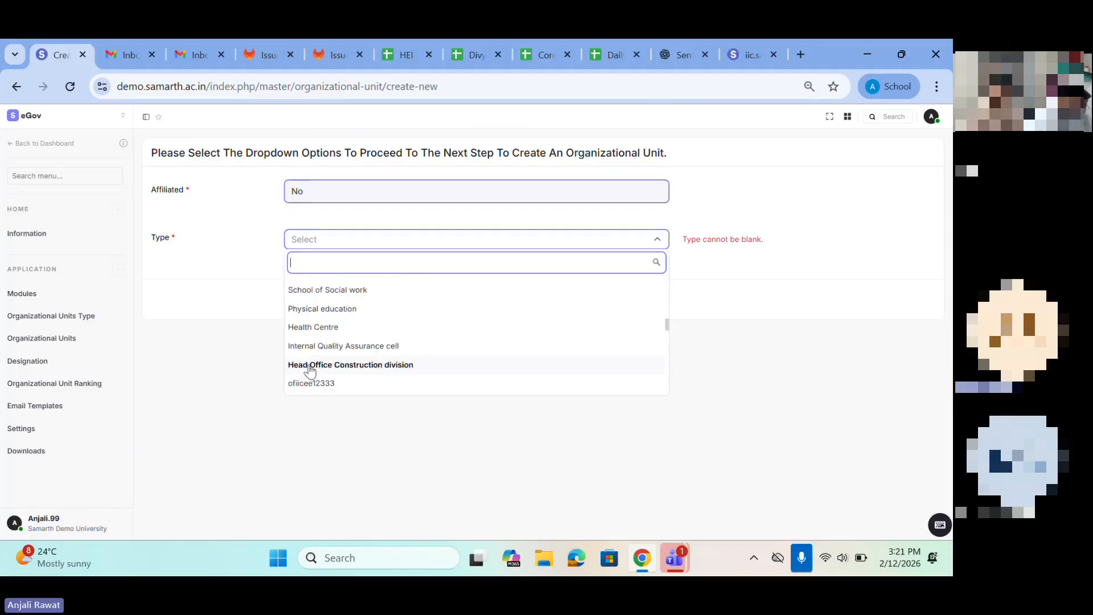
type("depar")
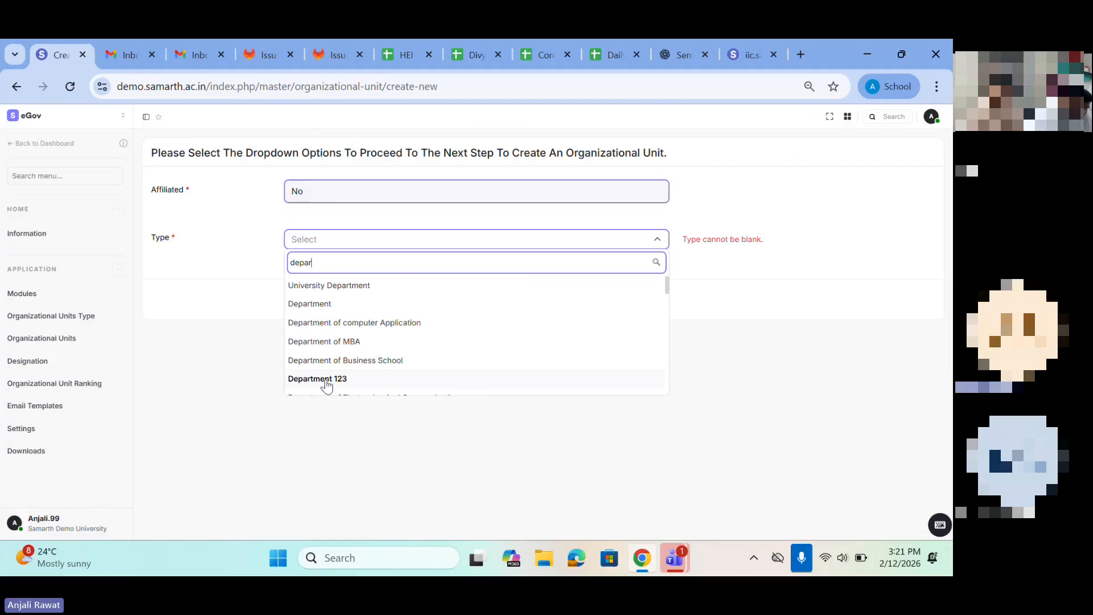
scroll(323, 375, "down", 6)
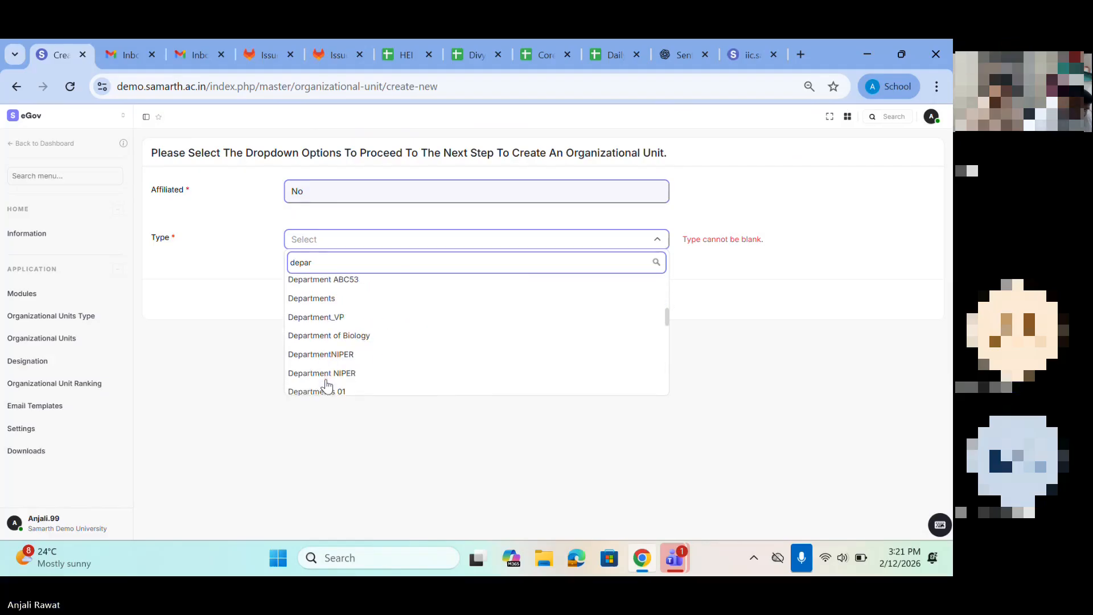
scroll(325, 333, "down", 5)
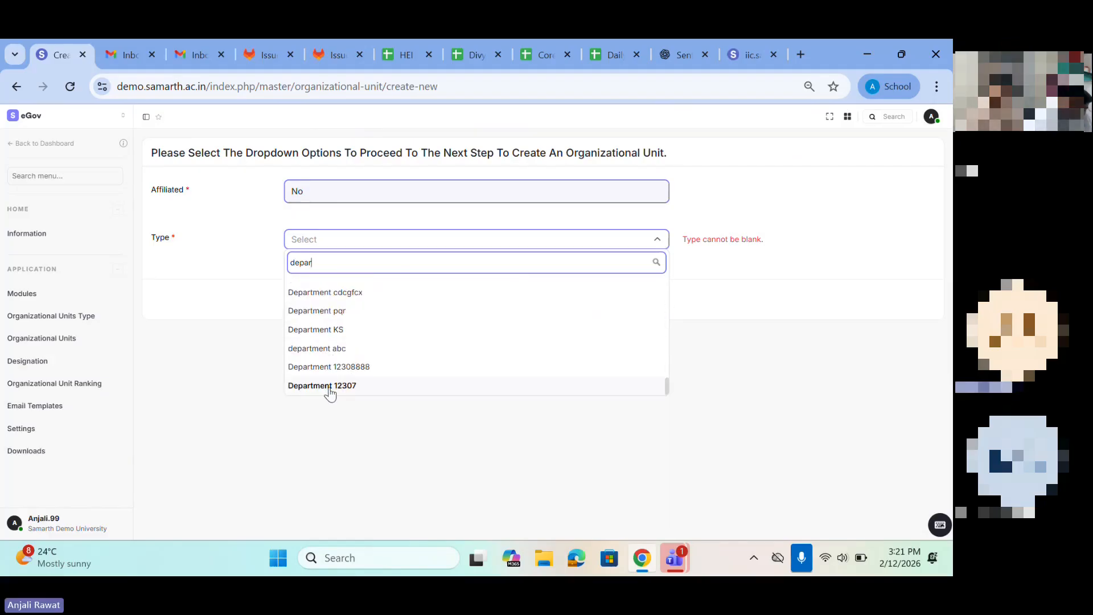
left_click(360, 387)
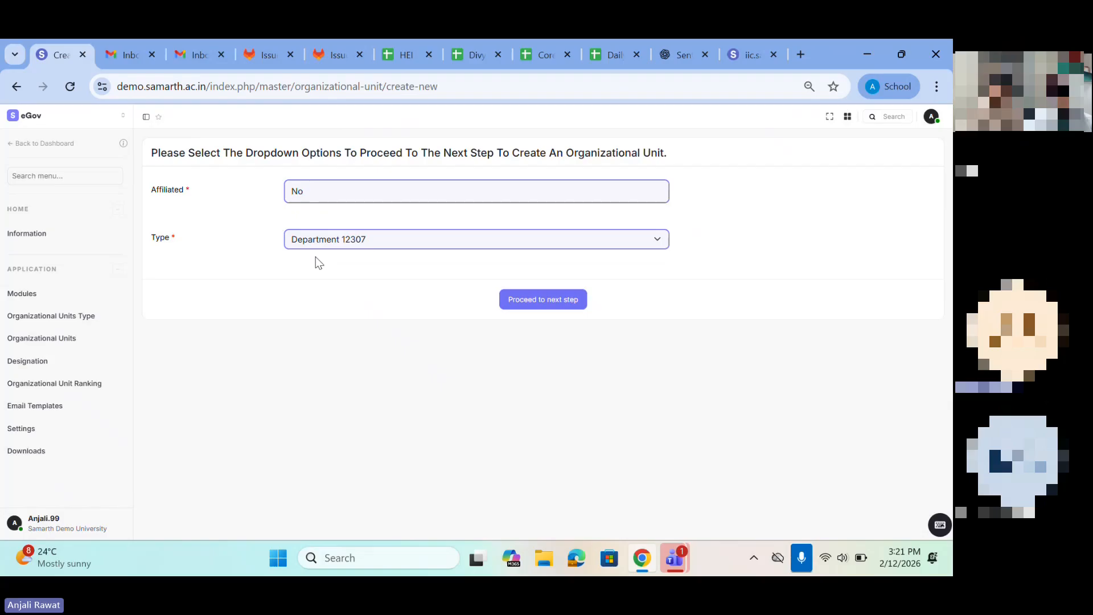
Step: Recheck the available unit types, keep Department 12307 and proceed to the unit's profile form
left_click(323, 239)
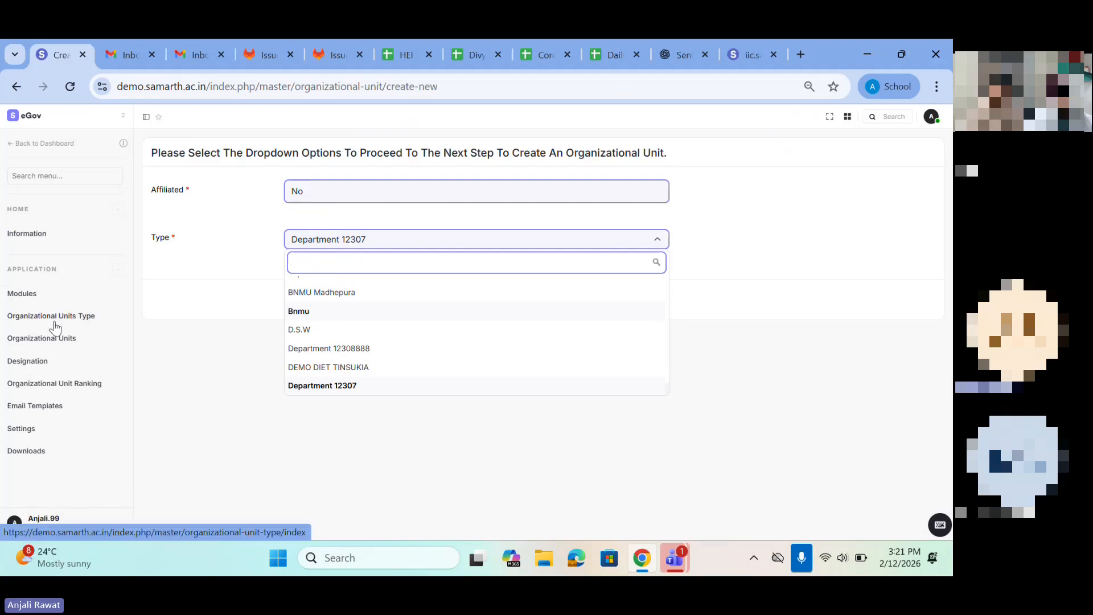
left_click(211, 335)
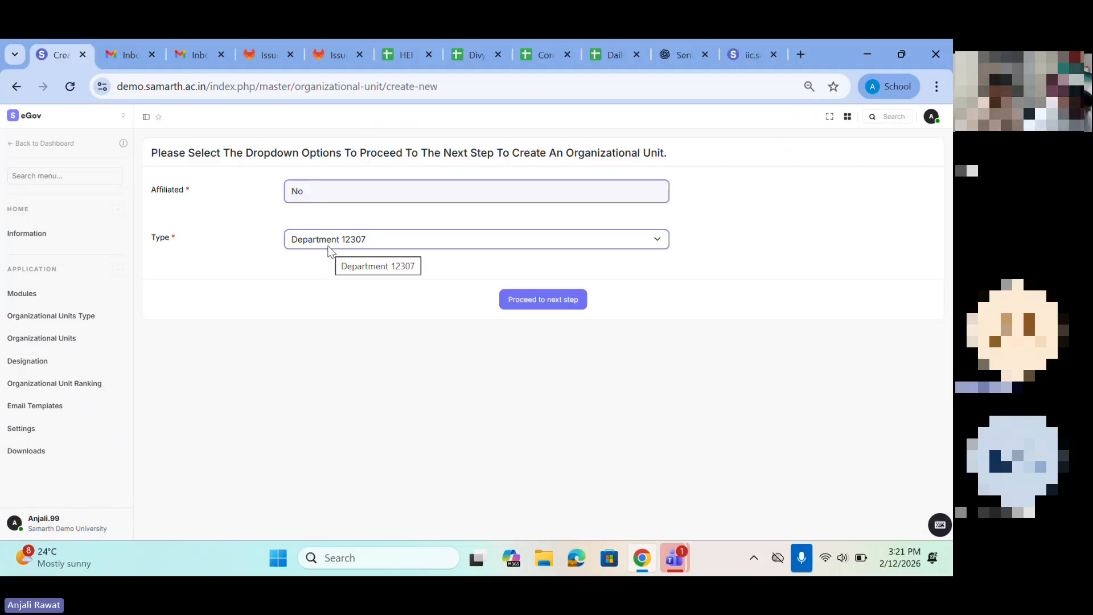
left_click(547, 300)
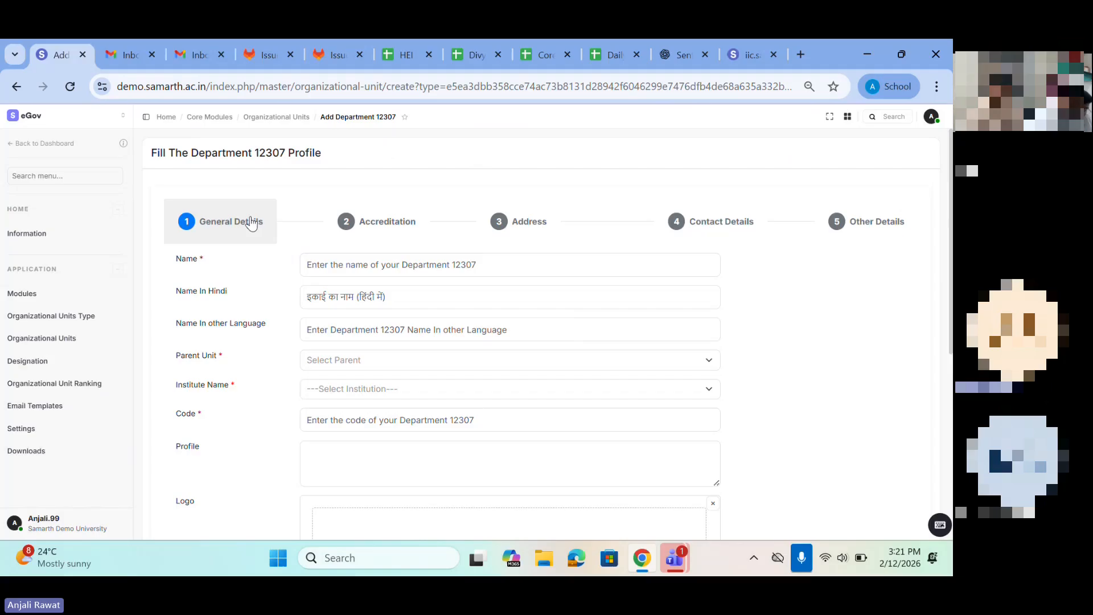
Step: Enter "Department of computer science 1273" as the new unit's name in the general details
left_click(329, 265)
type("De")
type("partmn")
type("nt ")
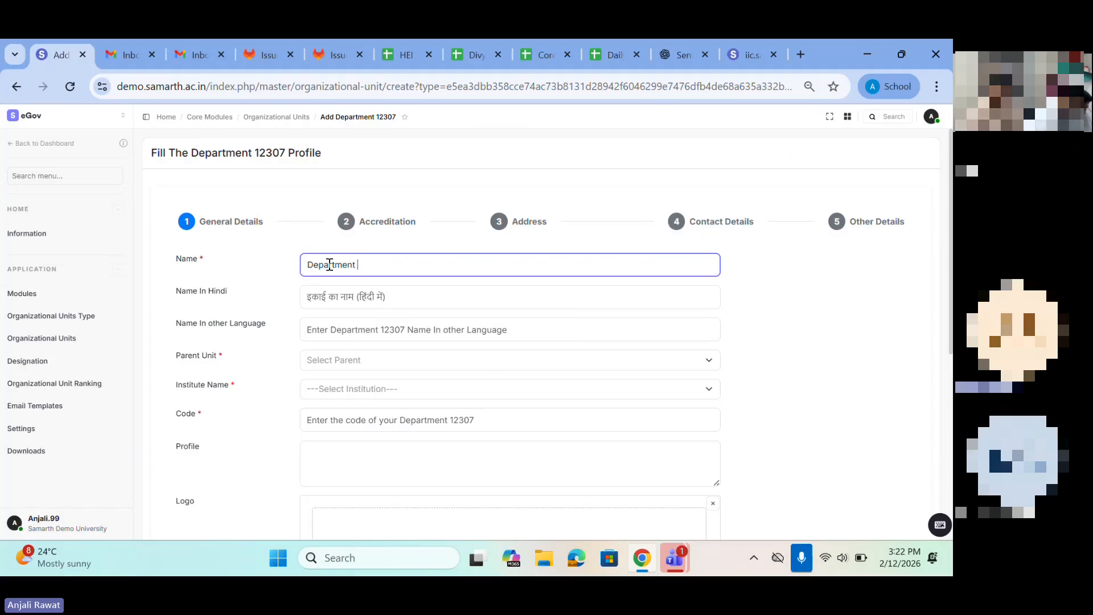
type("of computer scienec")
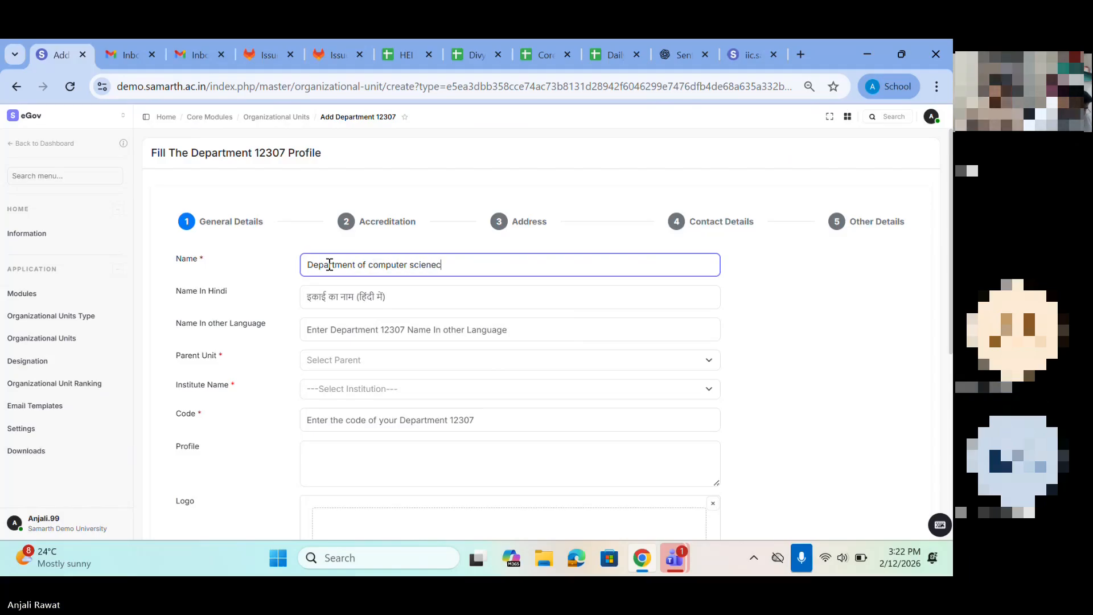
type("en")
key("BackSpace")
key("BackSpace")
type("n")
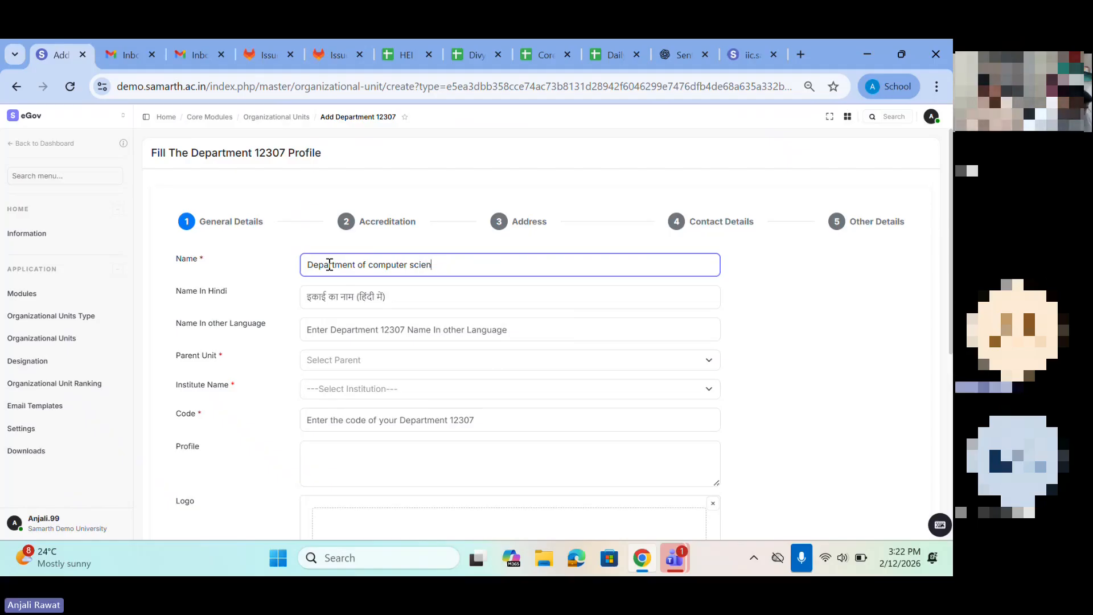
type("ce 1273")
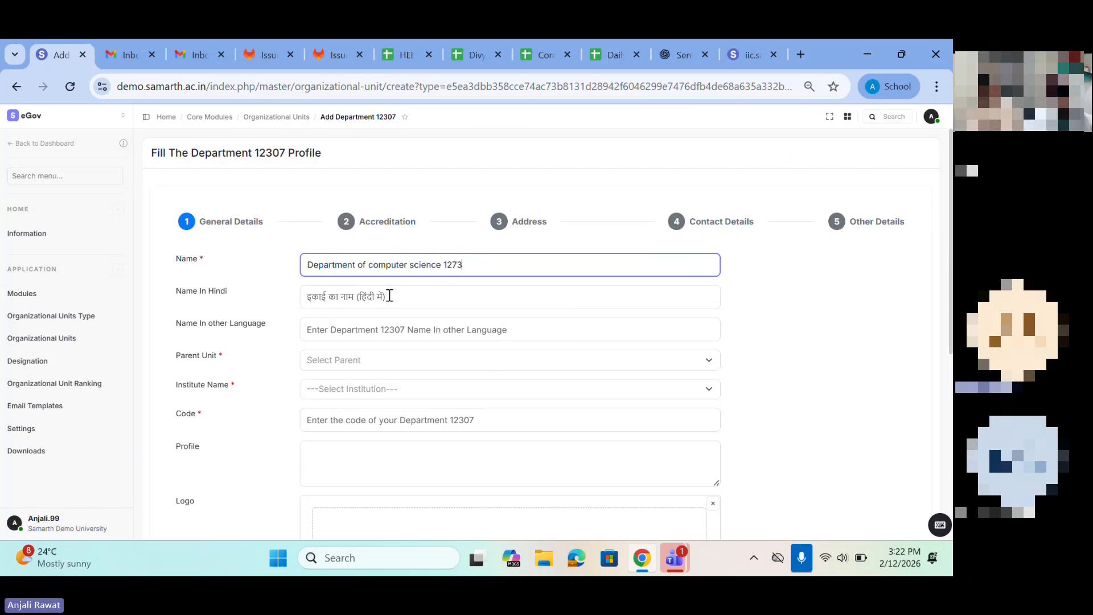
Step: Leave the Hindi and other-language names empty and set the parent unit to Faculty of Science
left_click(340, 303)
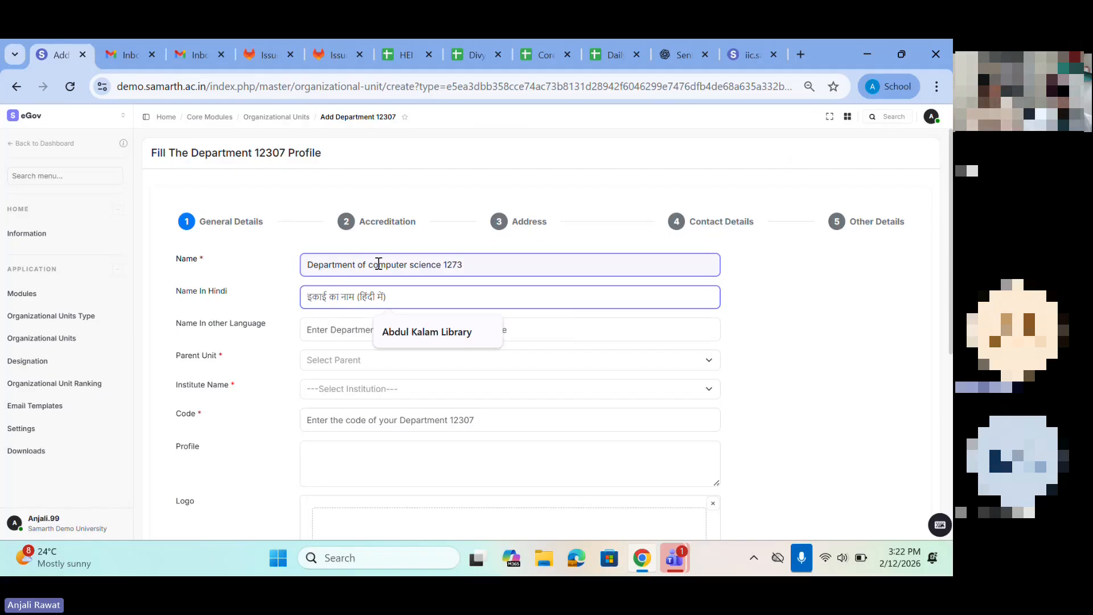
left_click(320, 334)
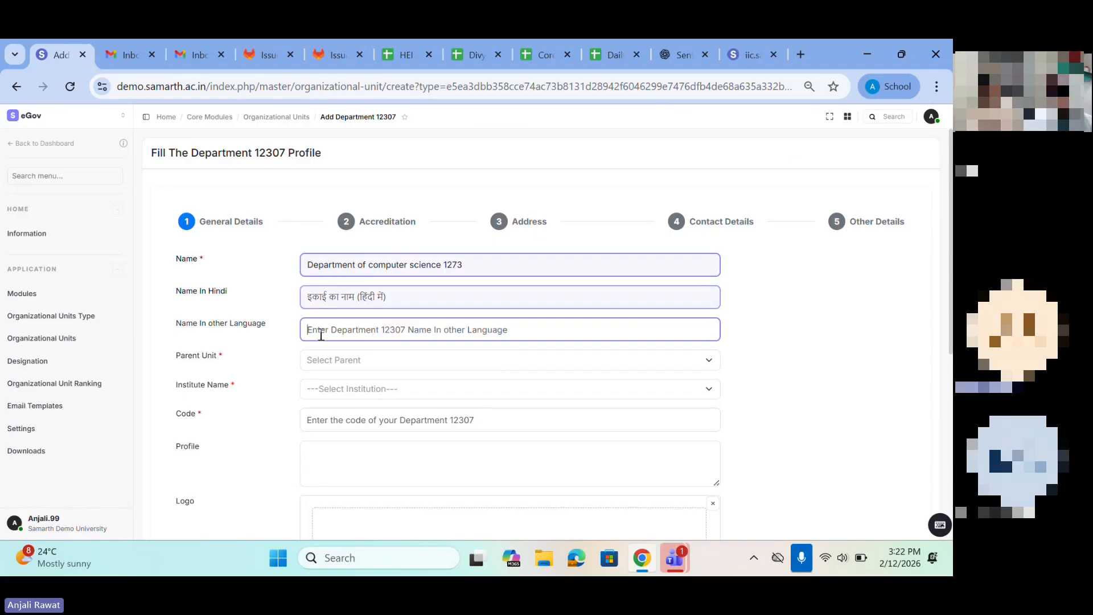
scroll(319, 335, "down", 1)
left_click(319, 323)
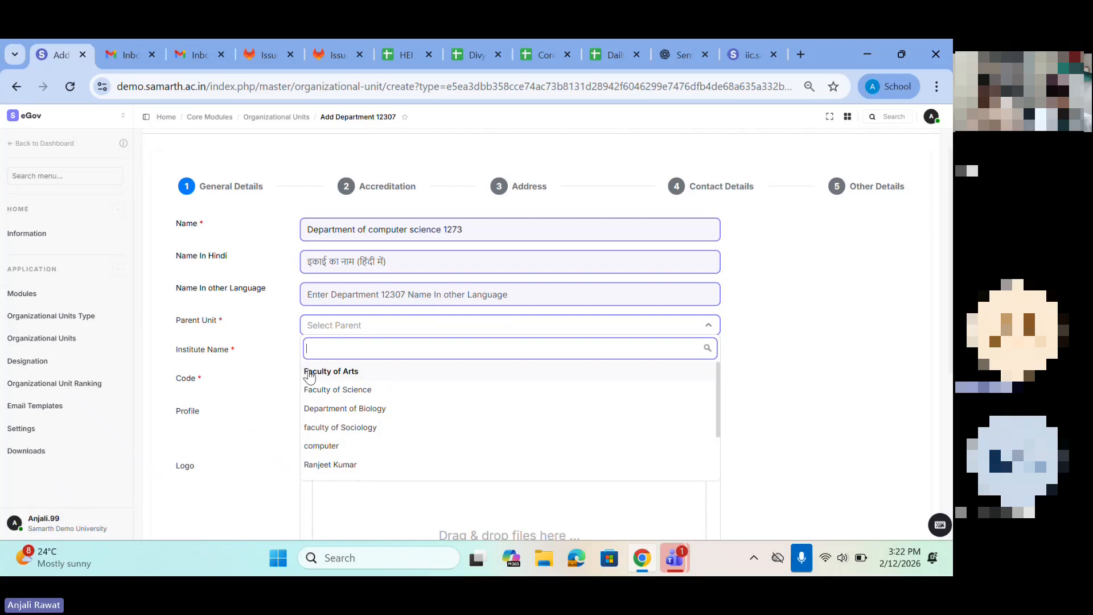
left_click(316, 410)
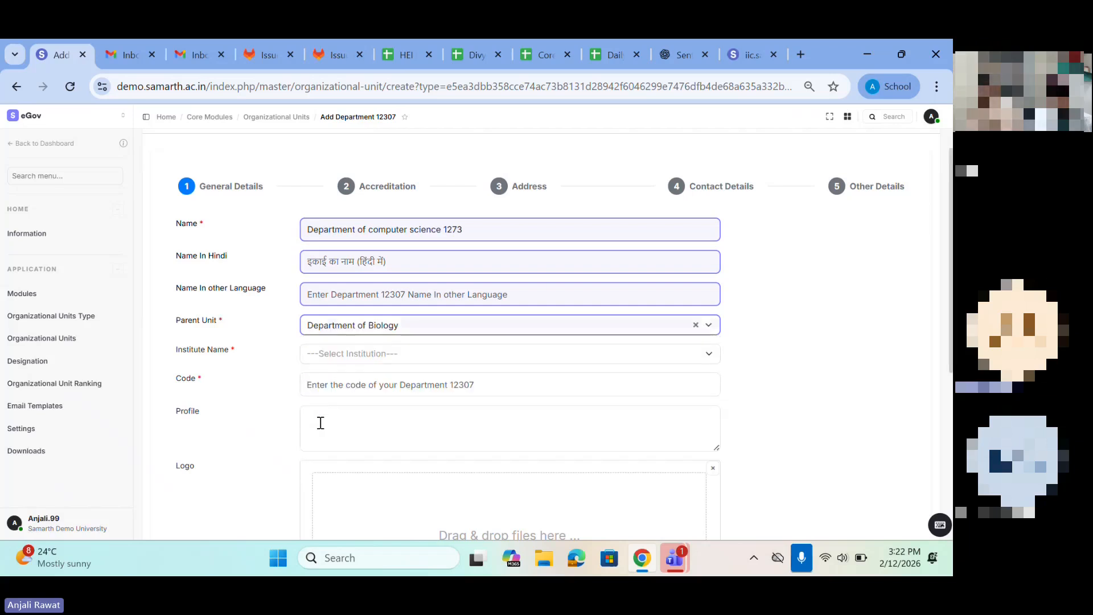
left_click(354, 330)
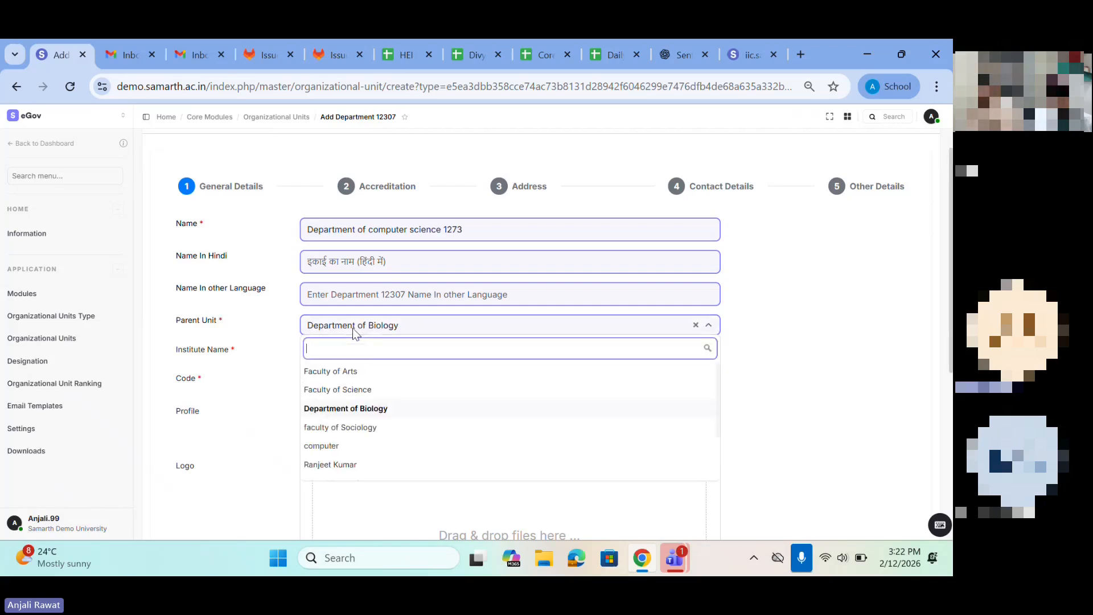
left_click(341, 389)
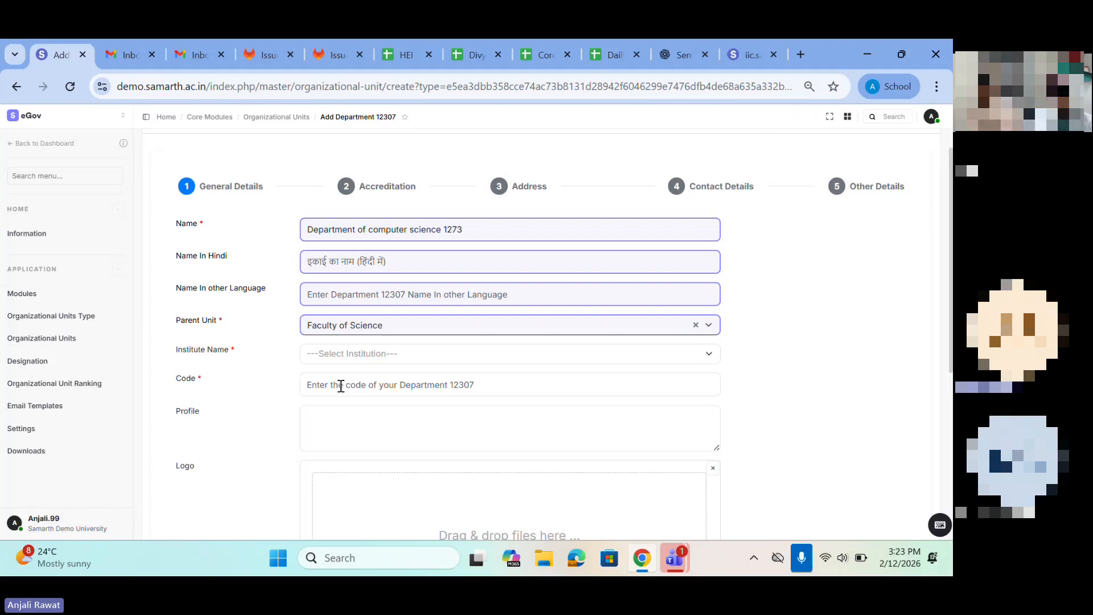
Step: Leave the department form and start a new organizational unit with Affiliated set to No and type University Faculty
left_click(335, 329)
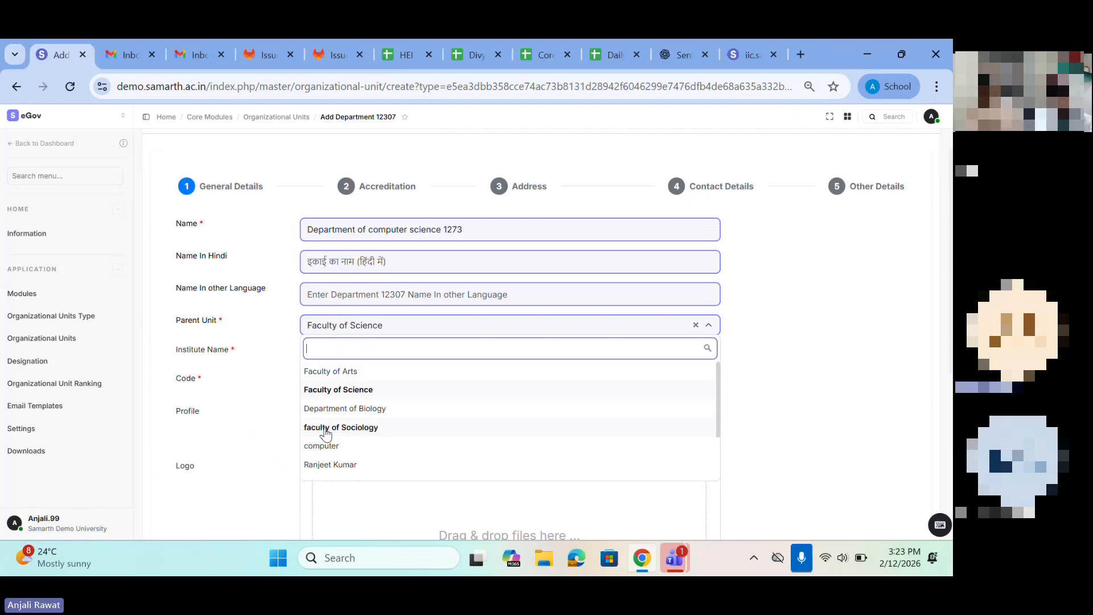
left_click(50, 344)
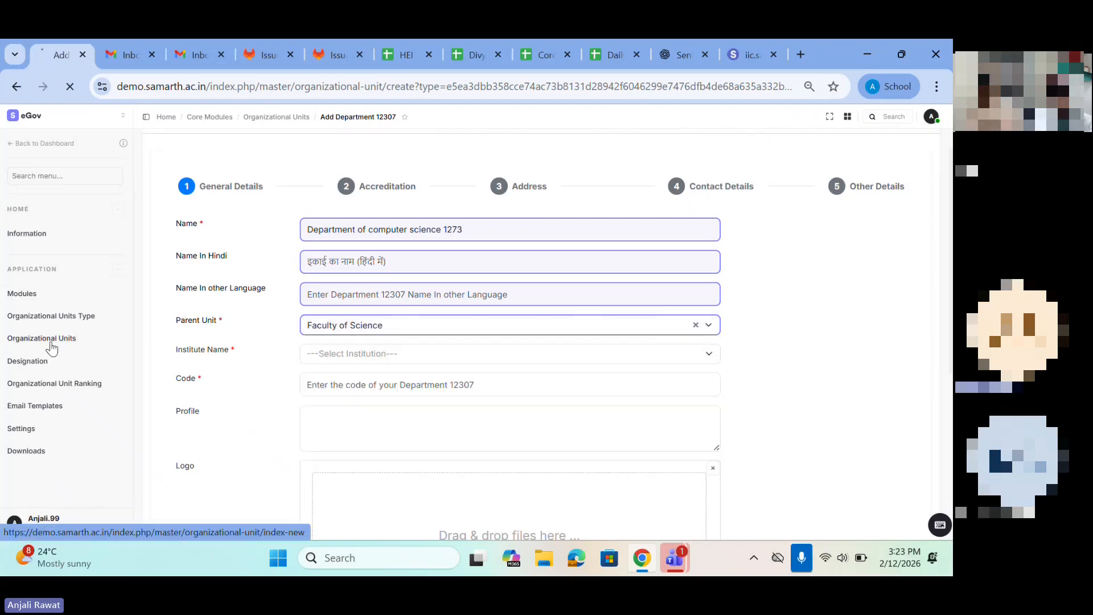
left_click(894, 152)
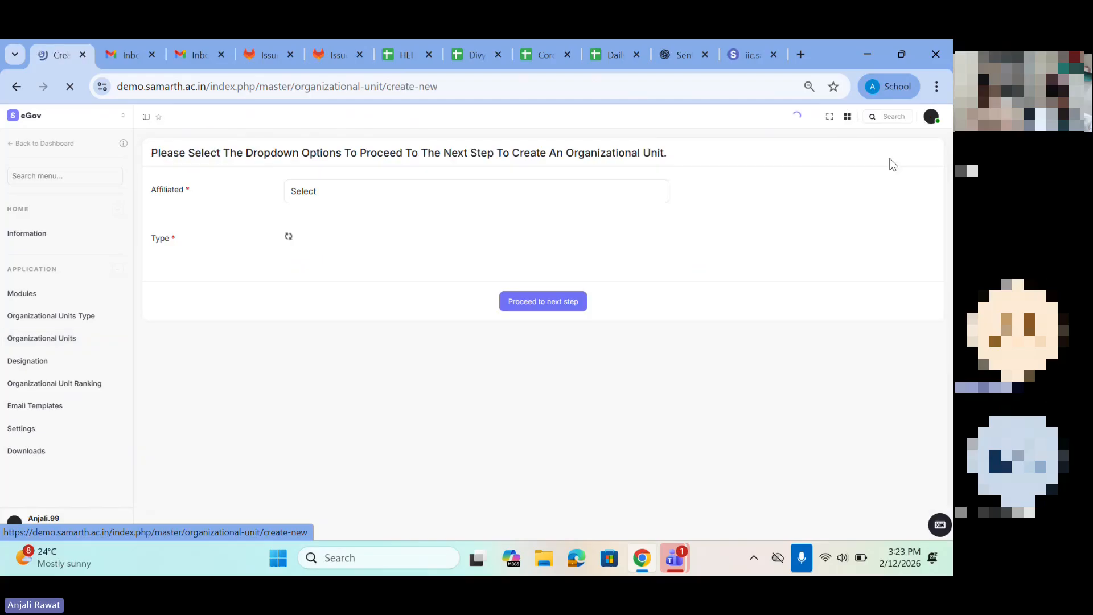
left_click(306, 196)
left_click(303, 247)
left_click(302, 242)
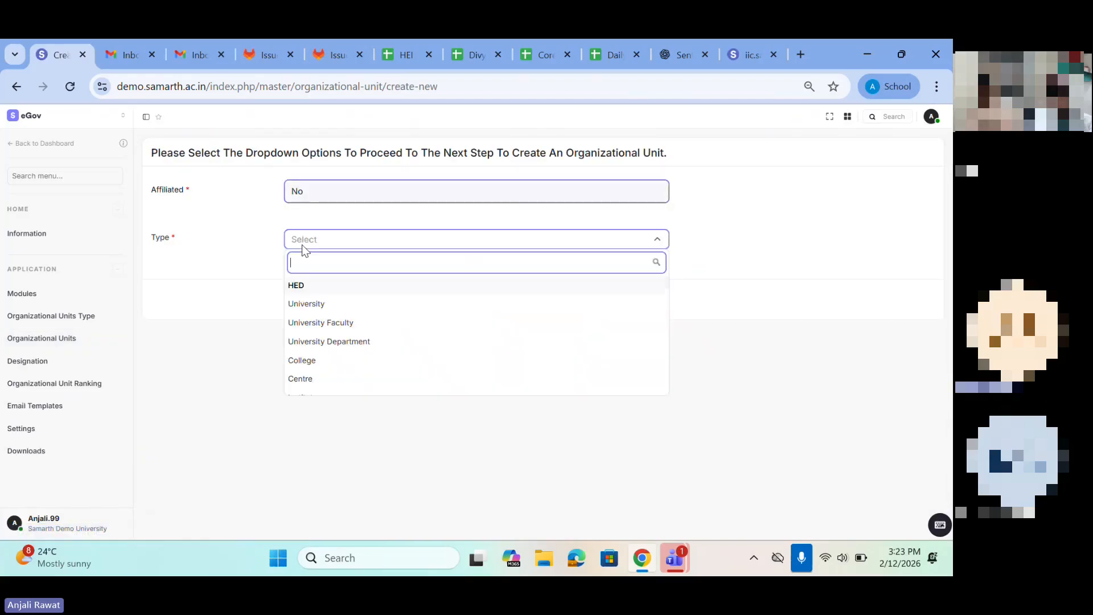
left_click(312, 324)
left_click(531, 297)
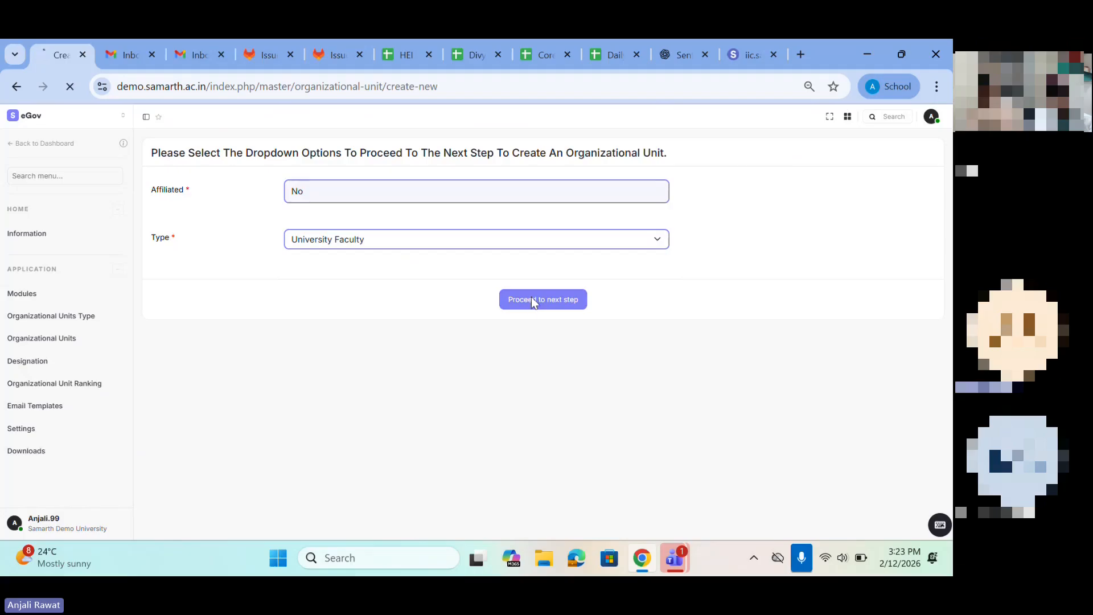
Step: Enter "Faculty of computer 123" as the university faculty's name in the general details
left_click(330, 263)
type("Fcaulty of")
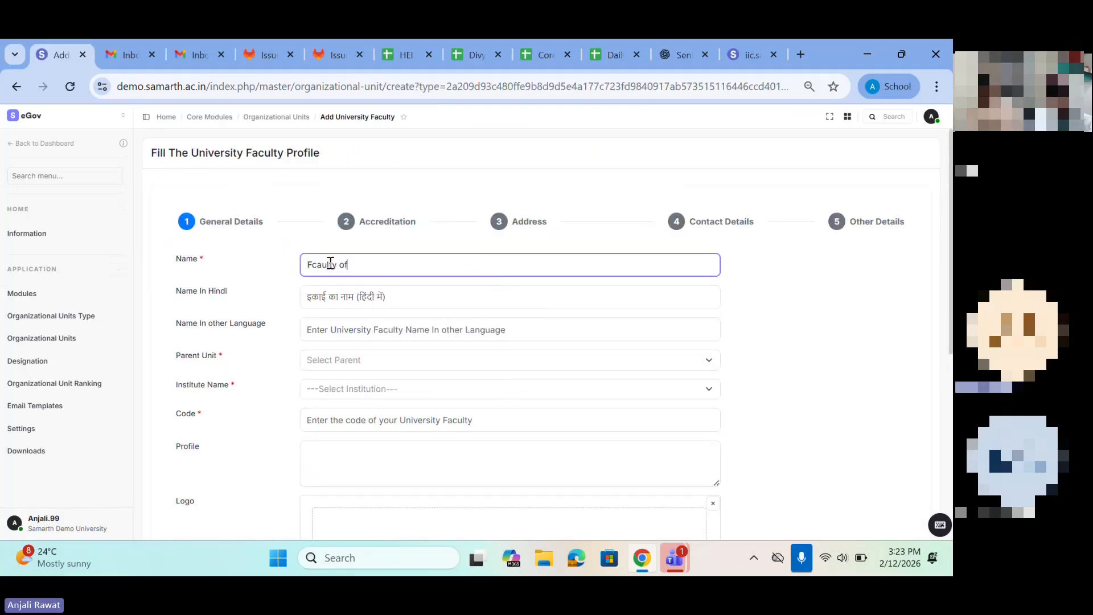
key("BackSpace")
key("BackSpace")
key("BackSpace")
type("aculty of co")
Step: Set the faculty's parent unit to Nagaland Du and its institute to NDU CORE - Nagaland Du
scroll(358, 303, "down", 1)
left_click(317, 285)
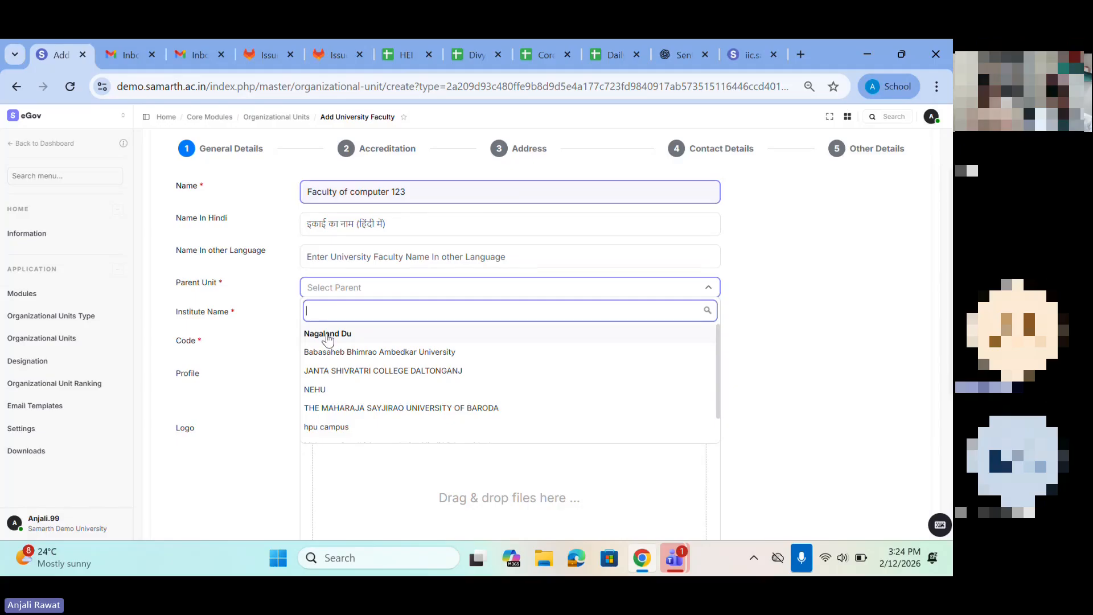
left_click(327, 336)
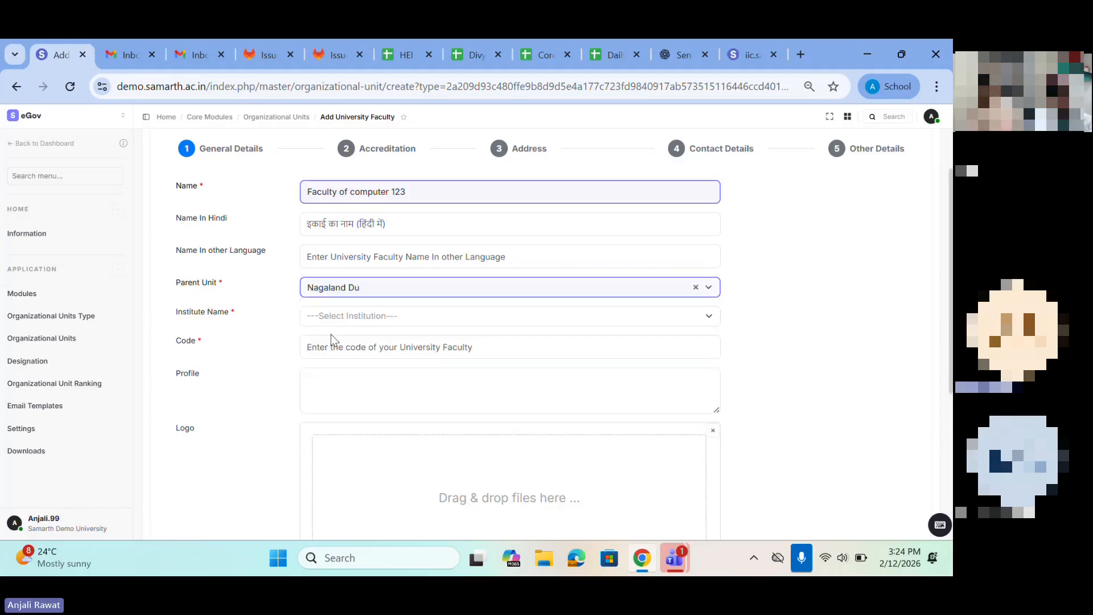
scroll(331, 334, "down", 1)
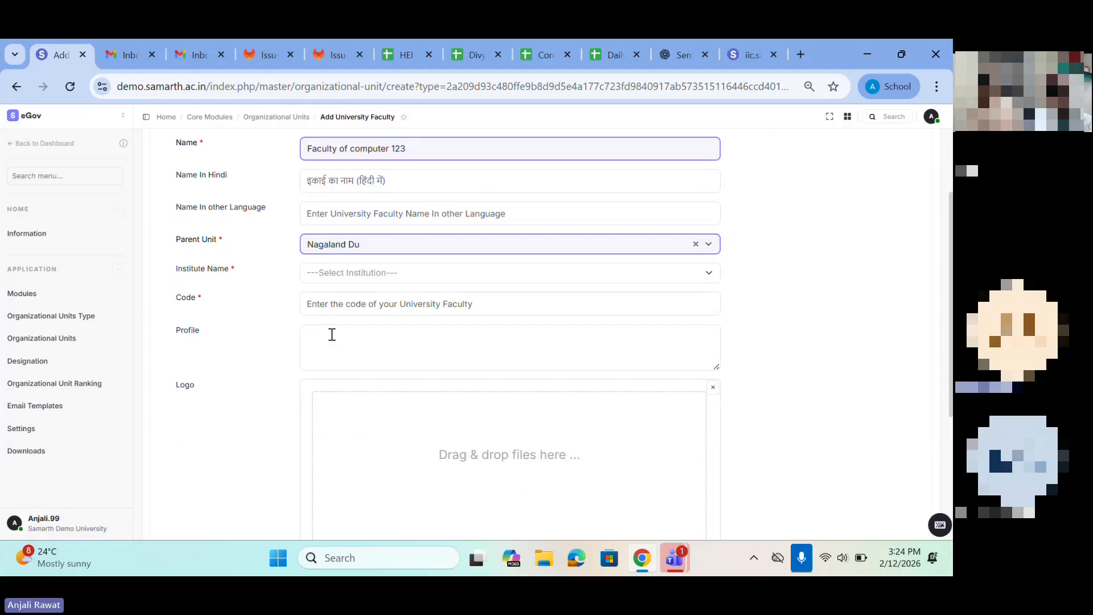
left_click(320, 277)
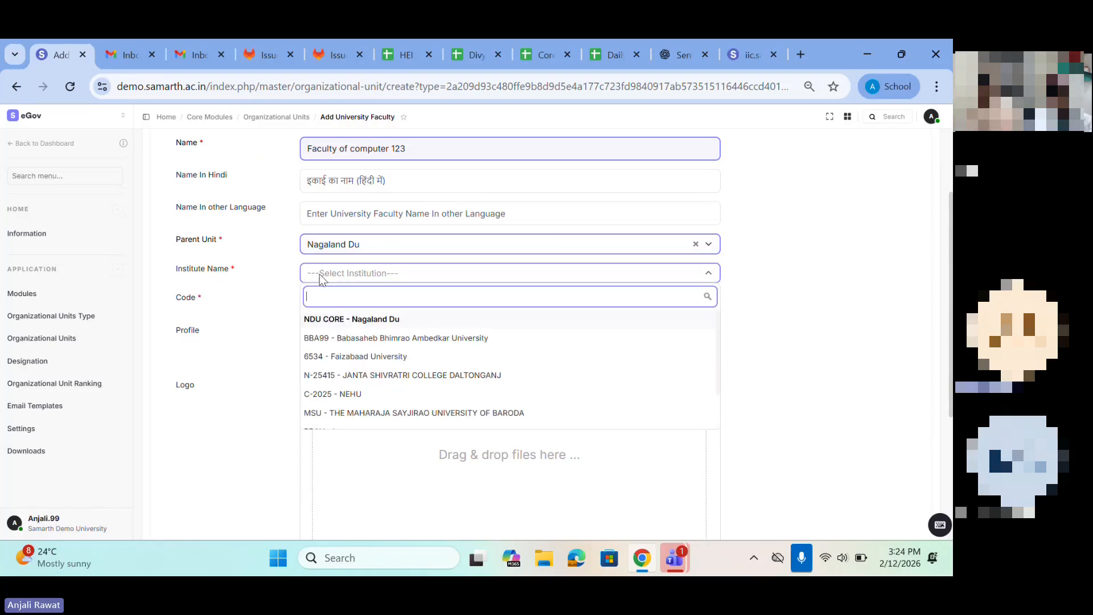
left_click(334, 318)
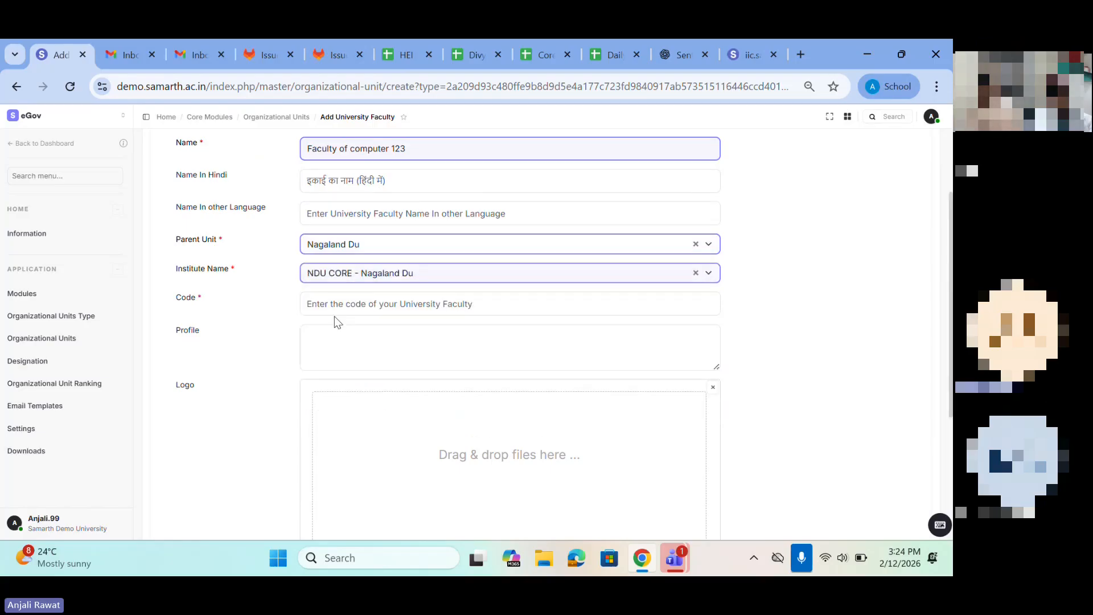
Step: Enter FAC12 as the university faculty's code
left_click(337, 305)
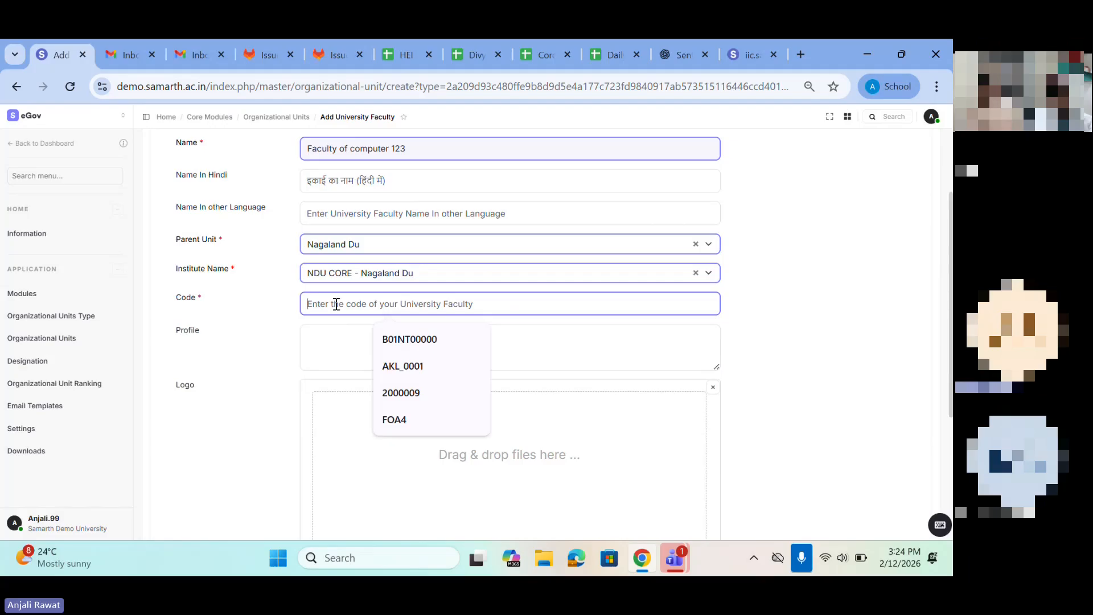
type("F")
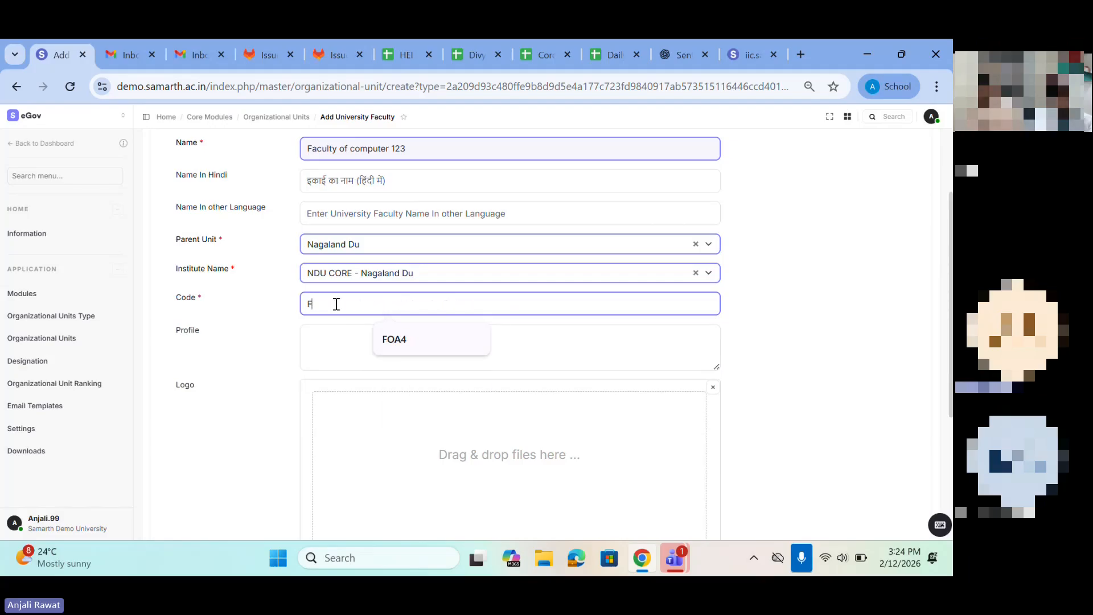
type("AC")
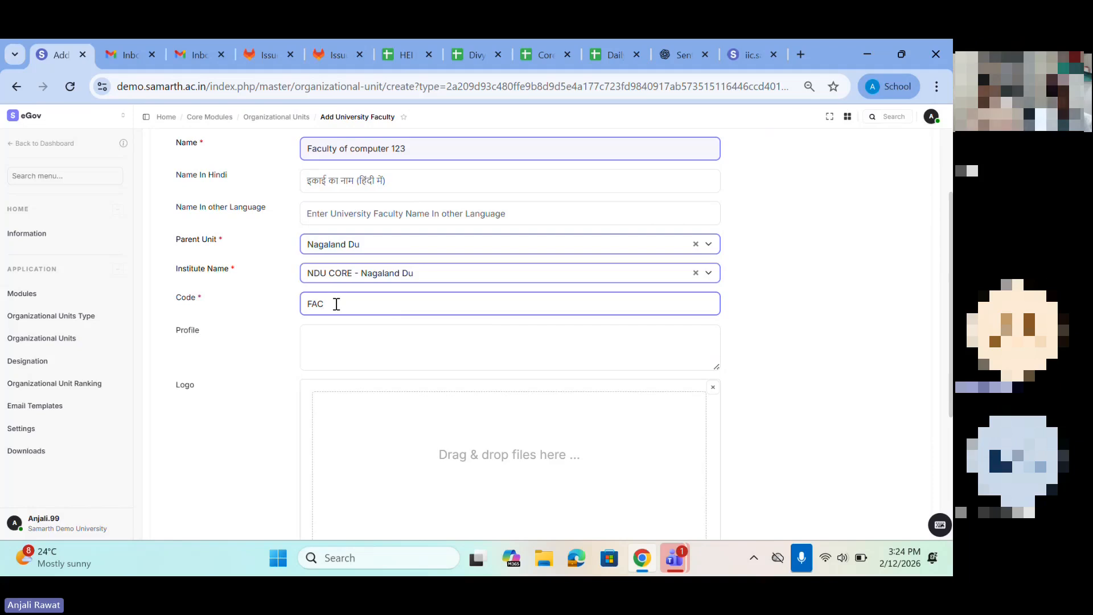
type("1")
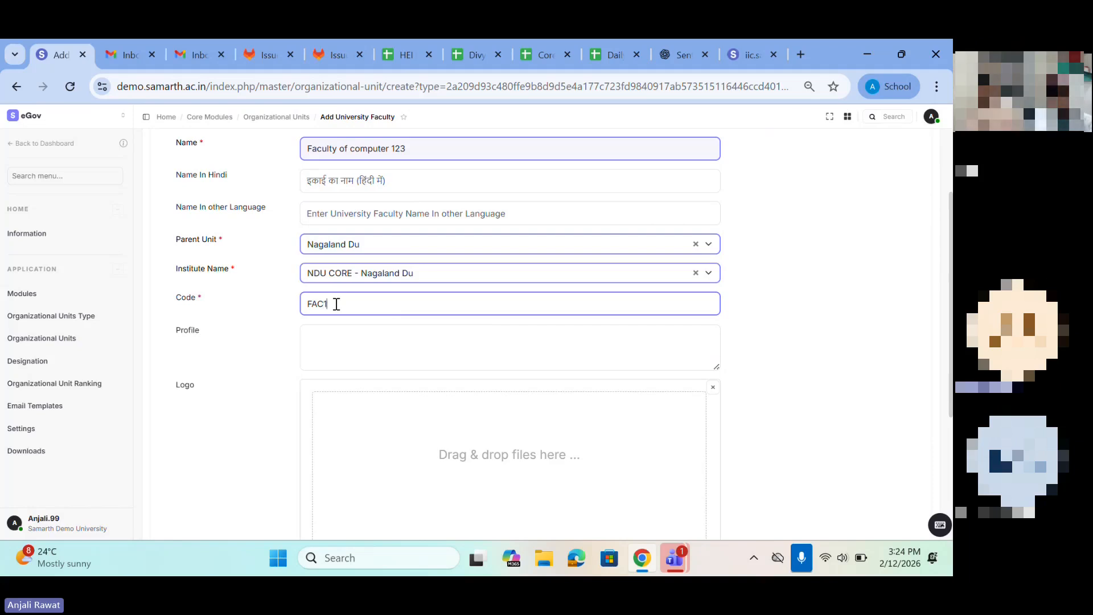
type("2")
Step: Keep Affiliated as No, set Autonomous to No and save the general details, leaving profile and logo empty
scroll(330, 337, "down", 2)
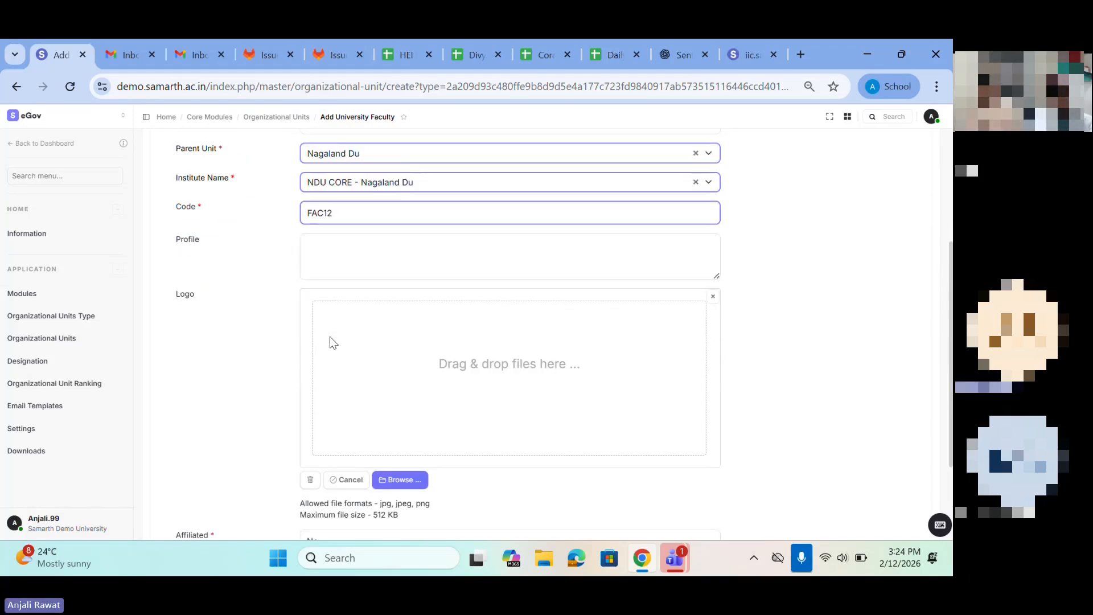
scroll(330, 336, "up", 2)
scroll(363, 357, "down", 4)
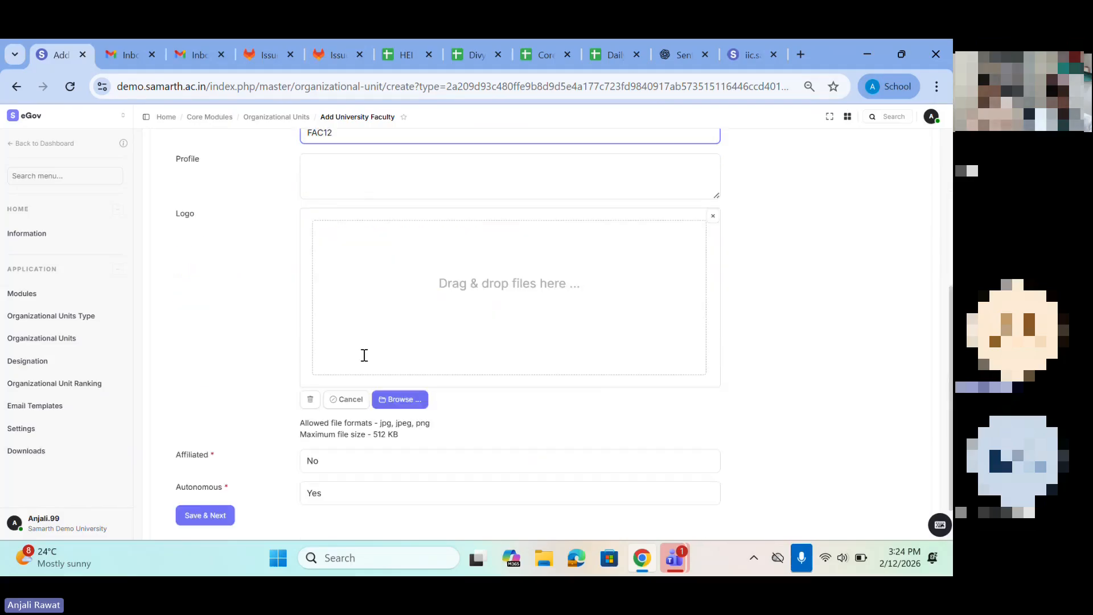
scroll(345, 422, "down", 1)
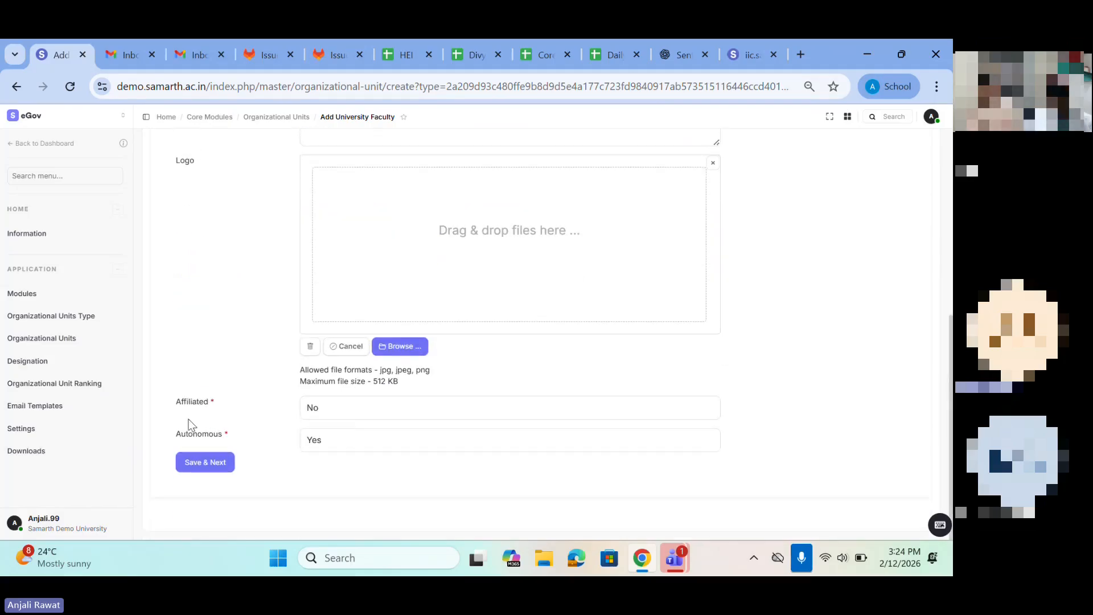
left_click(315, 409)
left_click(313, 446)
left_click(325, 442)
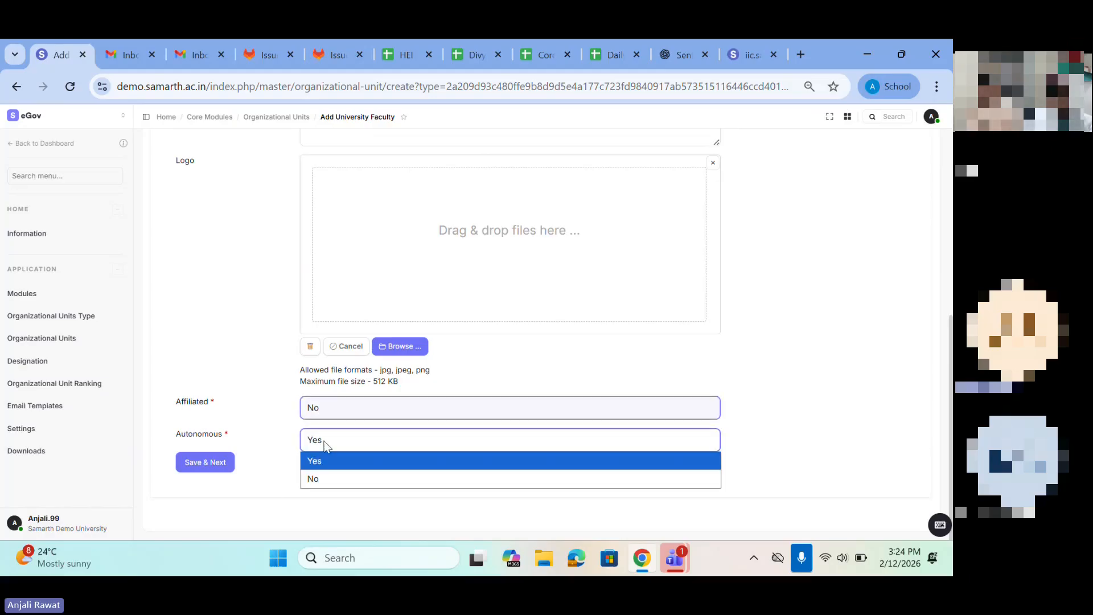
left_click(313, 478)
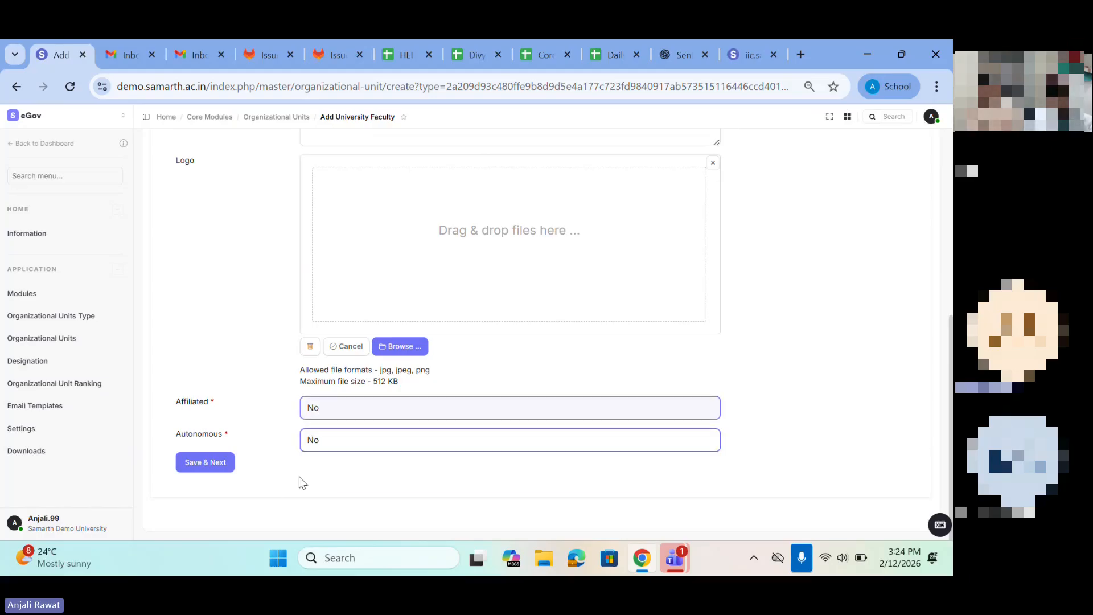
left_click(208, 464)
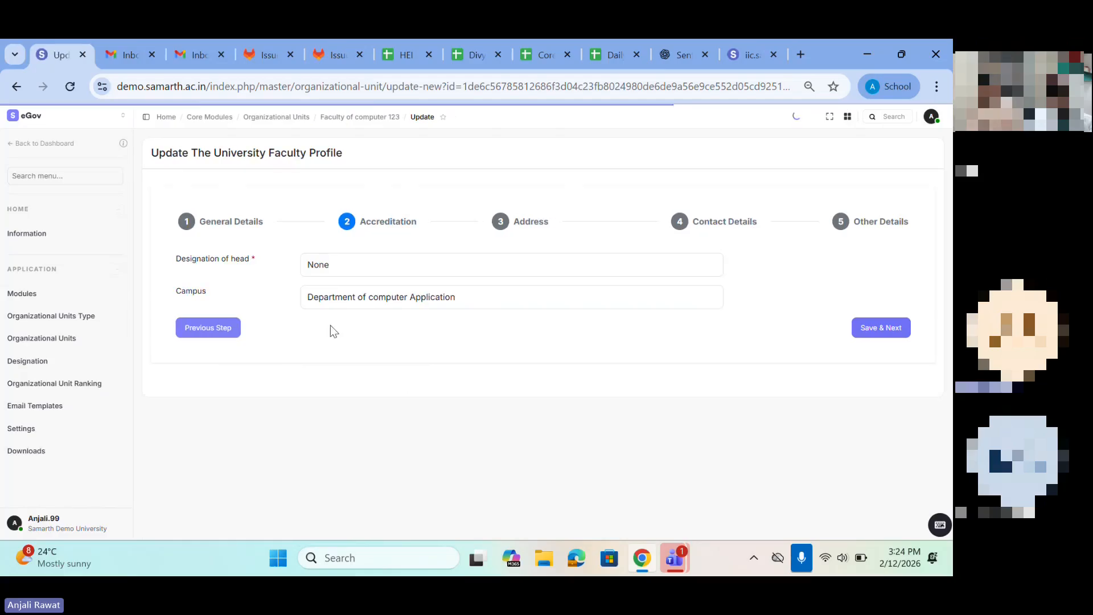
Step: Keep None as designation of head and Department of computer Application as campus, and save the accreditation details
left_click(328, 258)
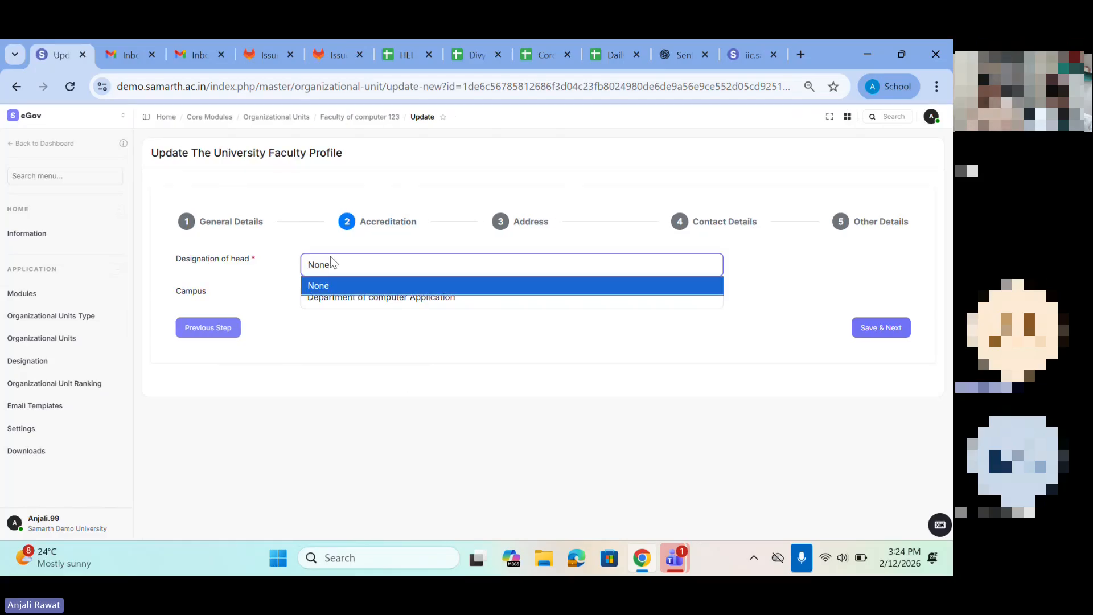
left_click(320, 287)
left_click(346, 298)
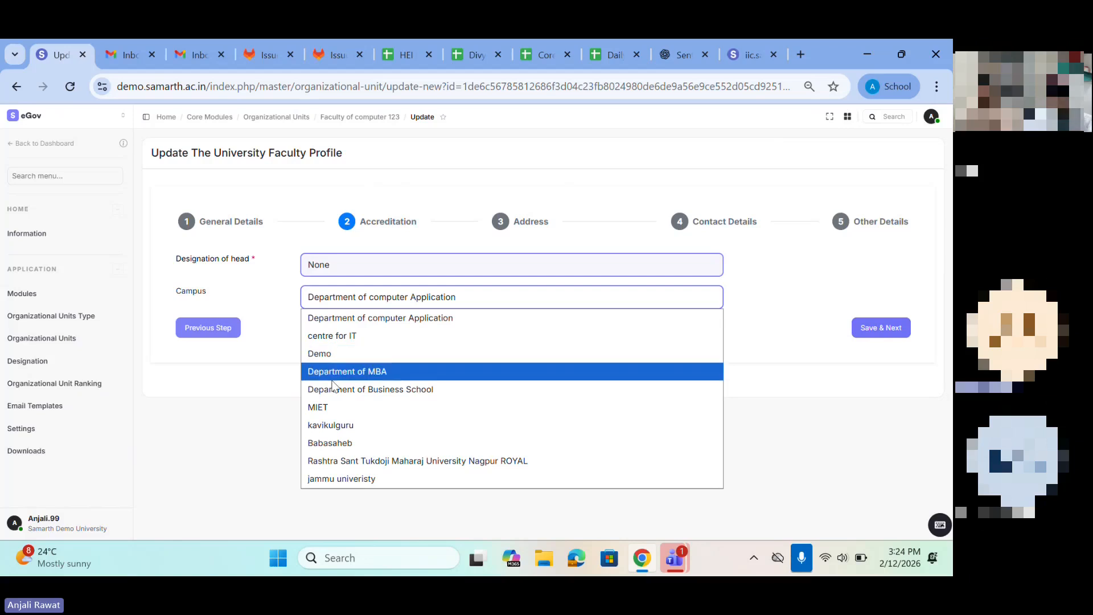
left_click(180, 431)
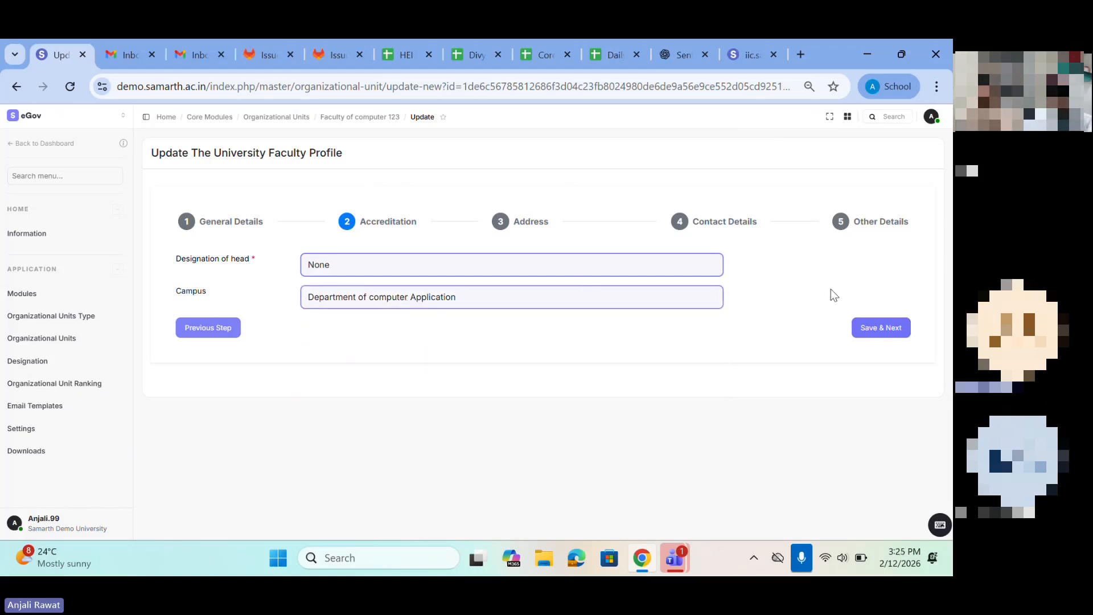
left_click(883, 333)
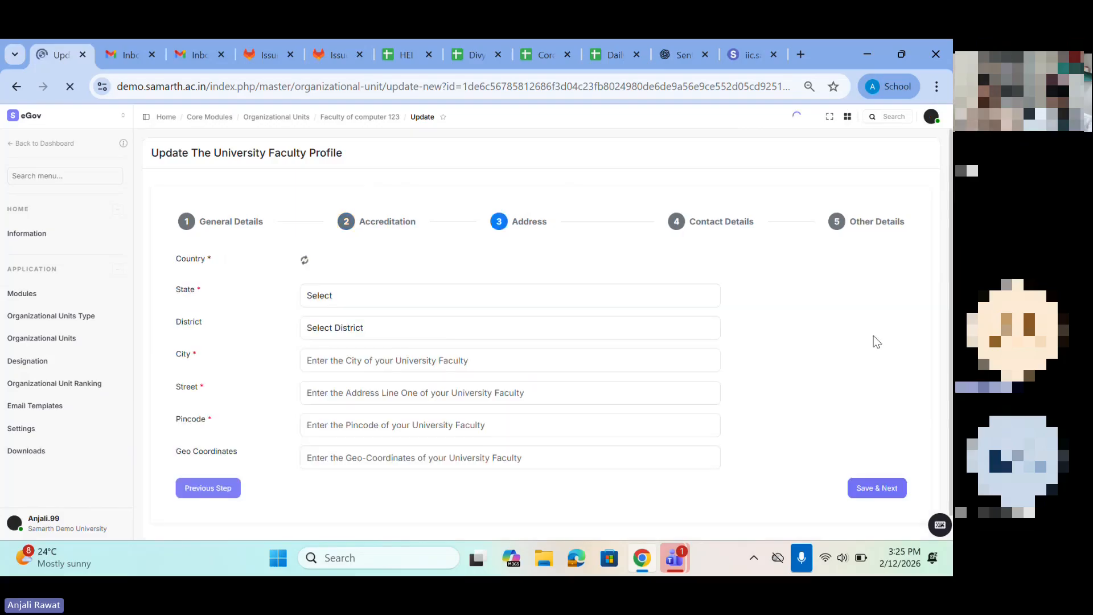
Step: Set the faculty's address country to India and its state to Chandigarh
left_click(349, 265)
scroll(323, 342, "down", 8)
type("IND")
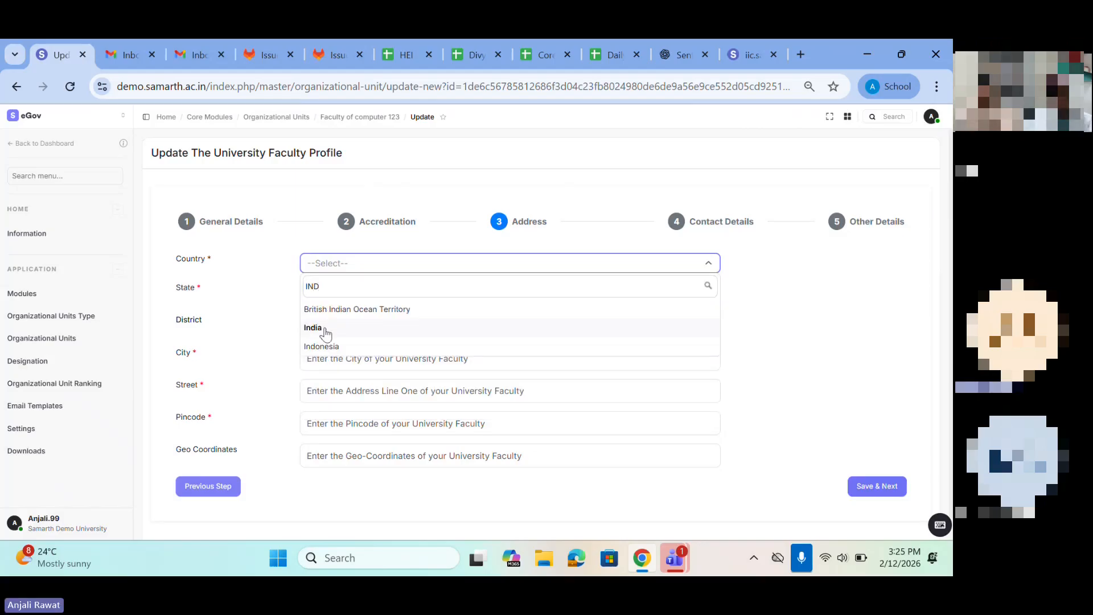
left_click(315, 328)
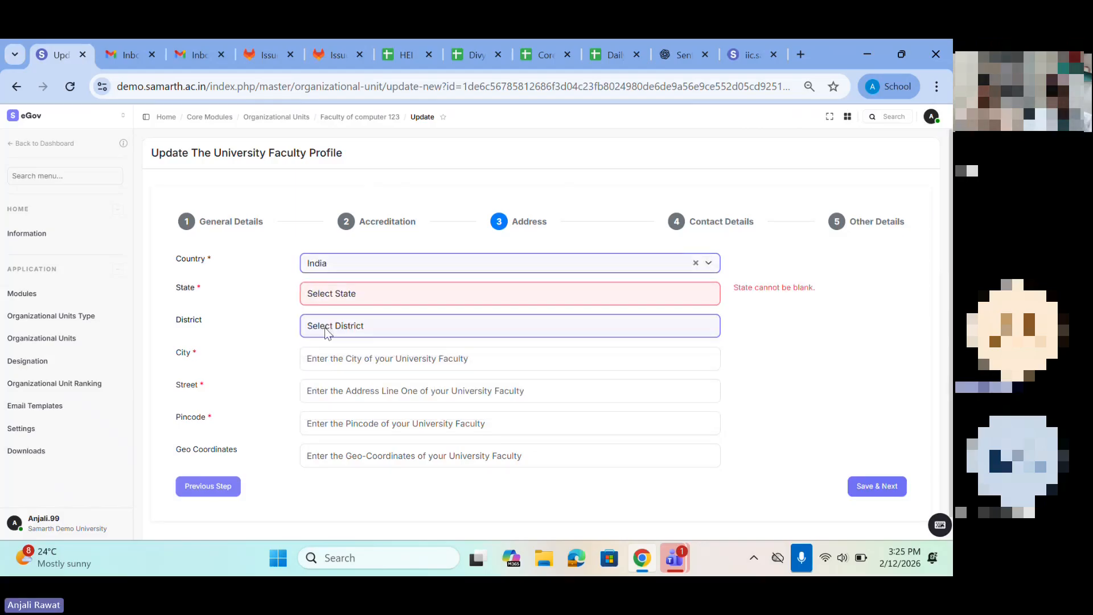
left_click(322, 296)
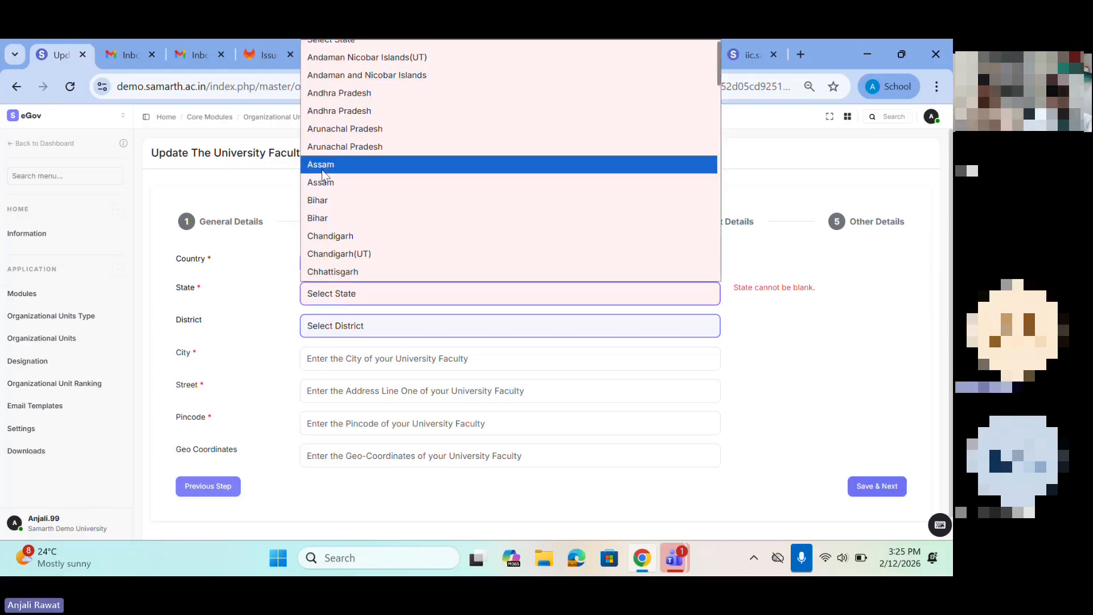
scroll(322, 222, "down", 1)
left_click(321, 219)
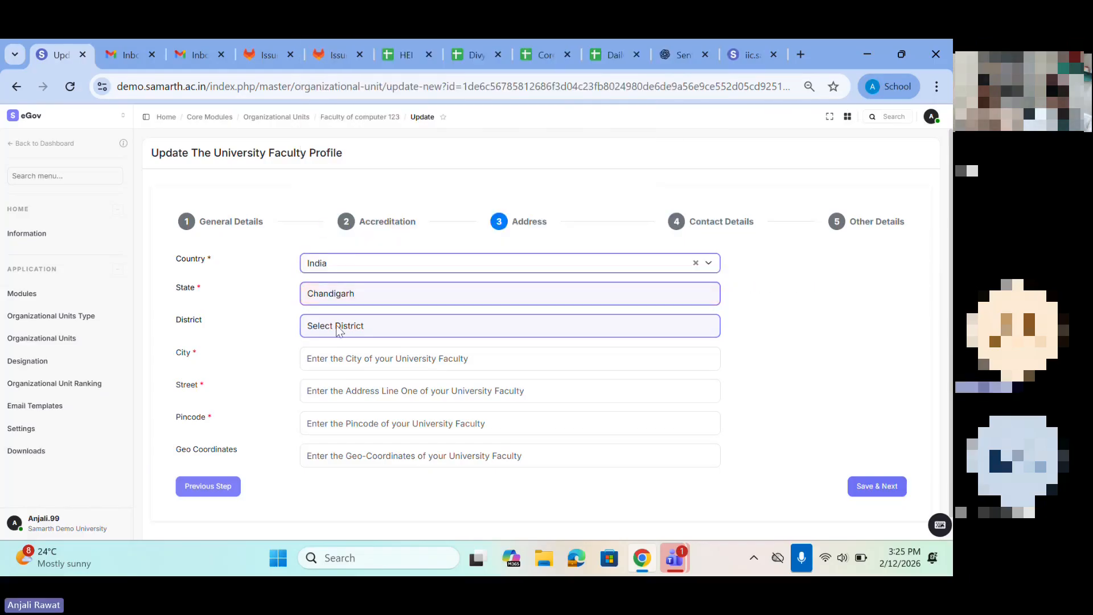
Step: Fill in the faculty's city, street and pincode, save the address details and decline storing the address in the browser
left_click(334, 356)
type("mu")
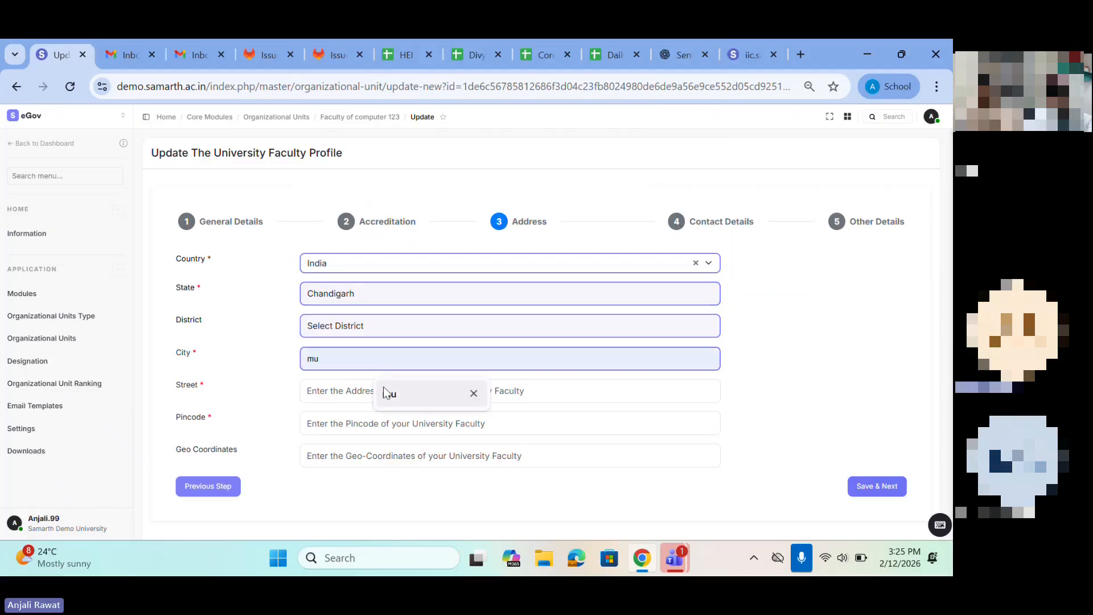
left_click(349, 389)
left_click(411, 425)
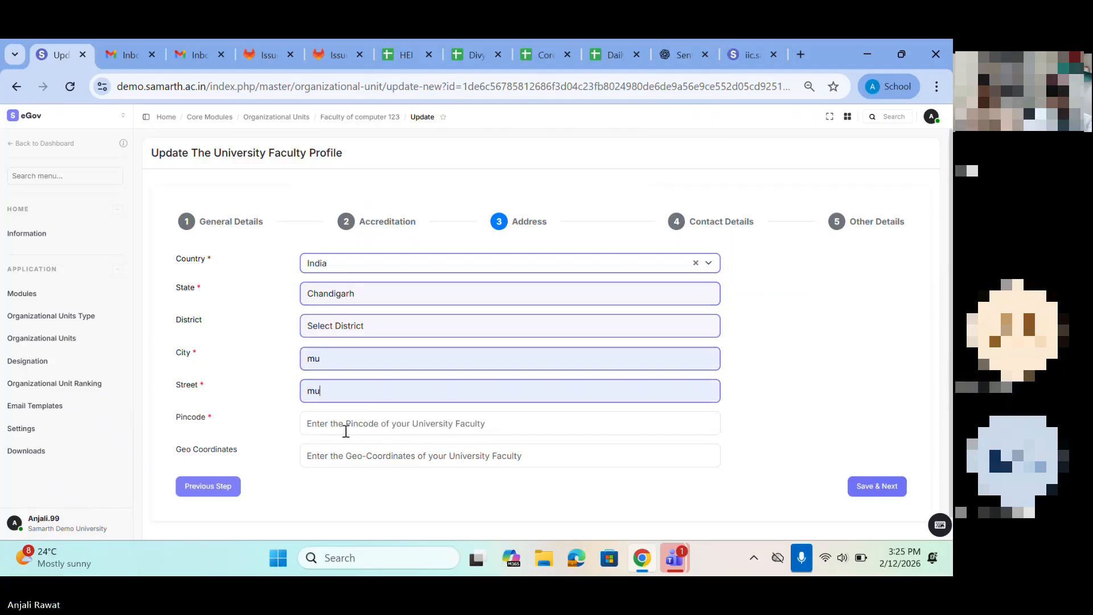
left_click(410, 427)
left_click(407, 462)
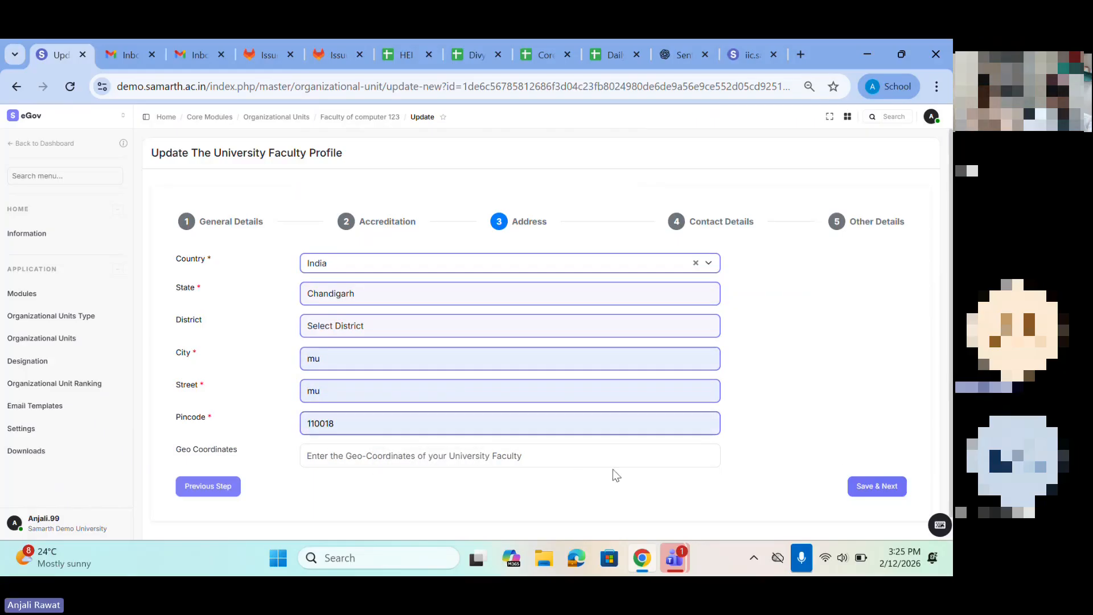
left_click(889, 488)
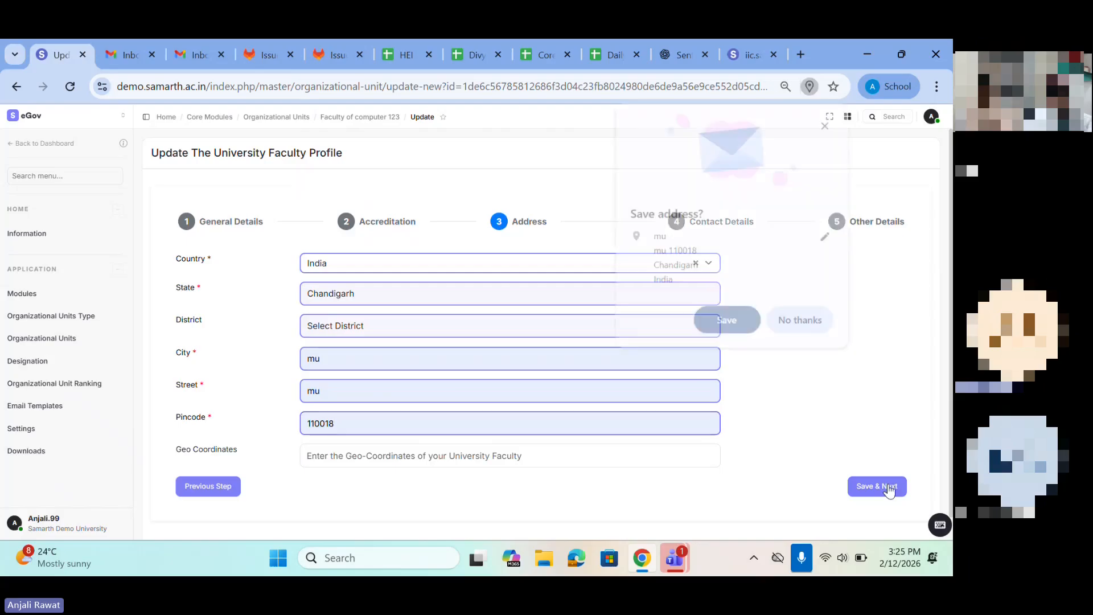
left_click(797, 322)
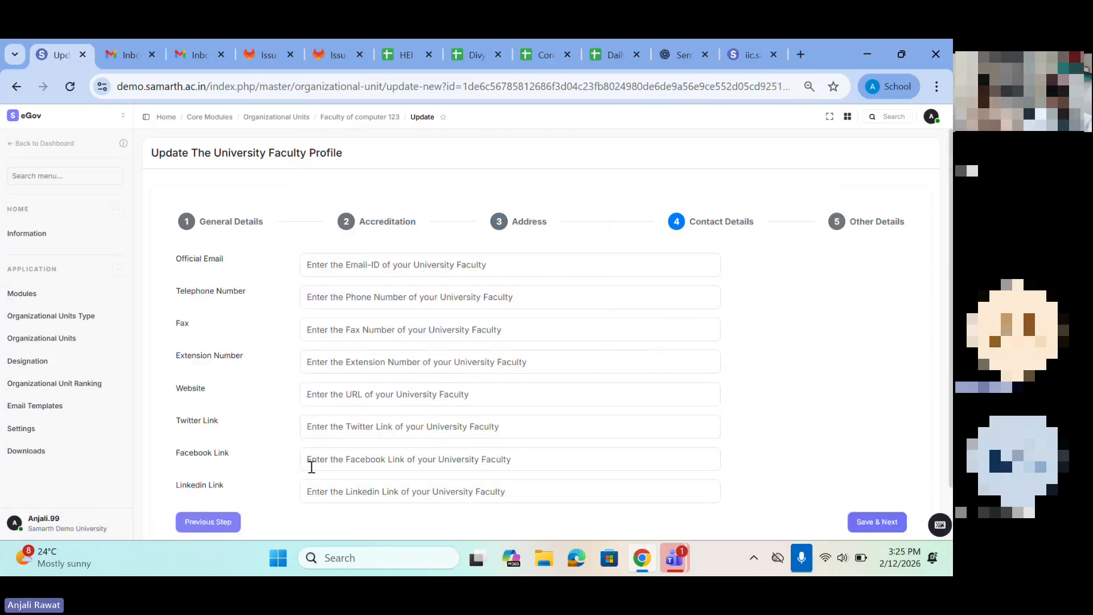
scroll(310, 464, "down", 1)
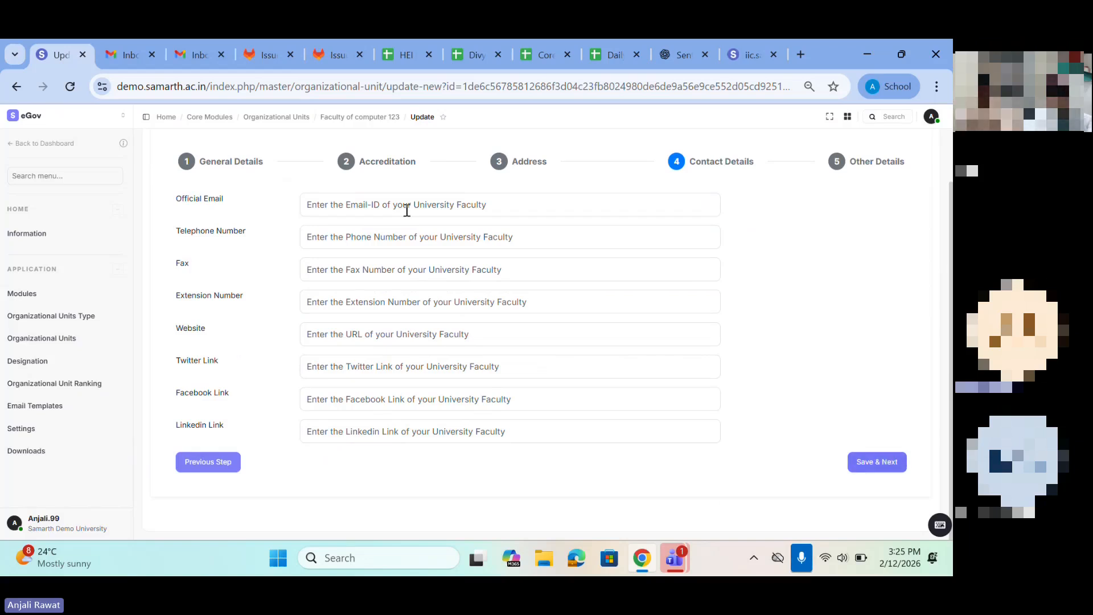
Step: Save the contact details left empty, set the faculty's status to Published and keep Visible as Yes
left_click(877, 461)
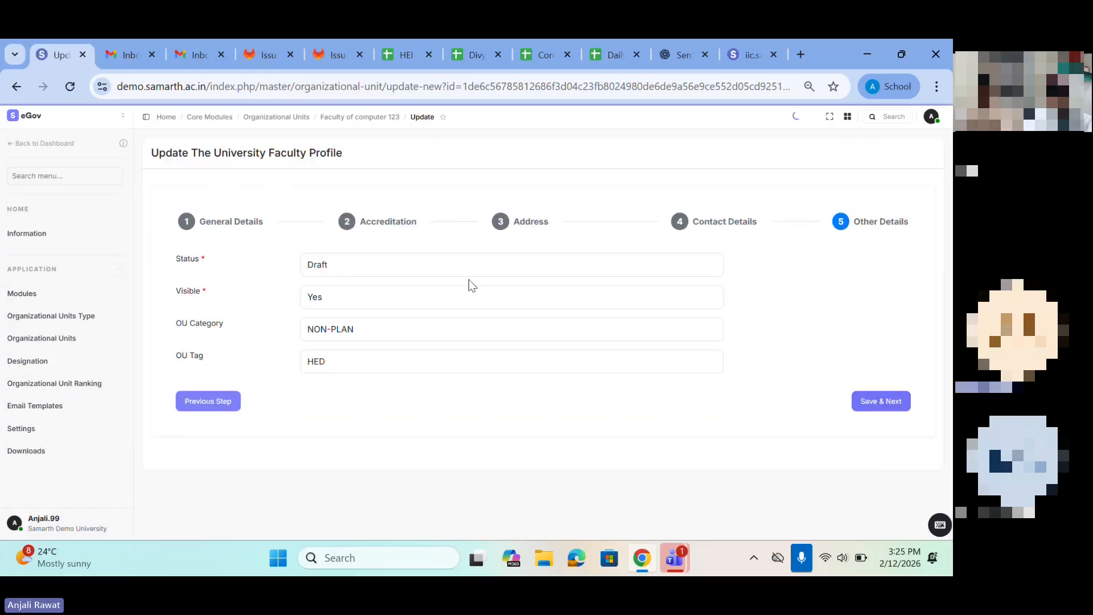
left_click_drag(181, 260, 218, 349)
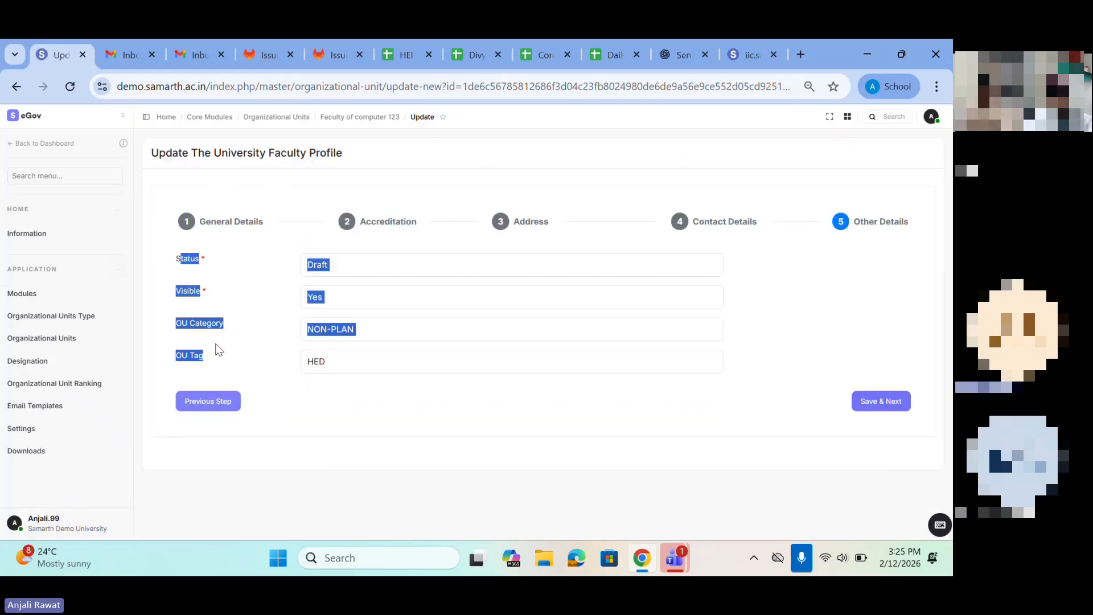
left_click(191, 260)
left_click(350, 262)
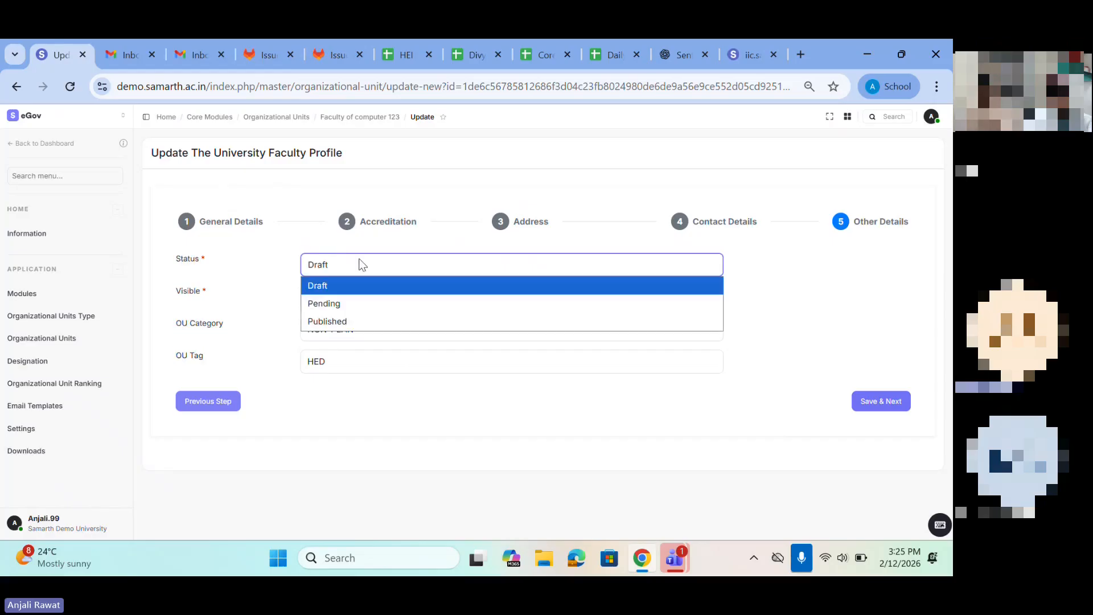
left_click(336, 320)
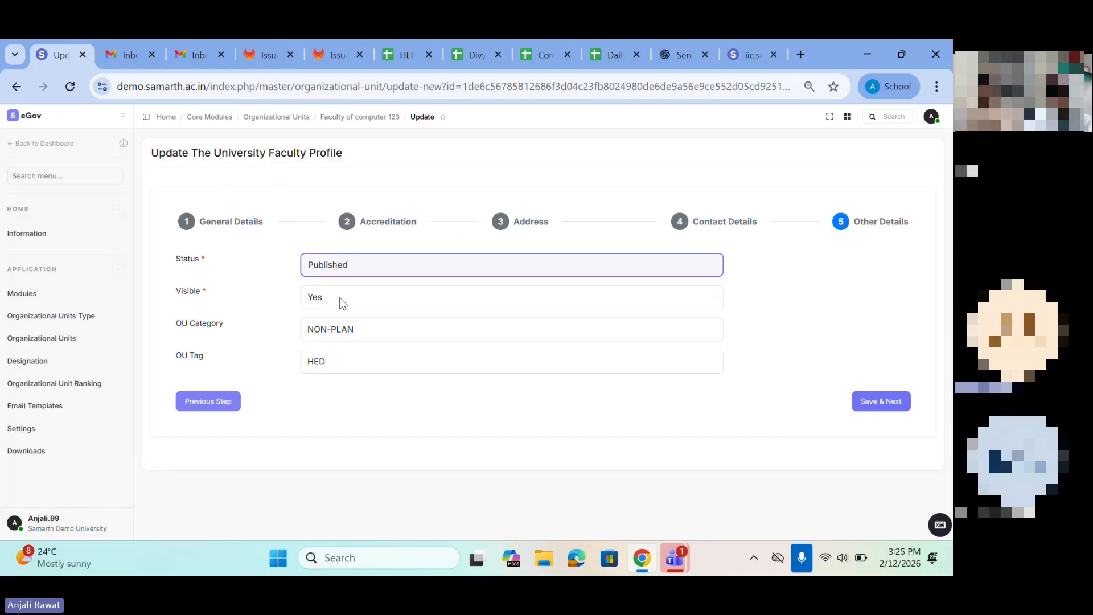
left_click(342, 303)
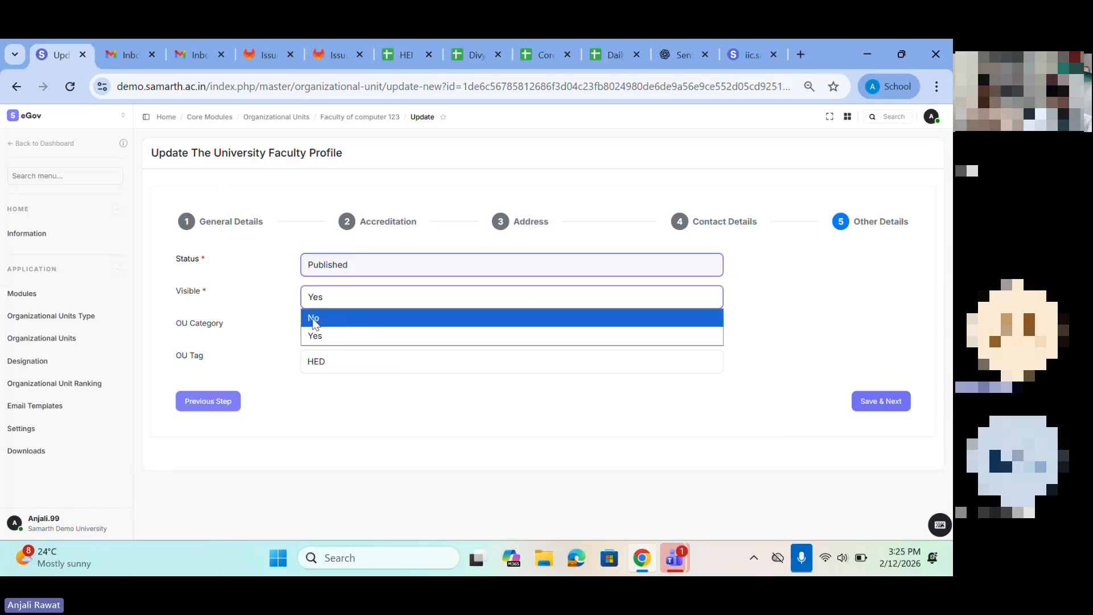
left_click(356, 272)
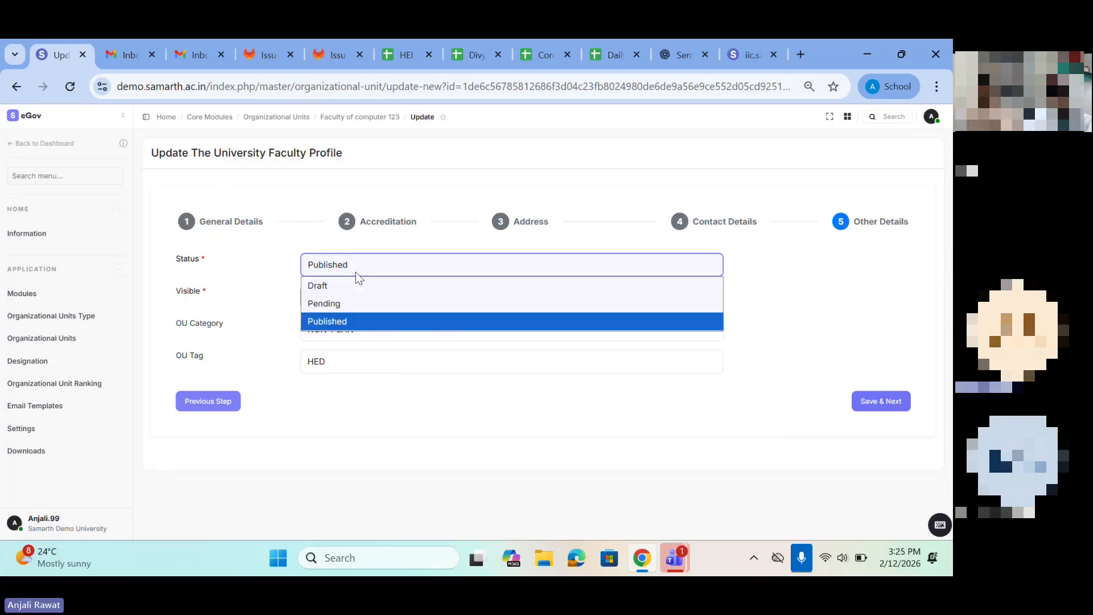
left_click(268, 315)
left_click(340, 288)
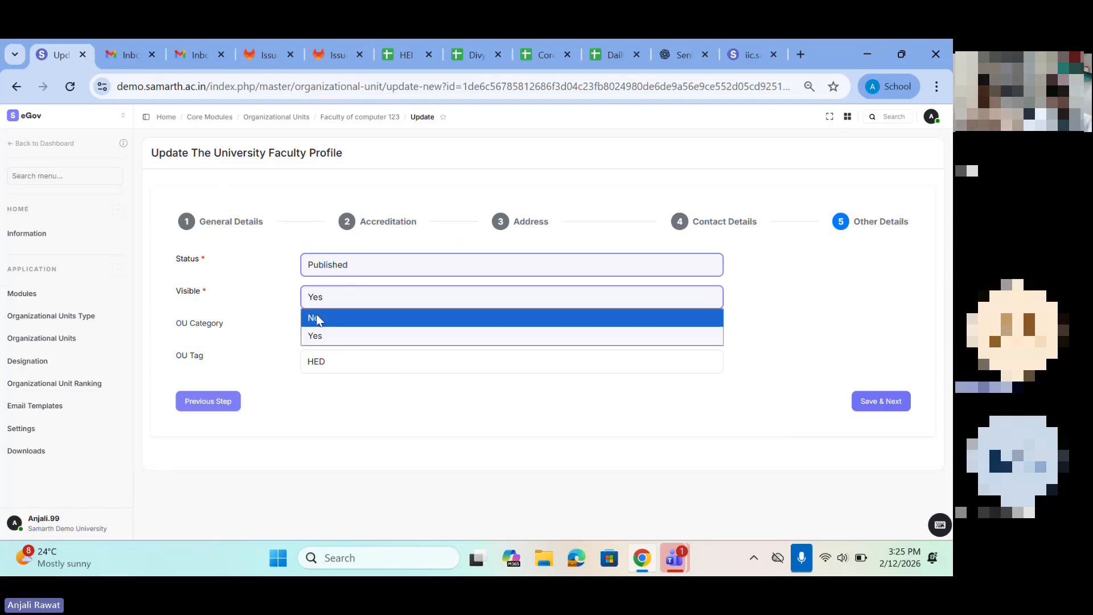
left_click(320, 340)
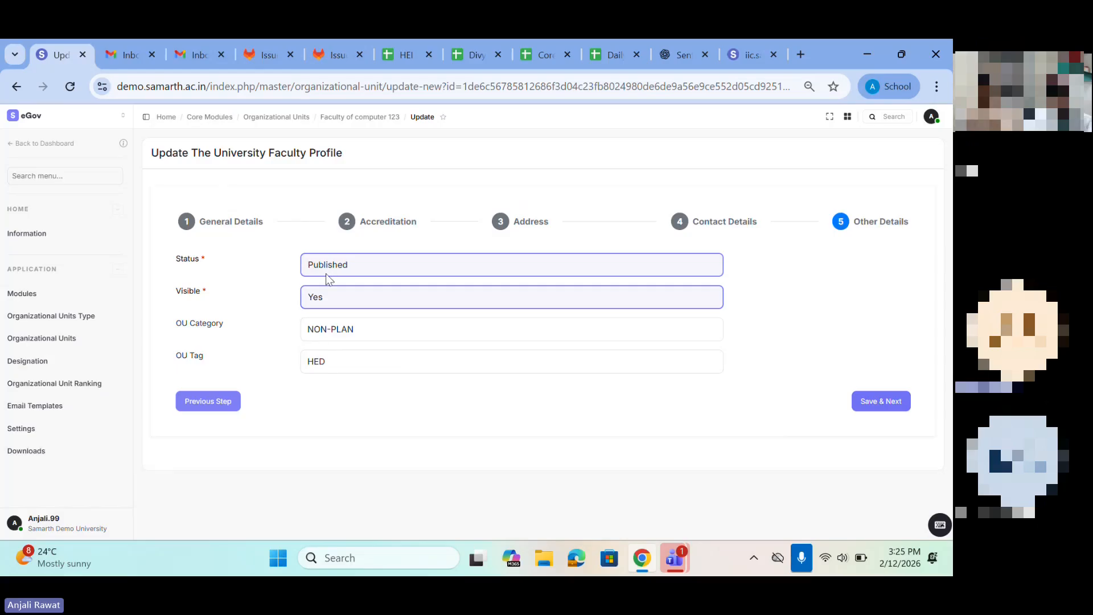
Step: Set OU Category to PLAN and OU Tag to UNIVERSITY, and save the faculty's other details to check its record
left_click(342, 330)
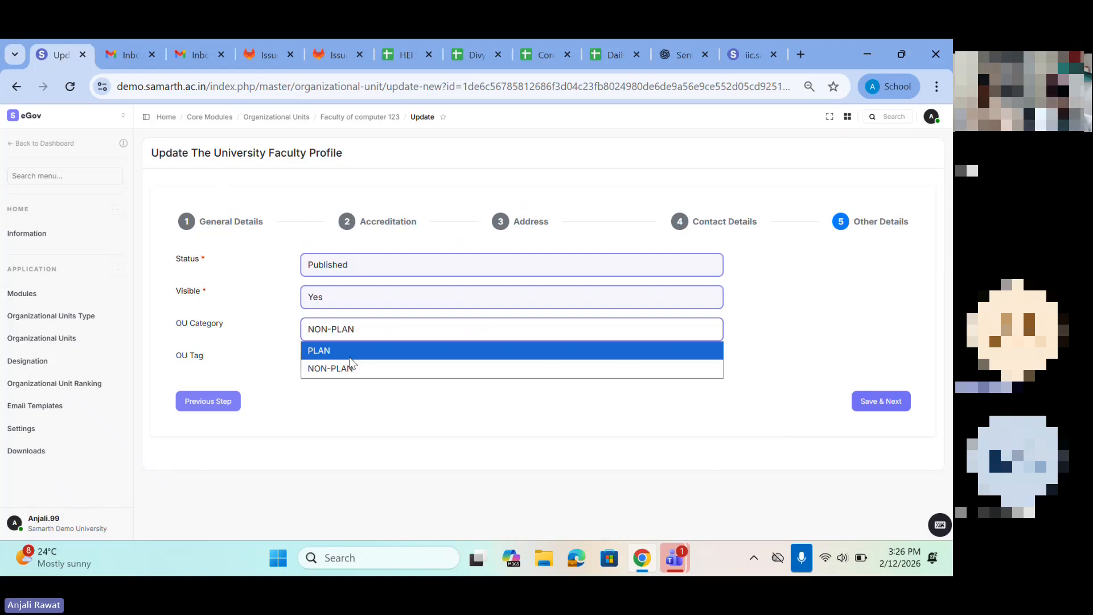
left_click(326, 350)
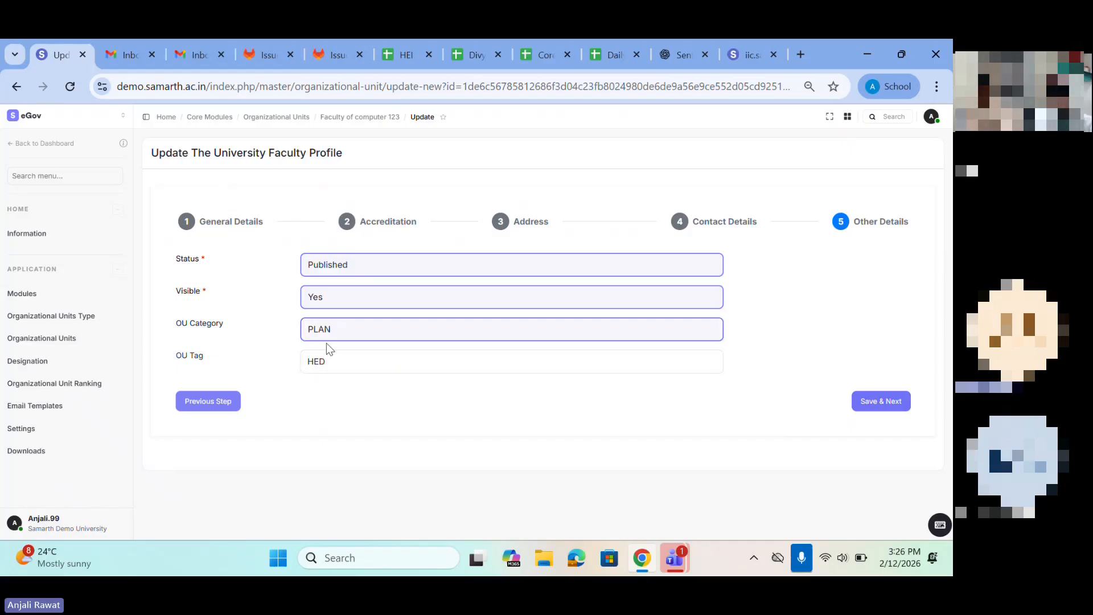
left_click(325, 339)
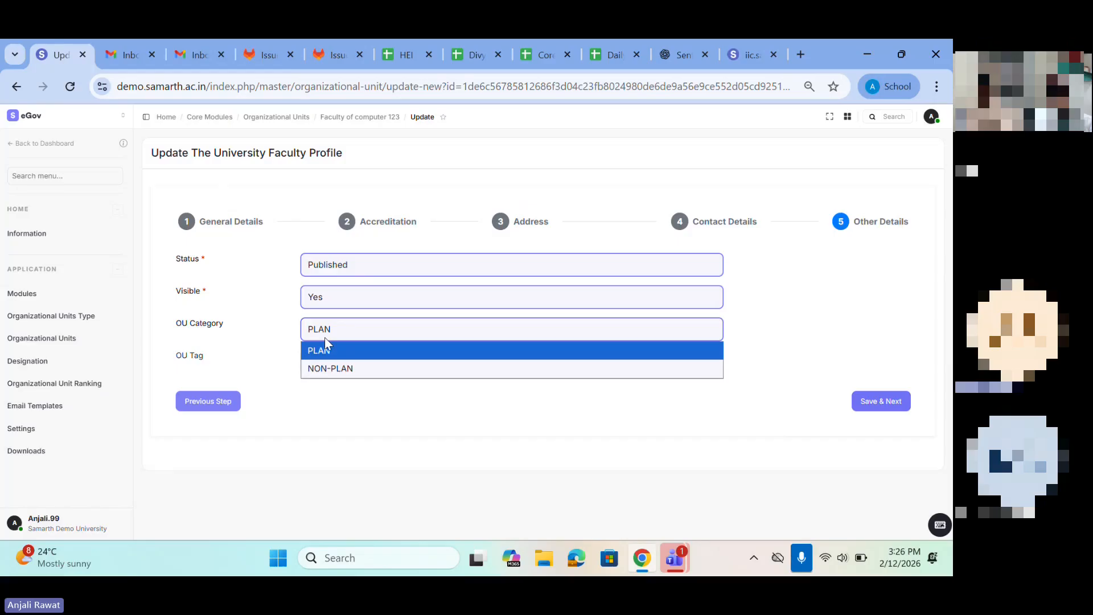
left_click(275, 373)
left_click(346, 361)
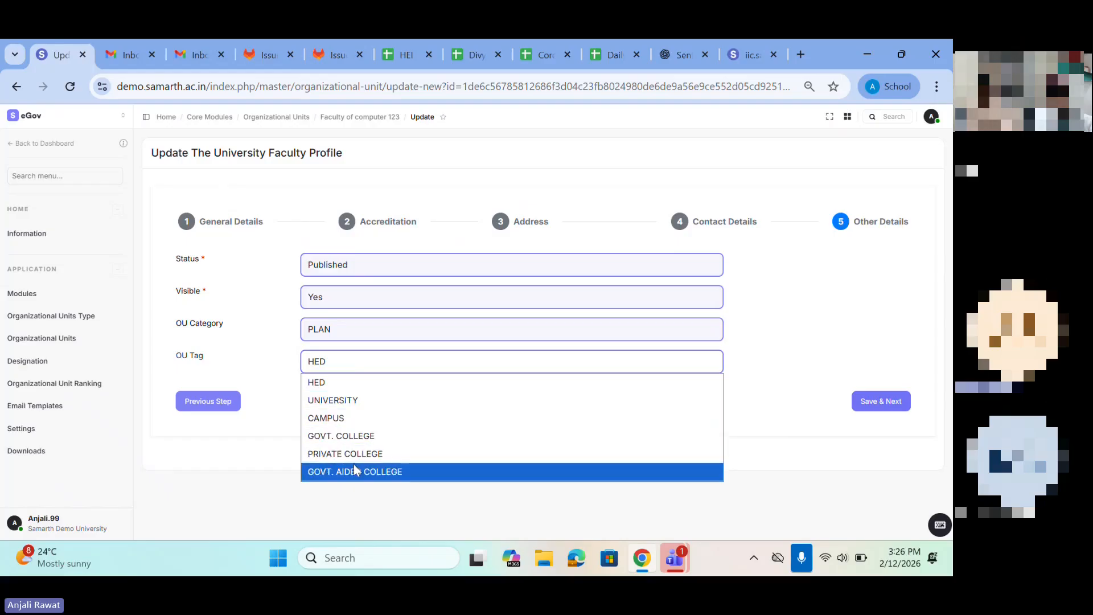
left_click(344, 407)
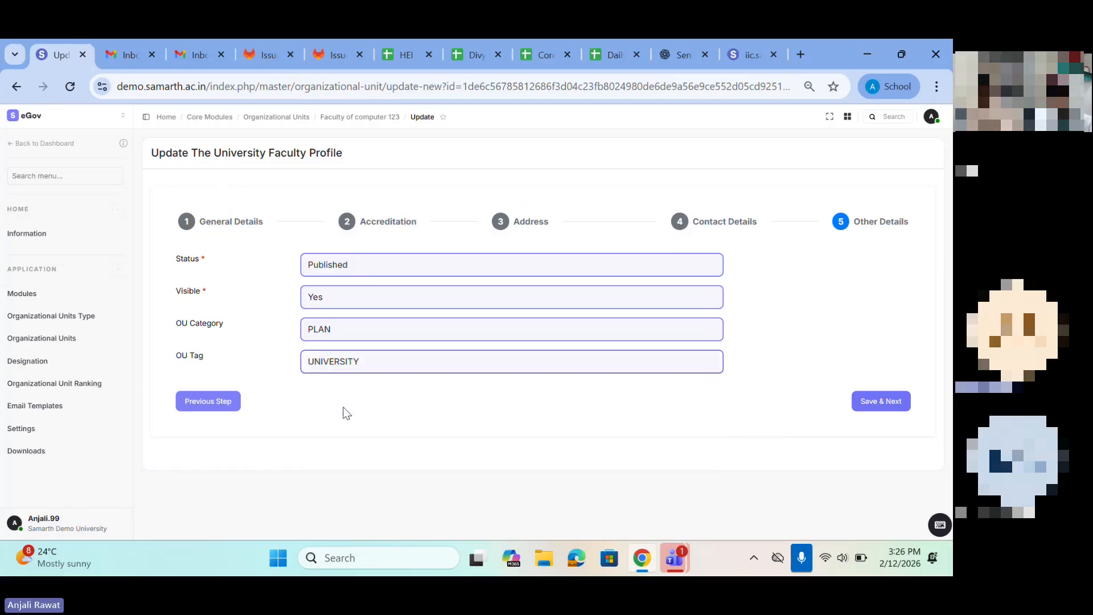
left_click(898, 401)
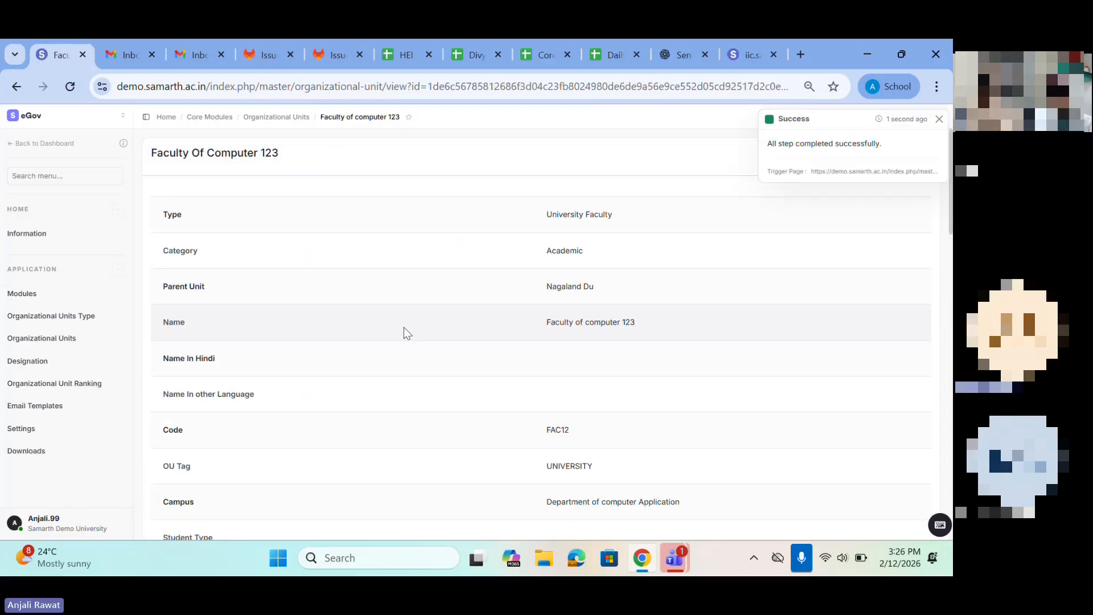
left_click_drag(759, 150, 857, 143)
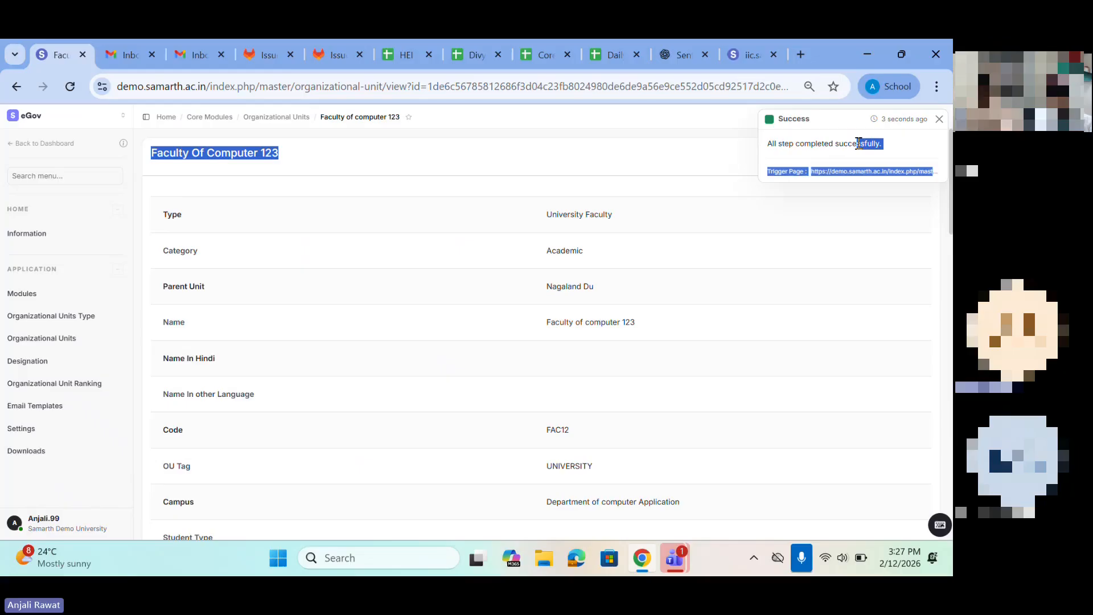
left_click(191, 204)
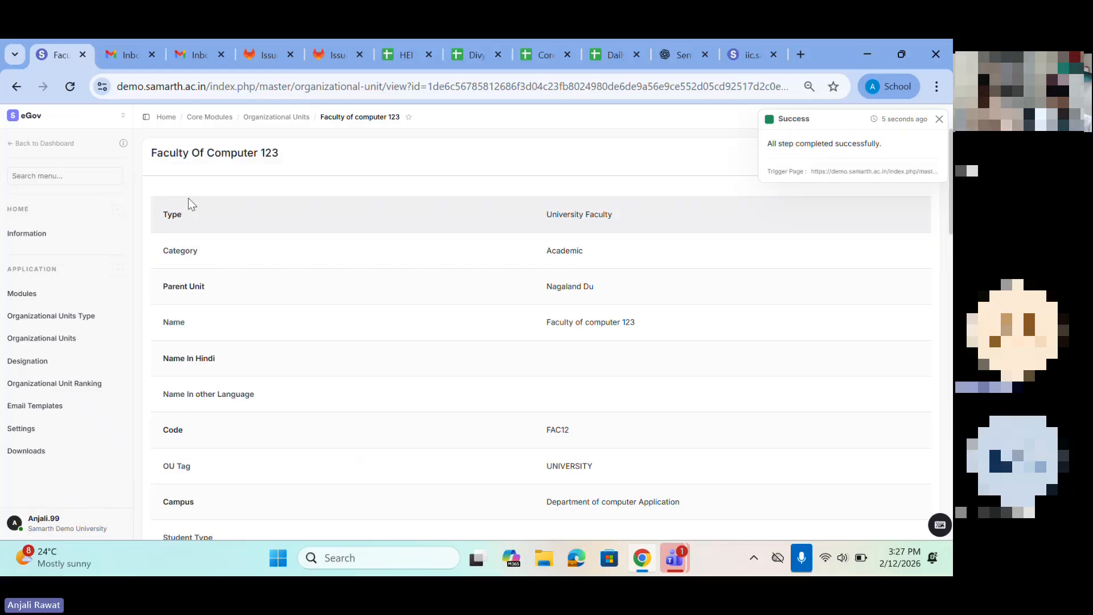
scroll(488, 239, "down", 1)
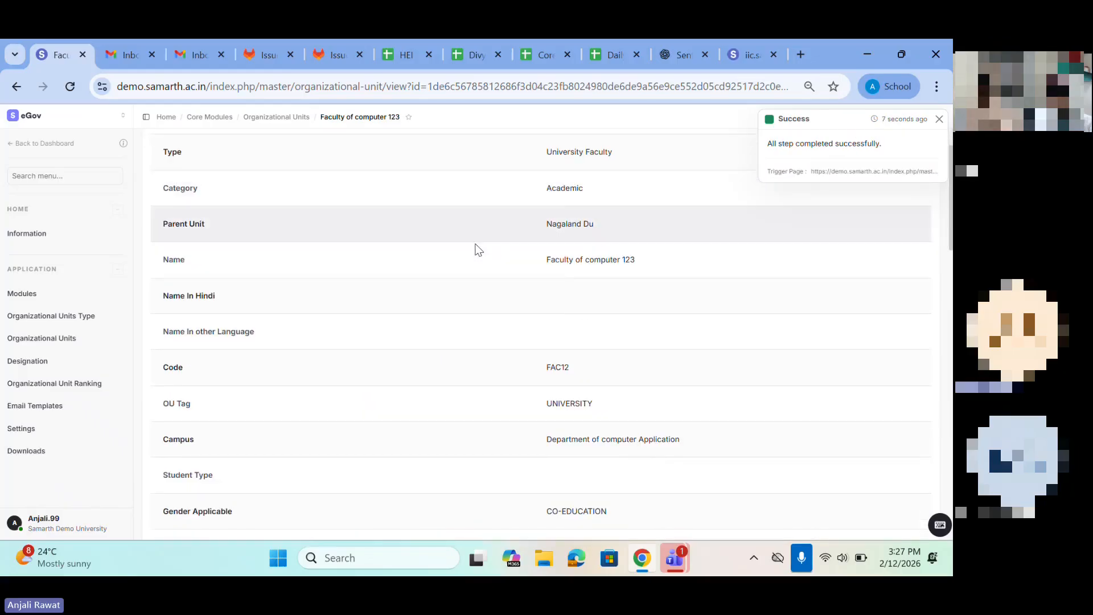
triple_click(601, 254)
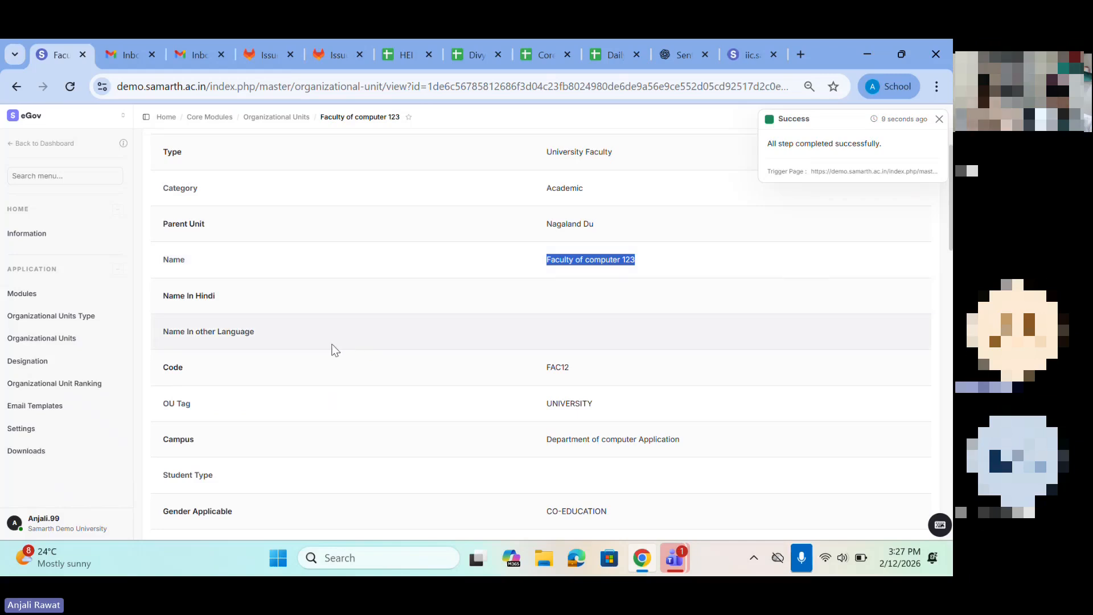
Step: Start creating a new organizational unit with Affiliated set to No and Department 12307 as its type
left_click(42, 339)
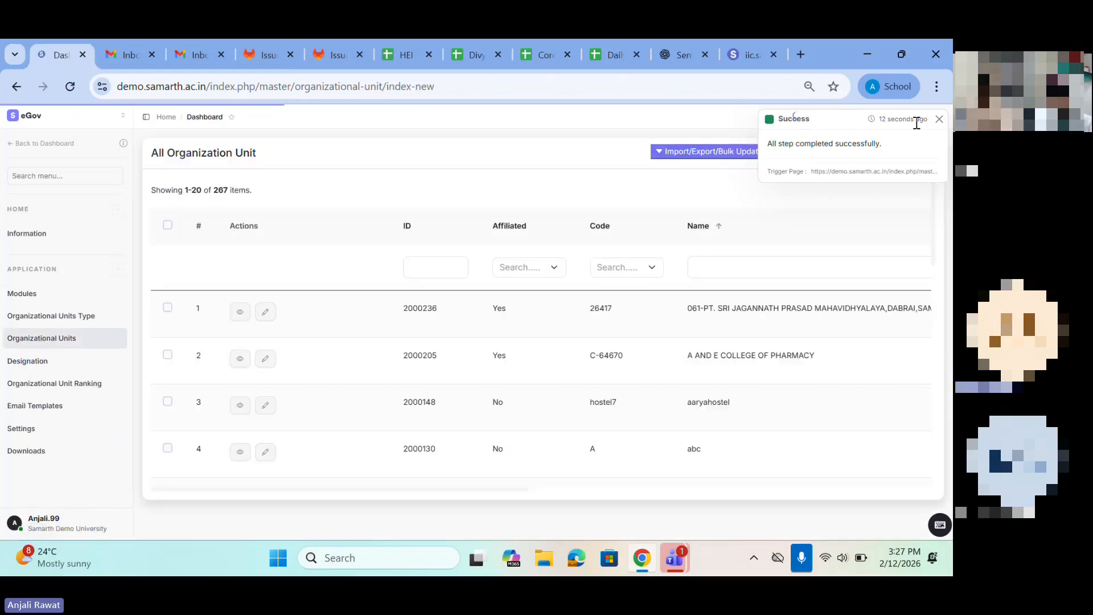
left_click(940, 119)
left_click(891, 157)
left_click(318, 191)
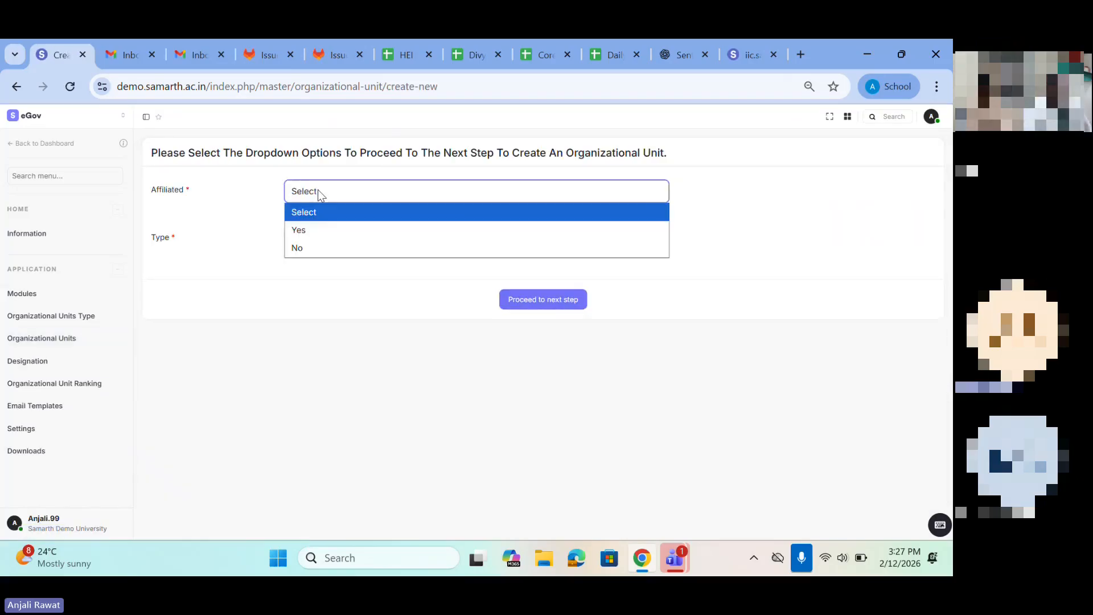
left_click(309, 245)
left_click(309, 240)
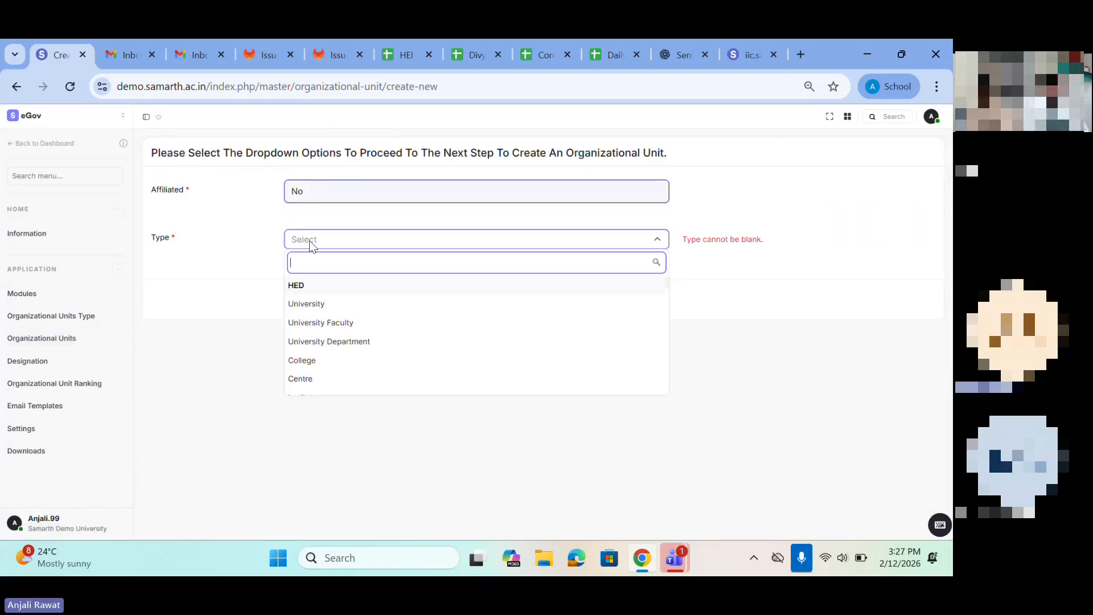
scroll(310, 344, "down", 10)
scroll(312, 348, "down", 10)
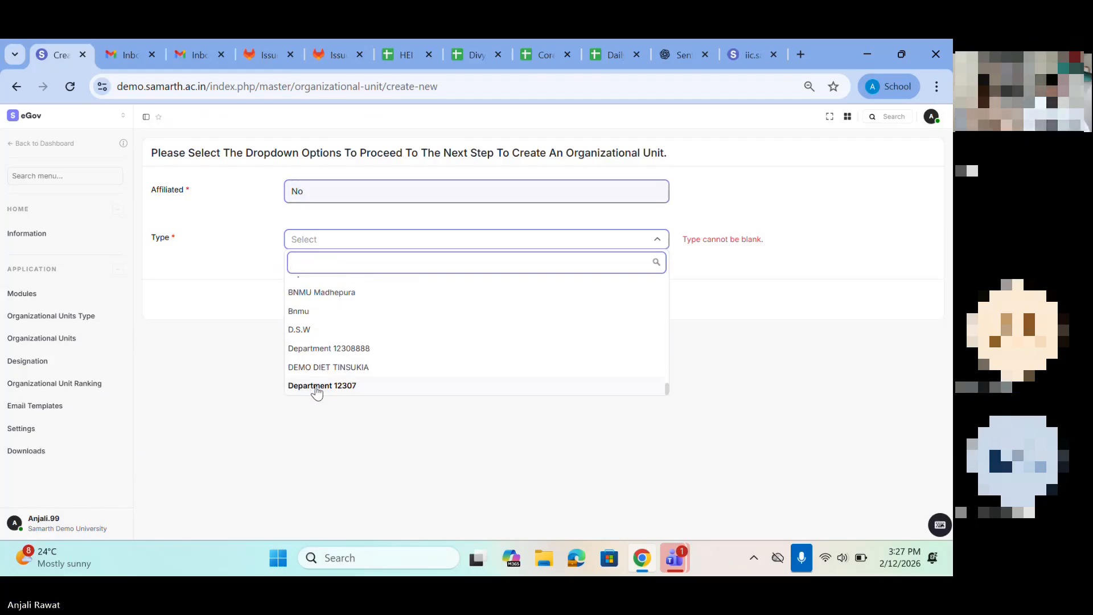
left_click(317, 387)
left_click(553, 300)
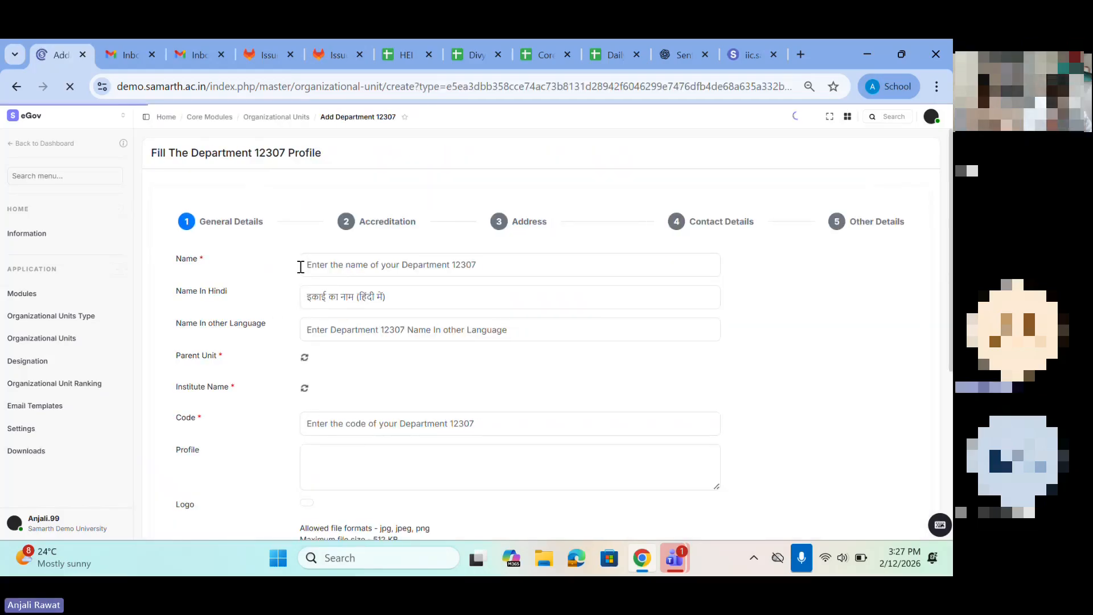
Step: Name the new unit Department of computer 123
left_click(359, 267)
type("d")
key("BackSpace")
type("Deaper")
key("BackSpace")
key("BackSpace")
key("BackSpace")
key("BackSpace")
type("partmen")
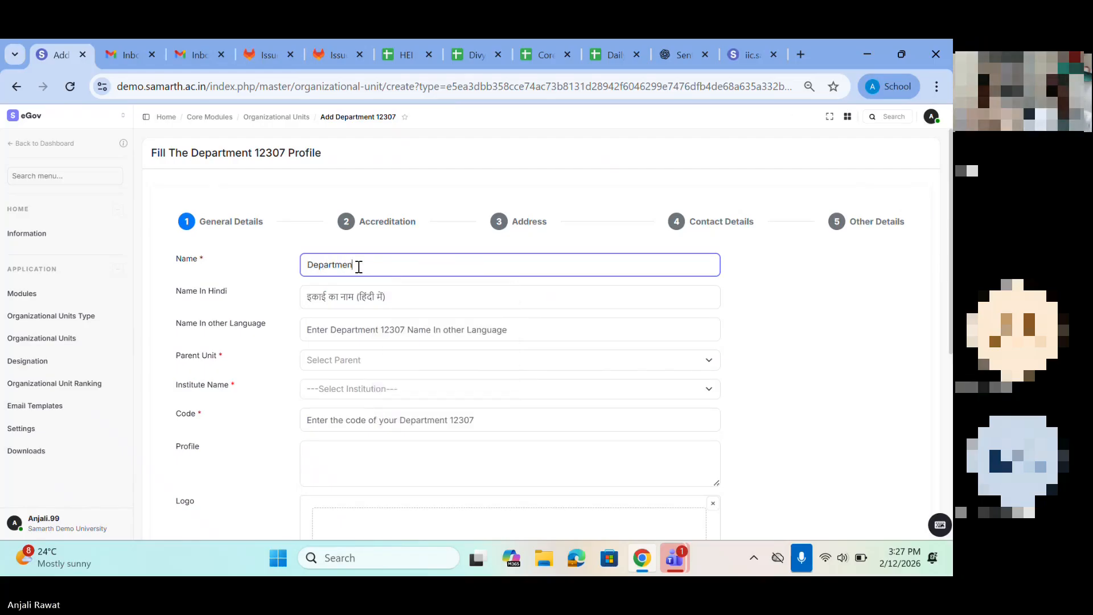
type("t of ")
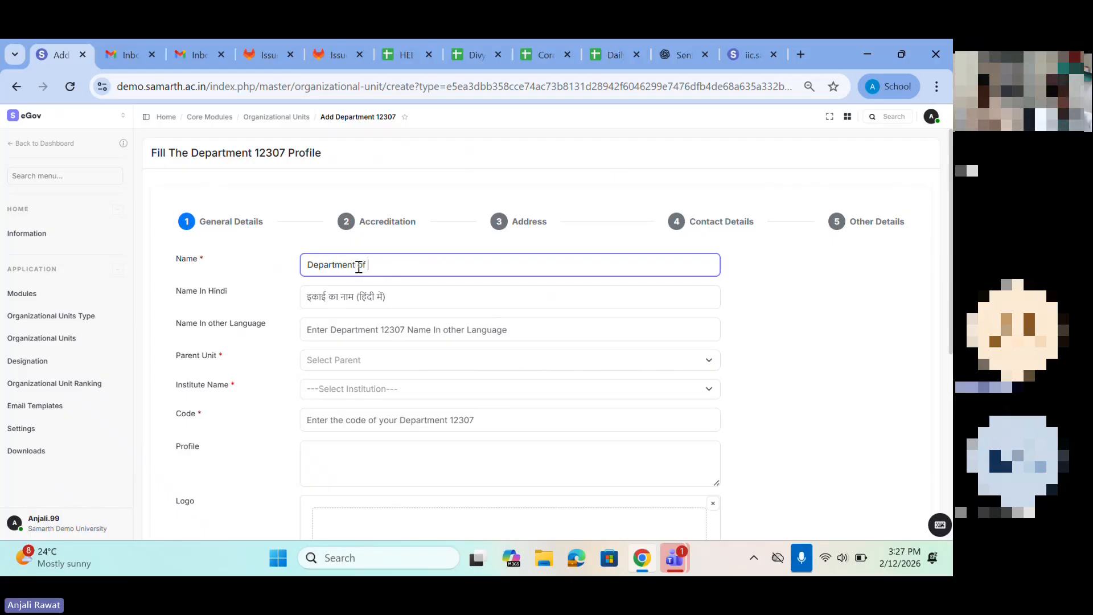
type("computer")
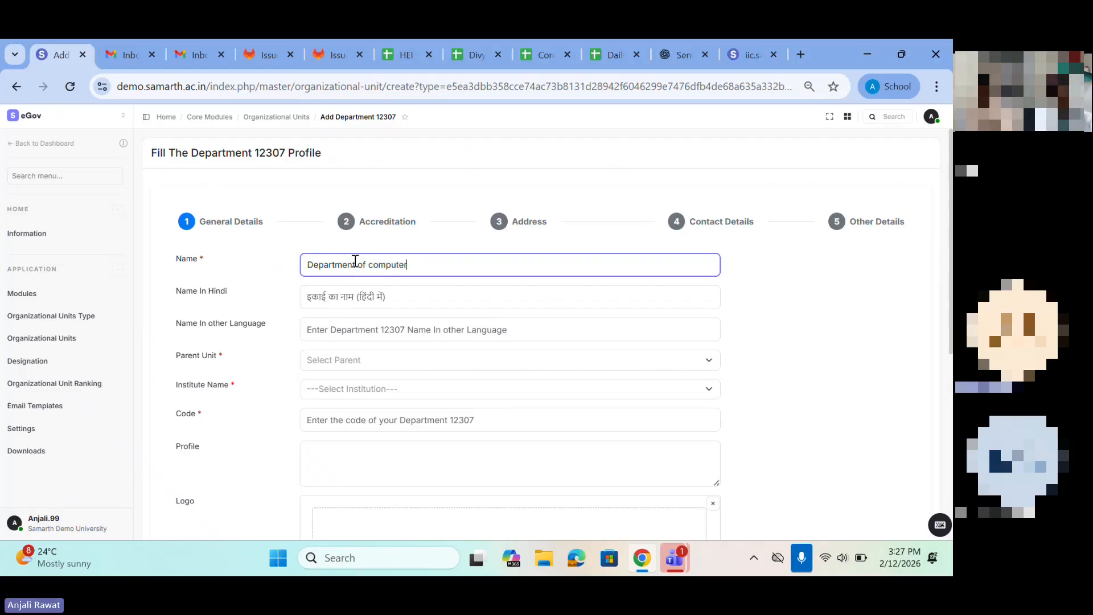
type(" 123")
Step: Choose Faculty of computer 123 as the department's parent unit and NDU CORE - Nagaland Du as its institute
scroll(416, 264, "down", 1)
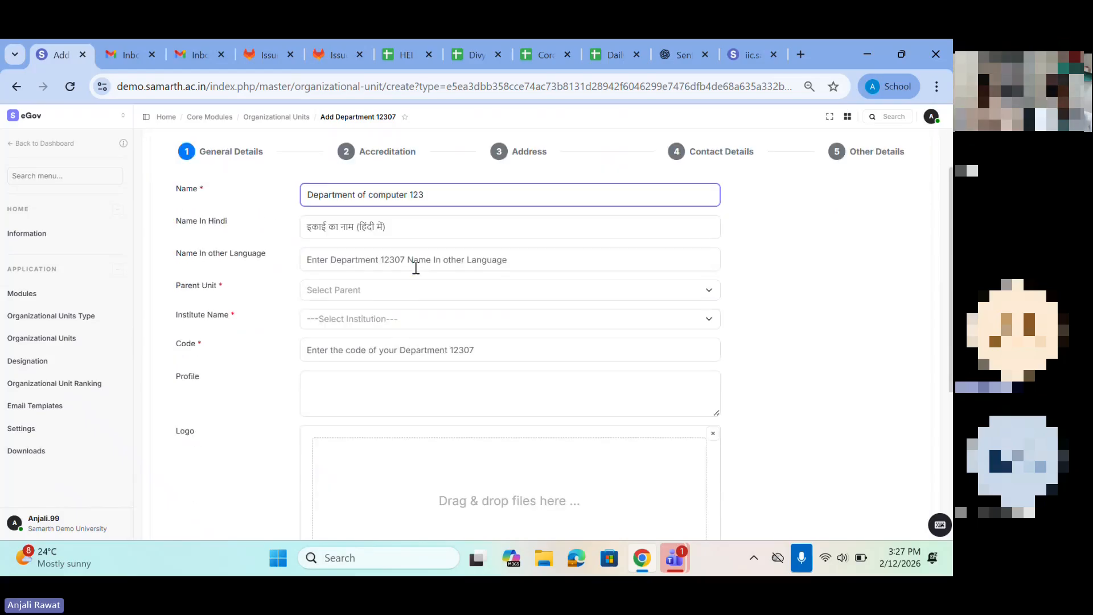
left_click(333, 287)
scroll(335, 375, "down", 2)
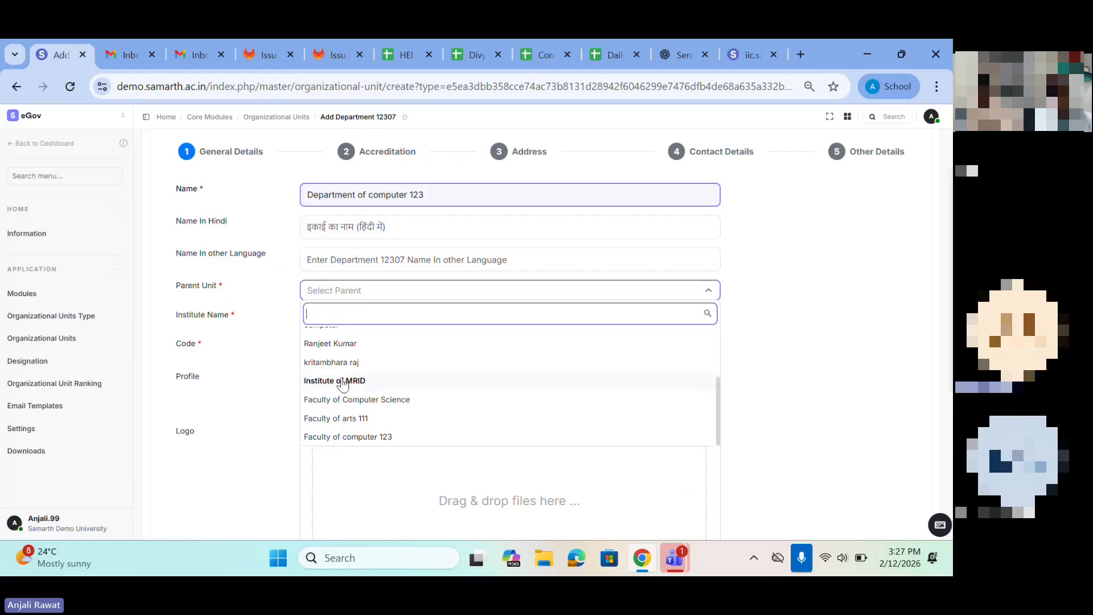
scroll(342, 380, "up", 2)
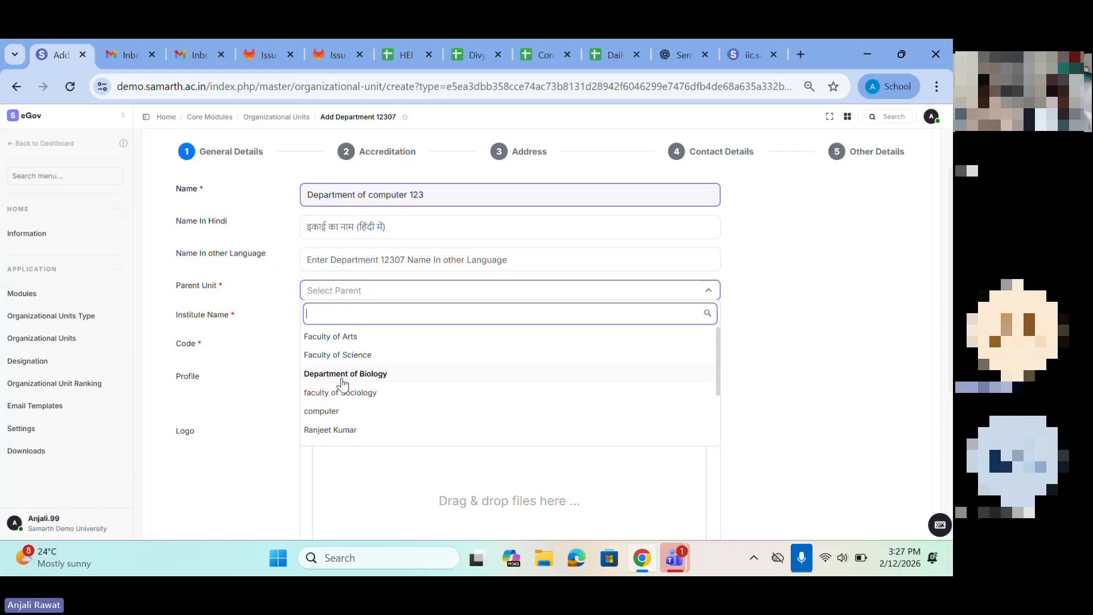
scroll(341, 382, "down", 3)
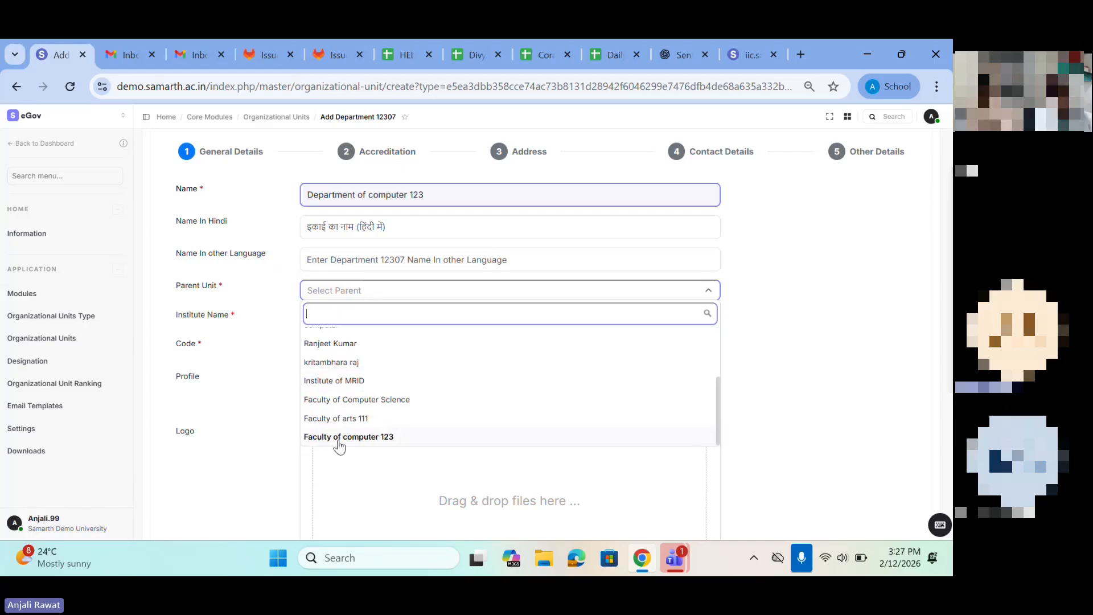
left_click(340, 436)
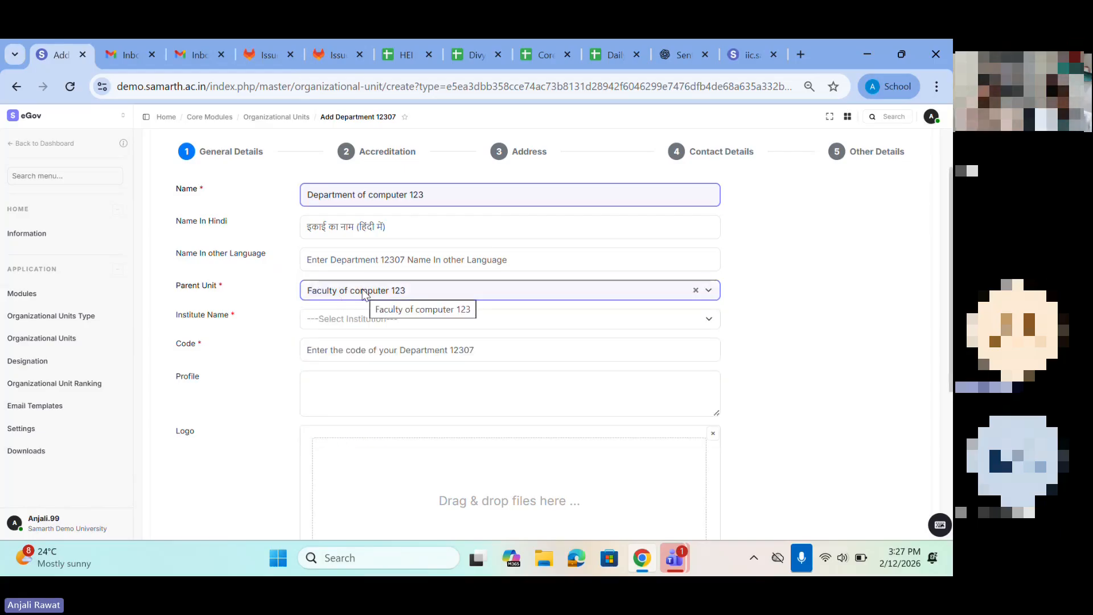
left_click(328, 318)
left_click(335, 368)
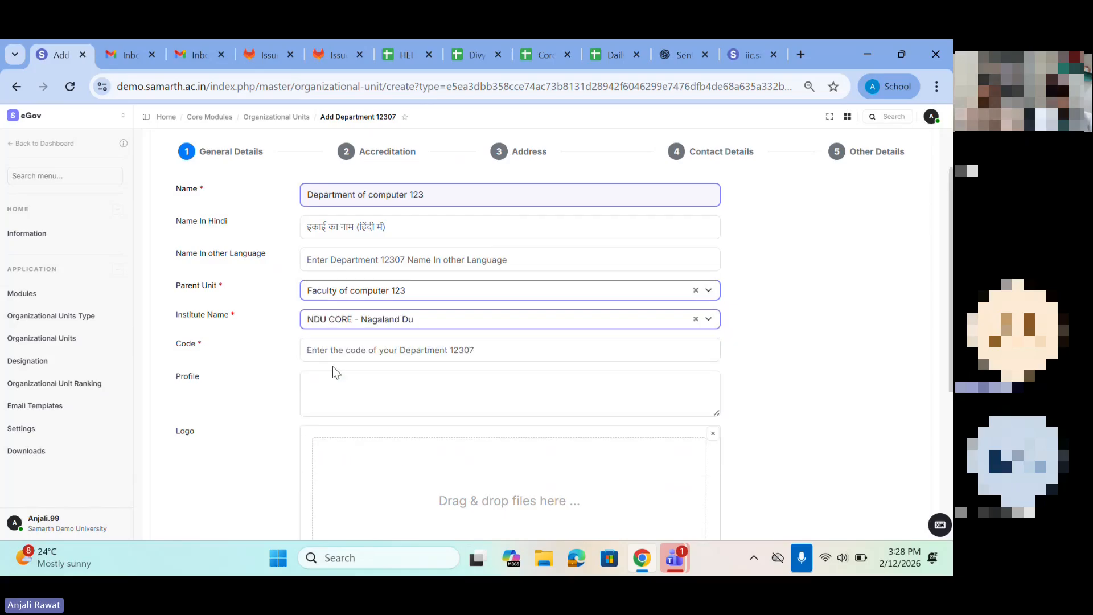
Step: Enter DEC12 as the department's code in the general details
scroll(330, 367, "down", 1)
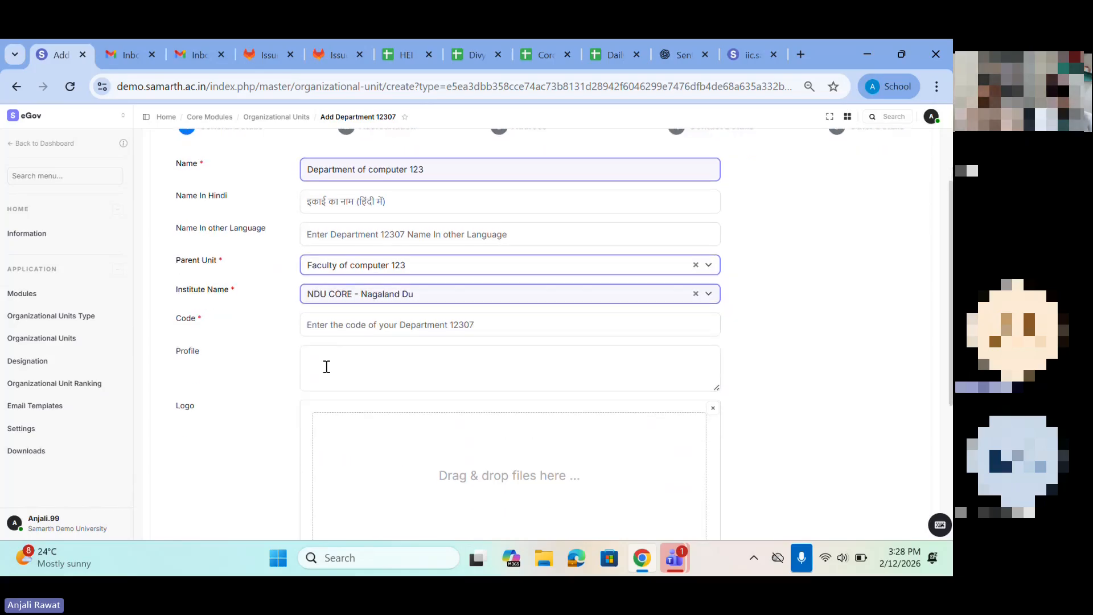
left_click(318, 333)
type("D")
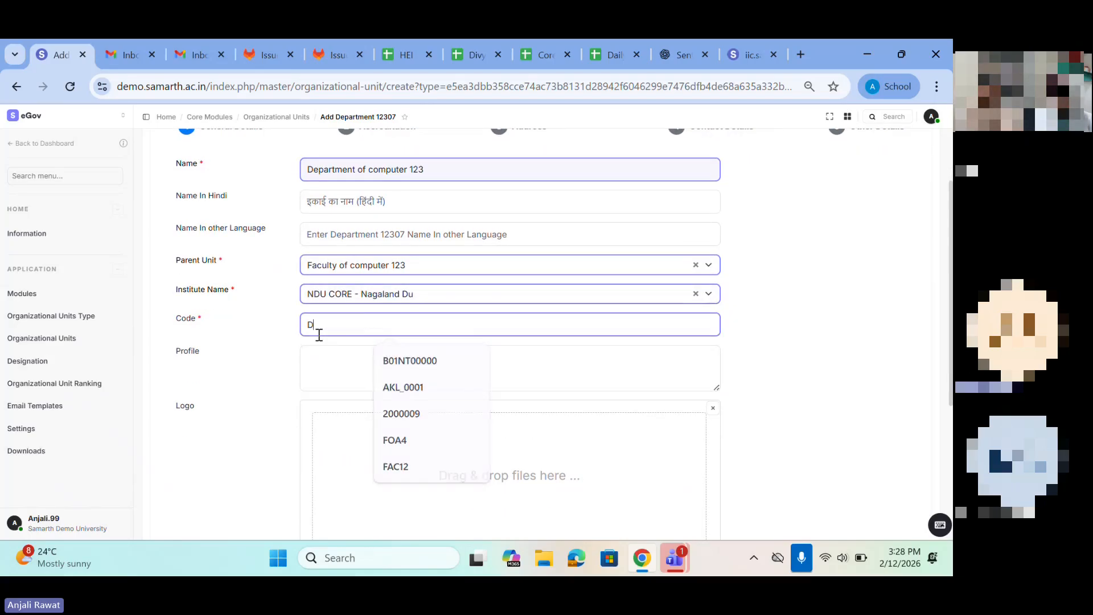
type("EC12")
scroll(318, 334, "down", 3)
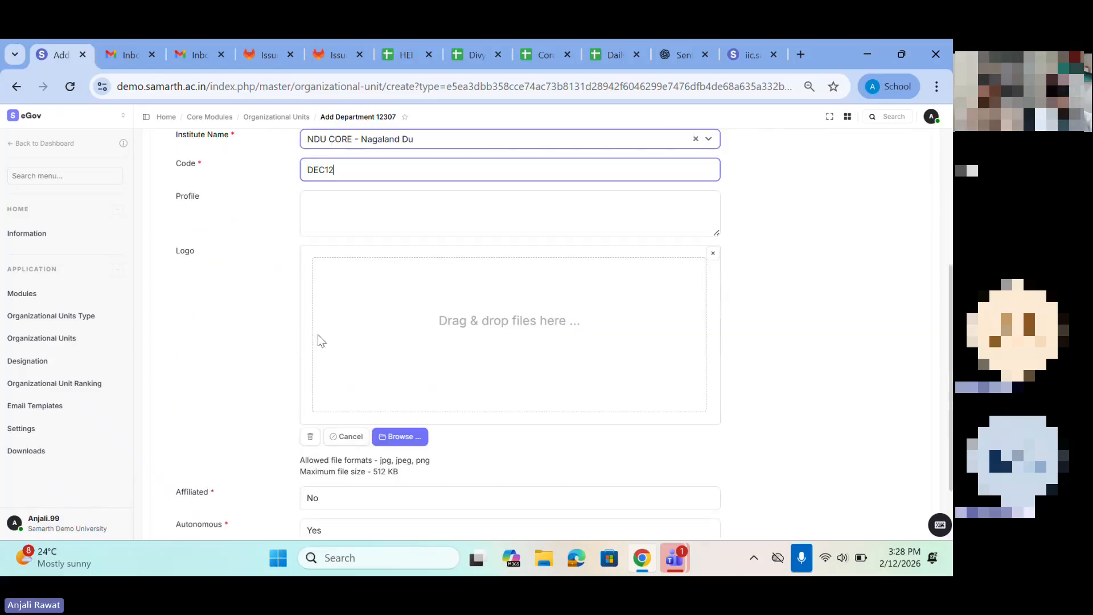
Step: Choose the department's Autonomous option and save its general details
scroll(318, 340, "down", 2)
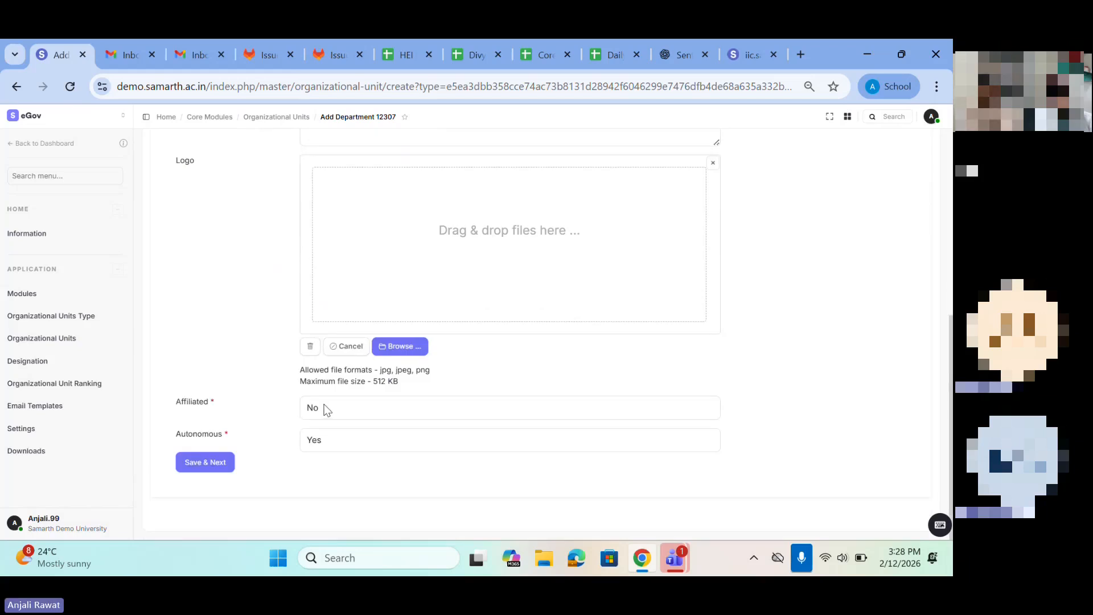
left_click(322, 441)
left_click(320, 477)
left_click(205, 466)
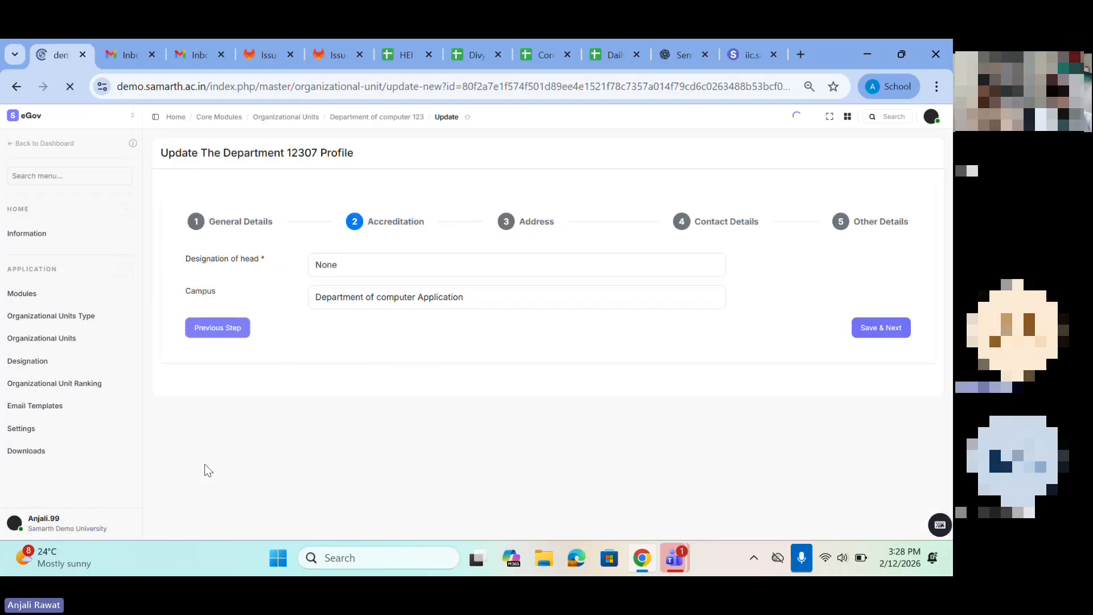
Step: Set the designation of head to None and save the department's accreditation details
left_click(345, 265)
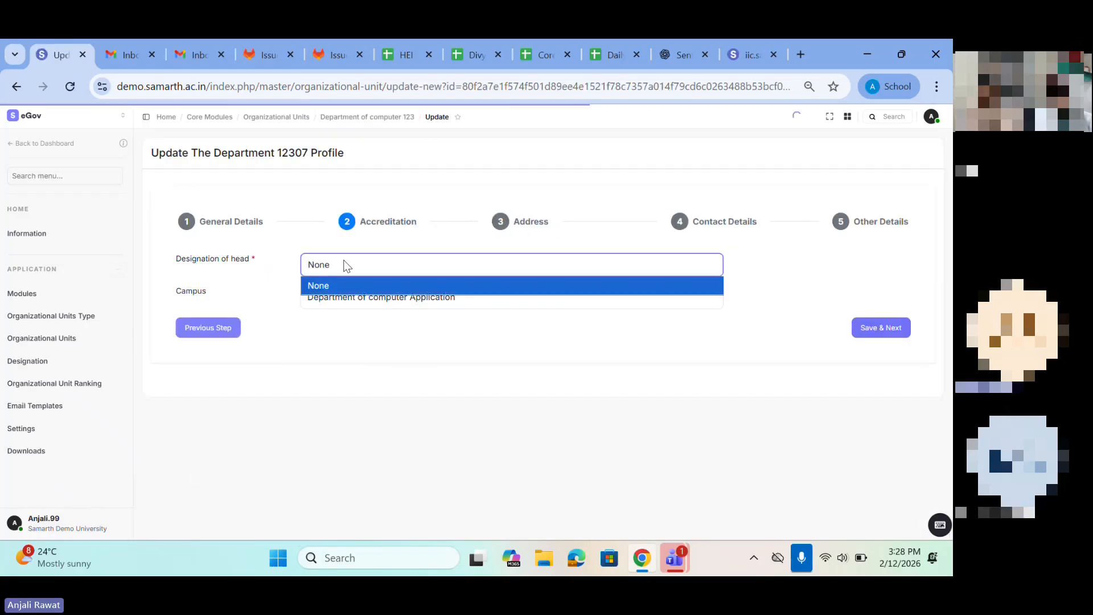
left_click(319, 286)
left_click(866, 327)
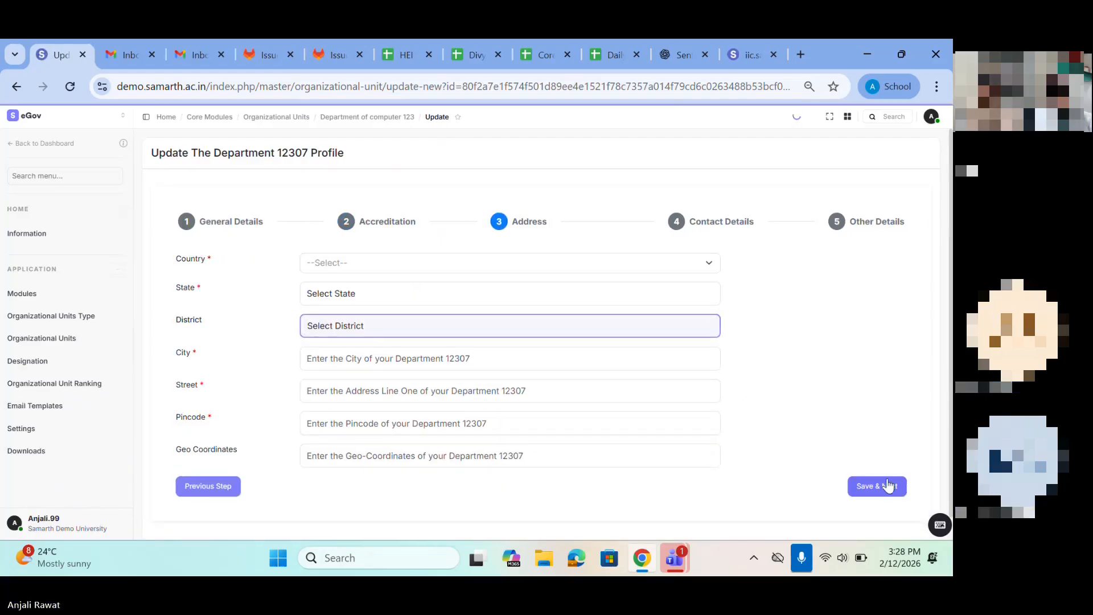
Step: Set the department's country to India and its state to Chandigarh
left_click(348, 267)
type("IND")
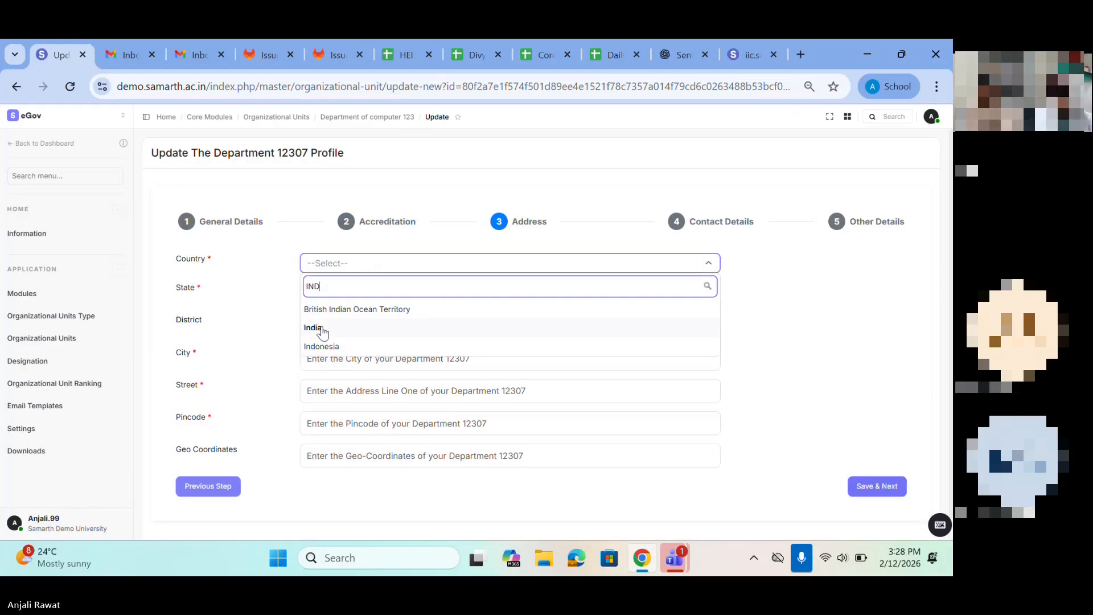
left_click(317, 329)
left_click(319, 297)
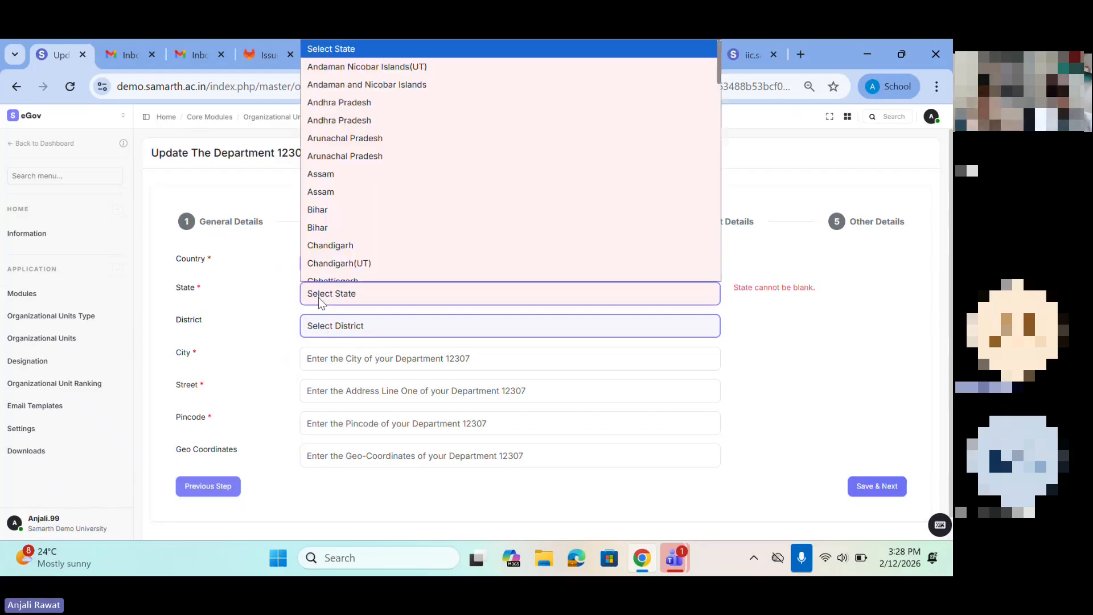
left_click(326, 244)
Step: Fill in the department's city, street and pincode, and save the address and the contact details
left_click(335, 367)
left_click(389, 394)
left_click(335, 391)
left_click(398, 425)
left_click(305, 422)
left_click(413, 452)
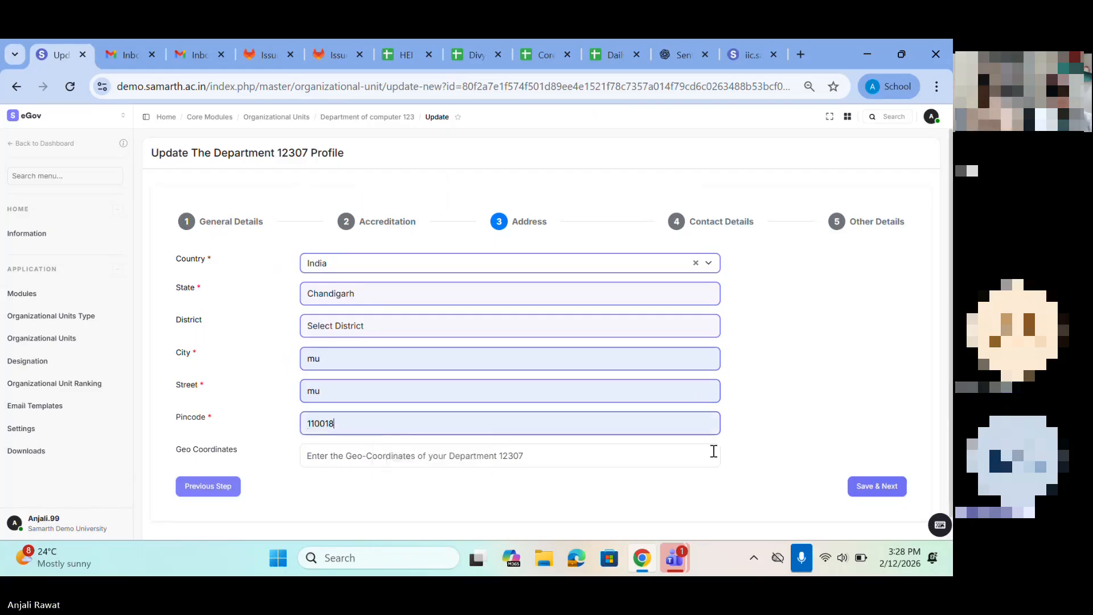
left_click(876, 488)
left_click(880, 522)
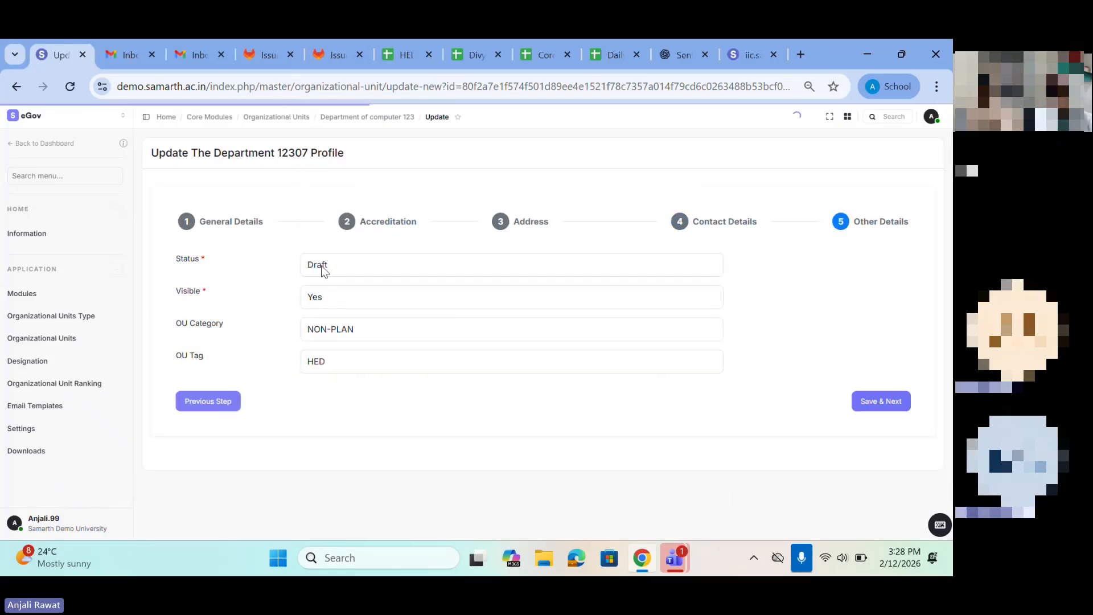
Step: Set the department's status to Published, OU Category to PLAN and OU Tag to UNIVERSITY, and save the other details
left_click(319, 271)
left_click(326, 320)
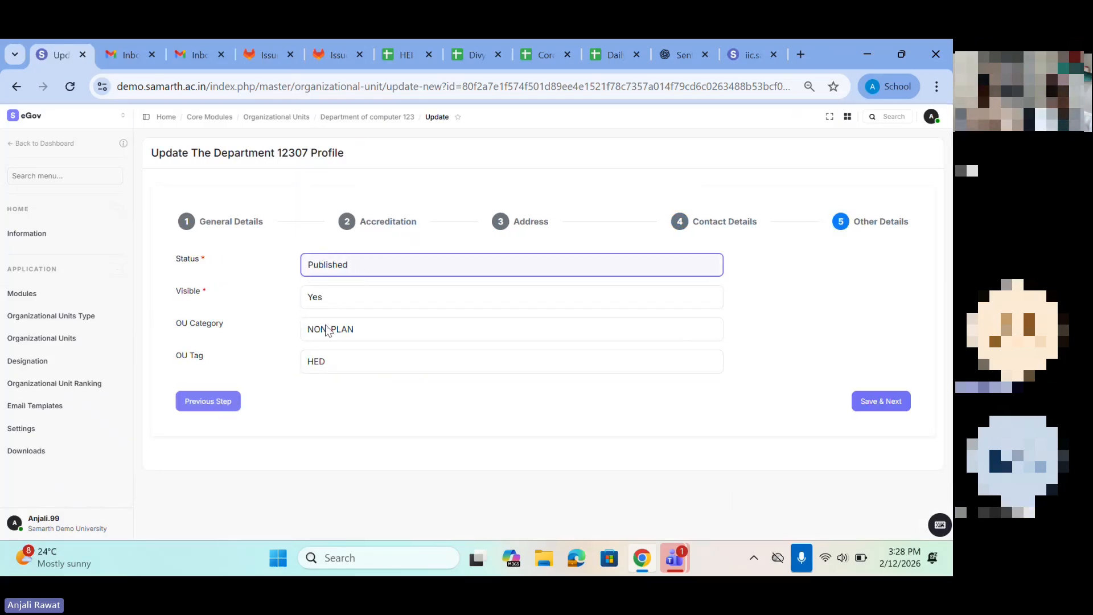
left_click(333, 329)
left_click(333, 350)
left_click(330, 364)
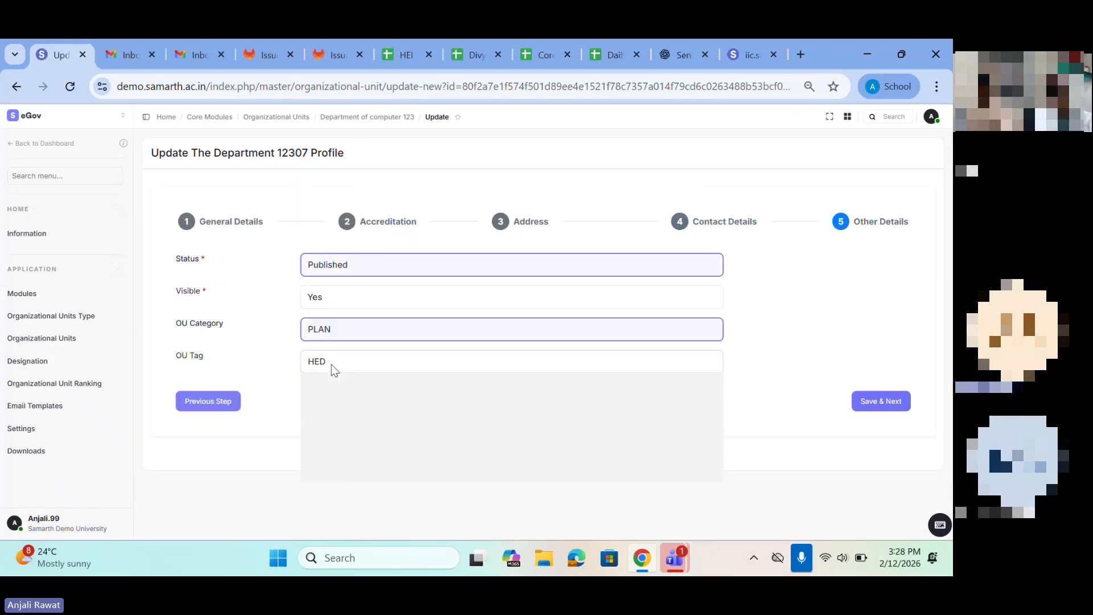
left_click(336, 401)
left_click(874, 401)
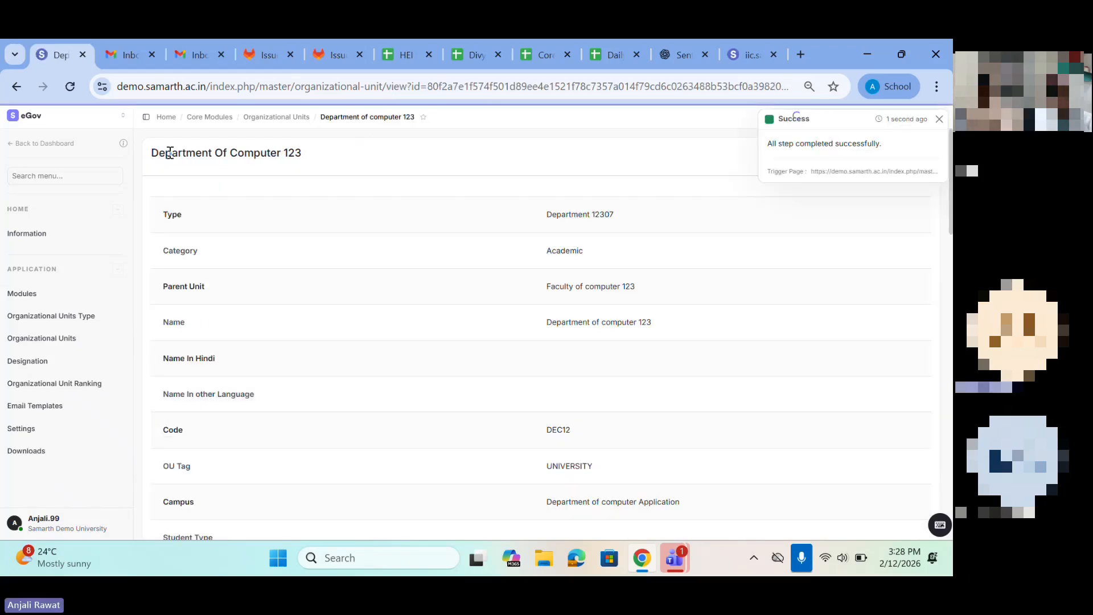
Step: Review the saved record of Department of computer 123, from its type down to its status and OU category
left_click_drag(151, 153, 419, 158)
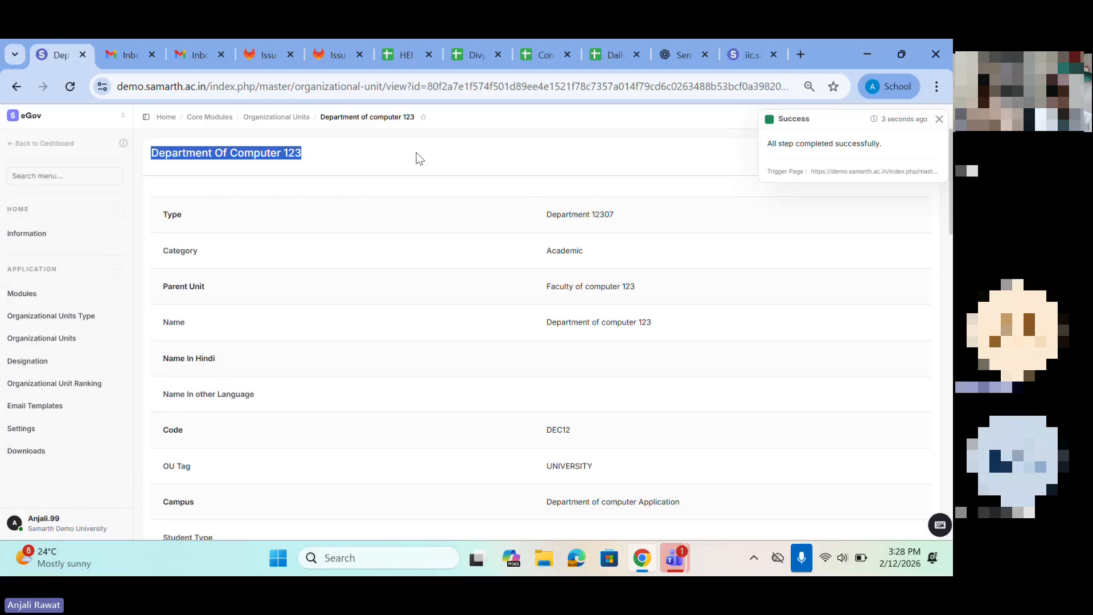
scroll(392, 265, "down", 2)
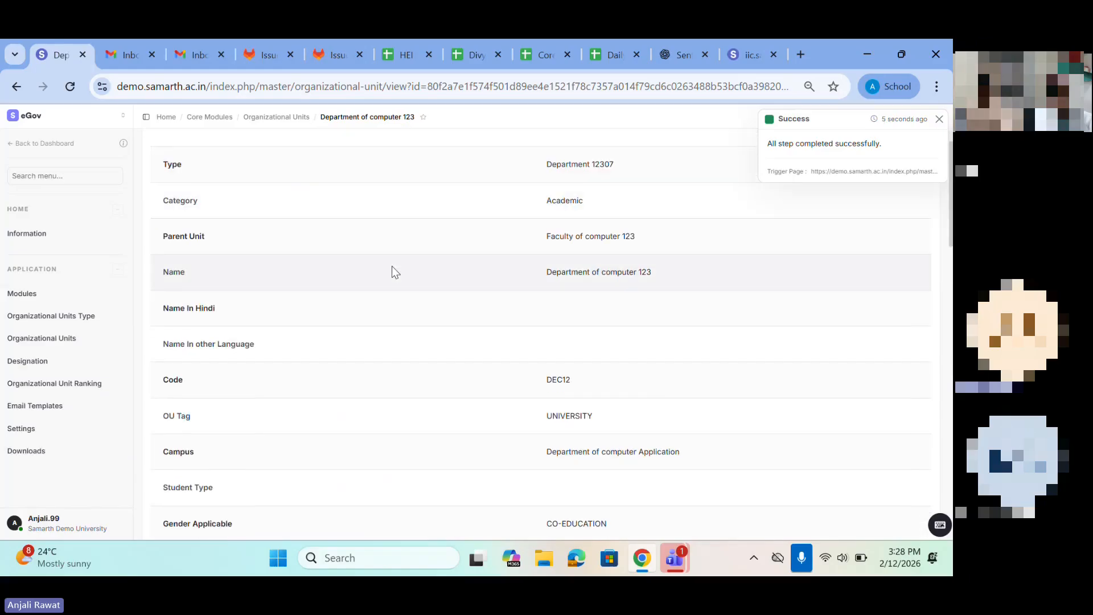
scroll(392, 269, "down", 12)
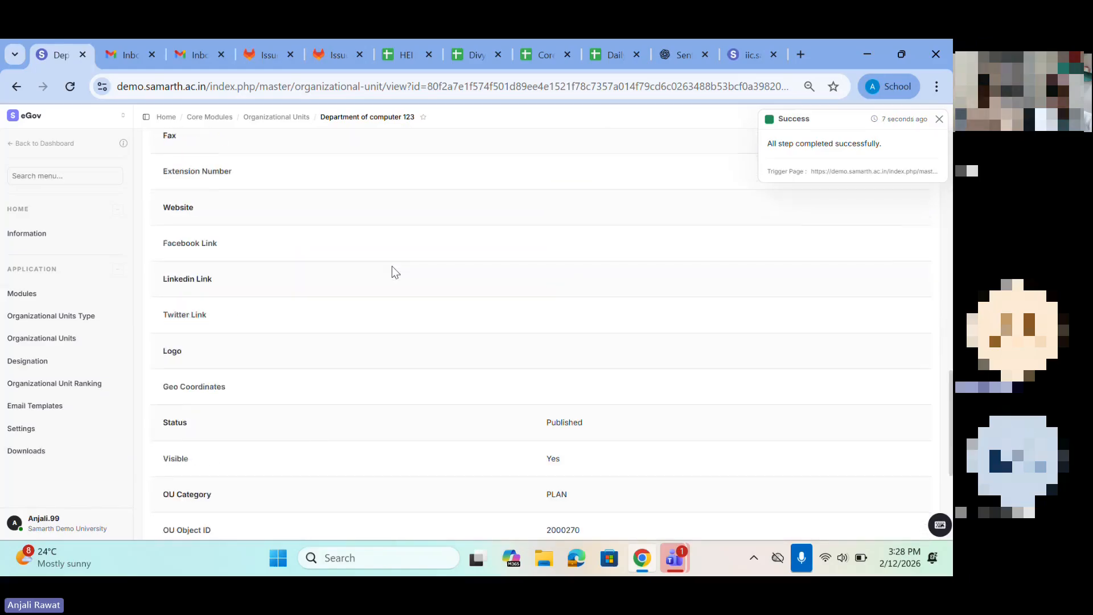
scroll(321, 277, "up", 4)
Step: Return to the list of all organization units and open the bulk import page
left_click(62, 340)
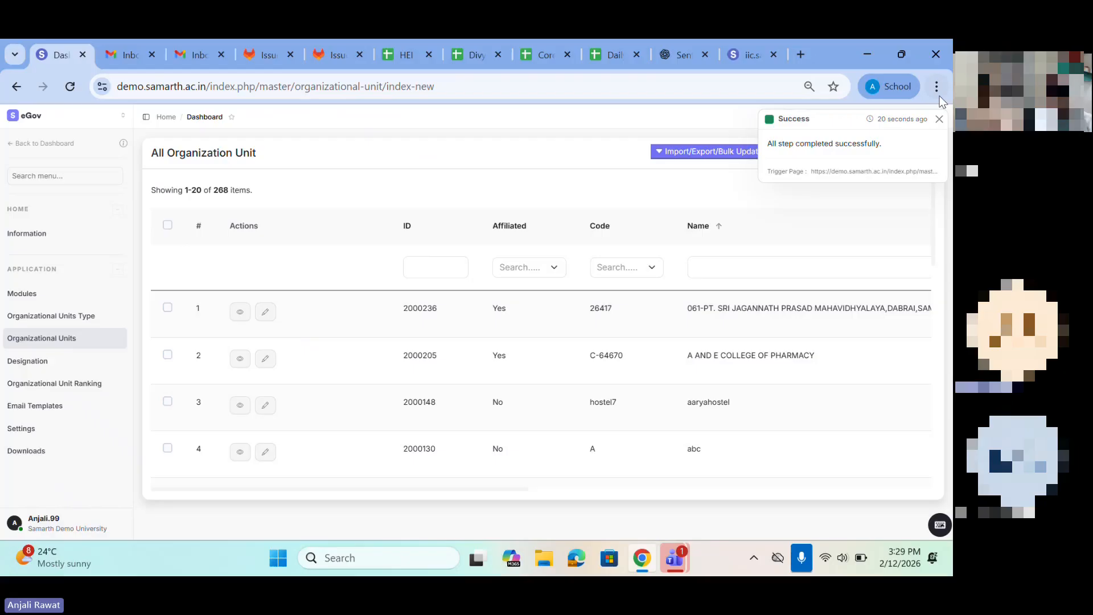
left_click(940, 119)
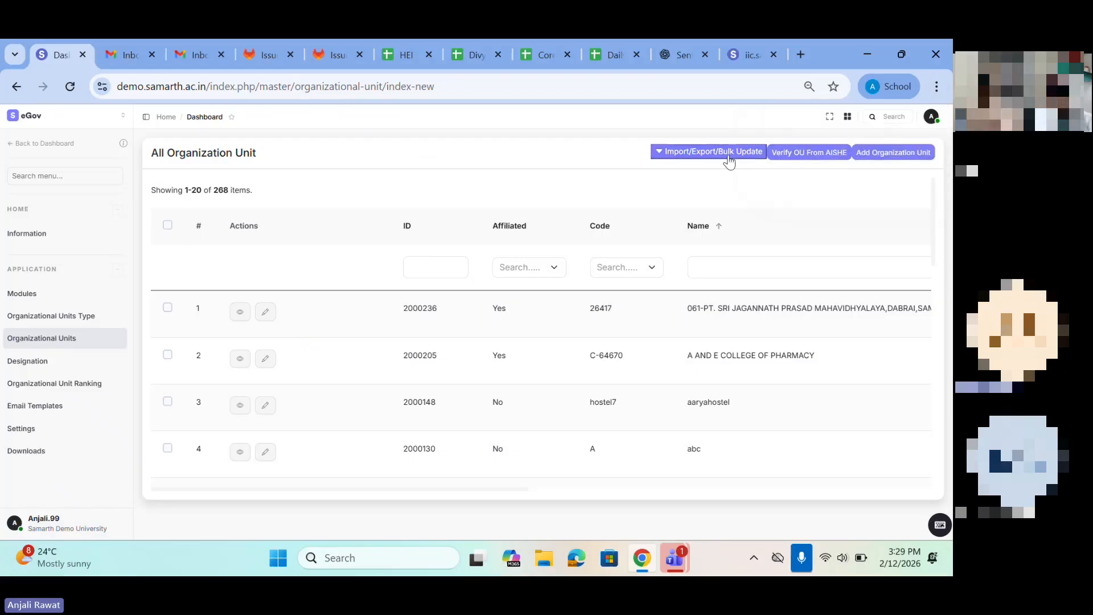
left_click(692, 157)
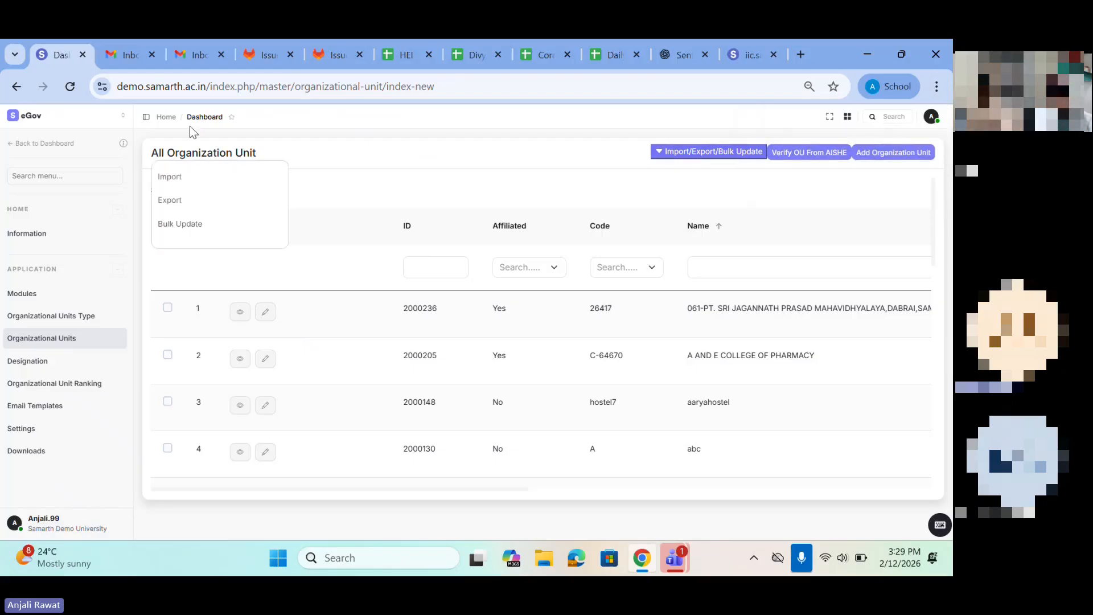
left_click(171, 178)
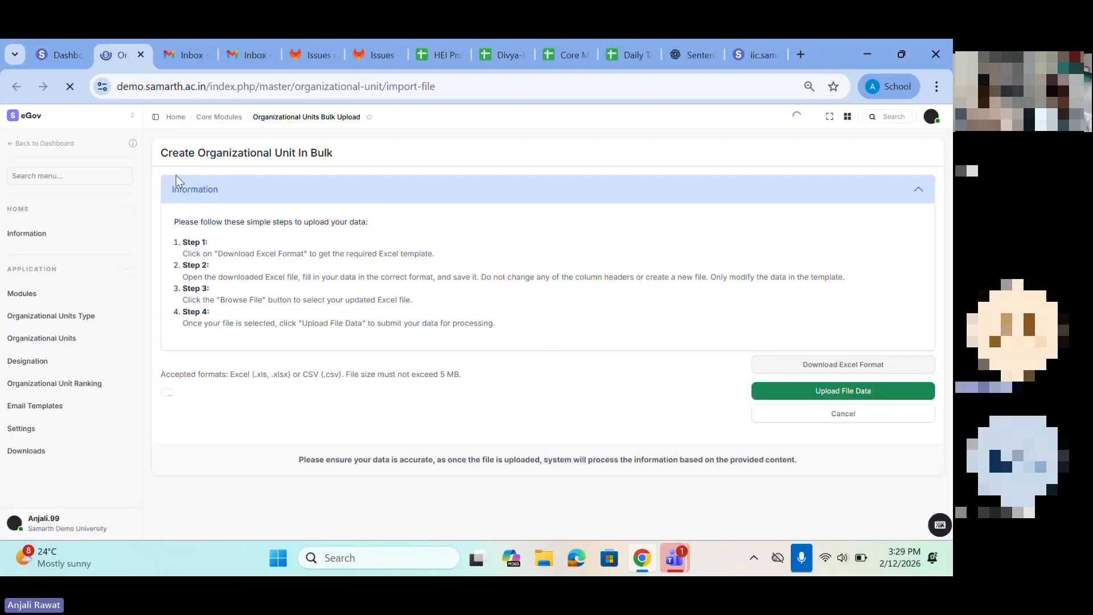
Step: Go over the bulk upload instructions and download the Excel format for organizational units
left_click_drag(153, 149, 468, 307)
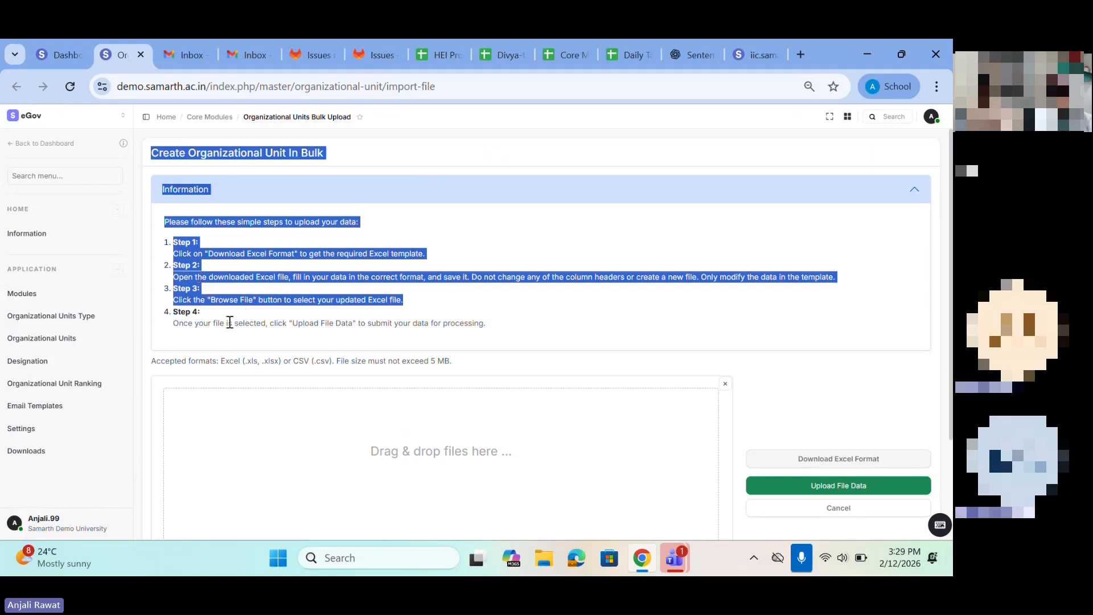
scroll(230, 322, "down", 3)
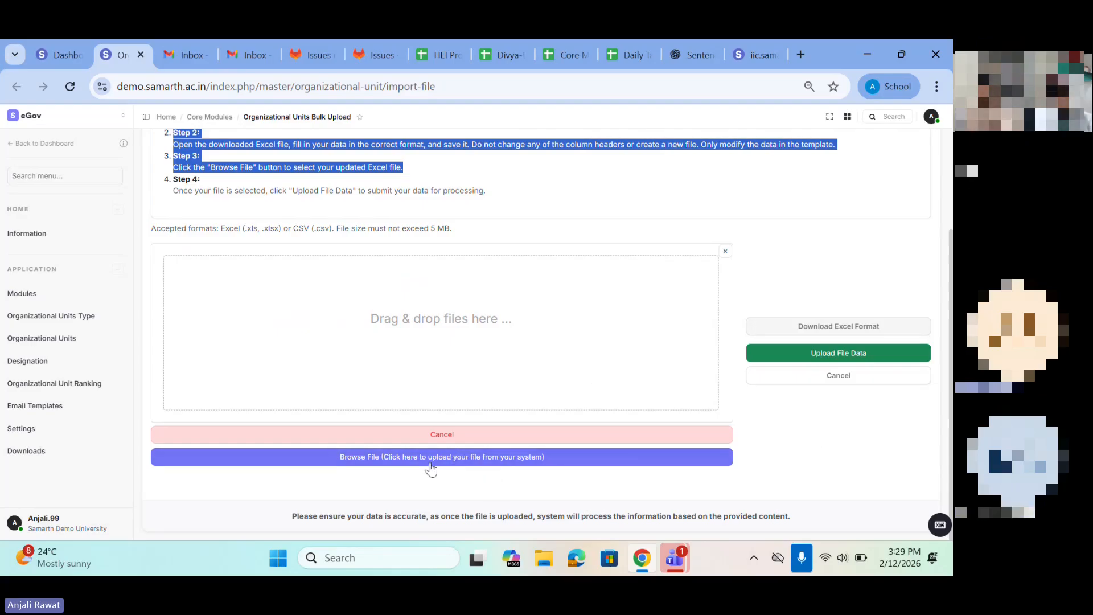
left_click(827, 330)
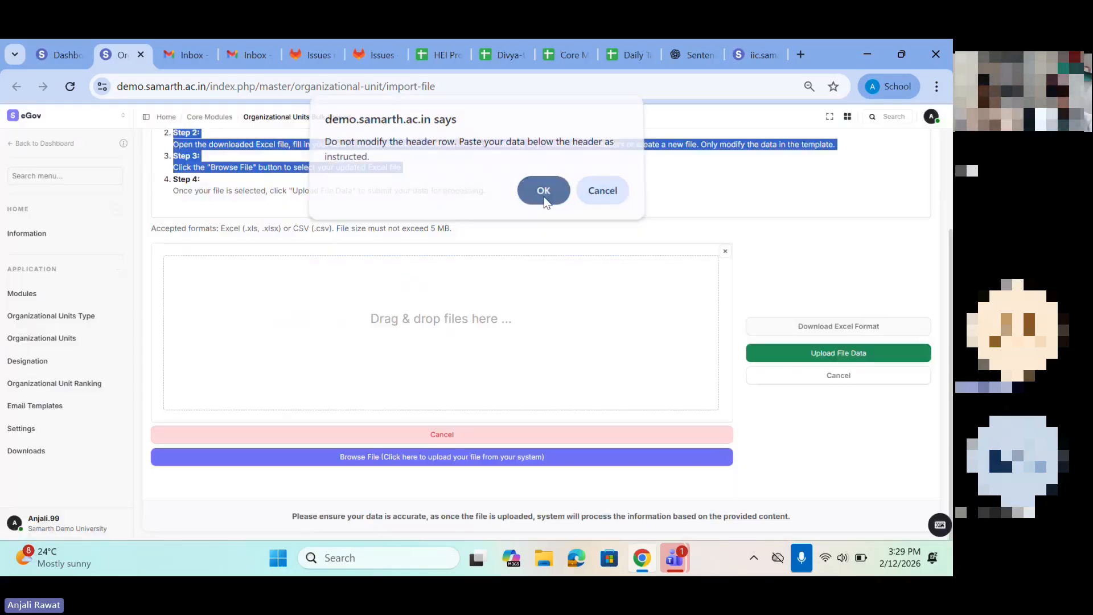
left_click(543, 191)
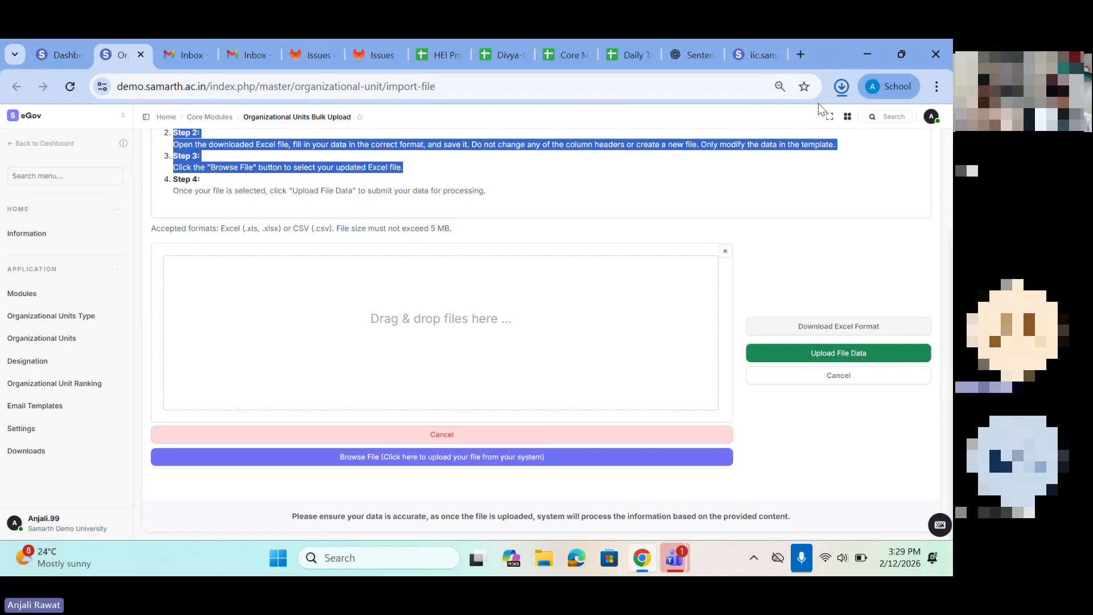
Step: Open the downloaded Organizational_unit_import_file (1).xlsx in the spreadsheet editor and maximize its window
left_click(841, 87)
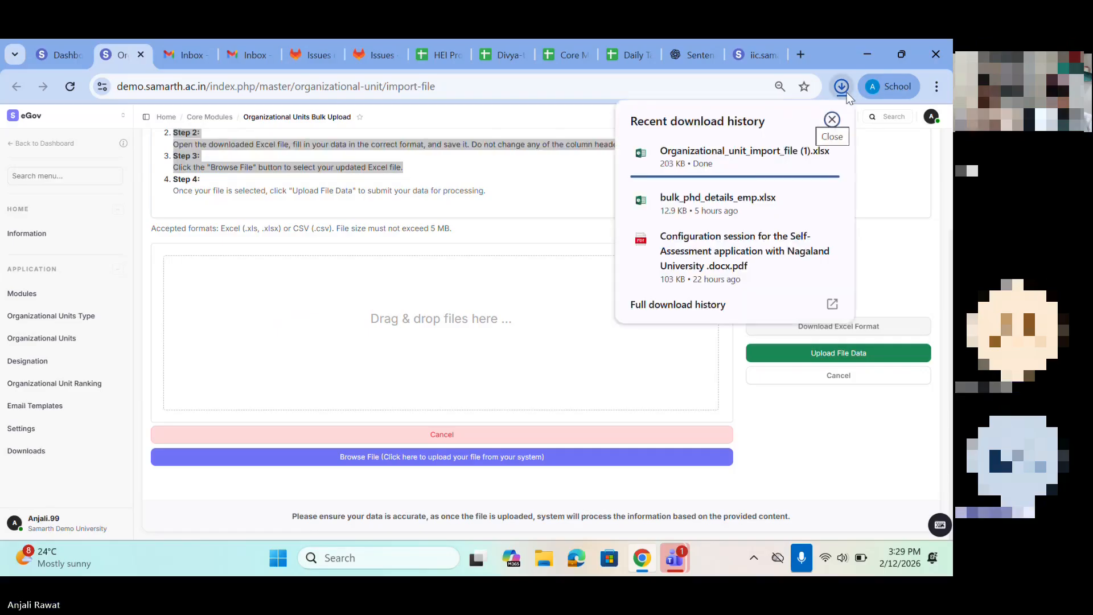
left_click(710, 166)
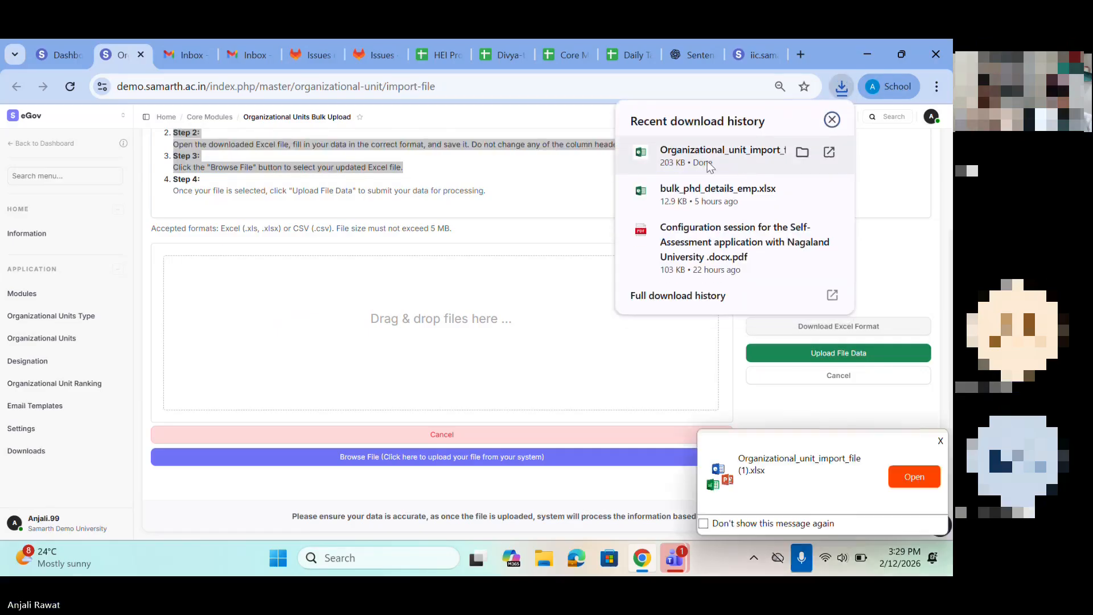
left_click(910, 483)
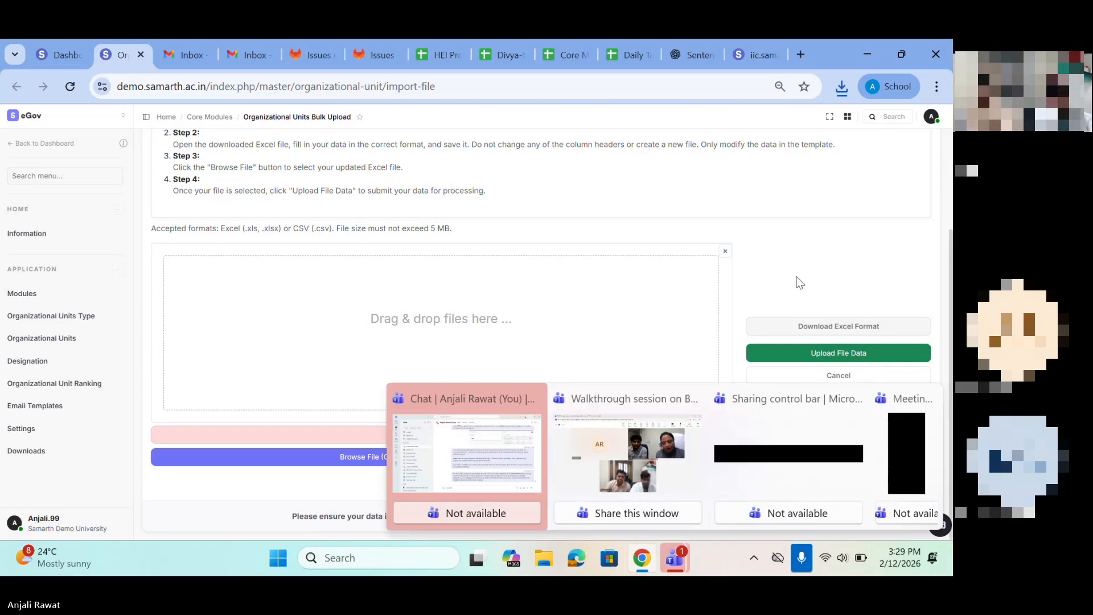
left_click(842, 88)
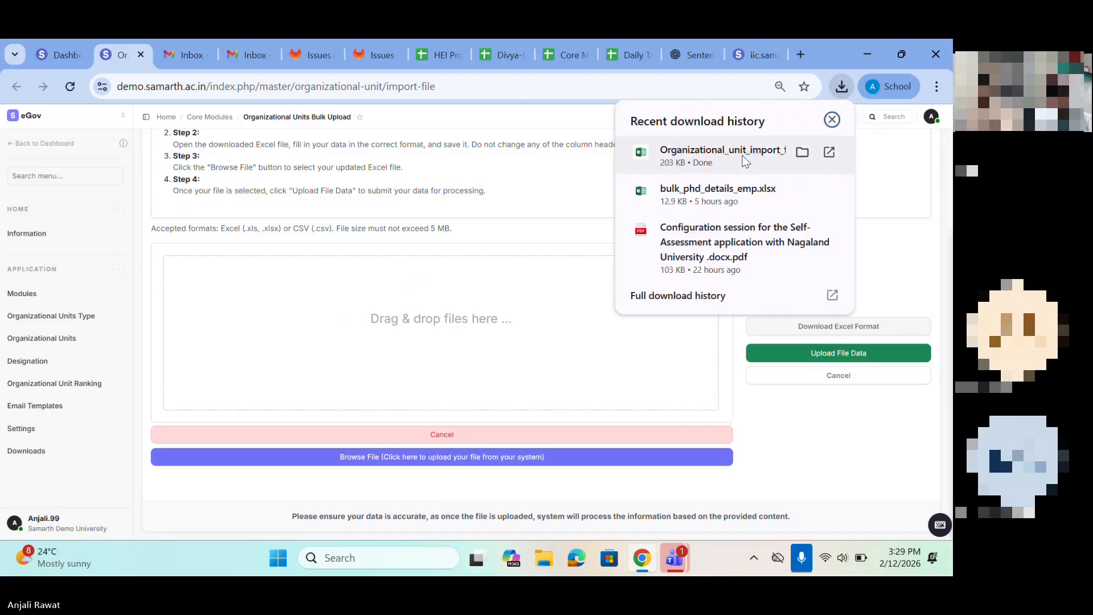
left_click(745, 162)
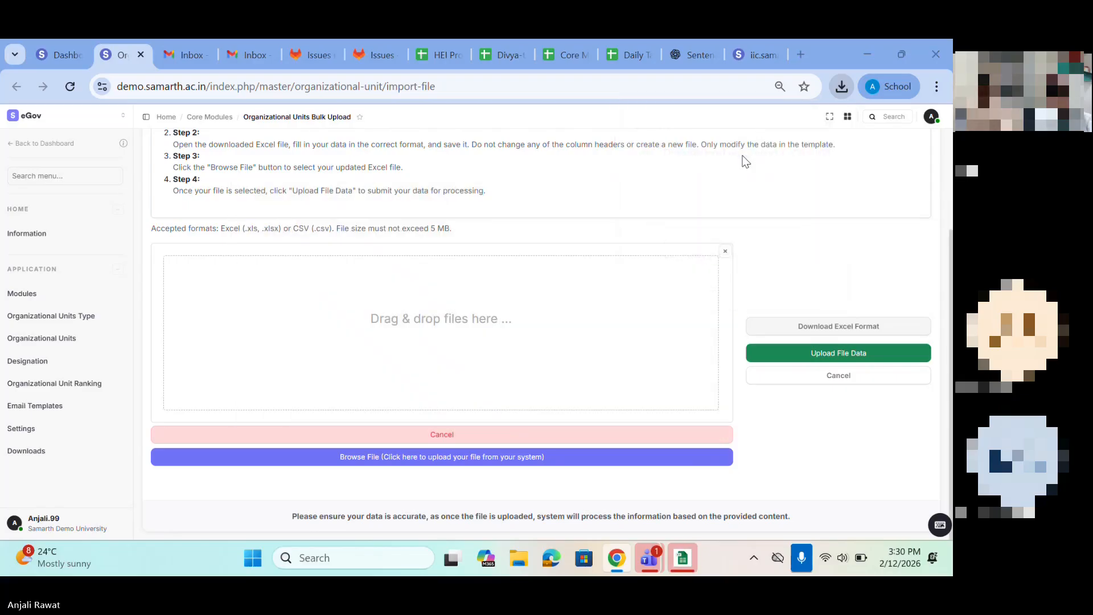
left_click(687, 561)
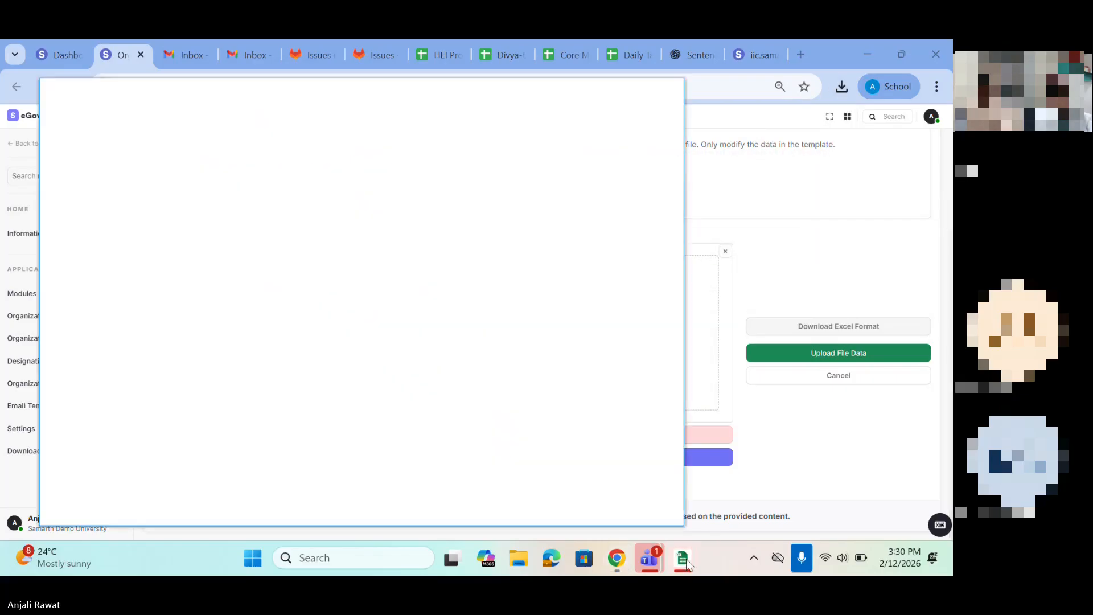
left_click(635, 92)
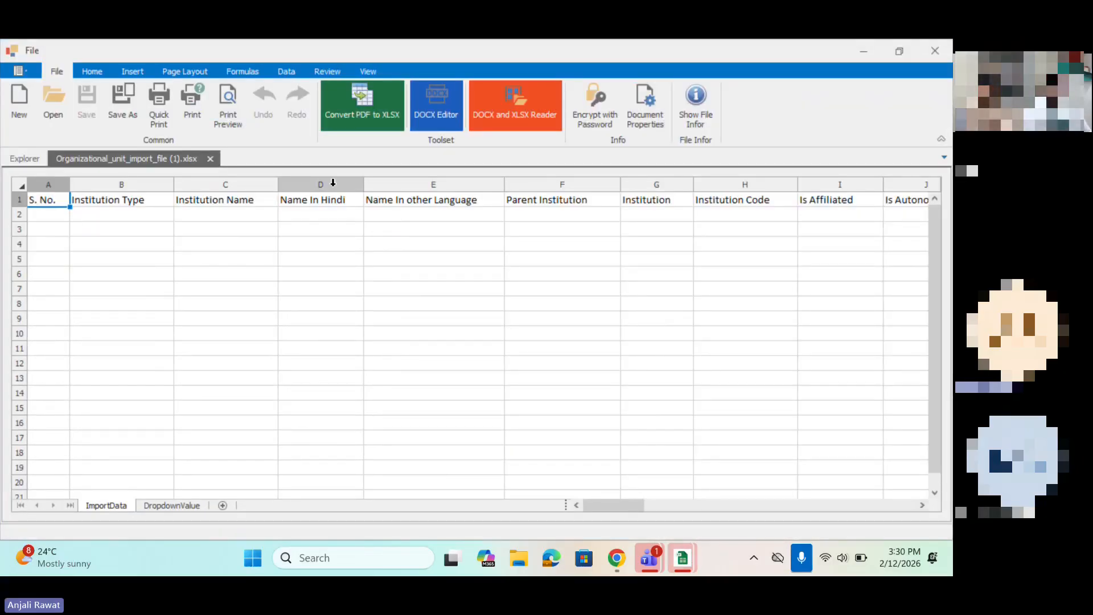
Step: Look through the Institution Type options available for the first data row of the import sheet
left_click(42, 217)
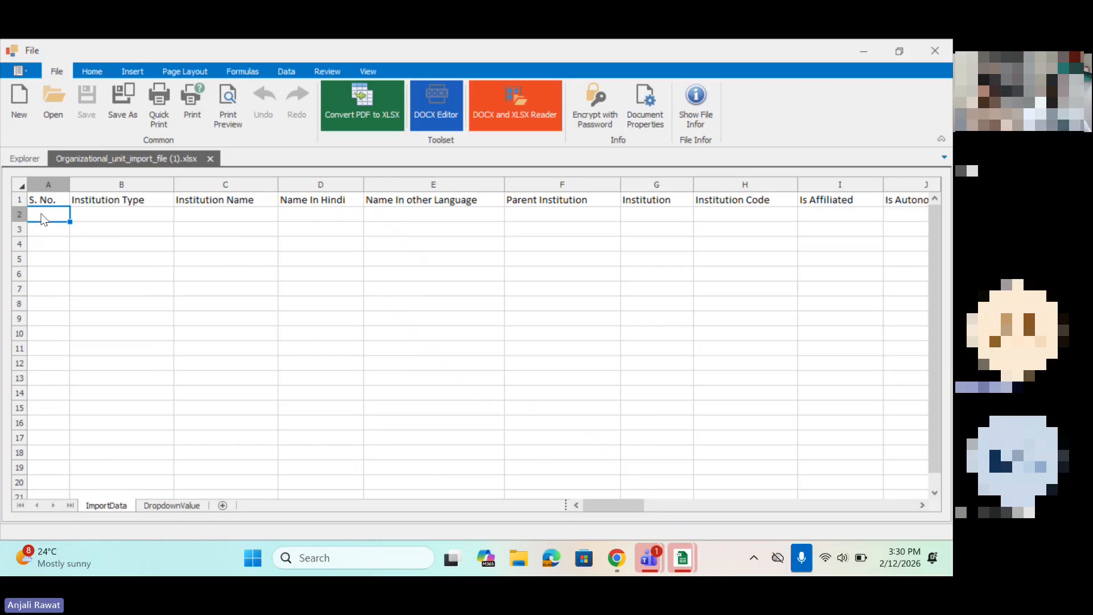
left_click(128, 211)
left_click(180, 214)
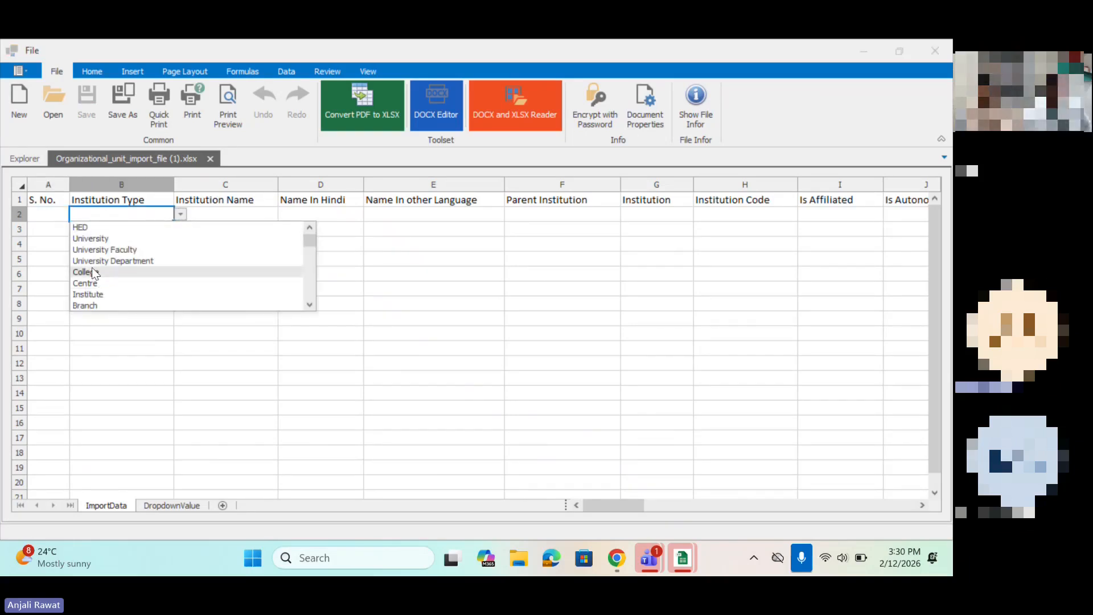
scroll(91, 268, "down", 10)
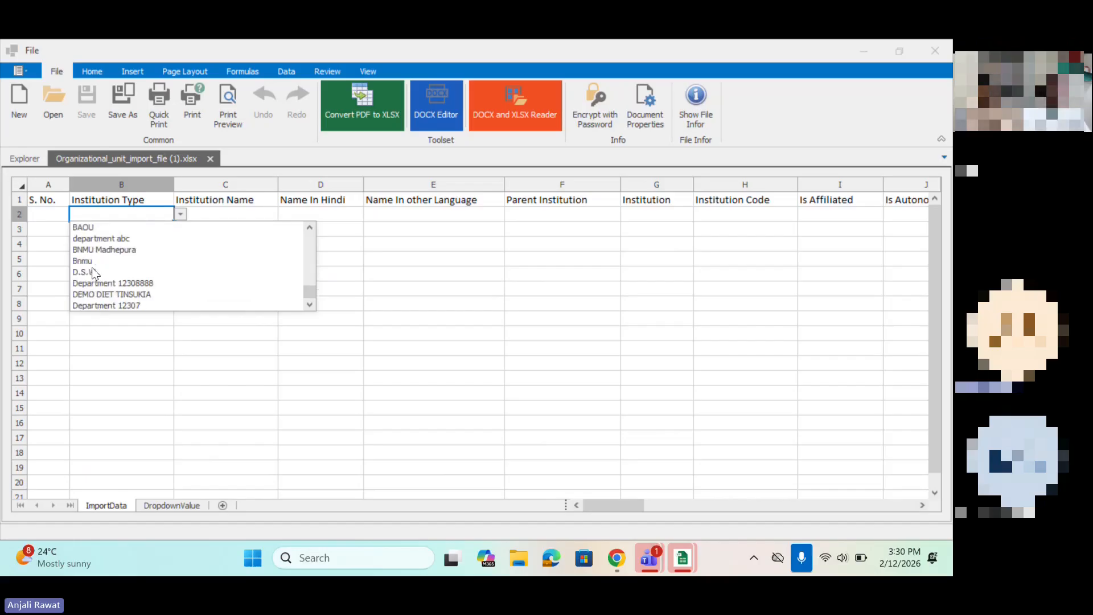
scroll(91, 268, "up", 10)
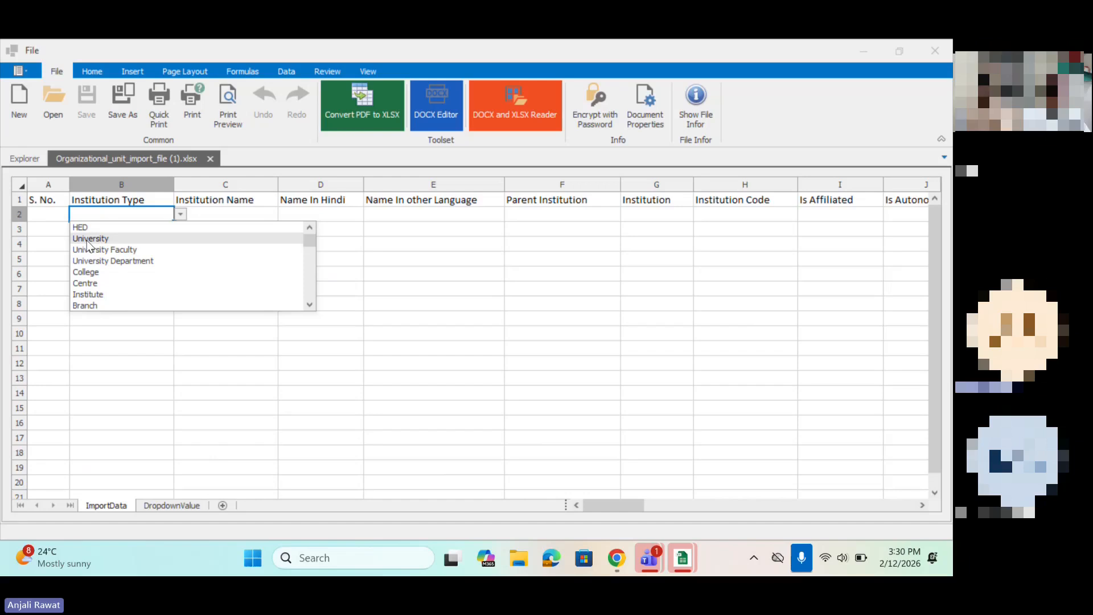
left_click(198, 213)
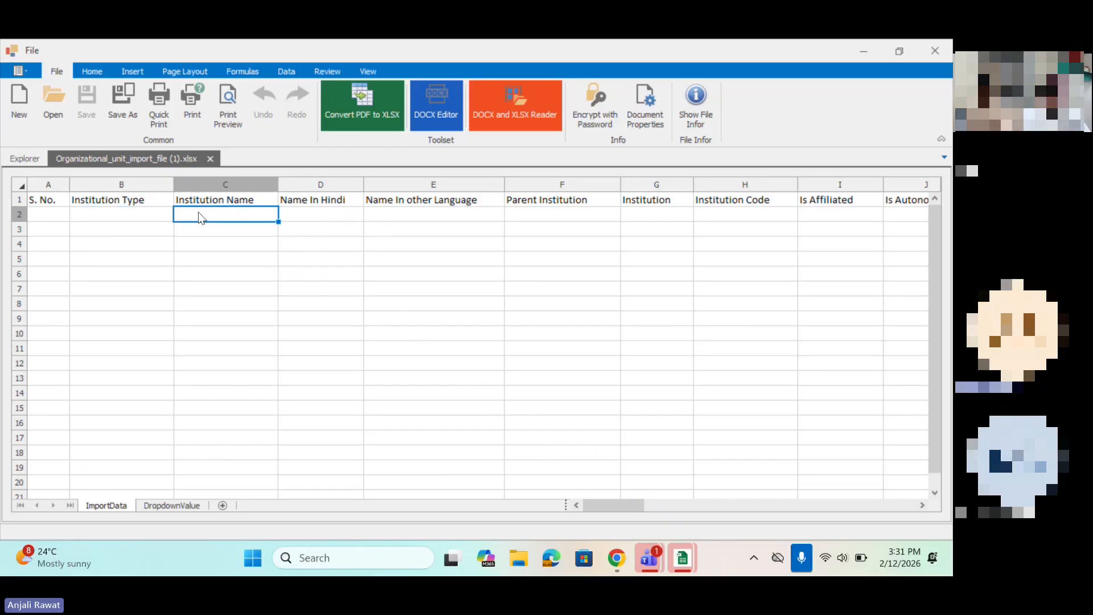
Step: Set the Institution Type in row 2 to University Faculty
left_click(110, 215)
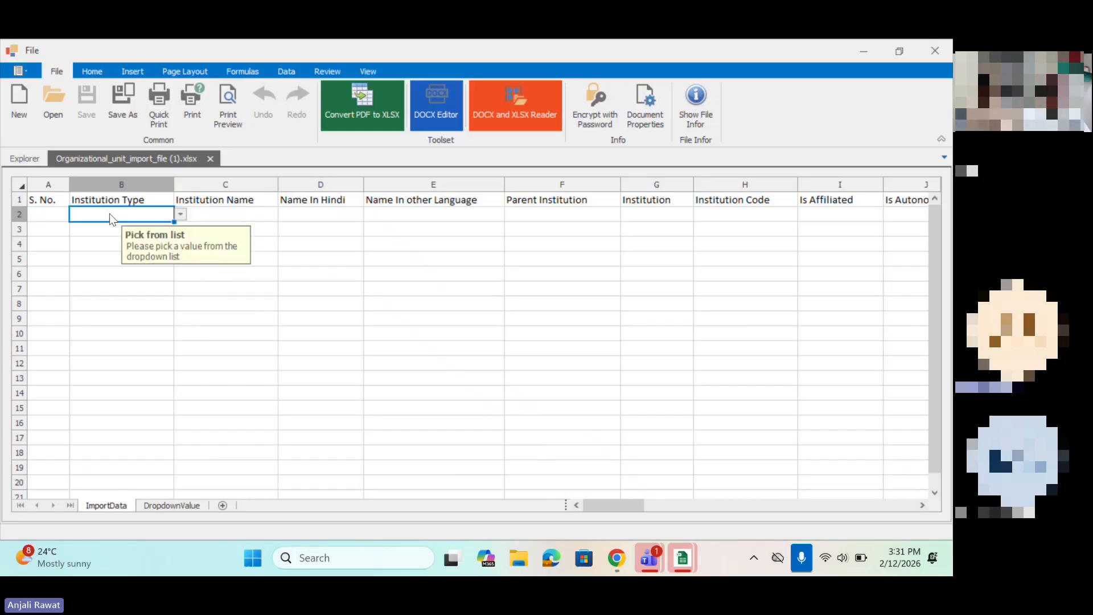
left_click(180, 214)
scroll(105, 270, "down", 10)
scroll(105, 273, "down", 2)
scroll(105, 272, "up", 8)
scroll(105, 272, "down", 5)
scroll(106, 272, "up", 5)
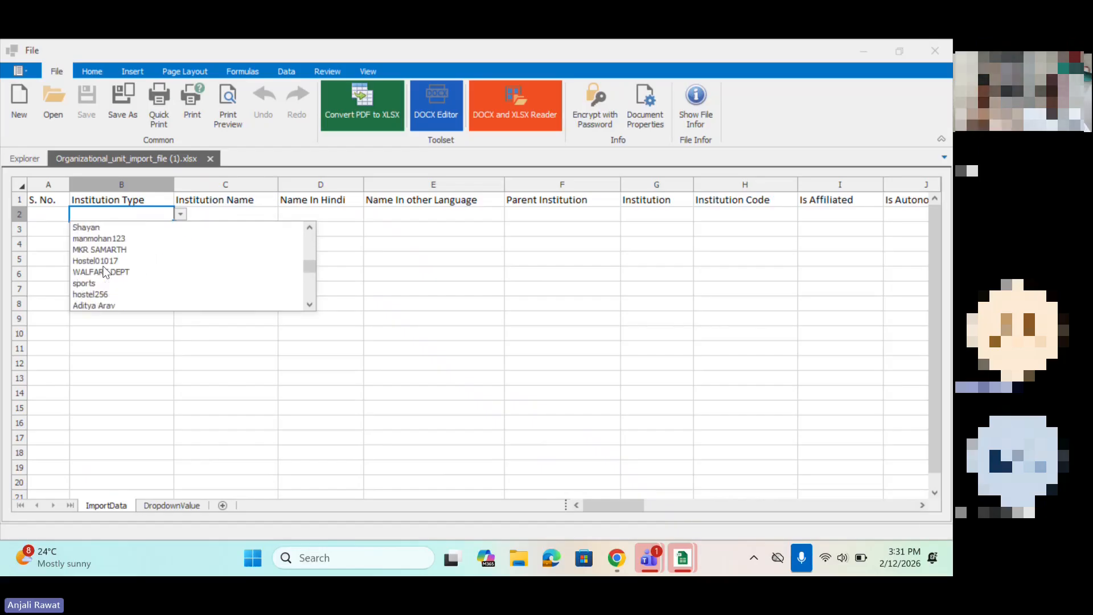
scroll(104, 267, "up", 3)
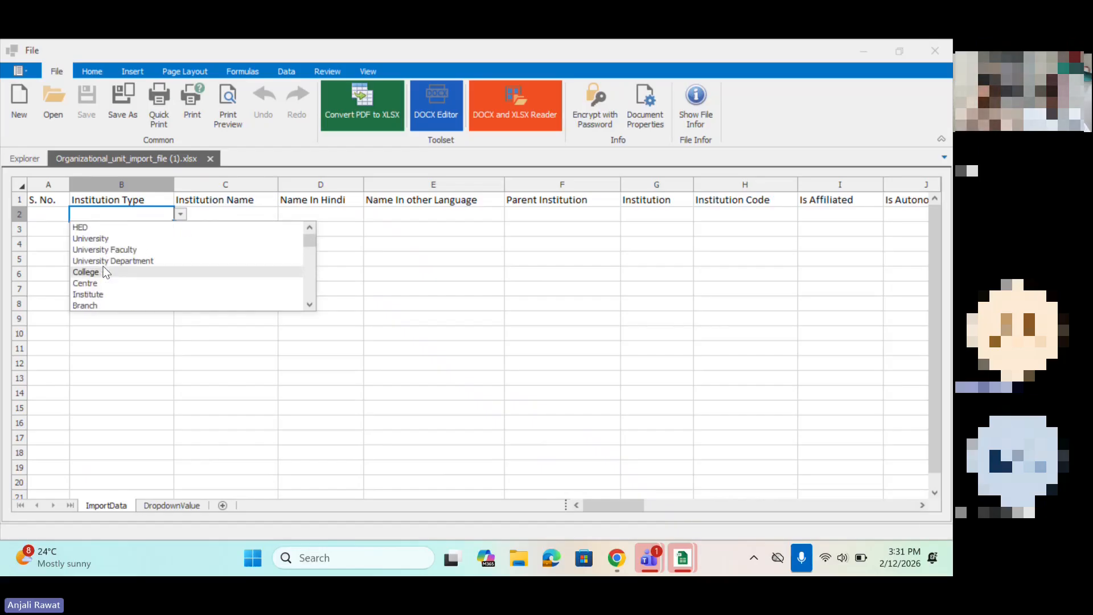
left_click(87, 249)
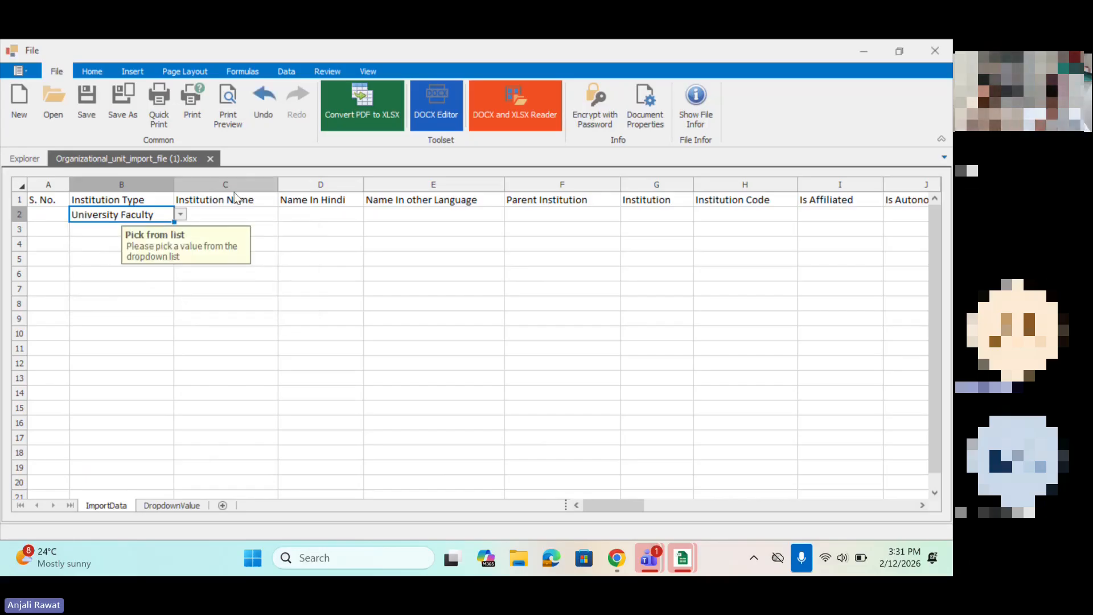
Step: Set both the Parent Institution and the Institution in row 2 to Nagaland Du
left_click(220, 213)
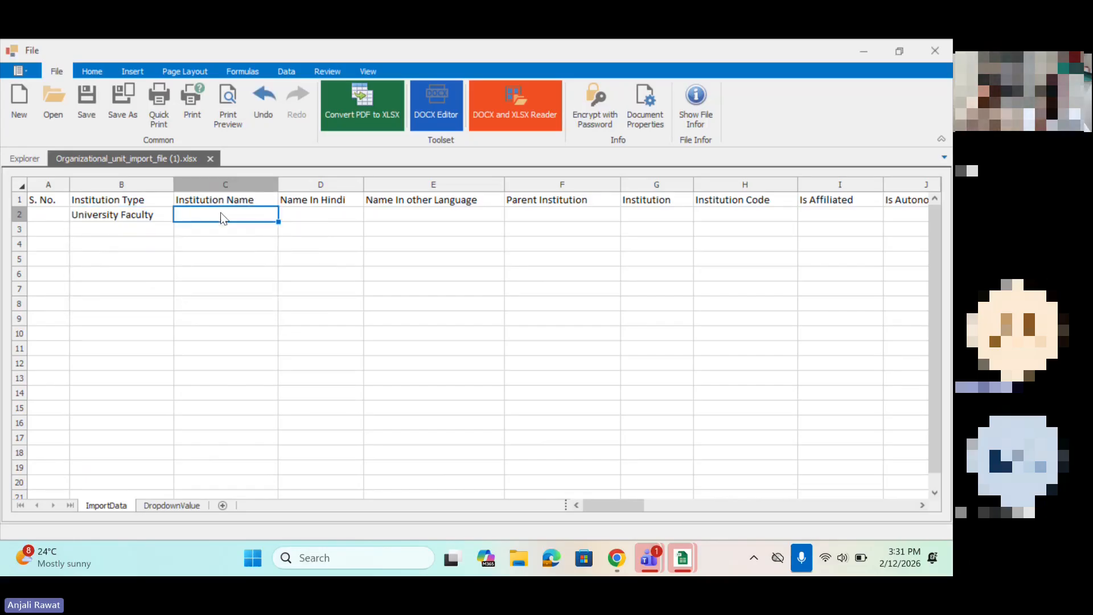
left_click(291, 217)
left_click(388, 224)
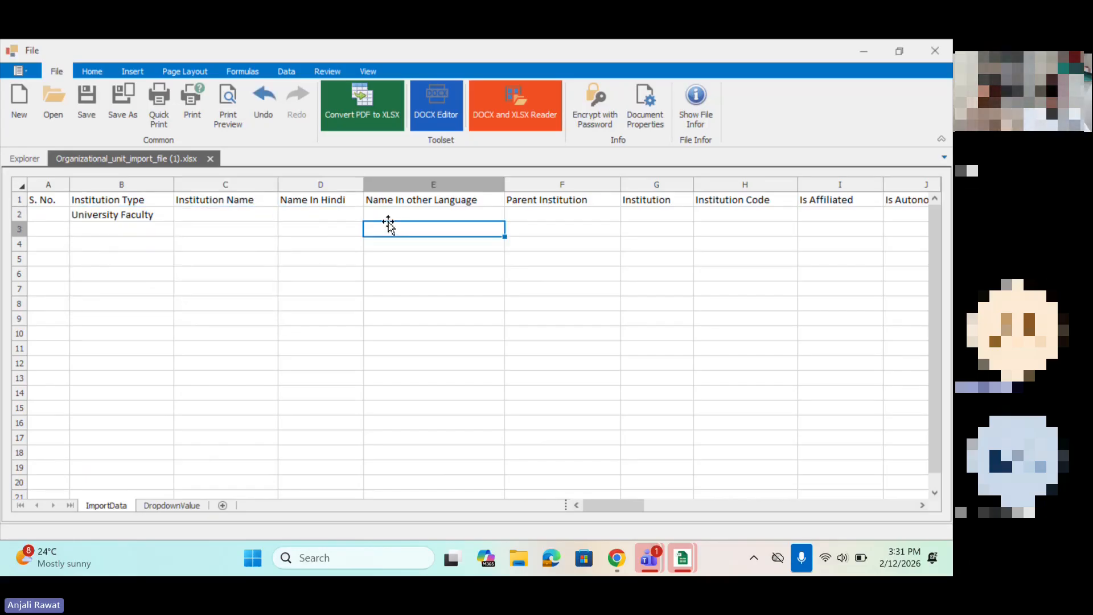
left_click(536, 219)
left_click(627, 215)
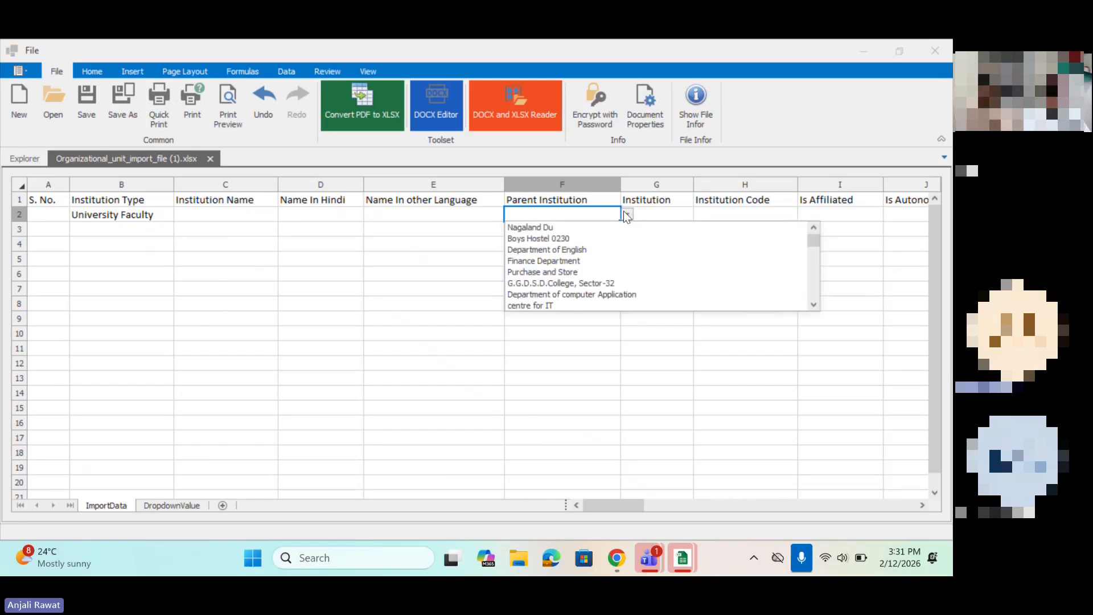
left_click(551, 229)
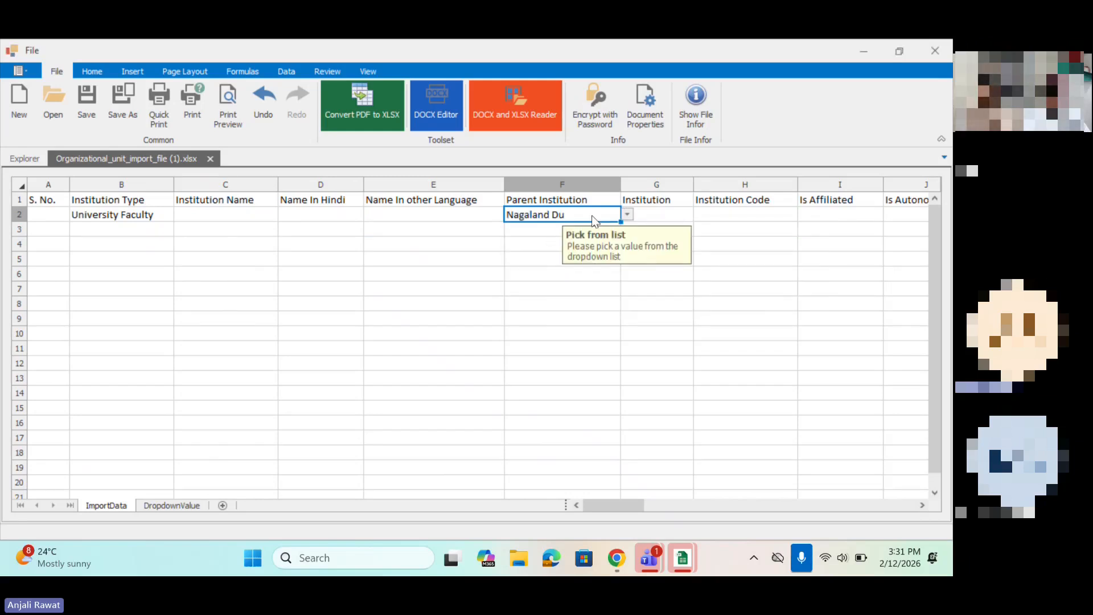
left_click(660, 212)
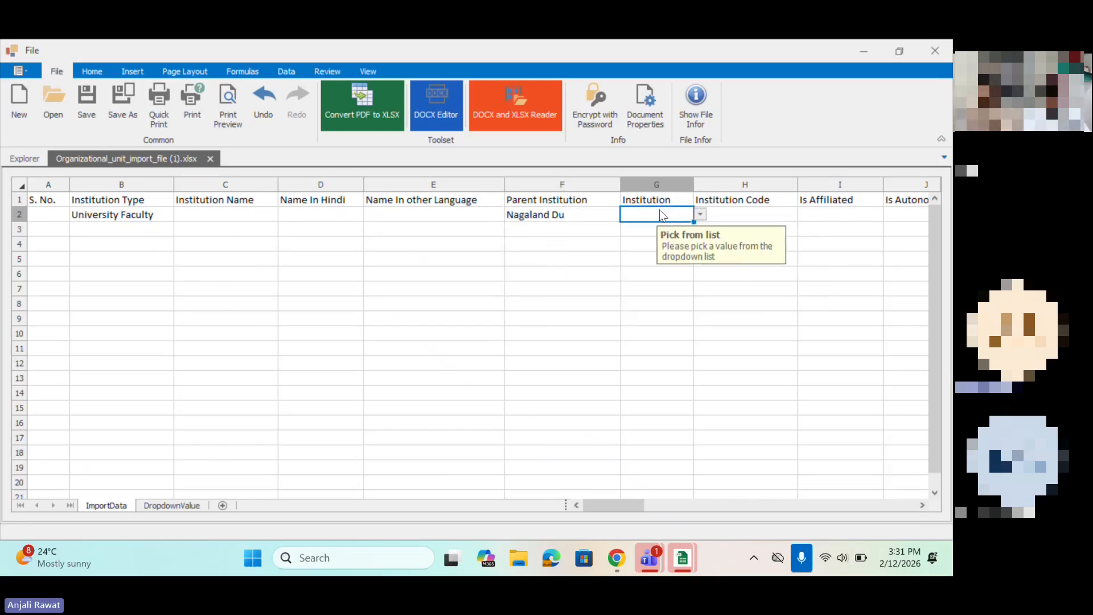
left_click(705, 217)
left_click(771, 228)
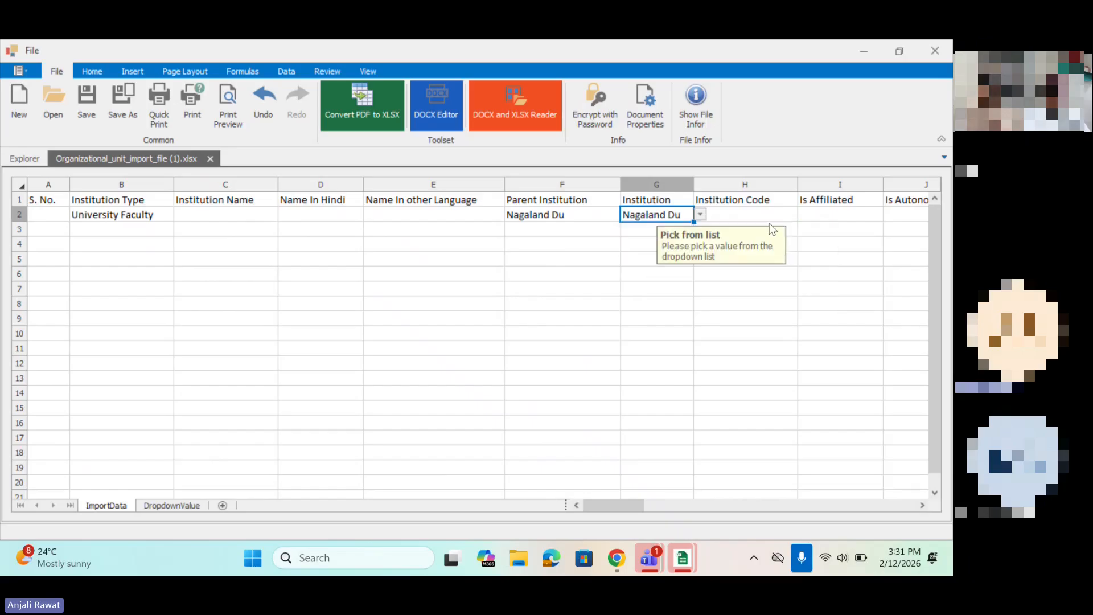
Step: Set Is Affiliated and Is Autonomous to NO for the row 2 entry
scroll(772, 228, "right", 1)
left_click(697, 220)
scroll(695, 220, "right", 1)
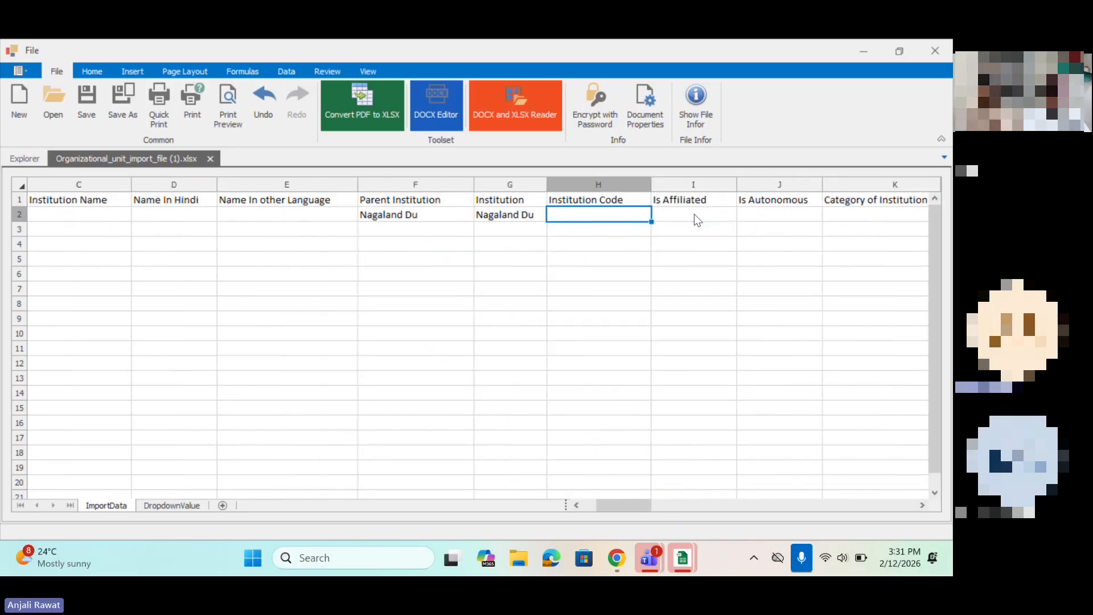
scroll(695, 219, "left", 2)
scroll(695, 219, "right", 2)
left_click(699, 217)
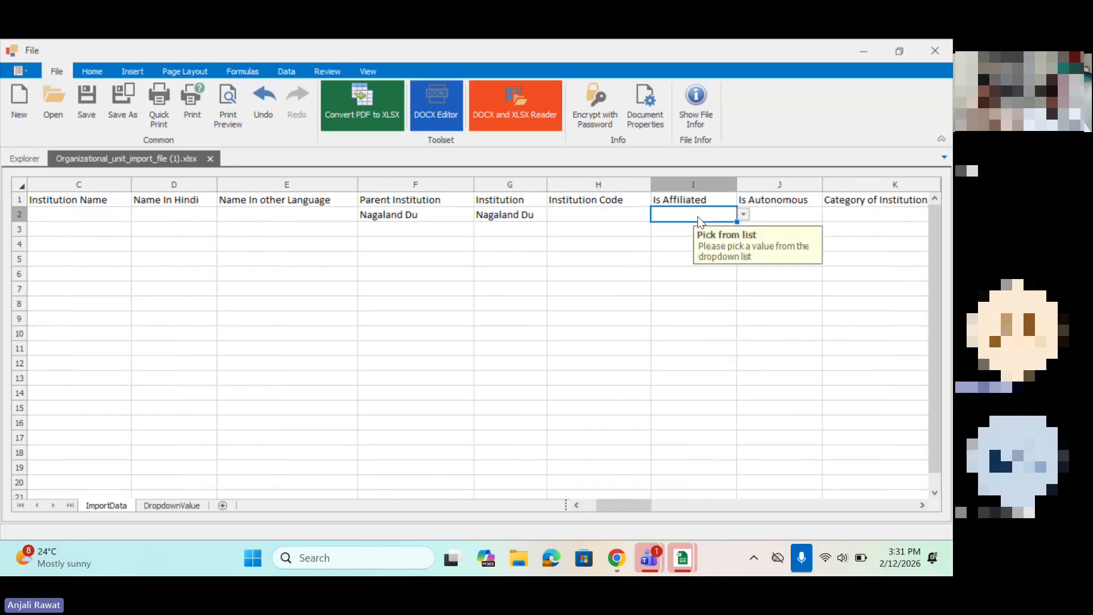
left_click(743, 214)
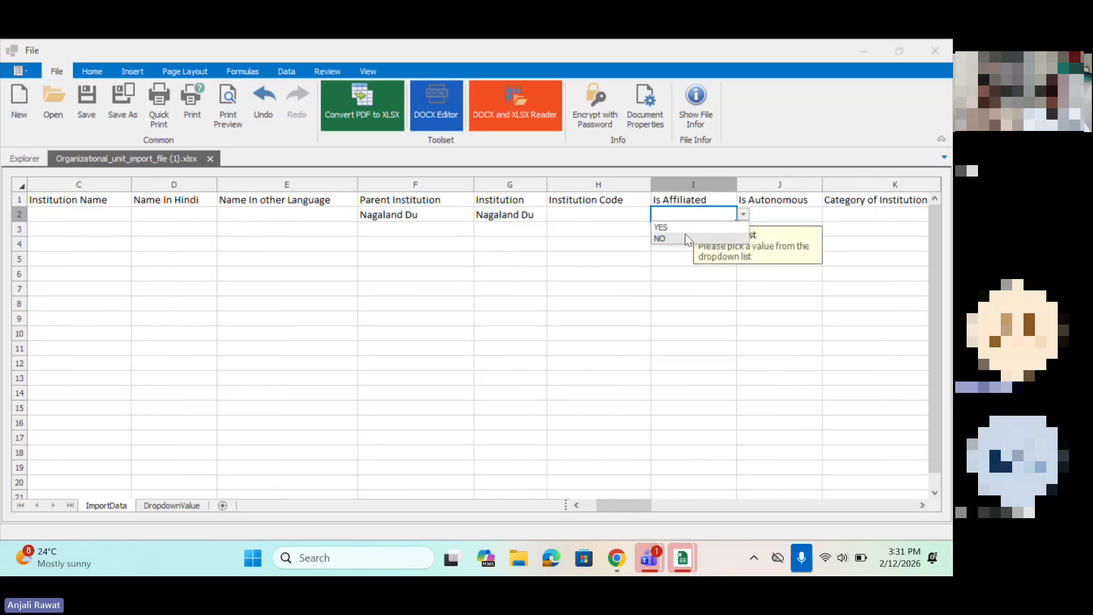
left_click(685, 233)
left_click(811, 214)
left_click(830, 214)
left_click(749, 238)
Step: Go through the row 2 fields from Category of Institution and Sub-type to Specialization, Management and Government Category
scroll(798, 300, "right", 5)
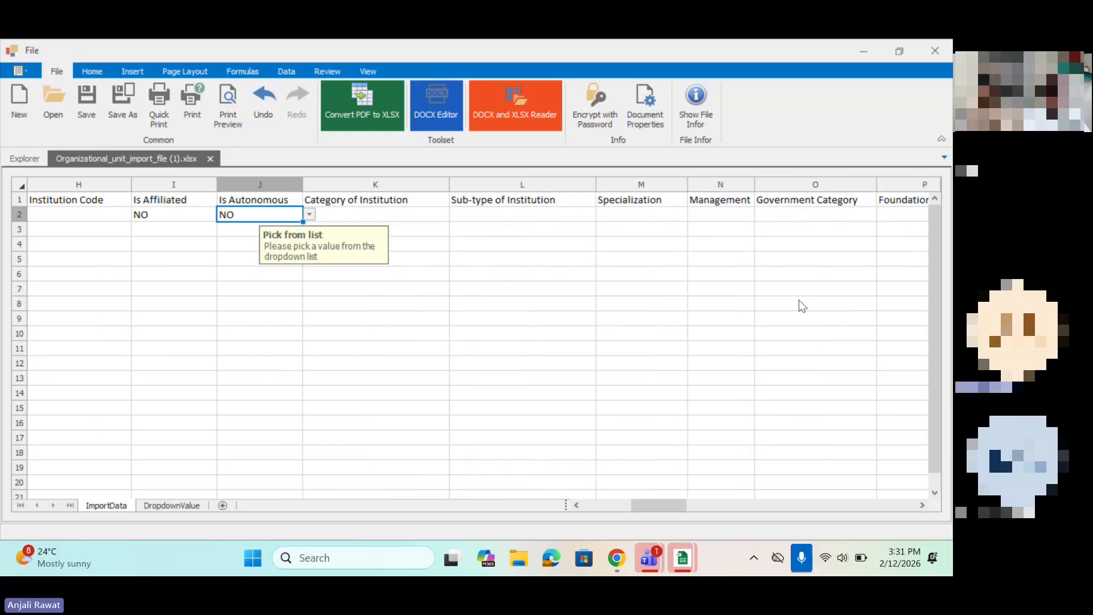
left_click(429, 221)
left_click(538, 217)
scroll(539, 216, "right", 3)
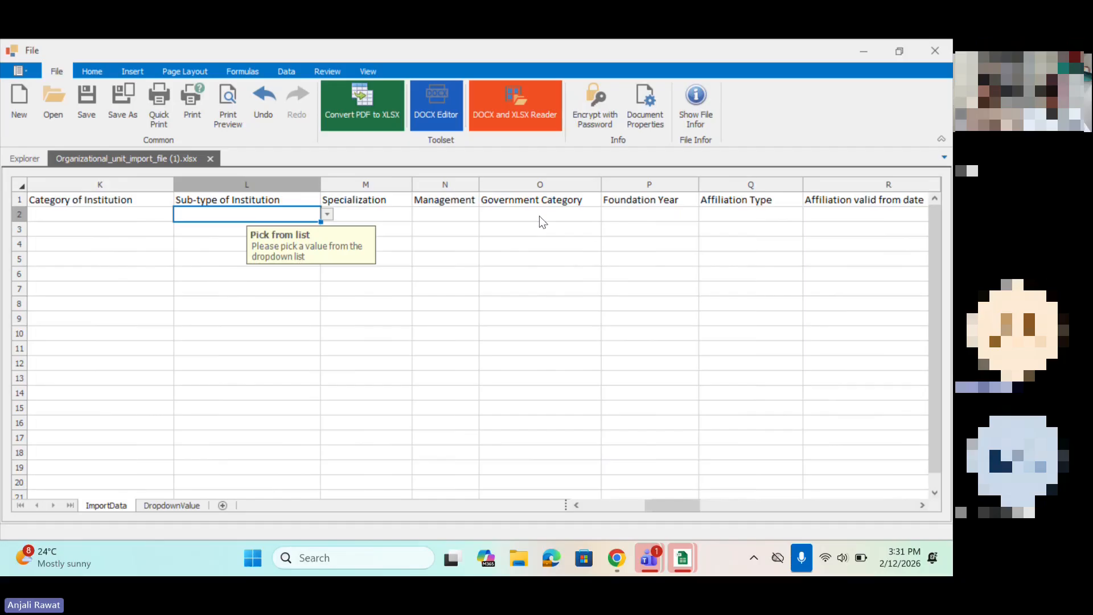
scroll(539, 216, "right", 3)
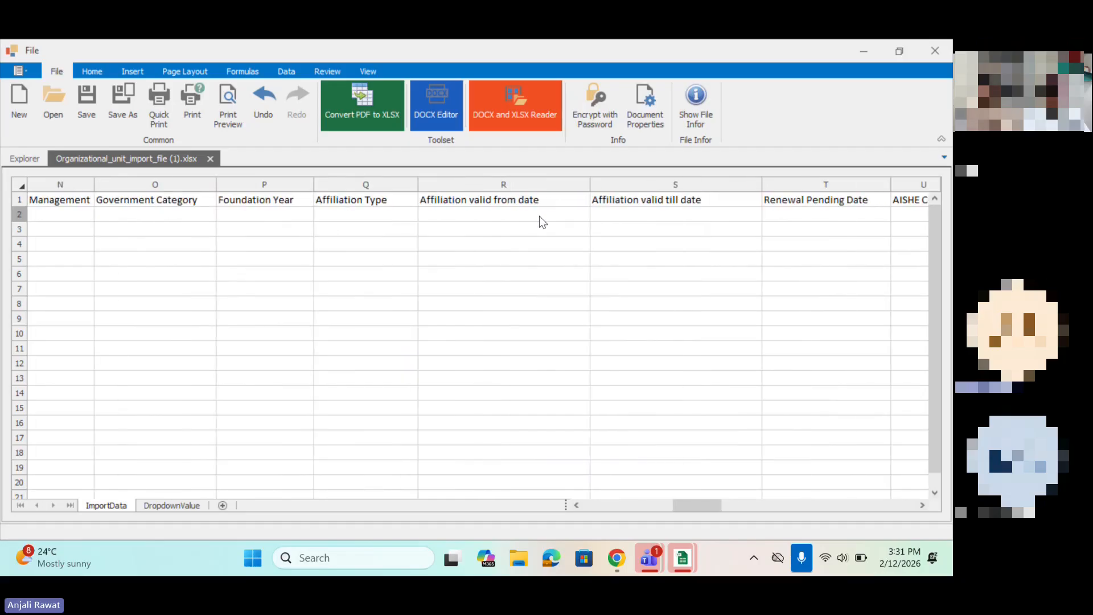
scroll(539, 216, "left", 5)
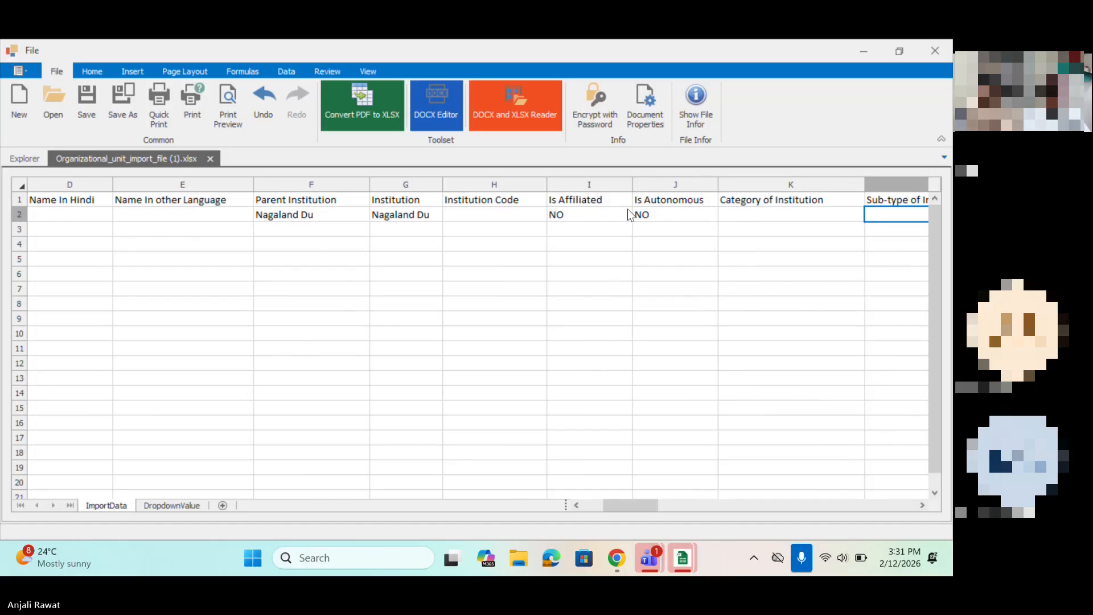
left_click(743, 218)
scroll(742, 218, "right", 3)
left_click(537, 221)
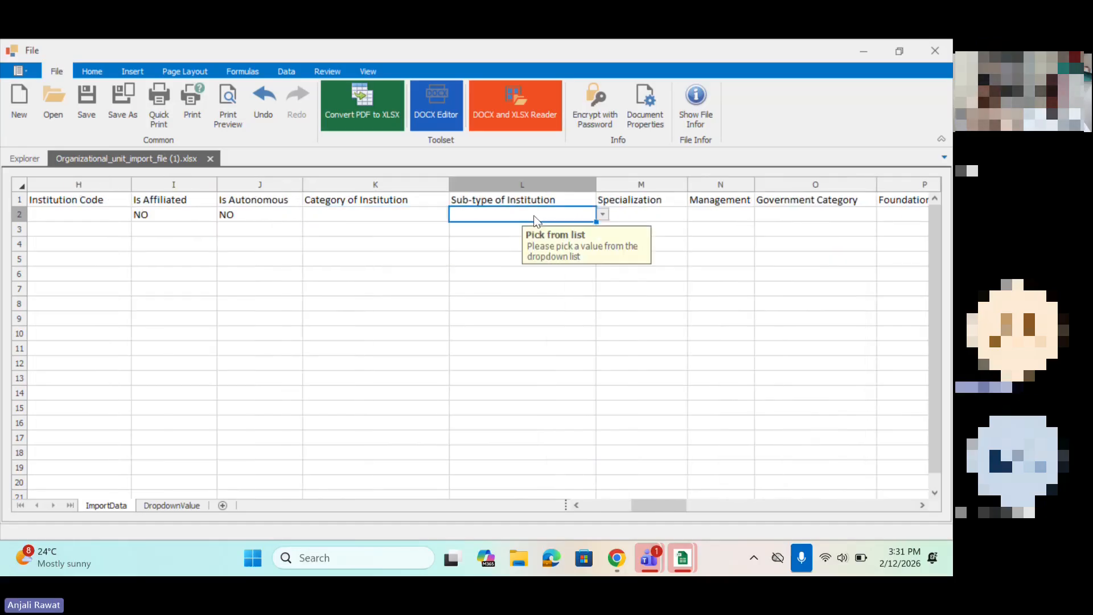
left_click(643, 214)
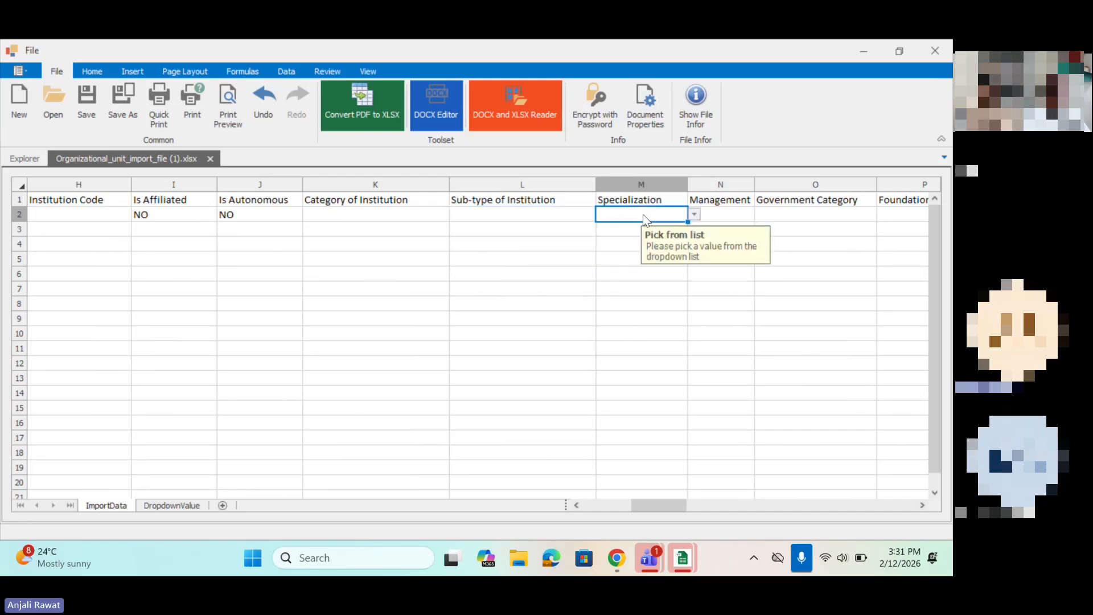
left_click(711, 220)
left_click(813, 224)
scroll(813, 225, "right", 3)
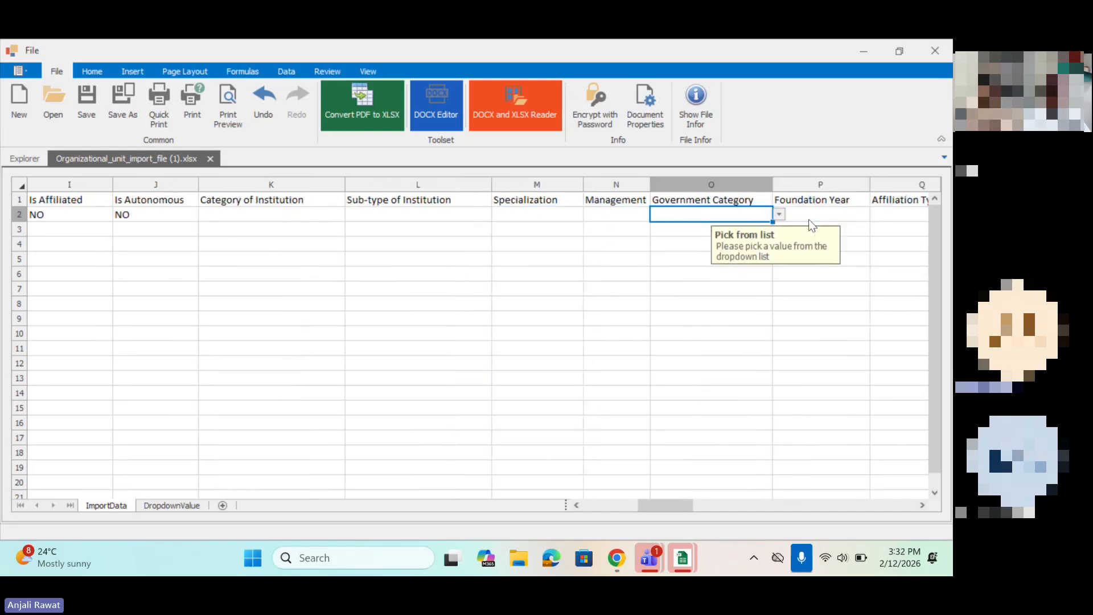
Step: Go through the row 2 fields from Foundation Year and the affiliation dates to AISHE CODE and NAAC Accreditation
left_click(690, 215)
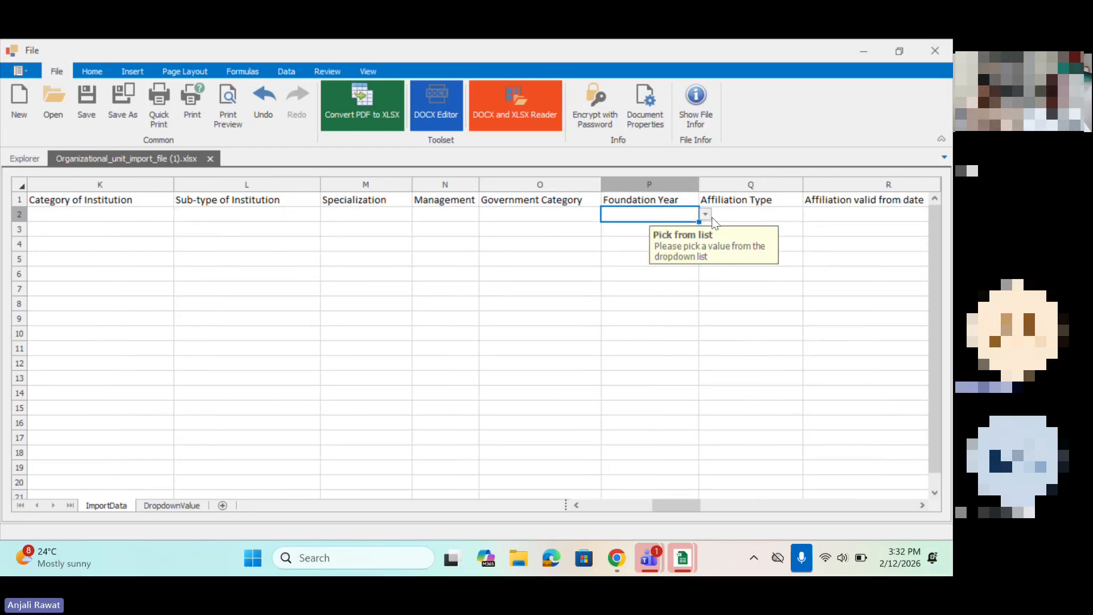
left_click(712, 215)
scroll(840, 211, "right", 2)
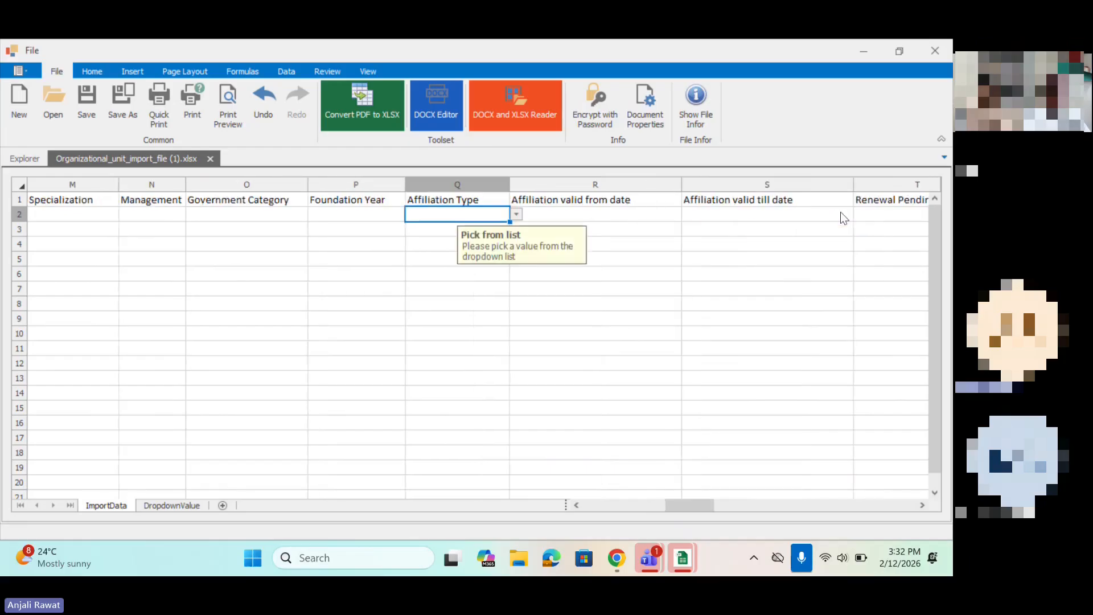
left_click(665, 214)
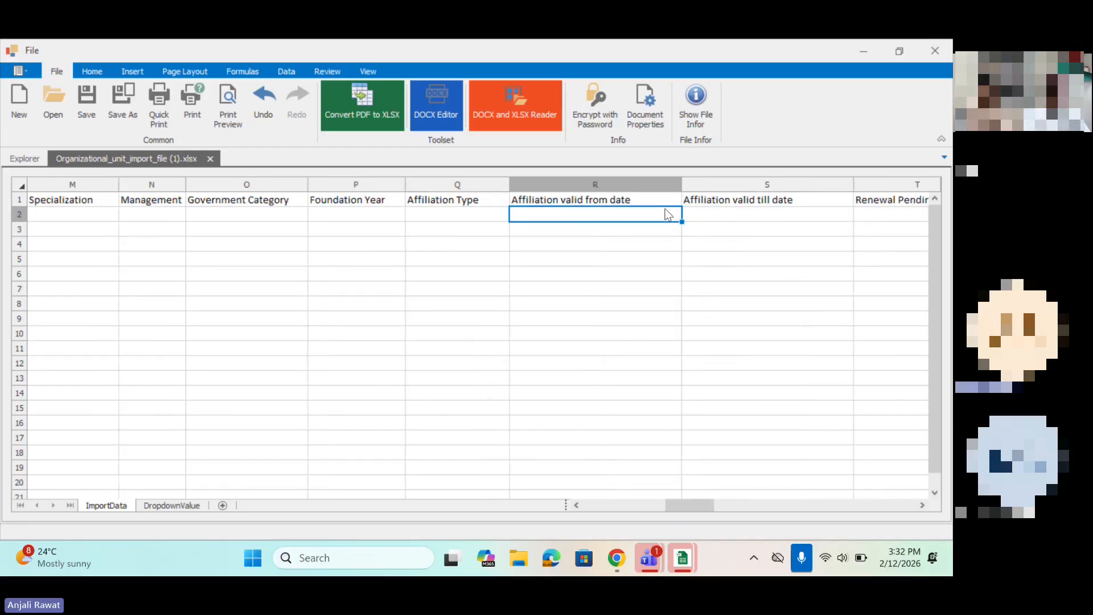
left_click(766, 216)
scroll(766, 216, "right", 4)
left_click(567, 216)
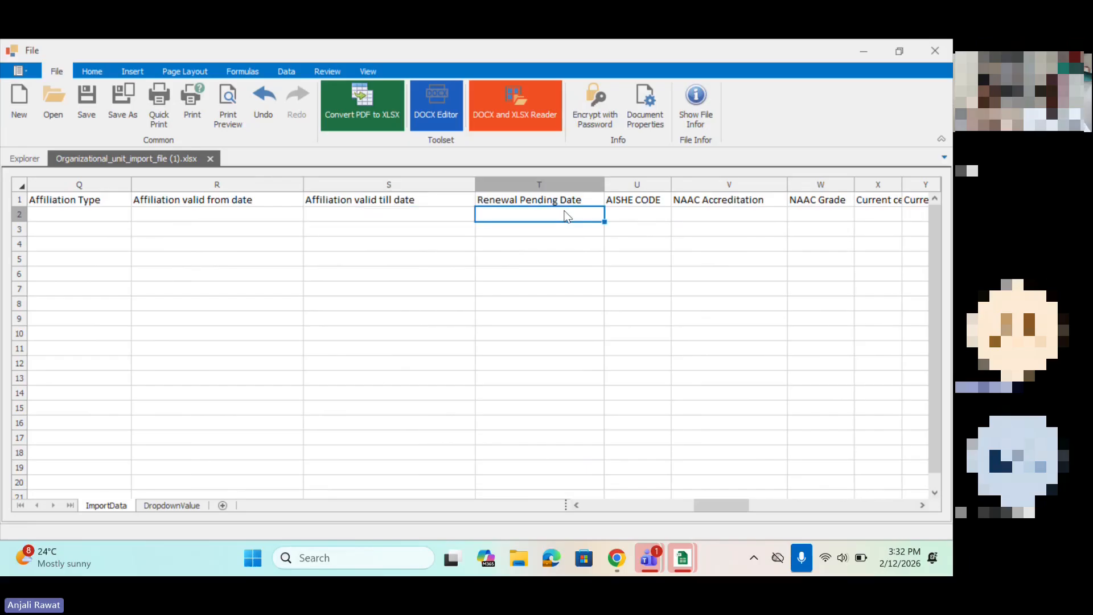
left_click(647, 215)
left_click(727, 216)
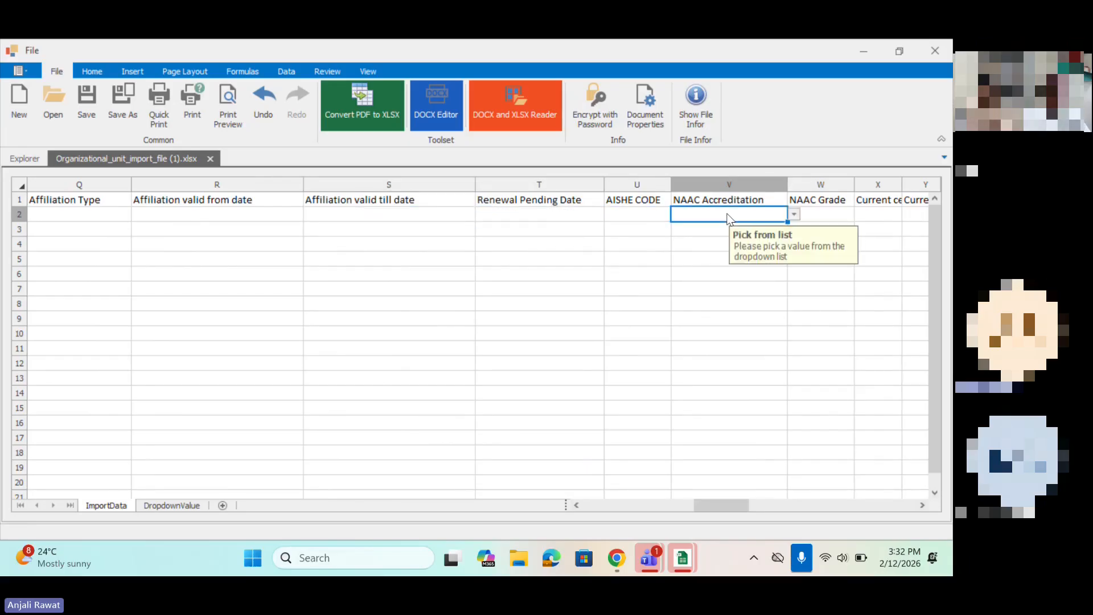
scroll(727, 218, "right", 4)
Step: Widen columns Y and Z for the current NAAC cycle and accreditation date, then select the NIRF Rank heading
left_click(296, 200)
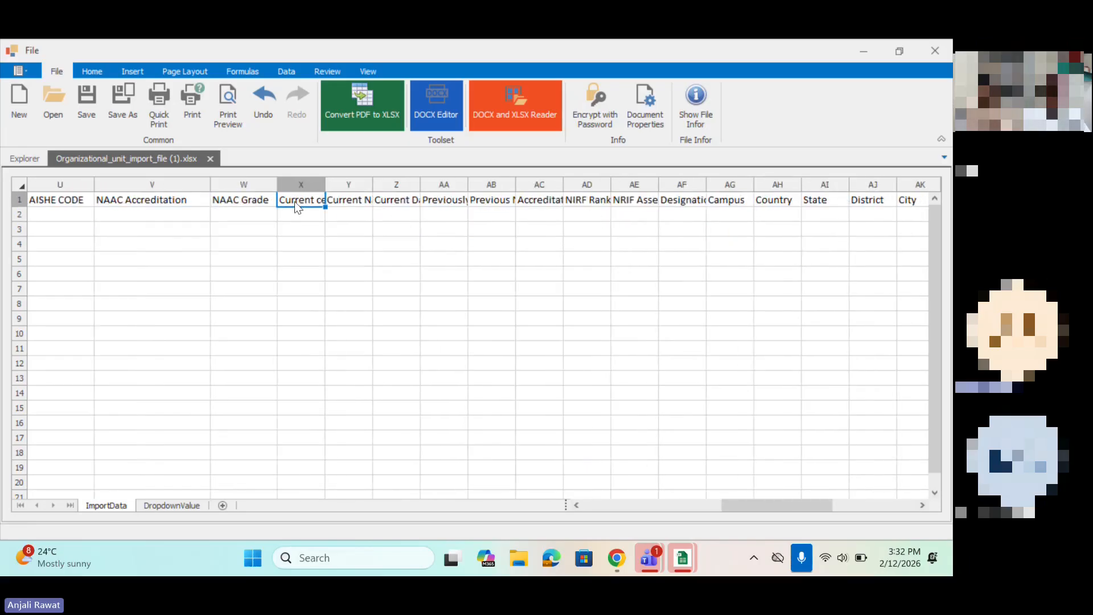
left_click(338, 212)
left_click_drag(372, 183, 507, 181)
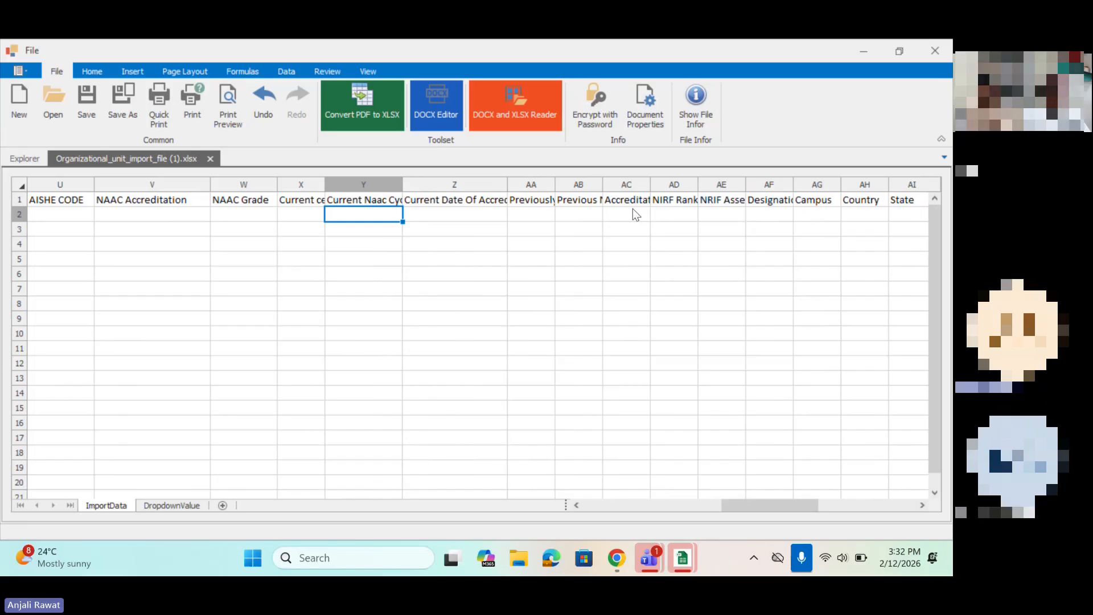
left_click(674, 203)
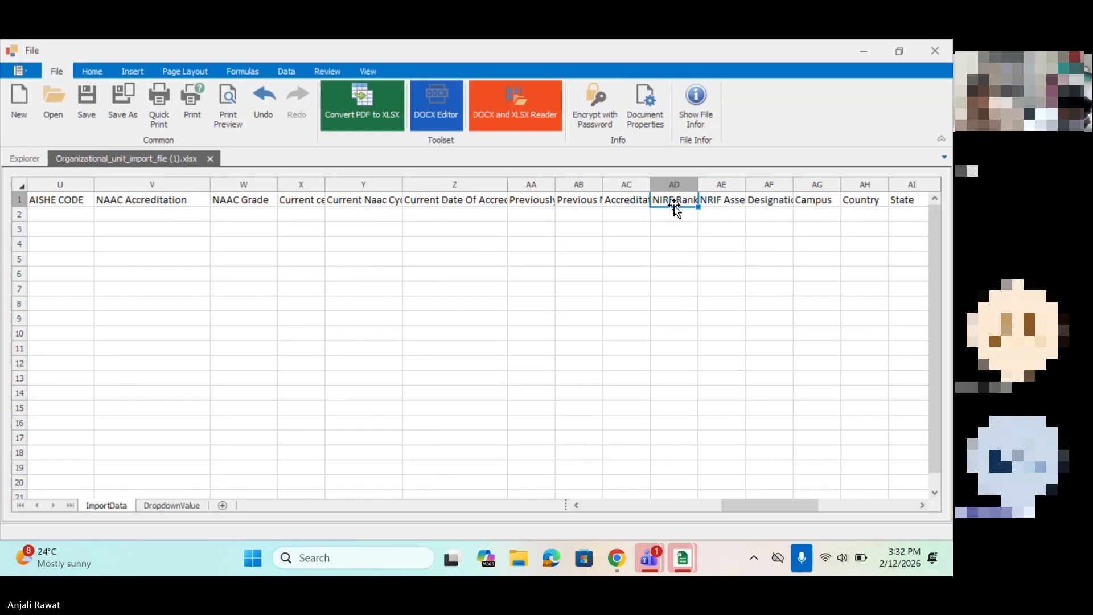
Step: Lower the system volume to 46
key("XF86AudioLowerVolume")
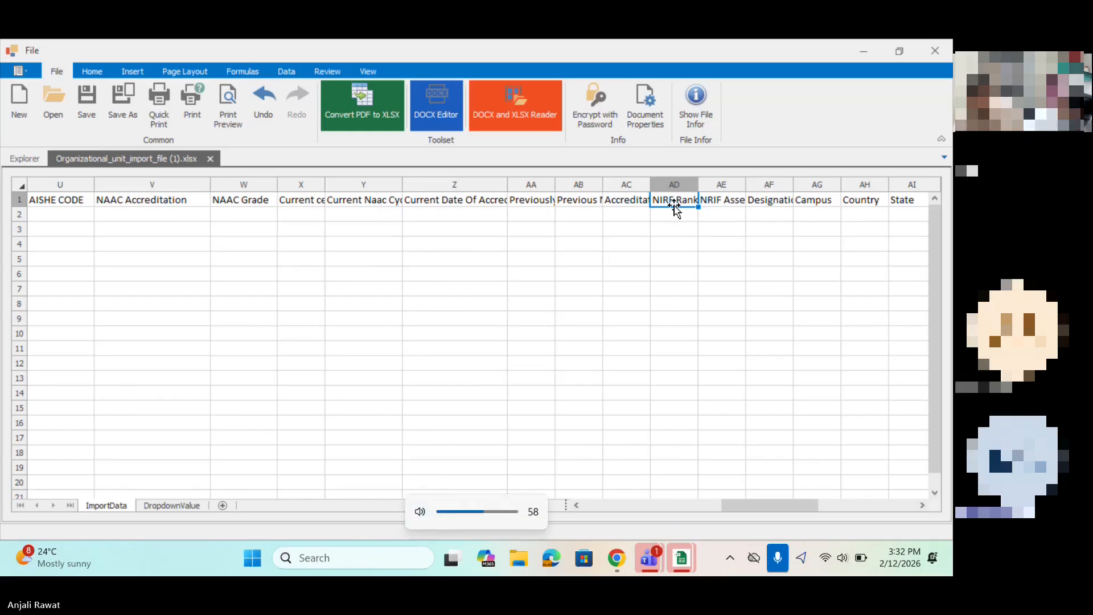
key("XF86AudioLowerVolume")
key("XF86AudioLowerVolume")
key("XF86AudioLowerVolume")
key("XF86AudioLowerVolume")
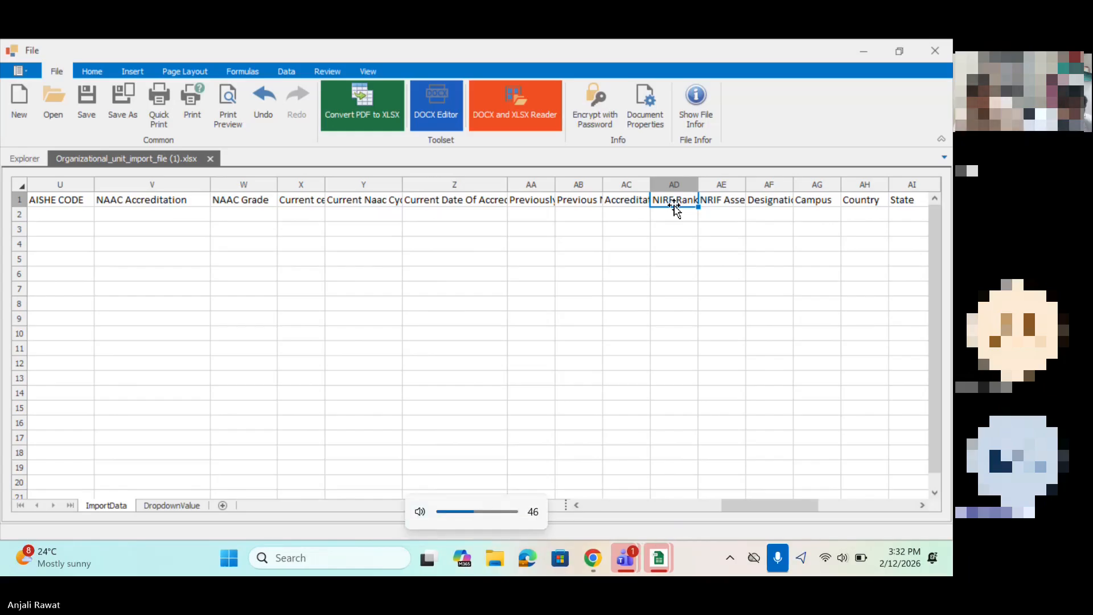
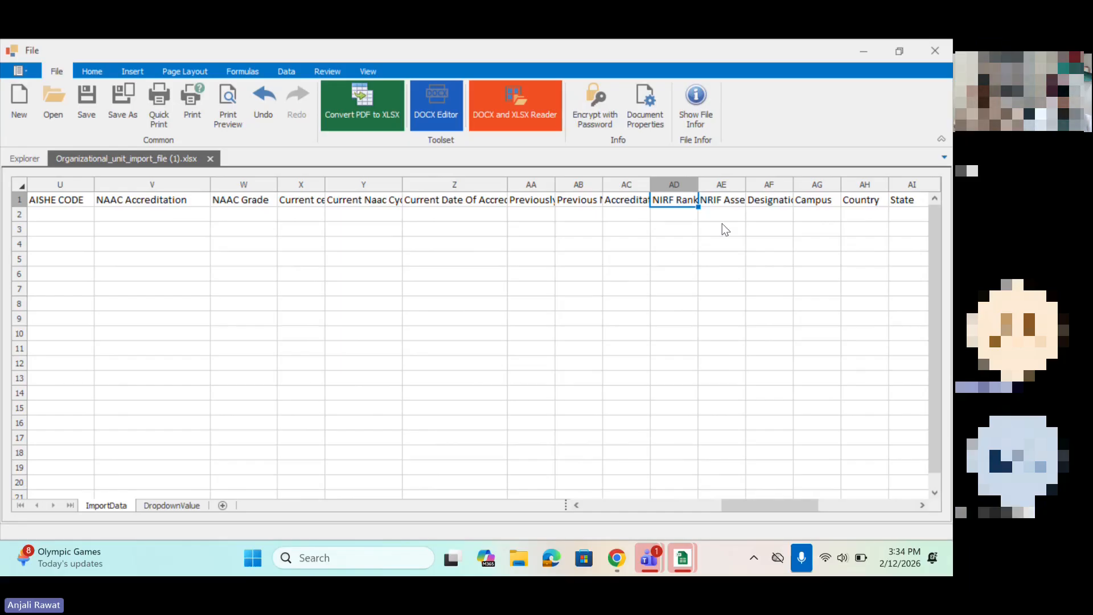
Step: Widen the Designation column AF and set its row 2 value to None
scroll(715, 227, "right", 2)
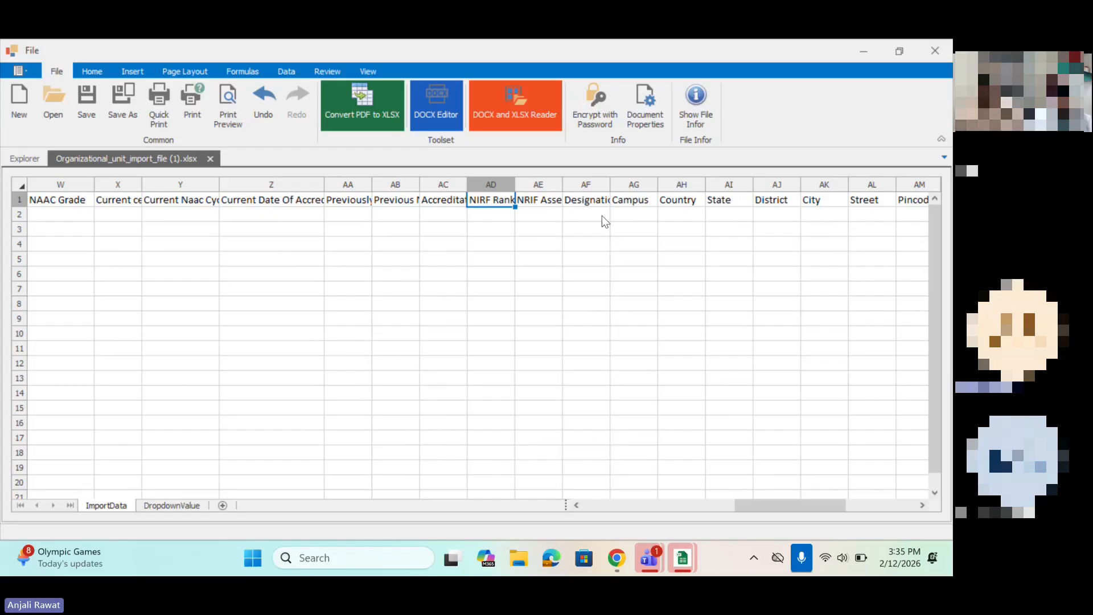
left_click(505, 216)
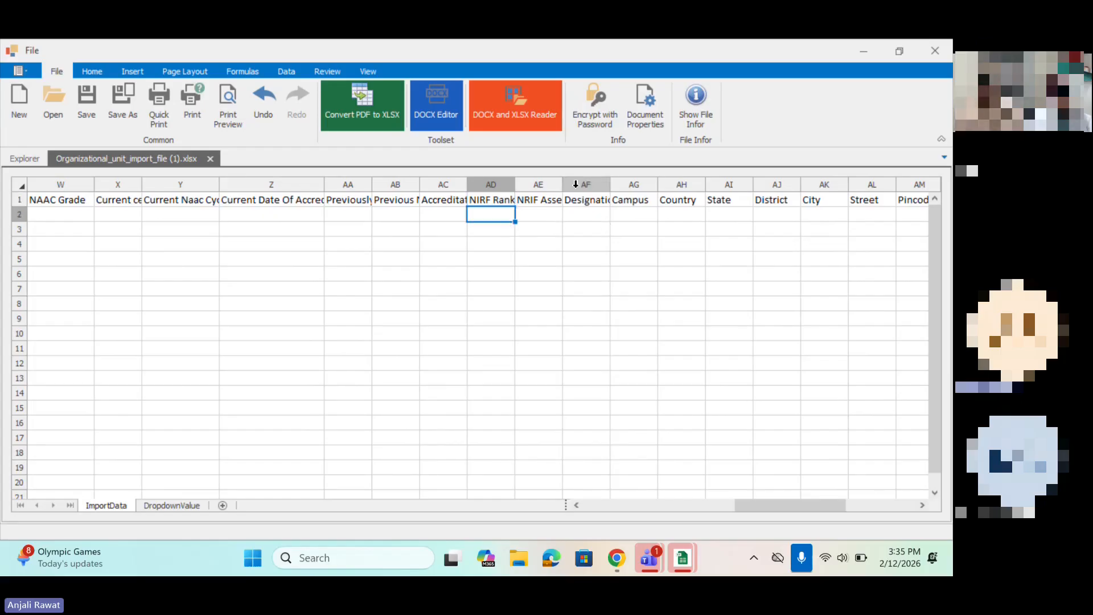
left_click(537, 186)
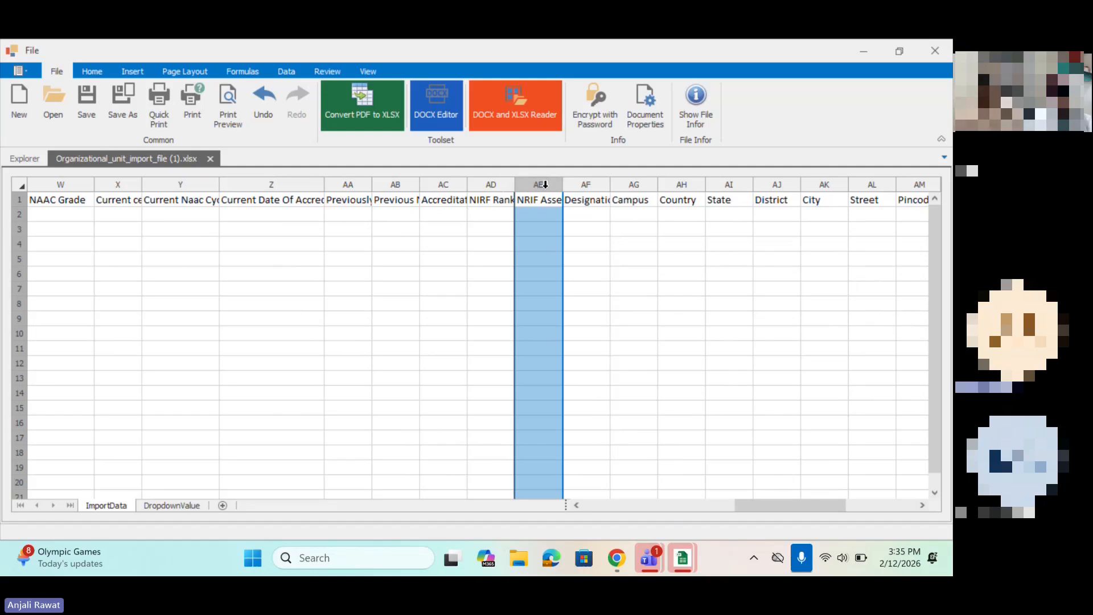
left_click(577, 219)
left_click_drag(610, 178, 634, 180)
left_click(640, 213)
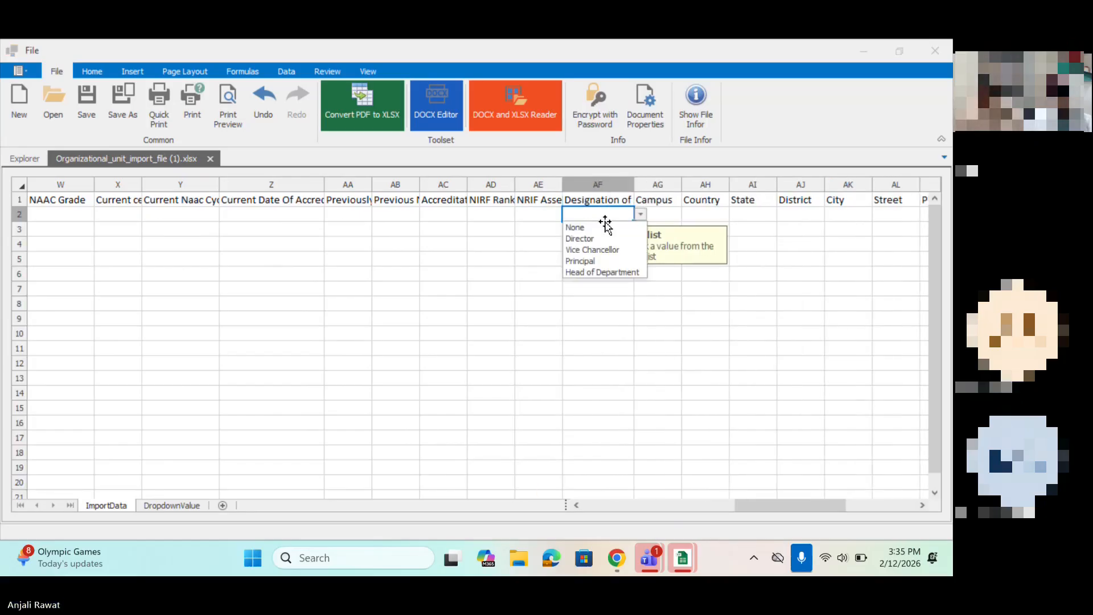
left_click(578, 227)
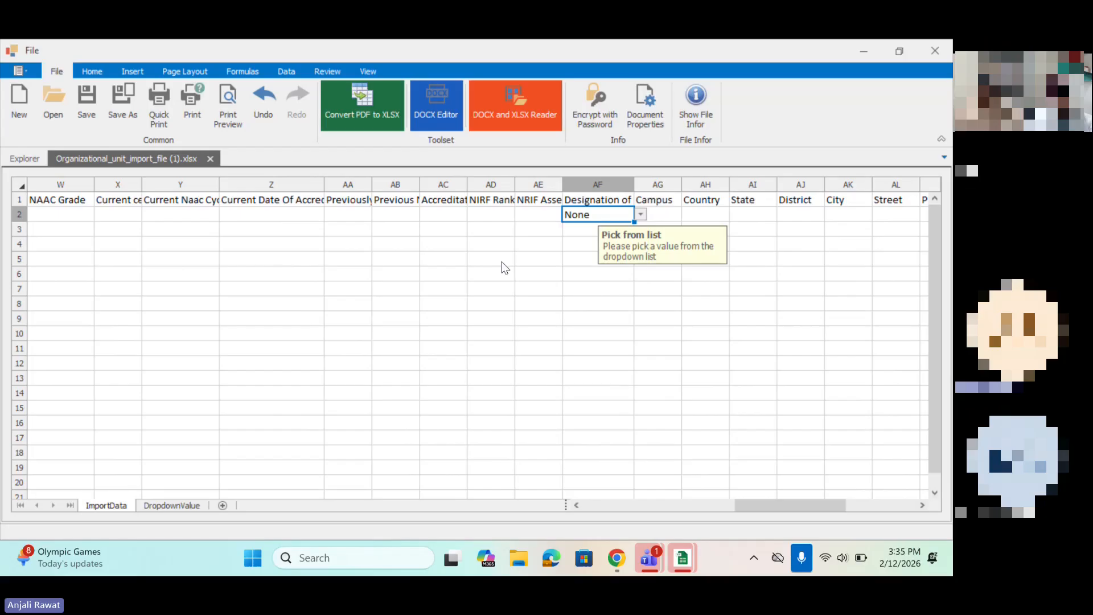
Step: Go from the row 2 Campus field to Name of the Principal/In-charge and widen that column to show its full heading
left_click(659, 214)
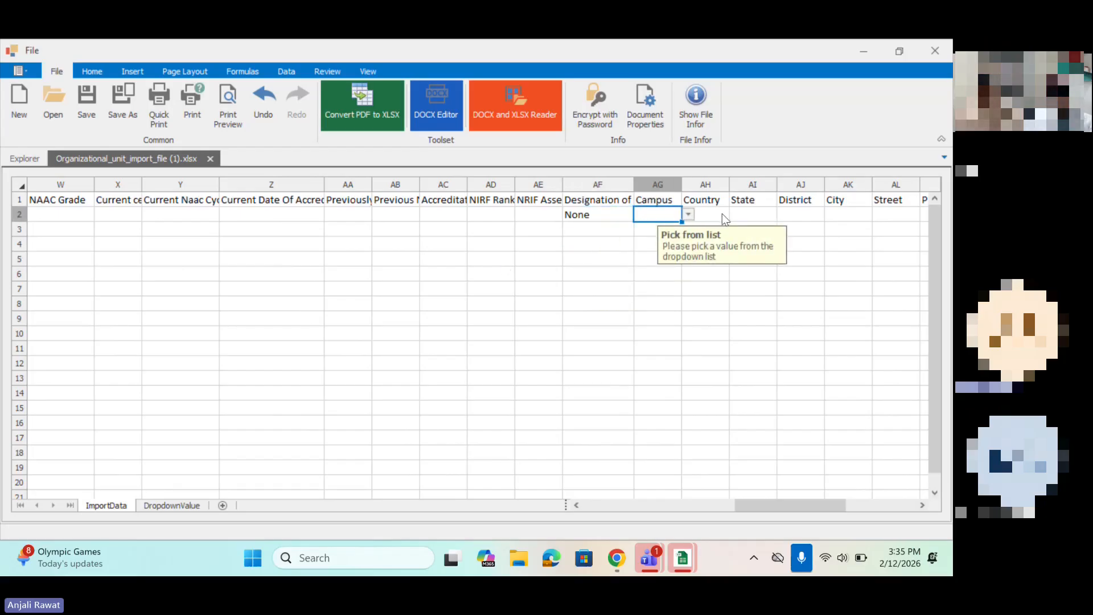
scroll(721, 213, "right", 1)
scroll(721, 213, "right", 1)
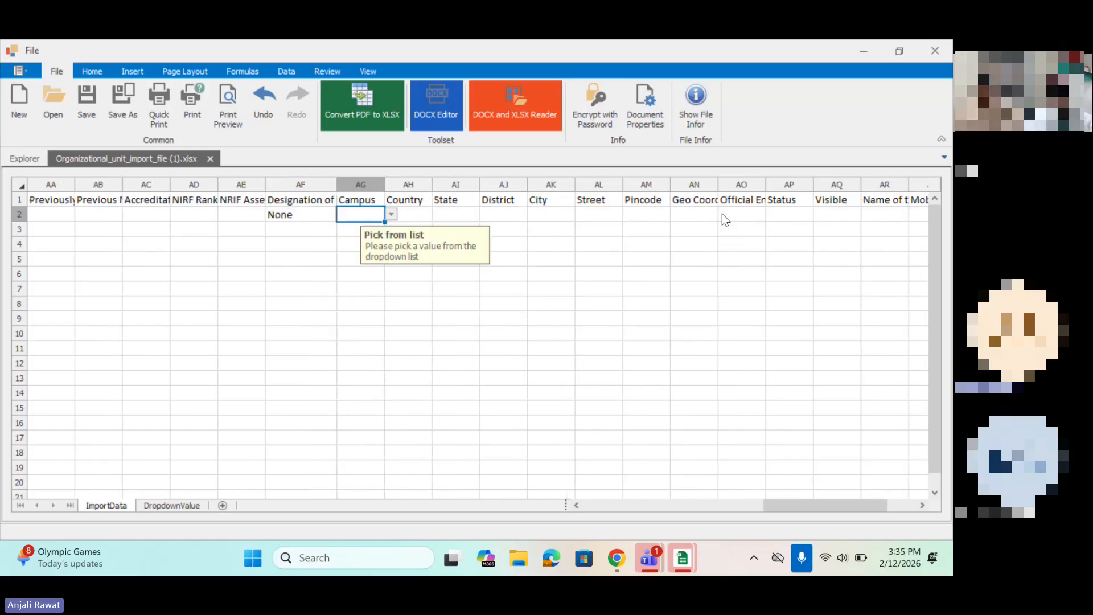
scroll(722, 214, "right", 2)
scroll(721, 214, "right", 1)
left_click(417, 215)
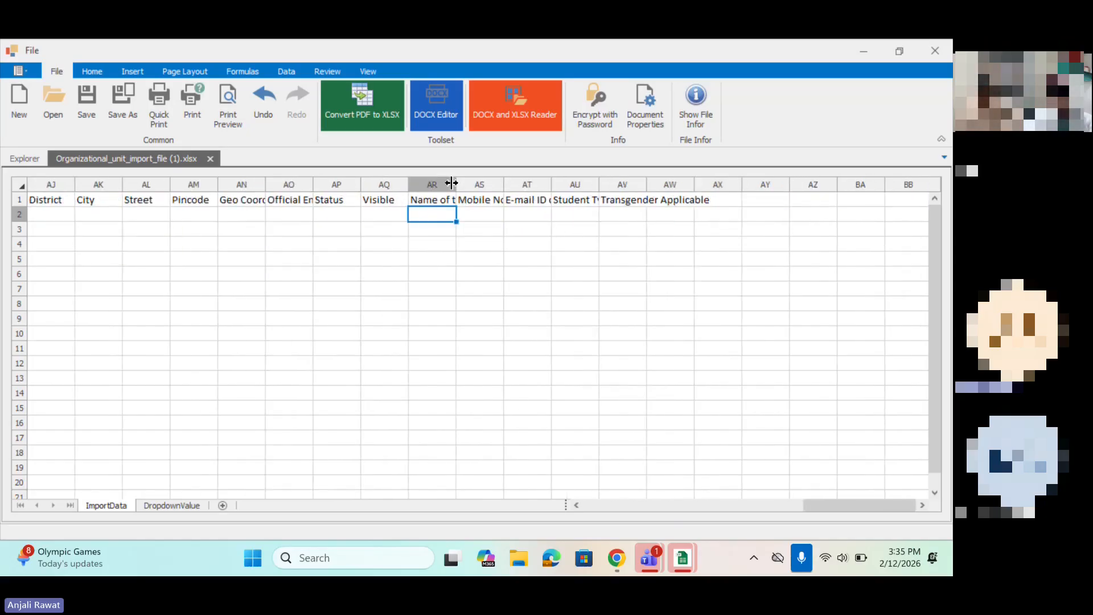
left_click_drag(452, 182, 565, 182)
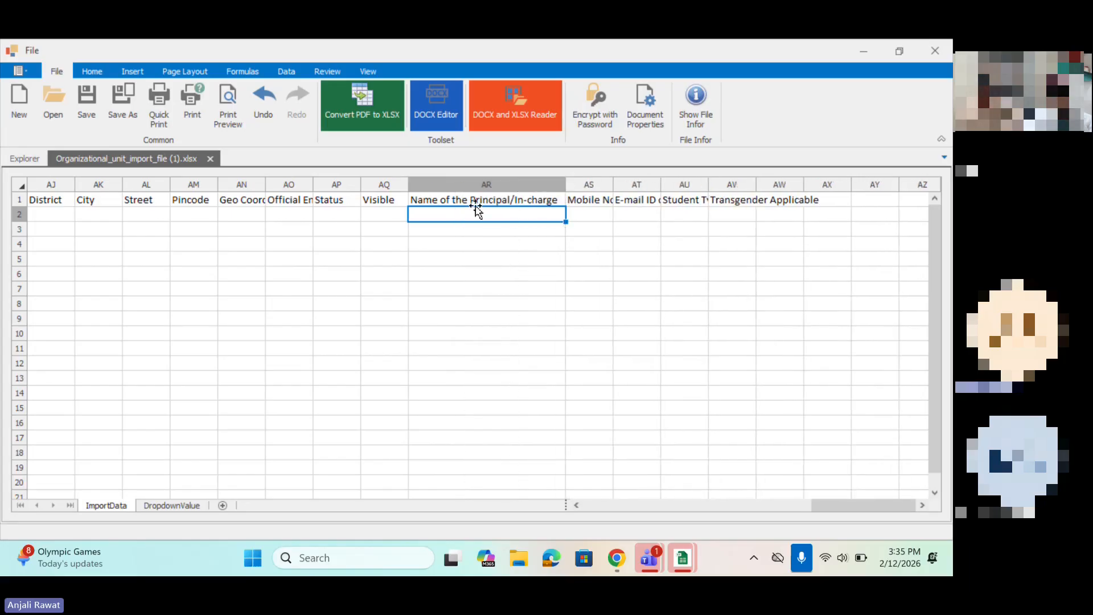
Step: Pass the row 2 mobile and e-mail fields, widen the Student Type column and set its row 2 value to Co-Education
left_click(596, 214)
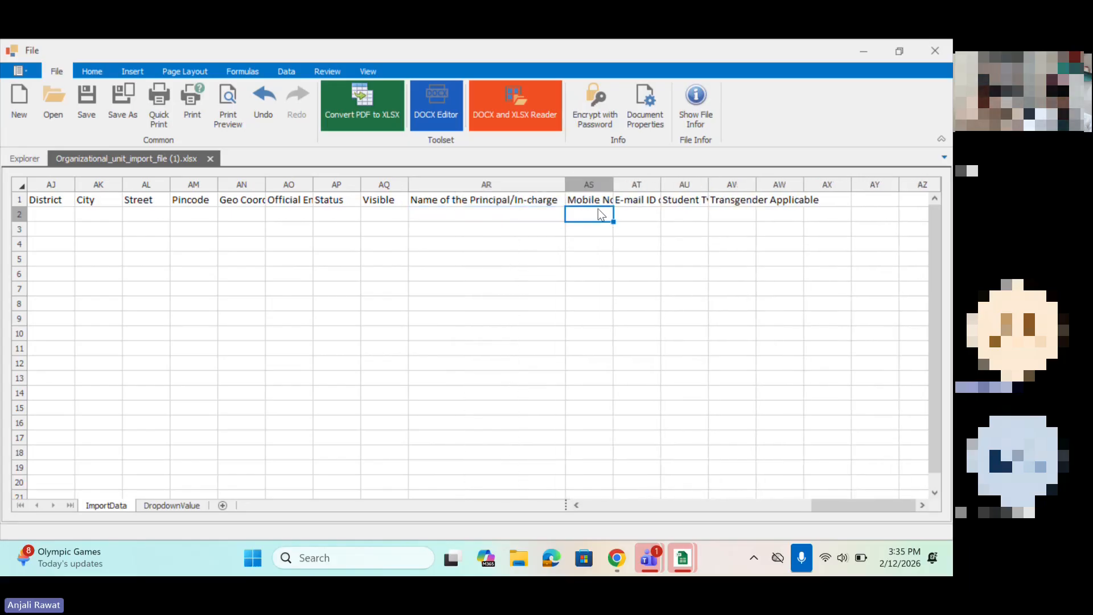
left_click(653, 214)
left_click_drag(709, 182, 748, 181)
left_click(694, 215)
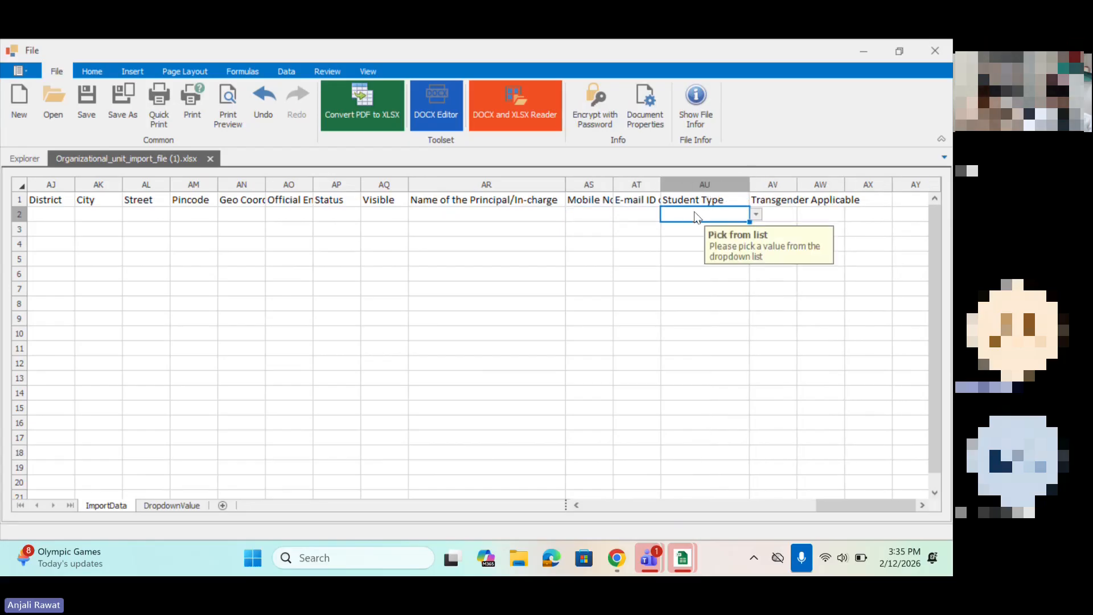
left_click(756, 214)
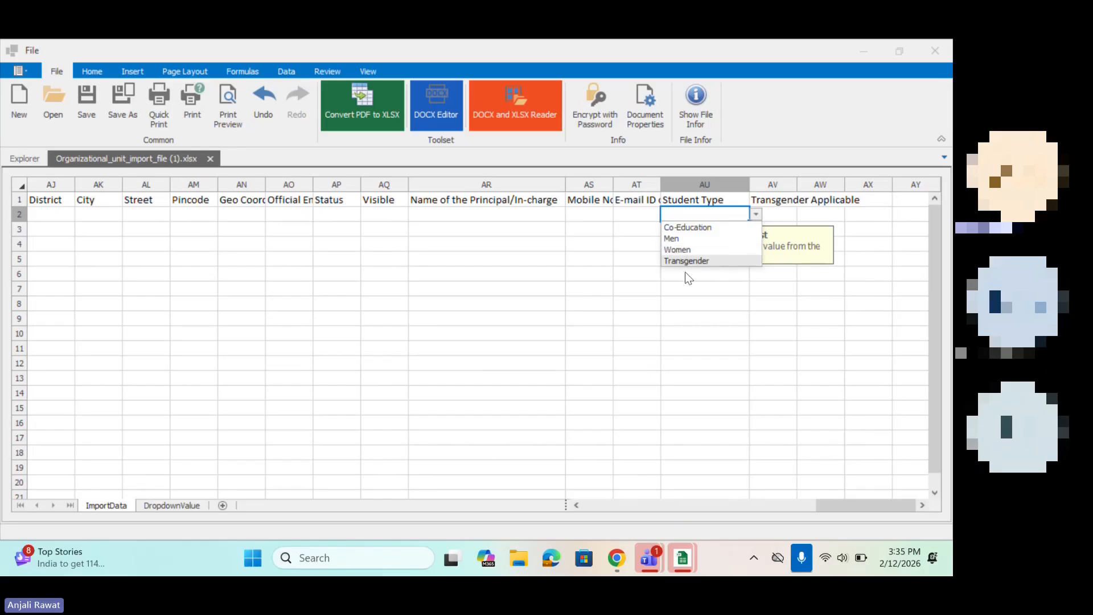
left_click(687, 228)
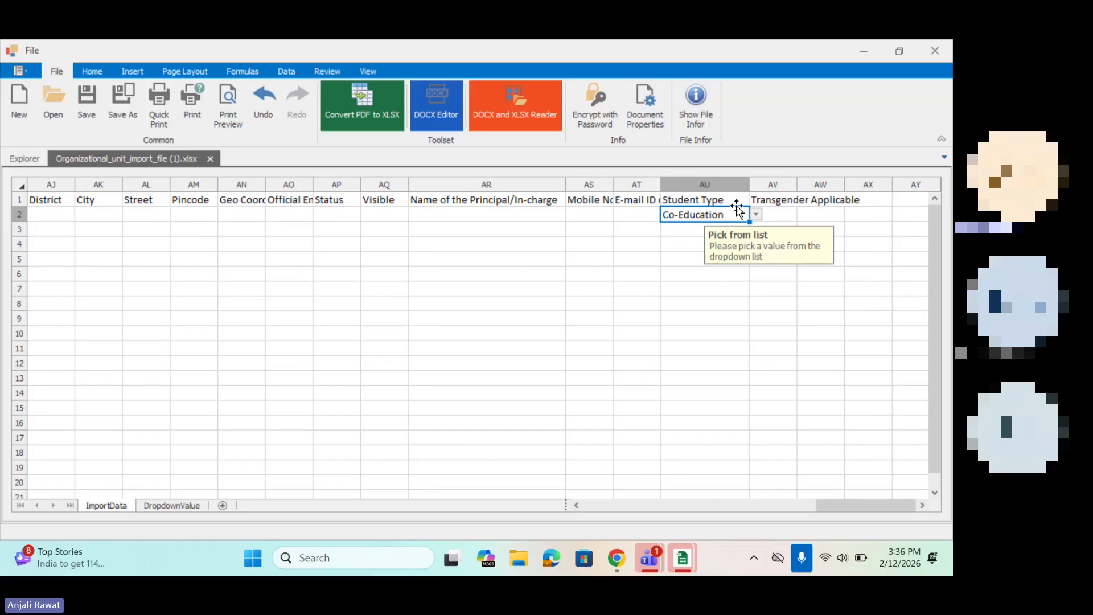
Step: Review the Student Type options again and set Transgender Applicable in row 2 to No
left_click(754, 214)
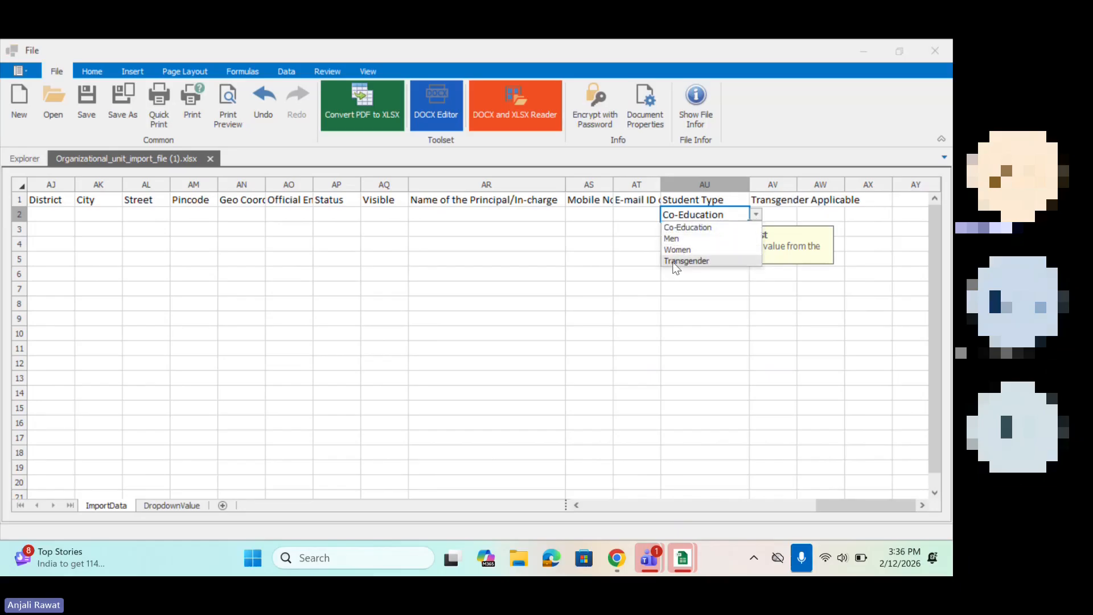
left_click(771, 214)
left_click(803, 214)
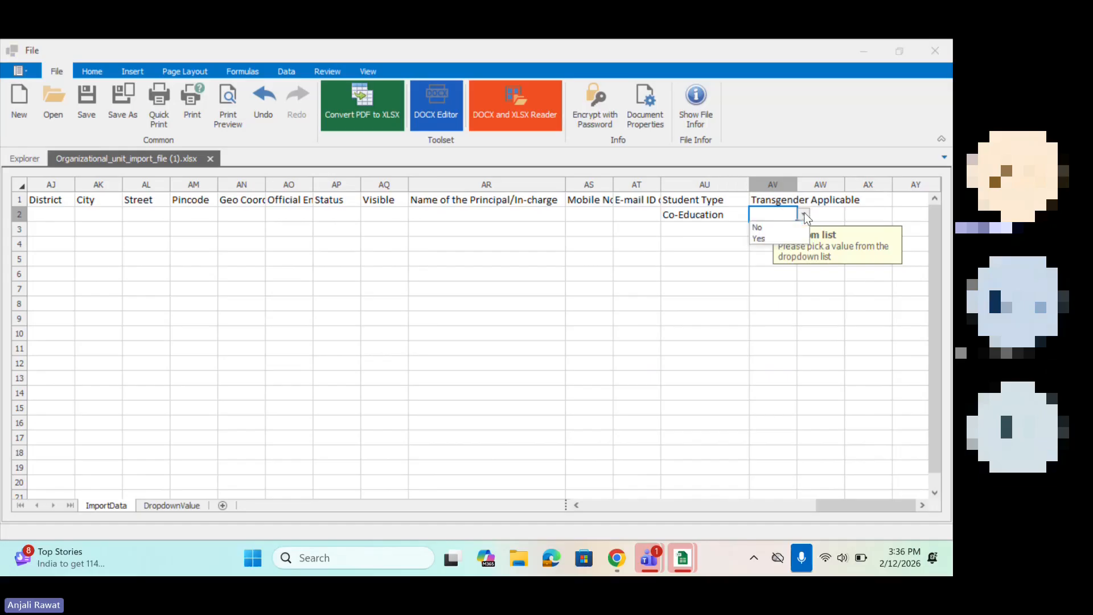
left_click(763, 228)
Step: Return to the first columns of the sheet and review the Institution Type entries in column B
scroll(382, 268, "left", 10)
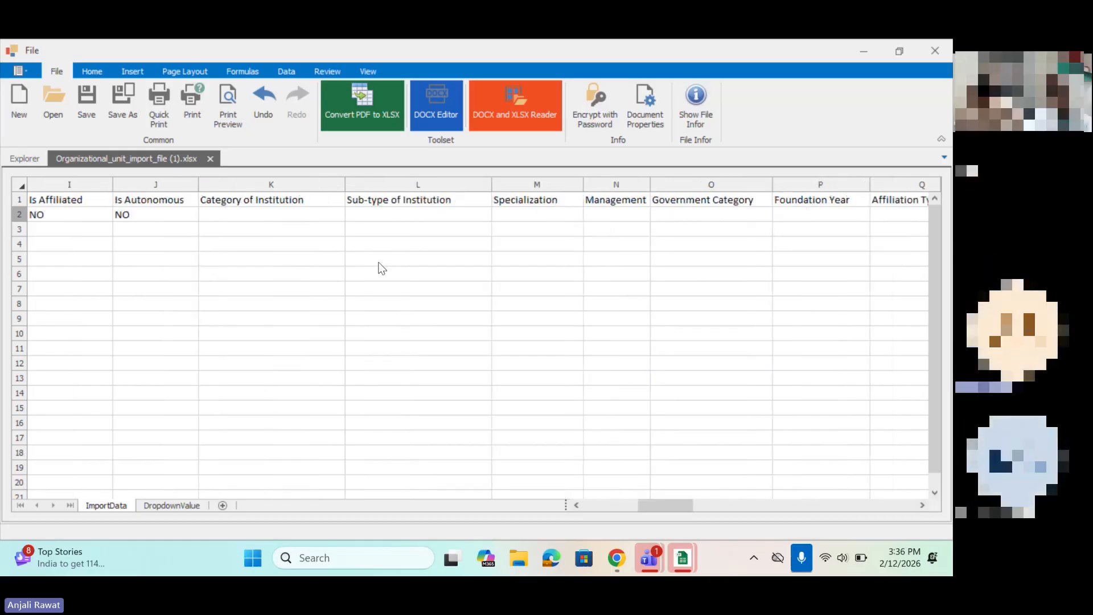
scroll(381, 268, "left", 3)
left_click(130, 228)
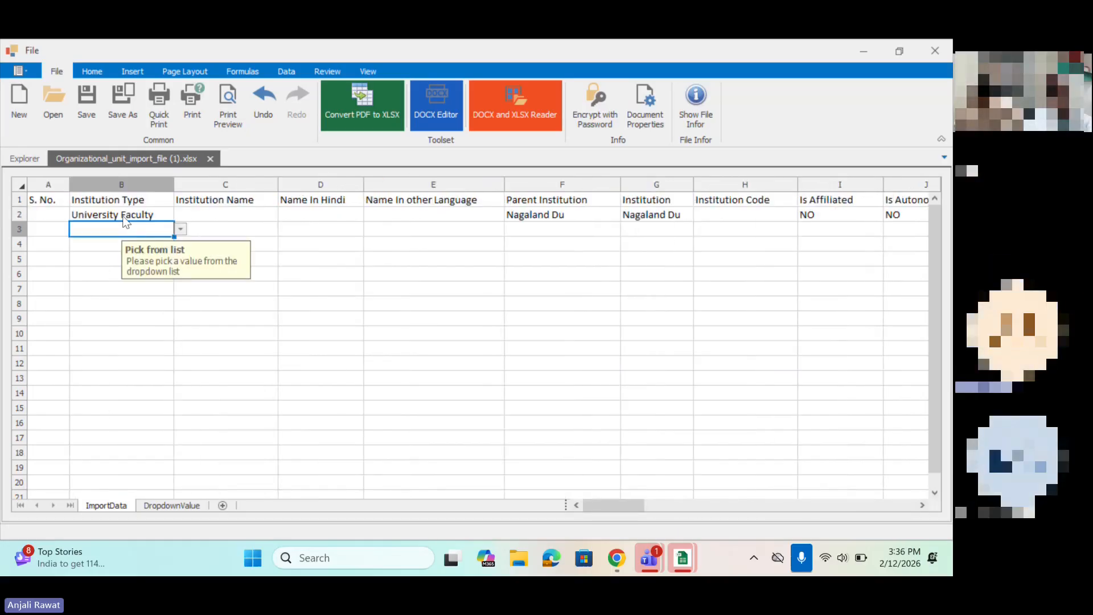
left_click(123, 217)
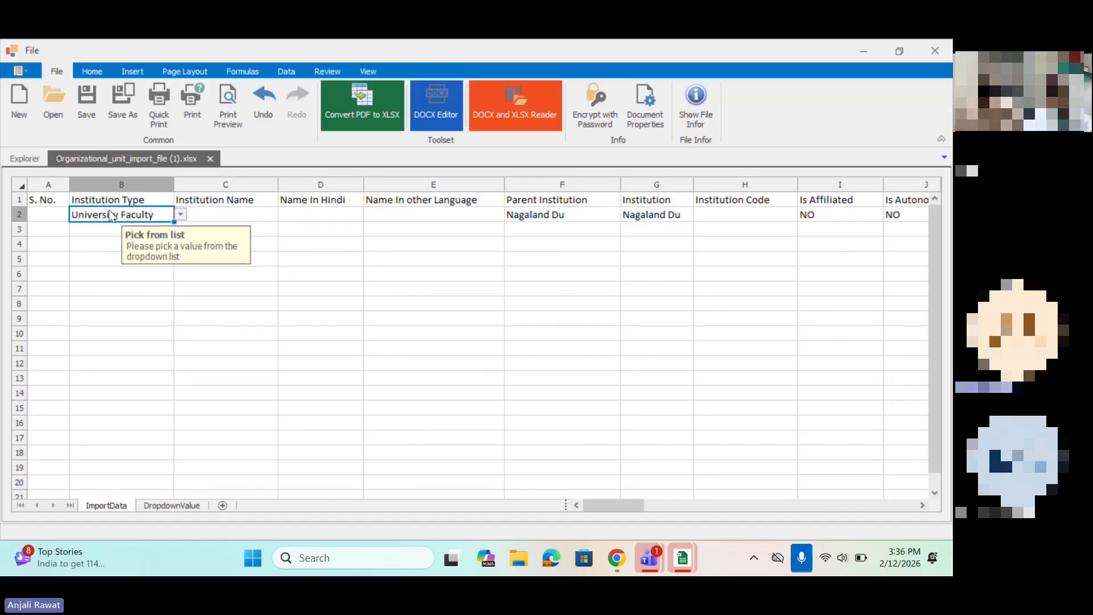
left_click(98, 260)
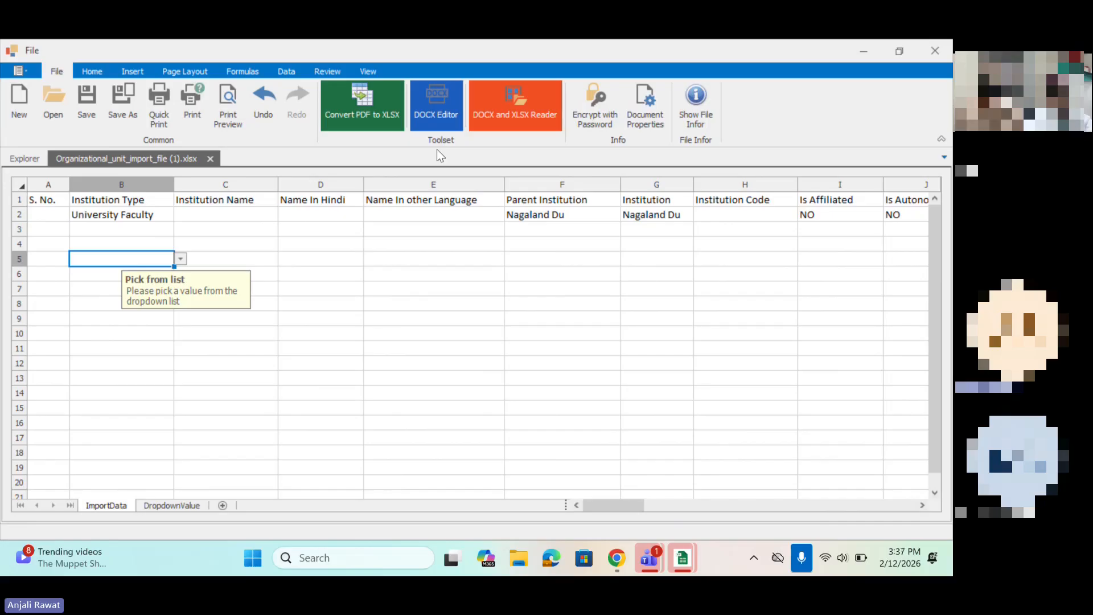
Step: Switch to the Organizational Units Bulk Upload page in Chrome, attach Organizational_unit_import_file (1) and upload its data
left_click(863, 47)
left_click(808, 152)
scroll(411, 239, "up", 3)
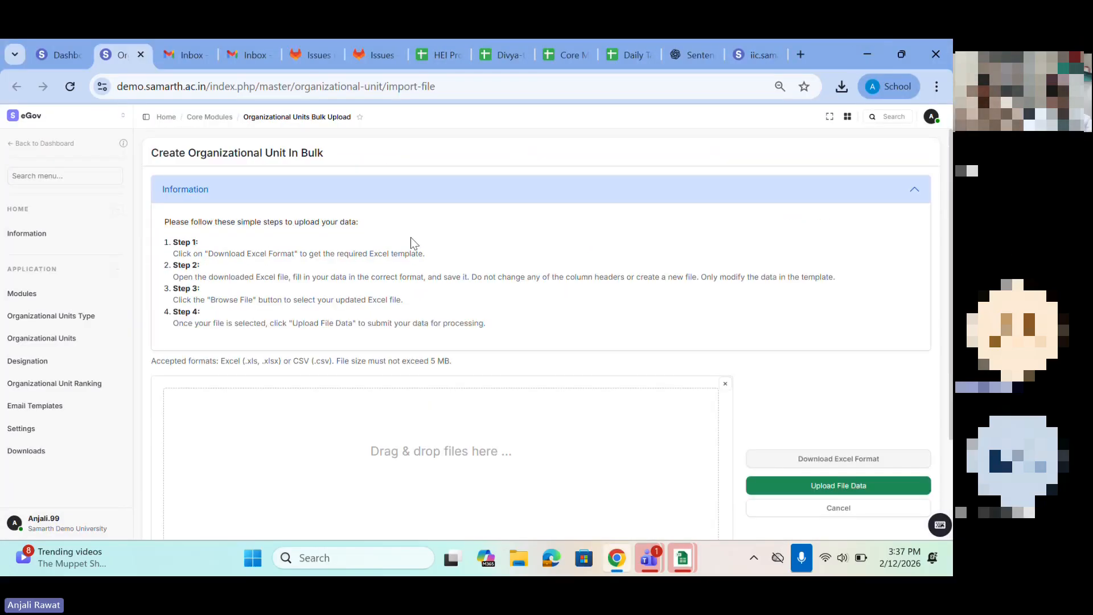
scroll(407, 241, "down", 2)
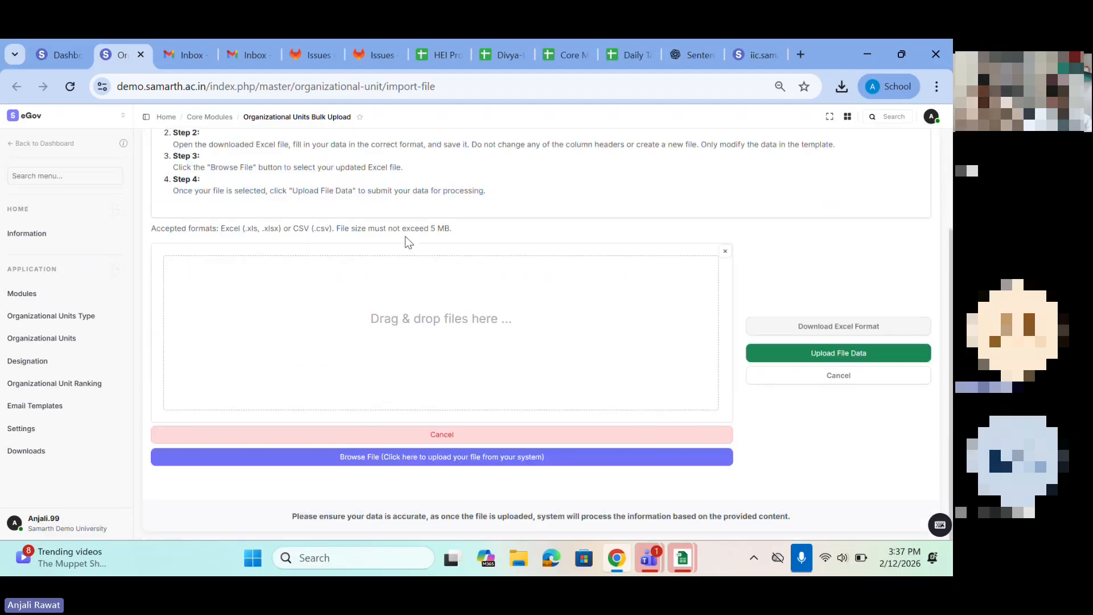
left_click(381, 458)
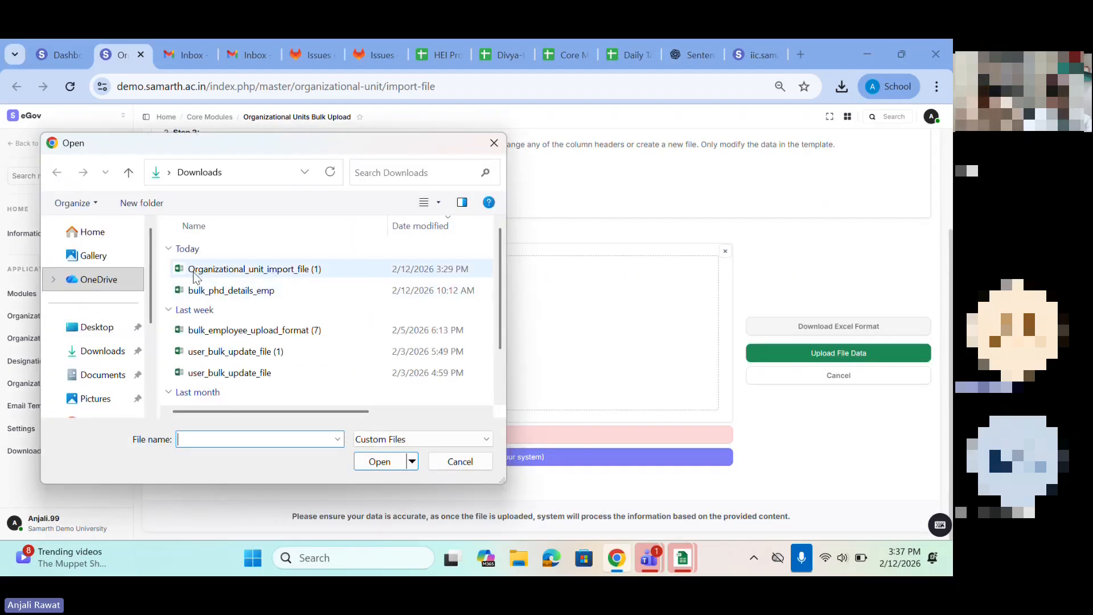
left_click(193, 271)
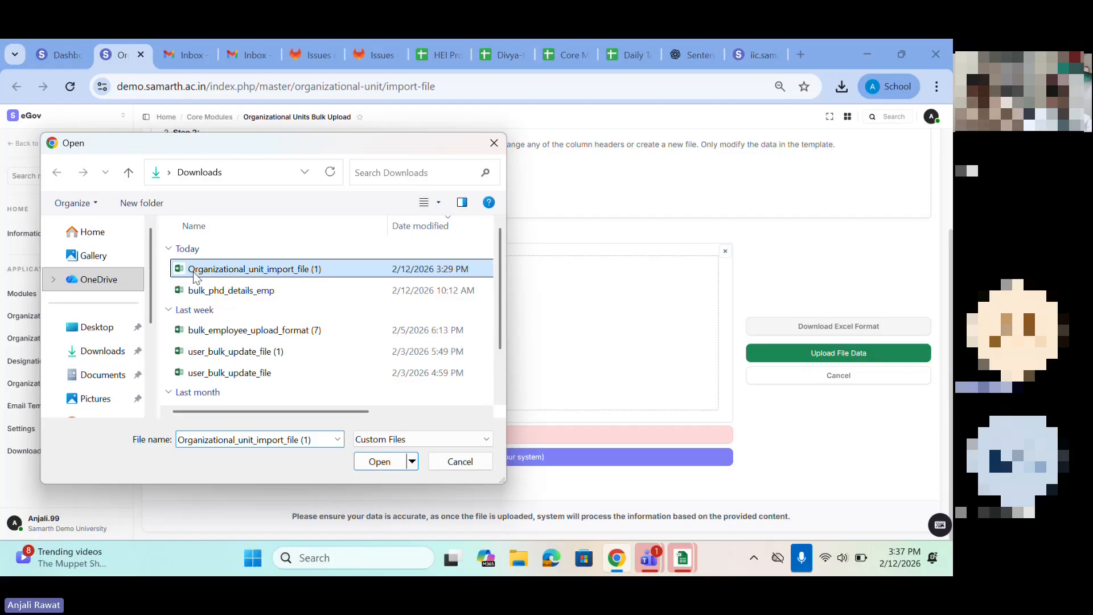
left_click(375, 466)
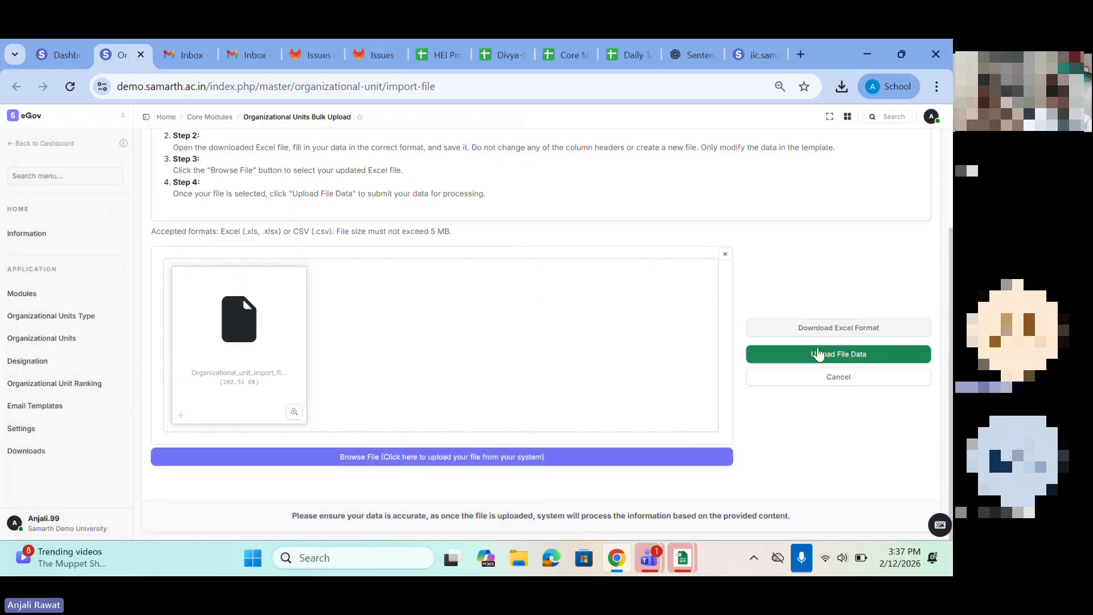
left_click(859, 356)
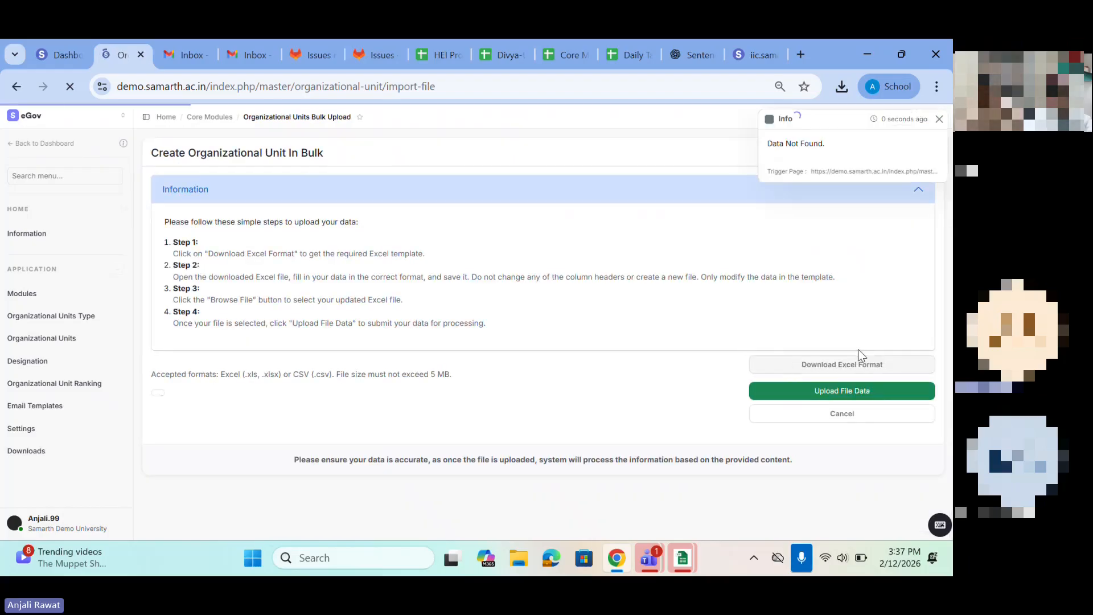
Step: Examine the upload notification and the four-step bulk upload instructions, along with the download and upload options
left_click_drag(774, 143, 861, 140)
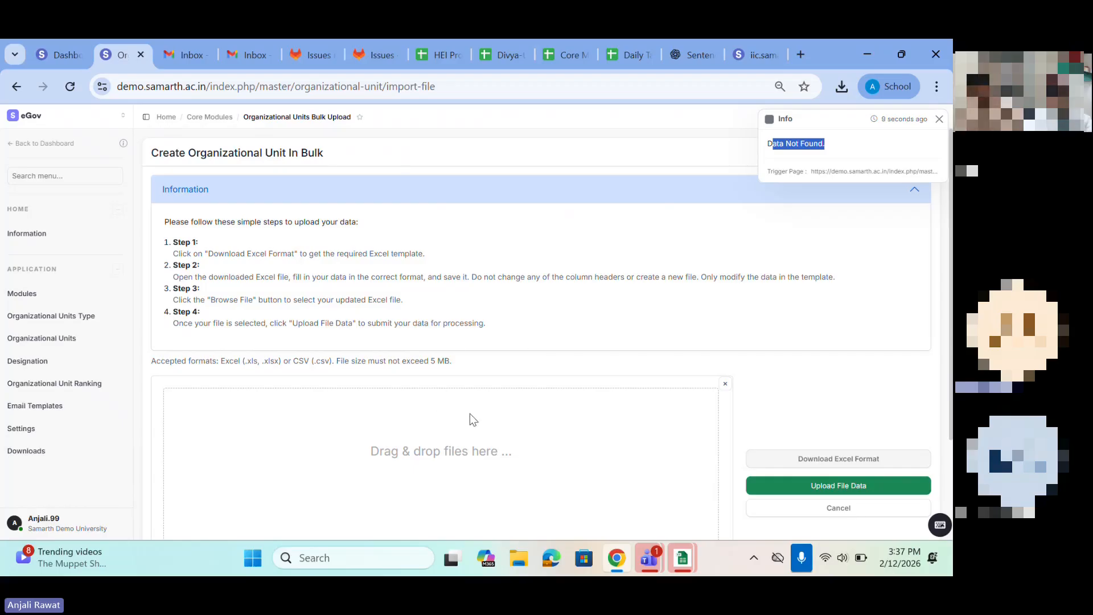
scroll(470, 413, "down", 2)
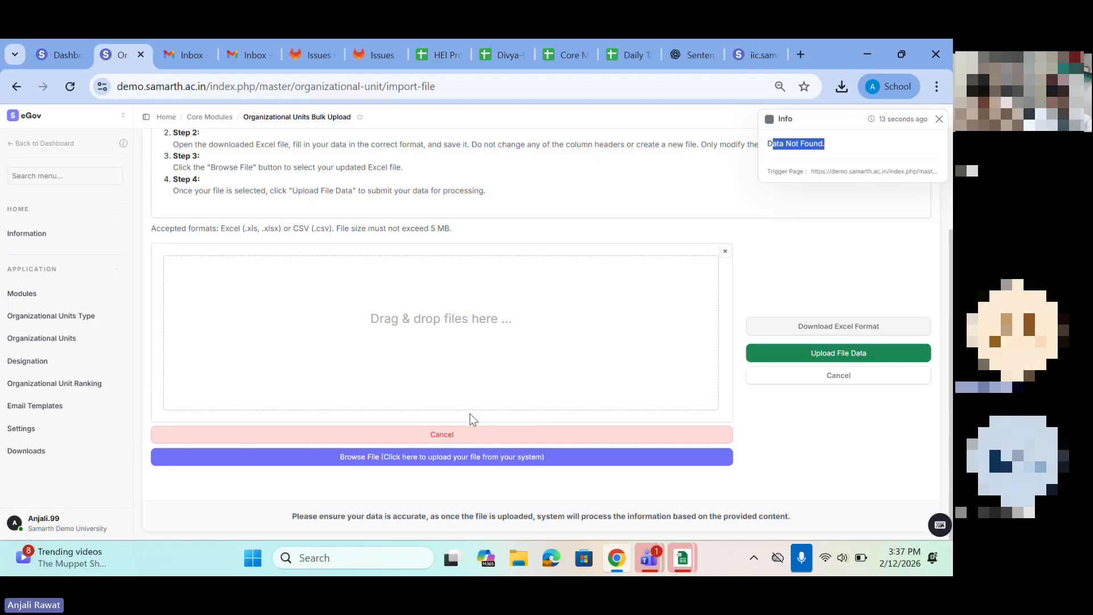
scroll(471, 416, "up", 3)
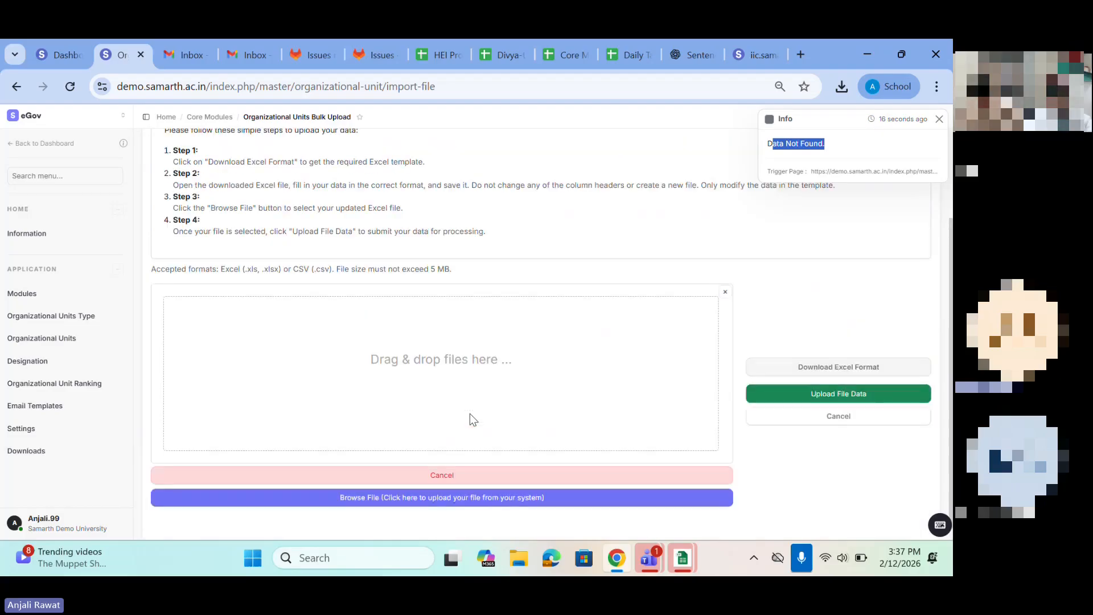
scroll(470, 415, "down", 1)
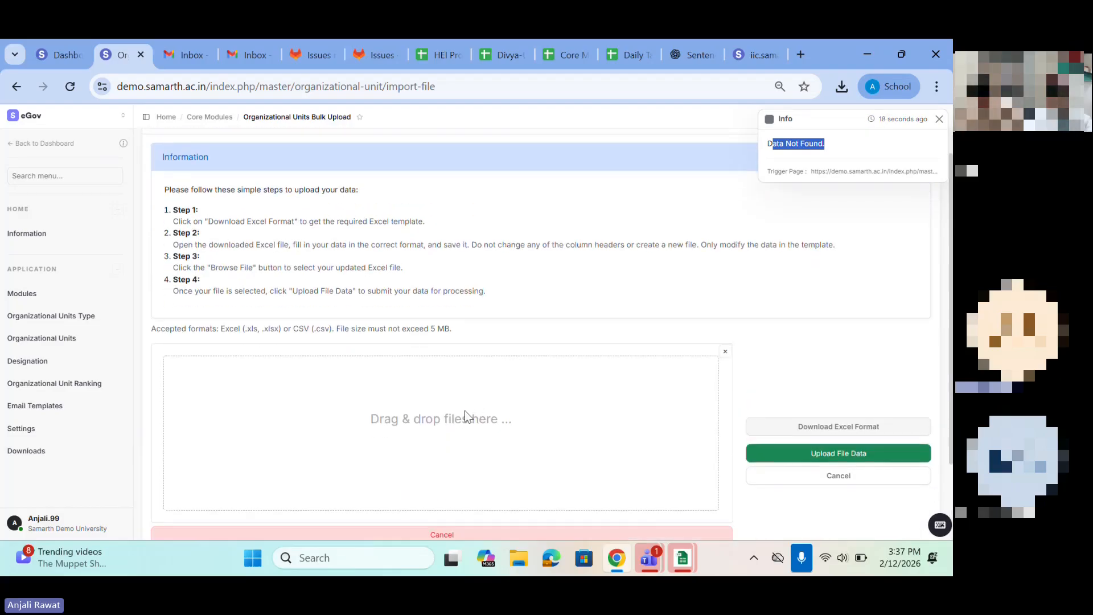
left_click_drag(171, 210, 503, 298)
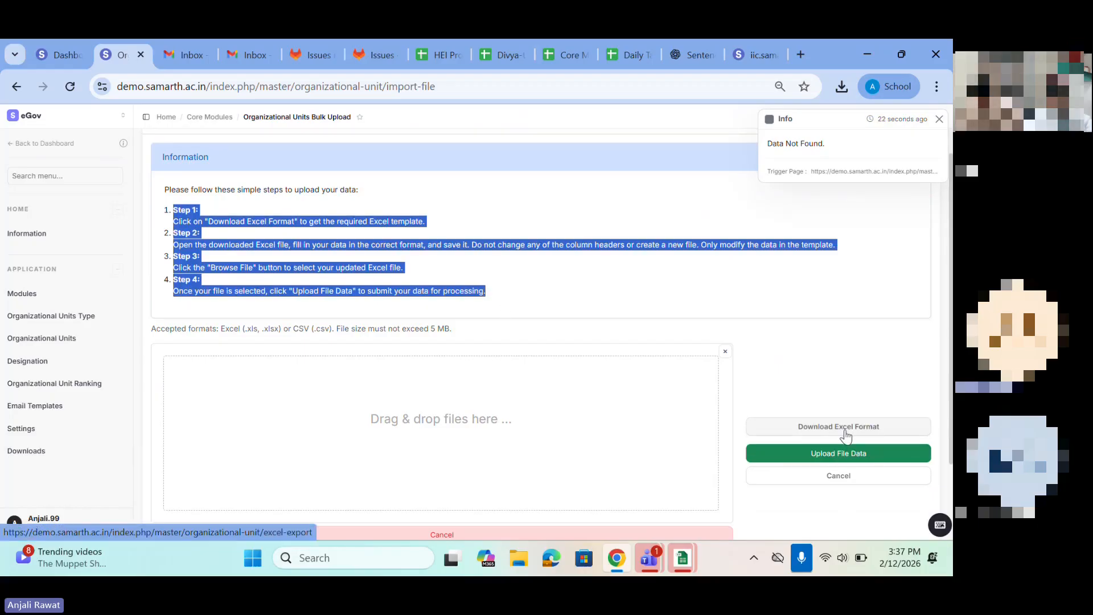
scroll(845, 431, "down", 1)
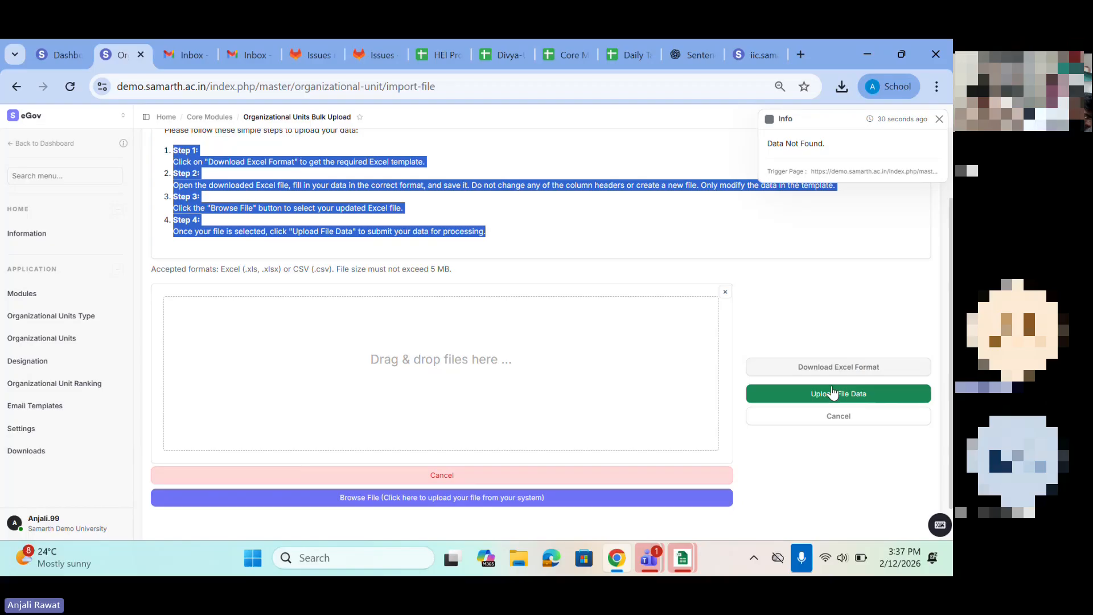
scroll(467, 281, "up", 2)
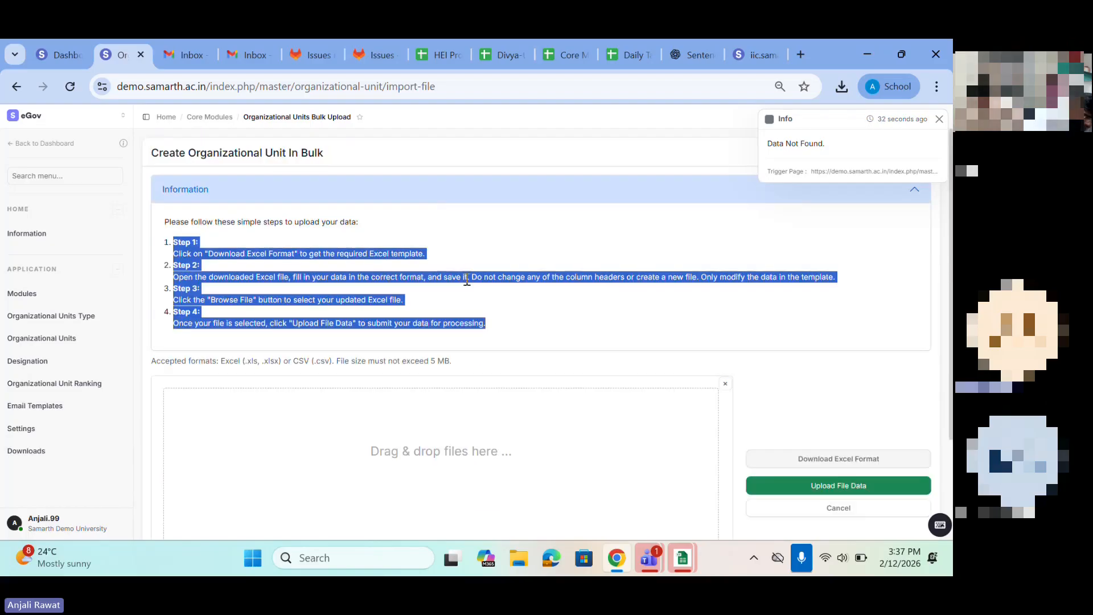
Step: Open the Organizational Units list and export all units, which queues an export job
left_click(43, 318)
left_click(42, 339)
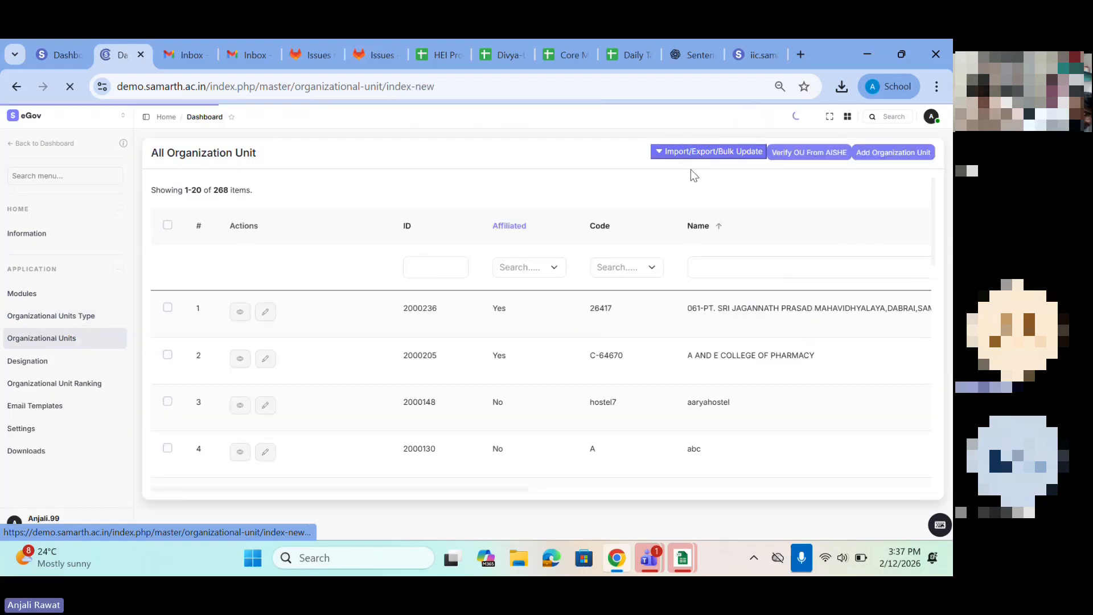
left_click(687, 153)
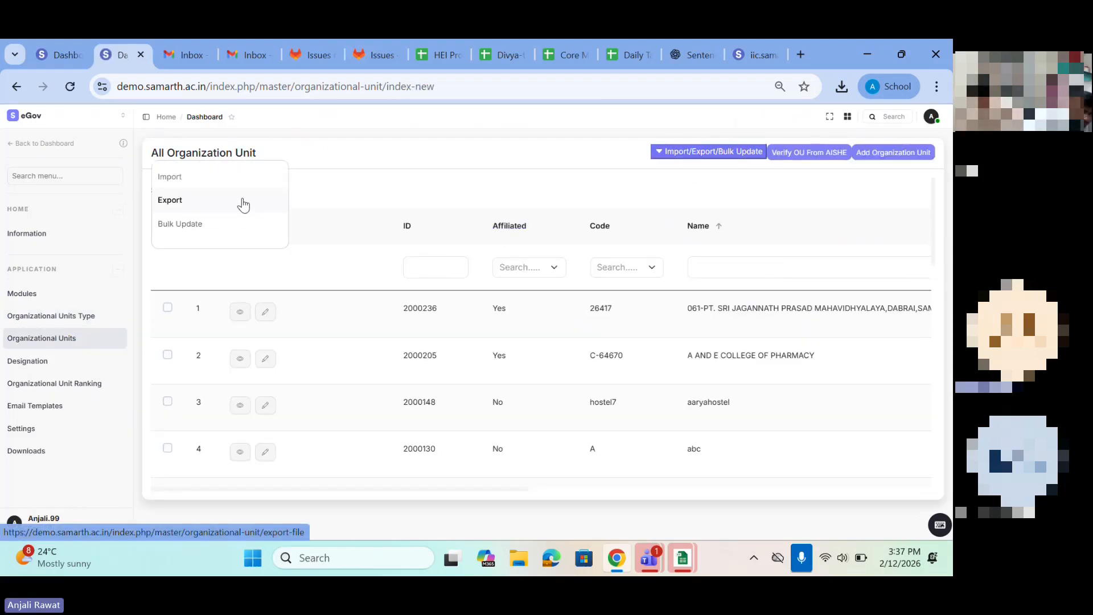
left_click(244, 203)
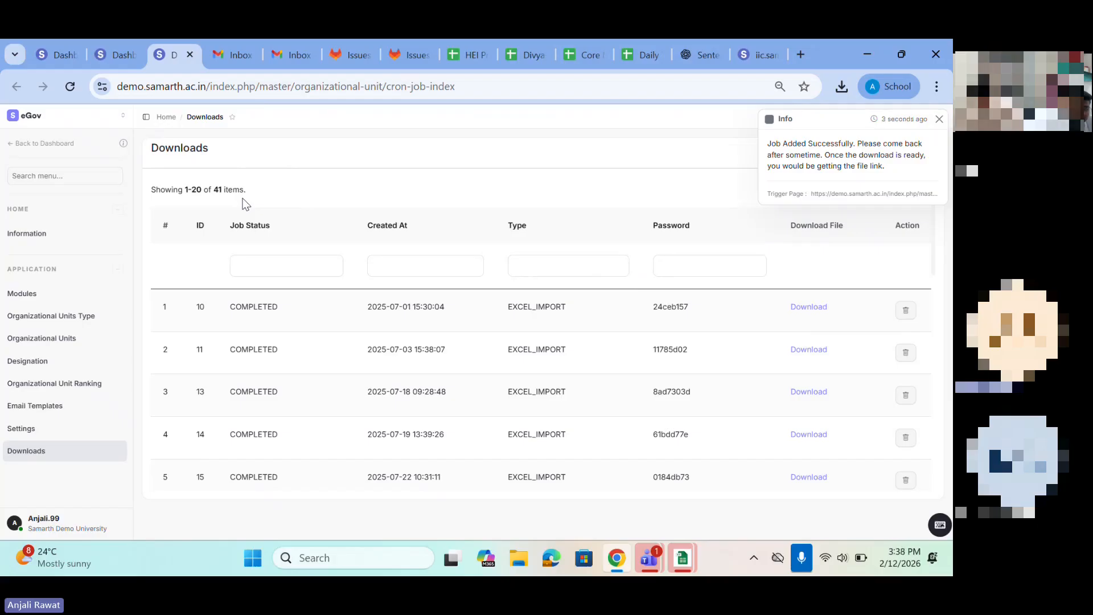
Step: Go to page 3 of Downloads, examine the newest job's status, type and password, and dismiss the notification
scroll(445, 398, "down", 4)
scroll(445, 397, "down", 6)
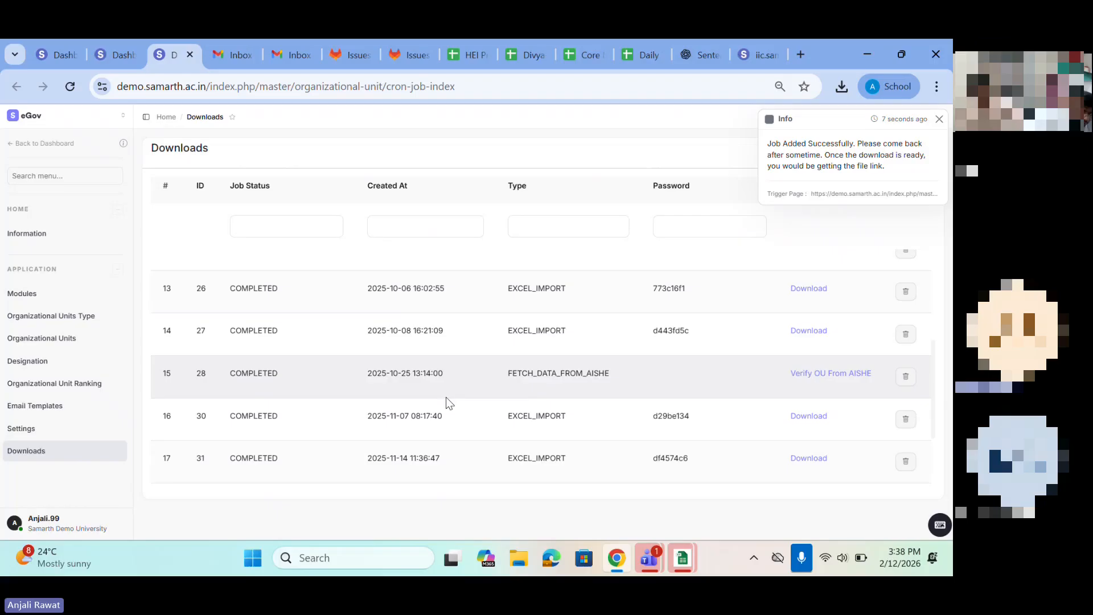
scroll(445, 398, "down", 3)
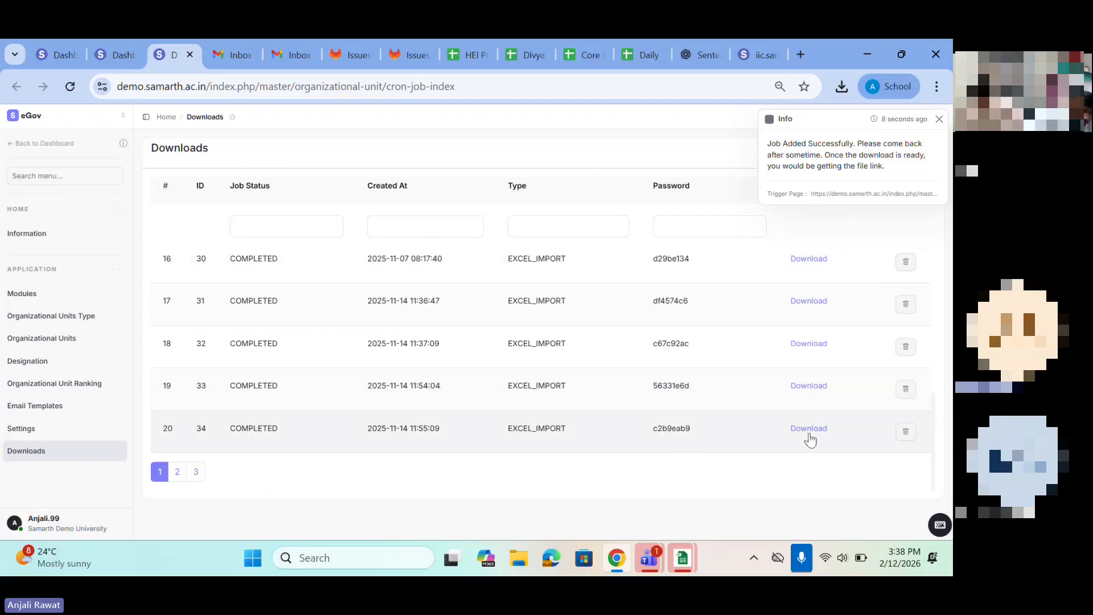
left_click(195, 471)
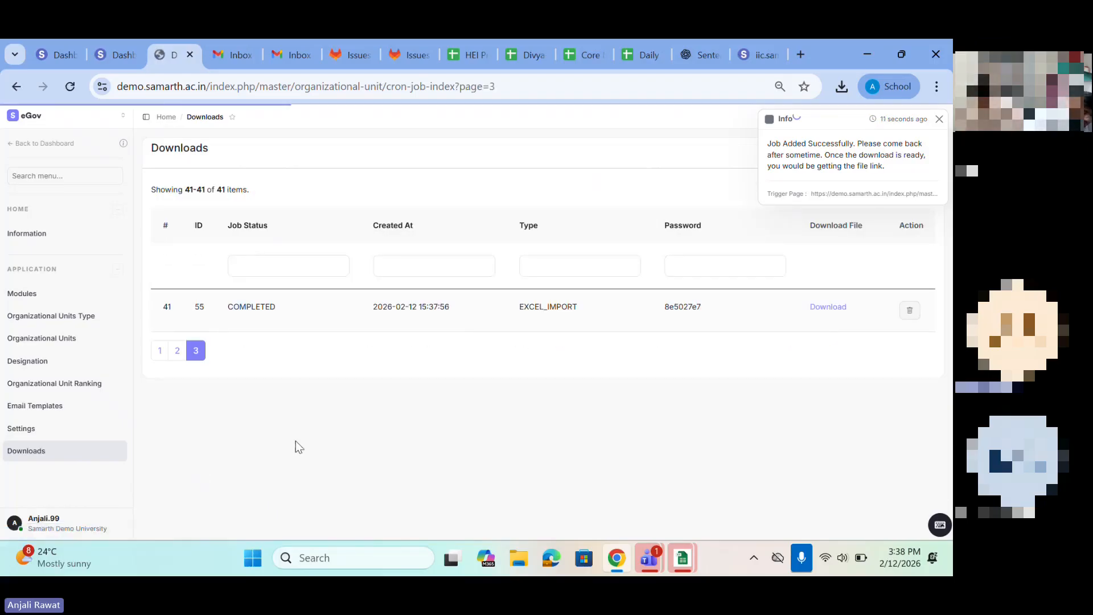
left_click_drag(216, 313, 563, 320)
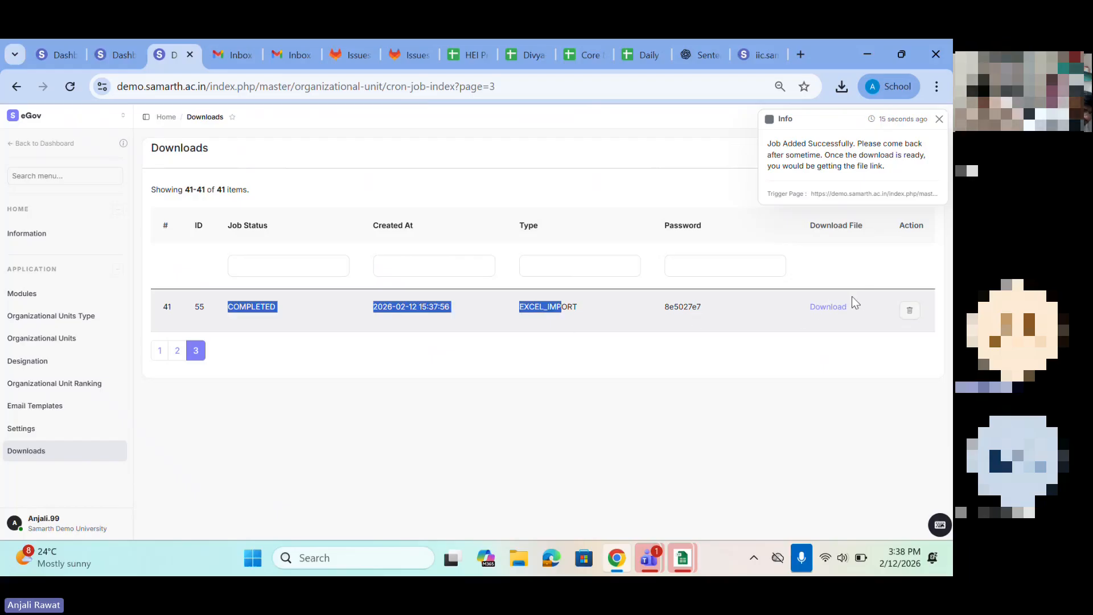
left_click_drag(643, 312, 702, 314)
left_click_drag(483, 313, 585, 309)
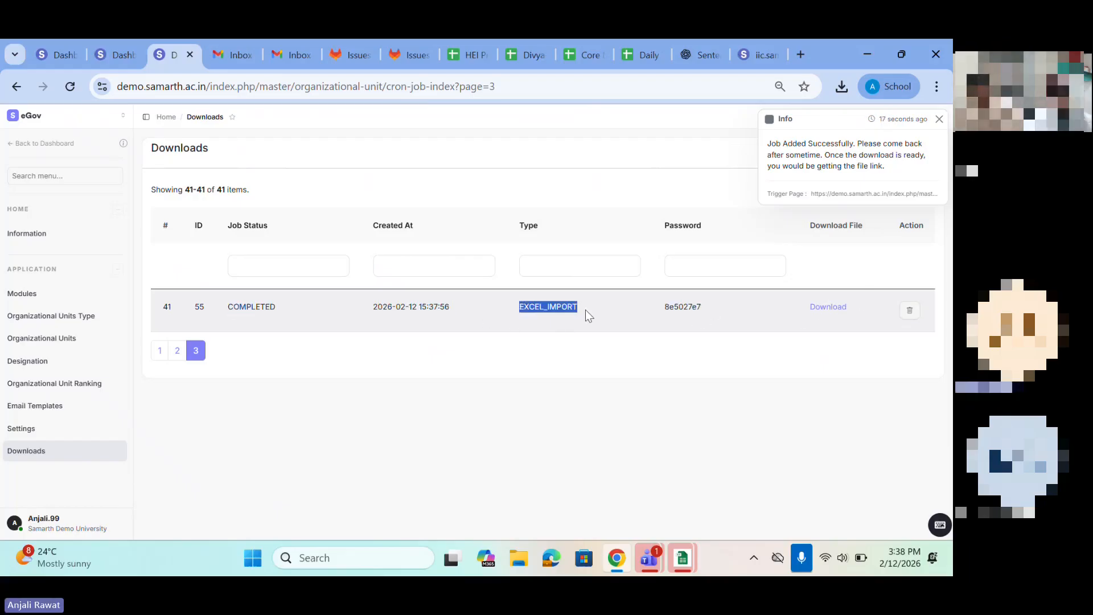
left_click_drag(719, 306, 645, 305)
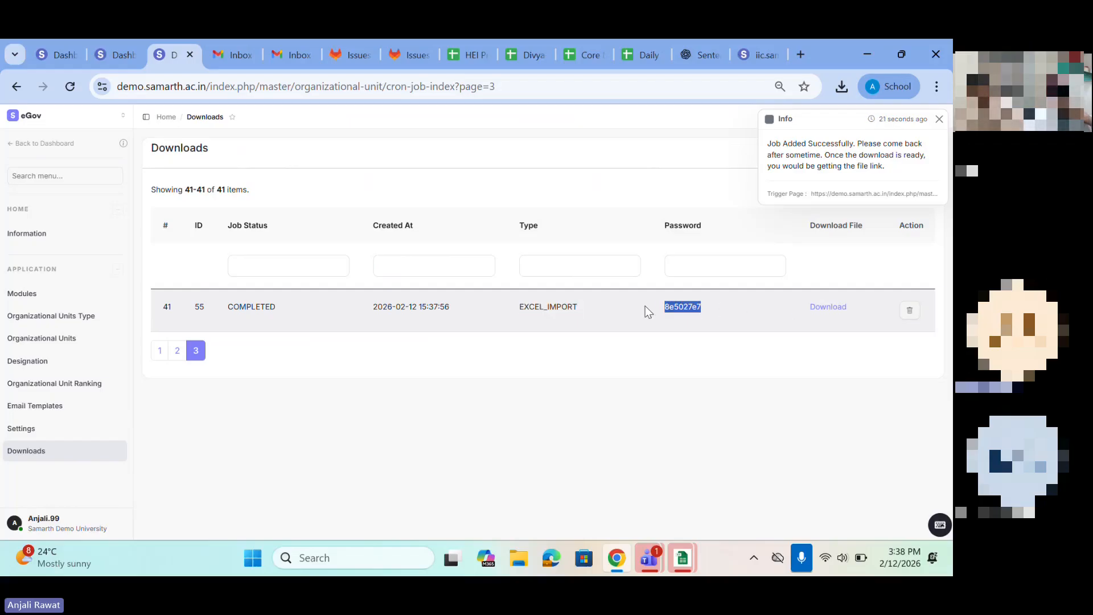
left_click(939, 119)
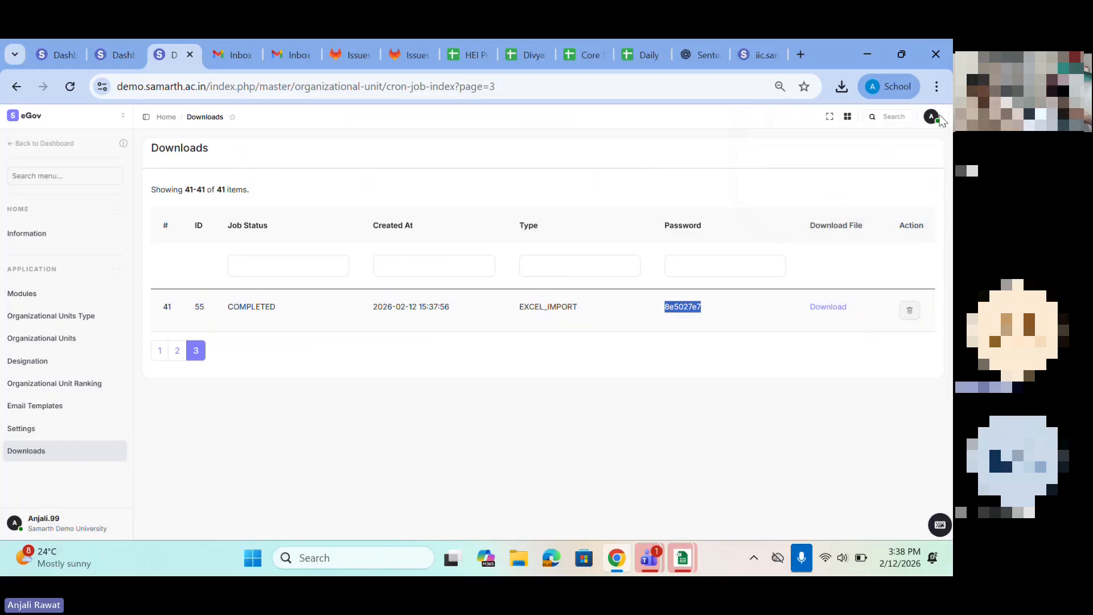
Step: Download the newest job's zip archive, open it and launch the spreadsheet inside
left_click(826, 306)
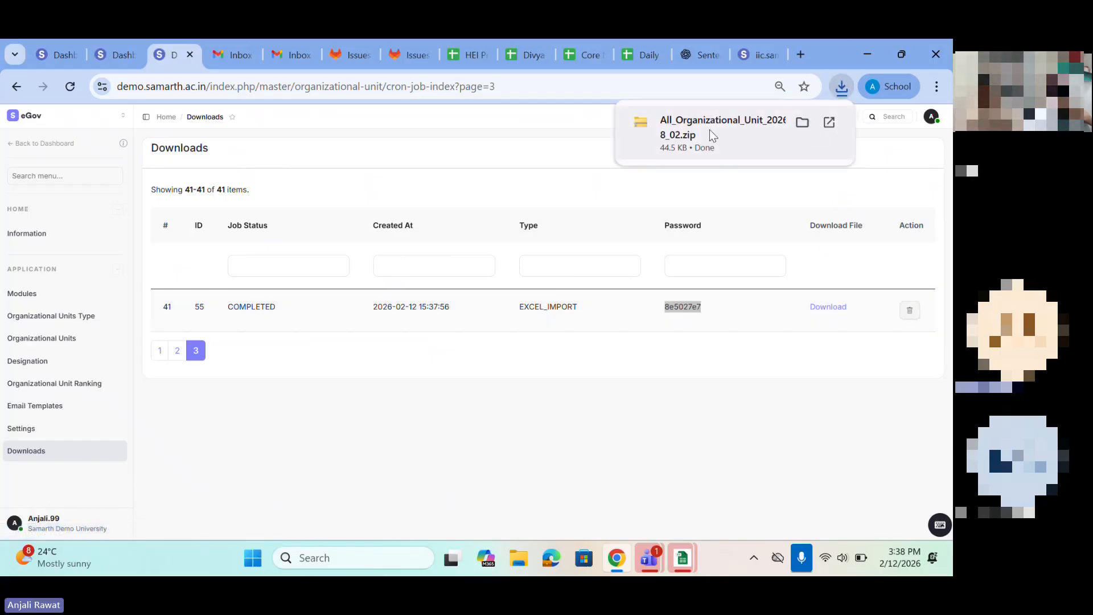
left_click(709, 129)
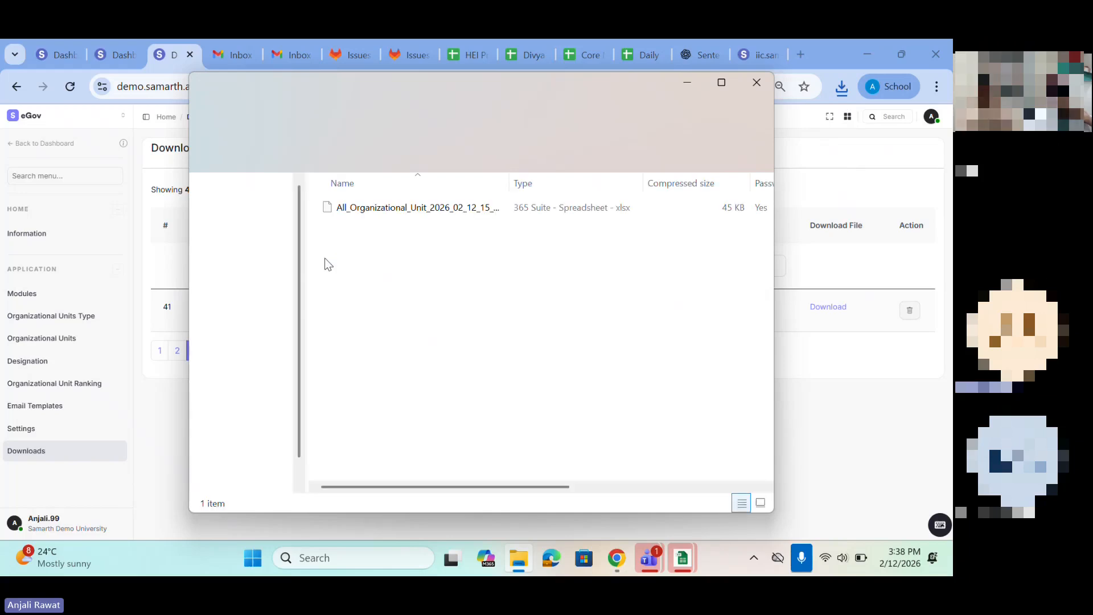
left_click(364, 209)
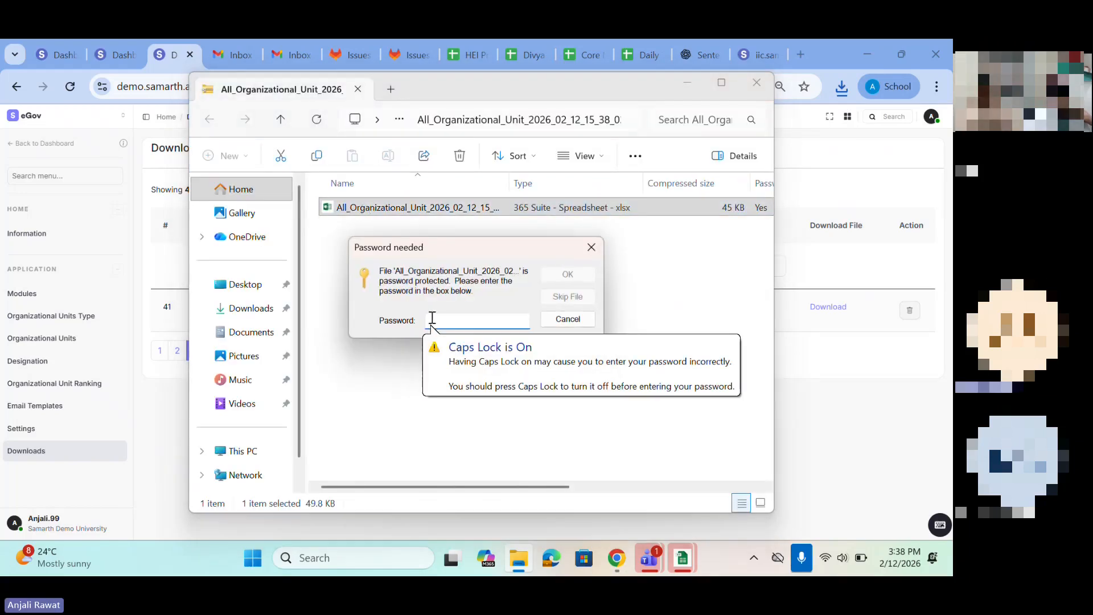
Step: Try to unlock the exported spreadsheet with the file password, close the archive window, and recheck the job's password in a reloaded Downloads list
key("Caps_Lock")
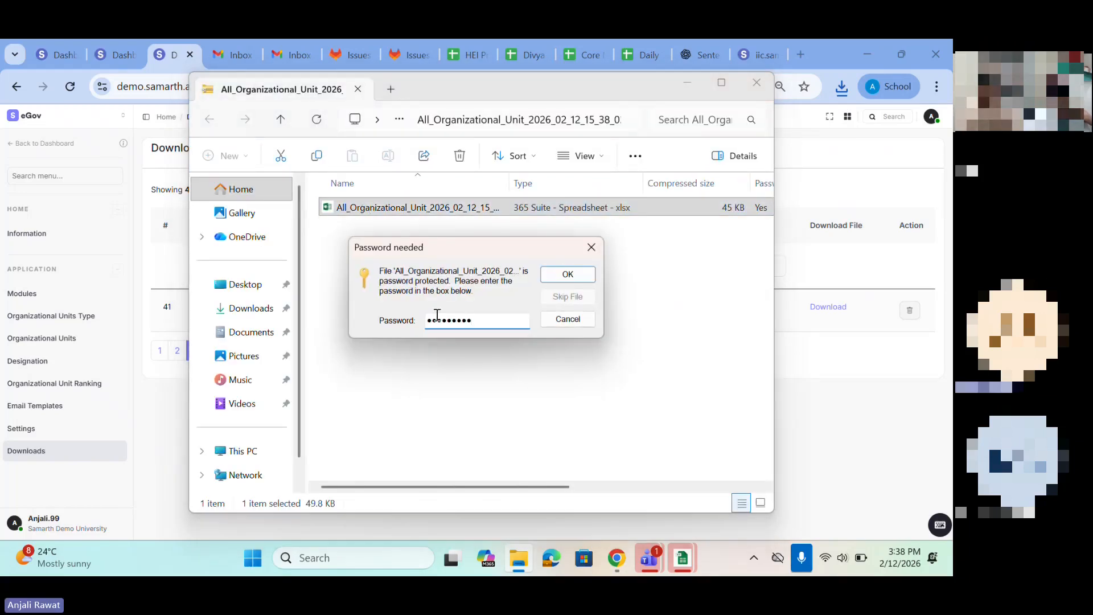
left_click(582, 270)
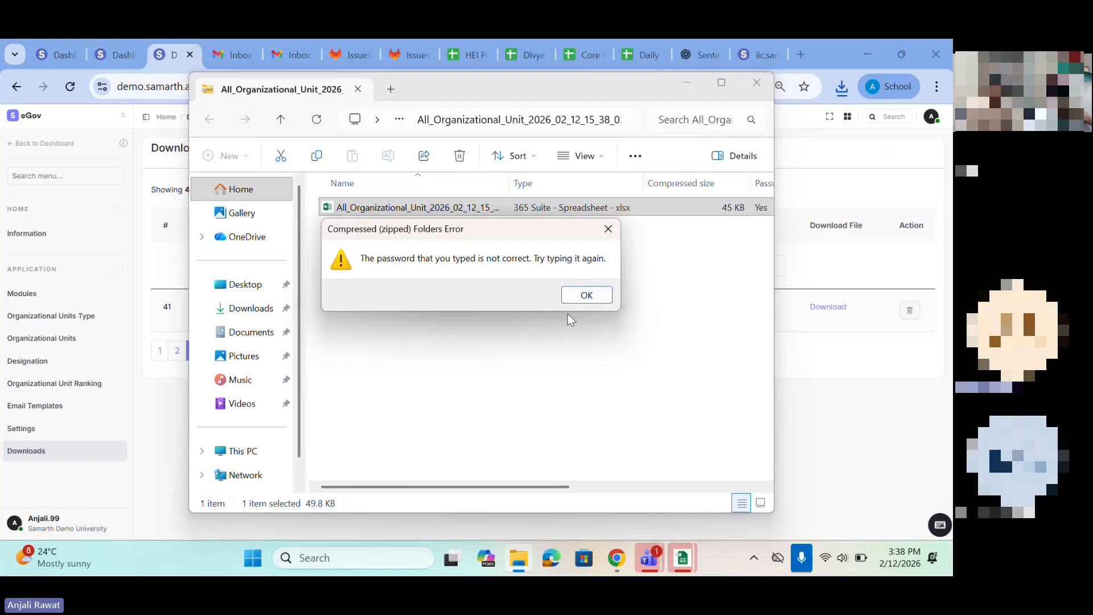
left_click(608, 230)
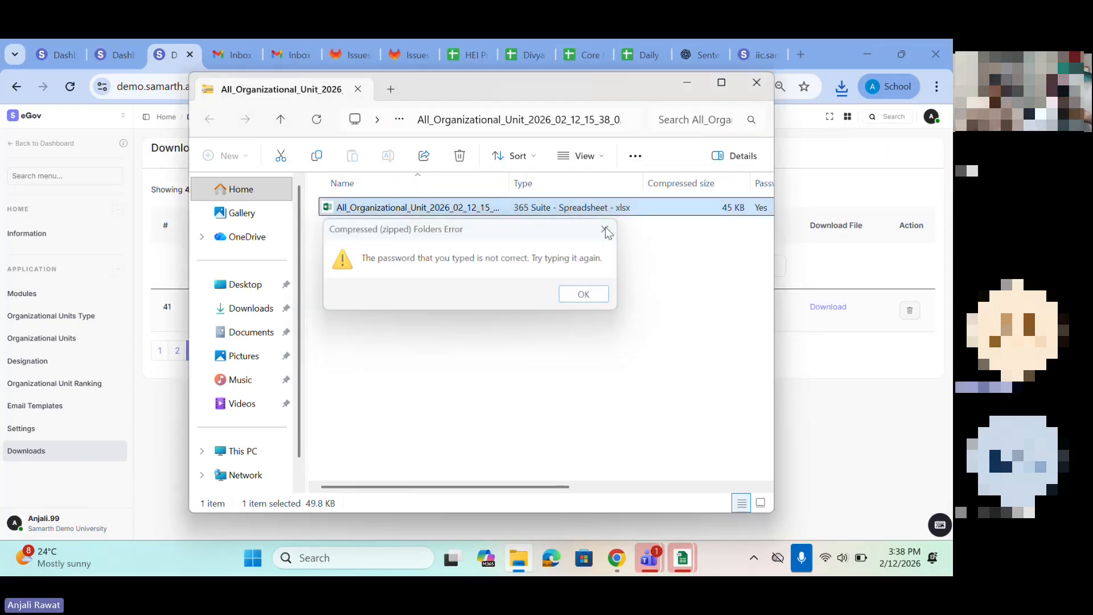
left_click(592, 248)
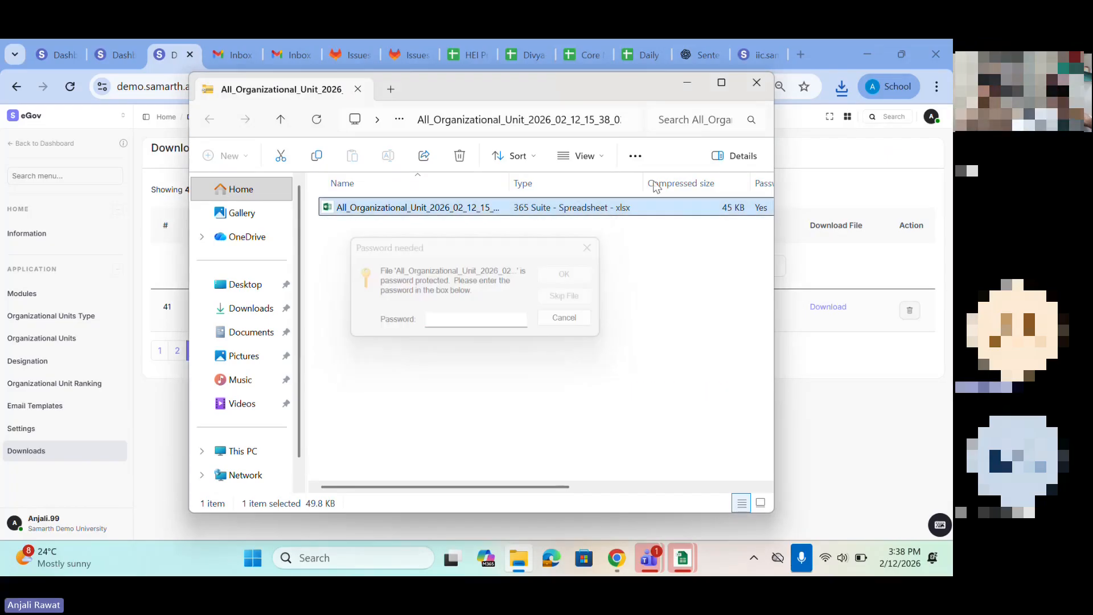
left_click(757, 83)
left_click(70, 86)
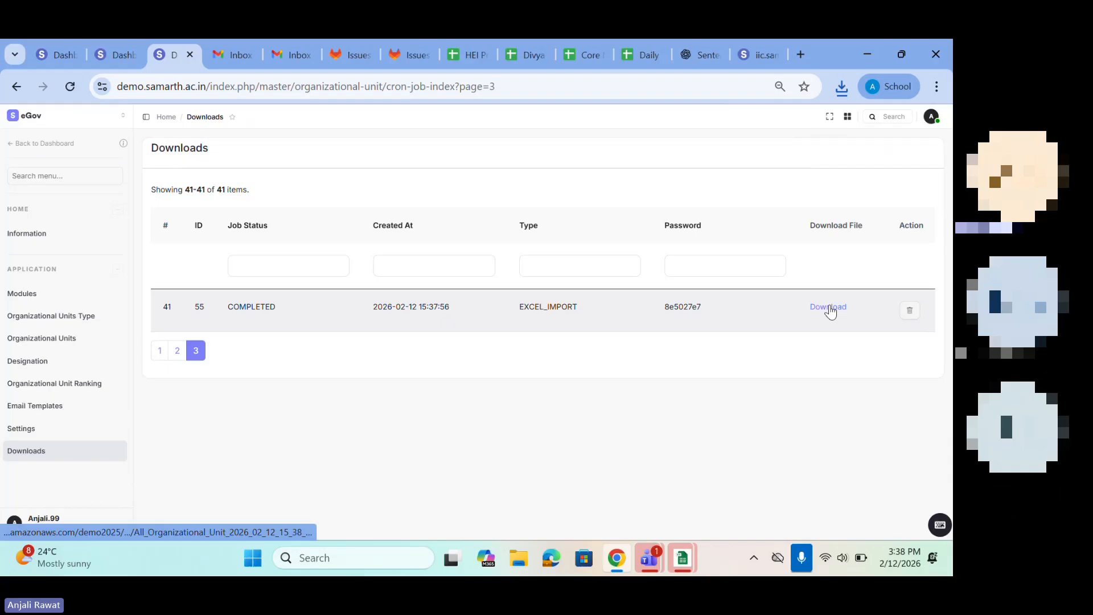
left_click_drag(653, 313, 738, 310)
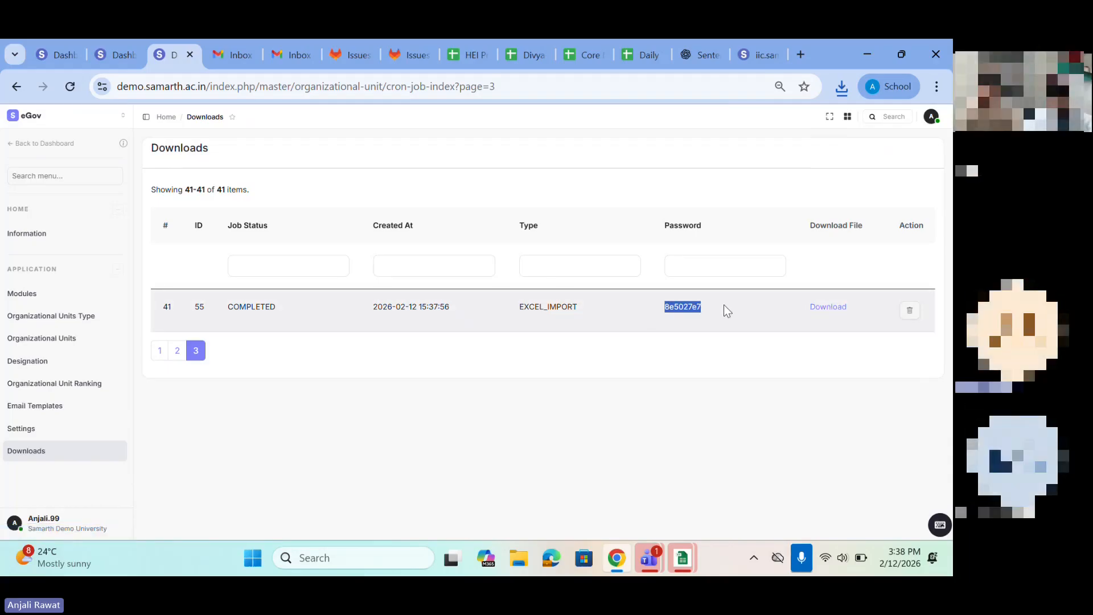
Step: Return to the Organizational Units list, view the Bulk Update preference dialog and dismiss it
left_click(45, 340)
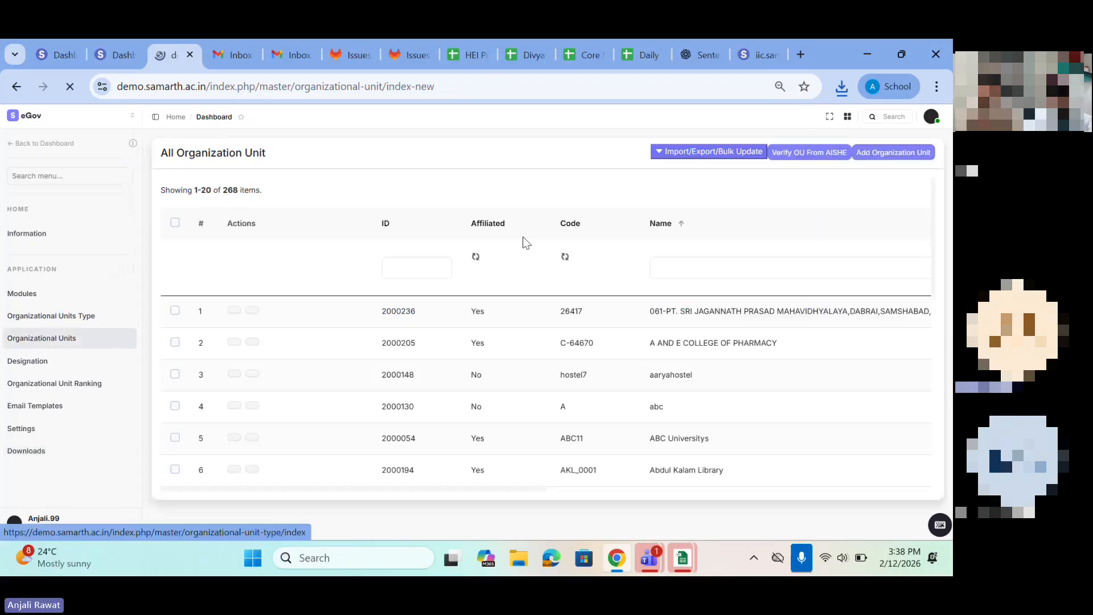
left_click(694, 162)
left_click(174, 225)
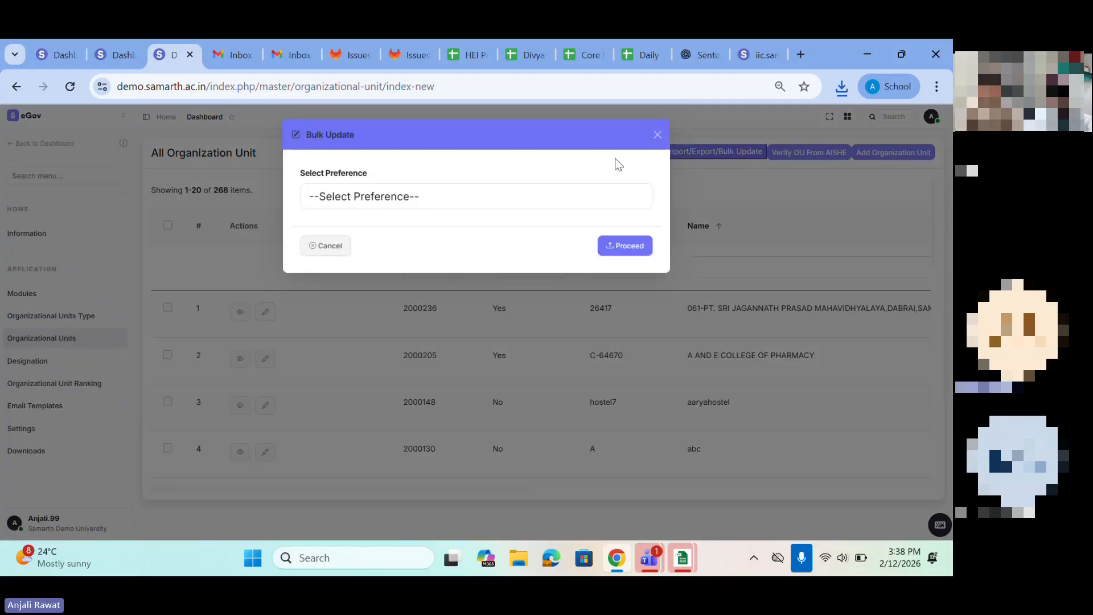
left_click(657, 135)
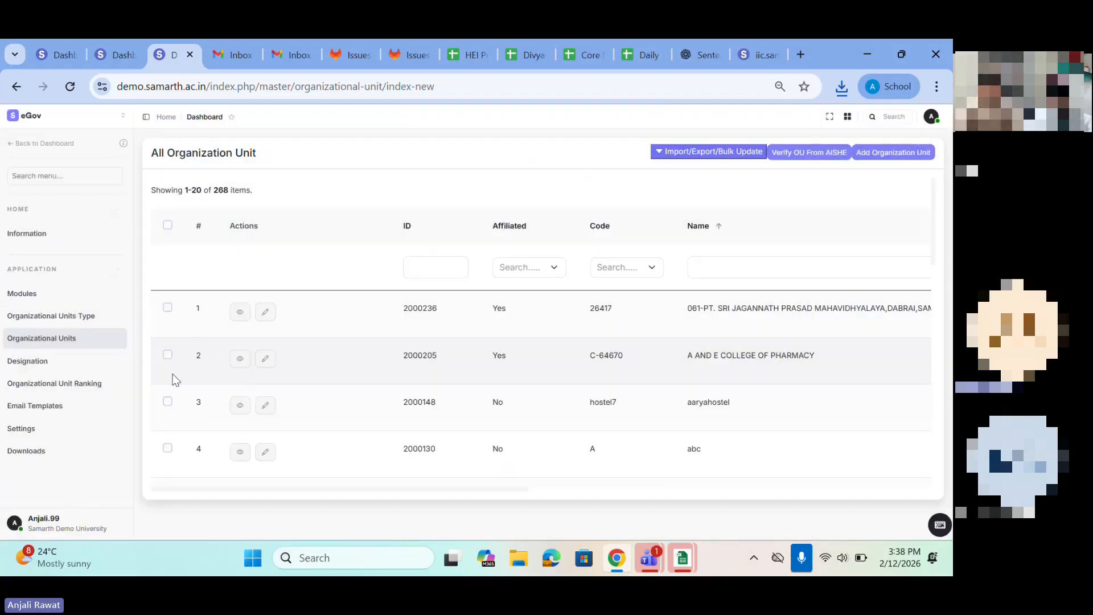
Step: Select the organizational units in rows 1, 3, 5, 6, 7 and 8 of the list
left_click(168, 309)
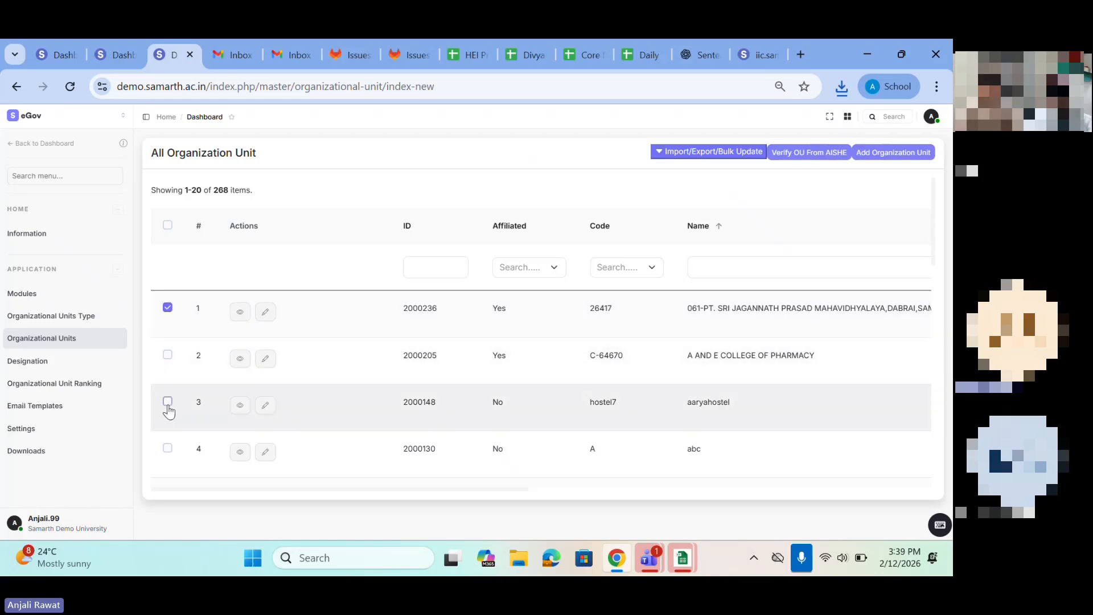
left_click(168, 401)
scroll(168, 407, "down", 2)
left_click(168, 402)
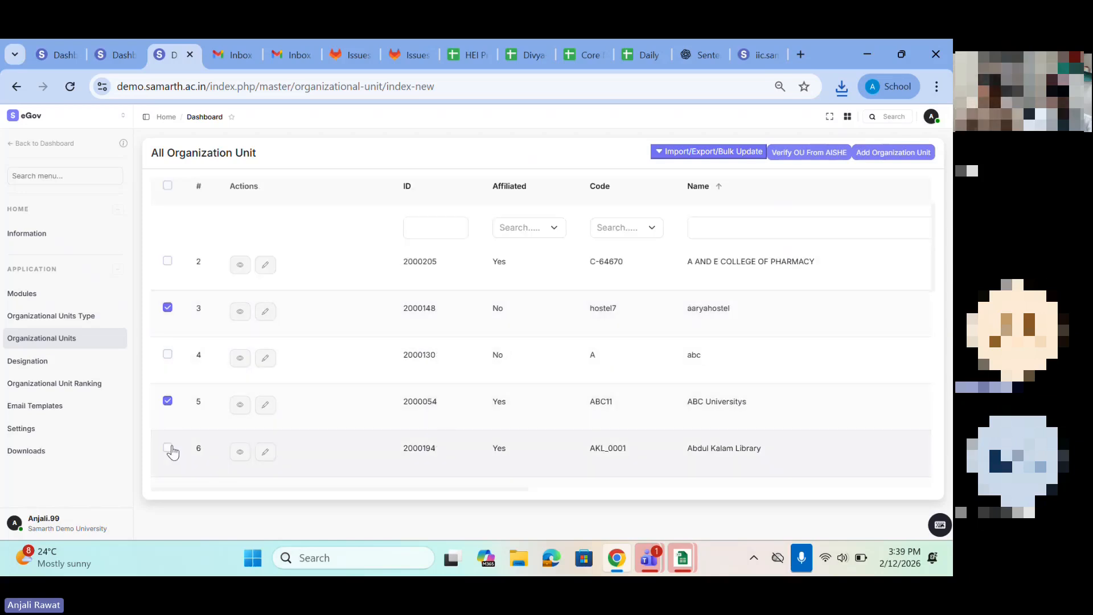
scroll(169, 453, "down", 1)
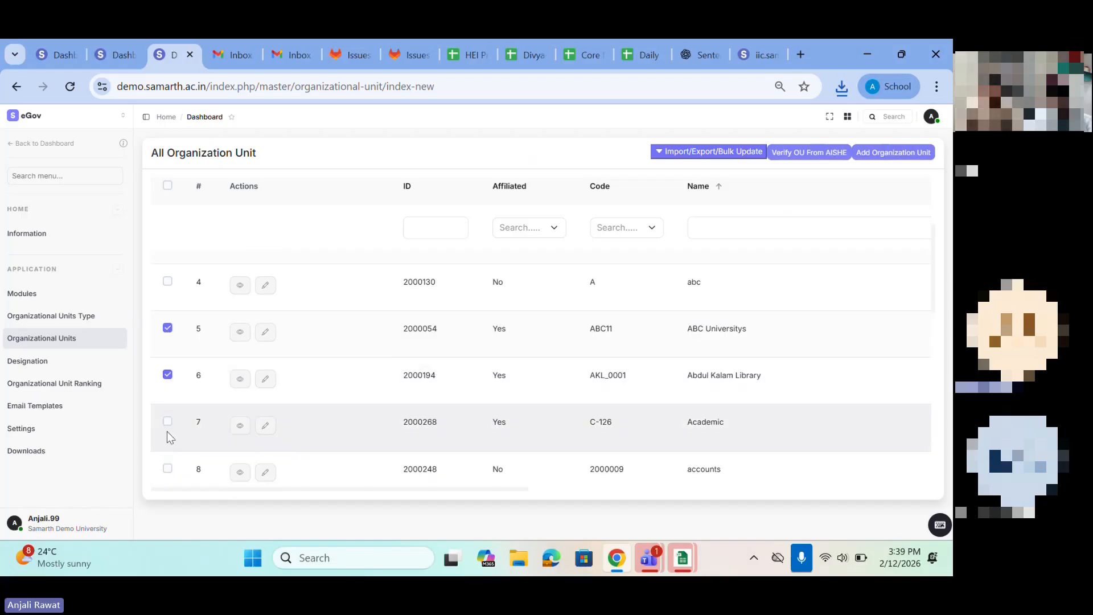
left_click(168, 421)
left_click(168, 470)
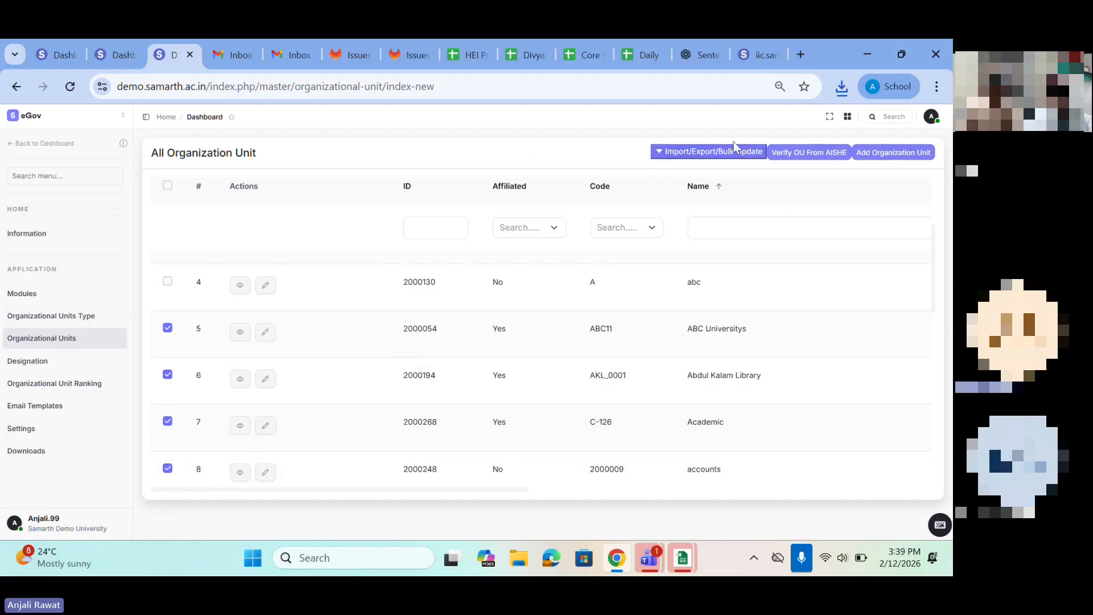
Step: Start a bulk update with the preference set to Selected and proceed to the update page
left_click(697, 155)
left_click(205, 228)
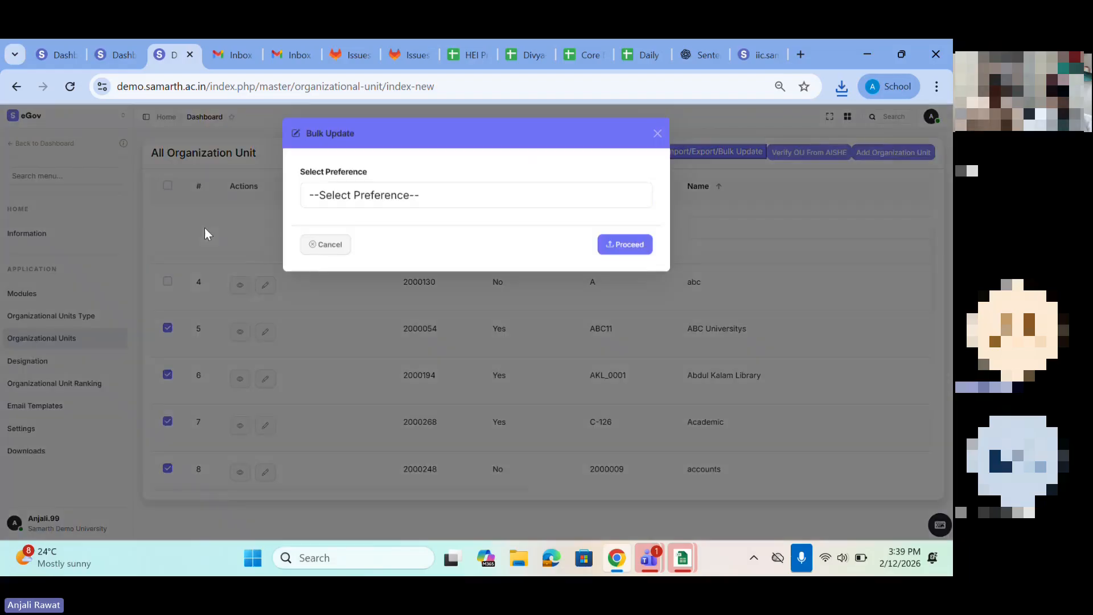
left_click(326, 200)
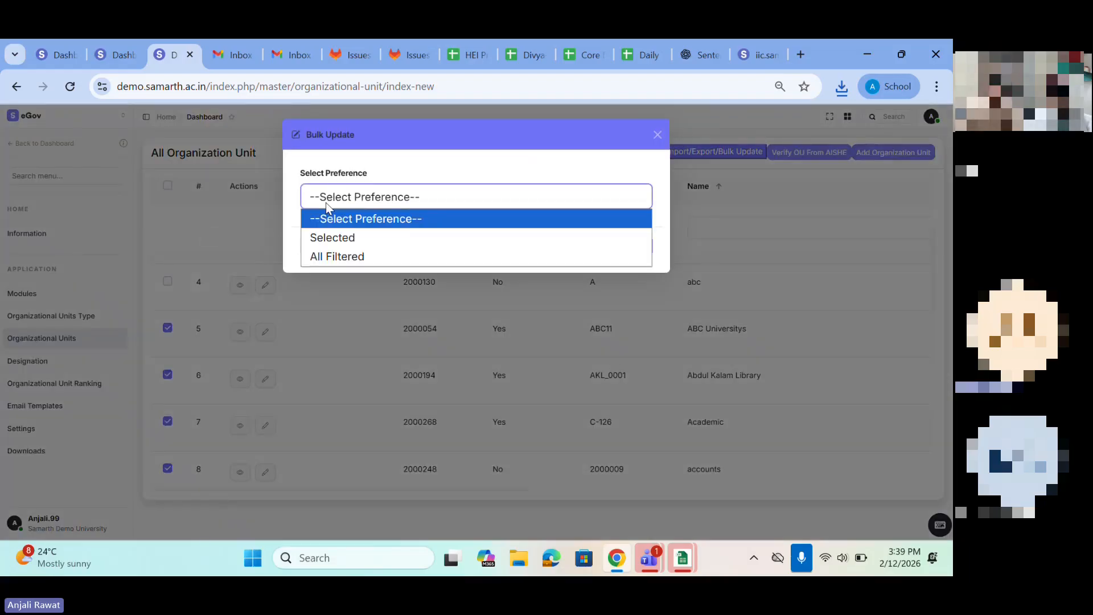
left_click(332, 239)
left_click(629, 247)
Step: Expand the bulk update instructions and review the six steps and the column selection section
scroll(227, 341, "down", 1)
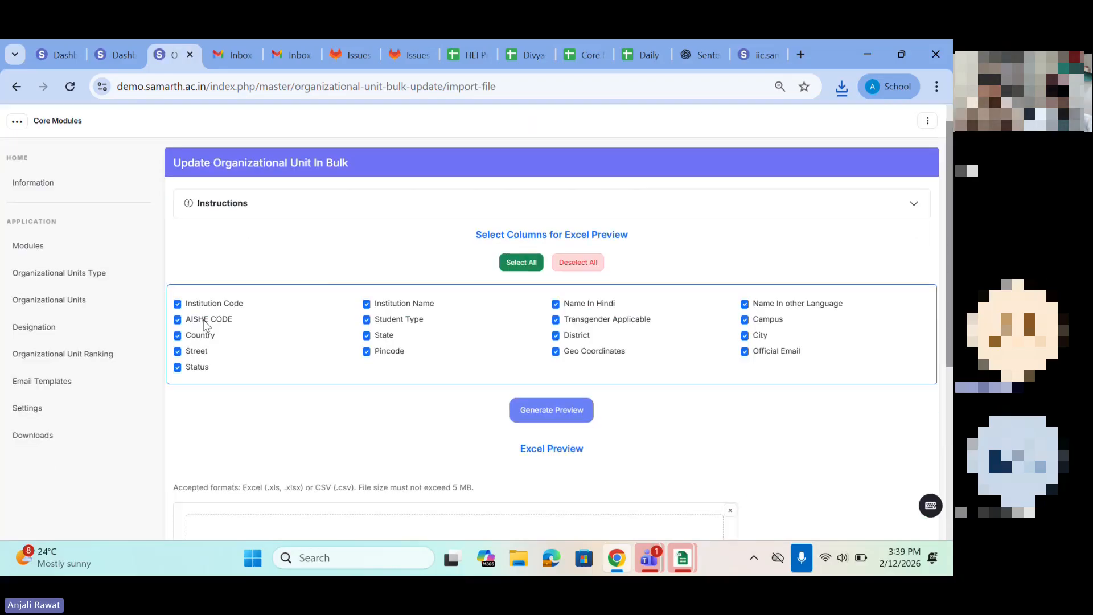
left_click(322, 204)
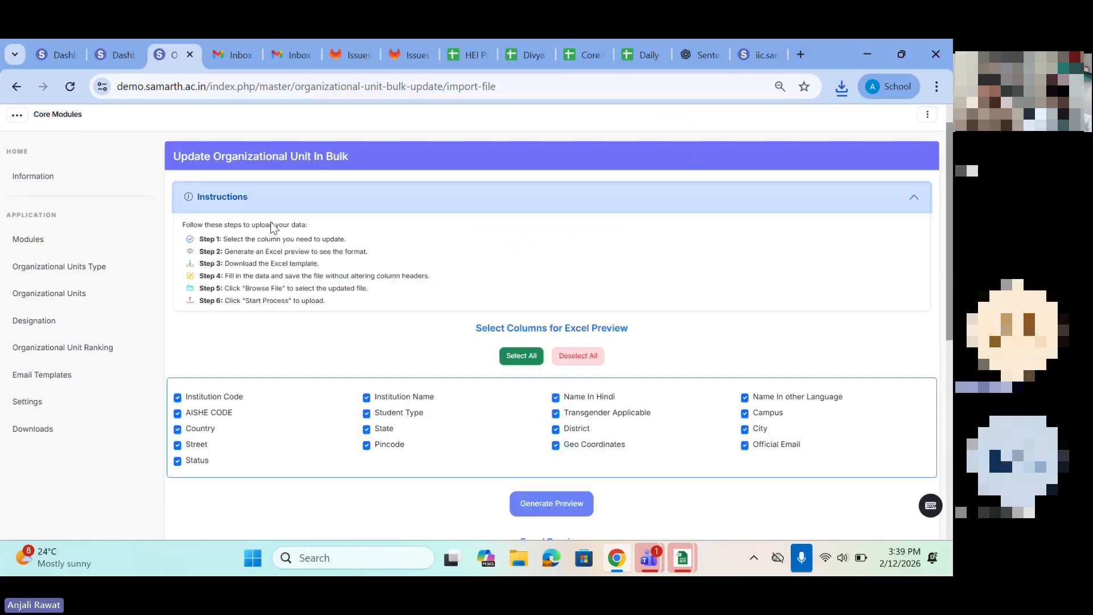
left_click_drag(184, 237, 397, 300)
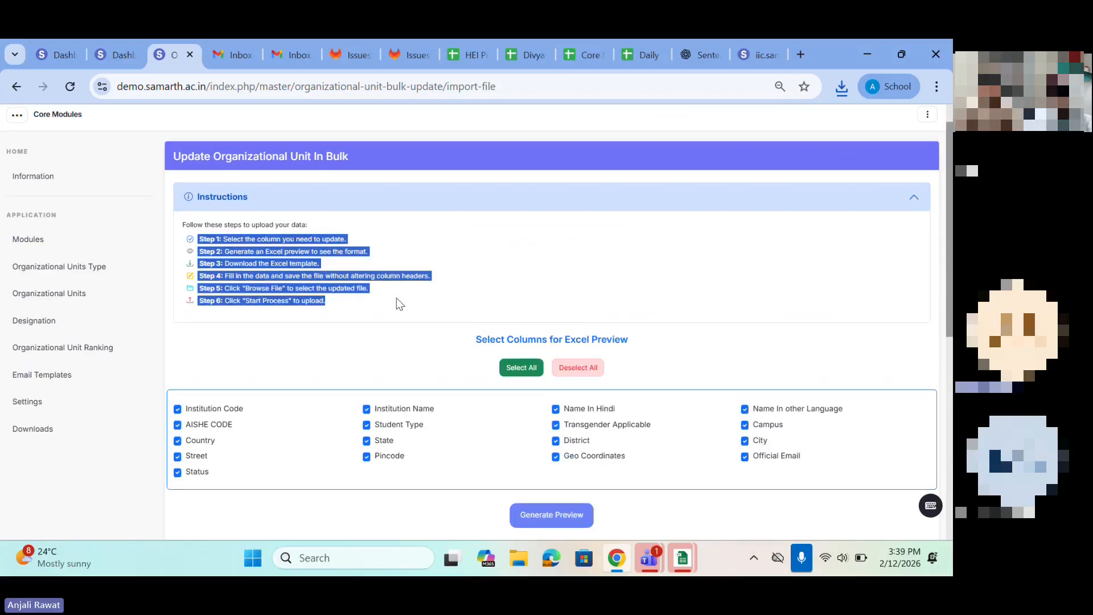
scroll(397, 301, "down", 3)
left_click_drag(477, 224, 670, 221)
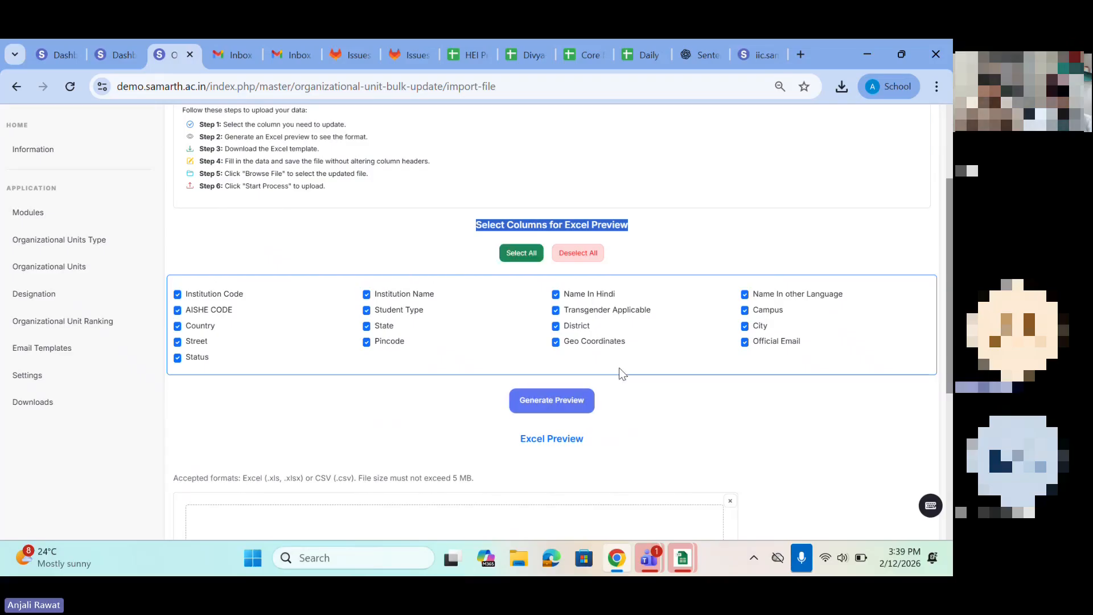
Step: Deselect all preview columns and select only Institution Code, Institution Name and Transgender Applicable
left_click(578, 253)
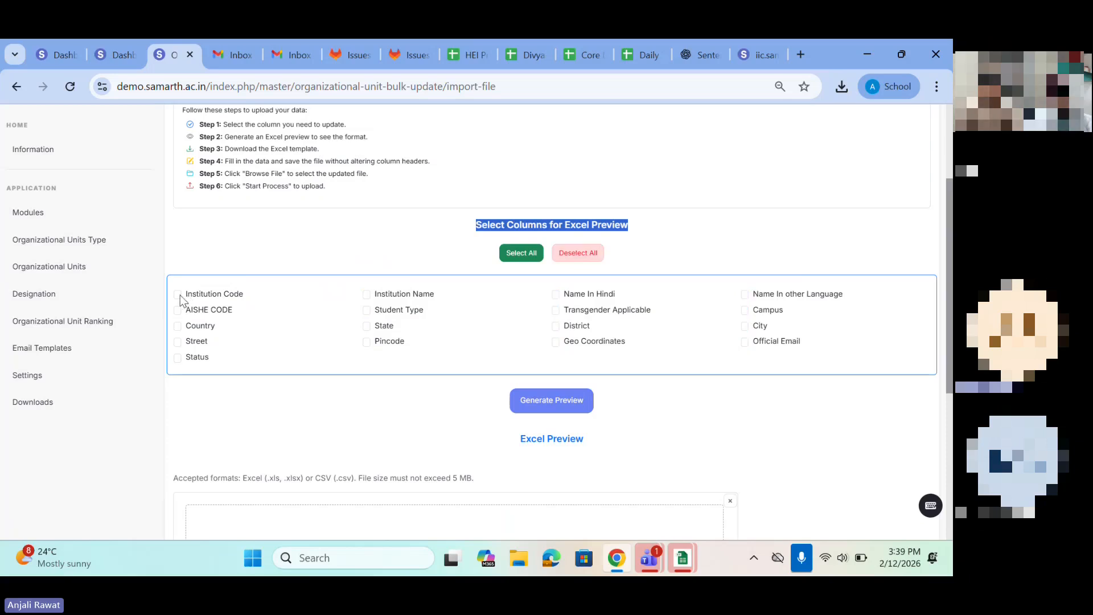
left_click(366, 295)
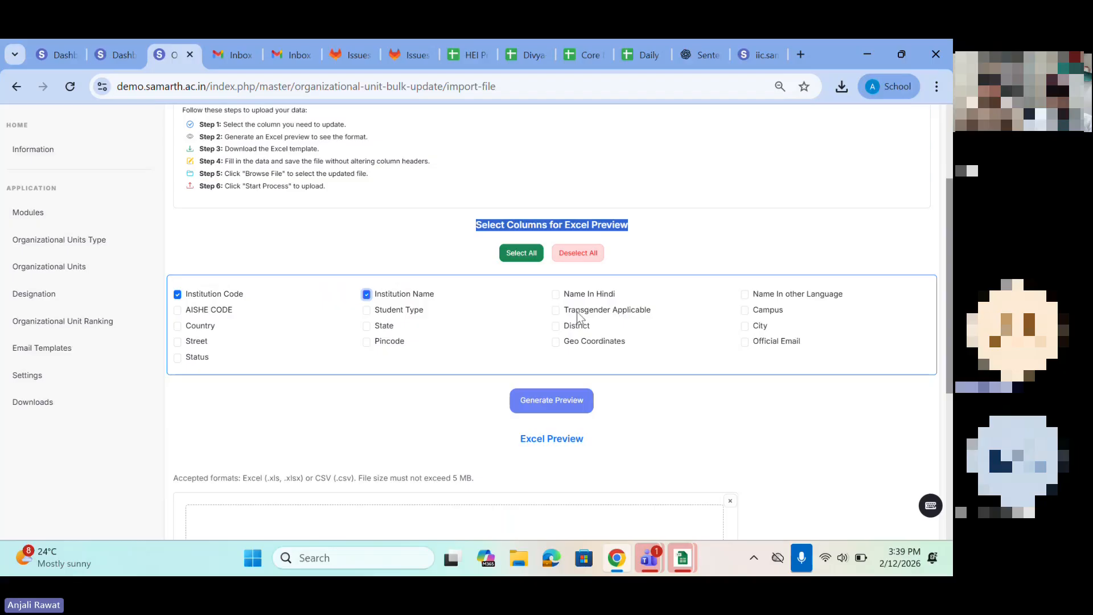
left_click(556, 310)
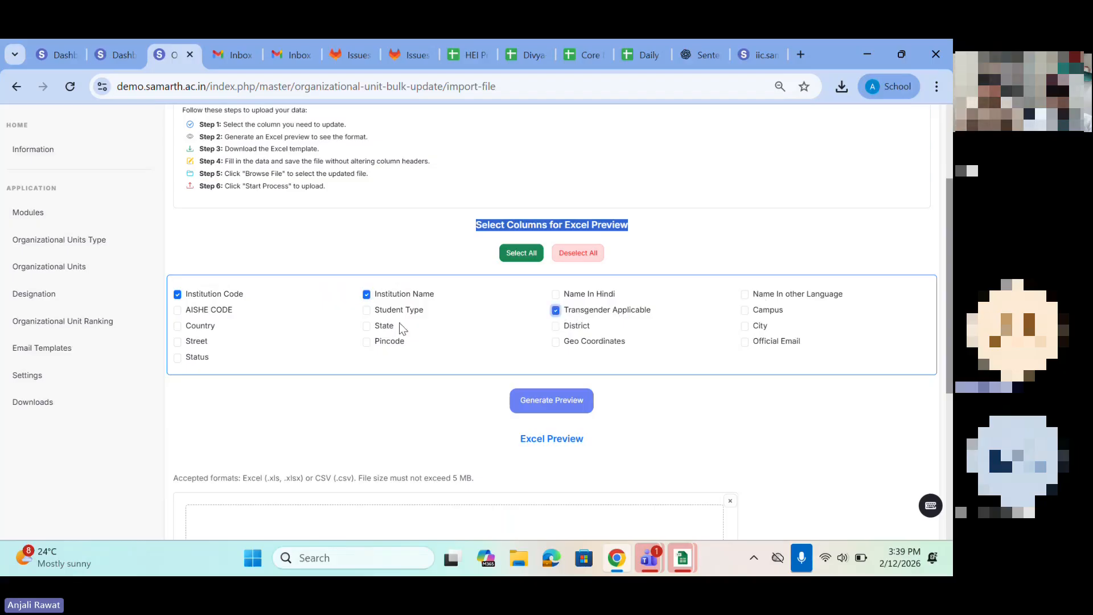
Step: Add Student Type to the selected columns, generate the Excel preview and check its sample rows
left_click(366, 311)
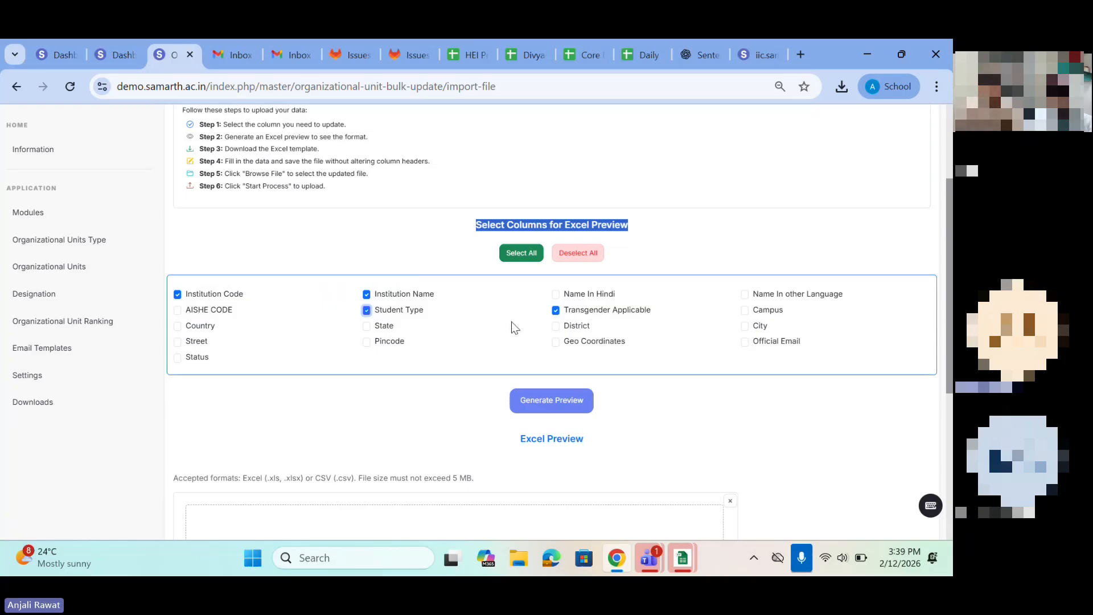
left_click(539, 403)
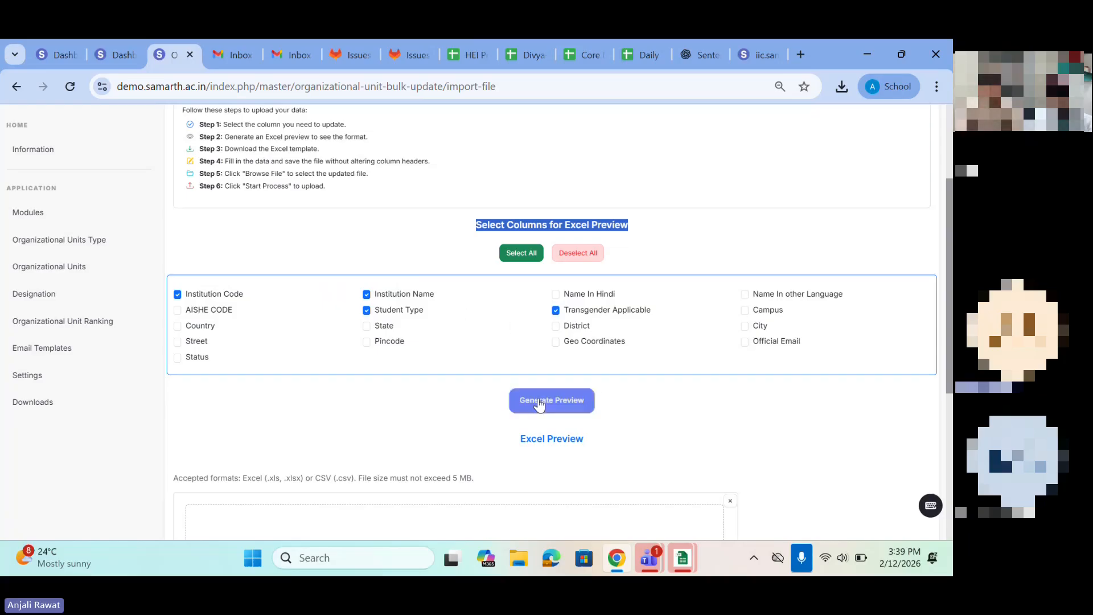
scroll(538, 403, "down", 2)
left_click_drag(194, 350, 778, 416)
scroll(780, 419, "down", 4)
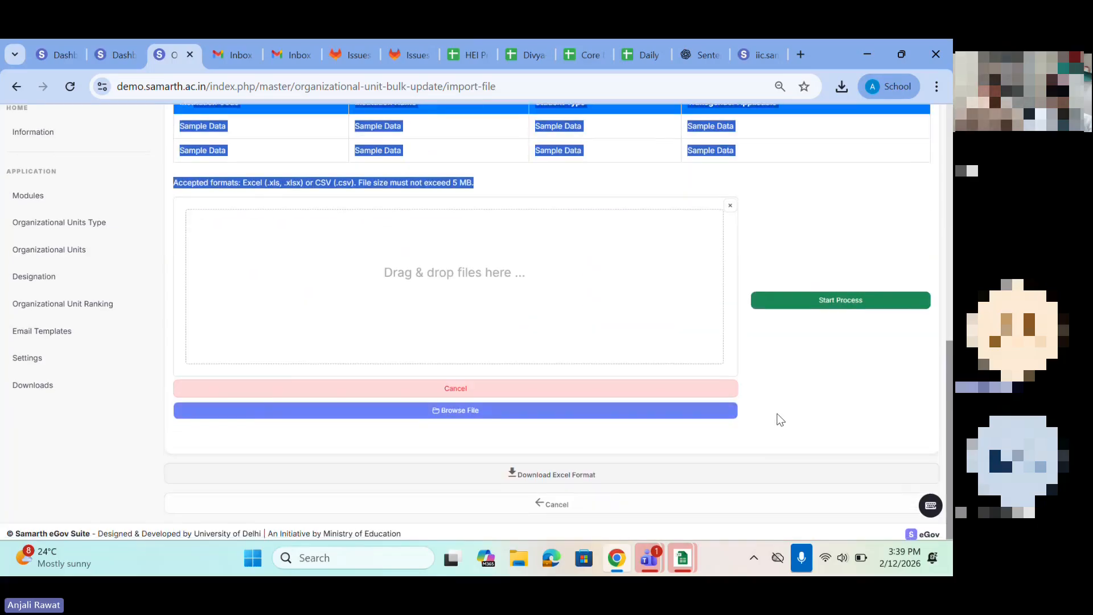
Step: Download the bulk update Excel format and open organizational_unit_bulk_update_1770890957.xlsx to review its columns through Transgender Applicable
left_click(556, 476)
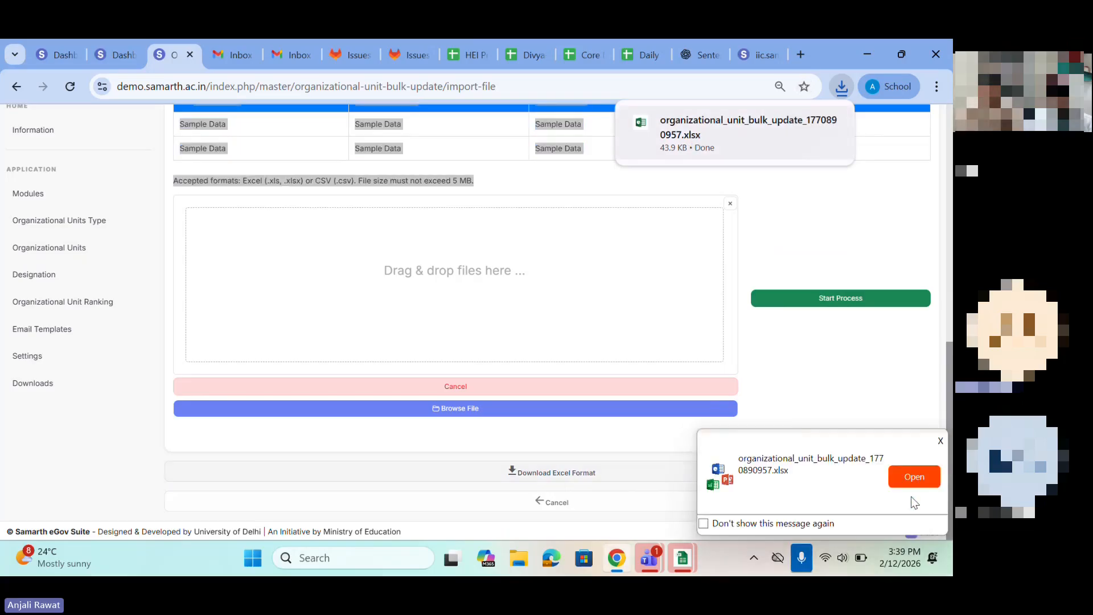
left_click(724, 127)
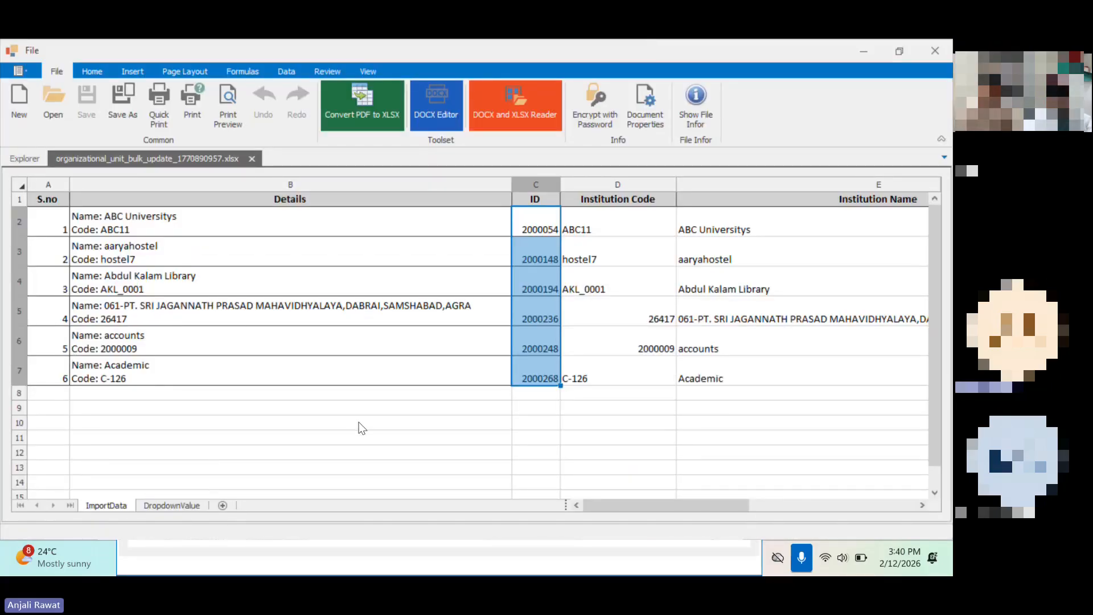
left_click(708, 286)
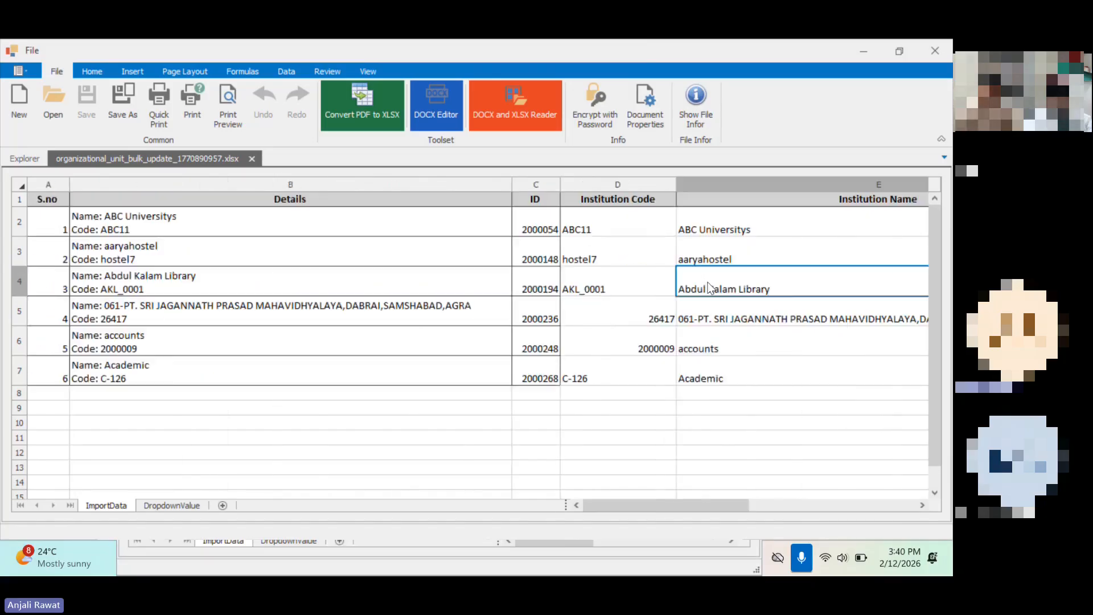
scroll(802, 286, "right", 1)
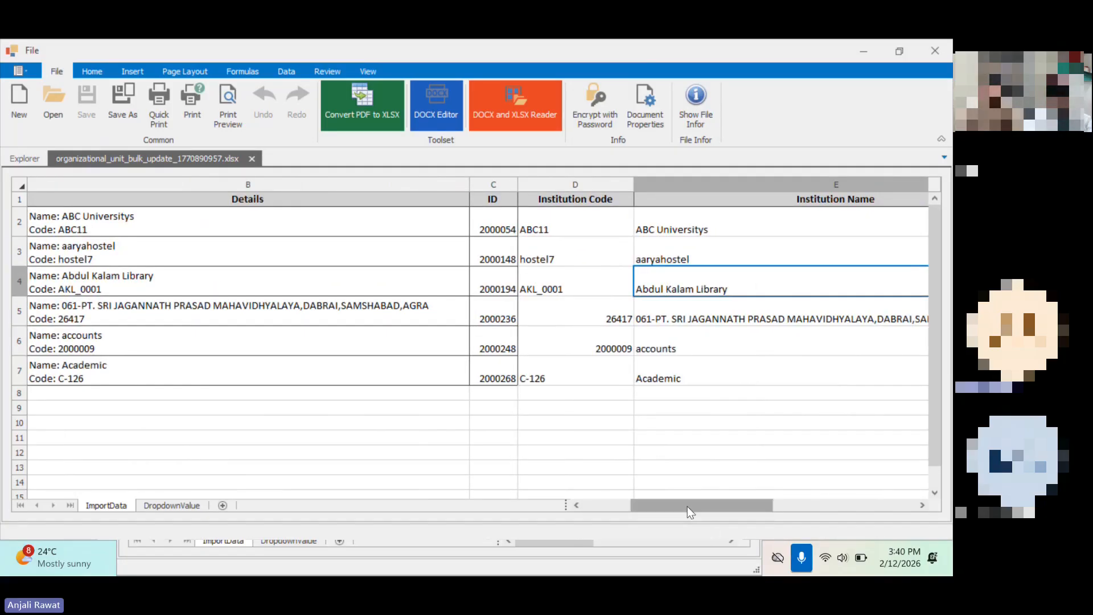
left_click_drag(688, 506, 715, 512)
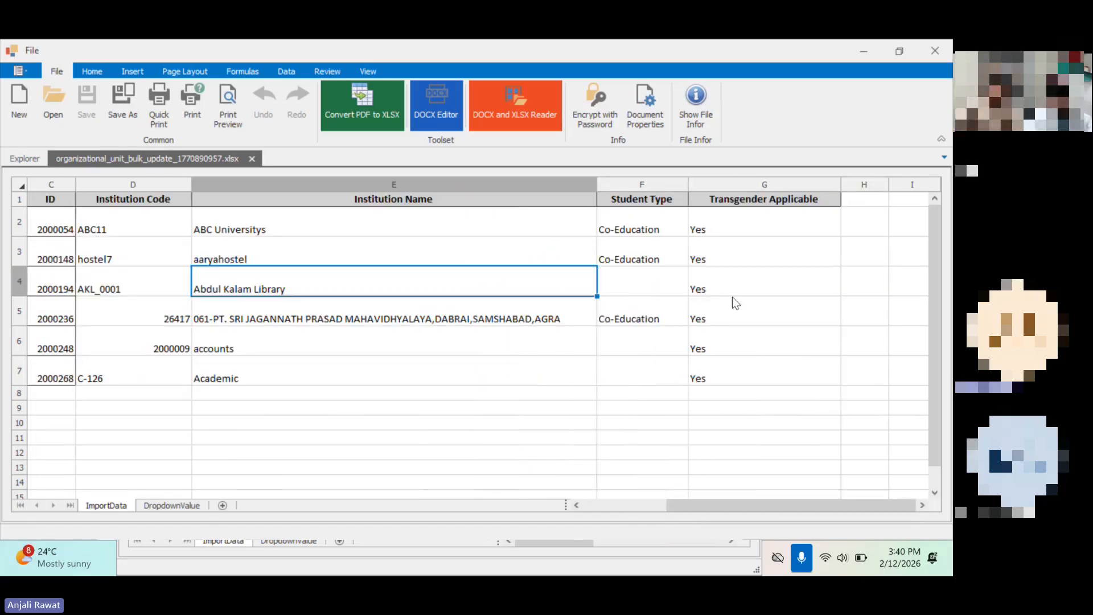
Step: Set the Student Type to Co-Education for Abdul Kalam Library, accounts and Academic
left_click(637, 281)
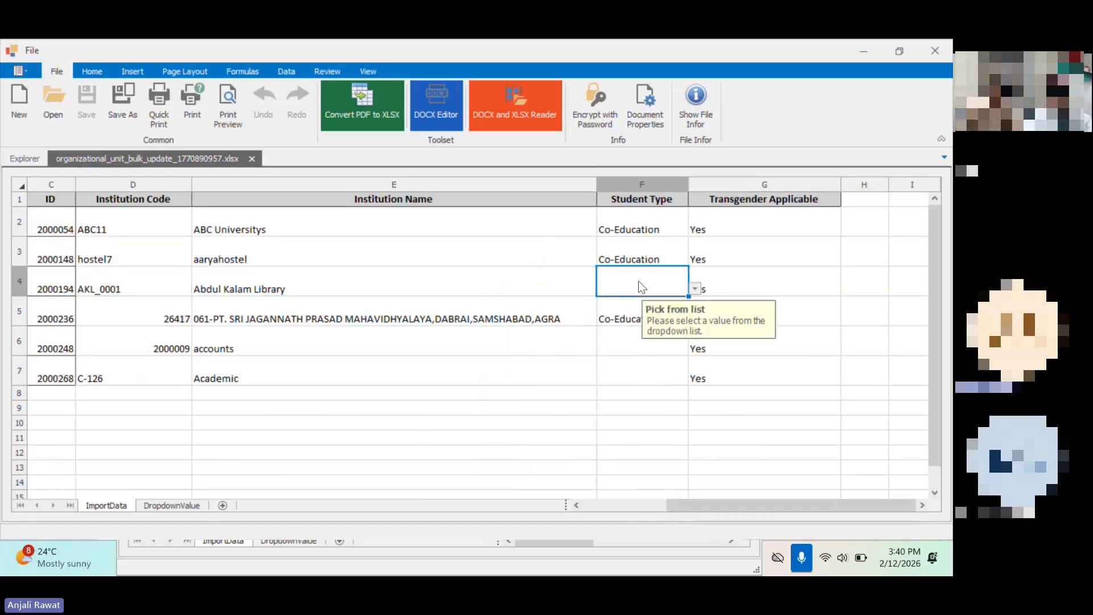
left_click(695, 289)
left_click(637, 297)
left_click(628, 340)
left_click(695, 348)
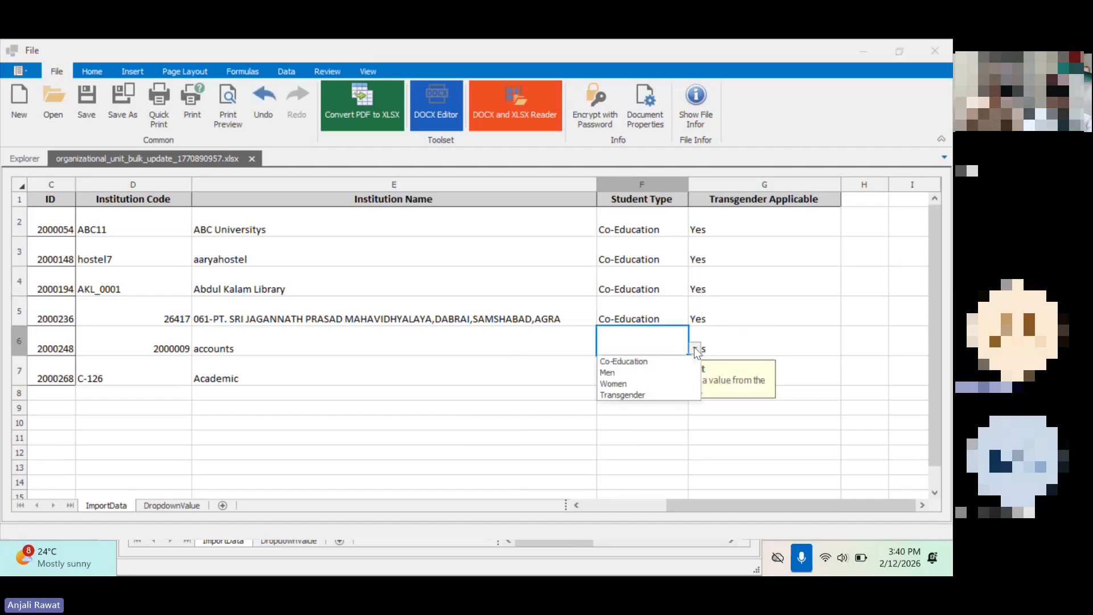
left_click(631, 362)
left_click(615, 378)
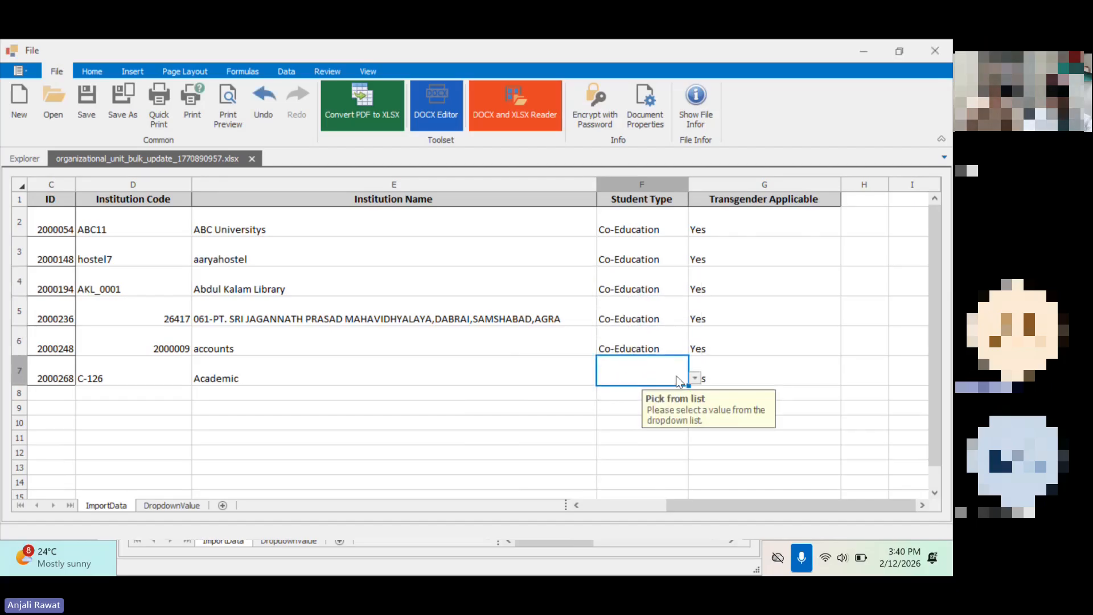
left_click(695, 378)
left_click(626, 392)
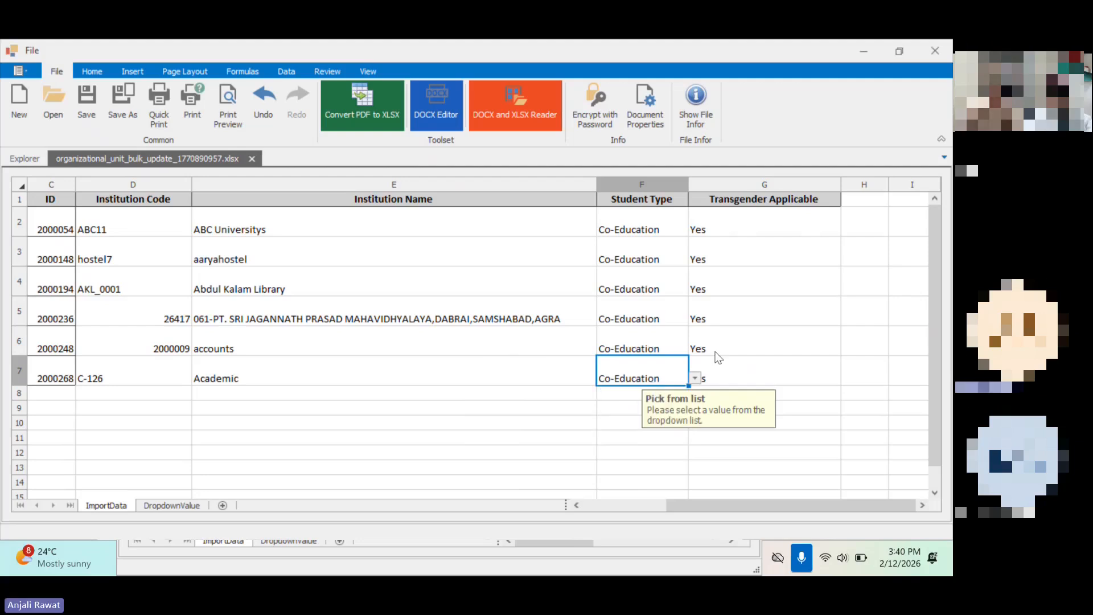
Step: For the accounts unit, set Transgender Applicable to No and the Institution Code to 20010009, and save the workbook
left_click(757, 351)
left_click(848, 348)
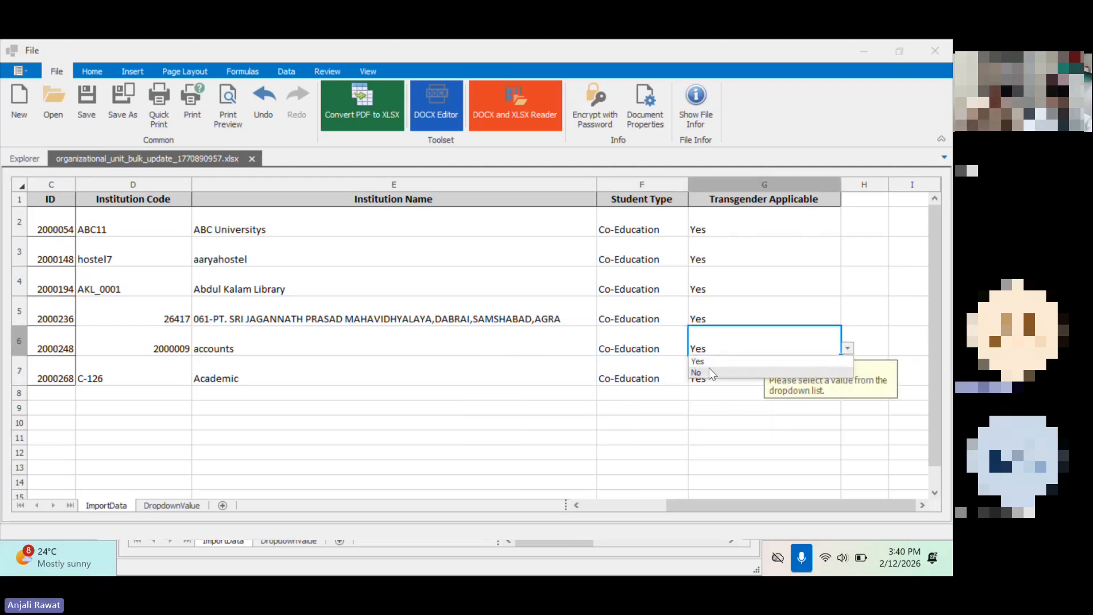
left_click(700, 373)
double_click(164, 348)
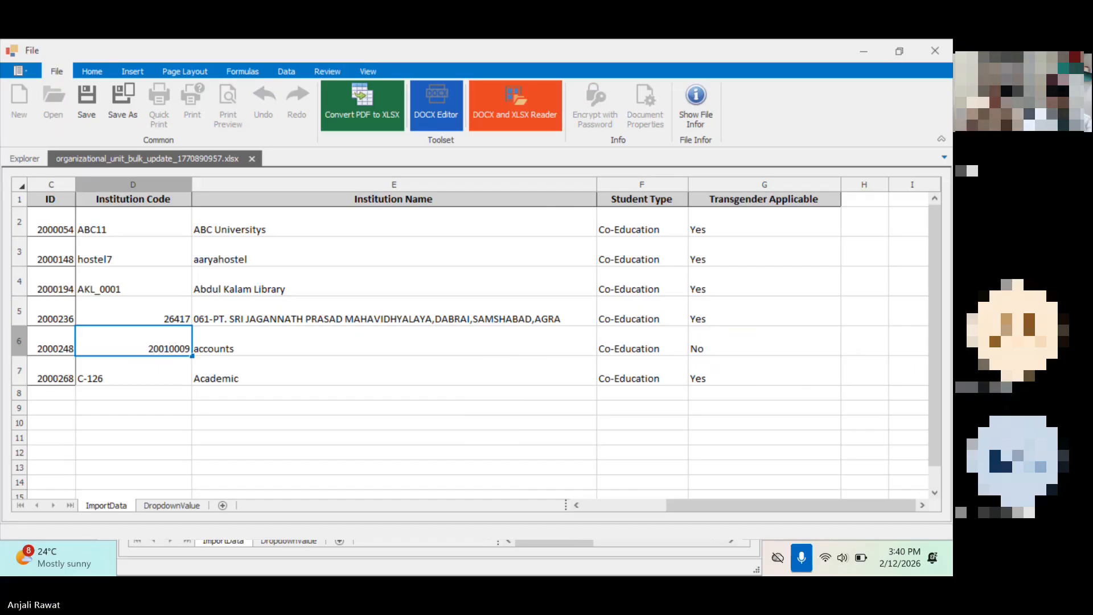
left_click(172, 412)
key("ctrl+s")
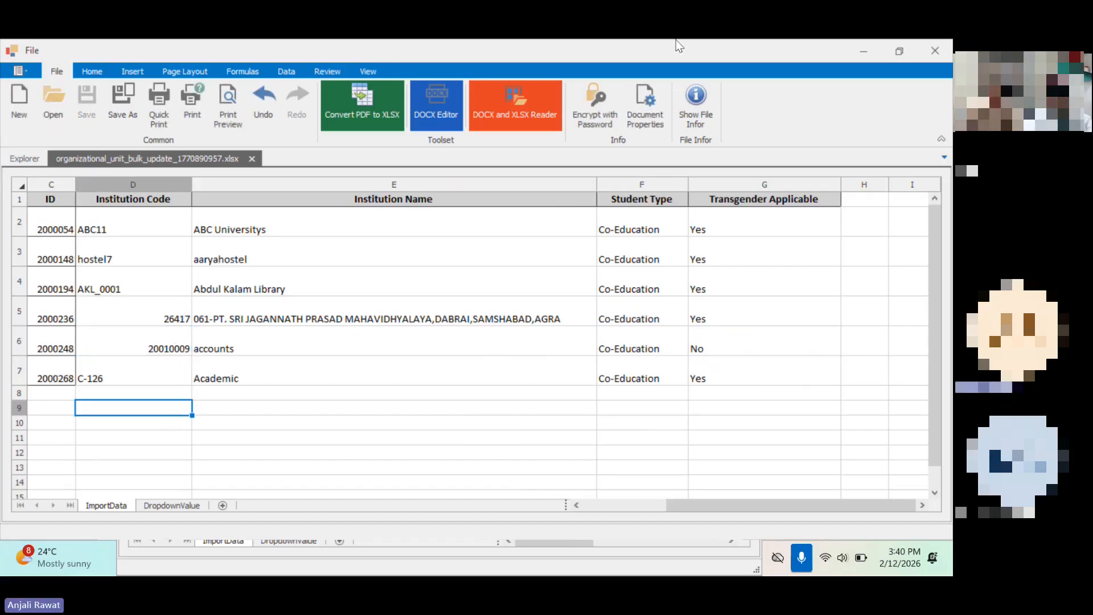
Step: Return to the bulk update page in the browser, upload the edited workbook and start the process
left_click(864, 49)
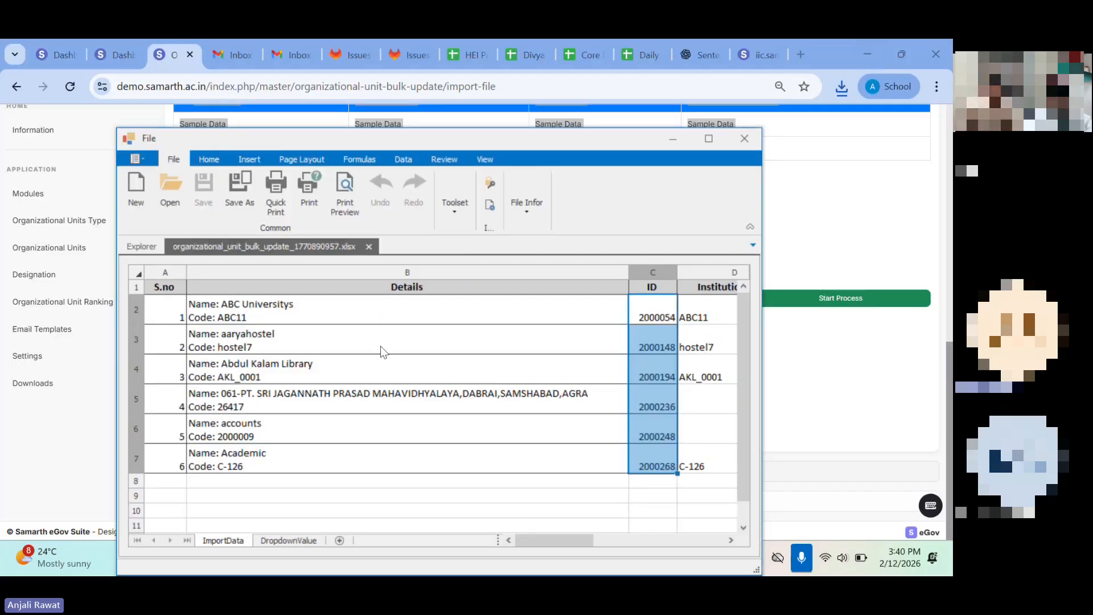
left_click(672, 138)
left_click(431, 409)
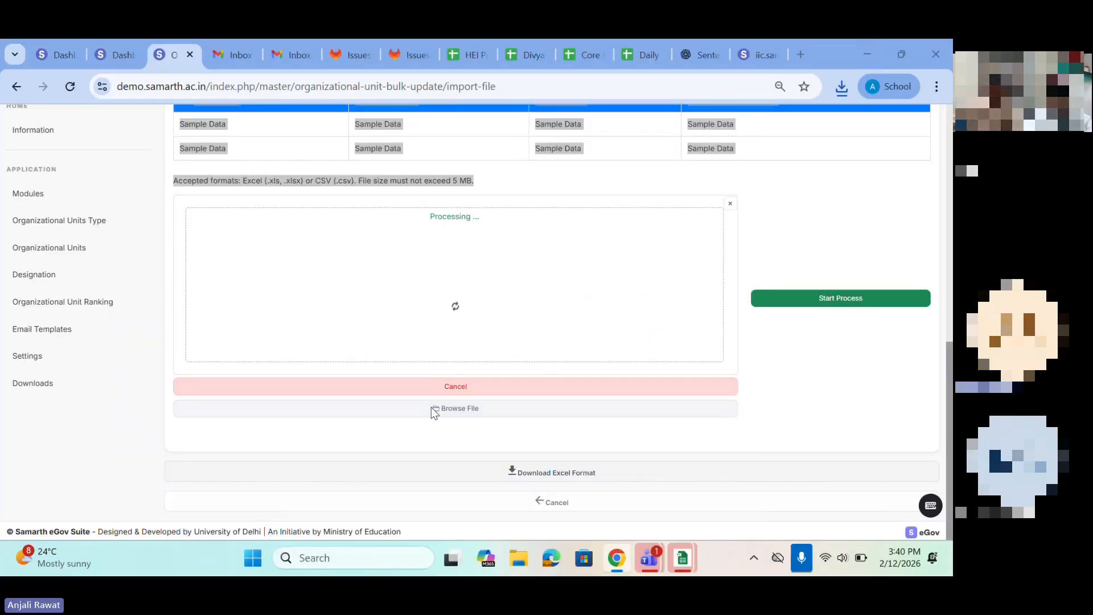
left_click(203, 269)
left_click(375, 460)
left_click(790, 302)
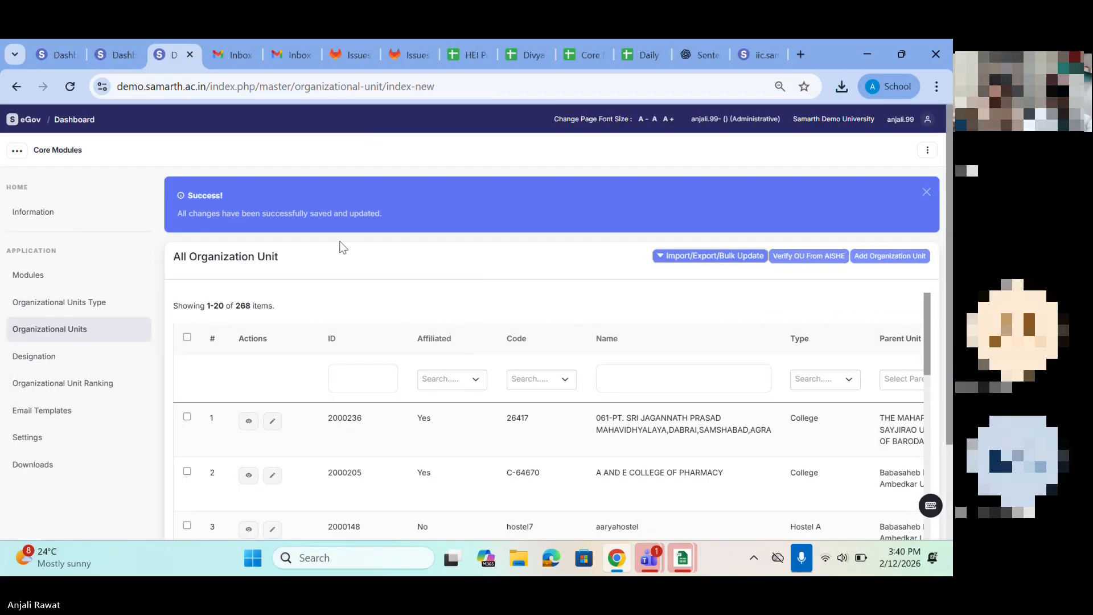
Step: Read the update message and look over the columns of the organizational units list
left_click_drag(178, 214, 399, 211)
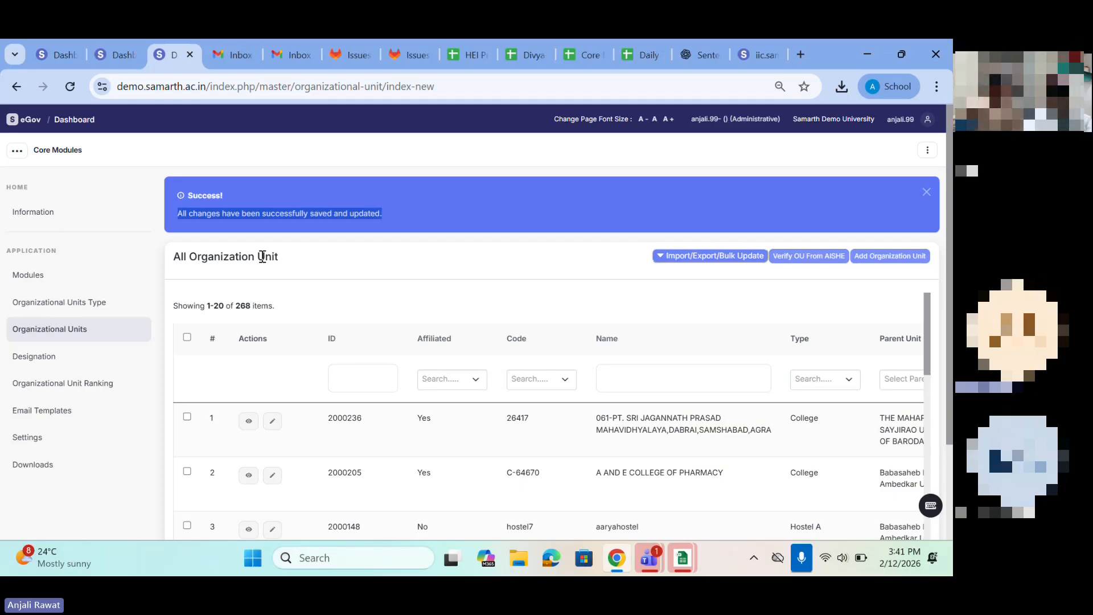
scroll(595, 451, "right", 4)
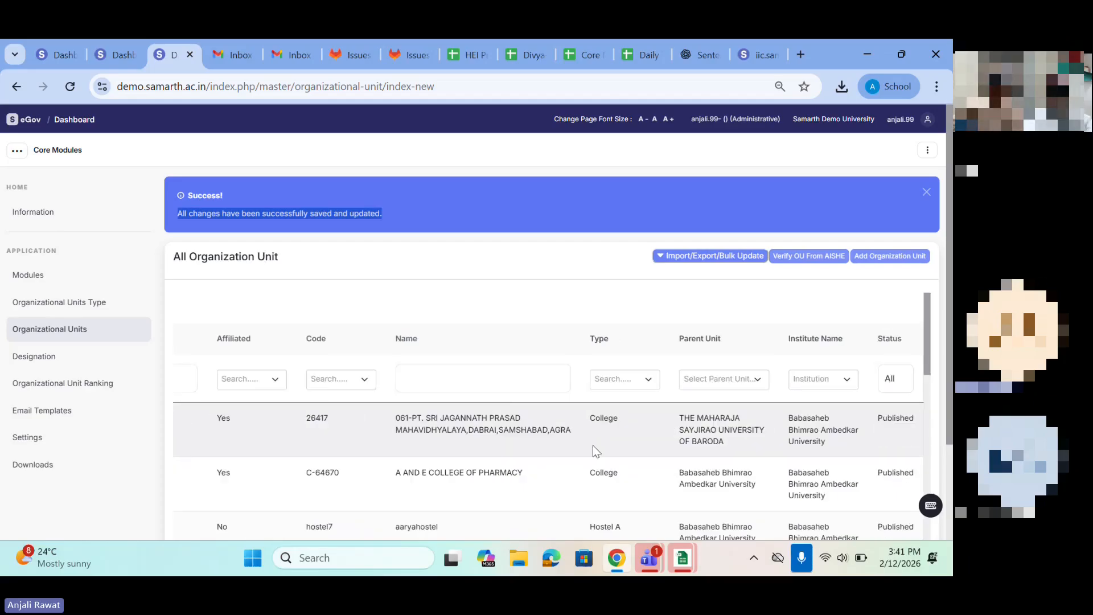
scroll(584, 445, "left", 4)
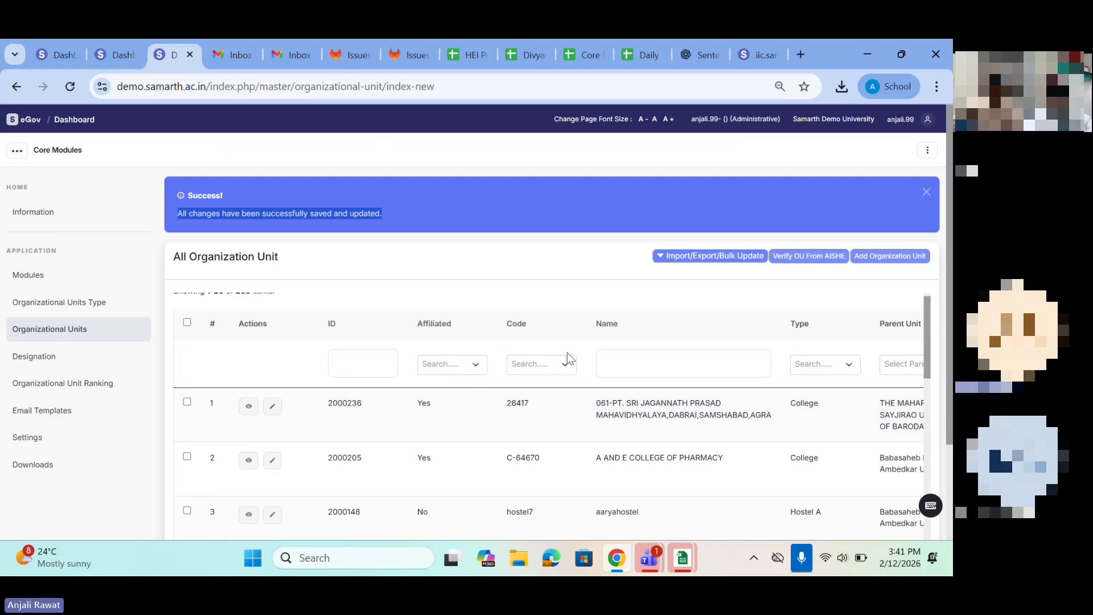
left_click(610, 358)
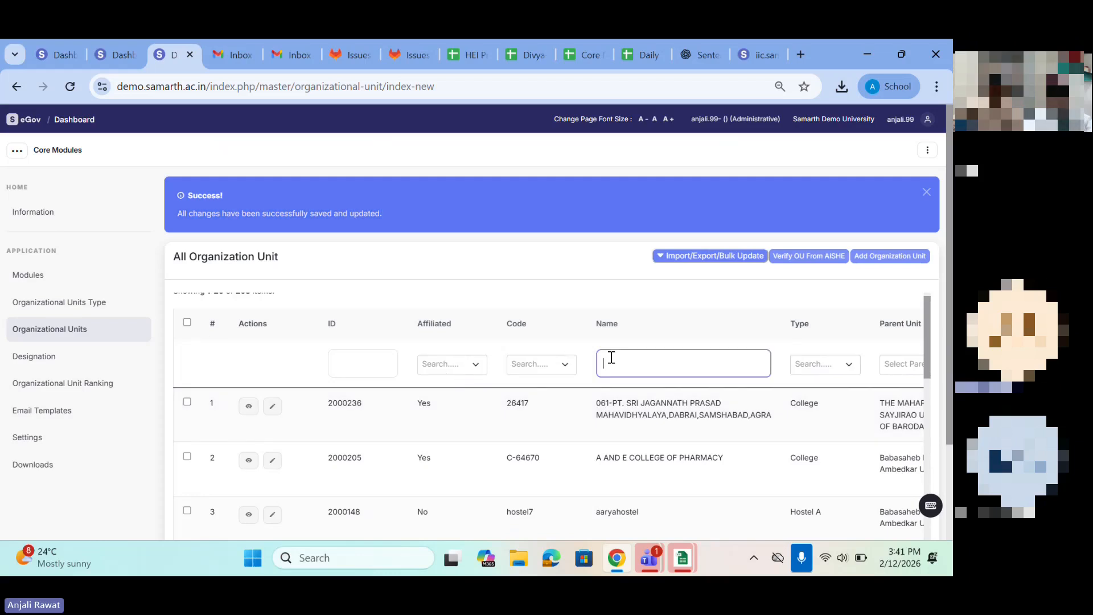
Step: View the full details of the first organizational unit in the list and return to the organizational units list
left_click(248, 405)
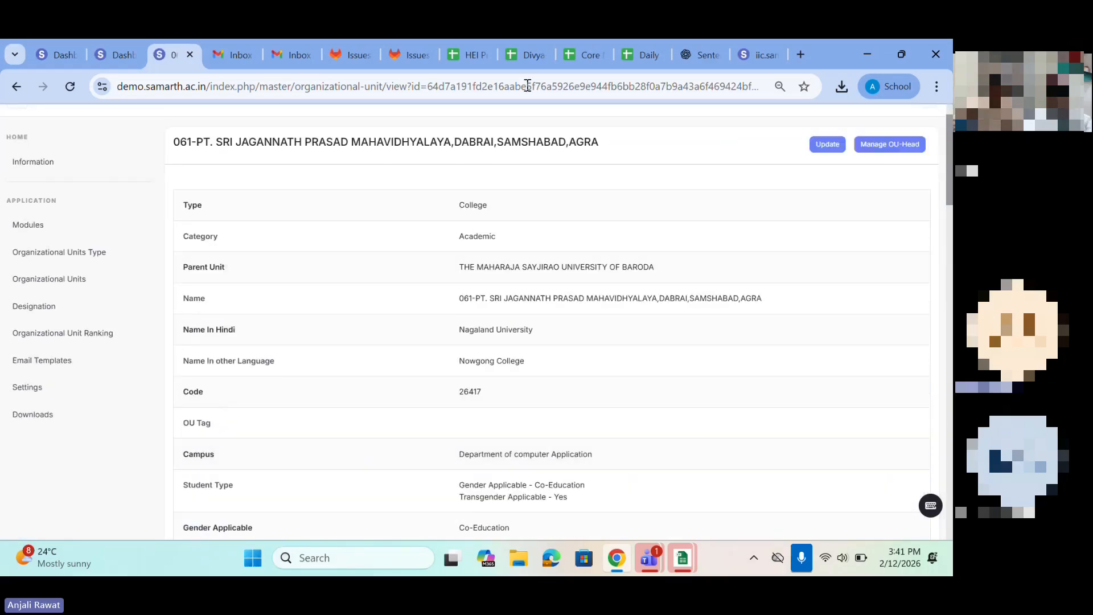
scroll(481, 294, "down", 3)
scroll(481, 294, "down", 15)
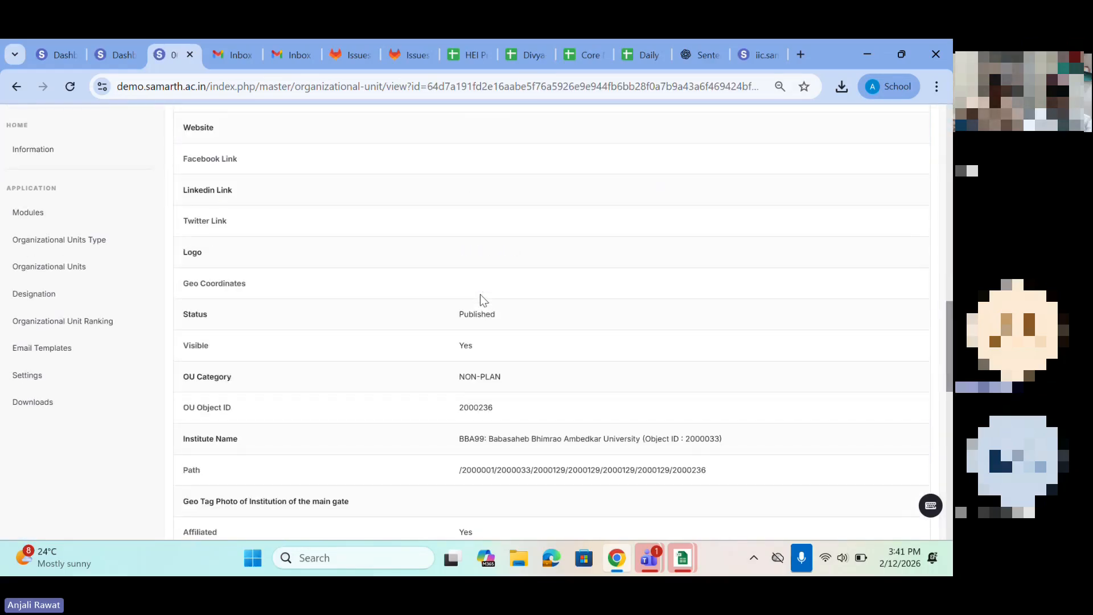
scroll(481, 294, "up", 7)
scroll(481, 294, "up", 8)
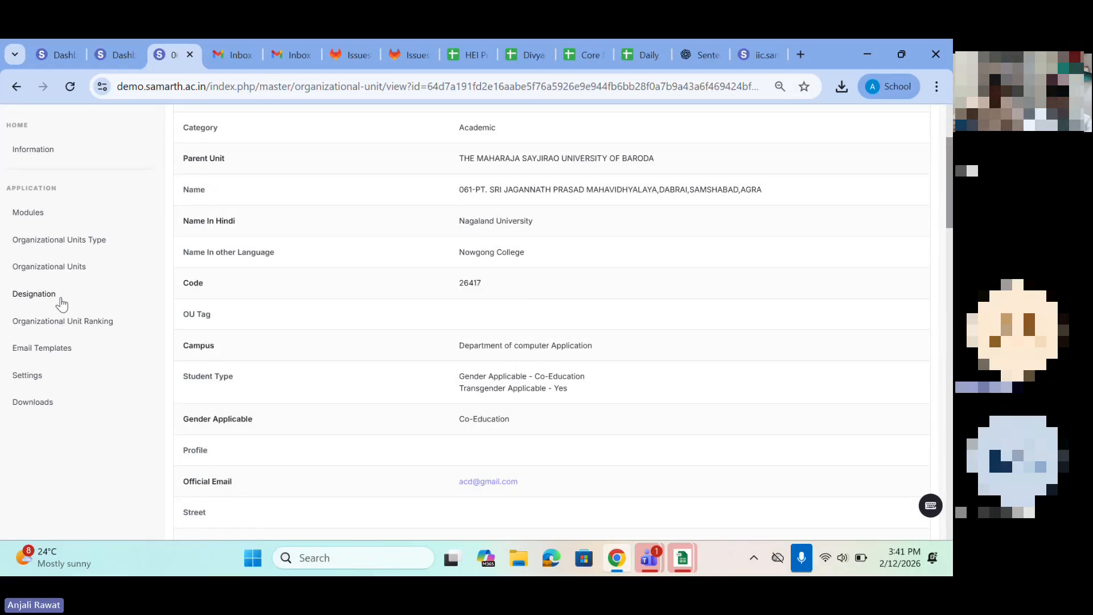
left_click(39, 269)
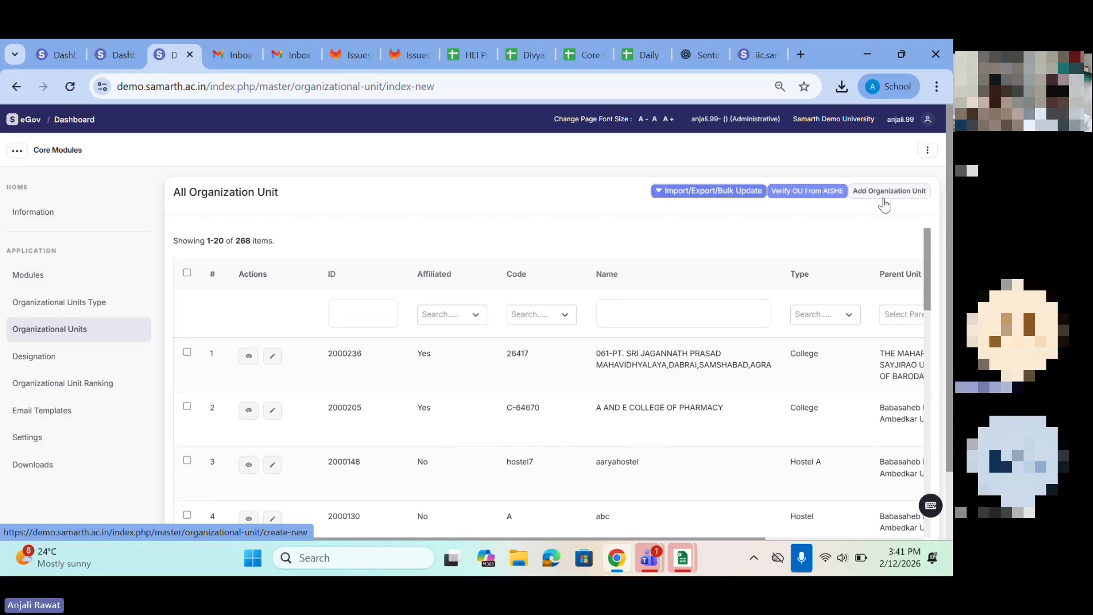
Step: Open the verification of organizational units from AISHE and compare the AISHE data with the system data
left_click(722, 190)
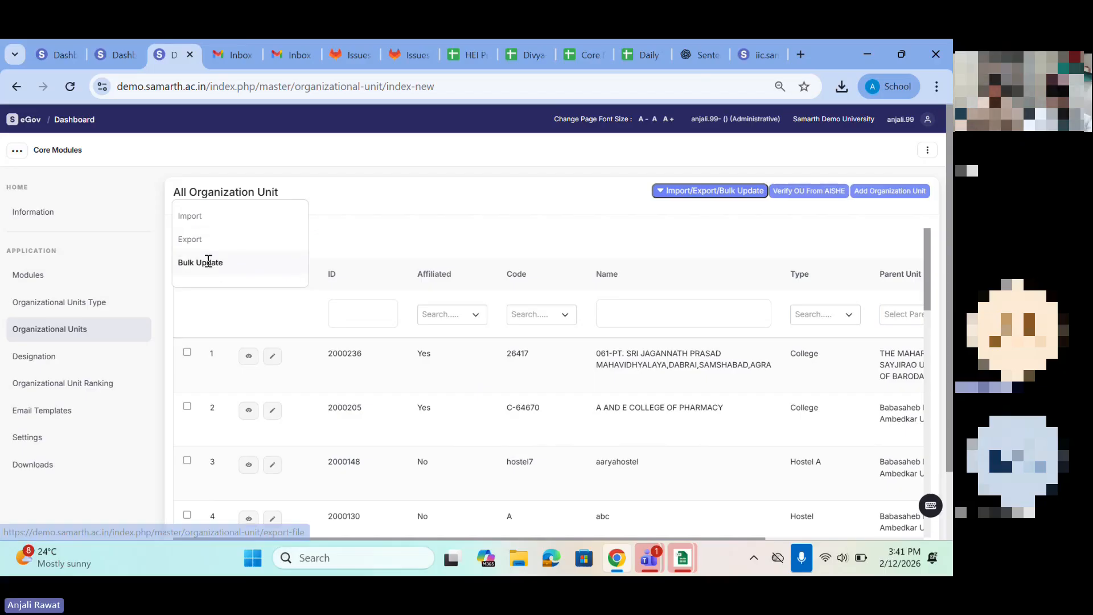
left_click(752, 191)
left_click(801, 195)
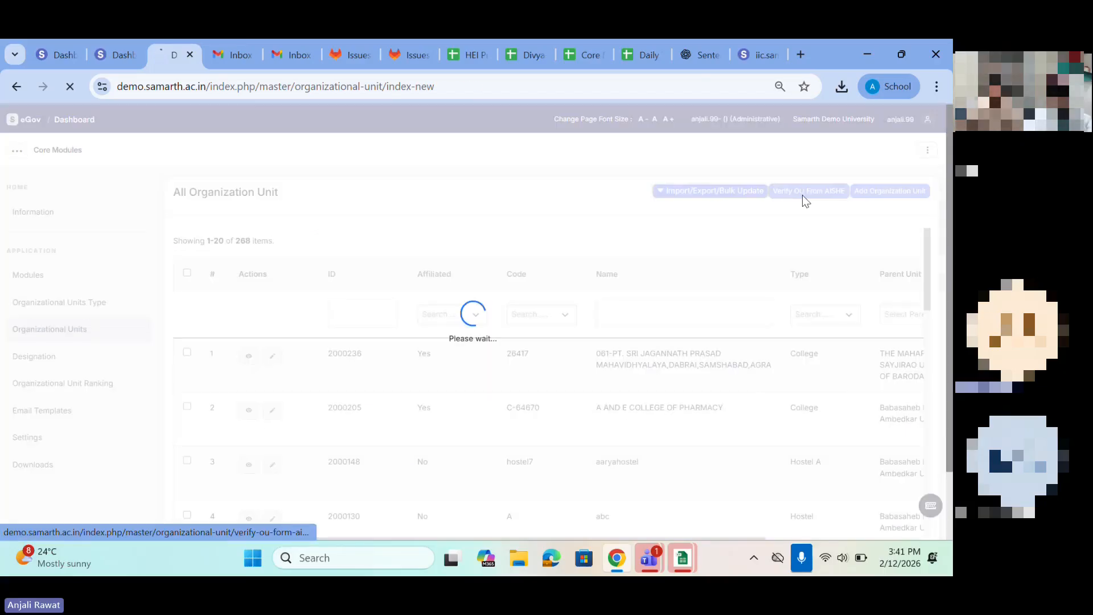
scroll(429, 448, "down", 1)
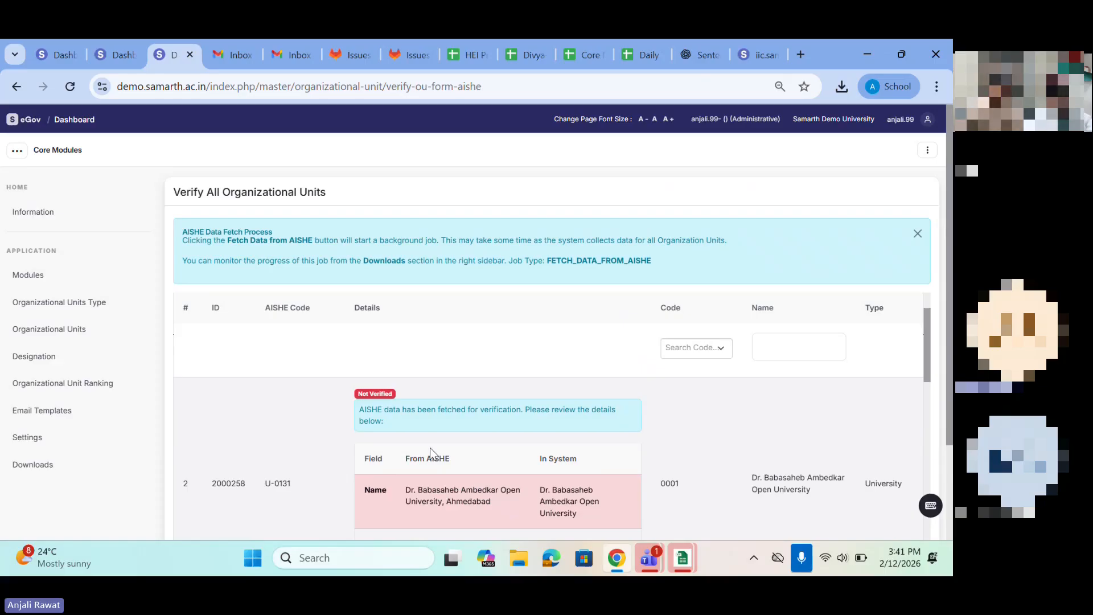
scroll(429, 448, "down", 1)
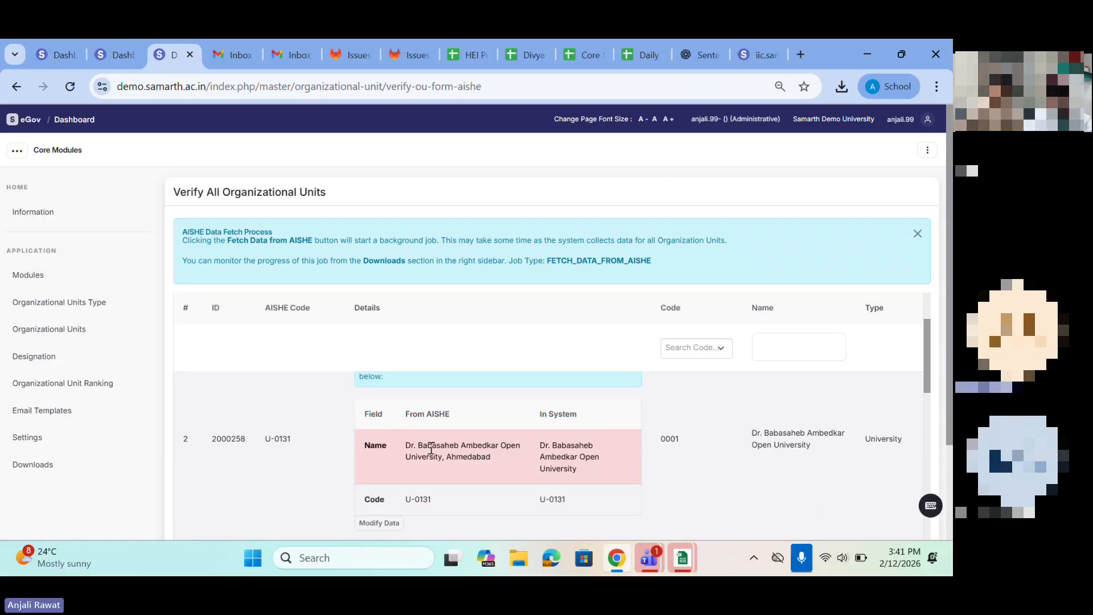
scroll(431, 450, "up", 2)
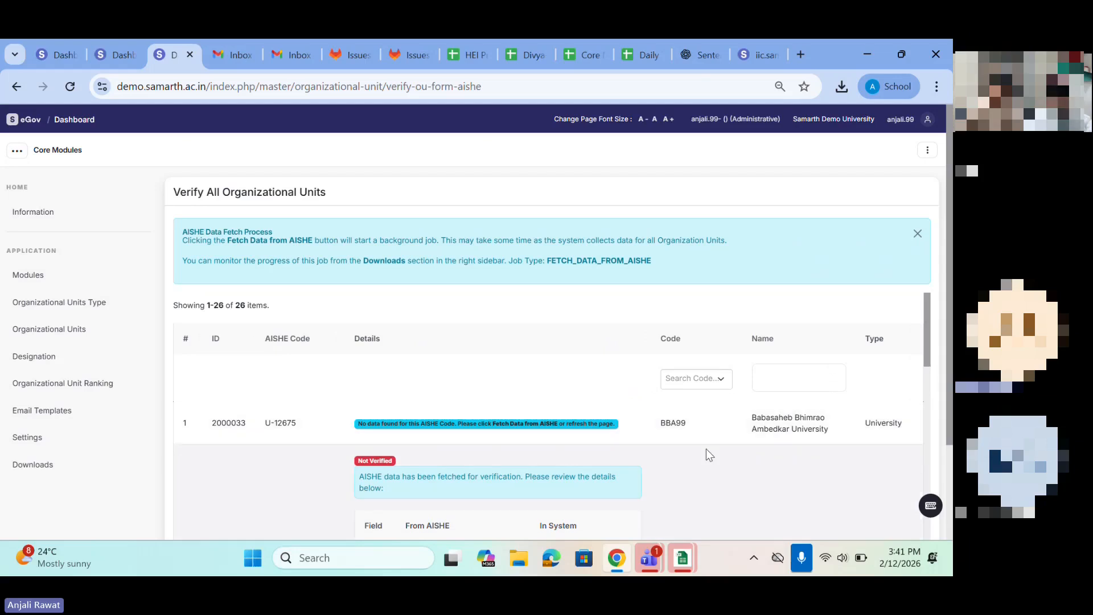
scroll(441, 461, "down", 15)
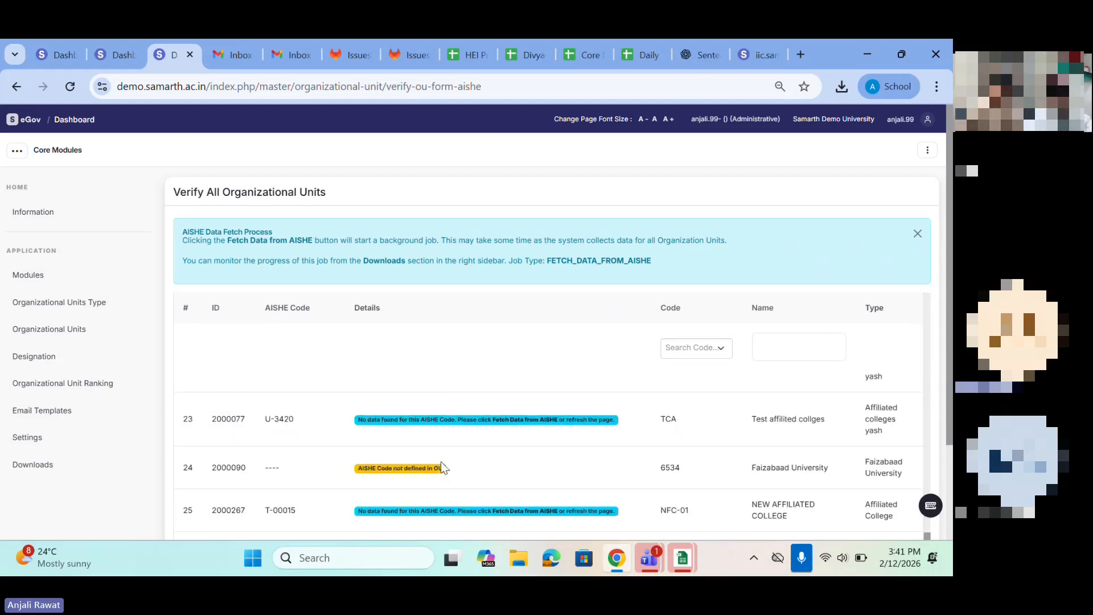
Step: Open the form for adding a new designation and name the designation "Assistant 1092222"
left_click(34, 357)
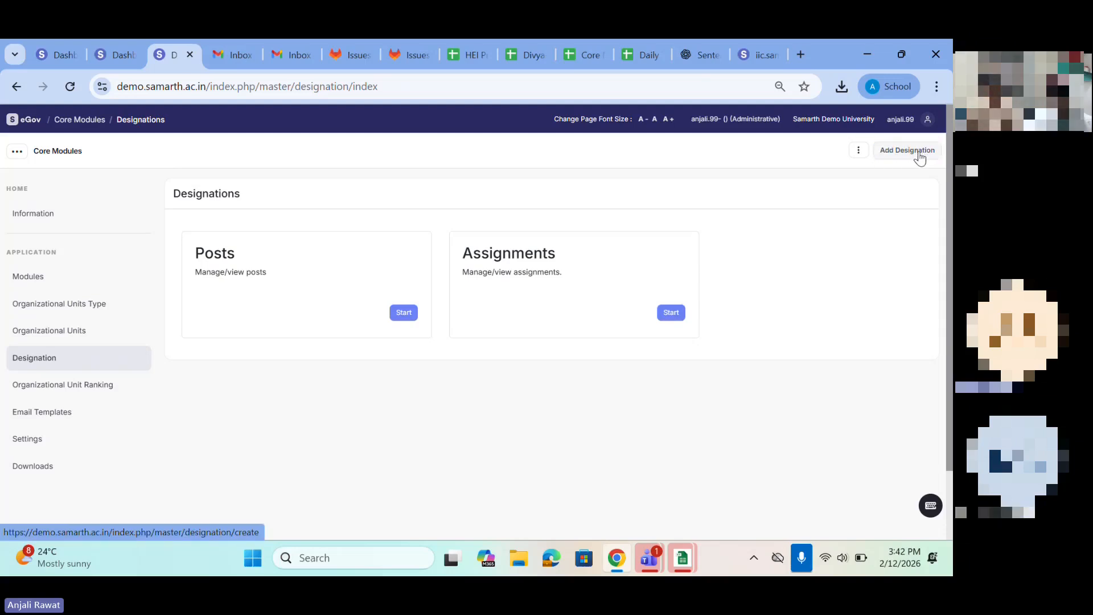
left_click(900, 155)
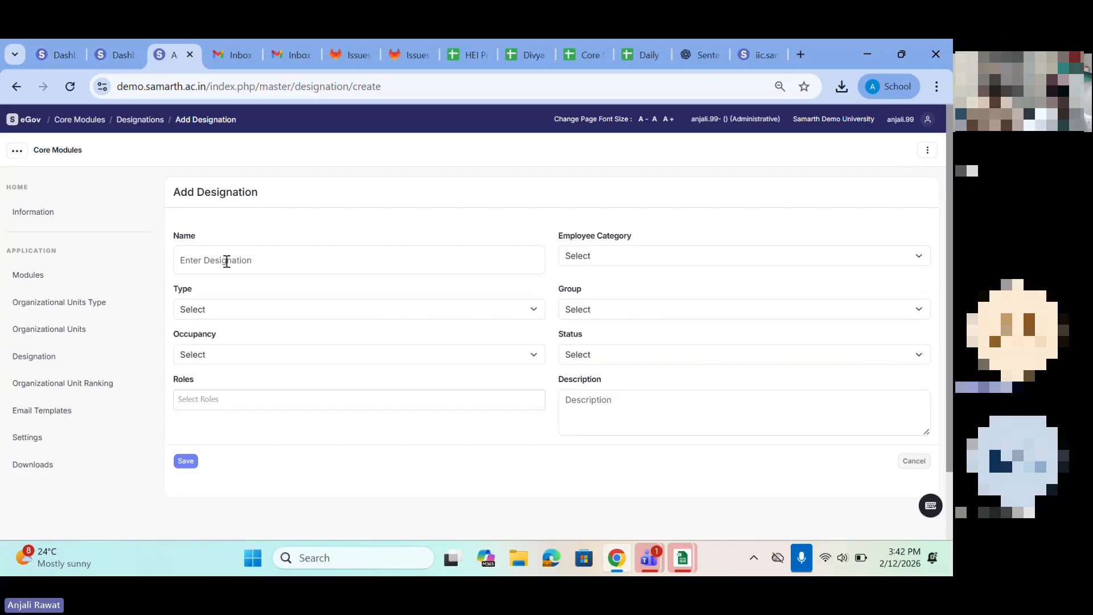
left_click(199, 261)
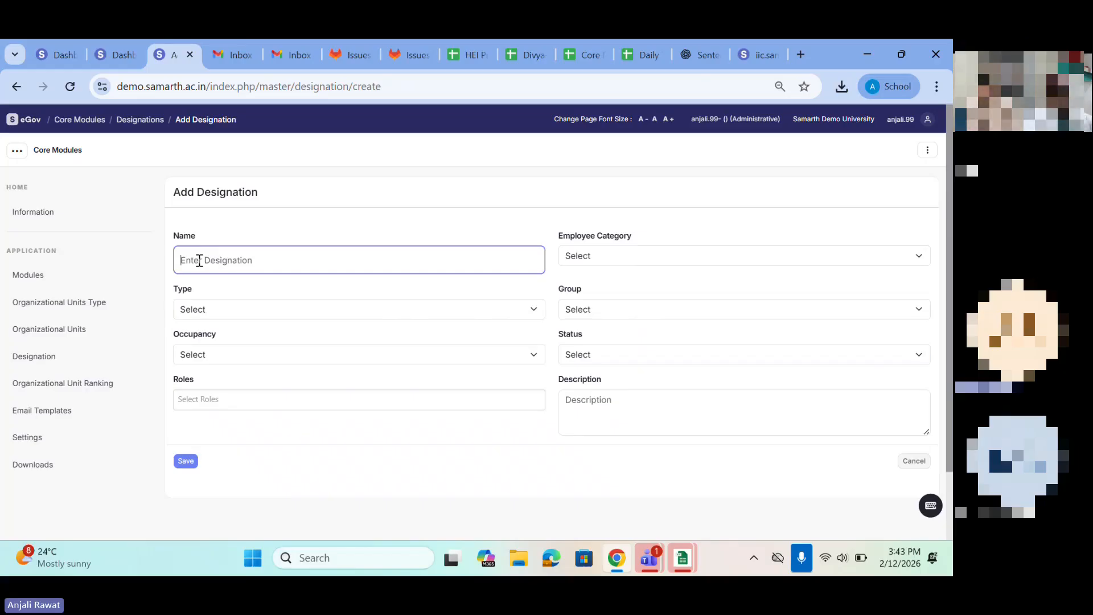
type("Assi")
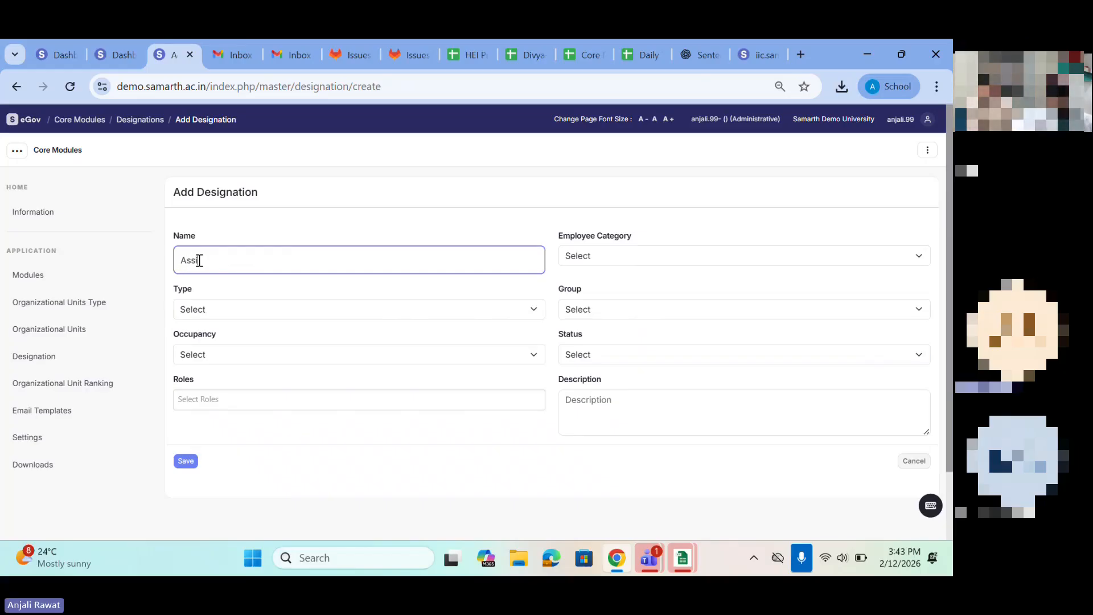
type("stant ")
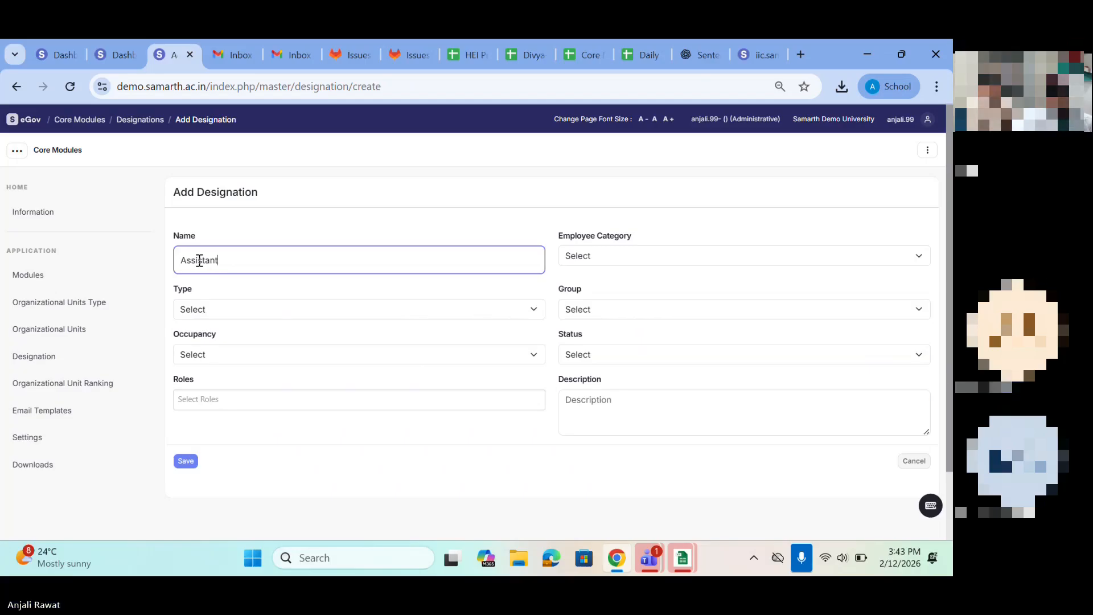
type("1092222")
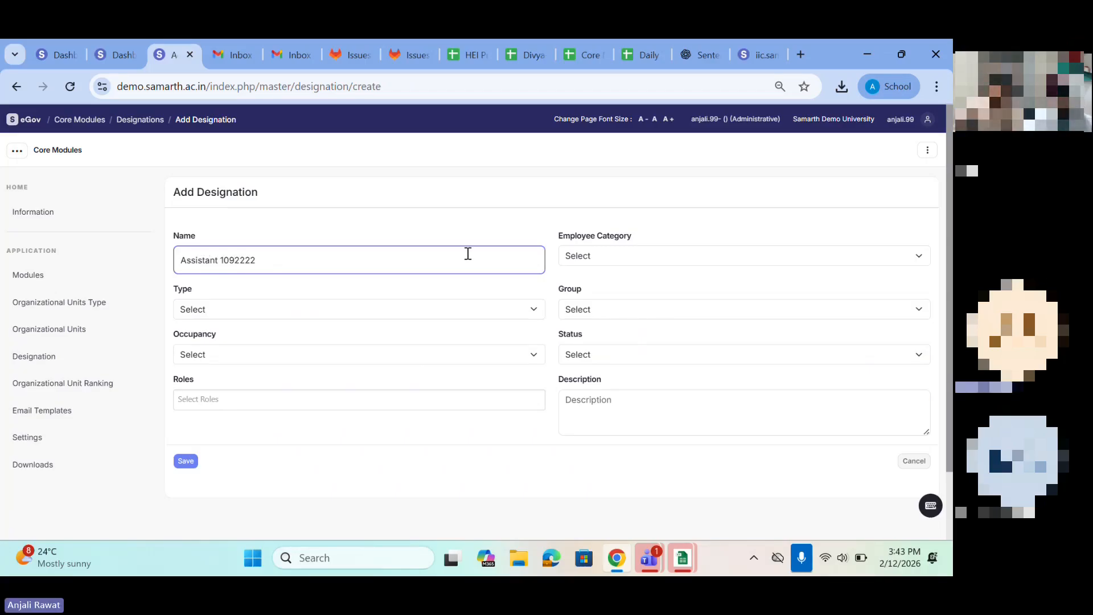
Step: Set the new designation's employee category to Non-Teaching and its type to Post, and look at the group options
left_click(643, 255)
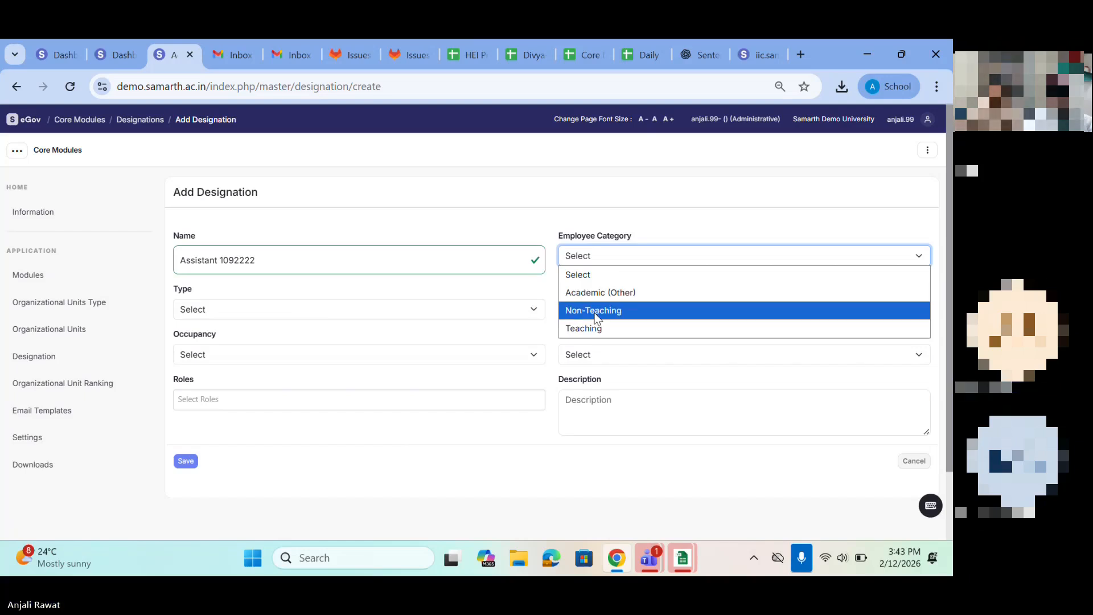
left_click(594, 311)
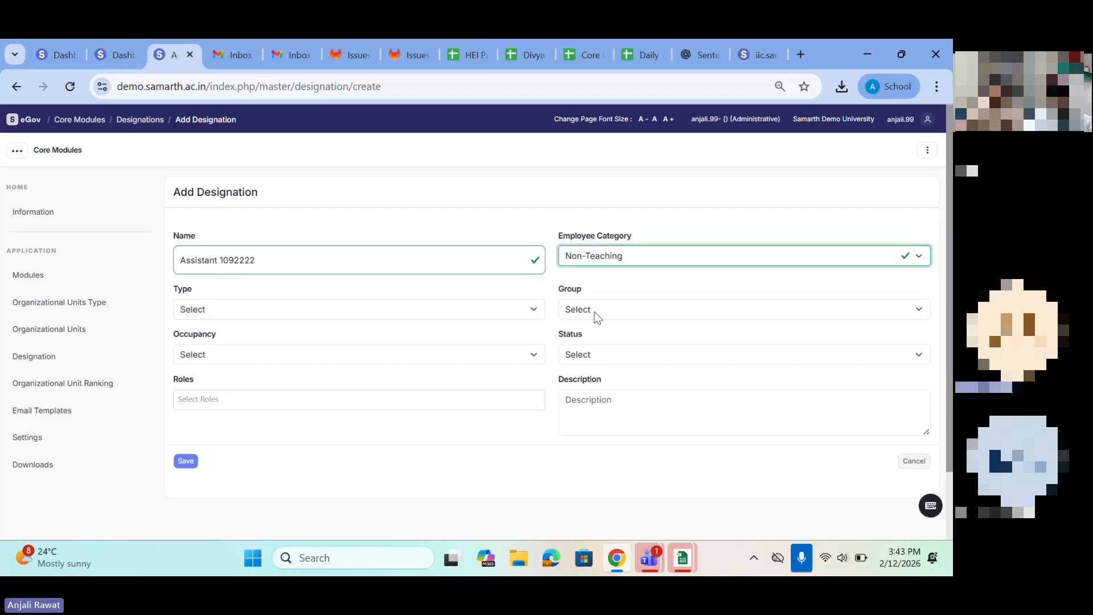
left_click(345, 312)
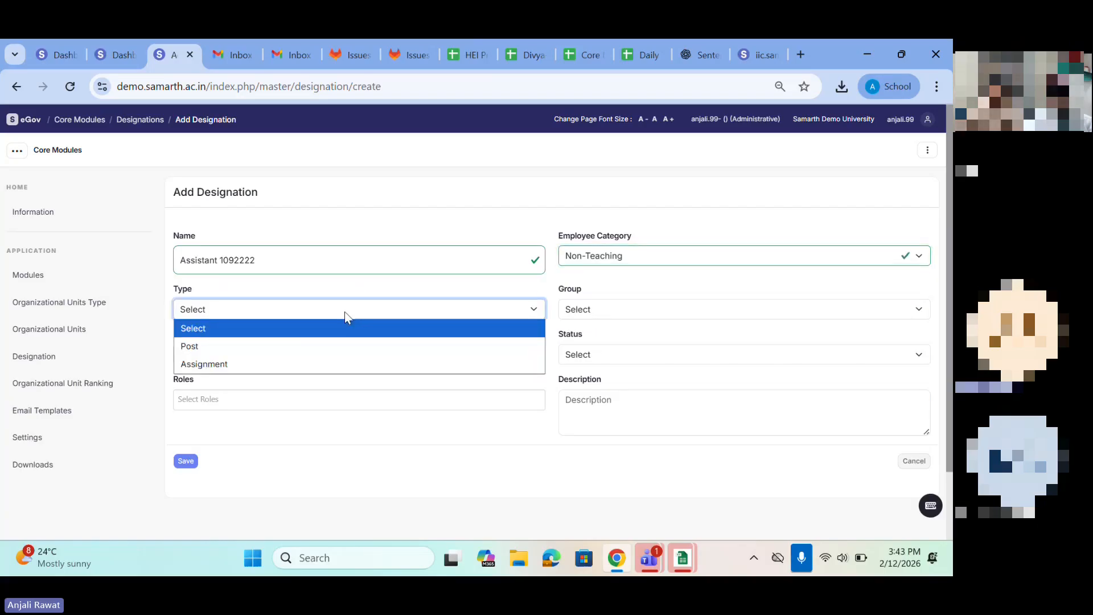
left_click(267, 346)
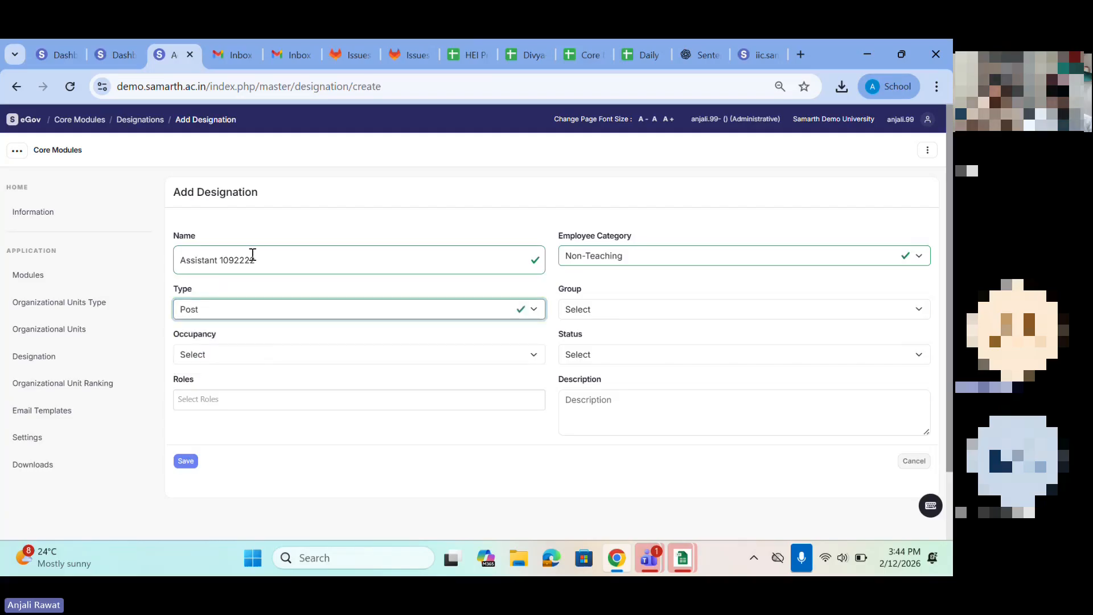
left_click(207, 310)
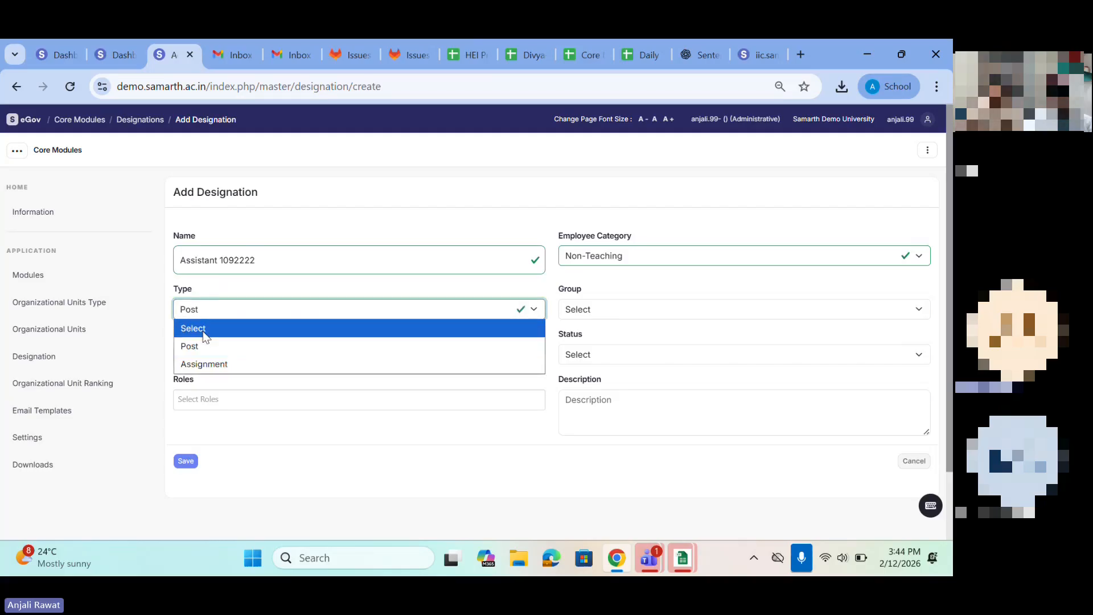
left_click(577, 311)
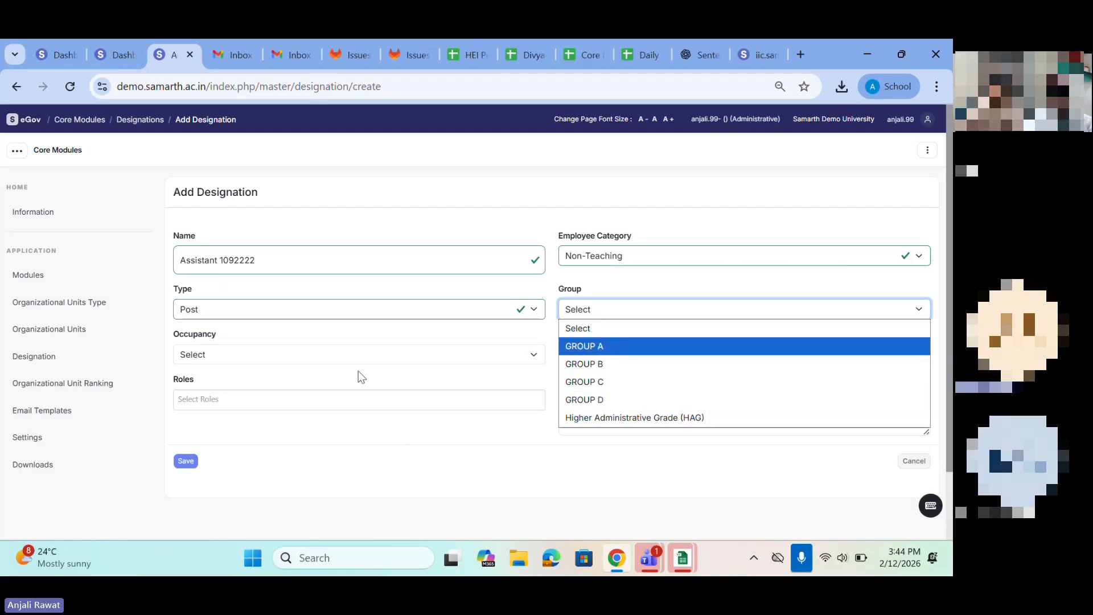
Step: Set the designation's occupancy to Multiple and its status to Active, and save the designation
left_click(337, 360)
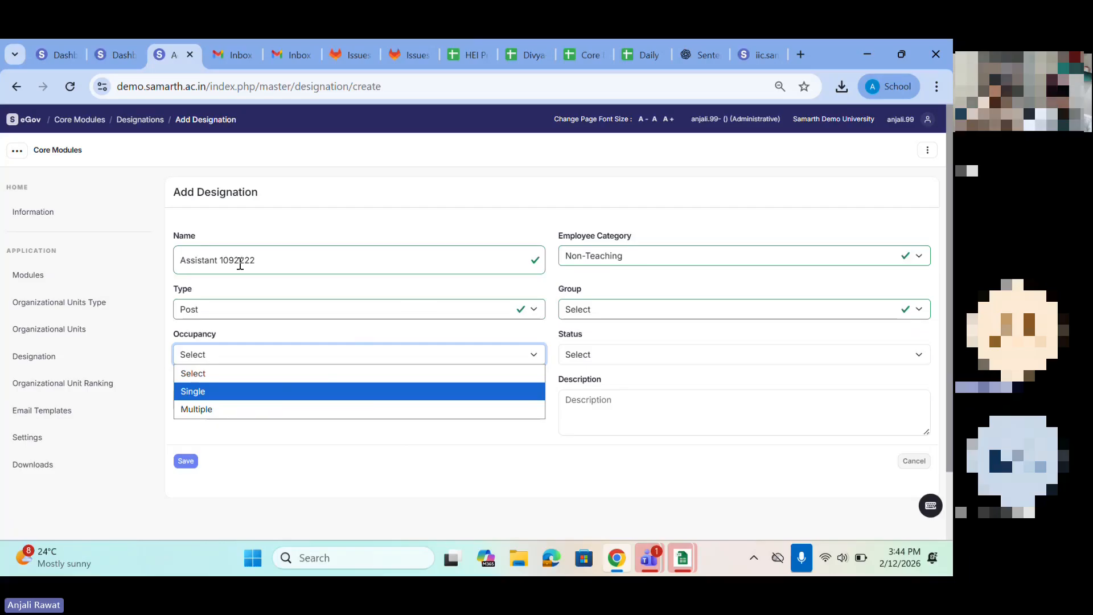
left_click(197, 409)
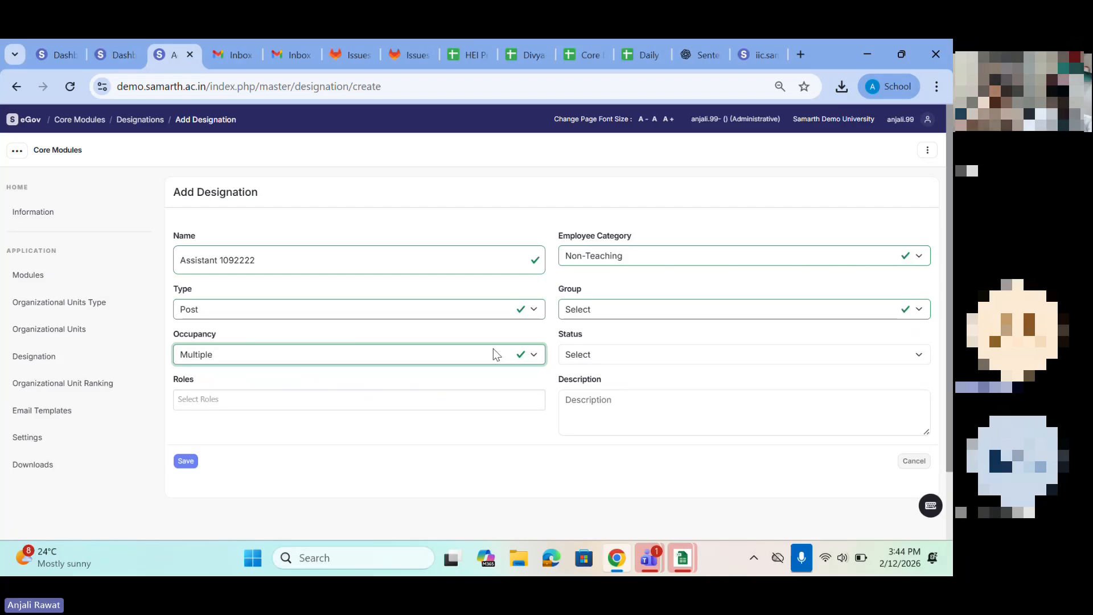
left_click(438, 358)
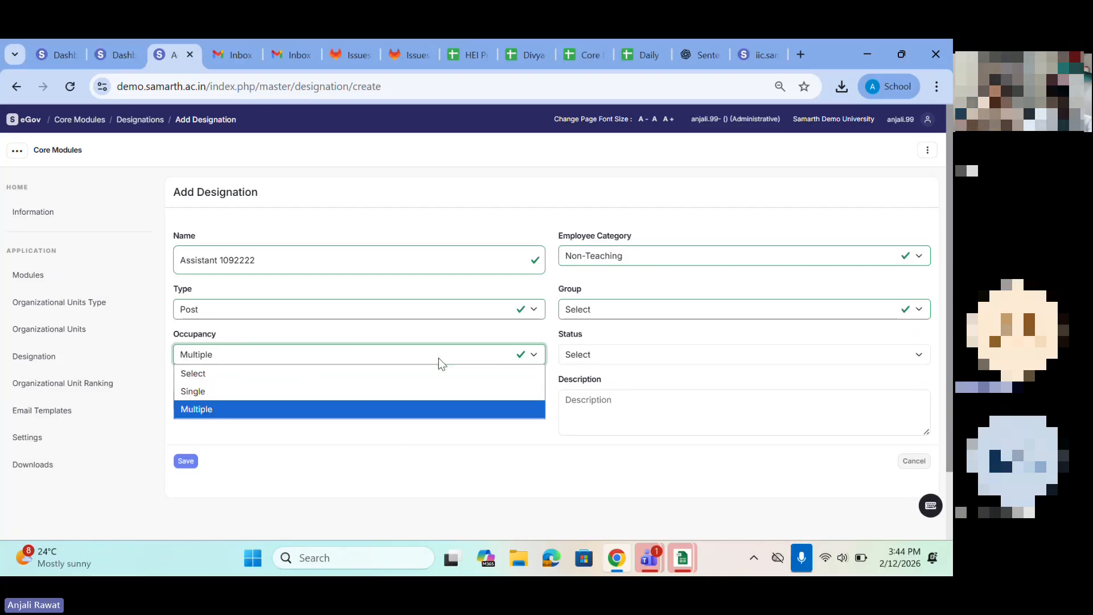
left_click(717, 407)
left_click(639, 360)
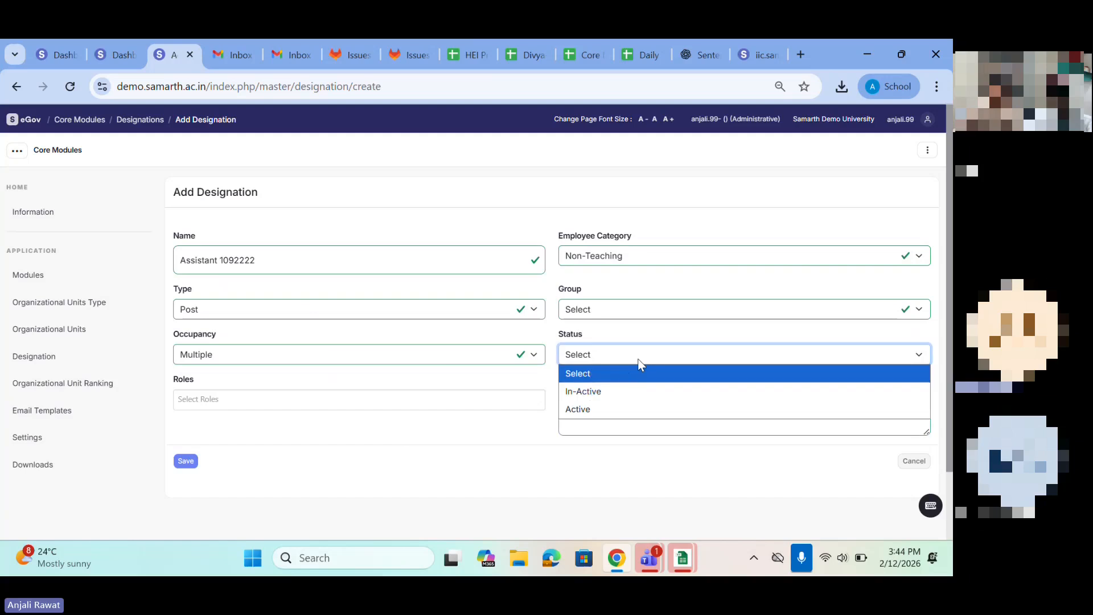
left_click(597, 410)
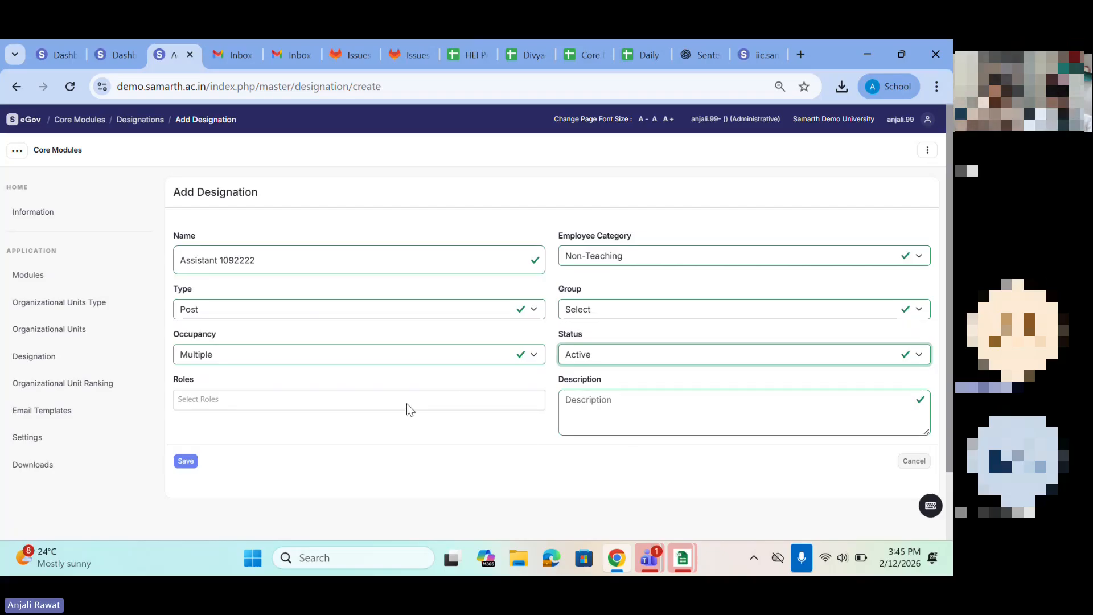
left_click(639, 414)
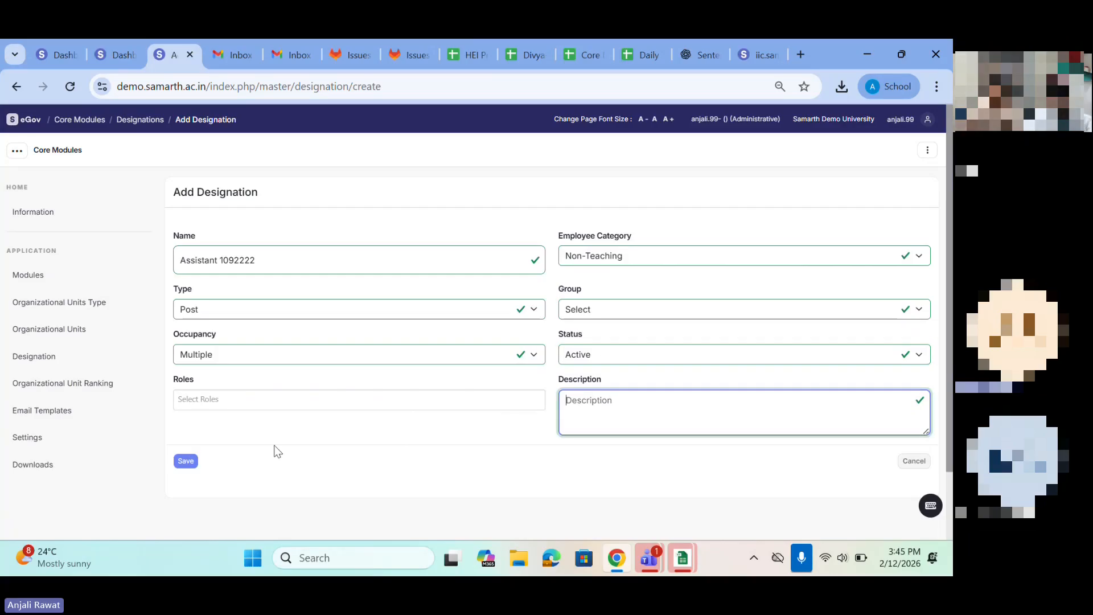
left_click(186, 464)
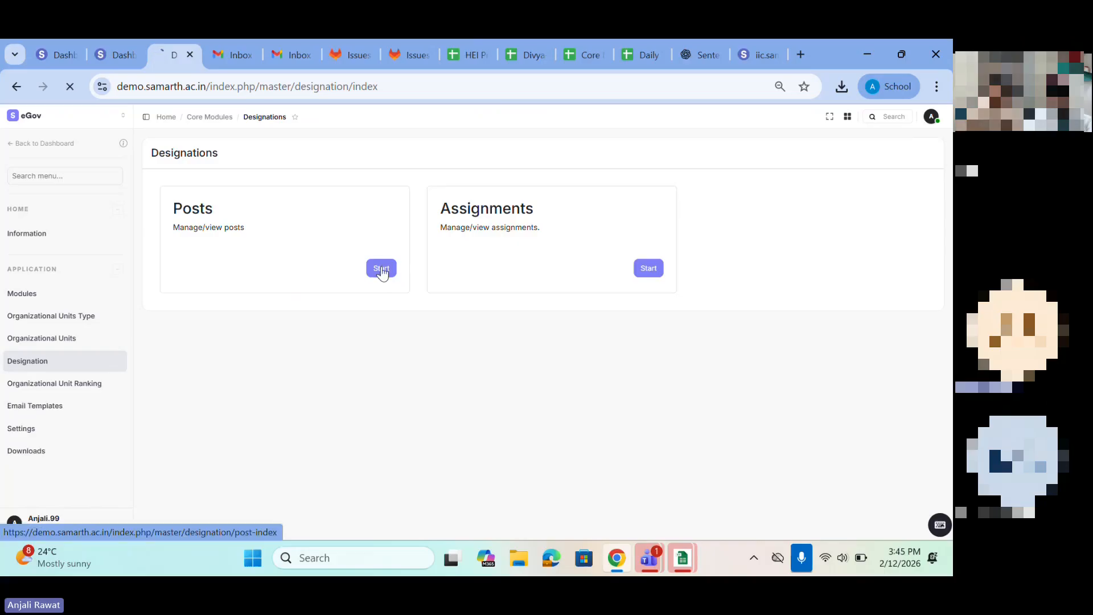
Step: Open the posts list and filter it by the name "assistant"
left_click(223, 260)
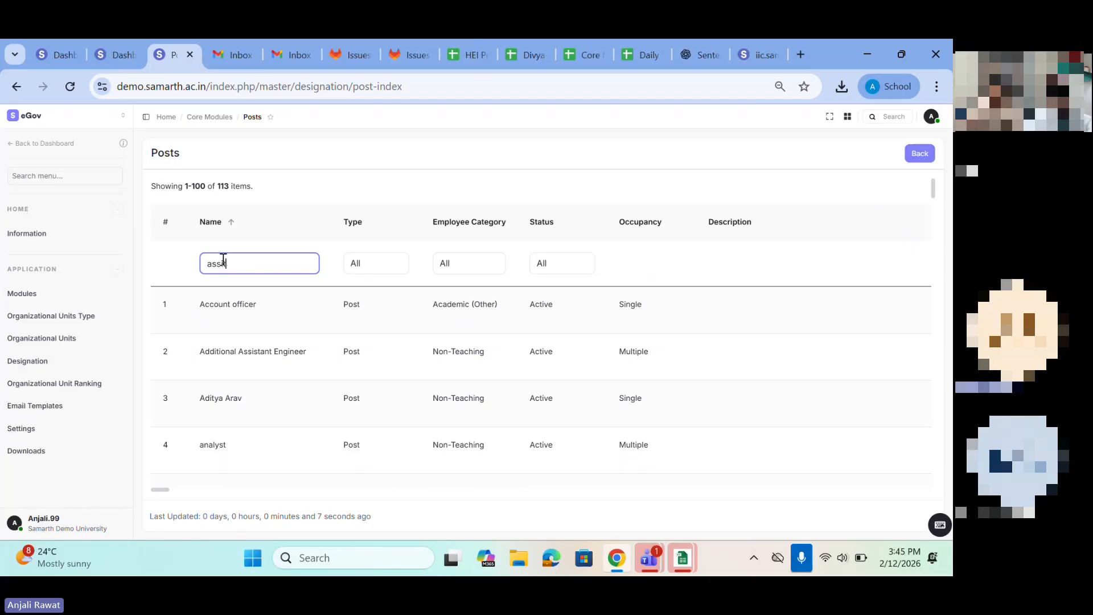
type("assitant")
key("Return")
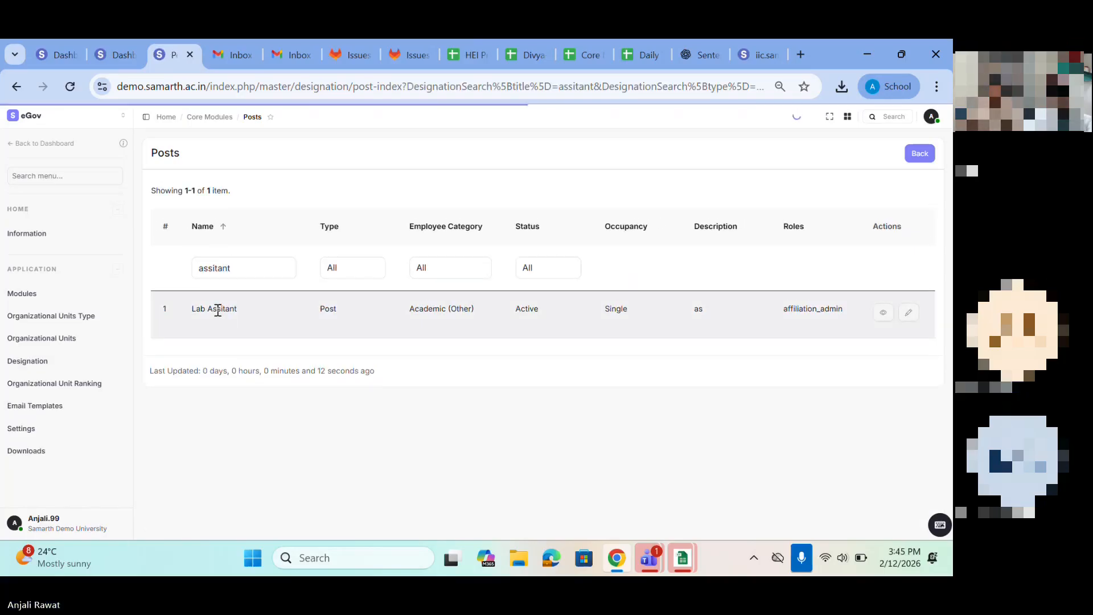
left_click(217, 274)
type("s")
key("Return")
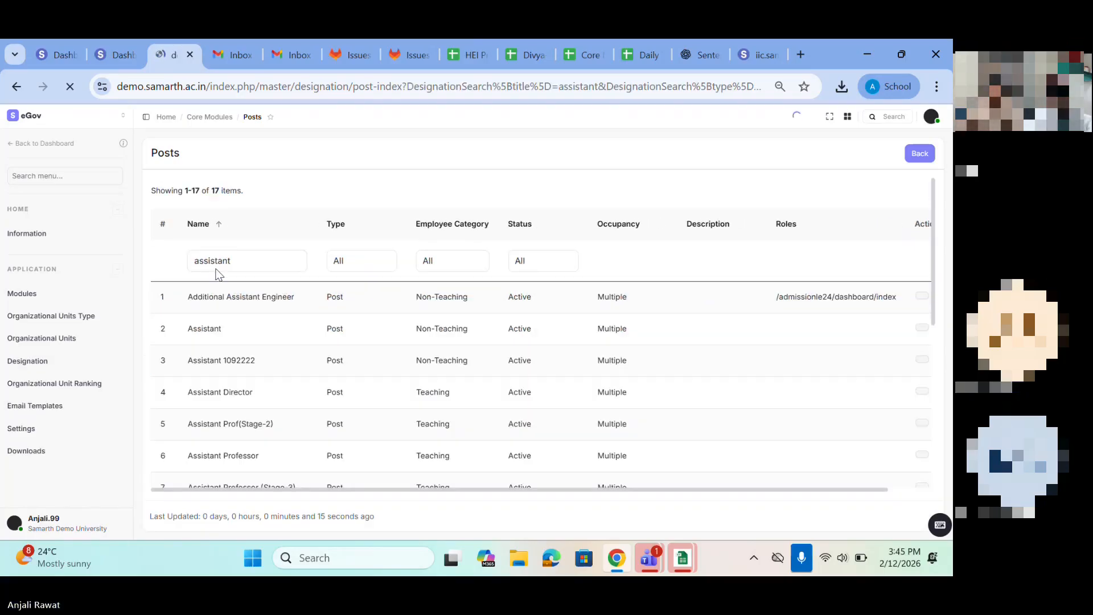
Step: Find the Assistant 1092222 row in the filtered posts and check its values and available actions
scroll(237, 371, "down", 1)
left_click_drag(193, 360, 609, 363)
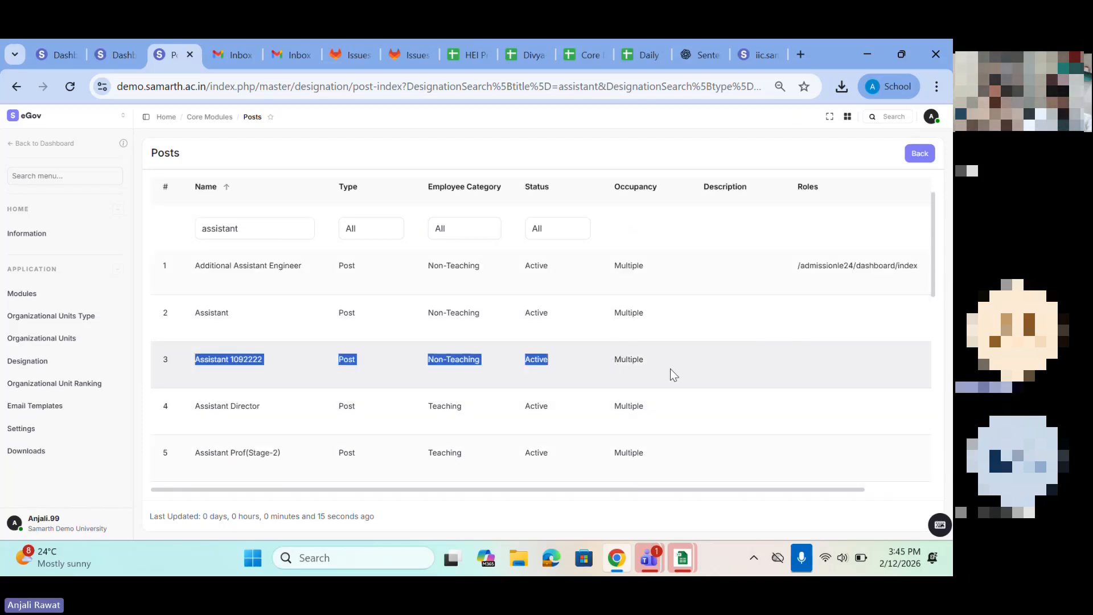
scroll(671, 368, "right", 2)
left_click(562, 367)
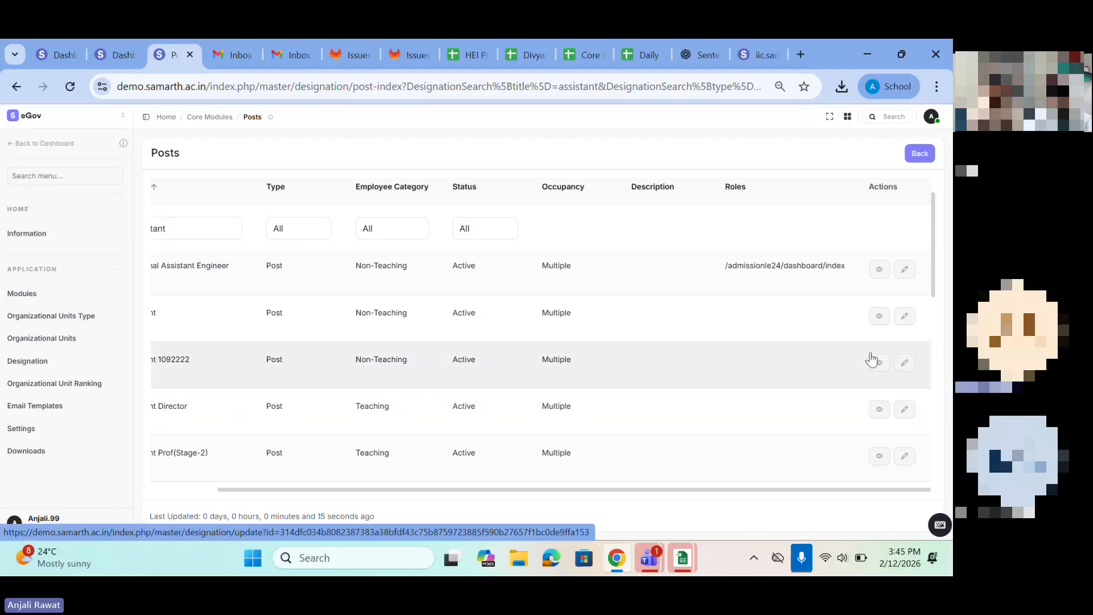
scroll(621, 347, "left", 2)
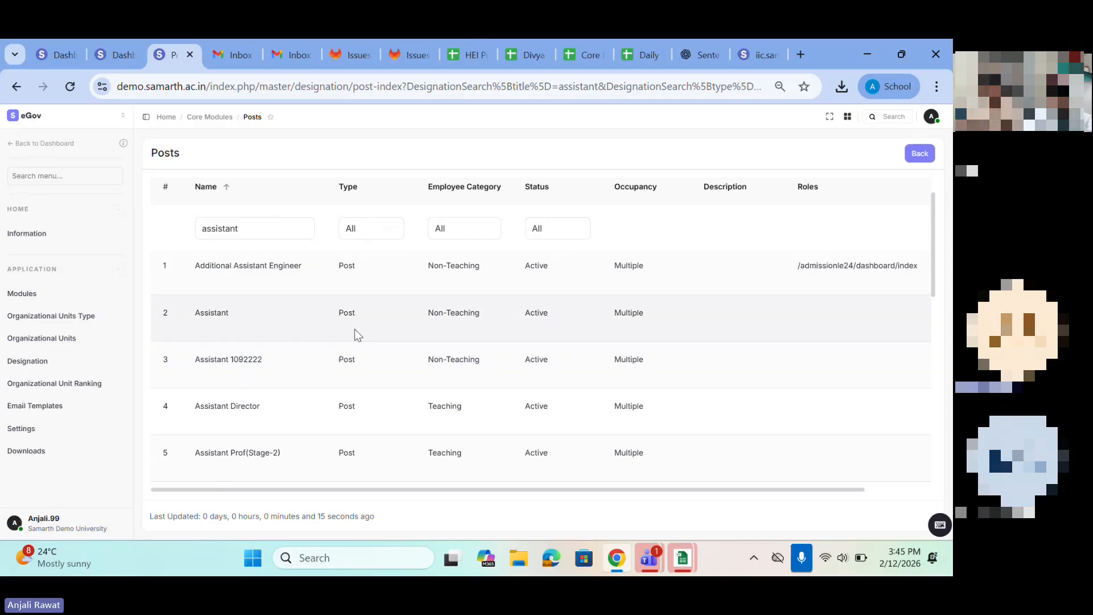
scroll(216, 335, "up", 1)
Step: Leave the posts list, open the assignments list of the designations and look over its entries and columns
left_click(16, 86)
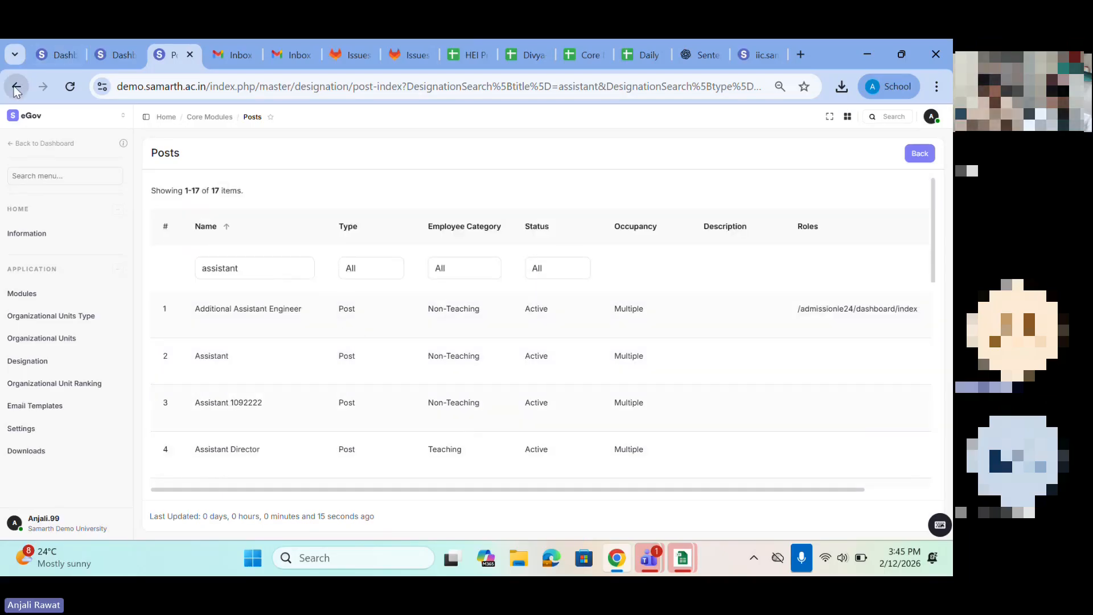
left_click(17, 86)
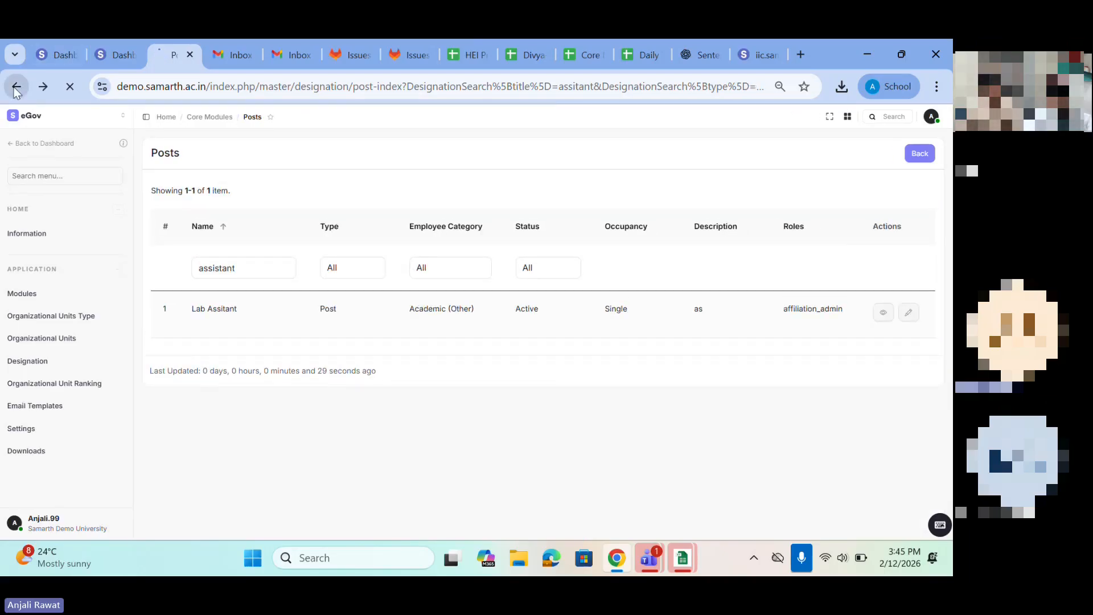
left_click(27, 362)
left_click(649, 270)
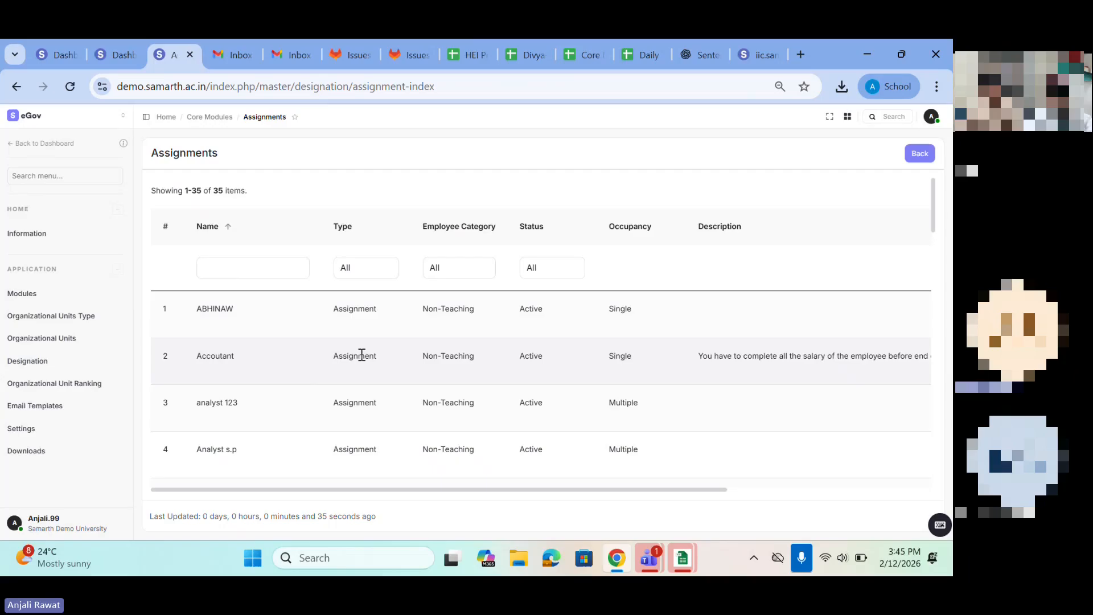
scroll(360, 428, "down", 15)
scroll(361, 428, "down", 9)
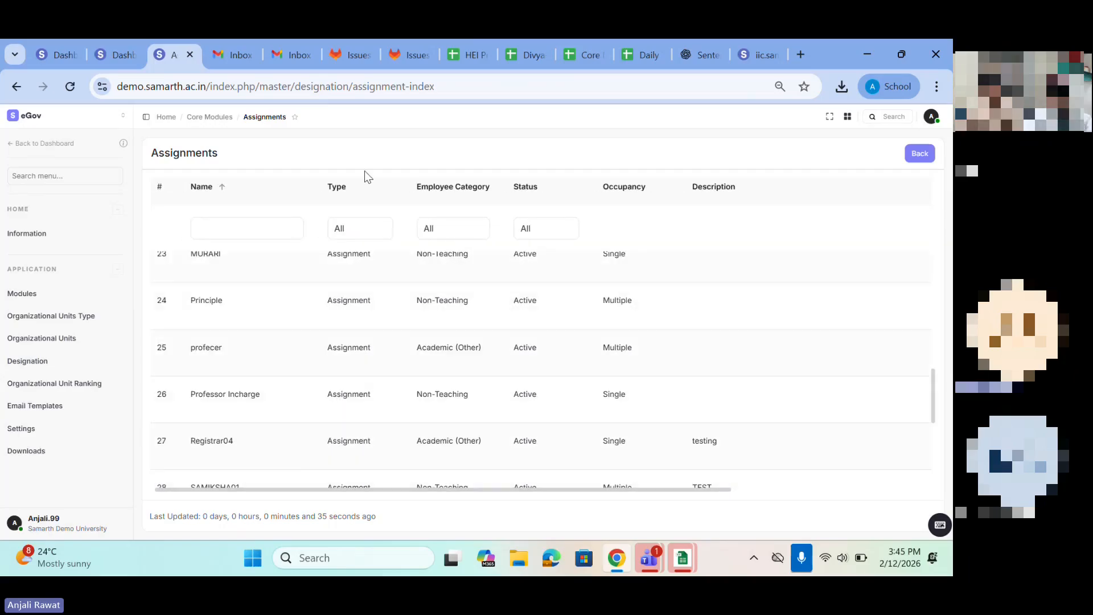
scroll(281, 438, "up", 13)
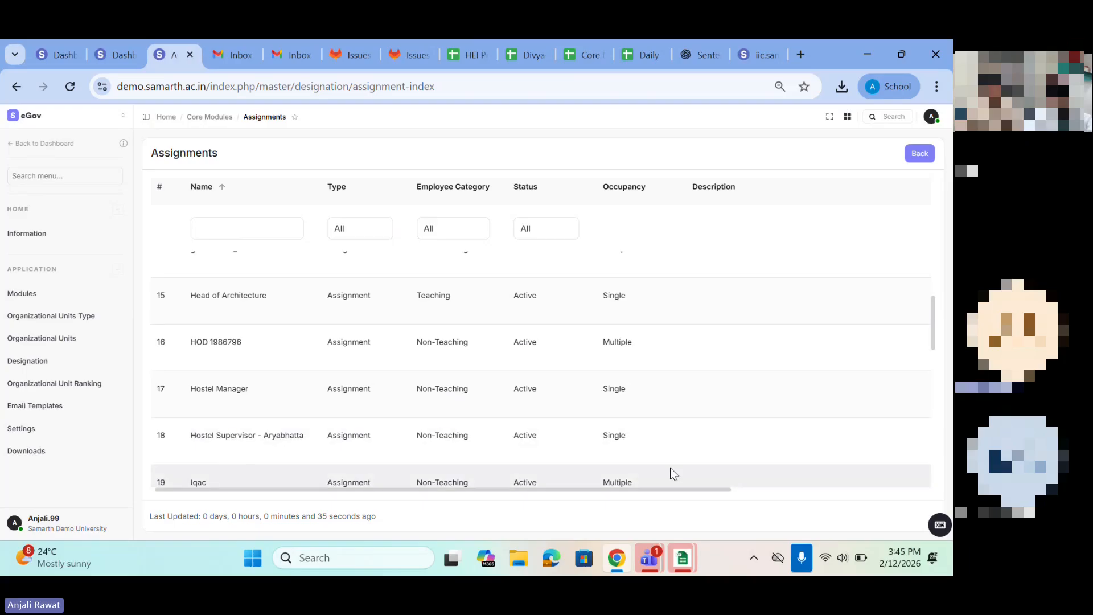
scroll(671, 466, "right", 5)
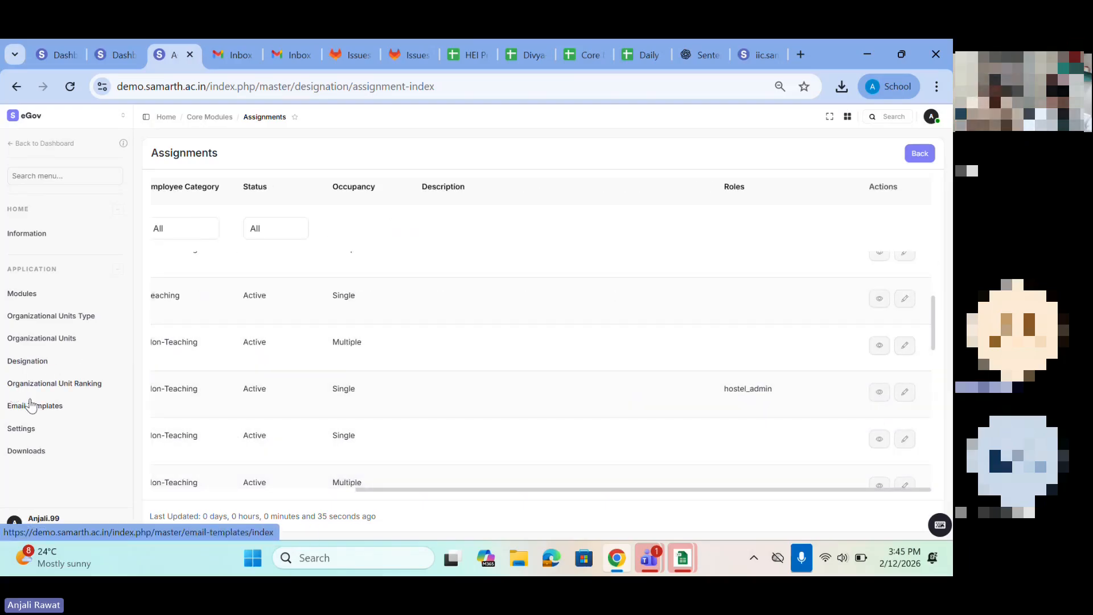
Step: Open the organizational unit ranking, view the ranking status of the first listed unit and leave its details
left_click(25, 383)
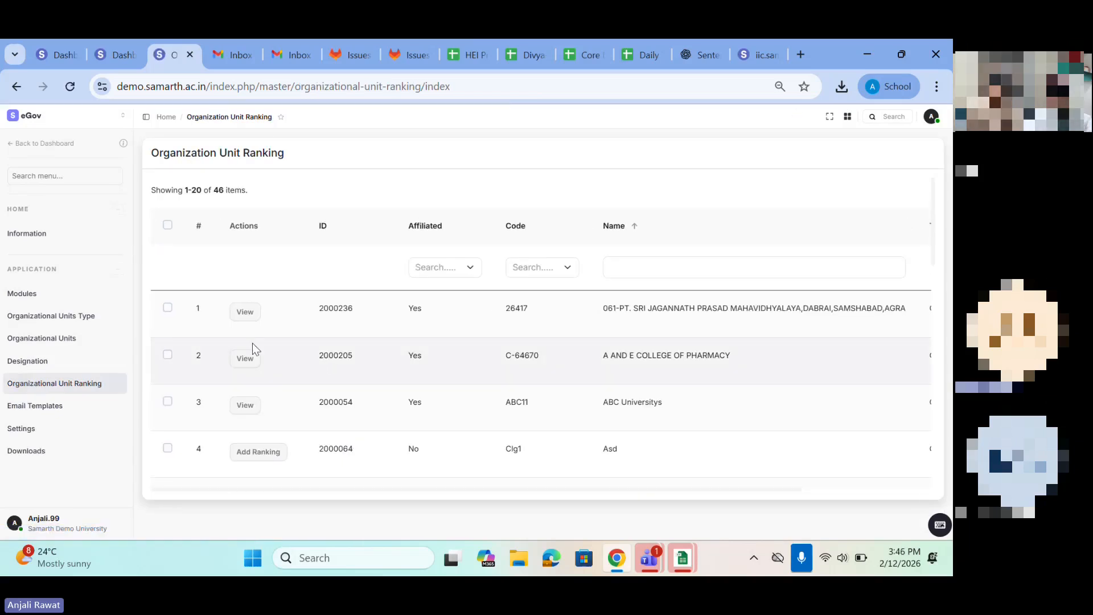
left_click(254, 323)
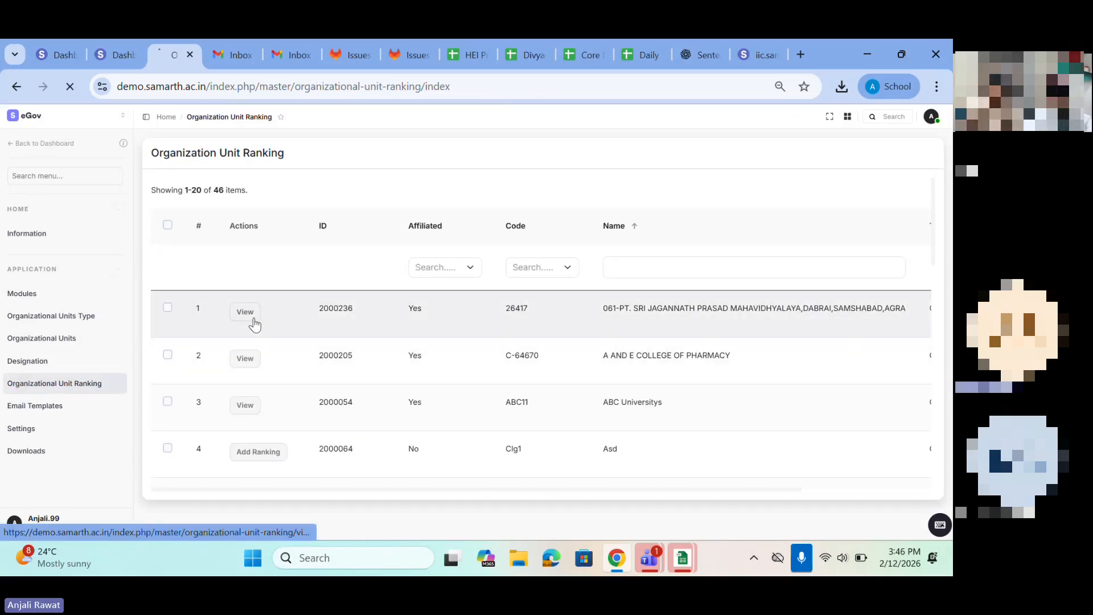
scroll(371, 344, "down", 1)
scroll(279, 282, "up", 1)
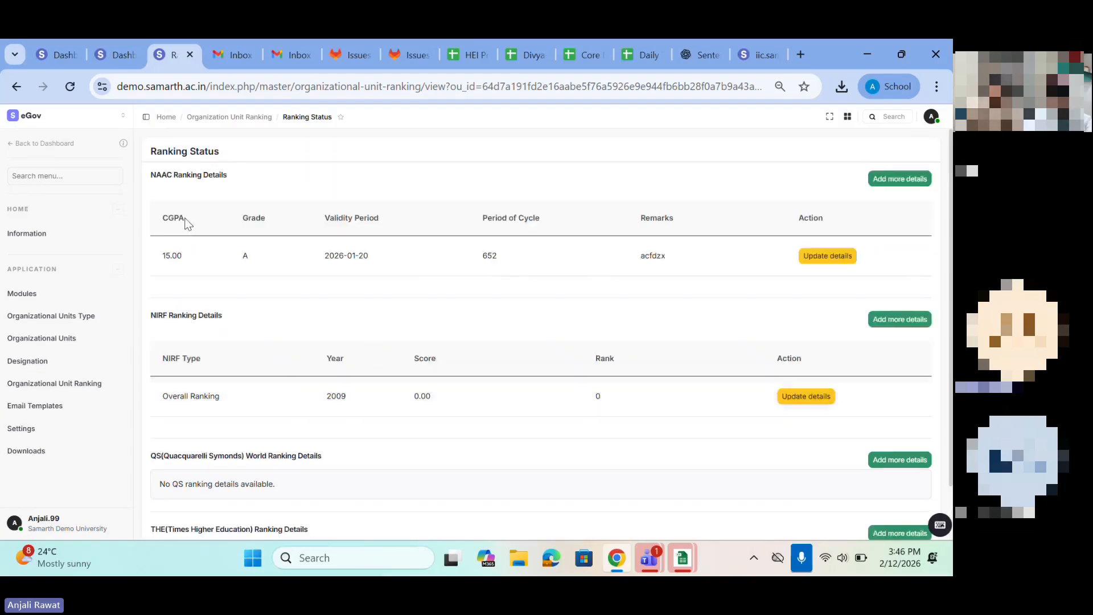
left_click(15, 86)
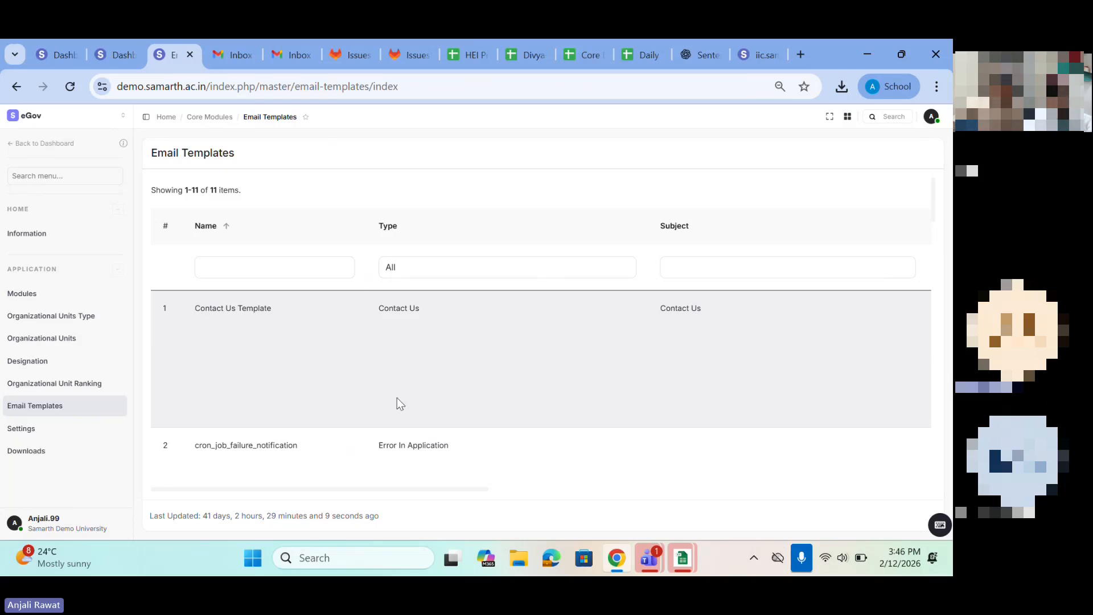
Step: Look through the remaining email templates, open the Settings list and view its two entries
scroll(398, 397, "down", 3)
scroll(397, 397, "down", 5)
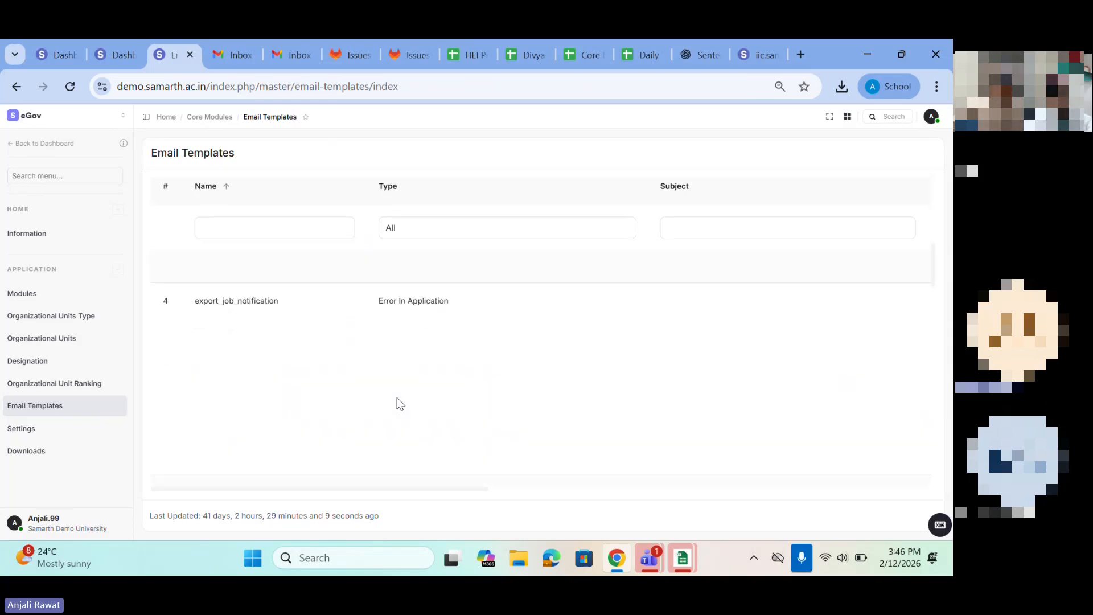
left_click(20, 429)
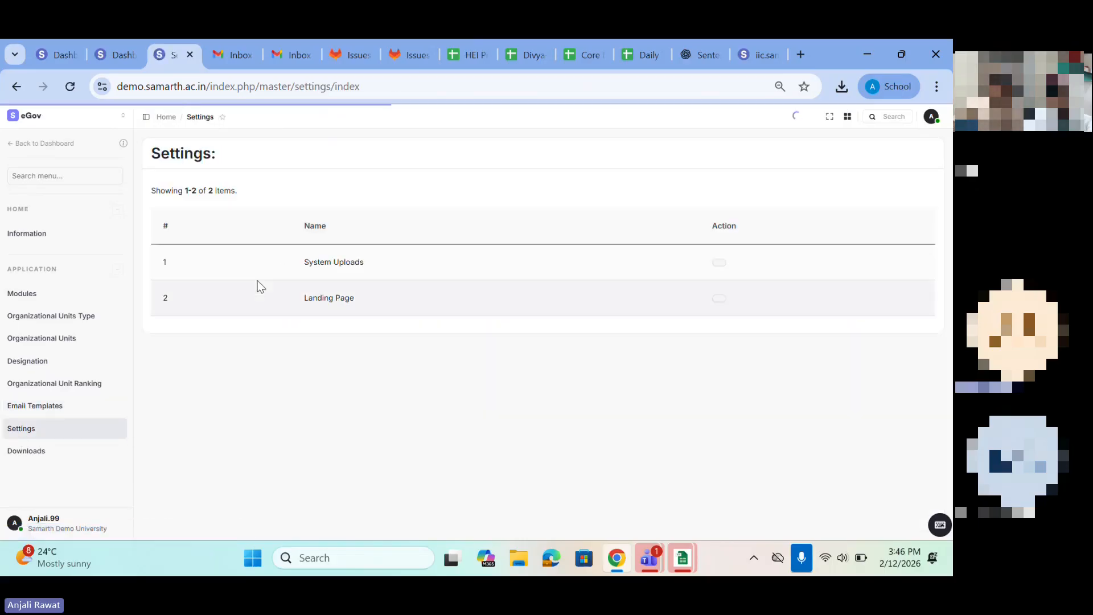
left_click_drag(274, 272, 395, 289)
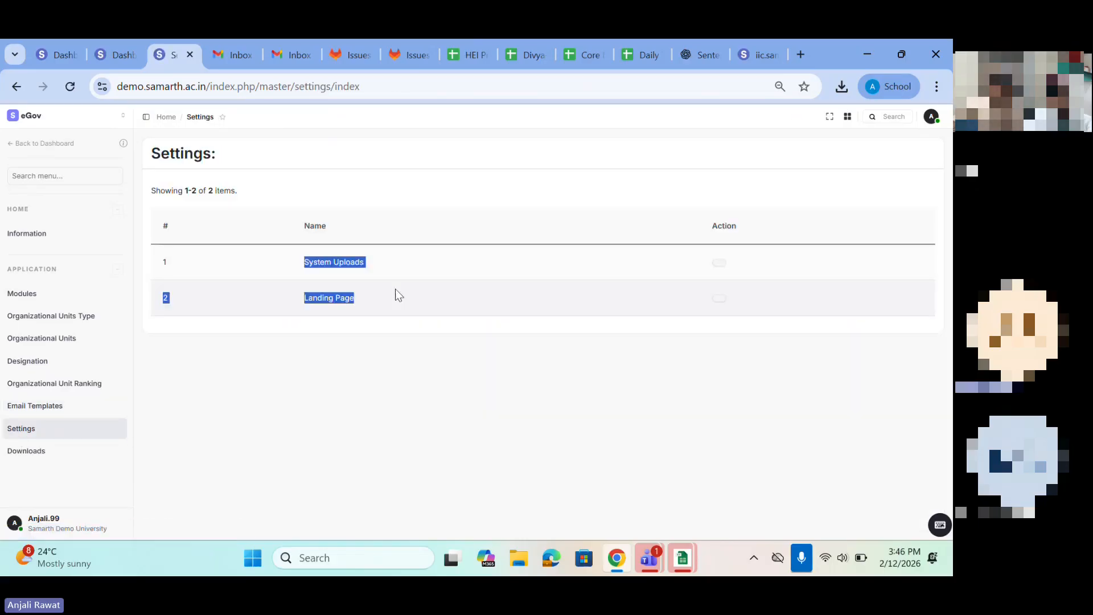
Step: Open the System Uploads document list, start adding a new document and look over the upload form's fields
left_click(721, 265)
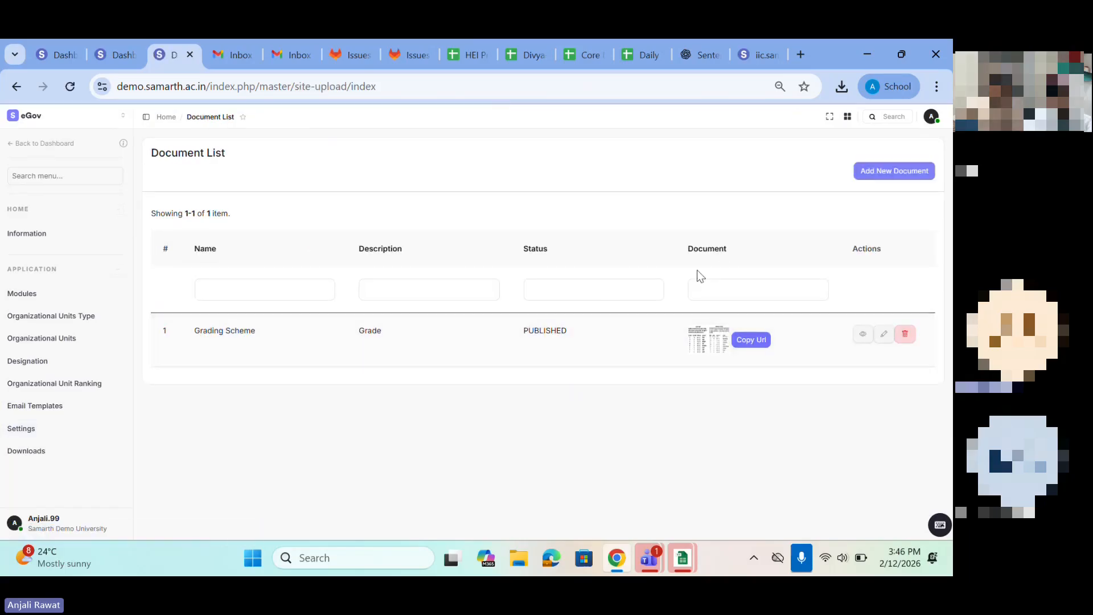
left_click(886, 173)
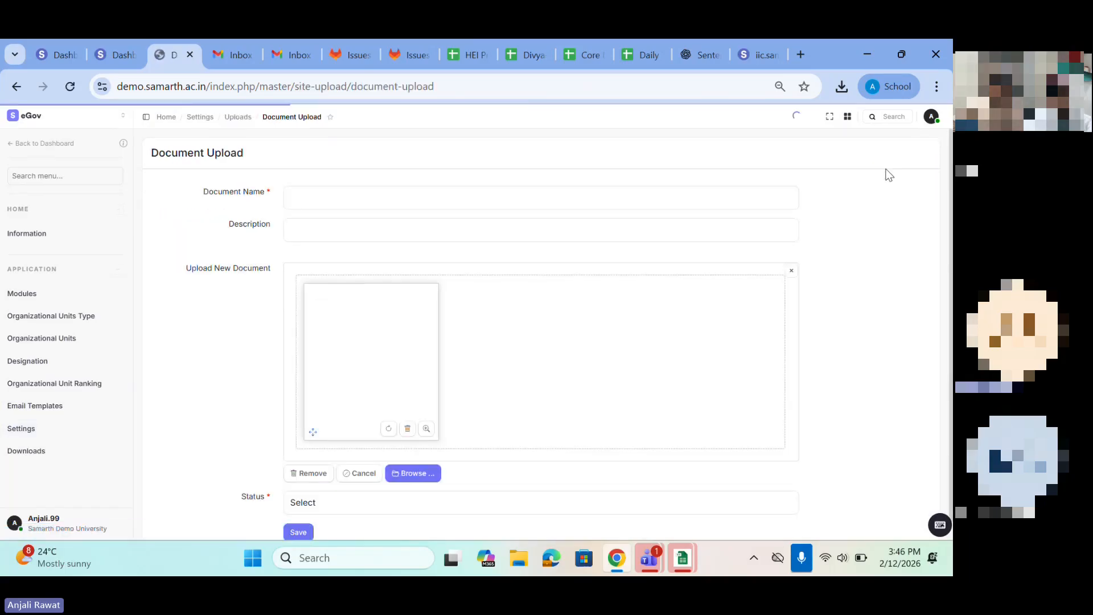
left_click(316, 196)
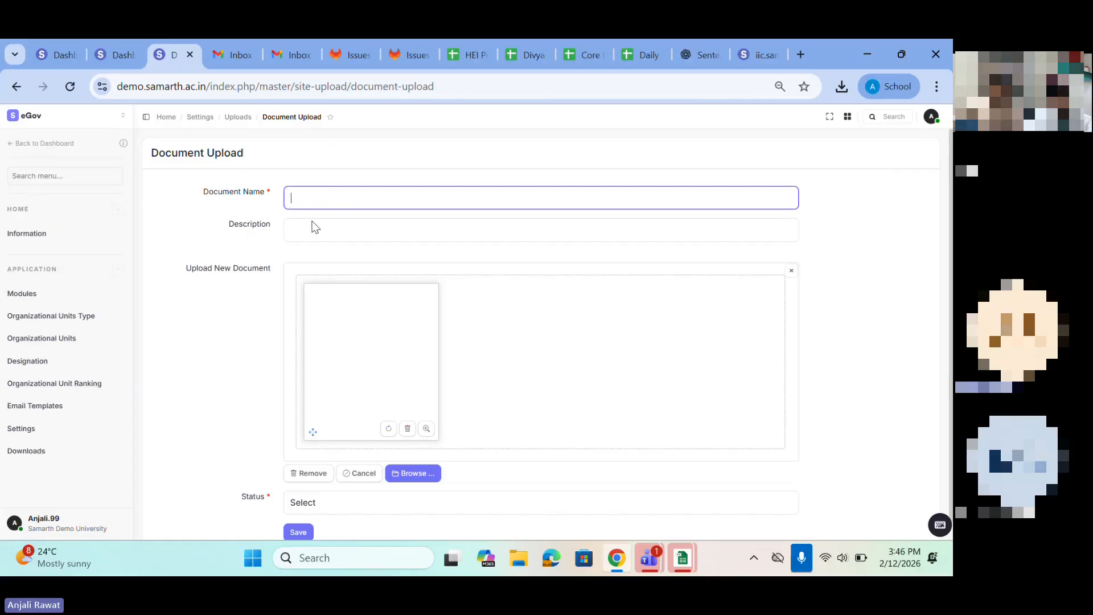
scroll(316, 222, "down", 1)
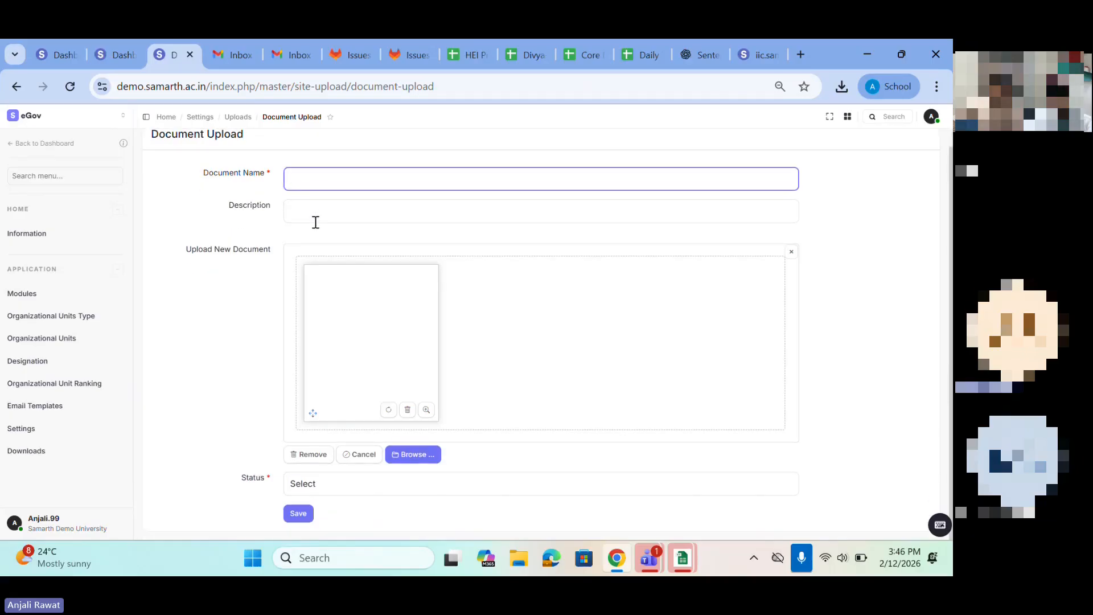
Step: Set the new document's status to PUBLISHED, leave the form unsaved and return to the Settings list
left_click(319, 485)
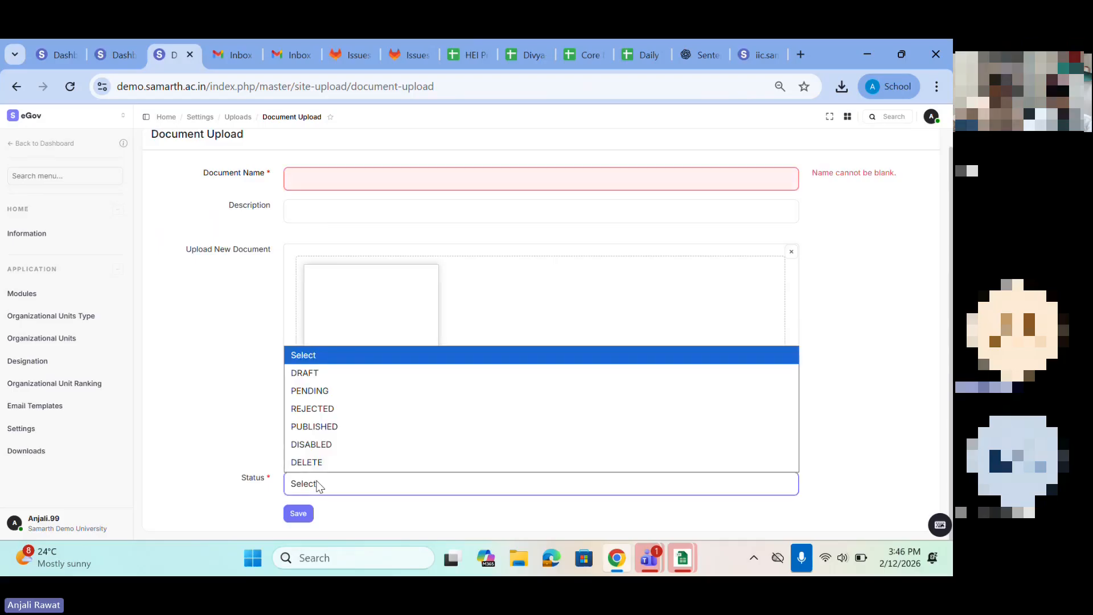
left_click(313, 427)
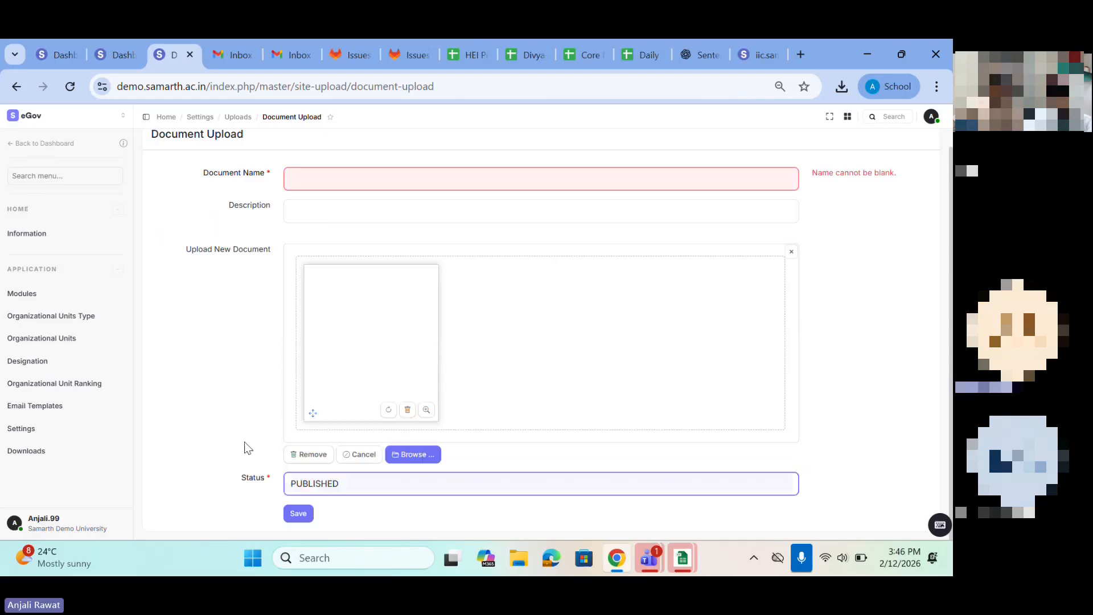
left_click(16, 87)
left_click(16, 88)
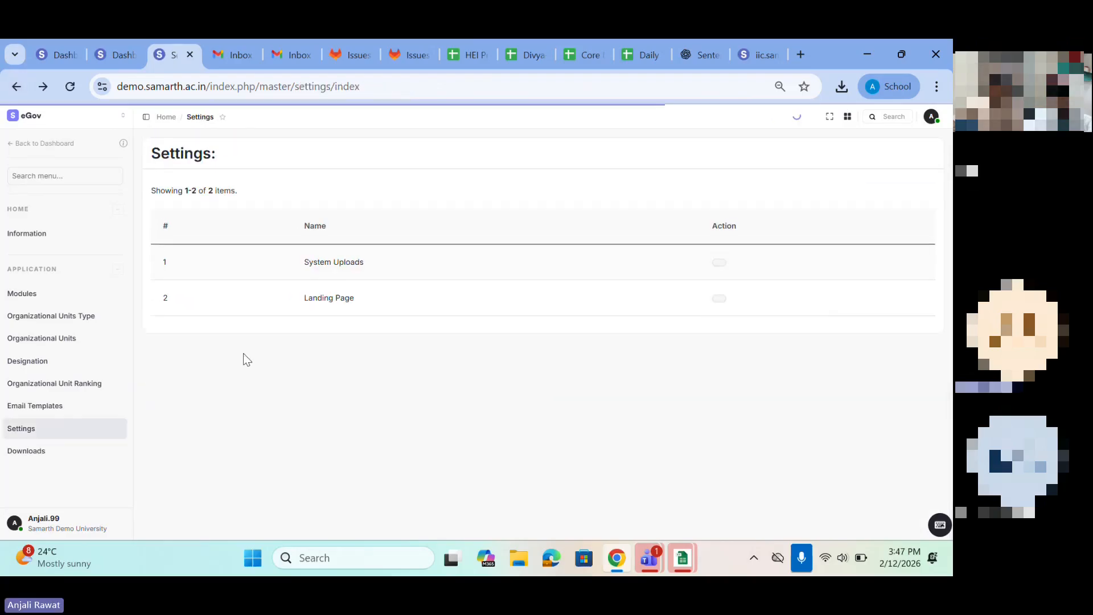
Step: Open the Landing Page setting and read its heading and description text
left_click(721, 299)
left_click_drag(151, 207, 301, 276)
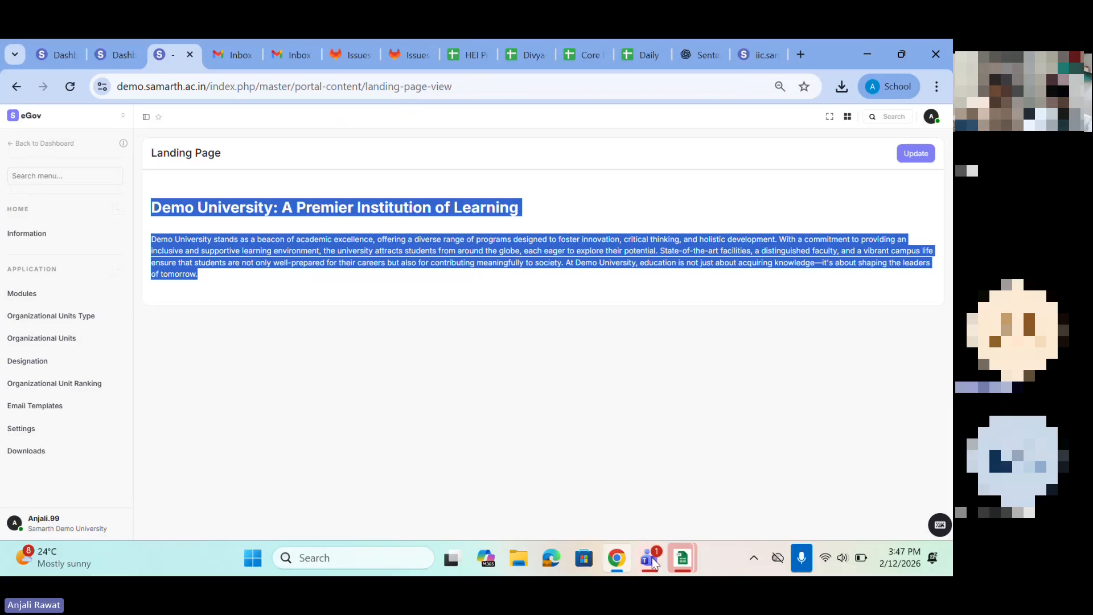
Step: Open the demo.samarth.ac.in login page in a new incognito window
left_click(617, 559)
left_click(619, 558)
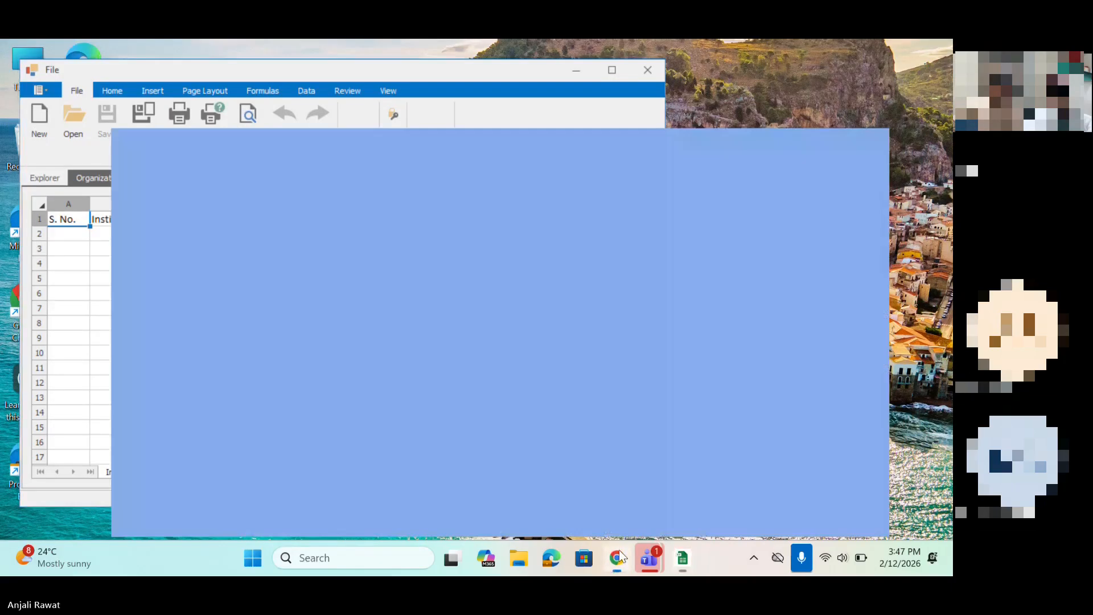
key("ctrl+shift+n")
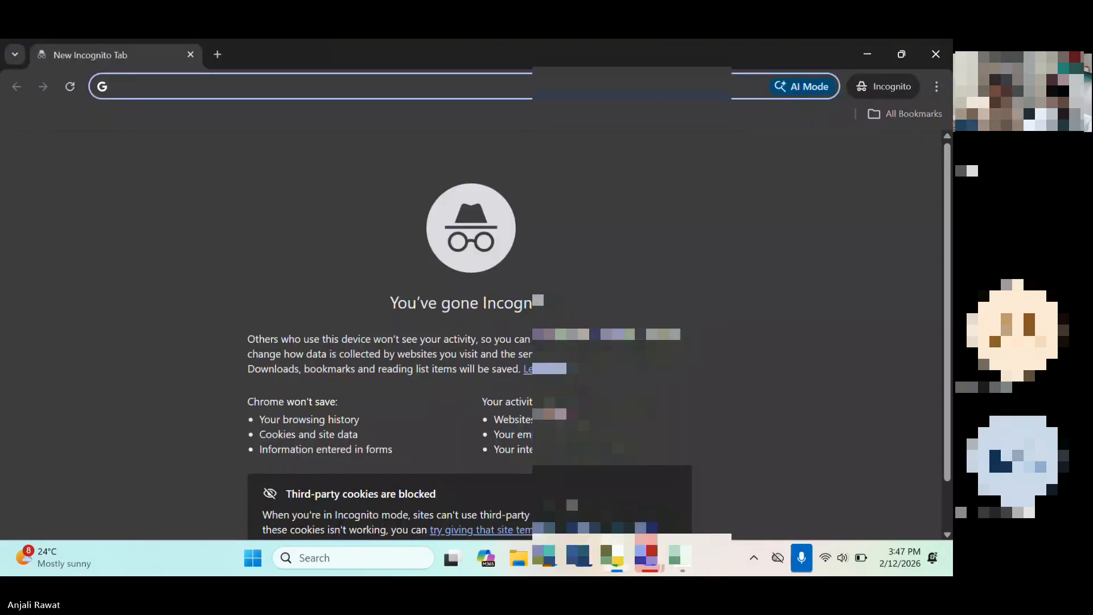
type("de")
key("Return")
left_click(96, 349)
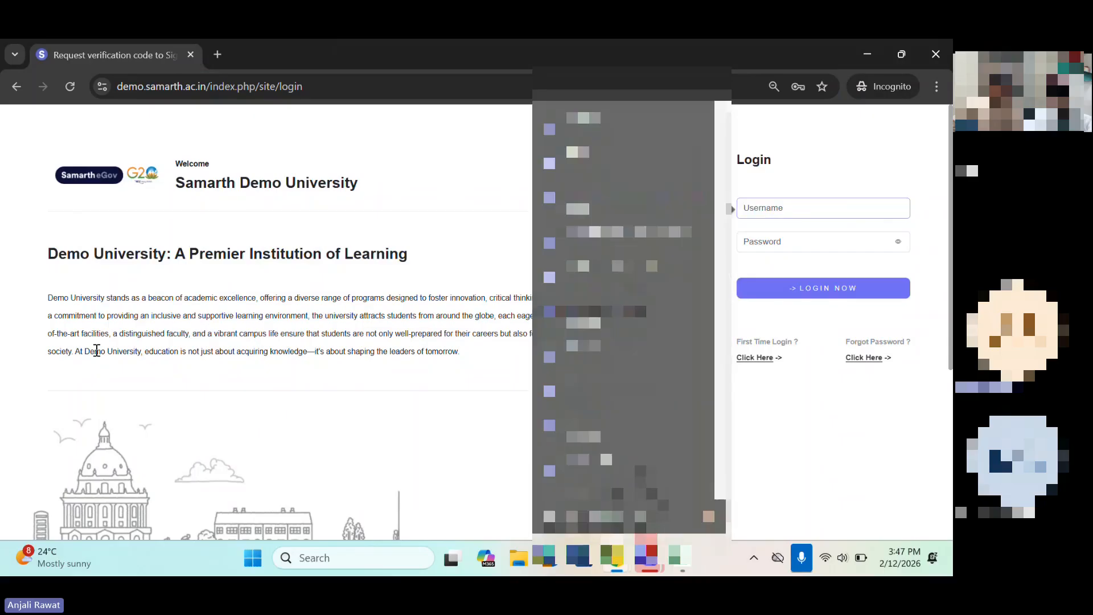
Step: Examine the login page's logo, welcome heading, university description and login fields
left_click_drag(21, 149, 461, 356)
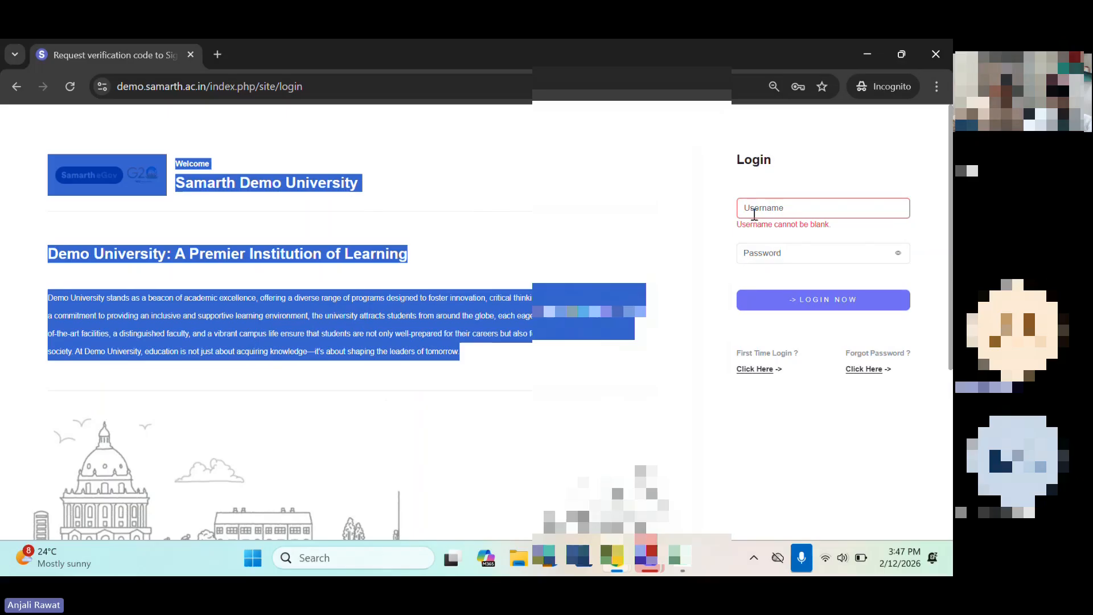
left_click(755, 214)
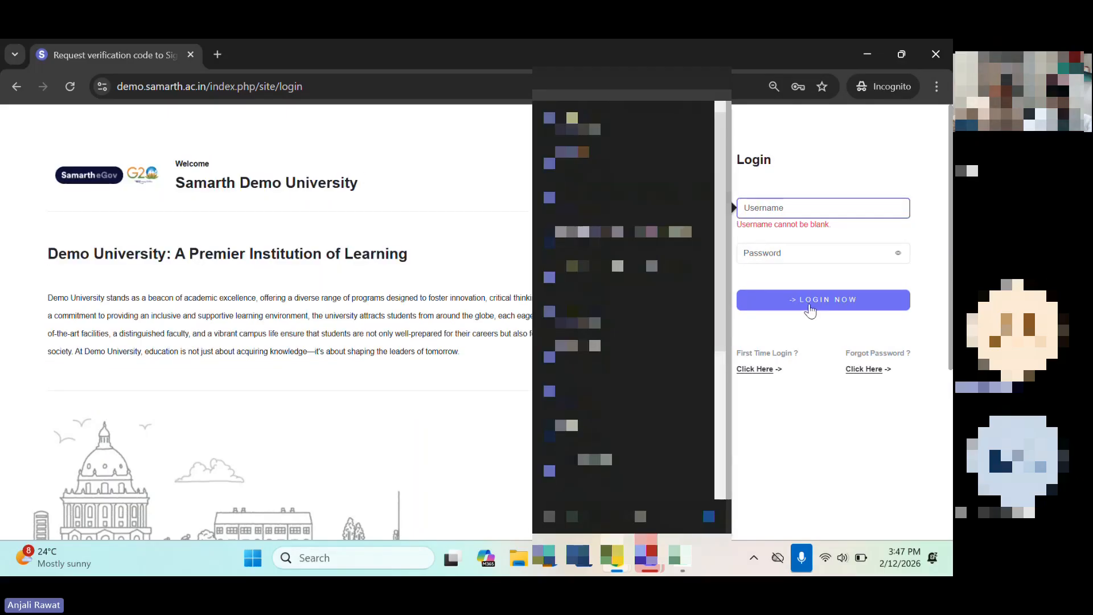
left_click(297, 346)
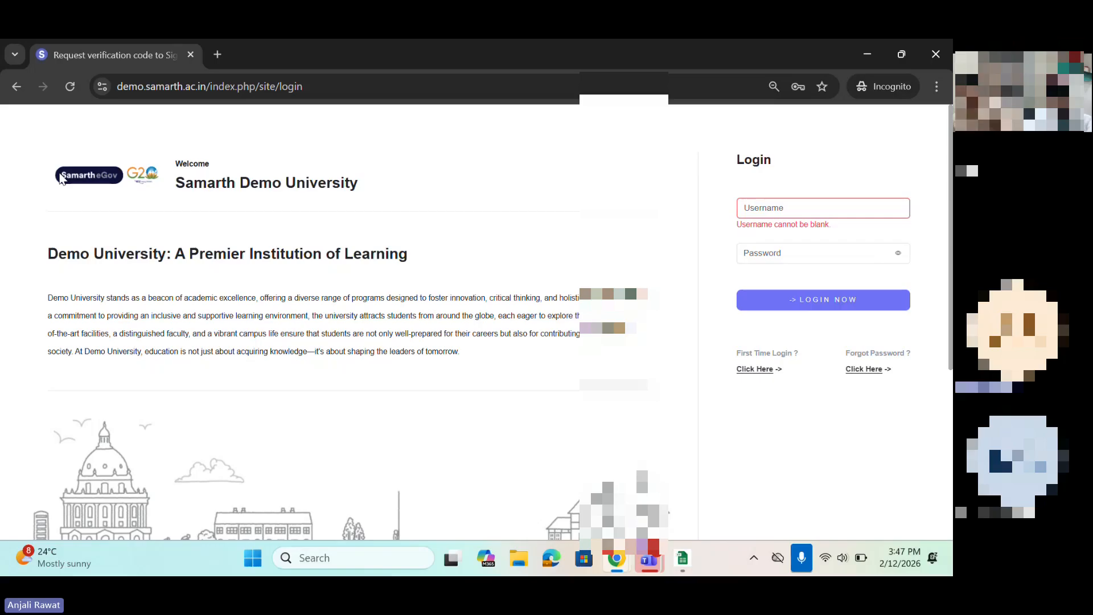
left_click_drag(63, 177, 396, 289)
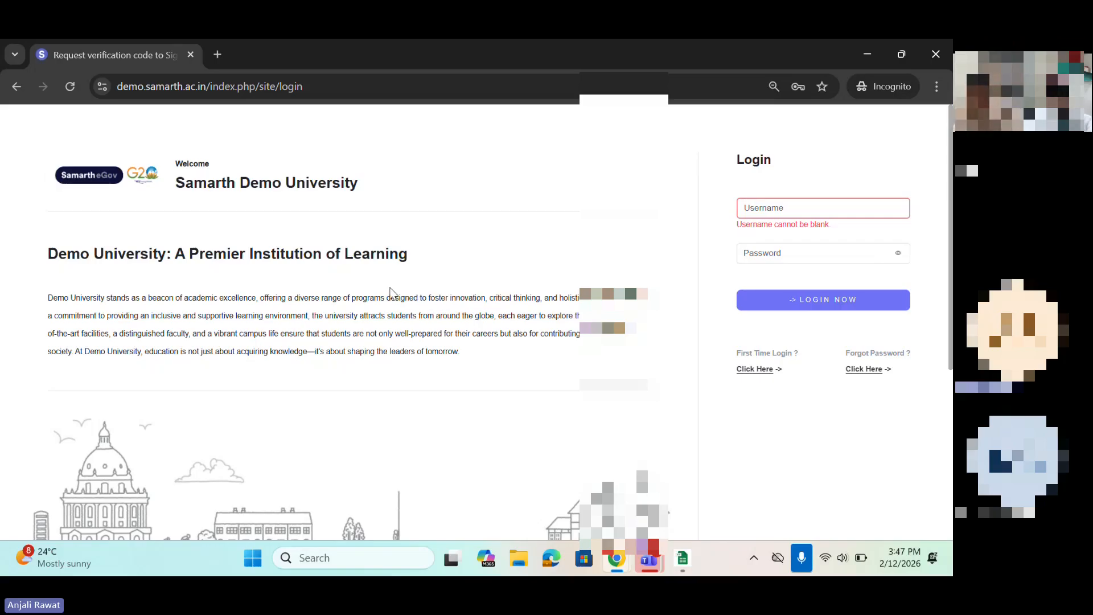
left_click_drag(25, 183, 562, 385)
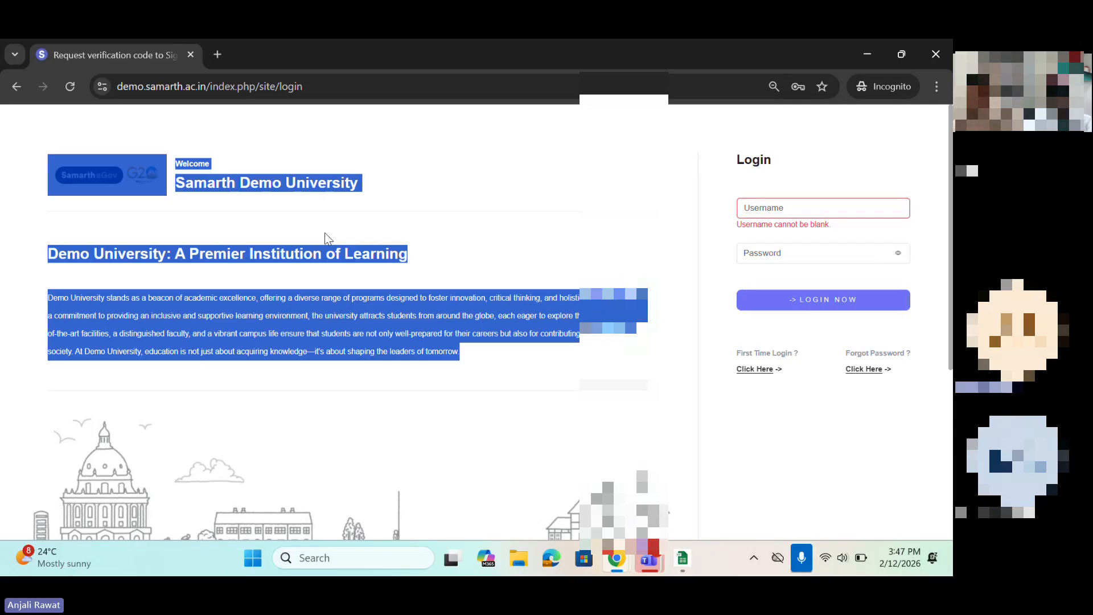
Step: Return to the landing page setting, open its content for editing and look over the heading and paragraph
left_click(877, 56)
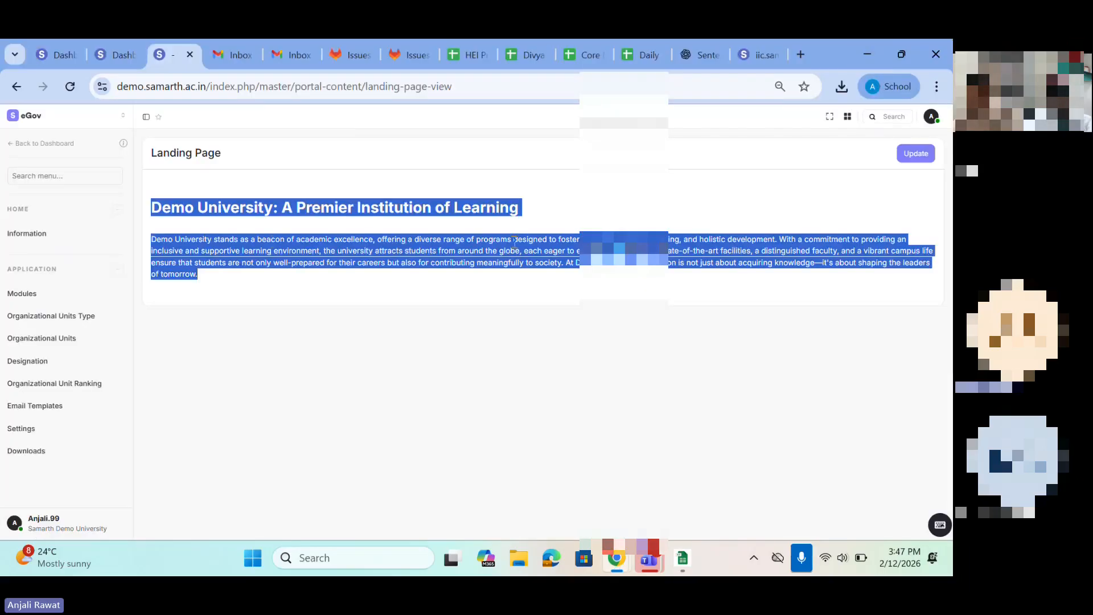
left_click(917, 154)
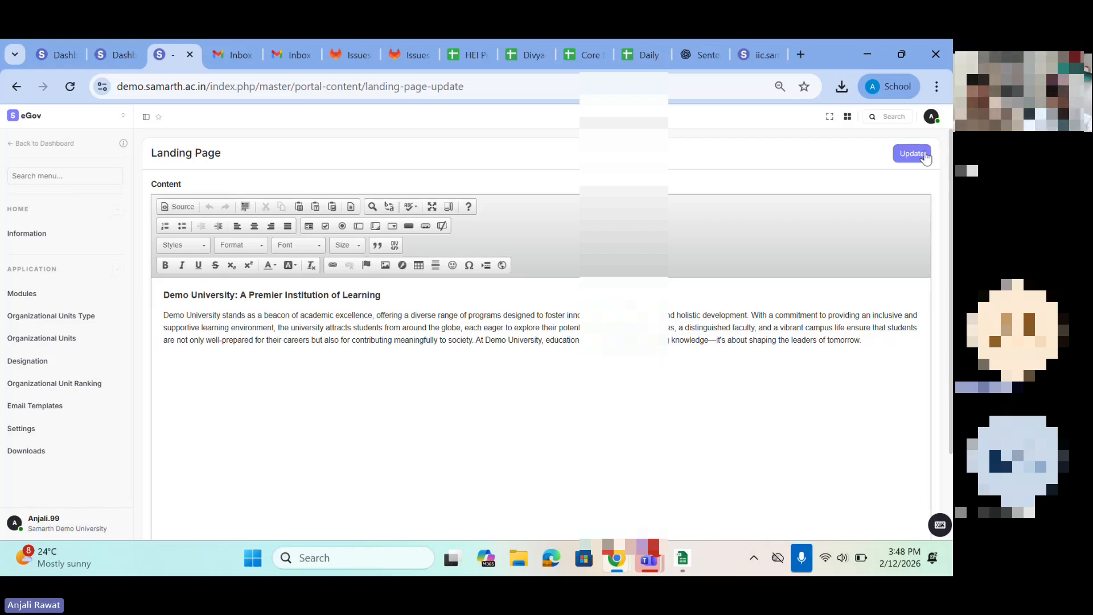
left_click(169, 295)
left_click_drag(169, 295, 756, 359)
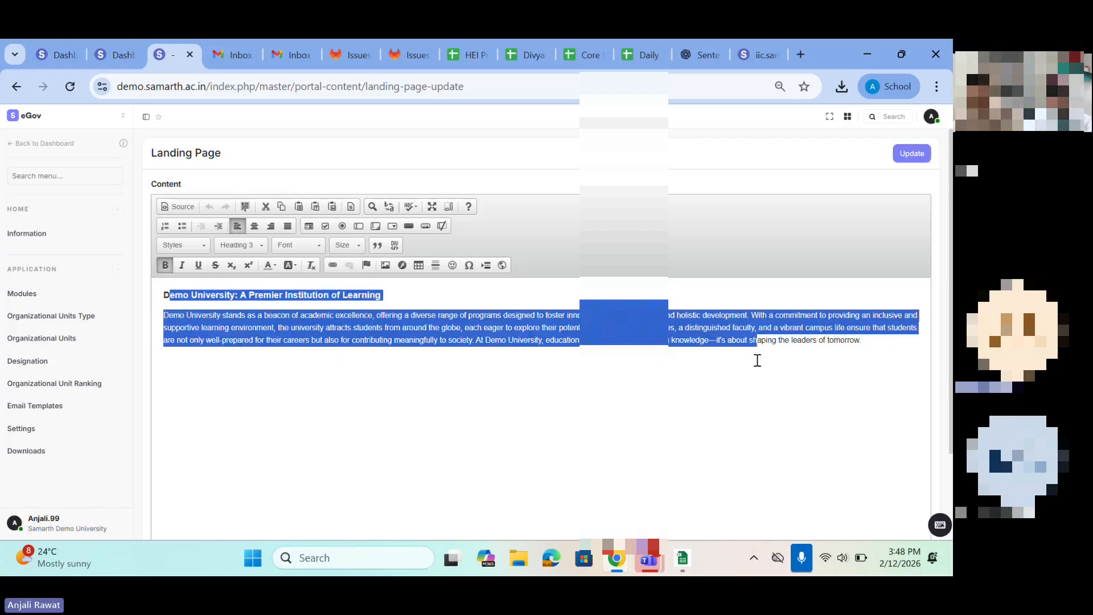
left_click_drag(874, 341, 230, 336)
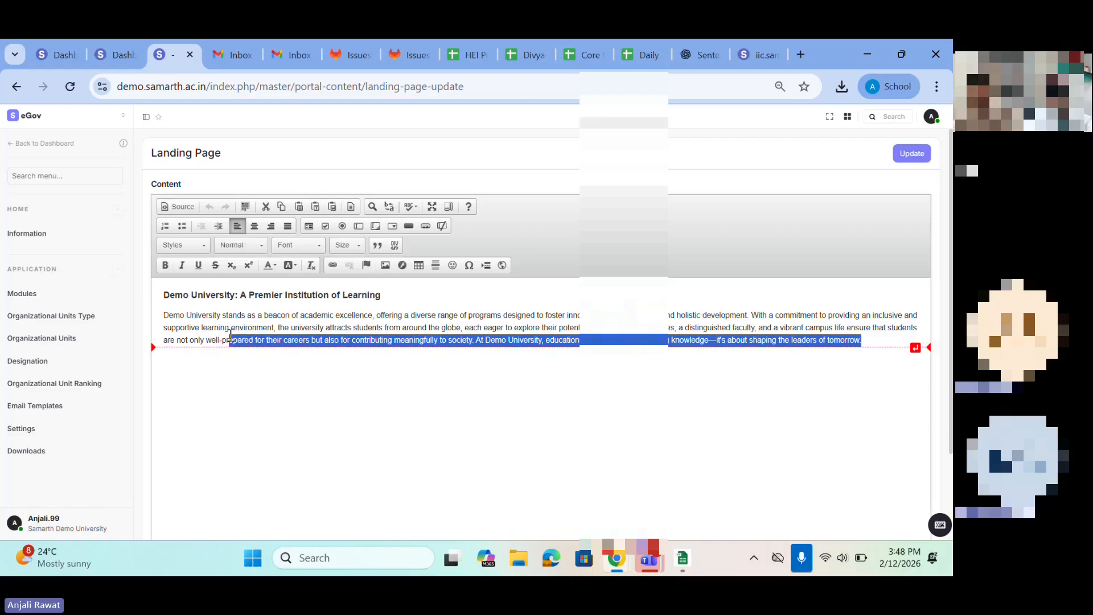
scroll(230, 336, "down", 2)
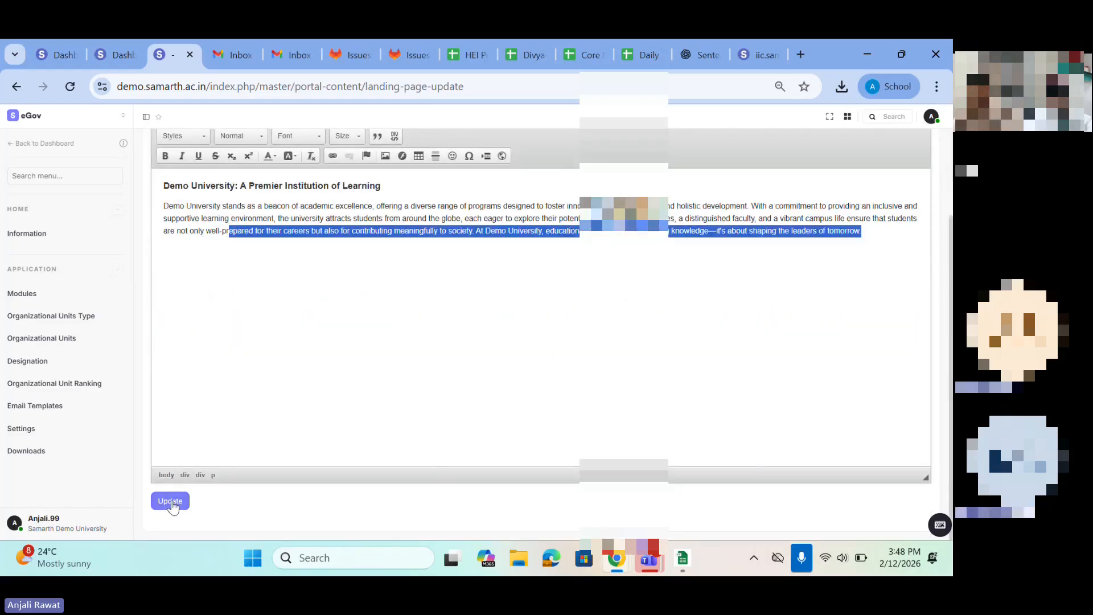
Step: Delete the description paragraph below the landing page heading and save the content
left_click_drag(166, 206, 863, 232)
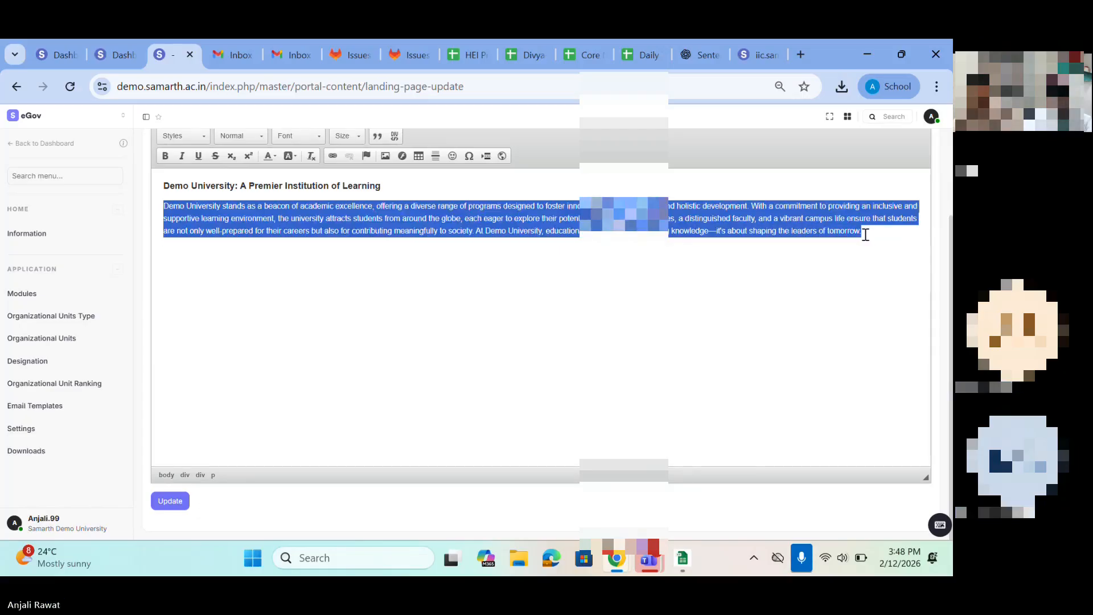
key("BackSpace")
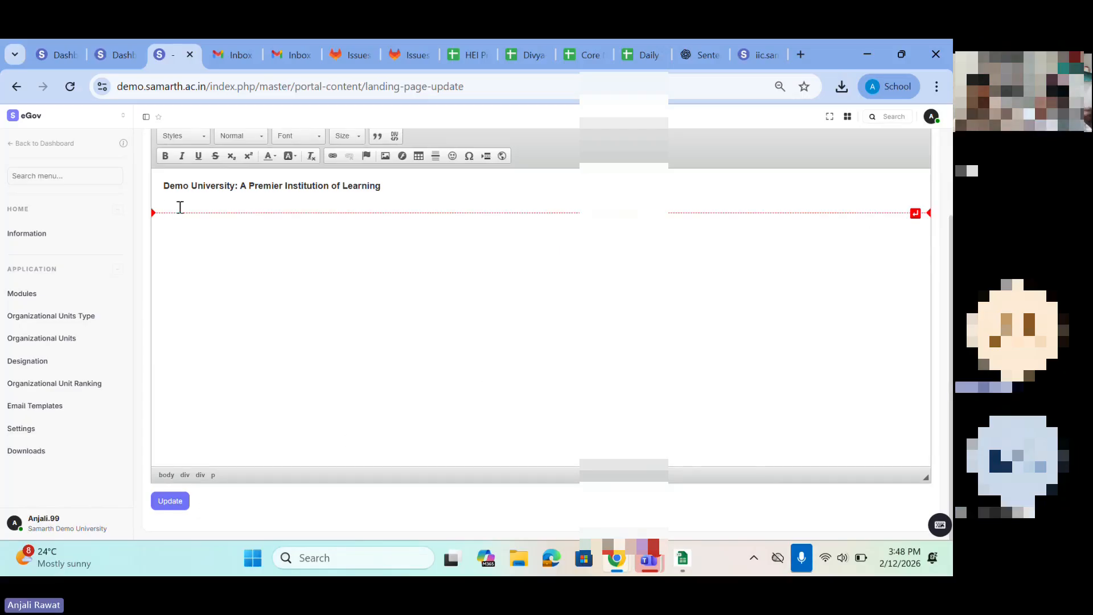
left_click(175, 503)
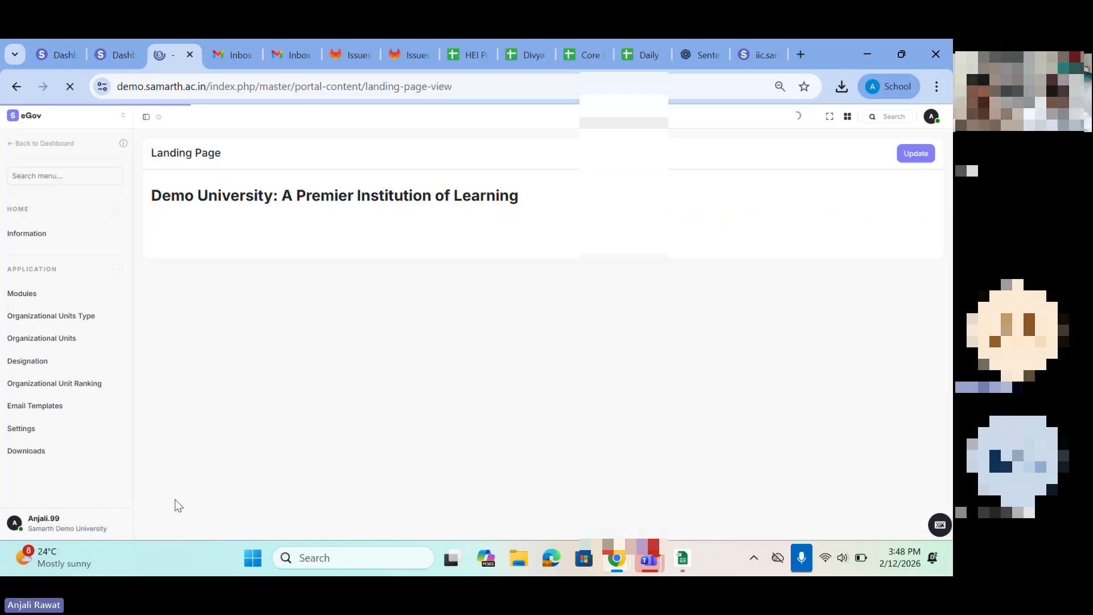
Step: Reload the login page in the incognito window and check the content under the welcome heading
mouse_move(624, 559)
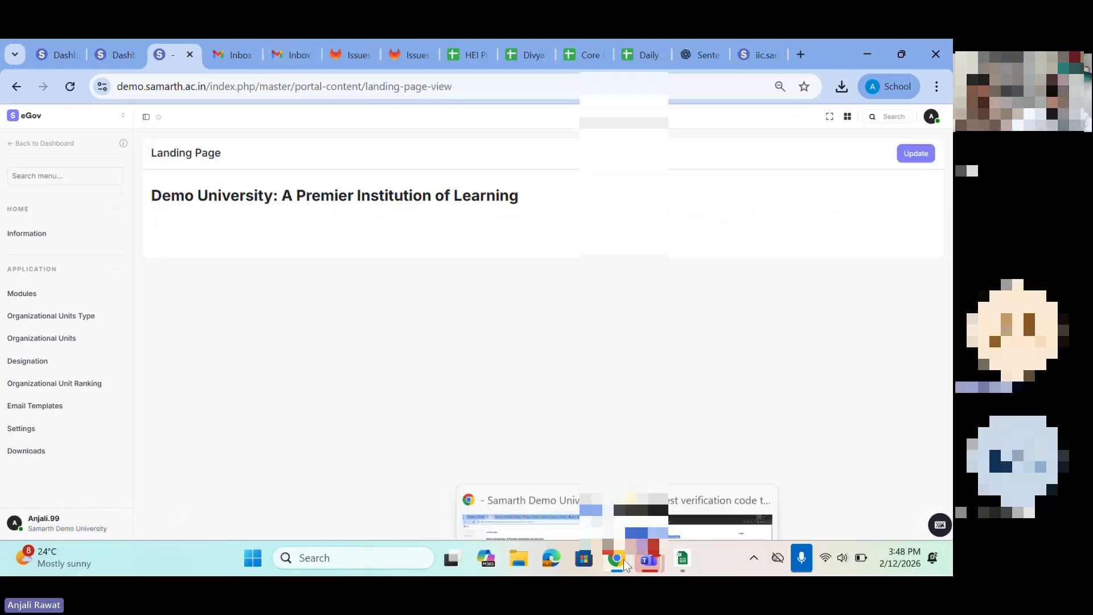
left_click(692, 484)
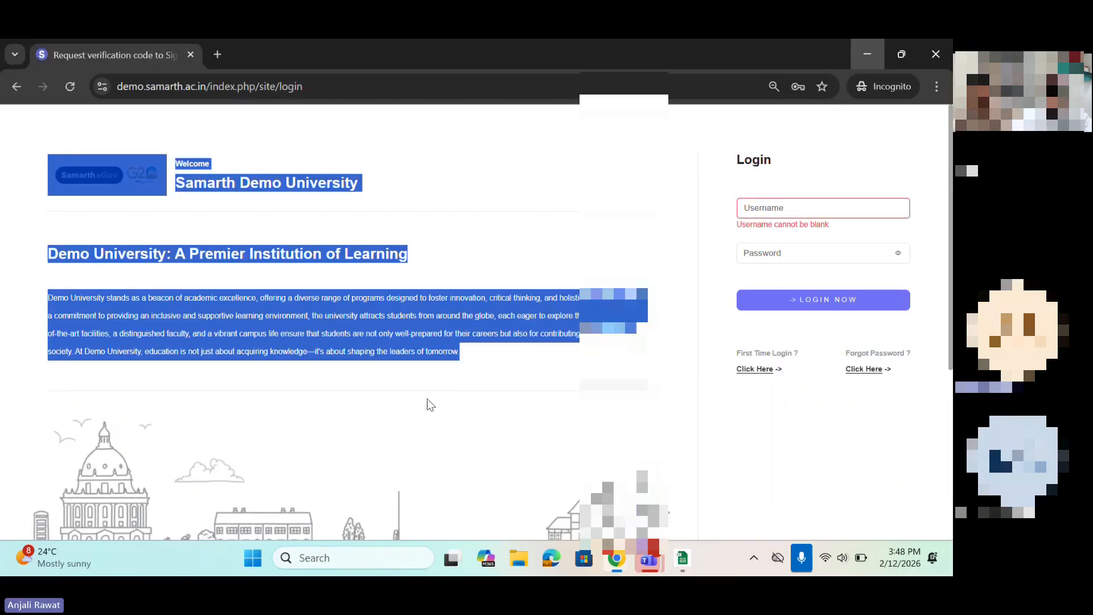
left_click(70, 85)
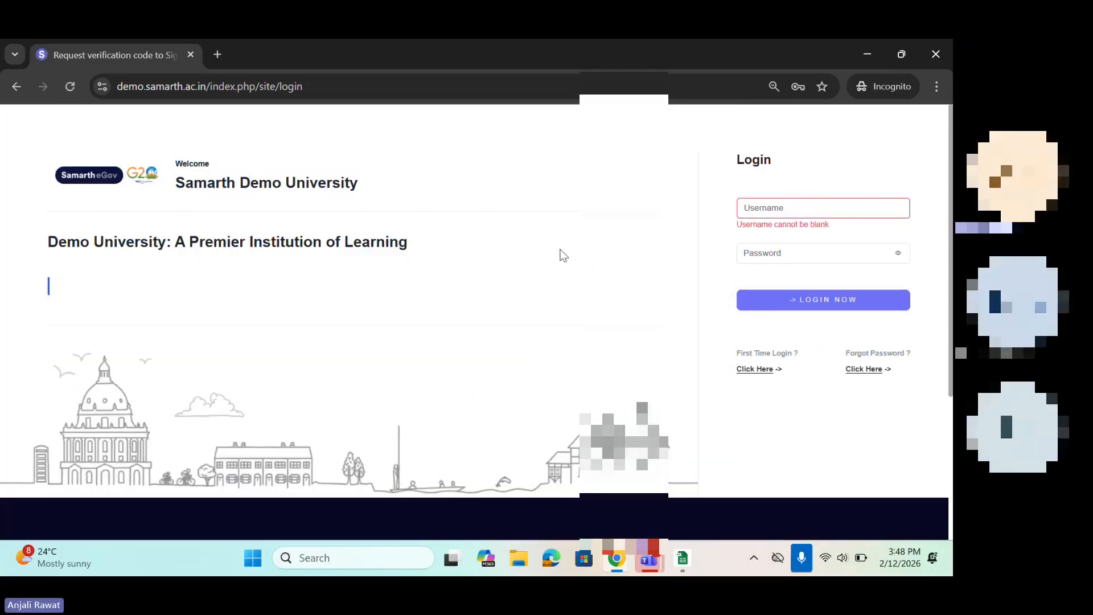
left_click_drag(22, 241, 474, 236)
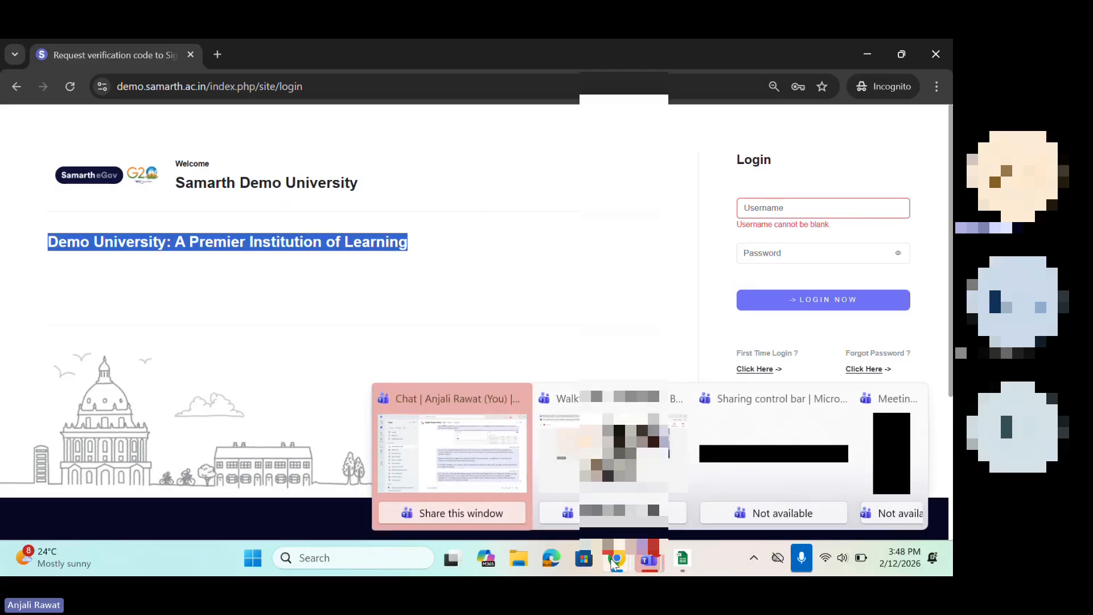
Step: Reopen the landing page content for editing, restore the description paragraph below the heading and save it
left_click(555, 464)
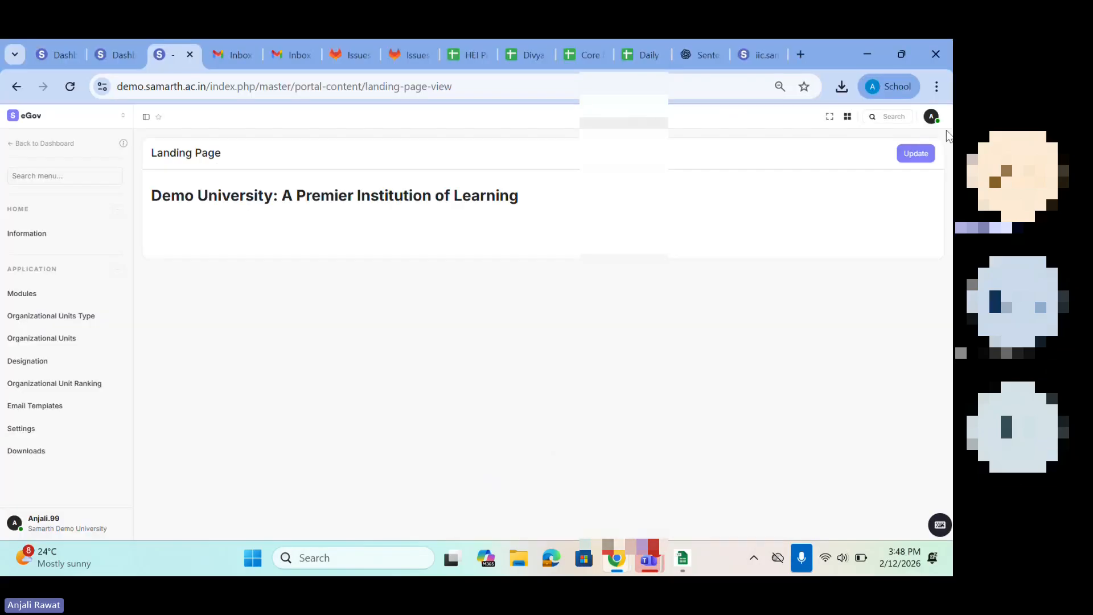
left_click(912, 153)
left_click(201, 349)
key("ctrl+v")
scroll(201, 349, "down", 2)
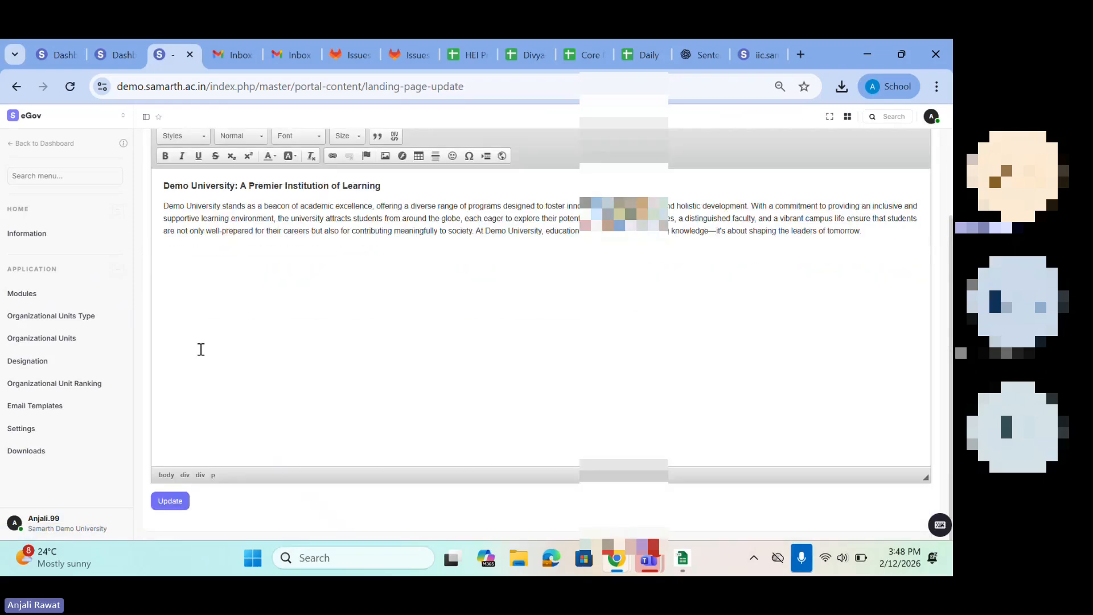
left_click(171, 502)
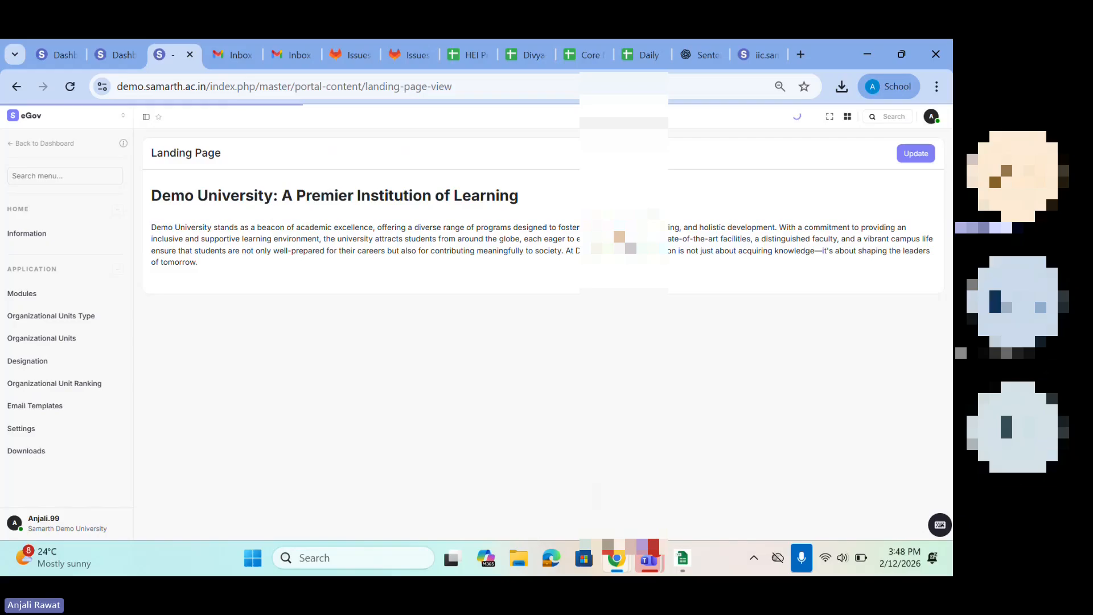
Step: Reload the login page in the incognito window, check the description paragraph under the welcome heading and minimize the window
mouse_move(605, 559)
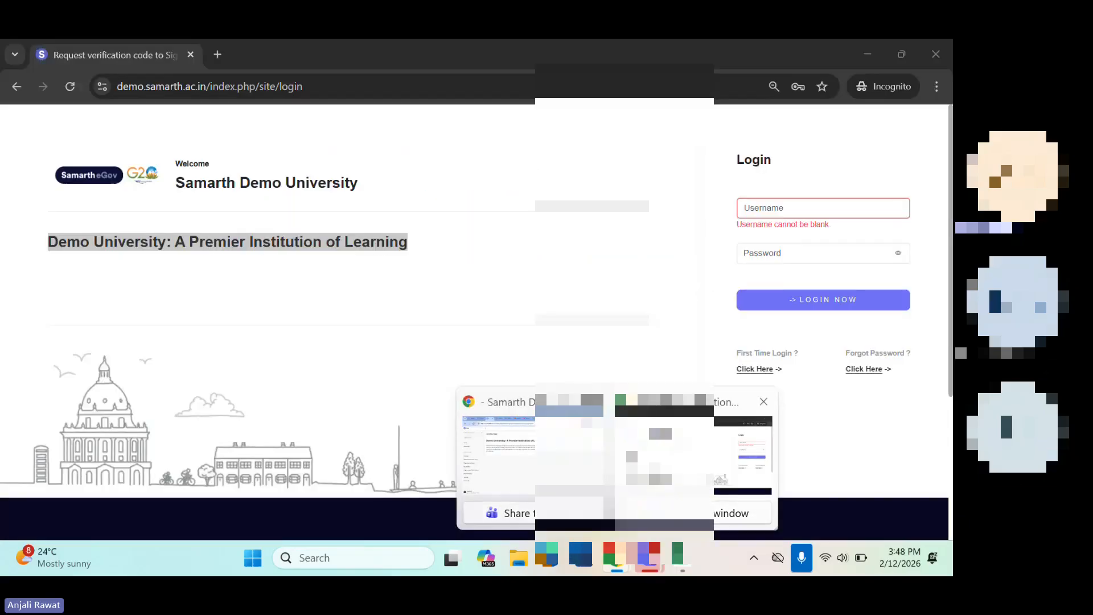
left_click(692, 450)
left_click(70, 85)
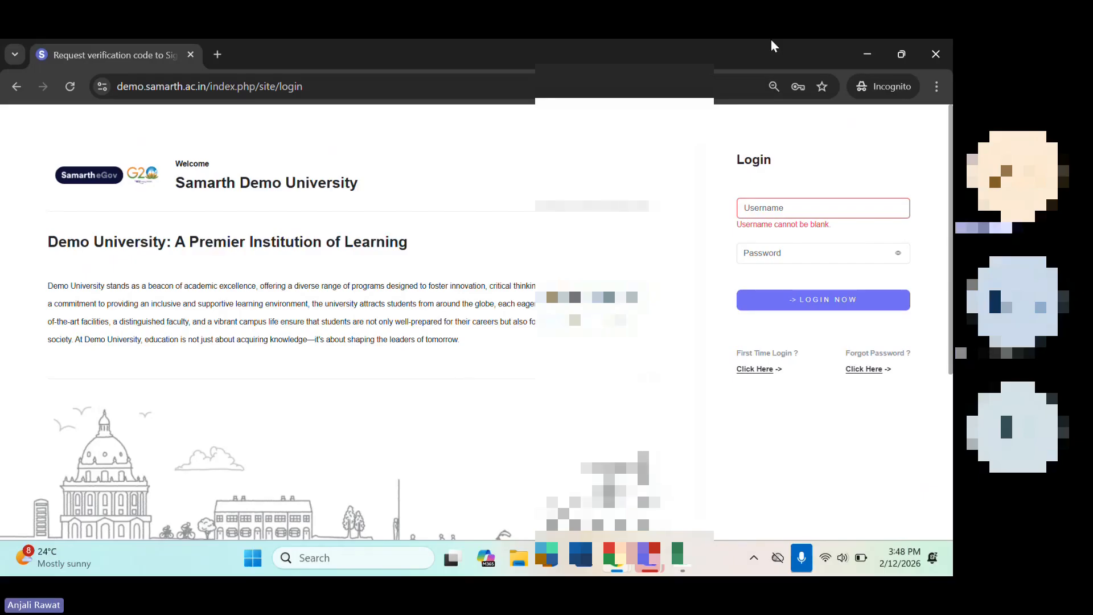
mouse_move(895, 51)
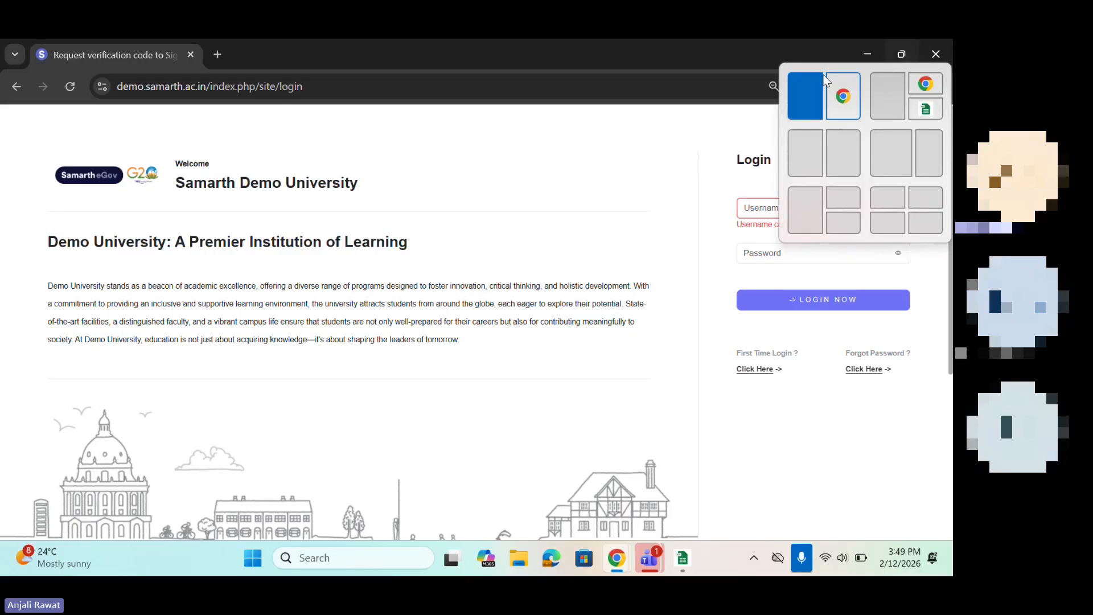
left_click(868, 48)
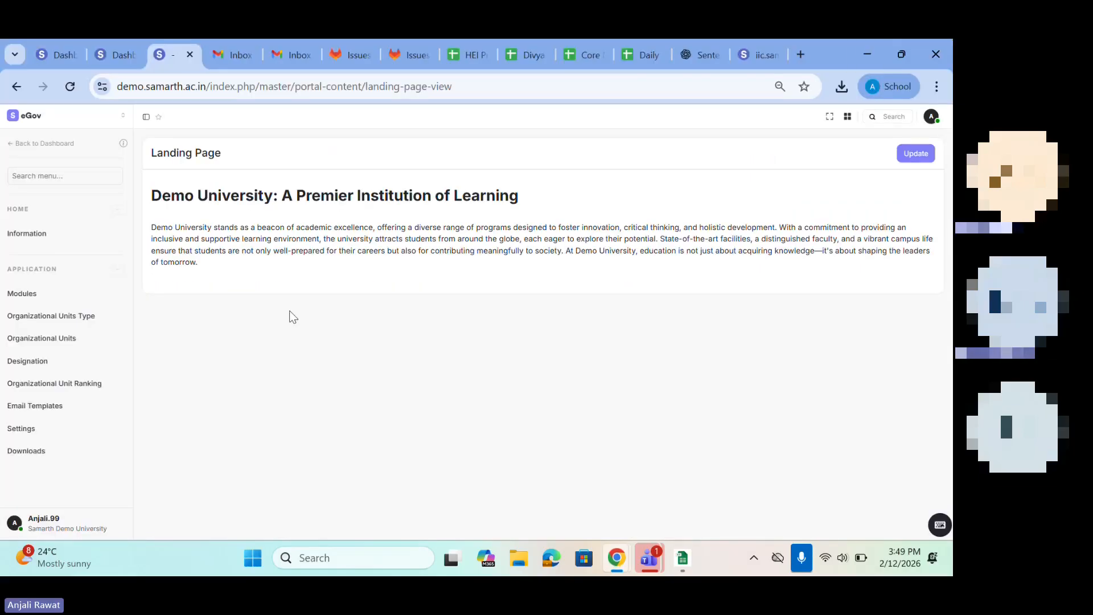
Step: Look over the core module's list of completed import jobs in Downloads and return to the main dashboard
left_click(16, 450)
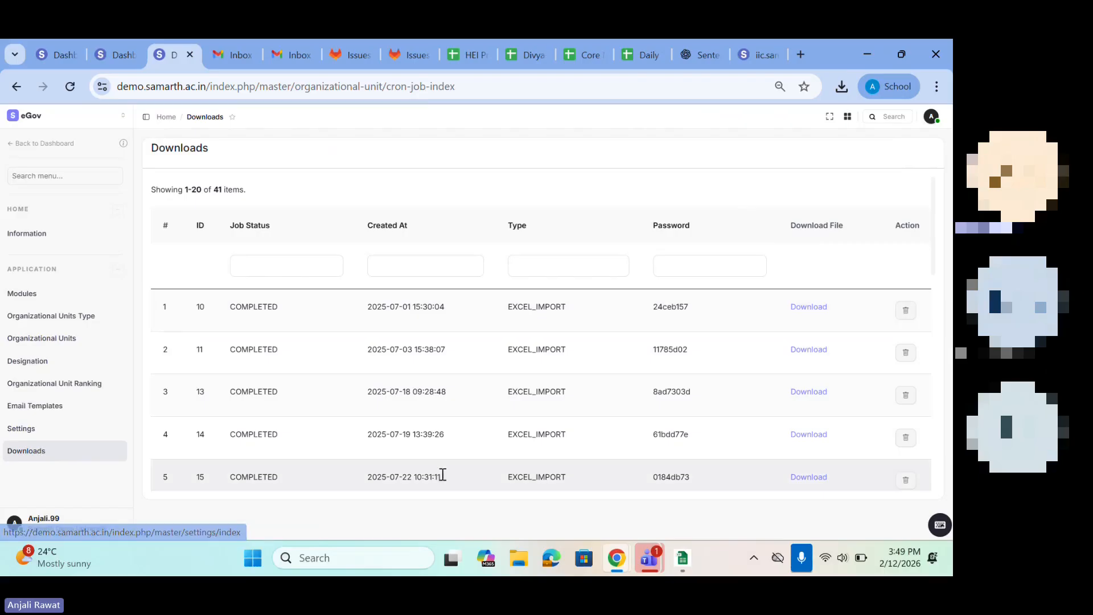
scroll(488, 453, "down", 3)
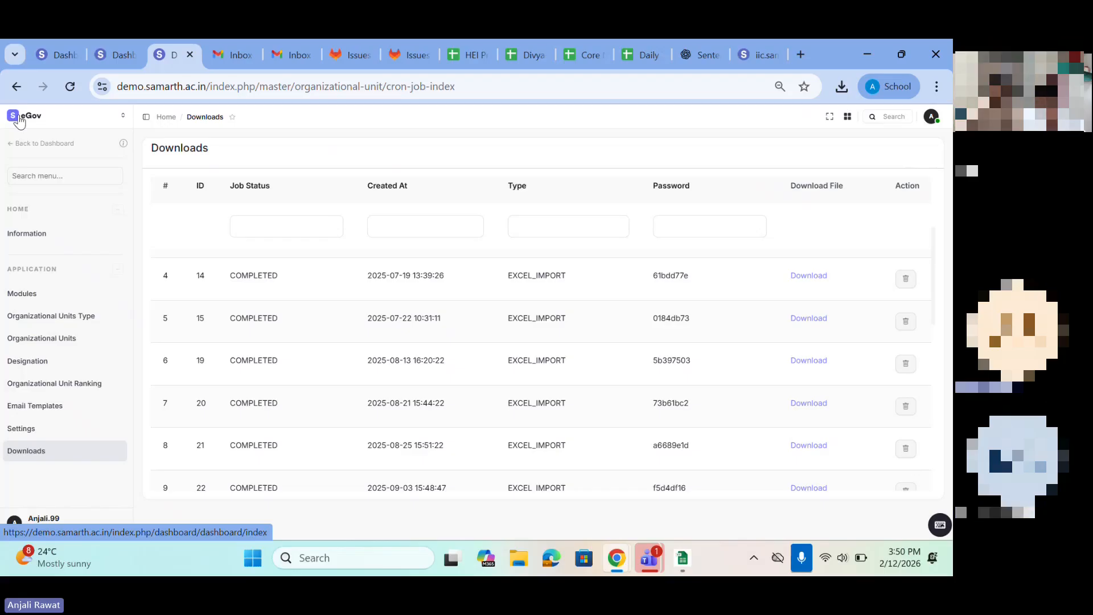
key("alt+Left")
left_click(16, 88)
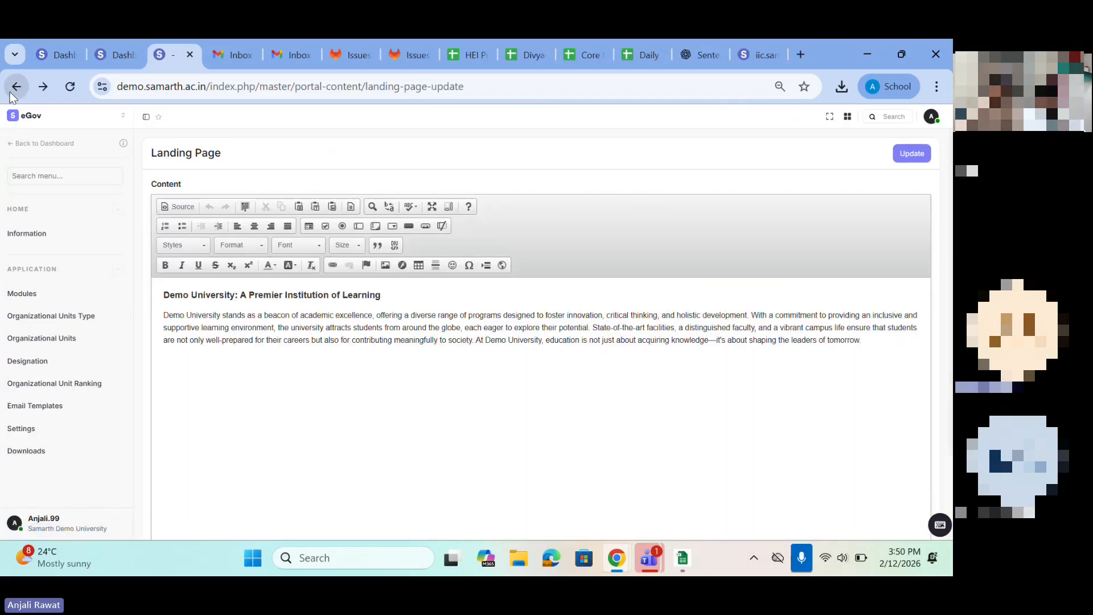
left_click(16, 90)
left_click(26, 123)
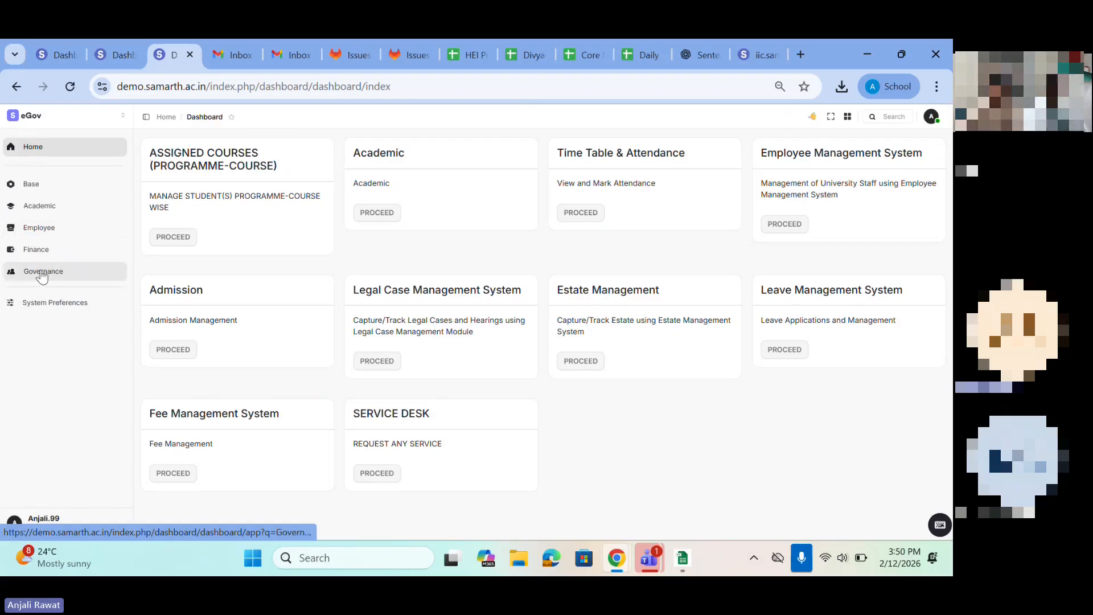
Step: Switch the system's version preference to v3 (Previous Version) in the system preferences
left_click(37, 303)
scroll(315, 333, "down", 5)
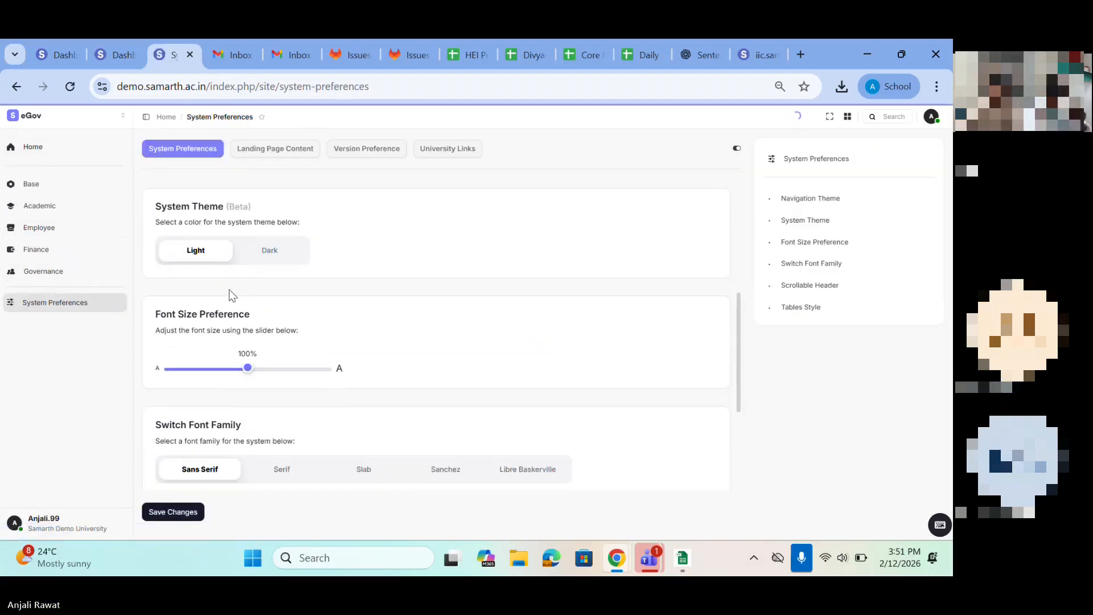
left_click(351, 149)
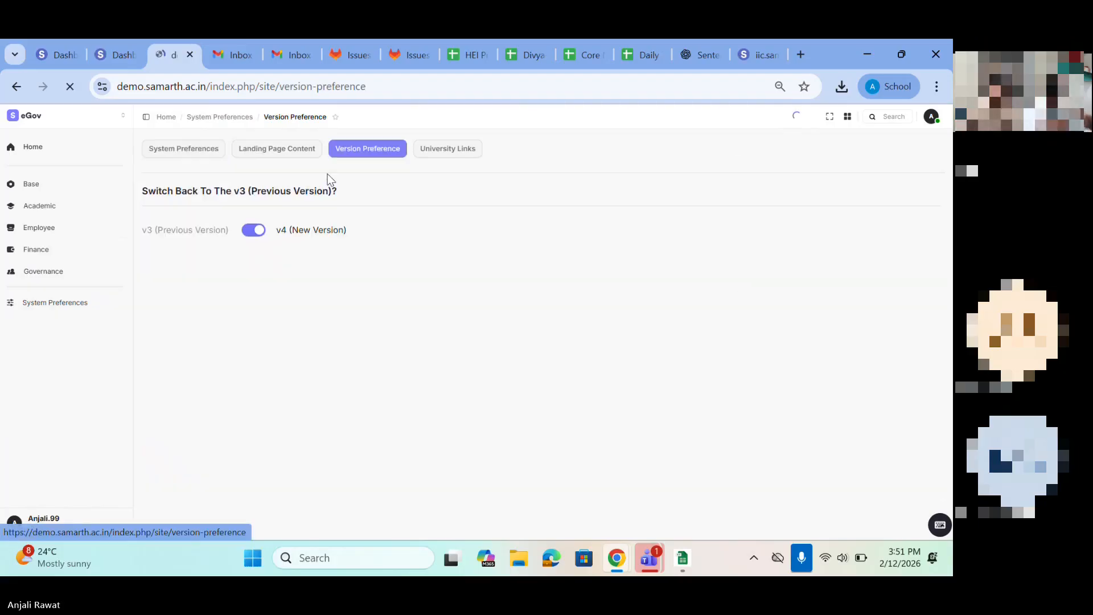
left_click(251, 230)
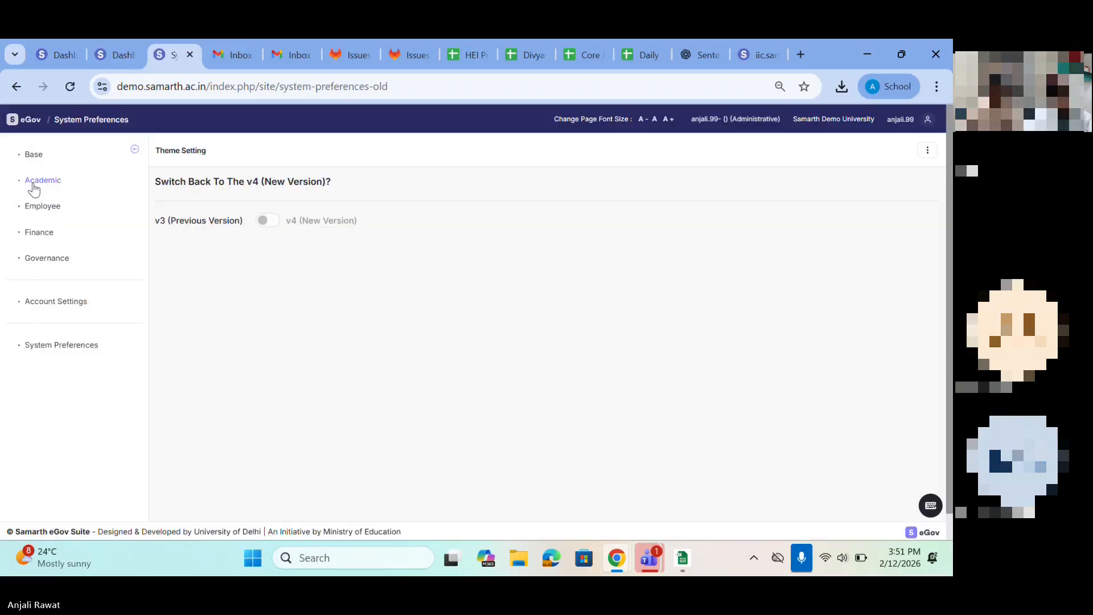
Step: Open the Employee module and look over the added-employee and pending-request counts on its dashboard
left_click(44, 208)
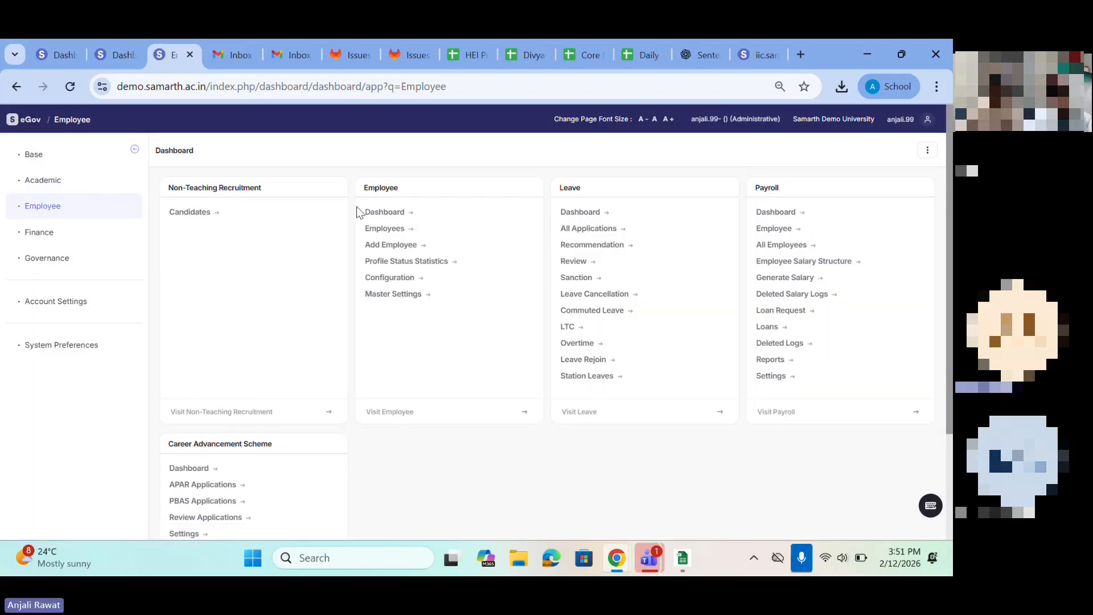
left_click_drag(363, 188, 458, 191)
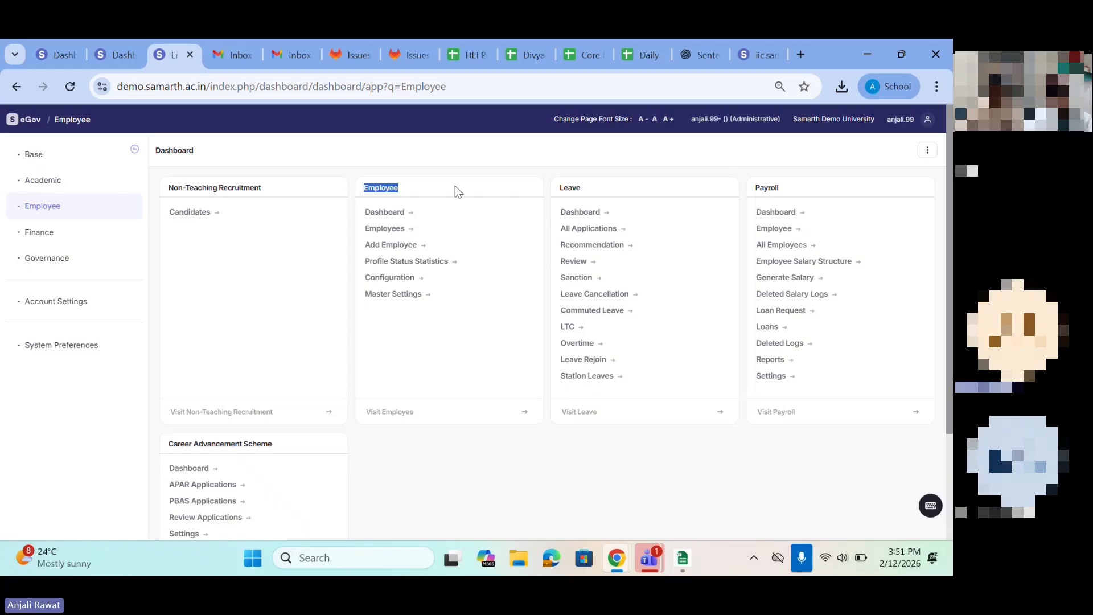
left_click(414, 411)
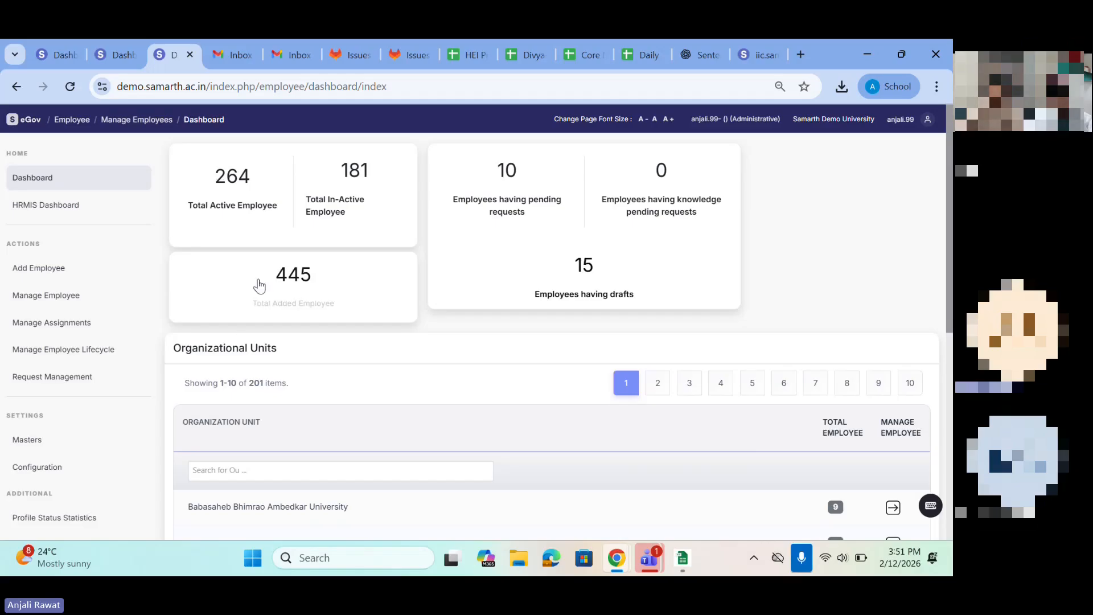
left_click_drag(269, 277, 346, 284)
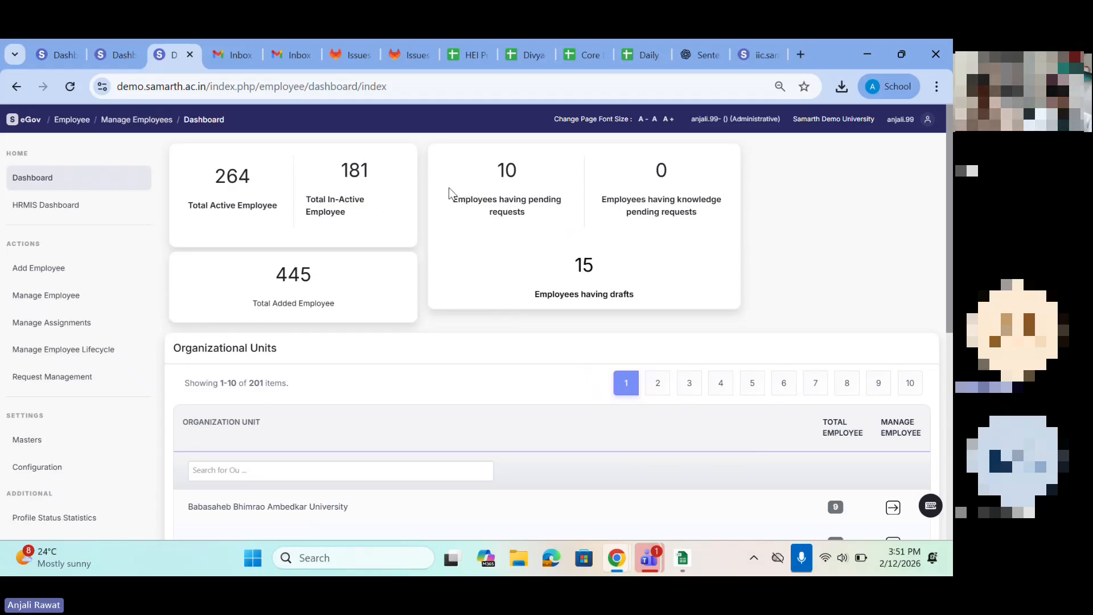
left_click_drag(449, 192, 607, 213)
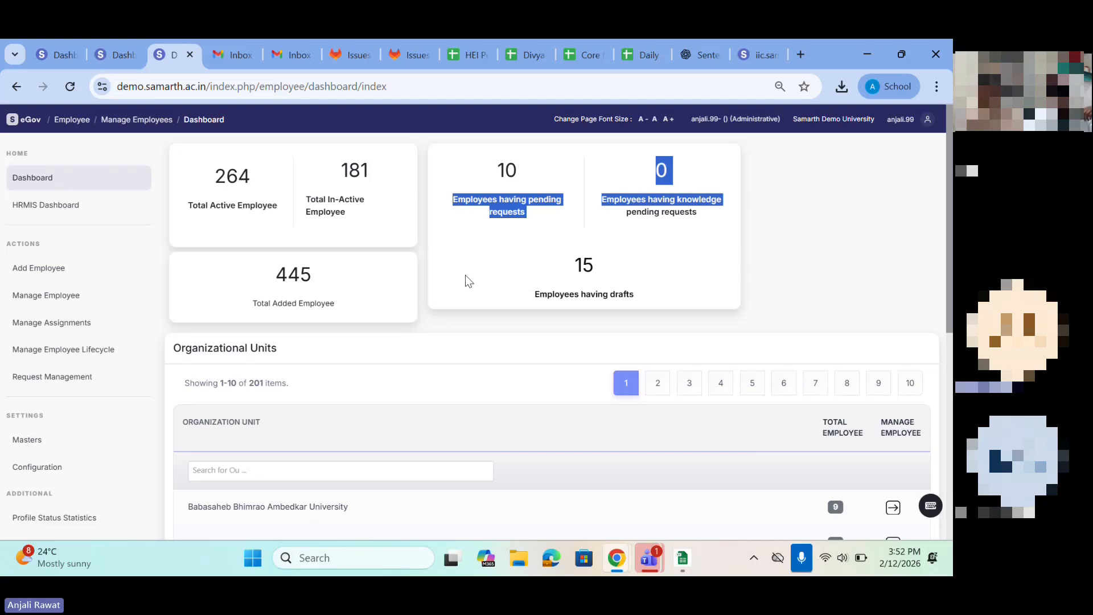
Step: Open Request Management and look over its drafts, pending request and knowledge management sections
left_click(50, 378)
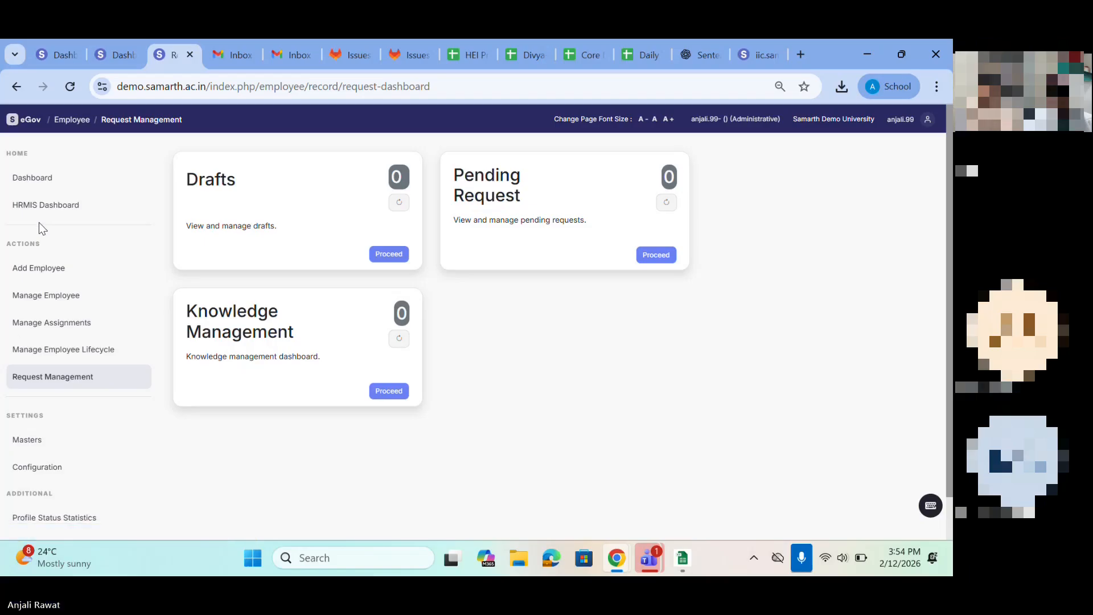
scroll(17, 341, "down", 1)
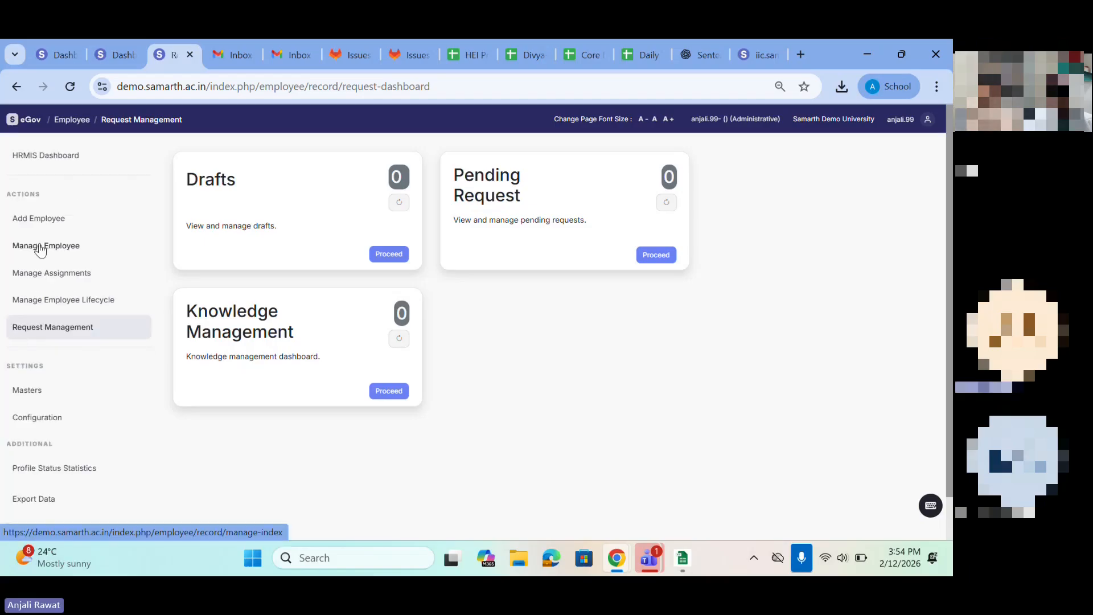
scroll(40, 250, "up", 1)
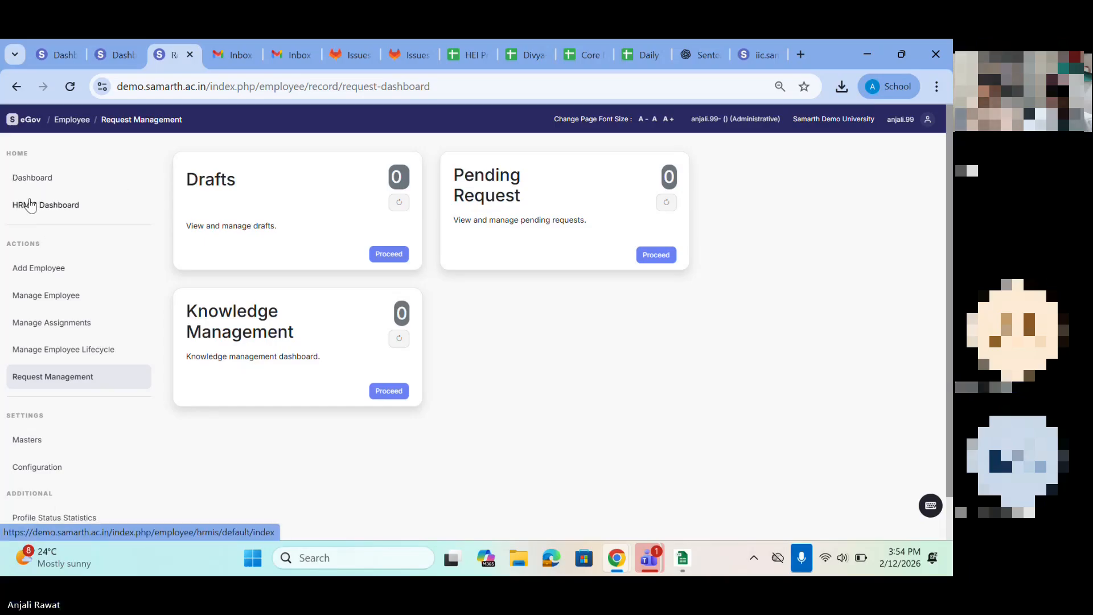
Step: View the Add Position Details form through the HRMIS Dashboard's position details and return to the HRMIS Dashboard
left_click(32, 206)
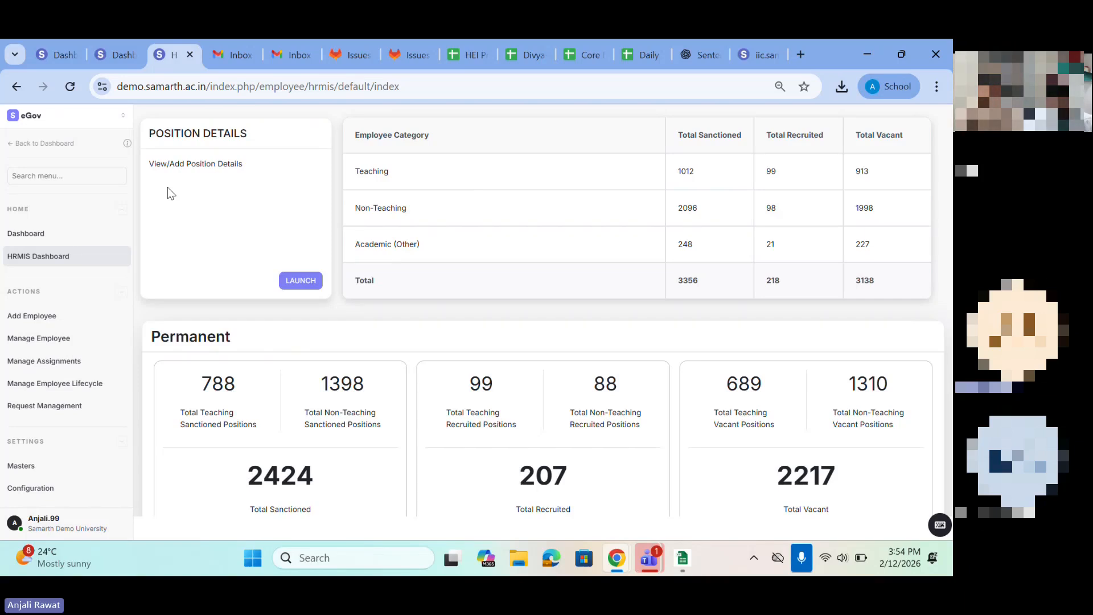
left_click(292, 283)
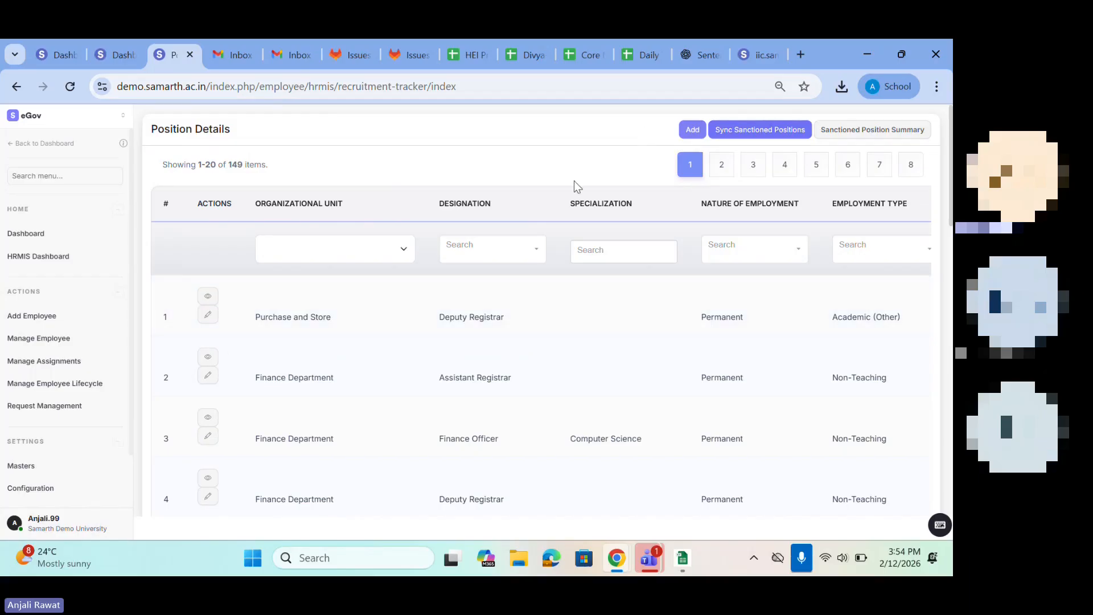
left_click(692, 134)
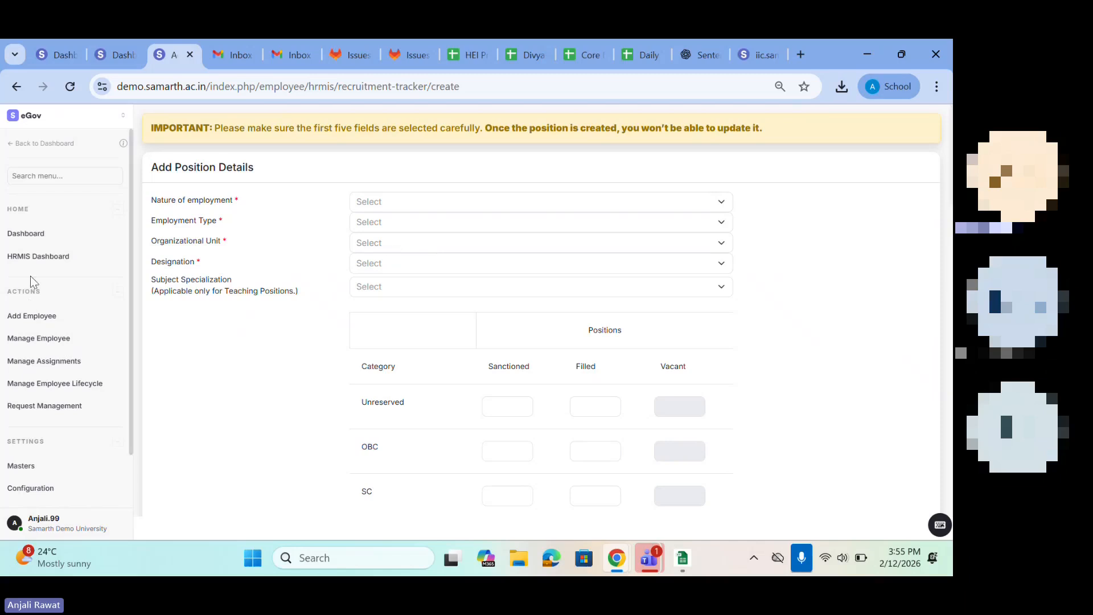
left_click(17, 87)
left_click(17, 87)
Step: Examine the HRMIS summary table of sanctioned, recruited and vacant positions for each employee category
left_click_drag(170, 195, 732, 277)
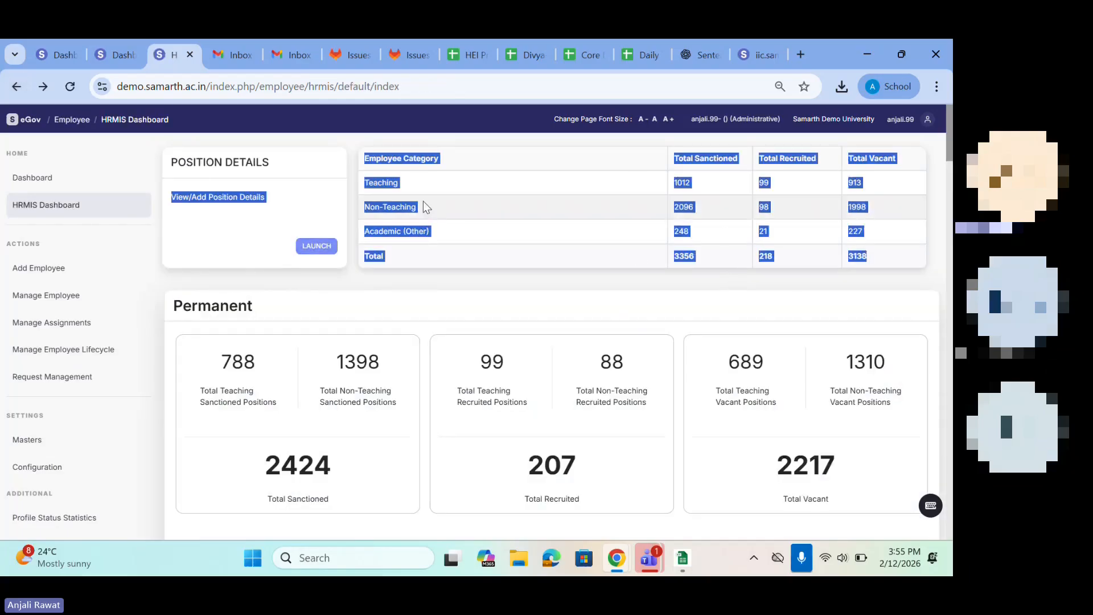
left_click(407, 179)
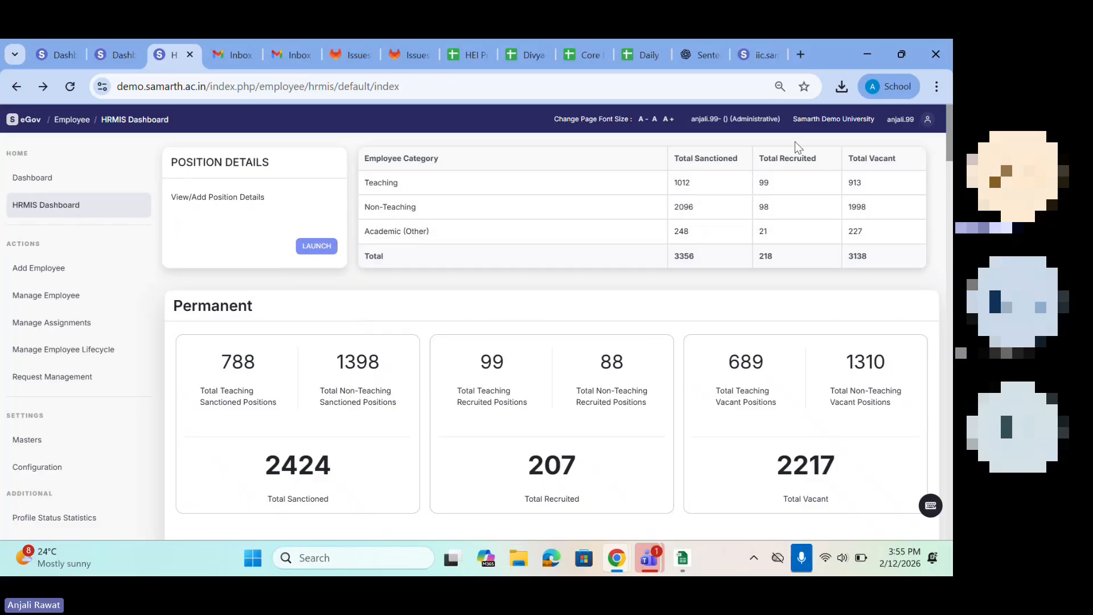
left_click_drag(794, 159, 801, 239)
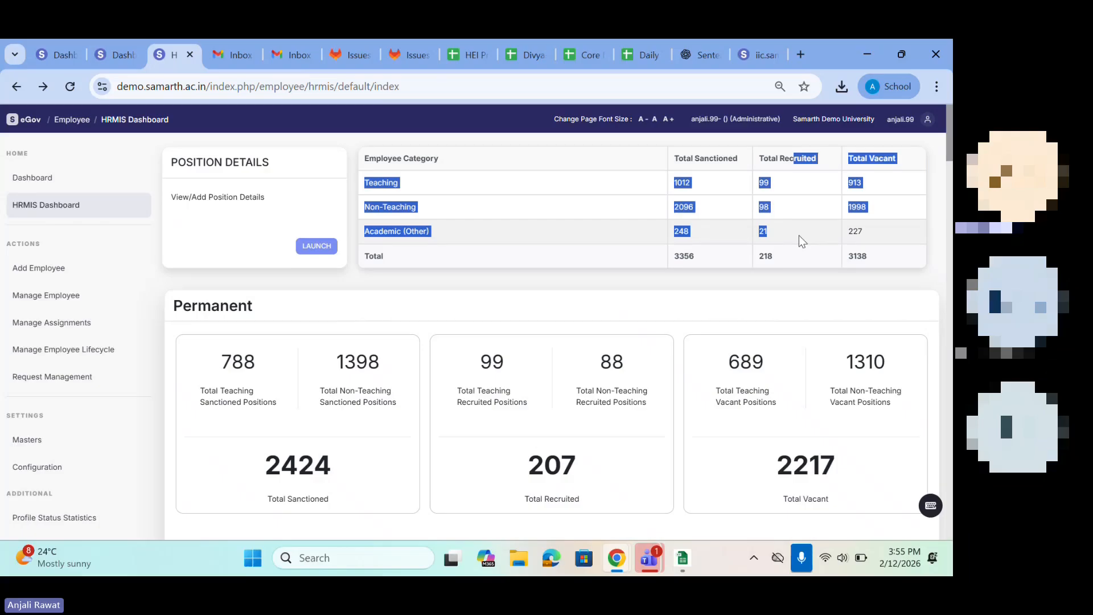
left_click_drag(890, 178, 892, 238)
Step: Examine the HRMIS position figures for each nature of employment, including Permanent, Contractual and Temporary
scroll(371, 349, "down", 2)
left_click(163, 221)
left_click_drag(163, 221, 277, 220)
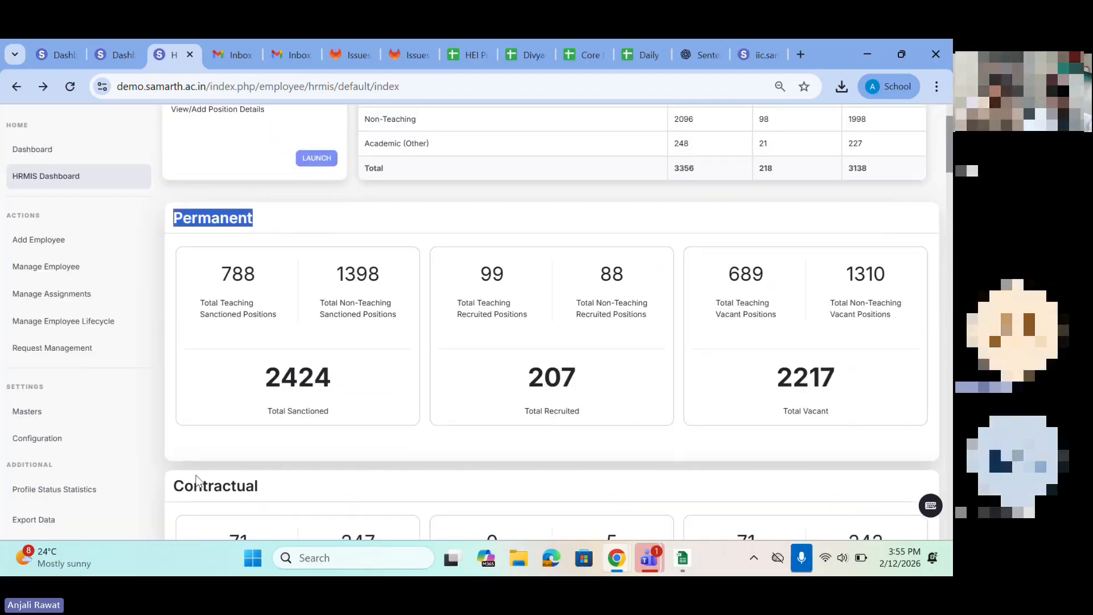
left_click_drag(194, 486, 285, 474)
scroll(285, 472, "down", 7)
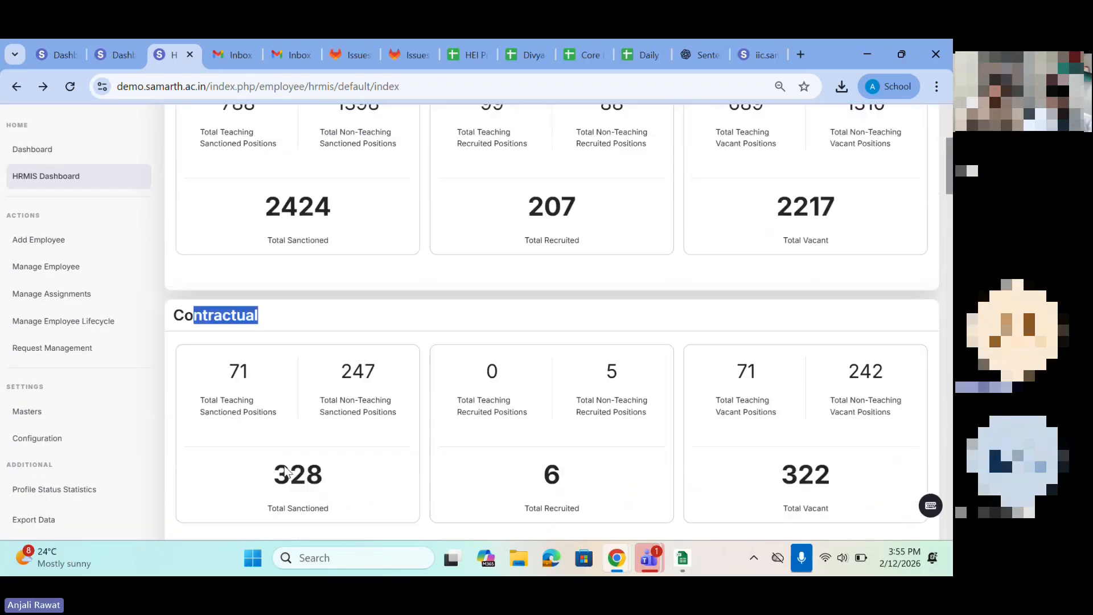
scroll(224, 446, "down", 6)
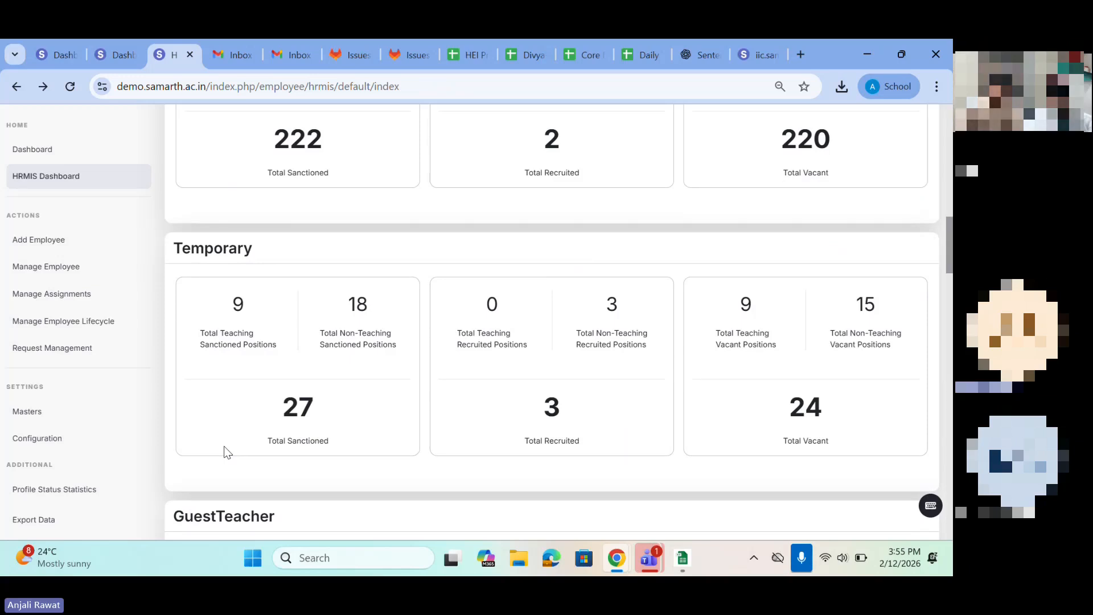
scroll(224, 445, "down", 4)
scroll(224, 446, "up", 1)
scroll(224, 446, "up", 12)
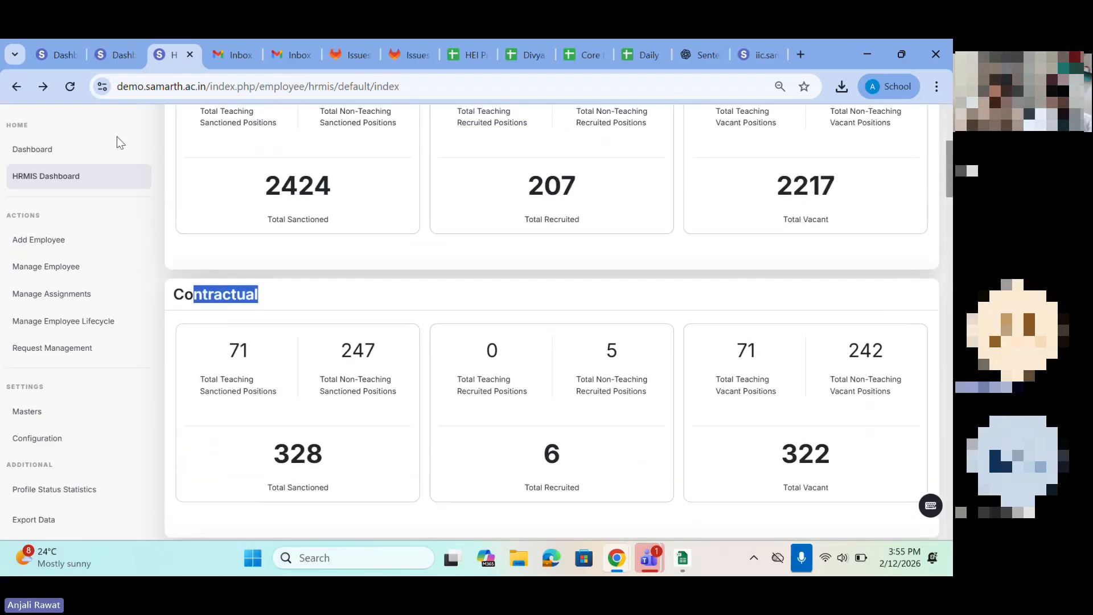
Step: Switch to the open organizational units page, leave the core module and open the Employee module there
left_click(121, 62)
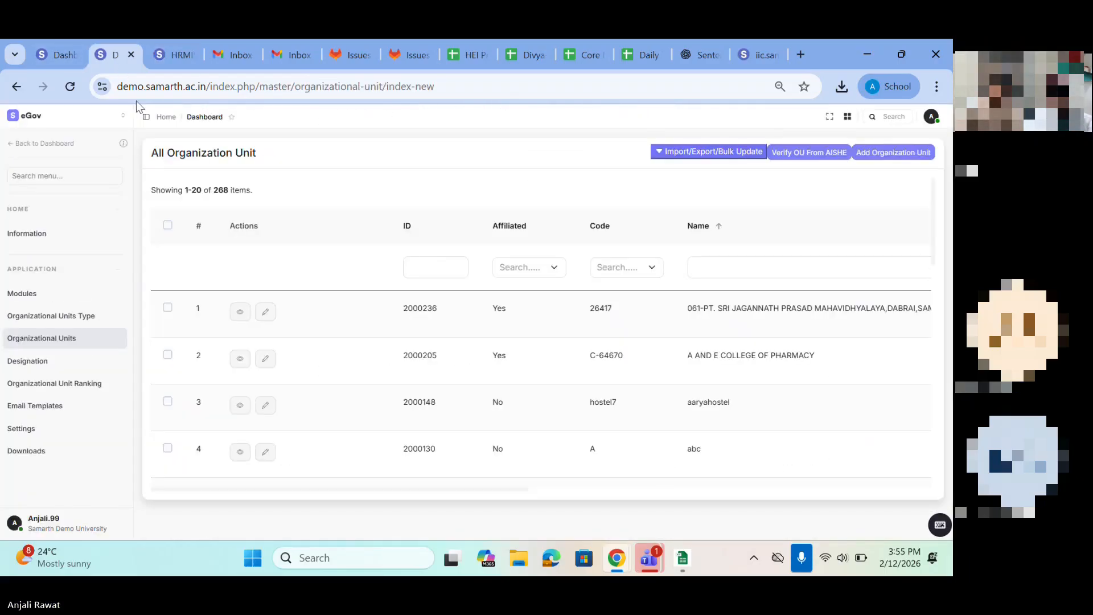
left_click(16, 87)
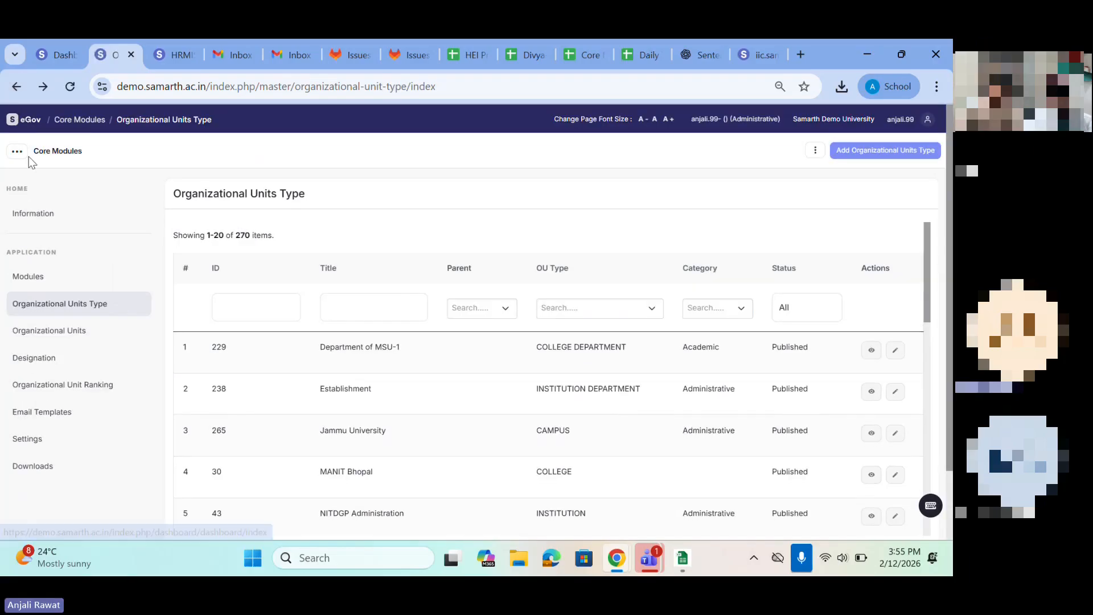
left_click(28, 159)
left_click(40, 204)
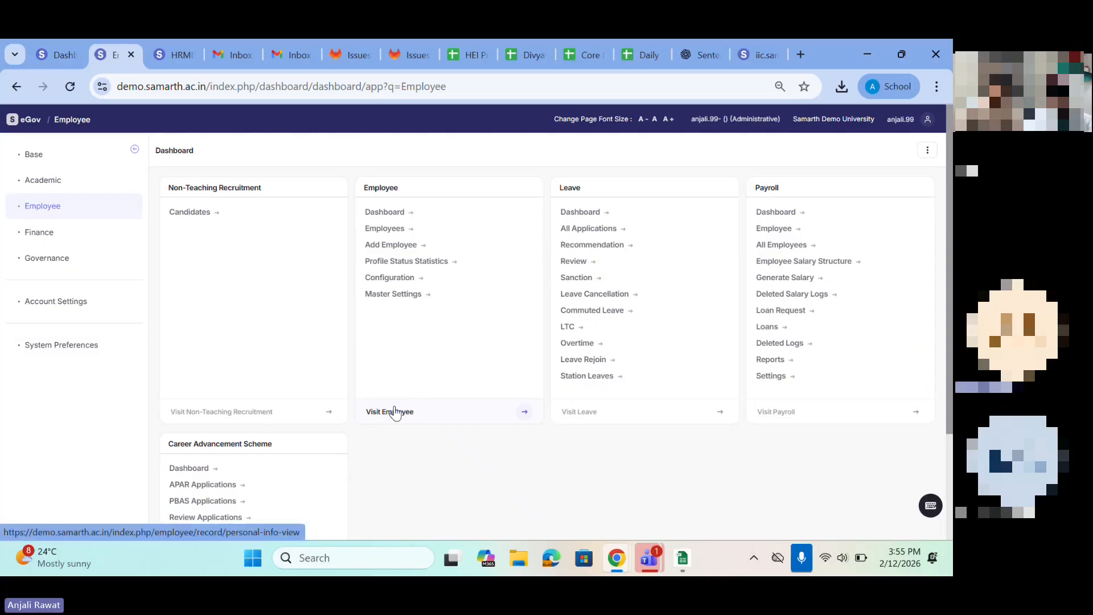
left_click(395, 413)
Step: Open the Employee module's Masters settings and look over the listed master options, such as Social Categories and Disability Options
scroll(66, 476, "down", 1)
left_click_drag(5, 401, 67, 424)
left_click(27, 404)
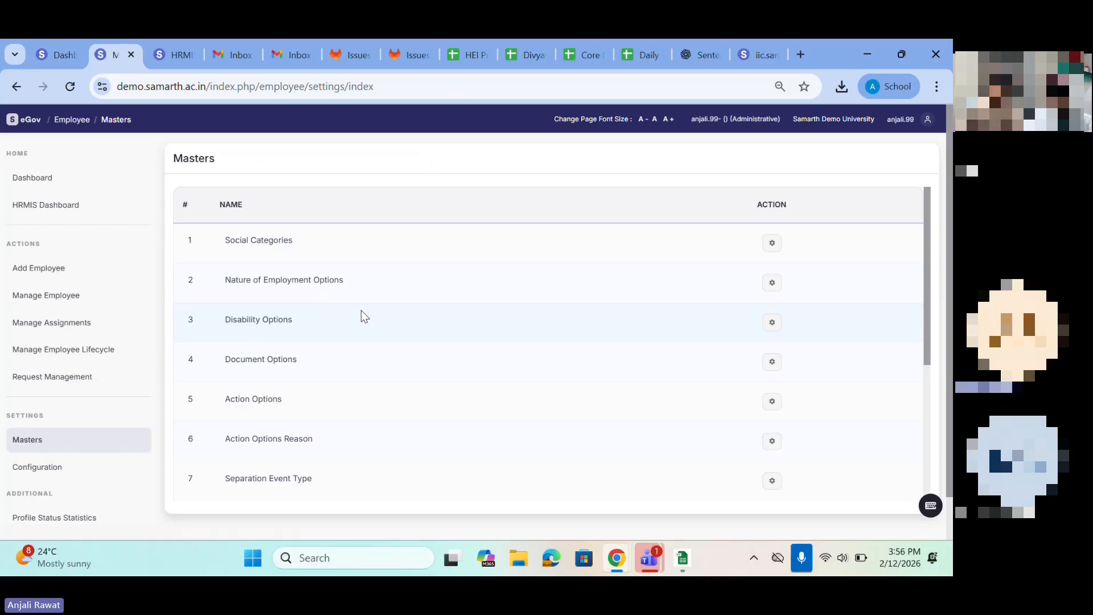
left_click_drag(279, 261, 340, 426)
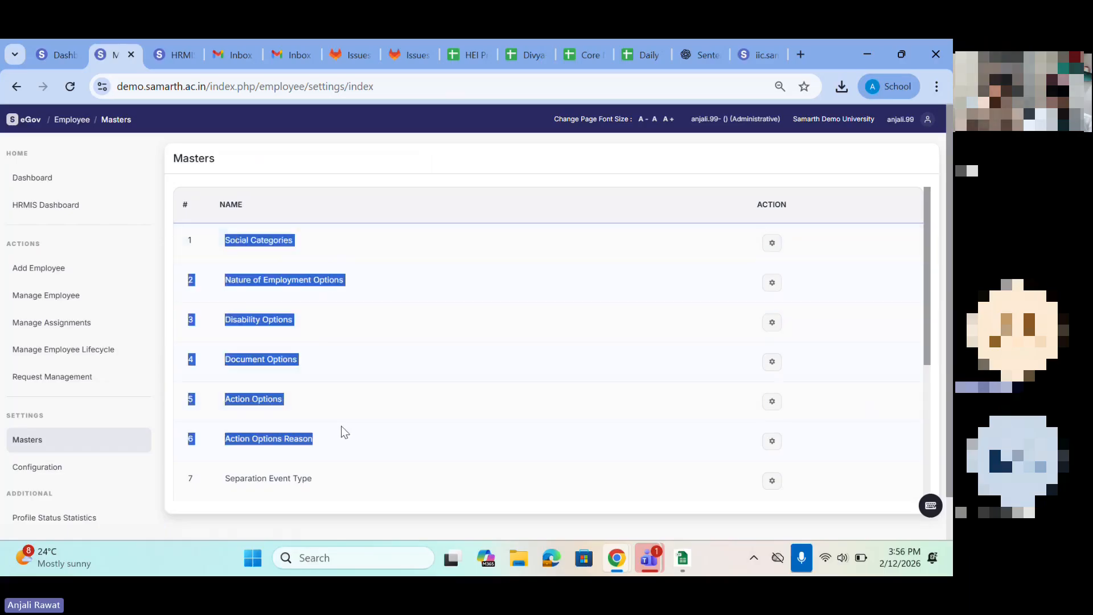
scroll(340, 425, "down", 1)
scroll(340, 425, "up", 1)
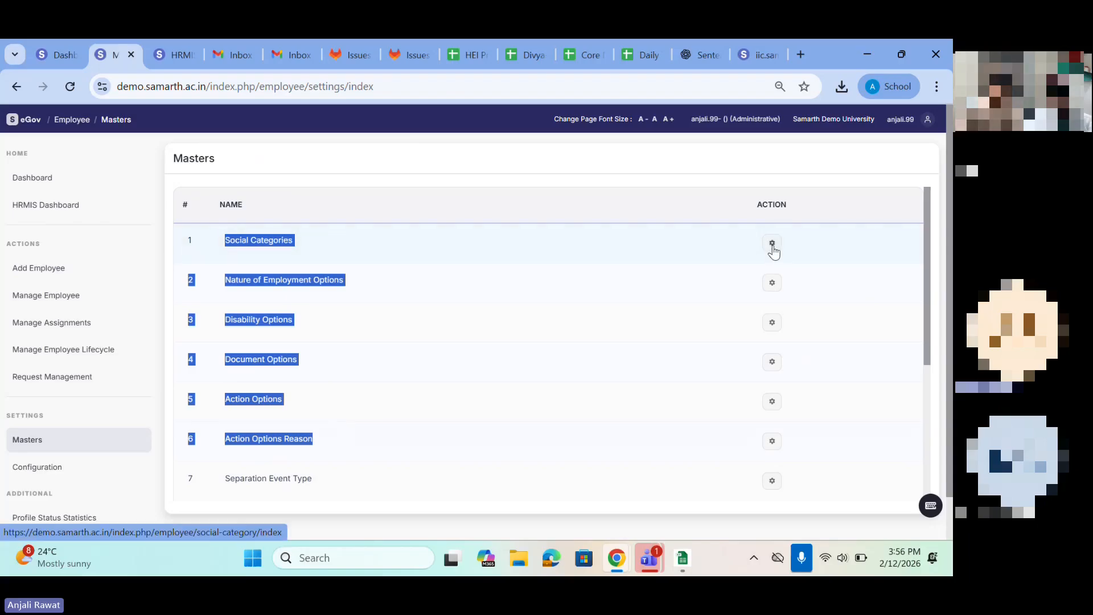
Step: Open the Nature of Employment Options master and look over the listed employment natures and their statuses
left_click(776, 283)
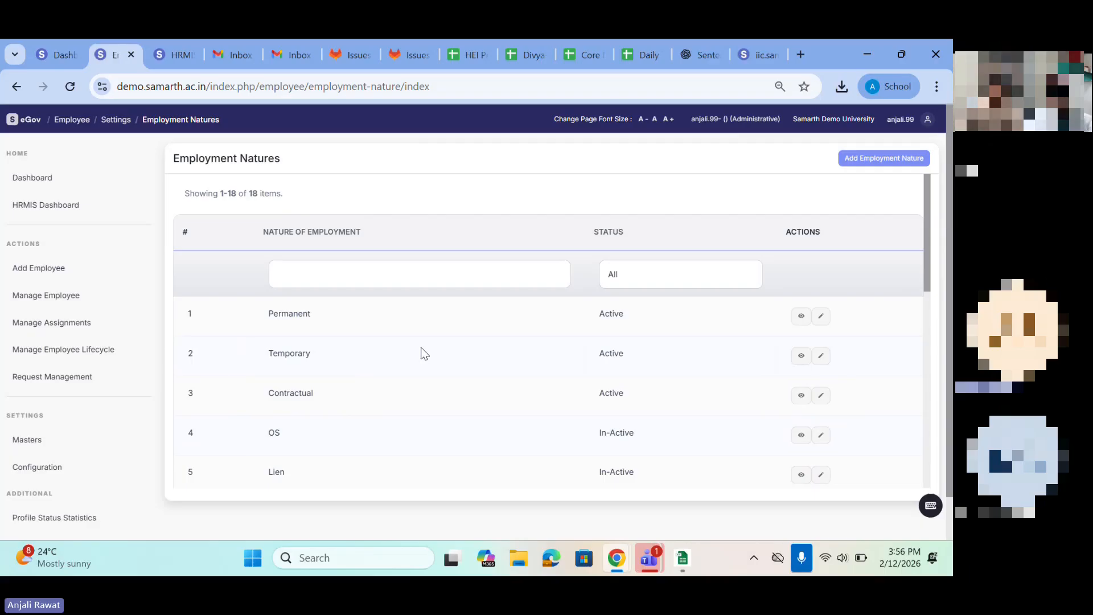
scroll(423, 352, "down", 1)
scroll(309, 395, "up", 1)
Step: Open the form for adding an employment nature, examine its required fields and the note on updating, and return to the list
left_click(863, 159)
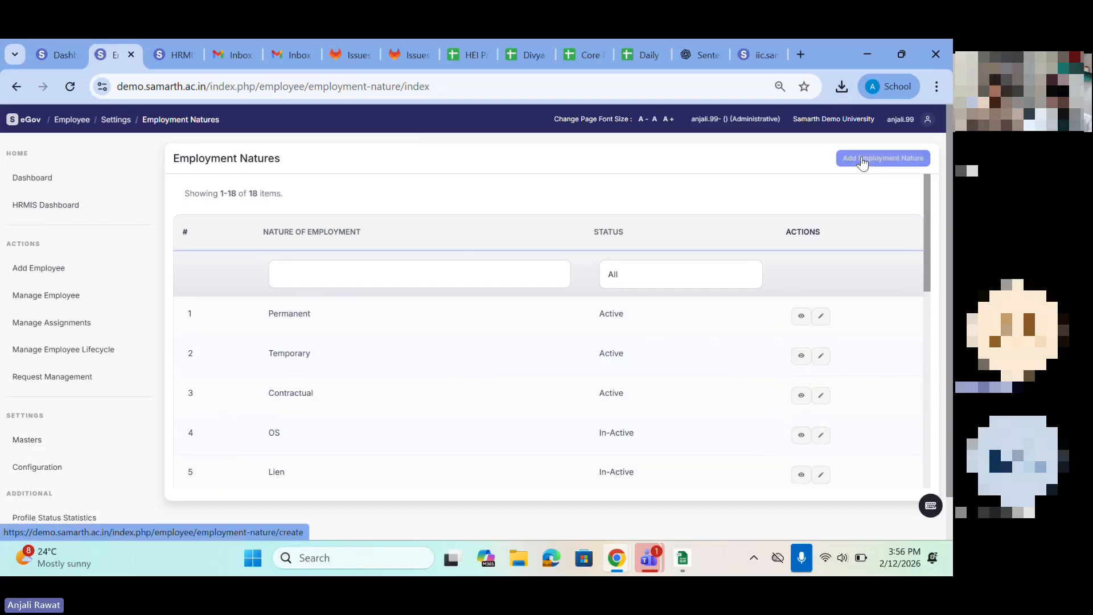
left_click(391, 265)
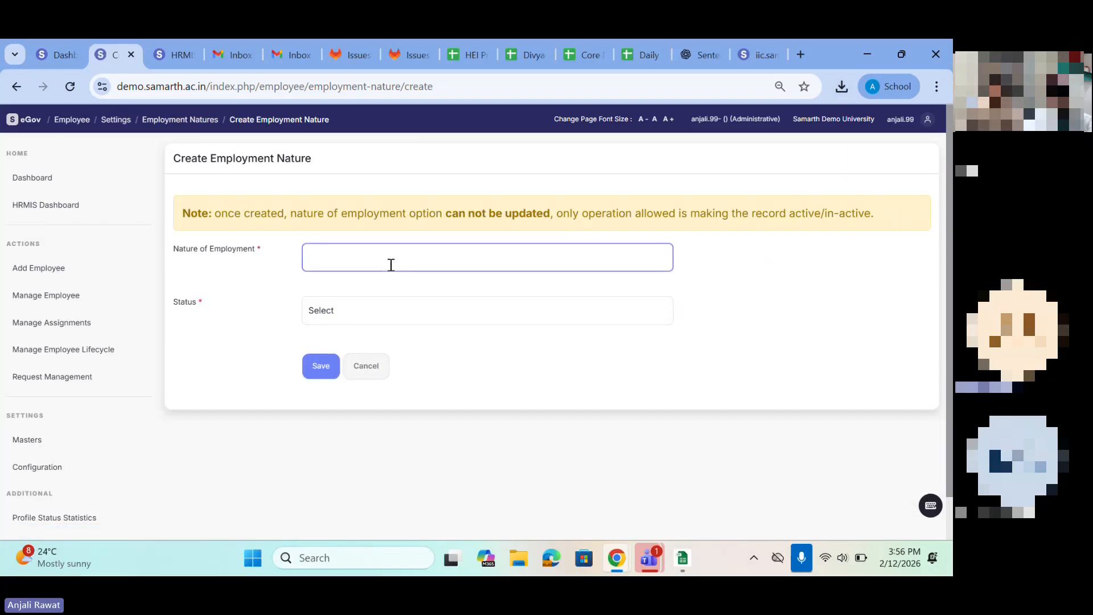
left_click(340, 313)
left_click(241, 367)
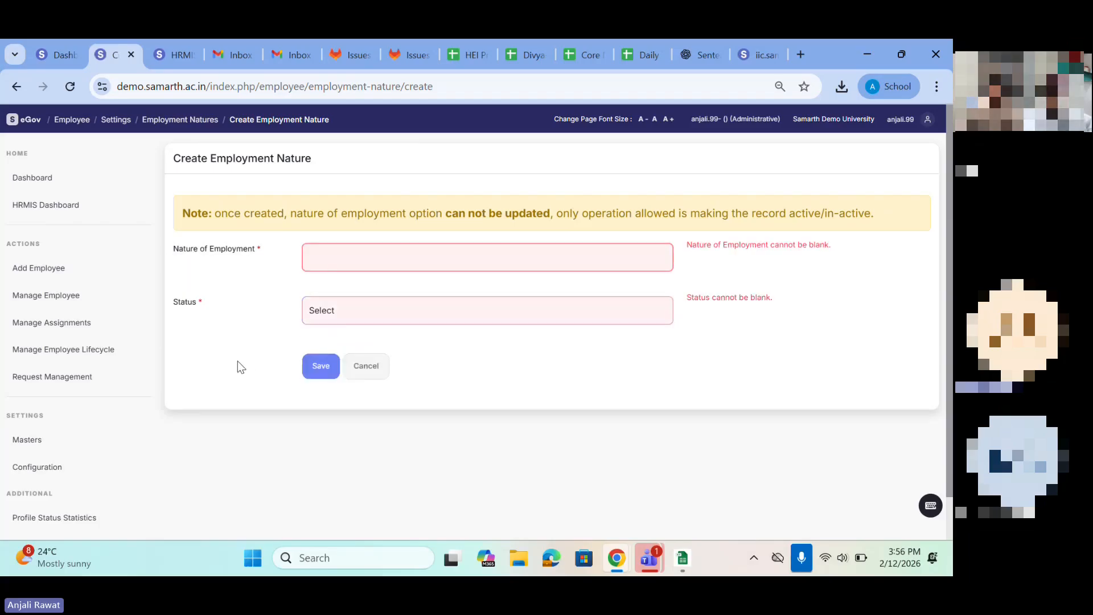
left_click_drag(178, 212, 521, 224)
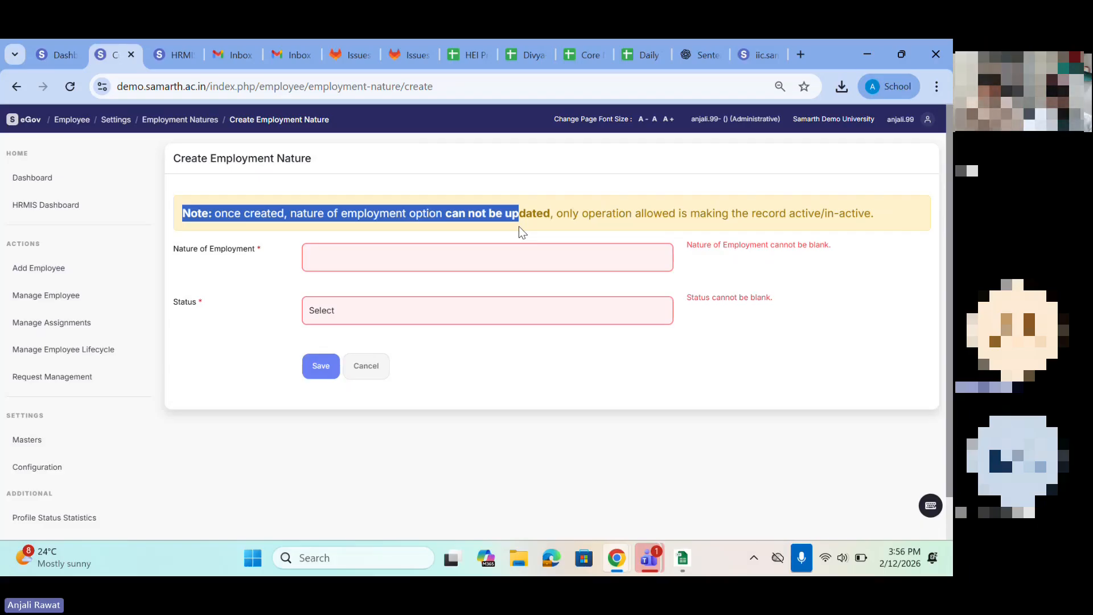
left_click(418, 257)
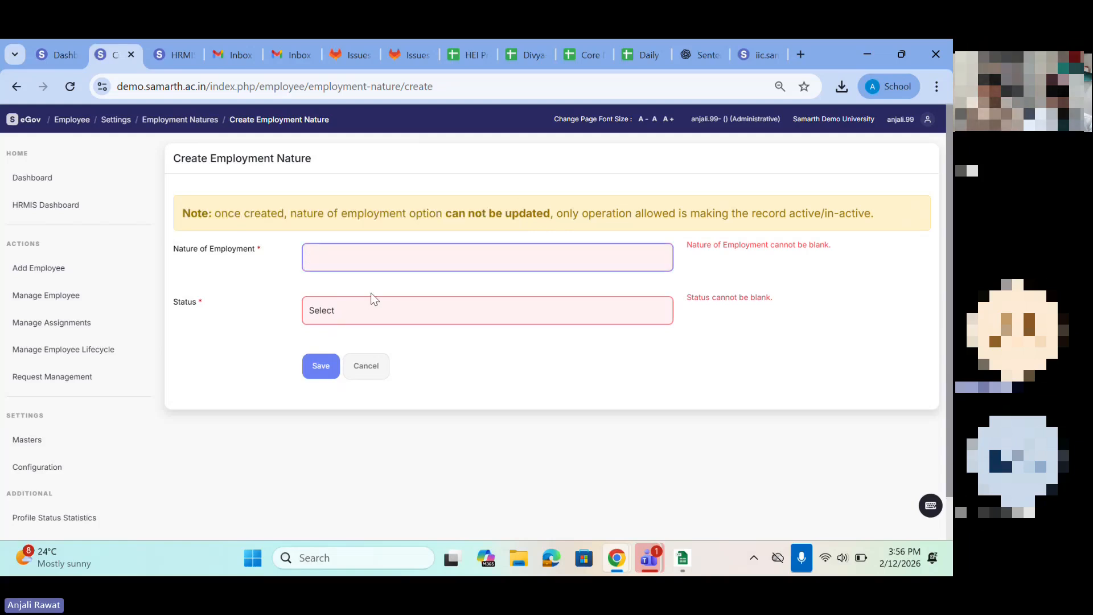
left_click(17, 88)
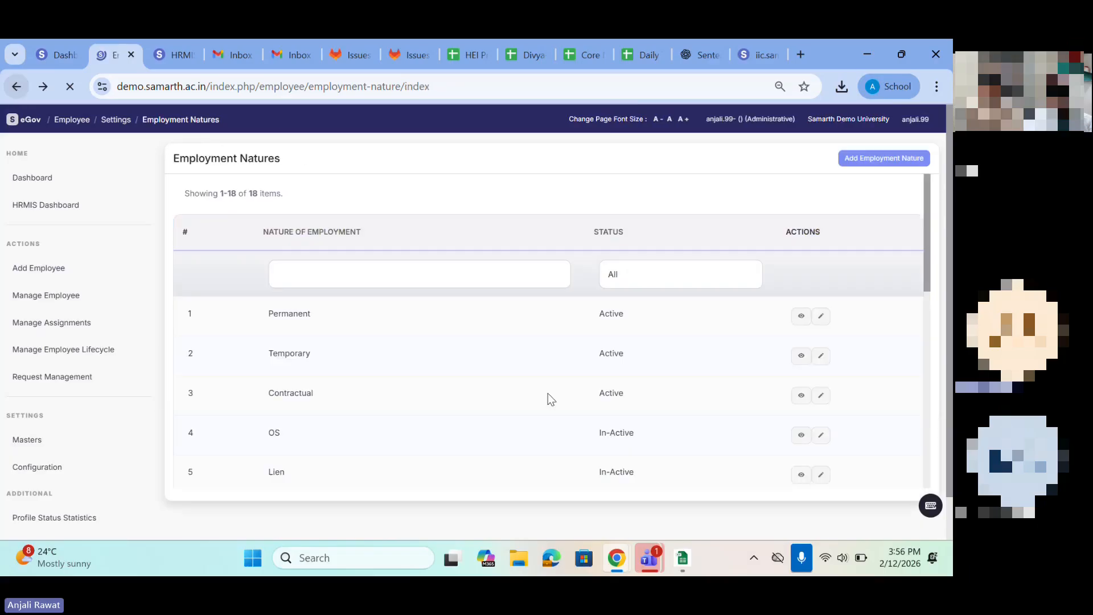
Step: Open the Contractual employment nature for updating, check its editable Status options, and return to the list without saving
left_click(820, 397)
triple_click(215, 205)
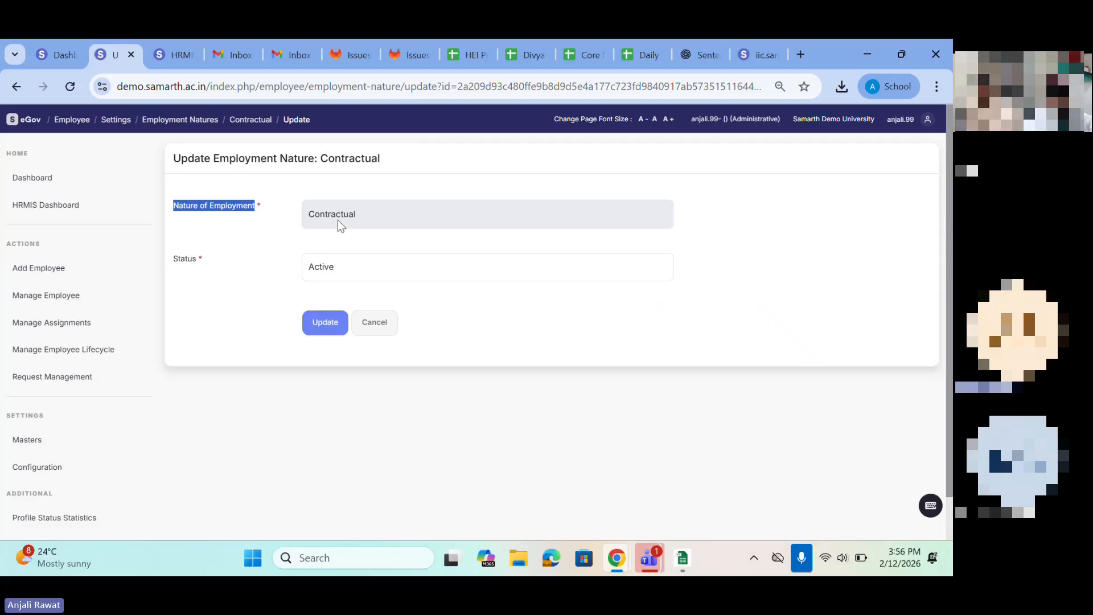
left_click(314, 275)
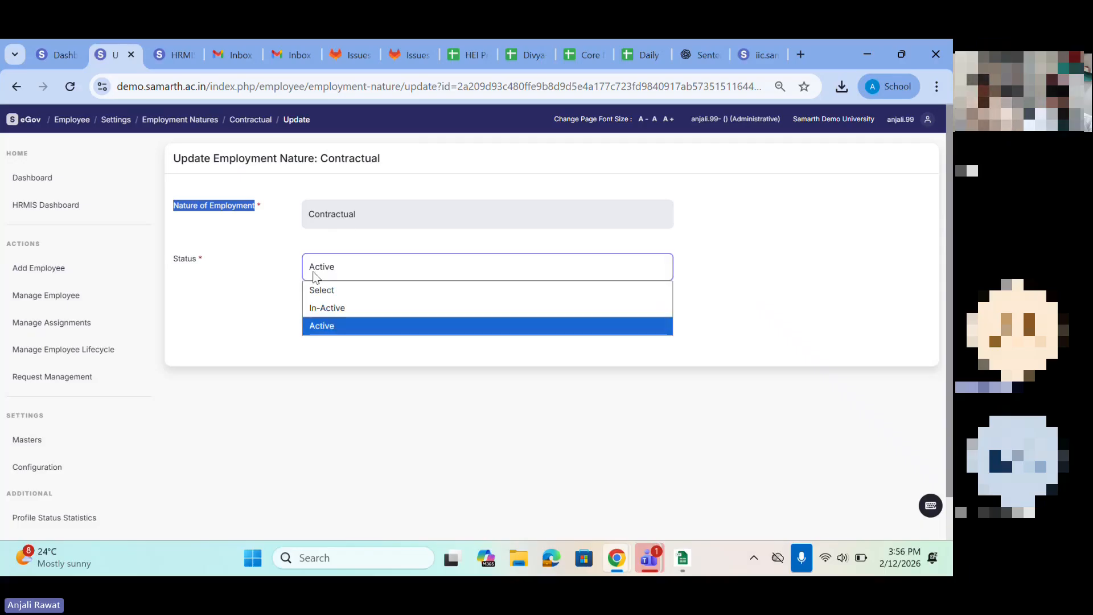
left_click(317, 325)
left_click(15, 86)
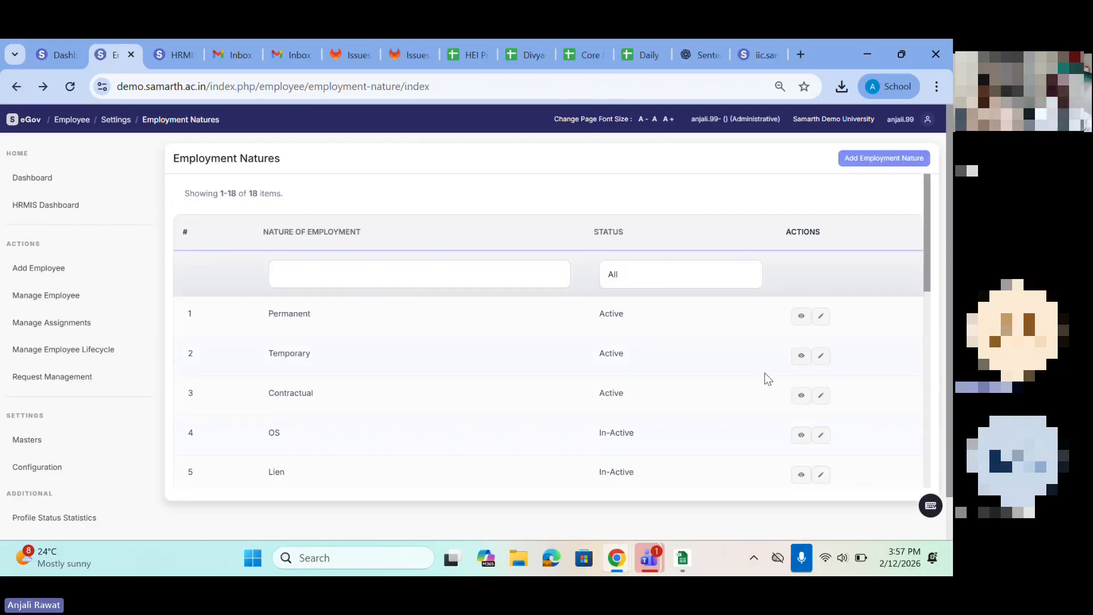
left_click(821, 396)
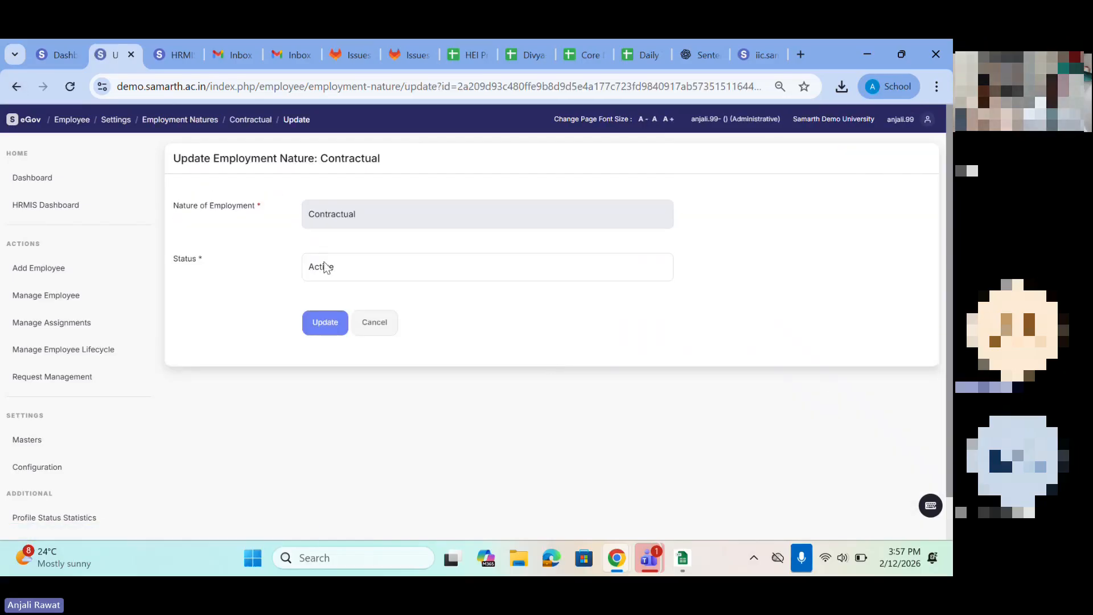
left_click(13, 87)
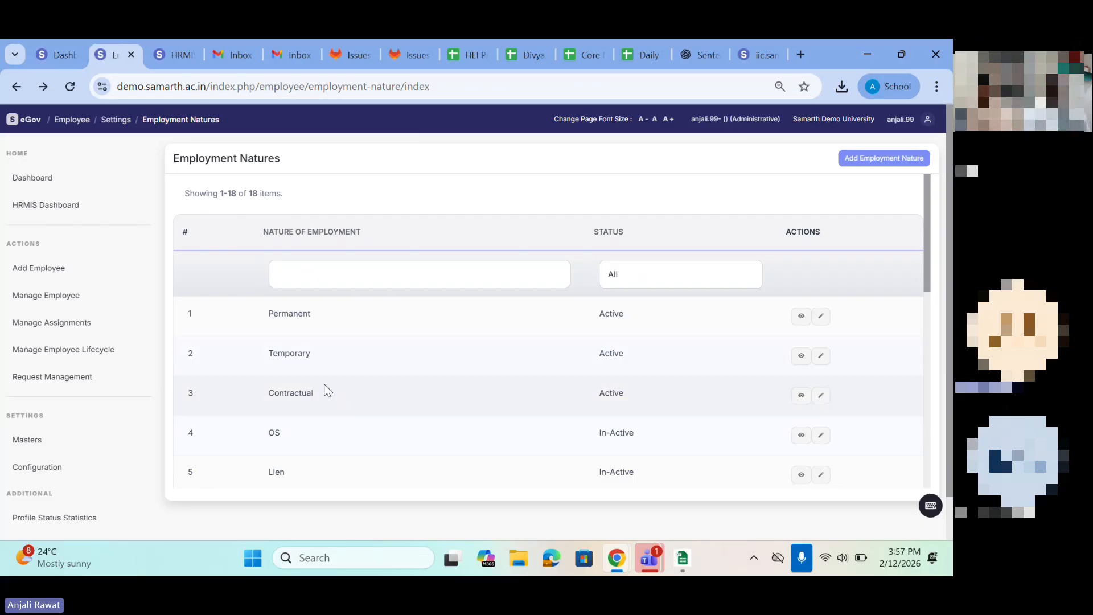
Step: Look through the remaining entries in the employment natures list
scroll(325, 390, "down", 2)
scroll(325, 389, "down", 4)
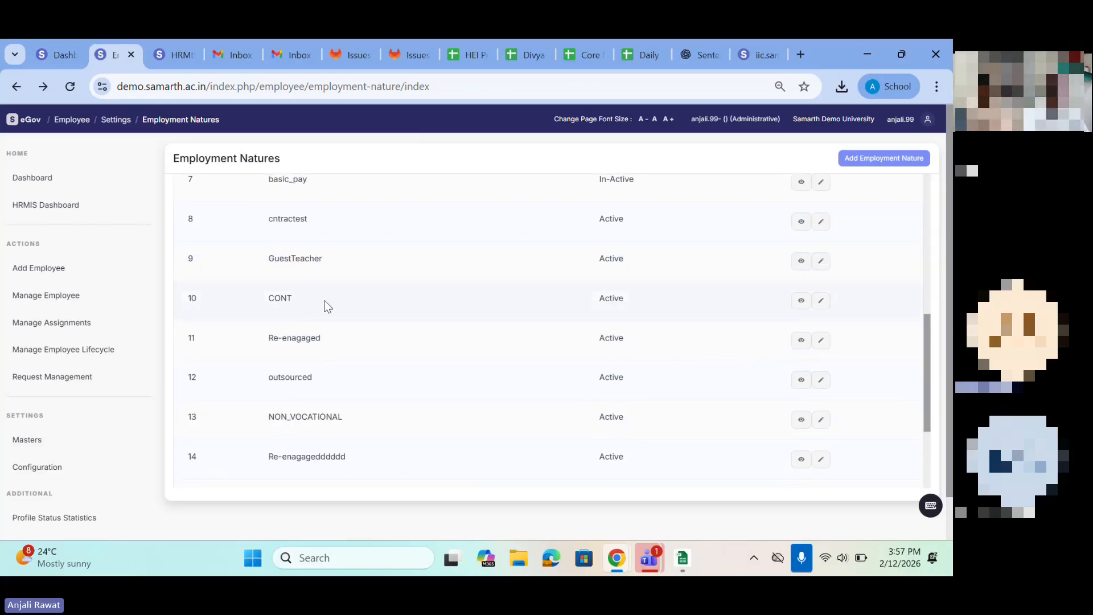
scroll(326, 305, "down", 3)
scroll(325, 306, "up", 10)
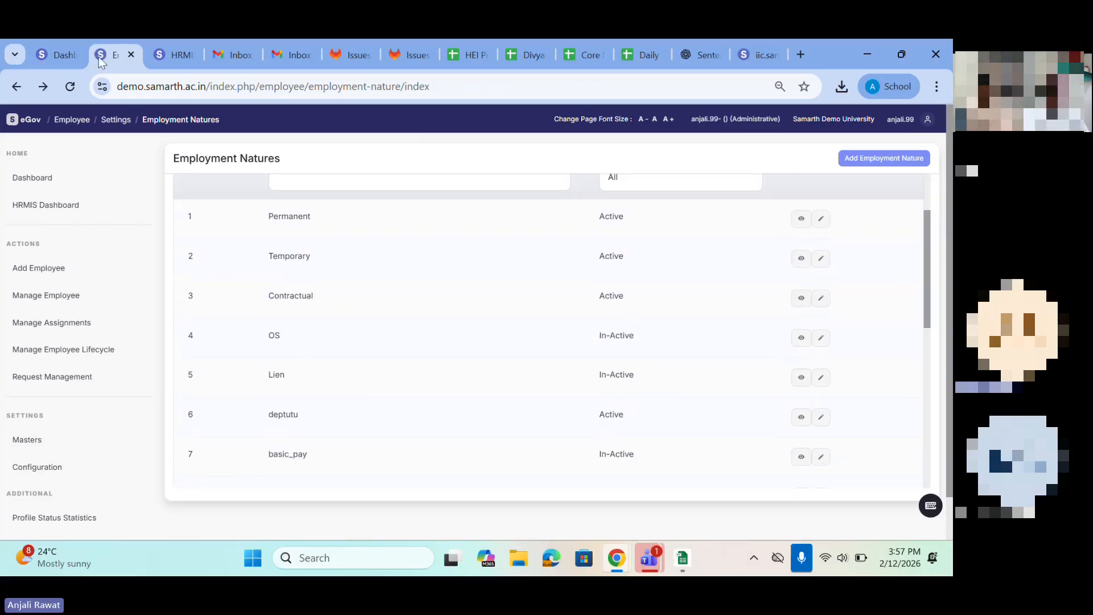
Step: Switch to the open HRMIS dashboard page, open its position details list and start adding a new position
left_click(43, 50)
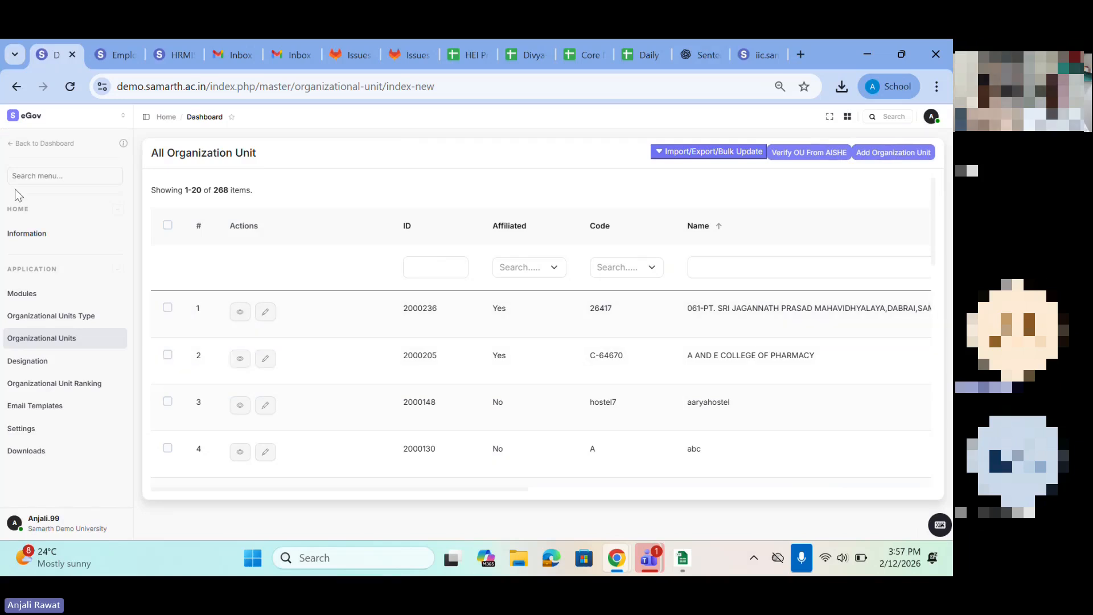
left_click(117, 54)
left_click(182, 53)
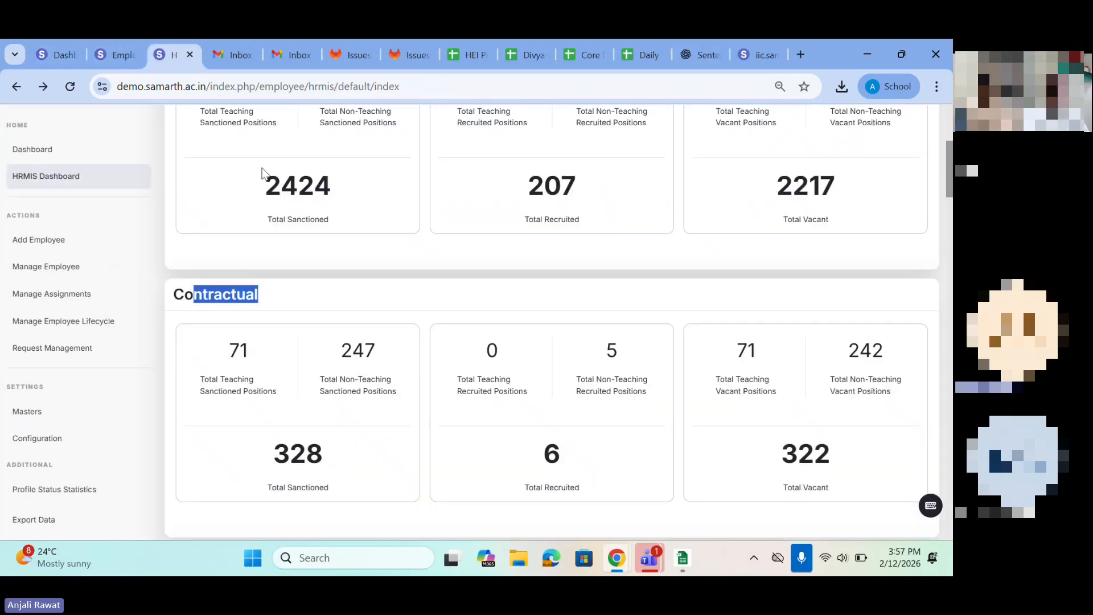
scroll(364, 250, "up", 5)
left_click(324, 247)
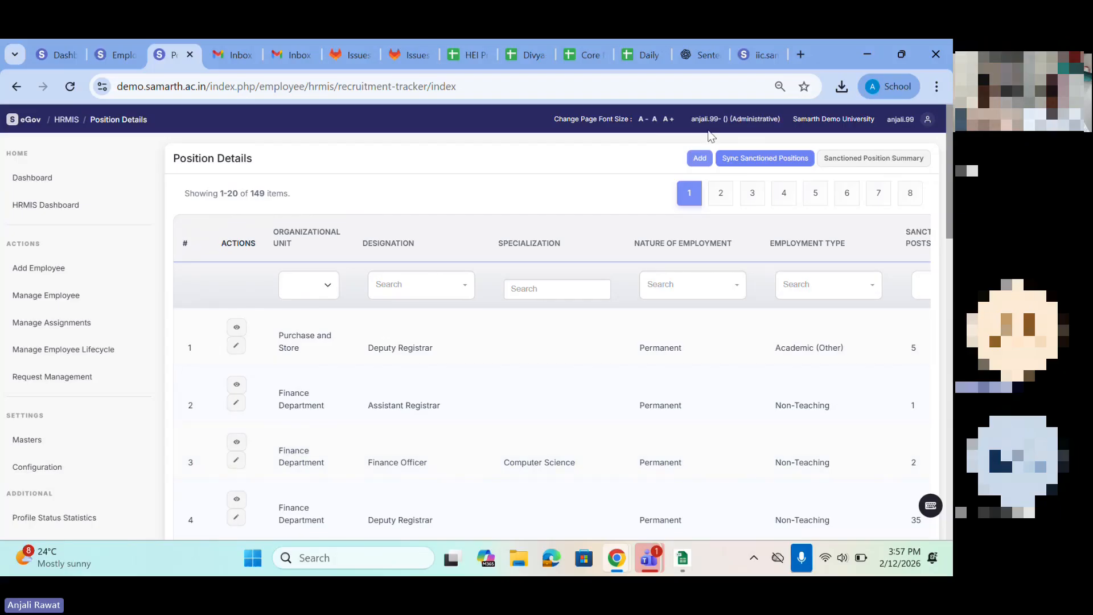
left_click(698, 160)
left_click_drag(168, 254, 424, 215)
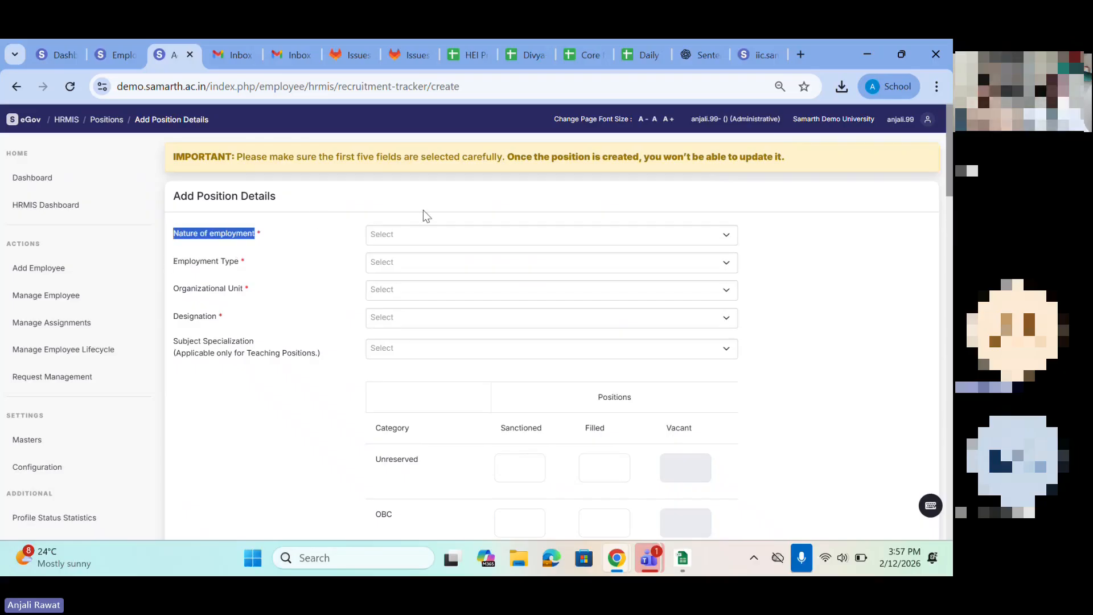
Step: Set the new position's nature of employment to Permanent and its employment type to Teaching
left_click(406, 236)
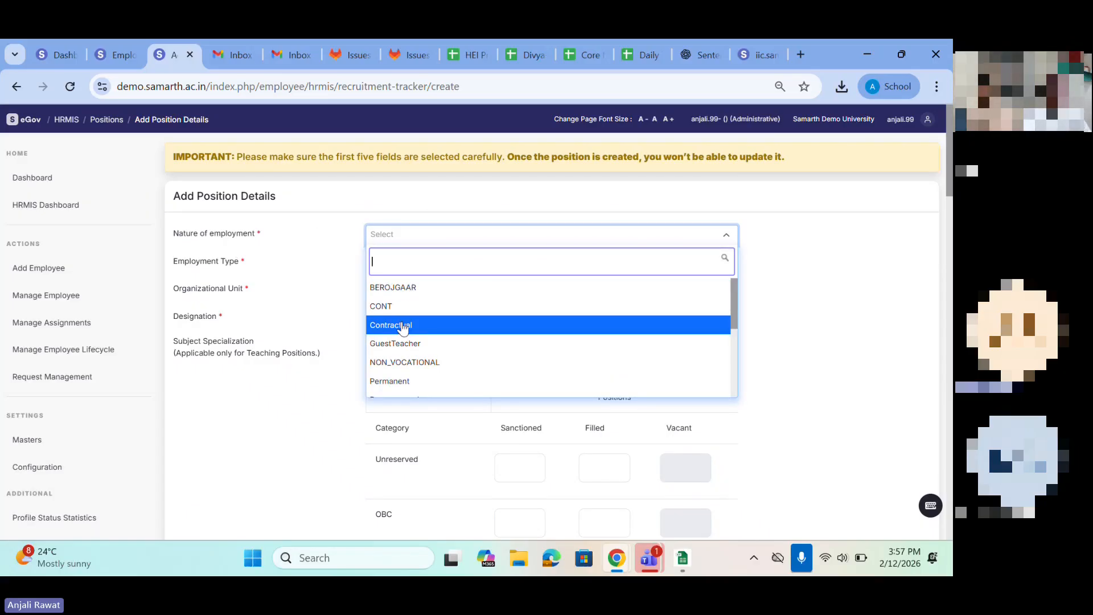
scroll(403, 327, "down", 2)
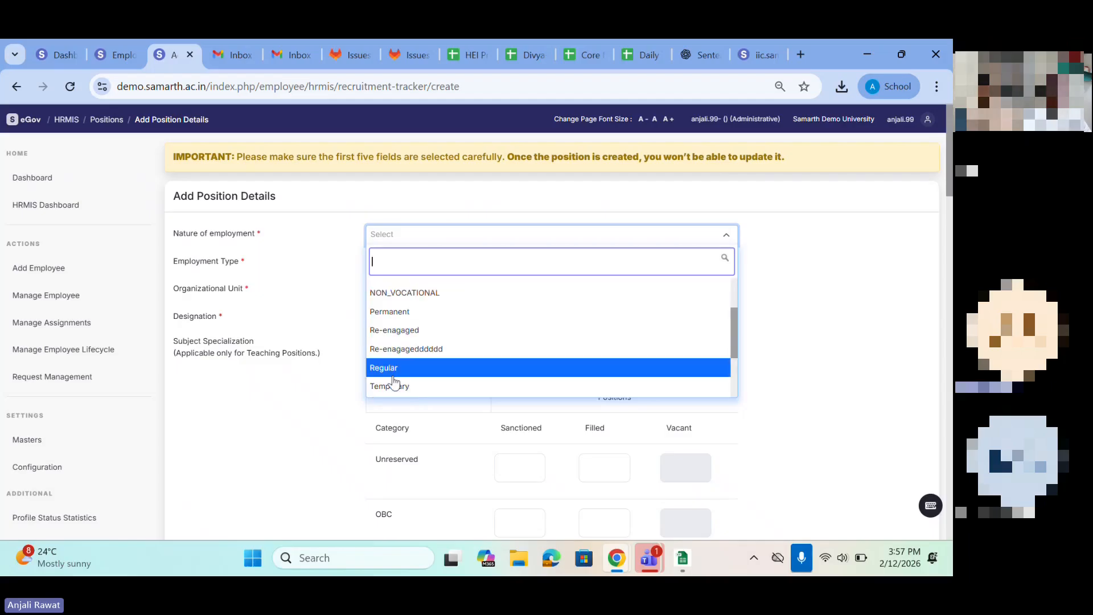
left_click(383, 316)
left_click(381, 270)
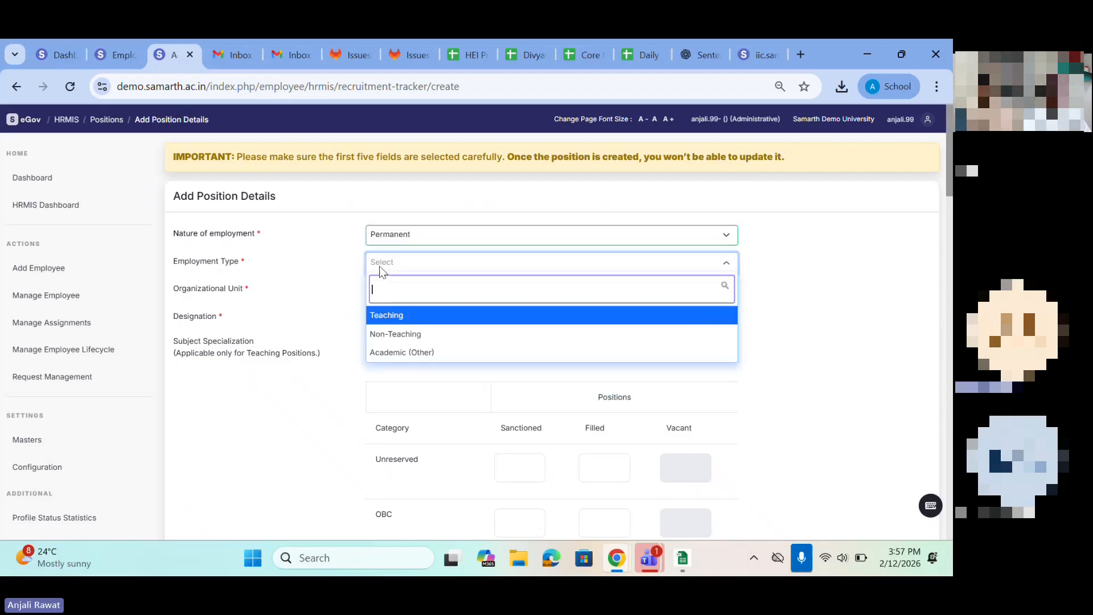
left_click(391, 322)
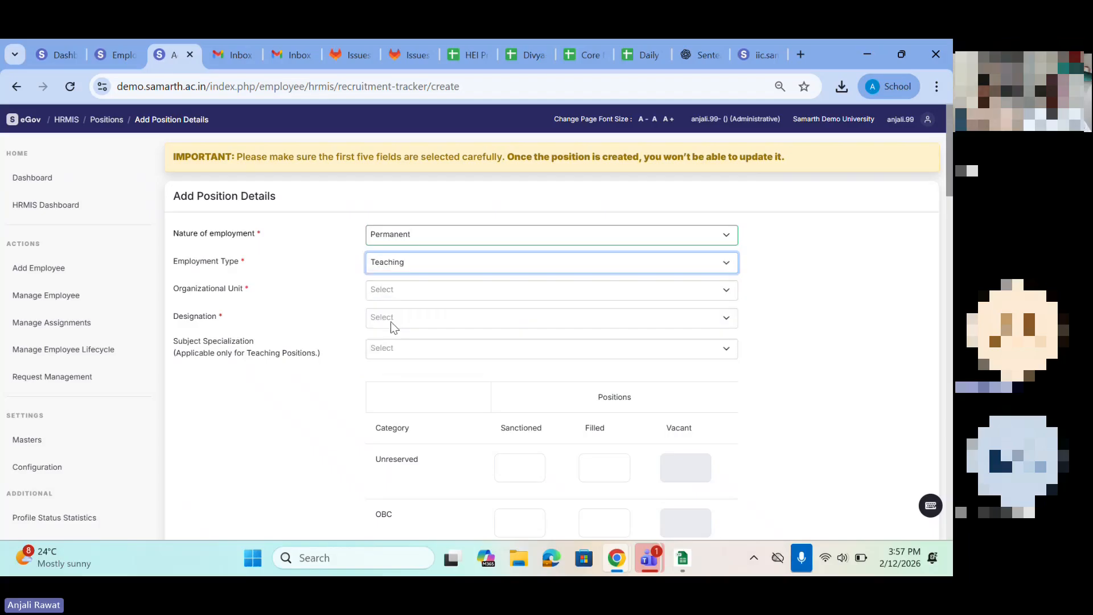
Step: Set the new position's organizational unit to Department of Chemistry
left_click(378, 295)
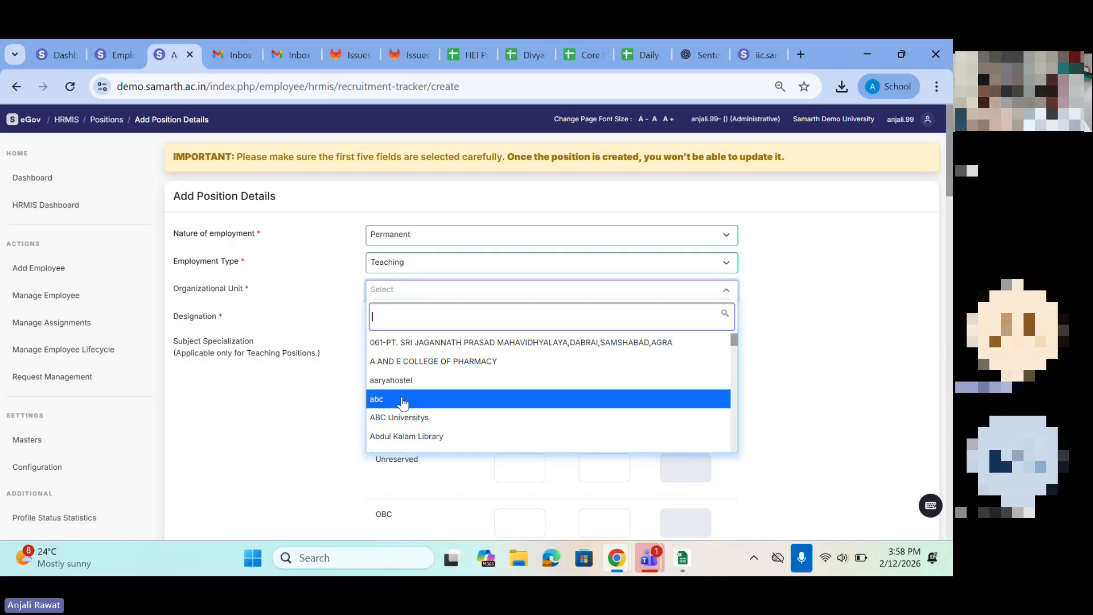
left_click(379, 289)
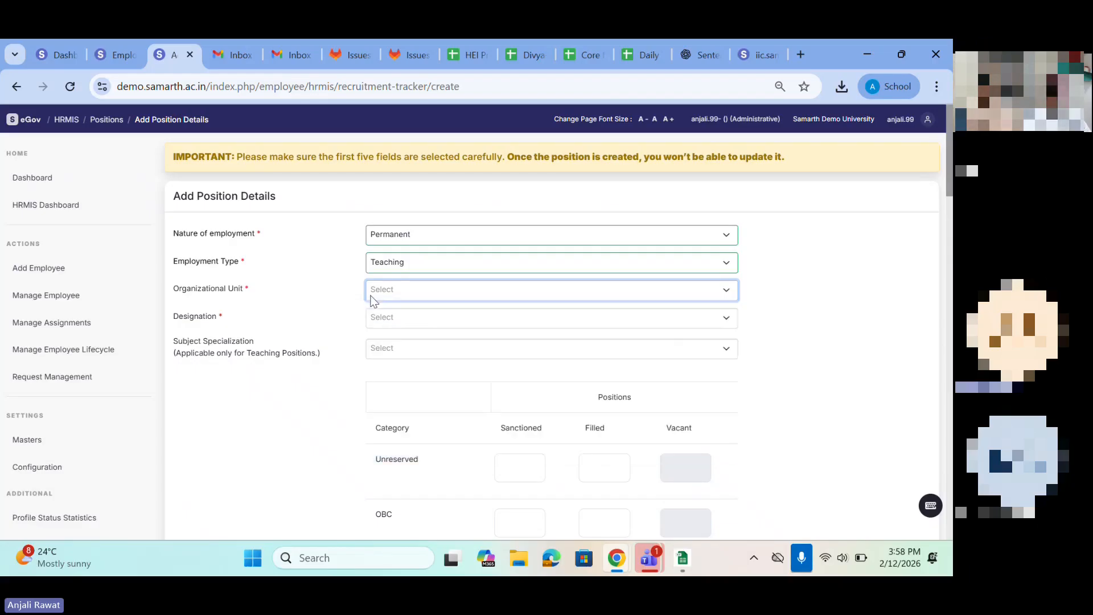
left_click(379, 291)
scroll(405, 413, "down", 10)
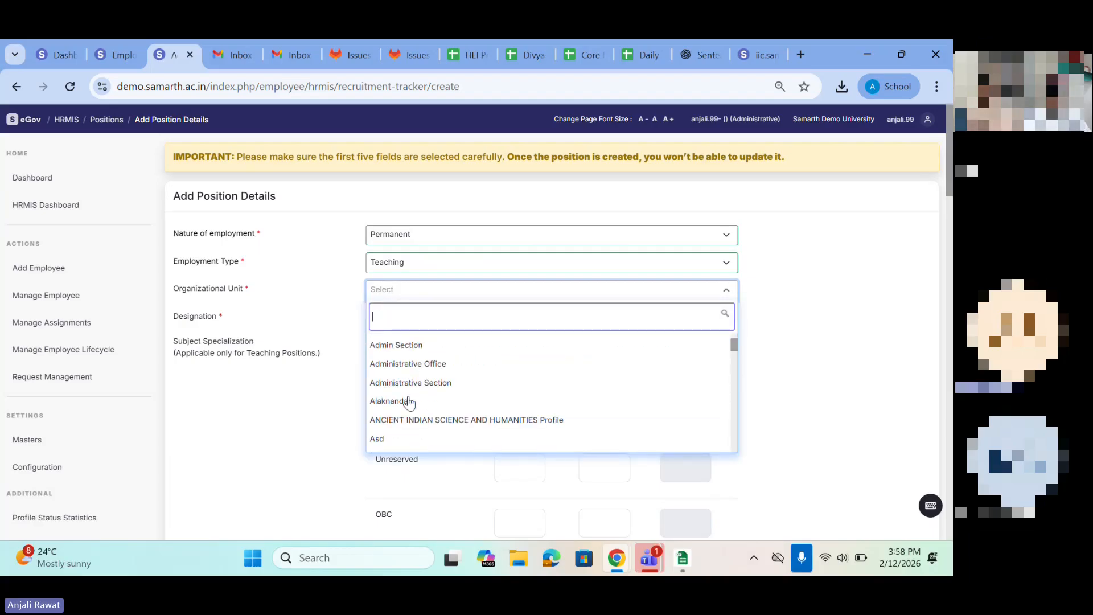
scroll(407, 420, "down", 8)
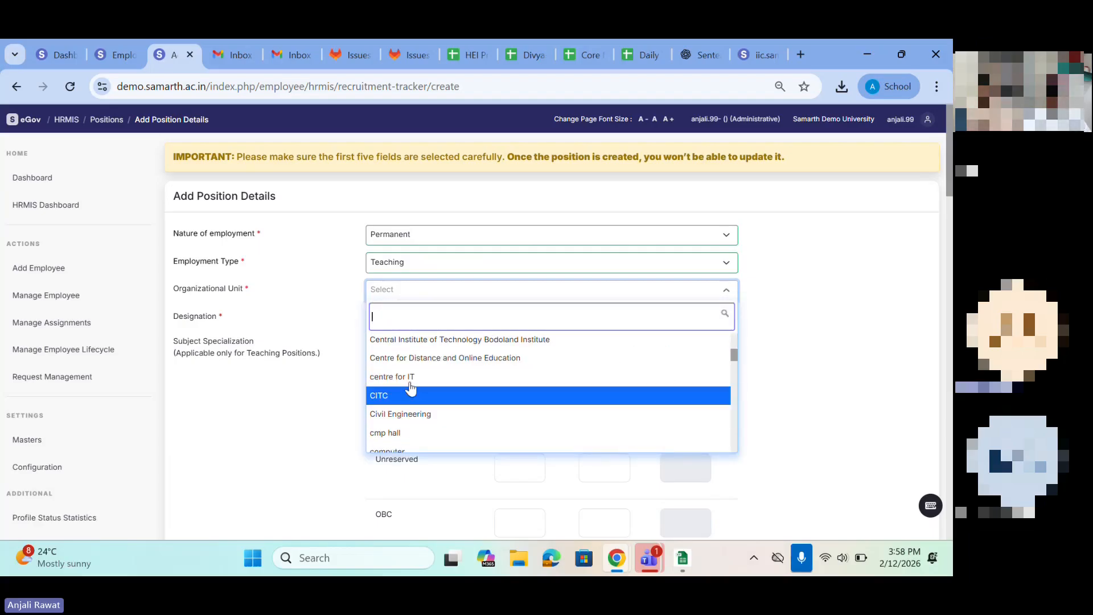
scroll(416, 398, "down", 4)
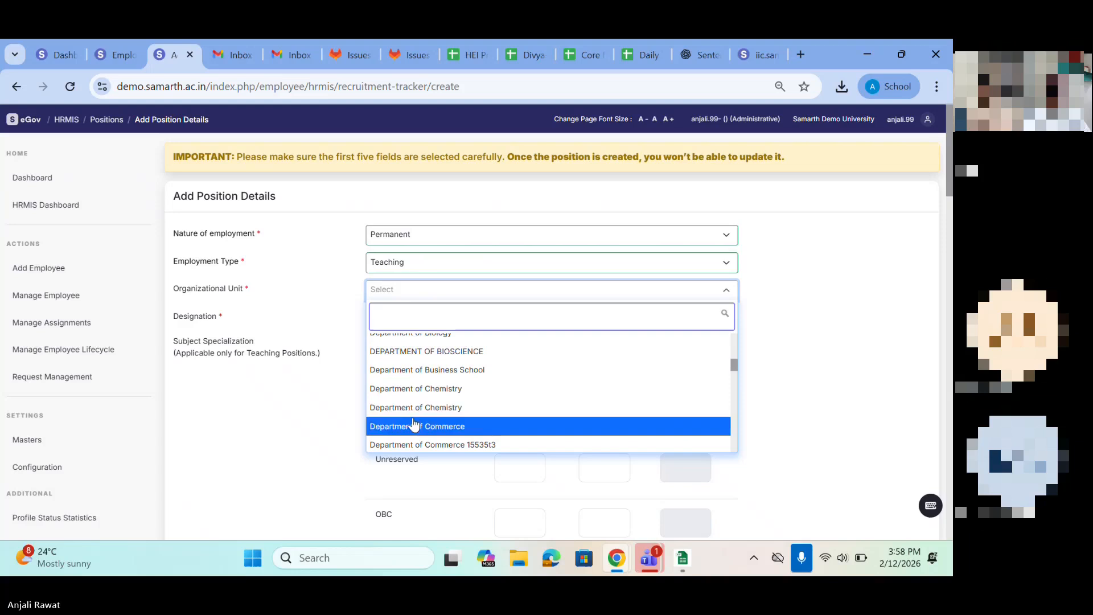
left_click(401, 385)
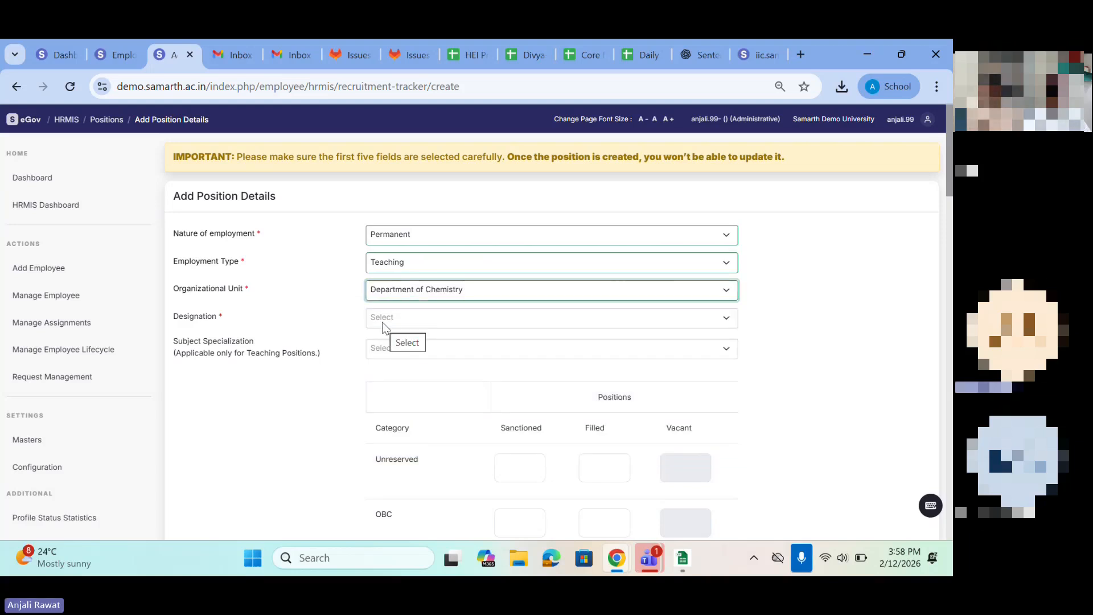
Step: Set the designation to Assistant Professor and check the Subject Specialization options, leaving that field unselected
type("ass")
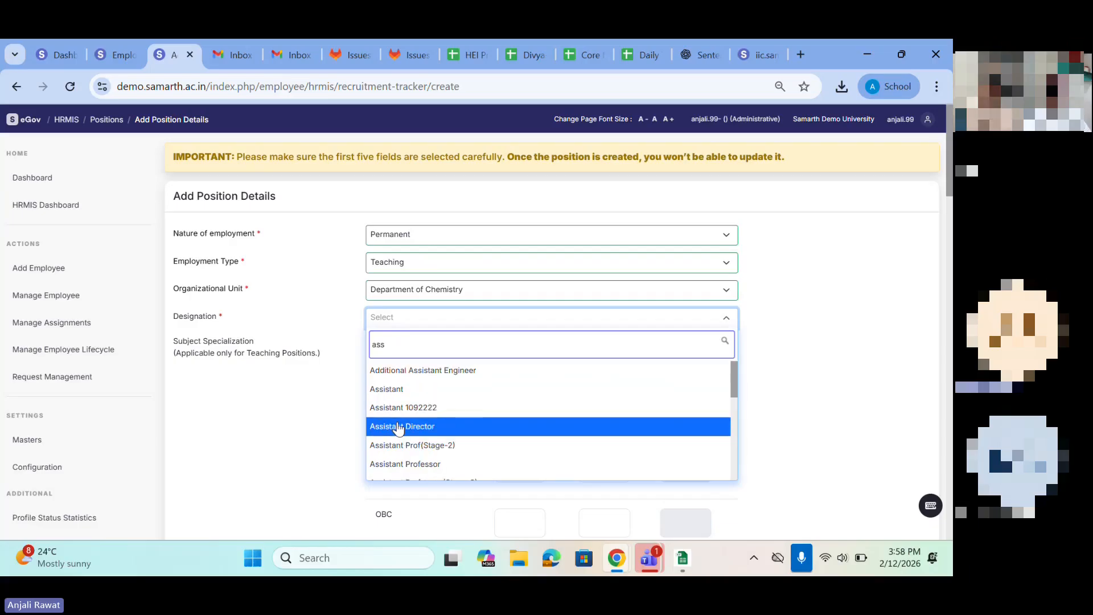
left_click(406, 465)
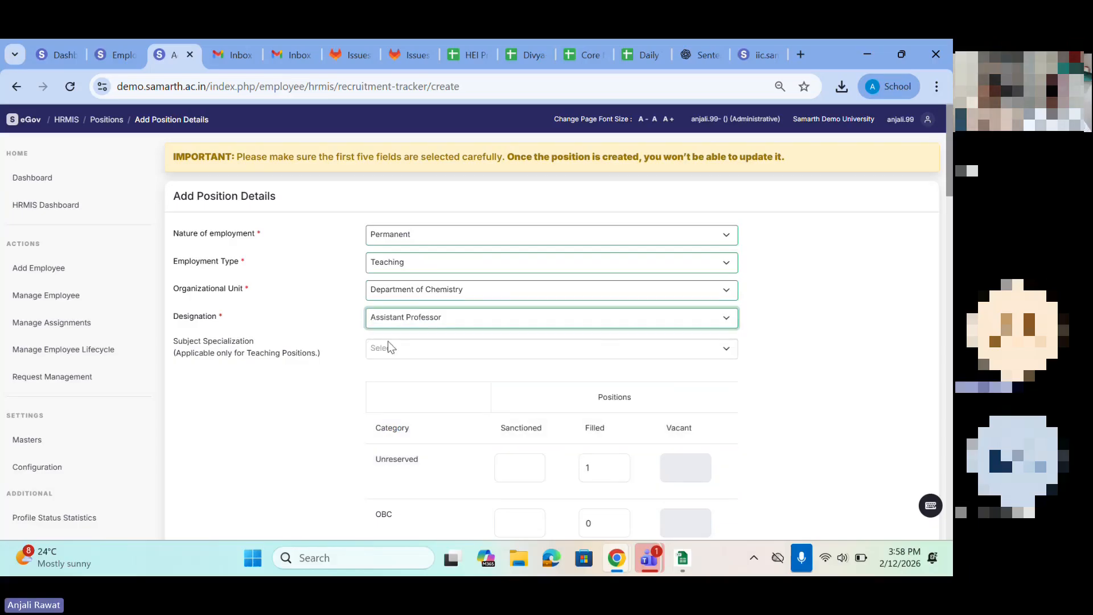
scroll(389, 345, "down", 1)
left_click(391, 293)
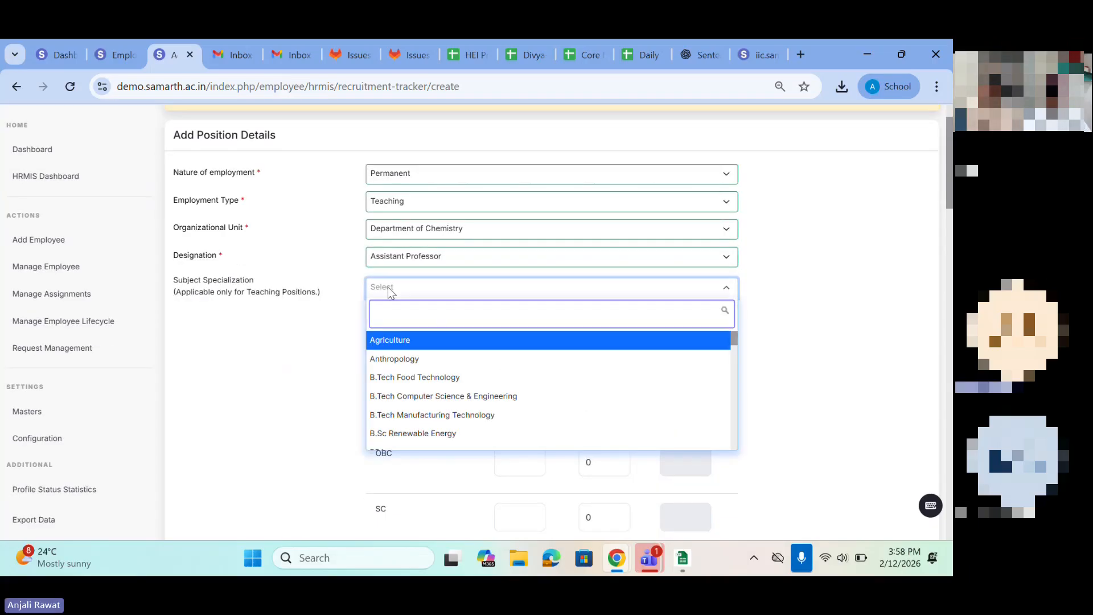
left_click(289, 353)
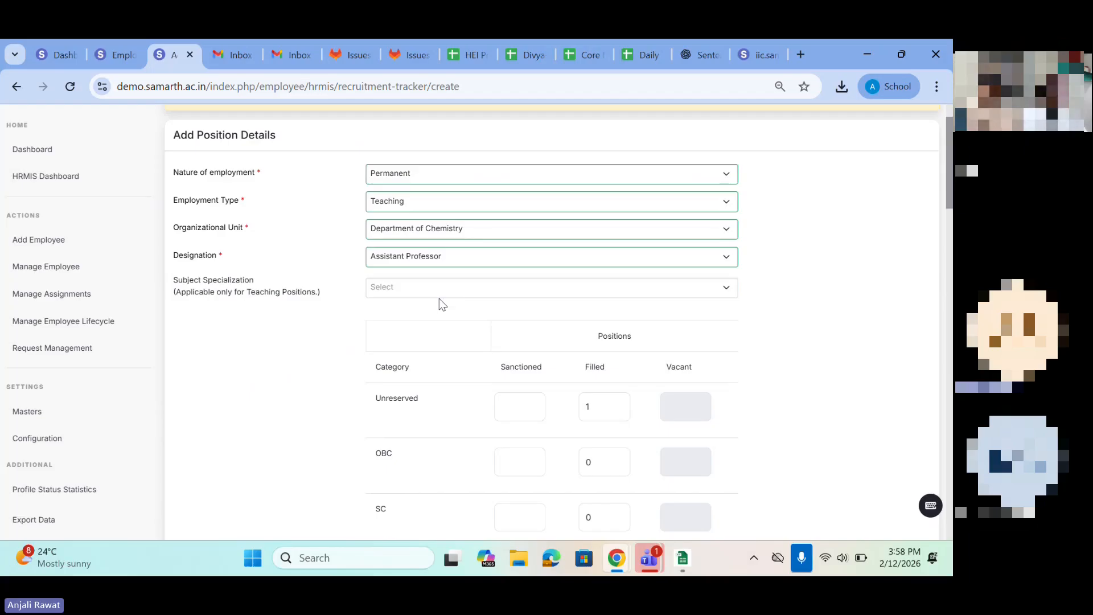
Step: Enter 1 sanctioned position for the Unreserved category and 1 for OBC
scroll(439, 298, "down", 3)
left_click_drag(564, 176, 649, 186)
left_click(504, 245)
scroll(505, 244, "up", 3)
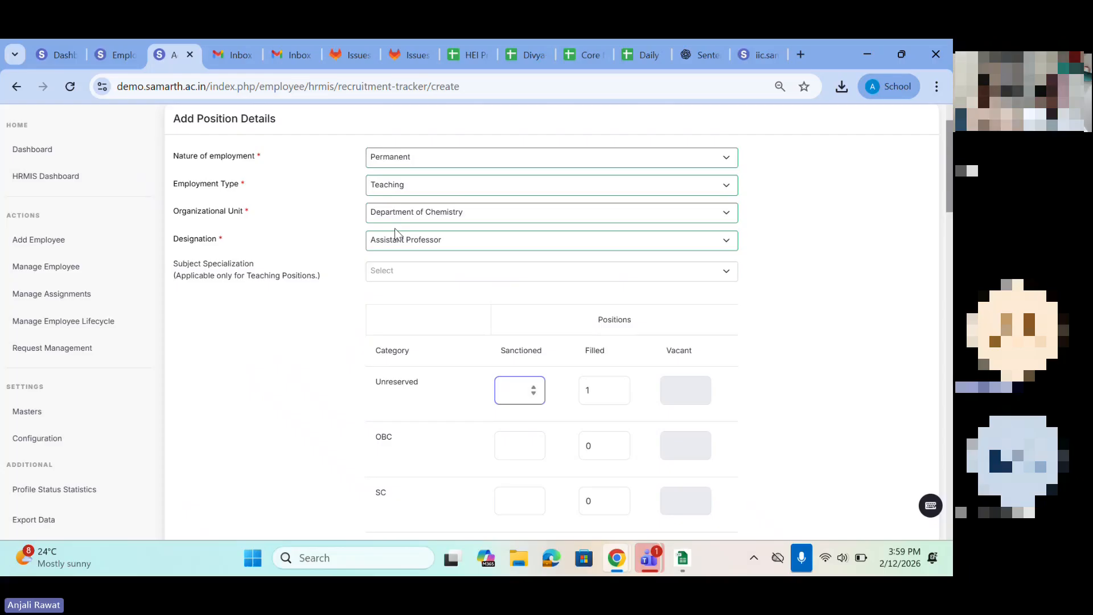
type("1")
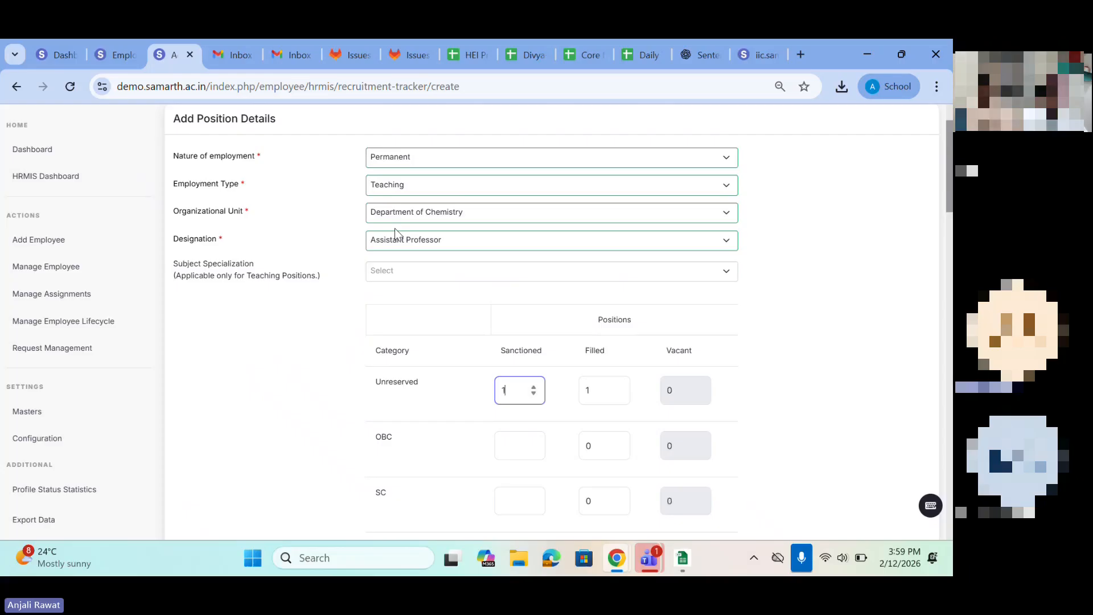
left_click(512, 446)
type("1")
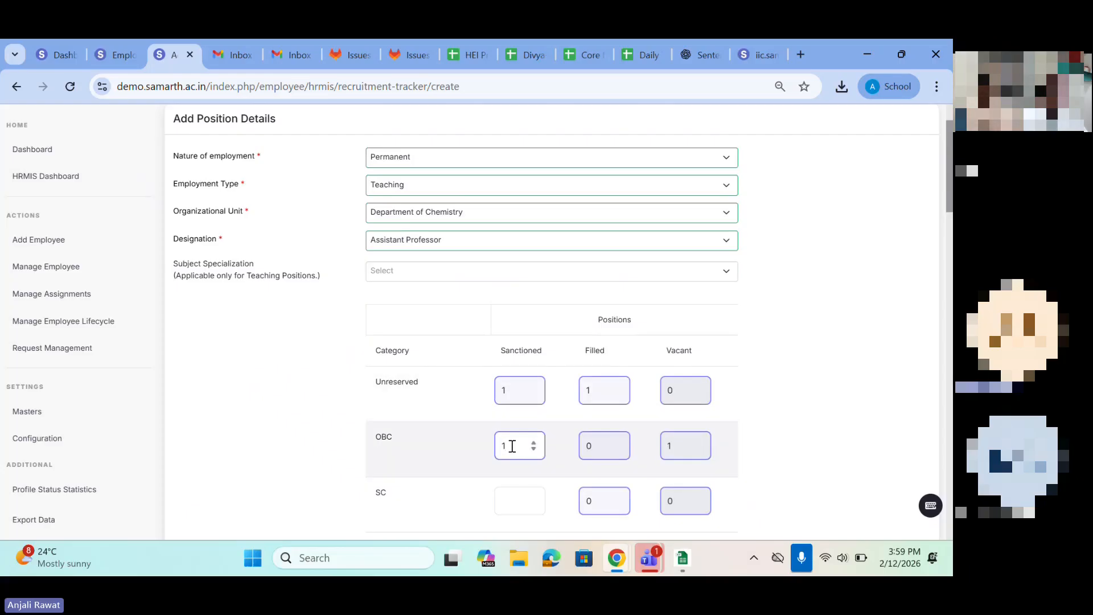
Step: Change the Unreserved category's sanctioned positions to 2
scroll(513, 445, "down", 2)
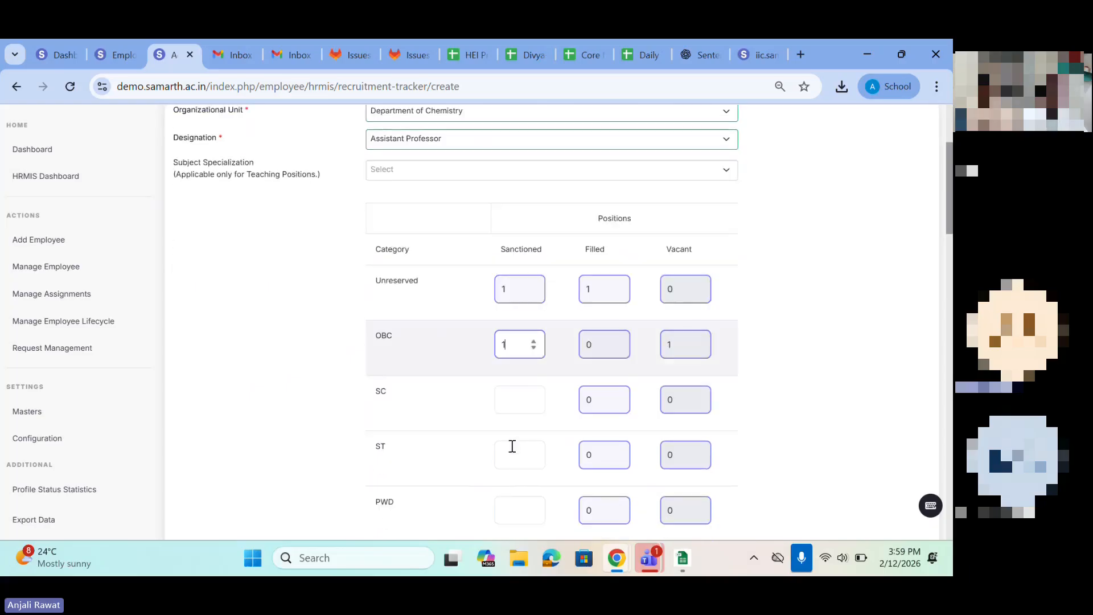
left_click(592, 288)
left_click(508, 292)
key("BackSpace")
type("2")
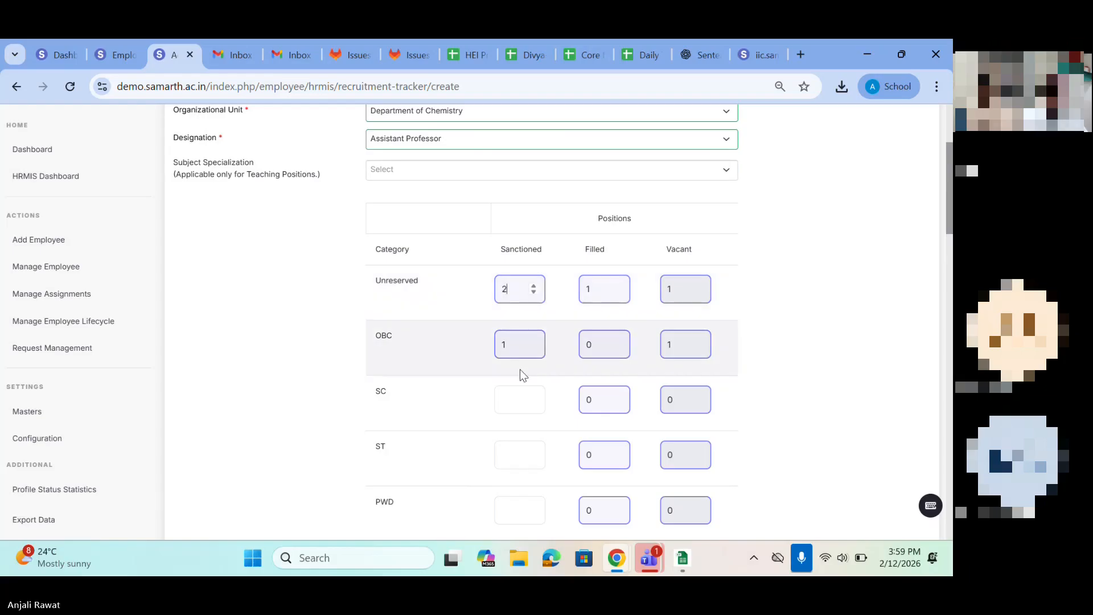
left_click(593, 290)
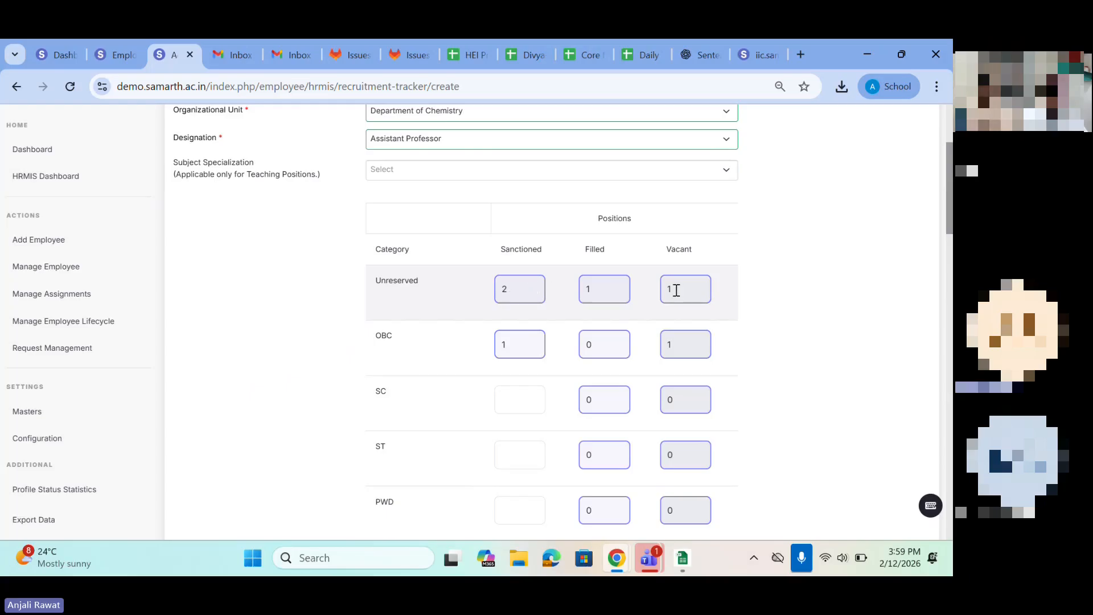
Step: Enter 0 sanctioned positions for the SC, ST, PWD and EWS categories
left_click(505, 410)
type("0")
left_click(510, 453)
type("0")
scroll(508, 410, "down", 2)
left_click(510, 373)
type("0")
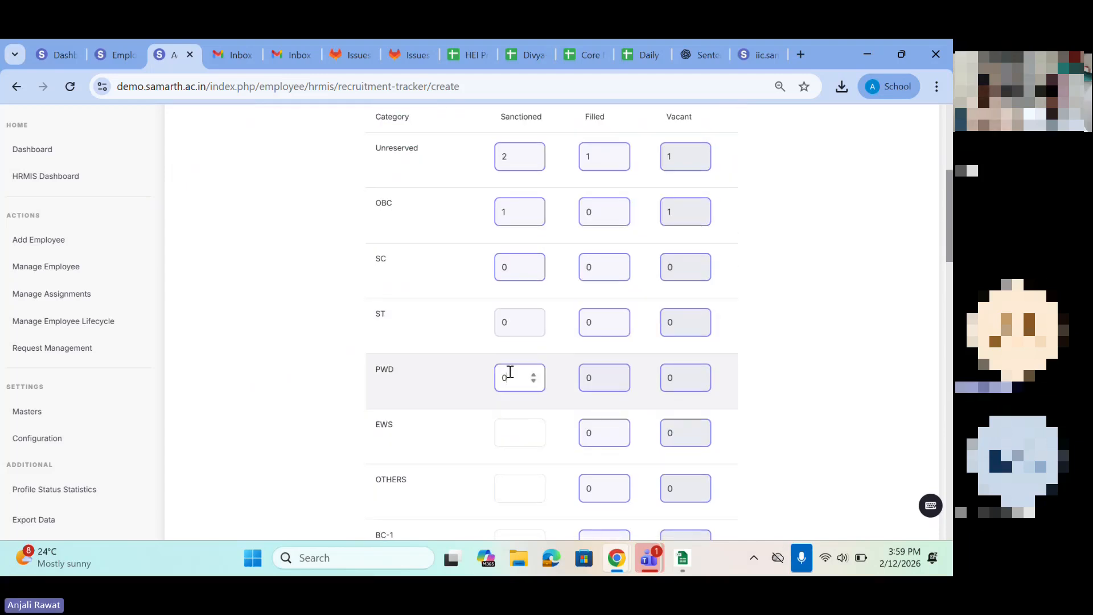
left_click(504, 436)
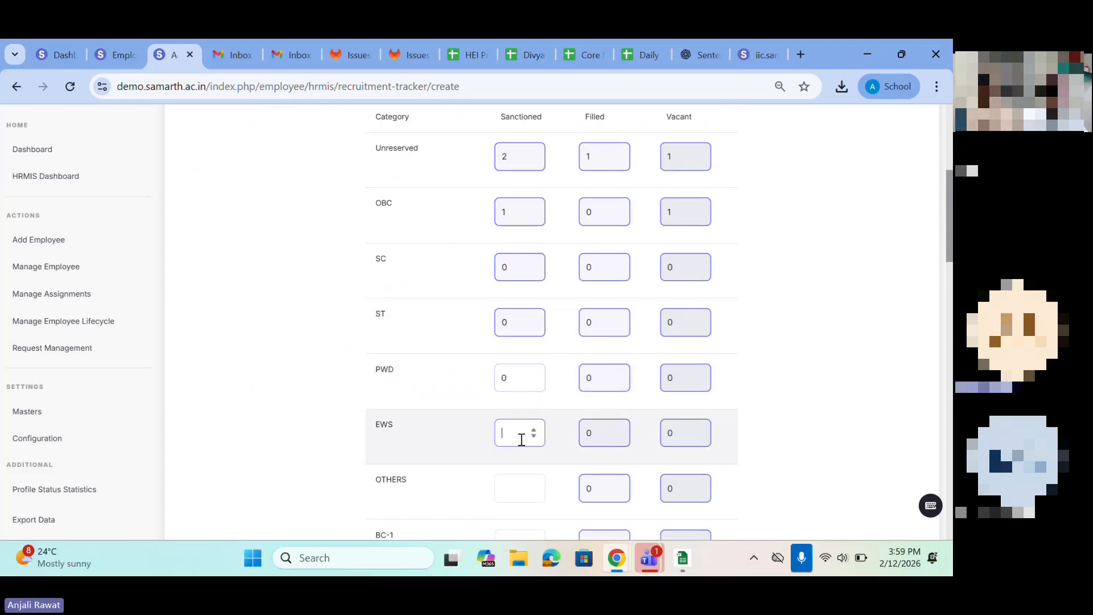
type("0")
Step: Enter 0 sanctioned positions for the OTHERS, BC-1, BC-2 and AGFFTFFVV categories
scroll(519, 439, "down", 3)
left_click(504, 307)
type("0")
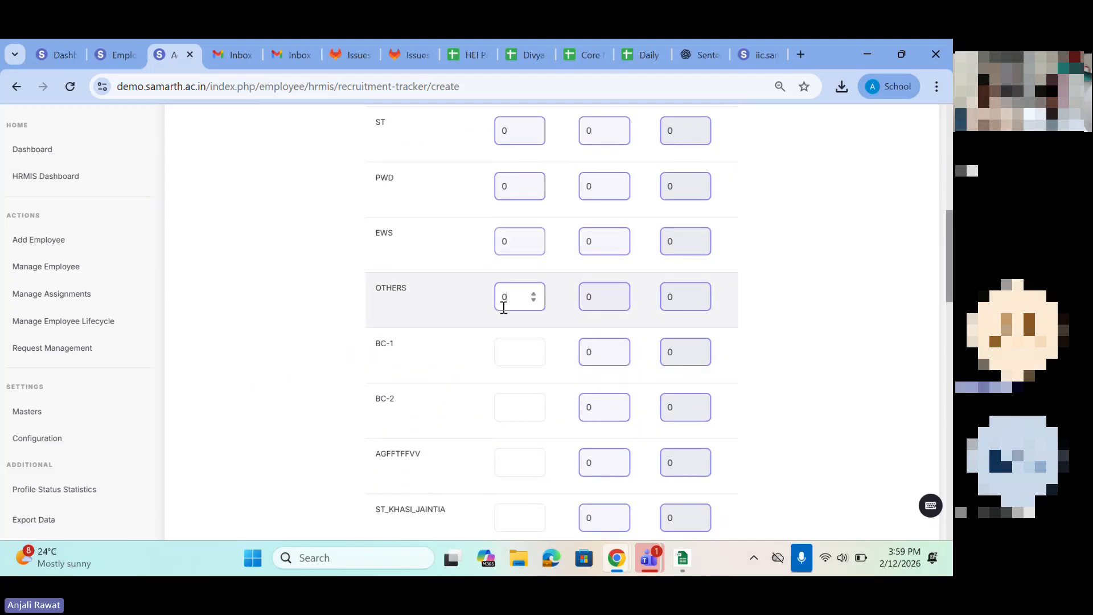
left_click(506, 358)
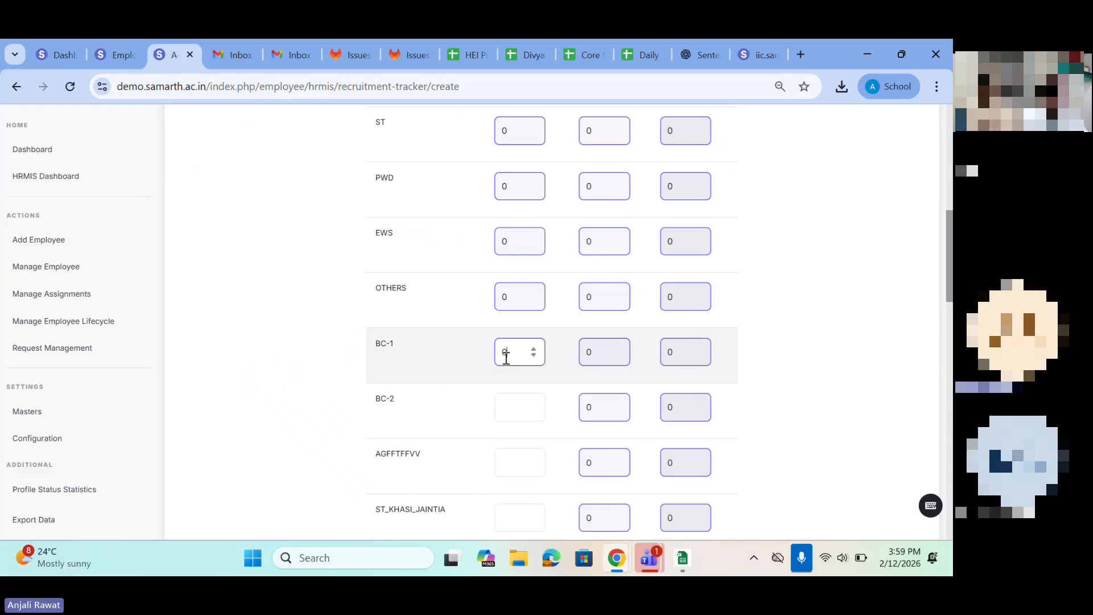
left_click(507, 405)
type("0")
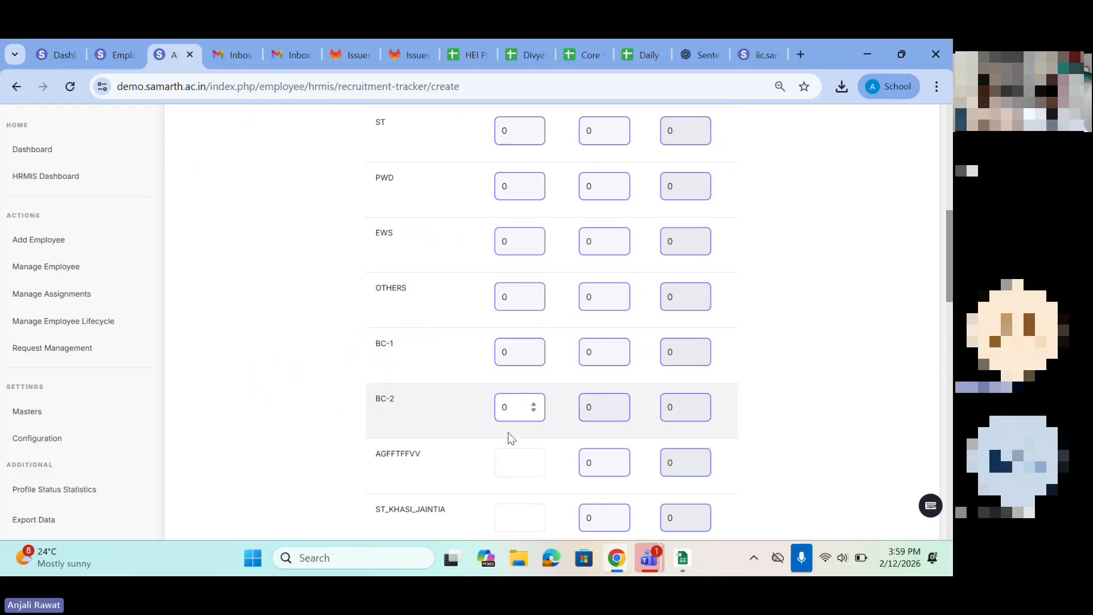
left_click(508, 459)
type("0")
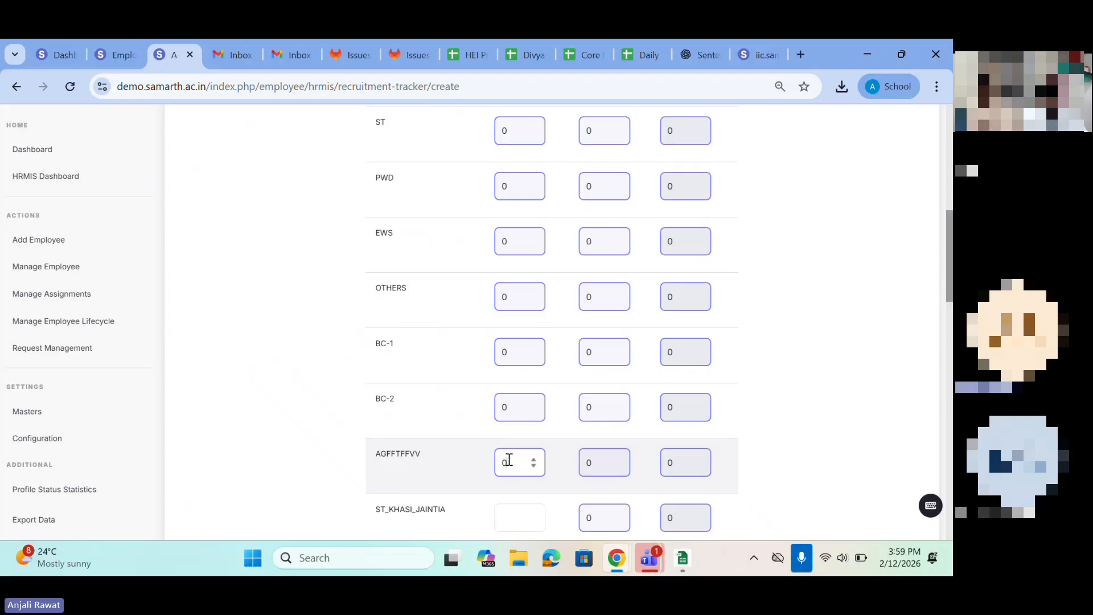
Step: Enter 0 sanctioned positions for the ST_KHASI_JAINTIA, DC, WBC and MUSLIM categories
scroll(509, 459, "down", 2)
left_click(507, 382)
type("0")
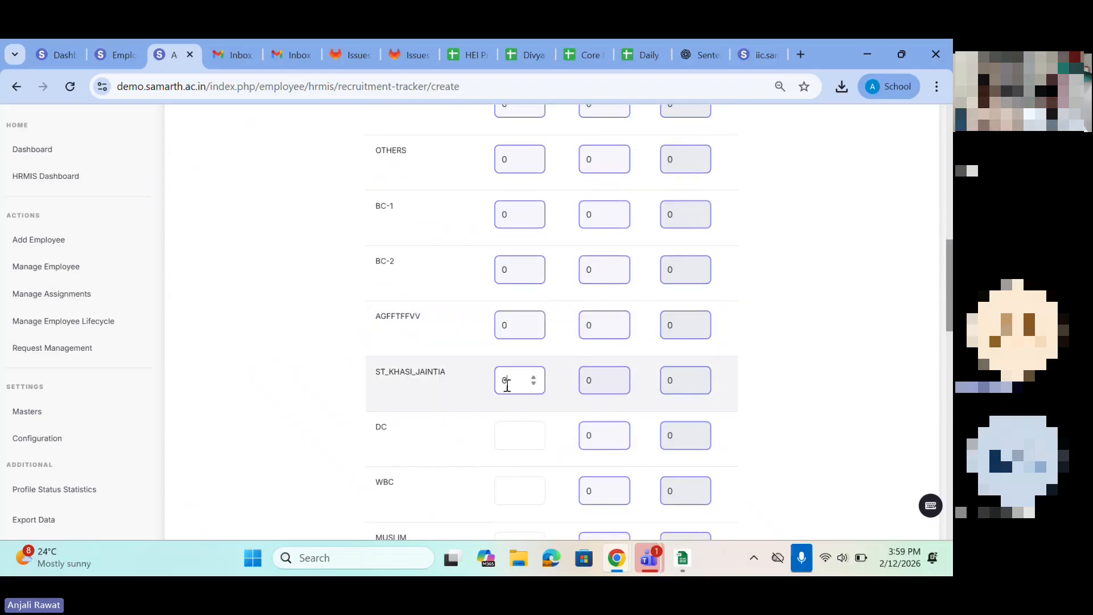
left_click(510, 439)
type("0")
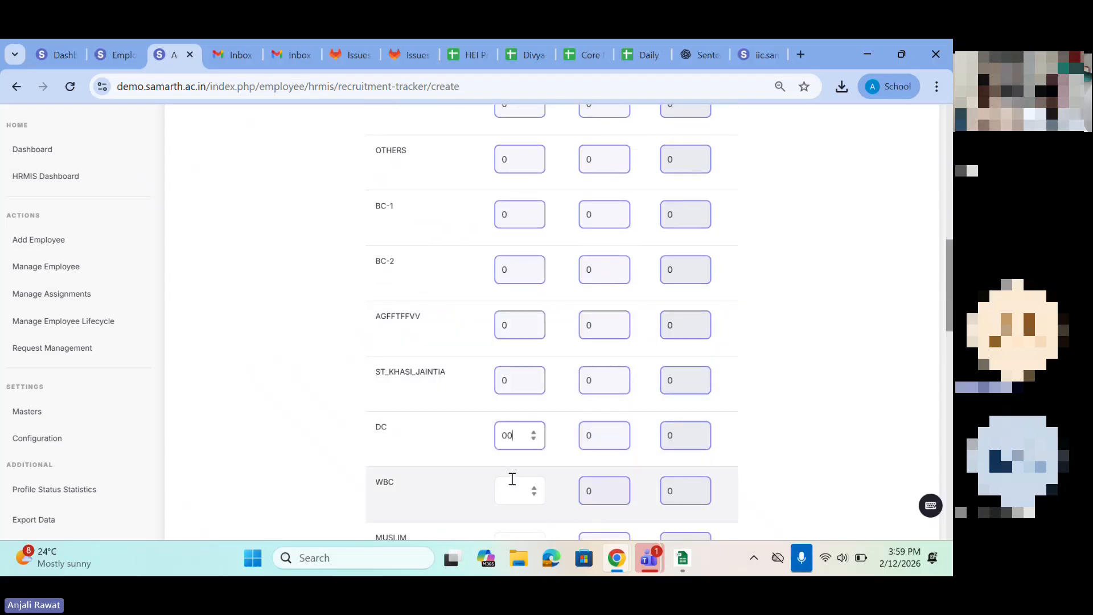
left_click(510, 494)
type("0")
scroll(509, 495, "down", 1)
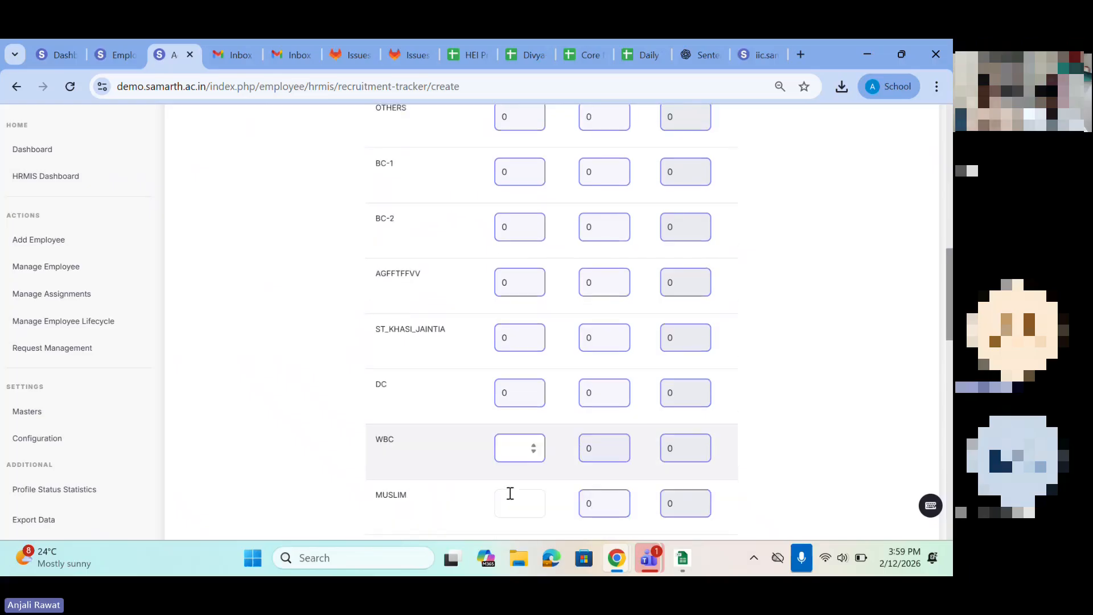
left_click(510, 514)
type("0")
Step: Enter 0 sanctioned positions for the AABC, OBC_ONE and OBCC categories
scroll(510, 514, "down", 4)
left_click(504, 337)
type("00")
key("BackSpace")
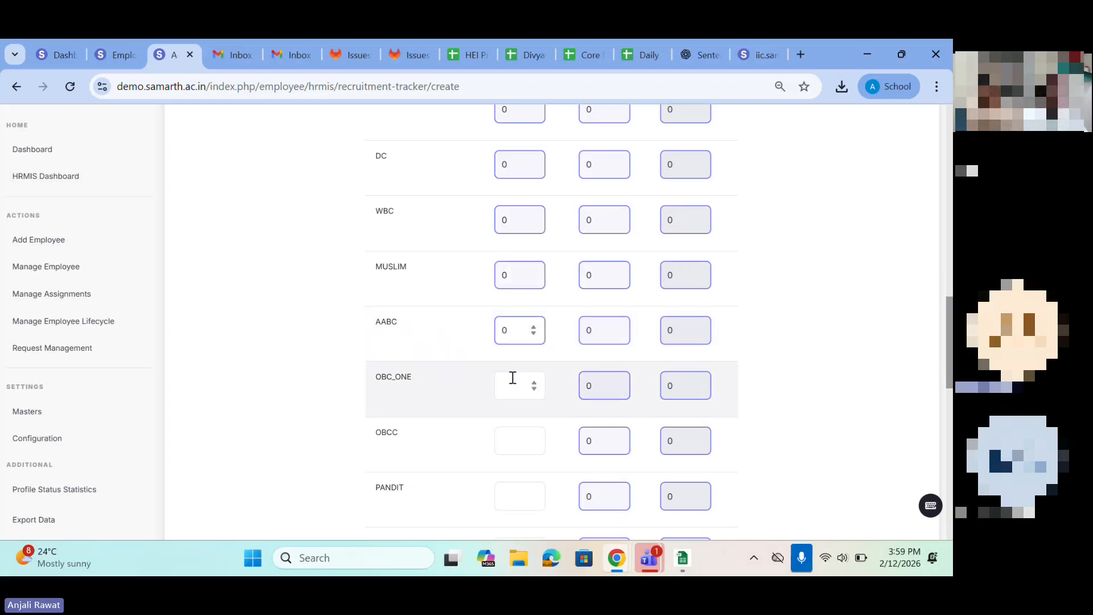
left_click(513, 387)
Step: Enter 0 sanctioned positions for the PANDIT, OBCT, EBCC and SBC categories
type("00")
key("BackSpace")
left_click(508, 441)
type("0")
scroll(508, 442, "down", 2)
left_click(512, 394)
type("00")
key("BackSpace")
left_click(514, 436)
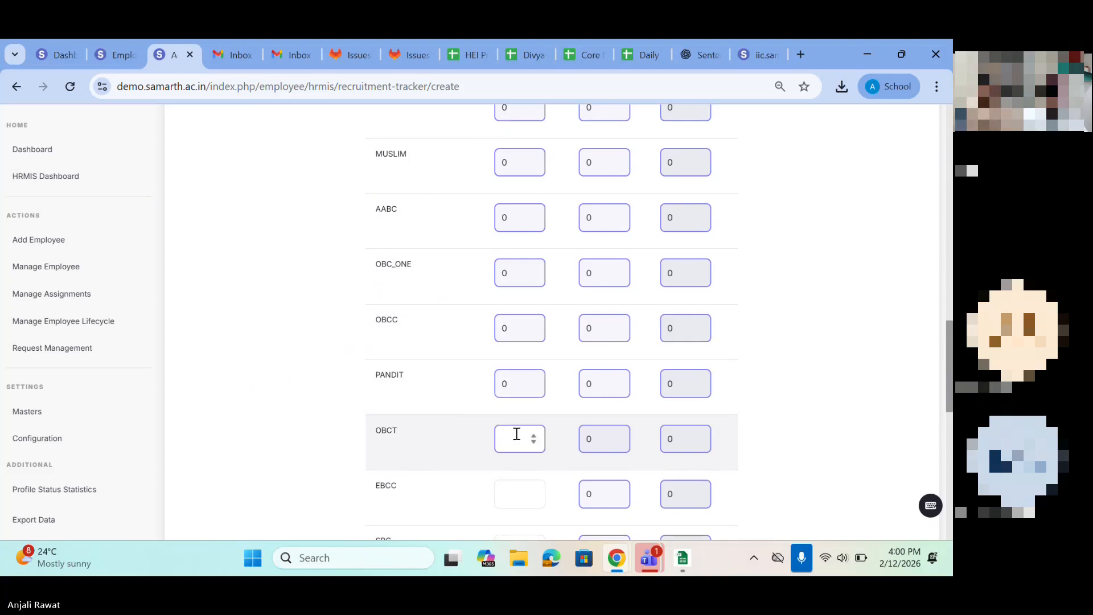
type("0")
scroll(516, 433, "down", 2)
left_click(507, 402)
type("0")
left_click(508, 456)
type("0")
Step: Enter 0 sanctioned positions for the PQR, NT_B and OPO categories and check the totals row
scroll(508, 410, "down", 3)
left_click(508, 364)
type("0")
left_click(509, 404)
type("0")
scroll(509, 403, "down", 2)
left_click(507, 367)
type("0")
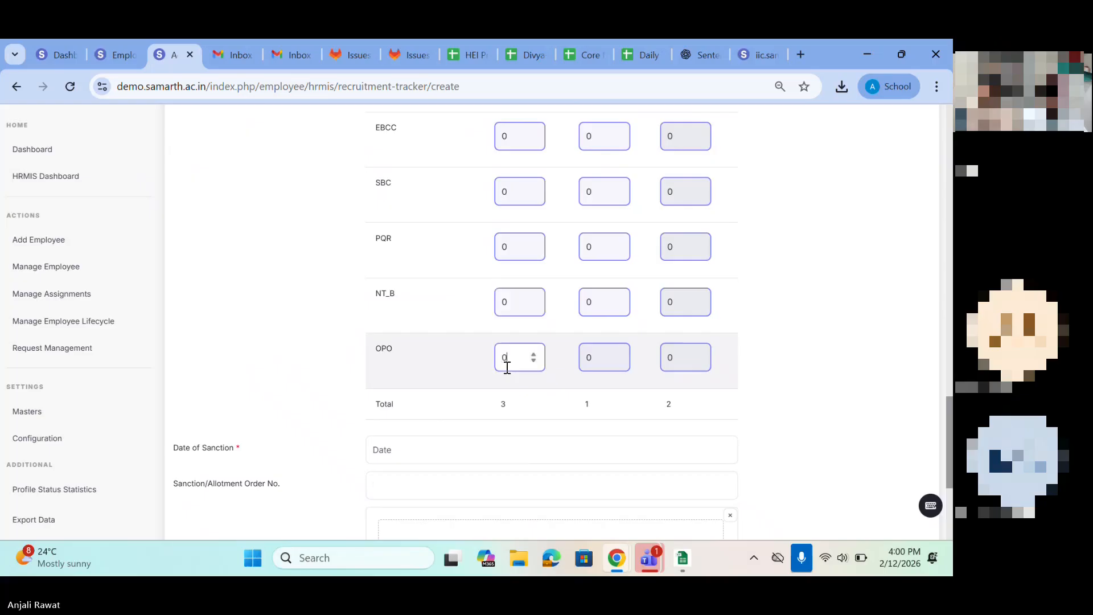
left_click_drag(501, 417, 597, 408)
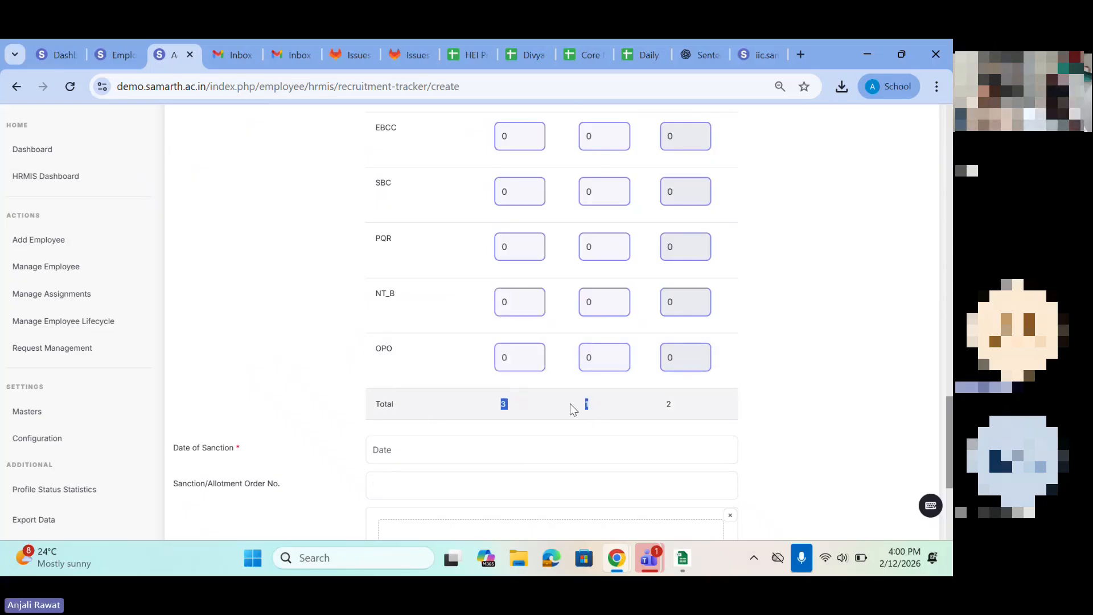
left_click(596, 404)
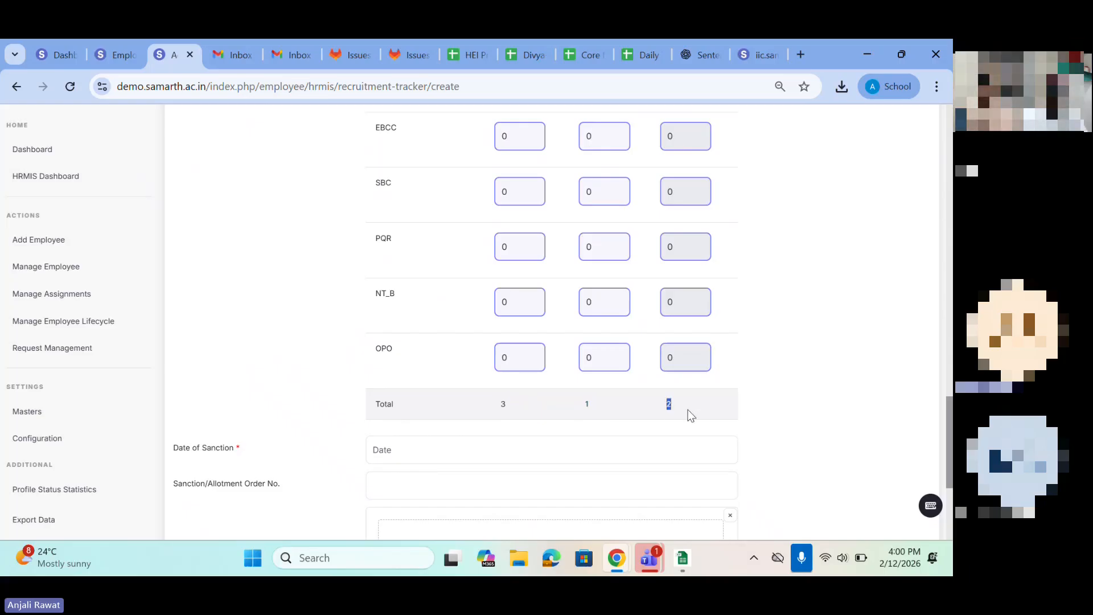
Step: Set the position's Date of Sanction to 15 July 2026
scroll(409, 433, "down", 3)
left_click(377, 307)
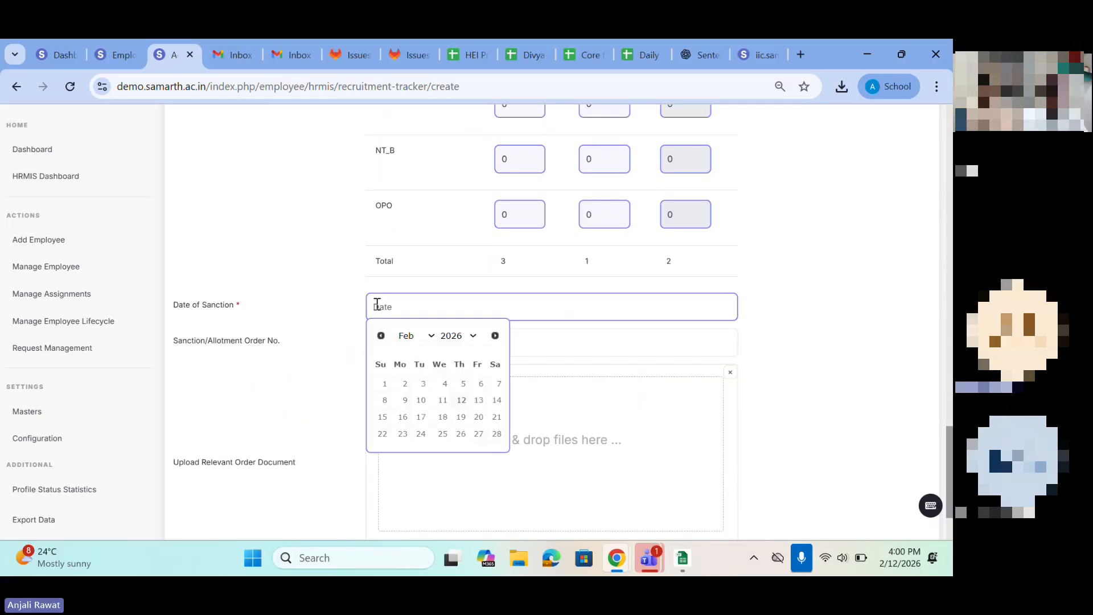
left_click(426, 335)
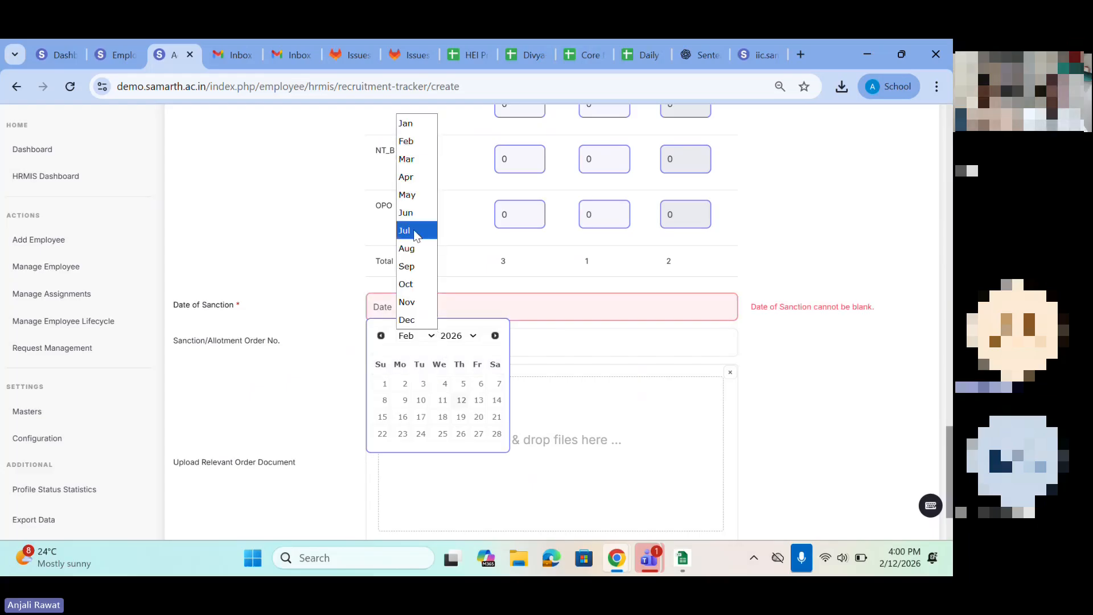
left_click(414, 231)
left_click(442, 417)
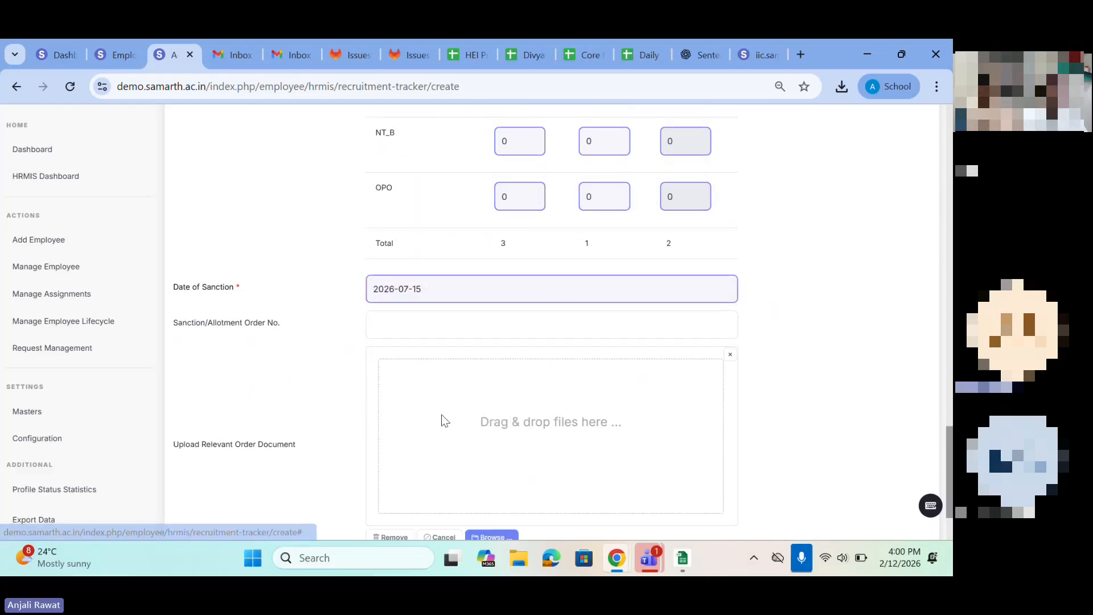
Step: Publish the position with the sanction order number left blank, and review its details page
scroll(442, 422, "down", 2)
left_click(380, 239)
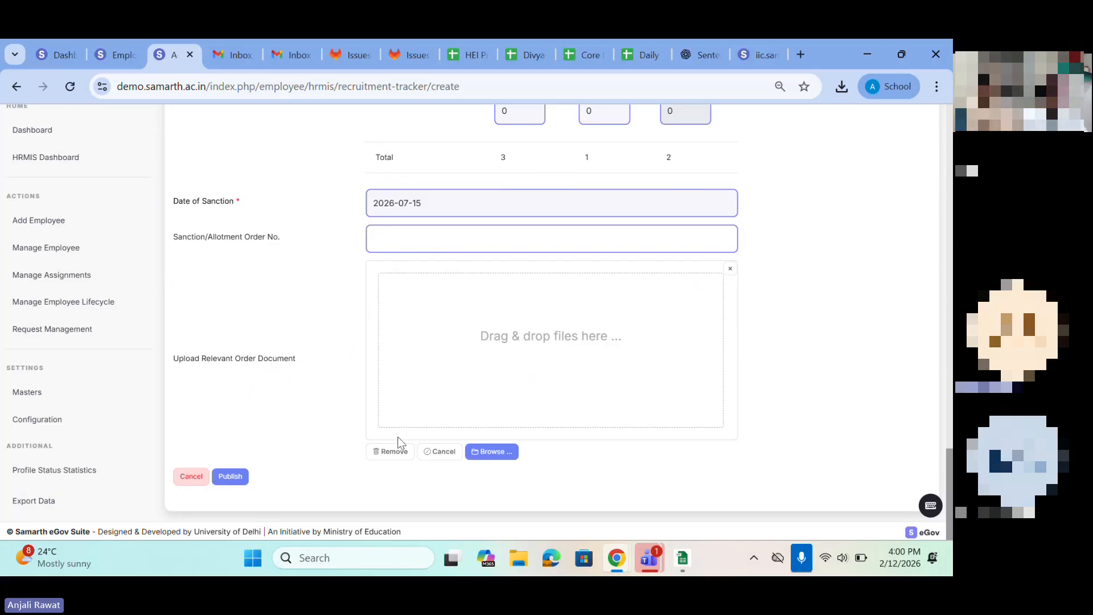
left_click(233, 477)
left_click(642, 199)
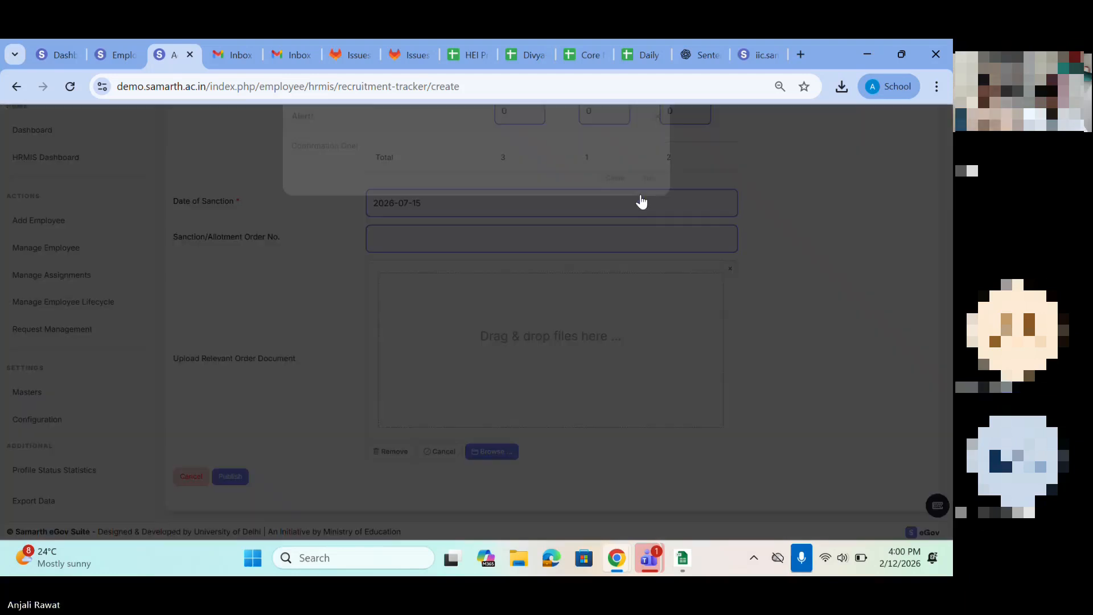
left_click_drag(298, 166, 643, 193)
left_click(643, 195)
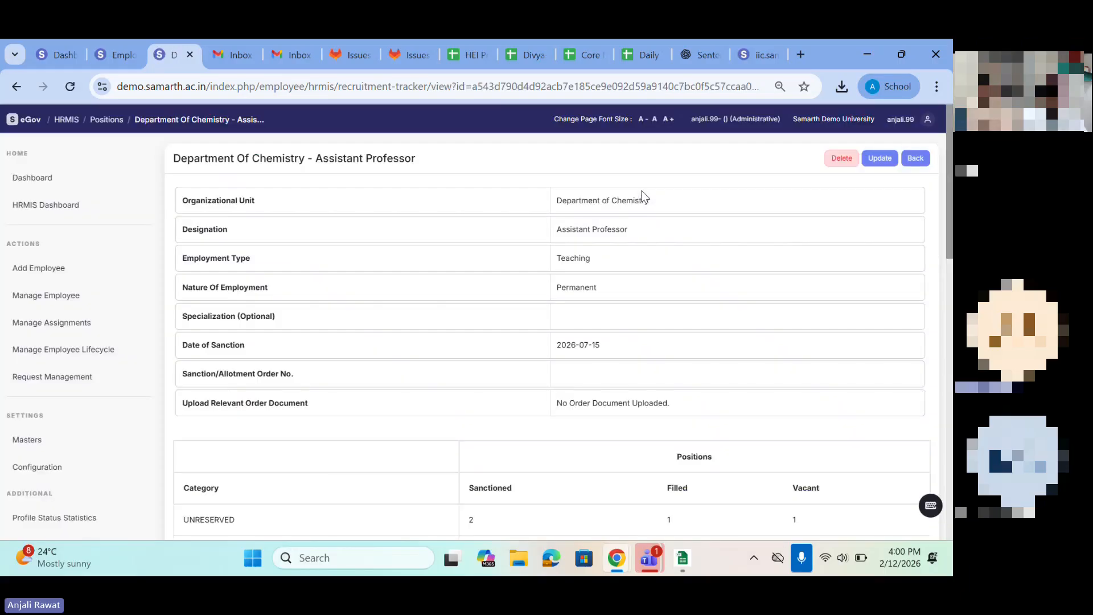
left_click_drag(177, 162, 495, 195)
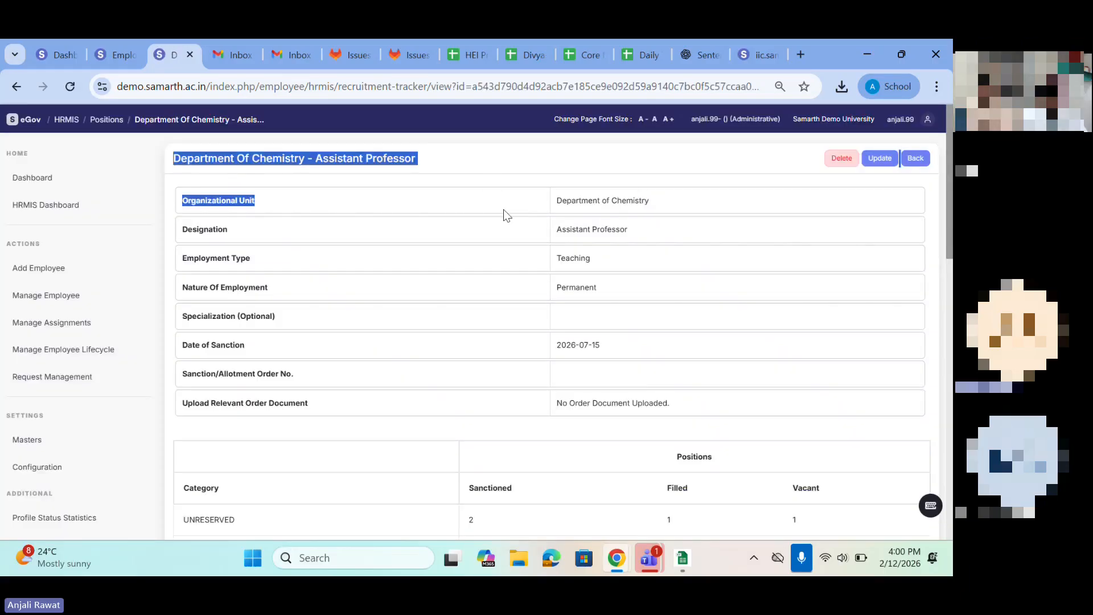
scroll(481, 309, "down", 1)
scroll(481, 312, "up", 1)
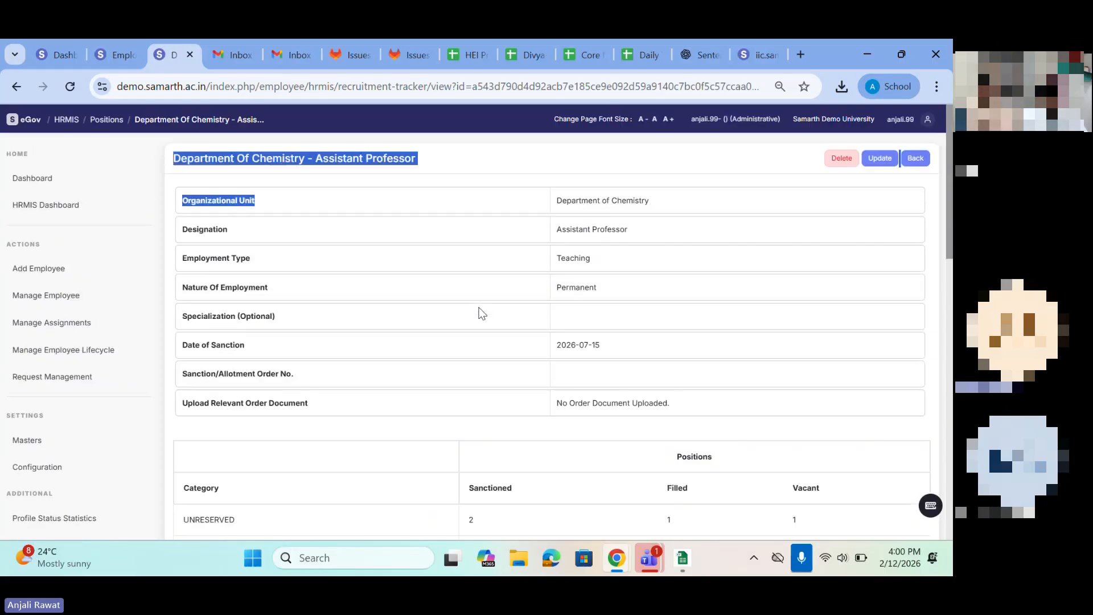
Step: Open the Department of Chemistry Assistant Professor position for updating and set its SC sanctioned positions to 1
left_click(879, 160)
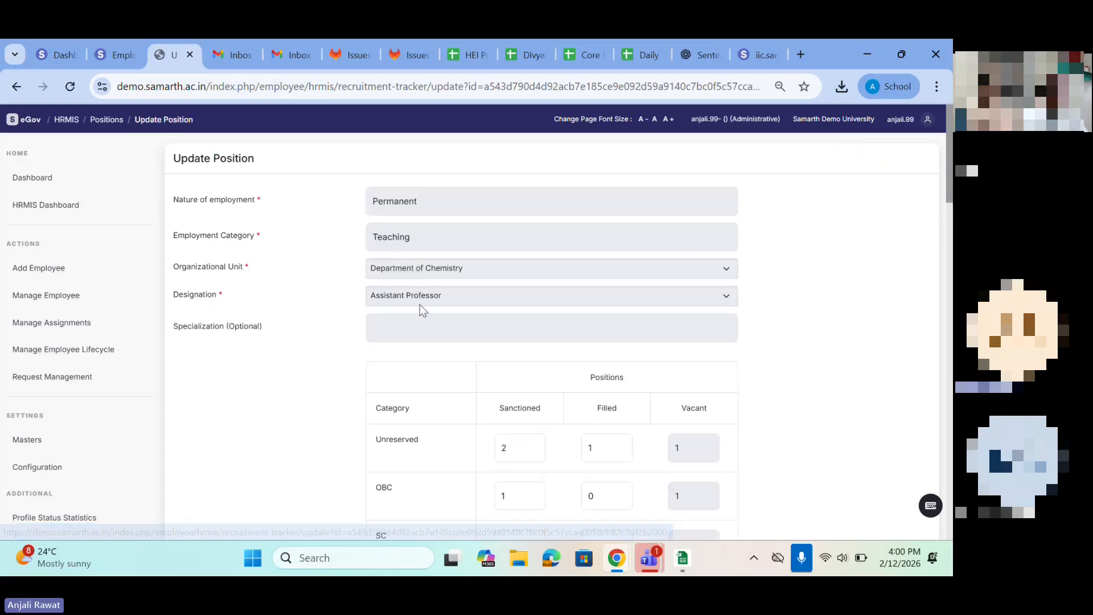
scroll(419, 304, "down", 2)
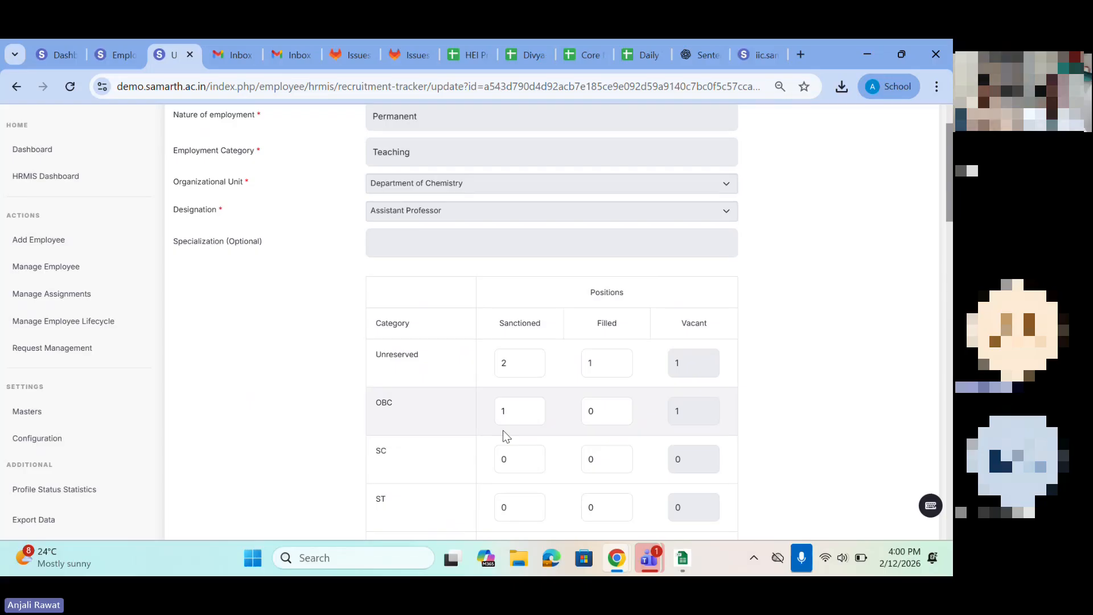
left_click(508, 416)
left_click(513, 466)
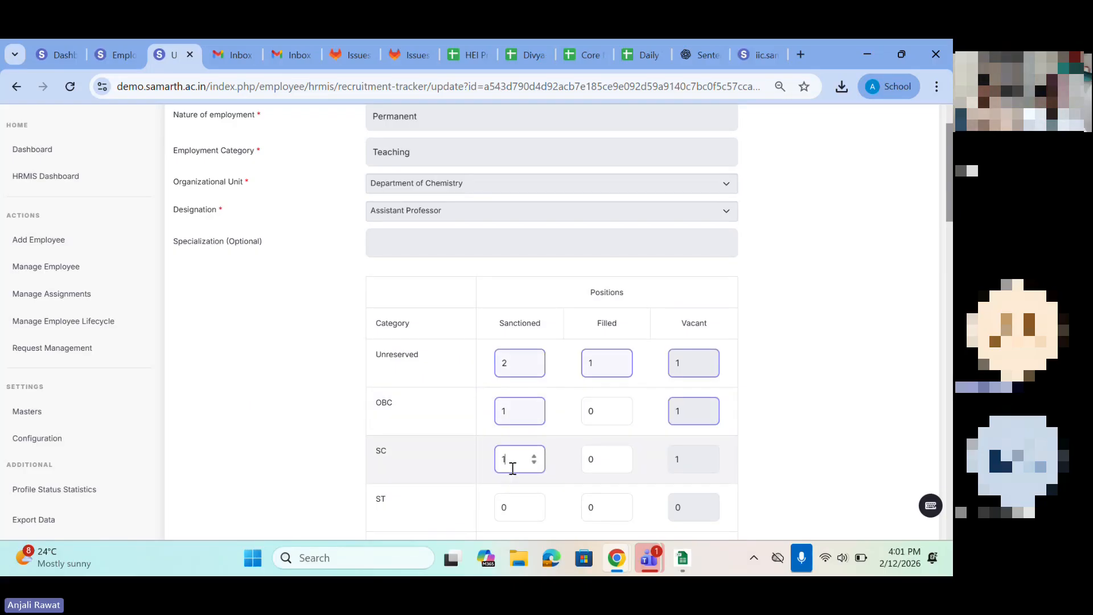
Step: Examine the Update Position form's employment fields and category-wise position counts
scroll(513, 468, "down", 12)
scroll(512, 468, "up", 10)
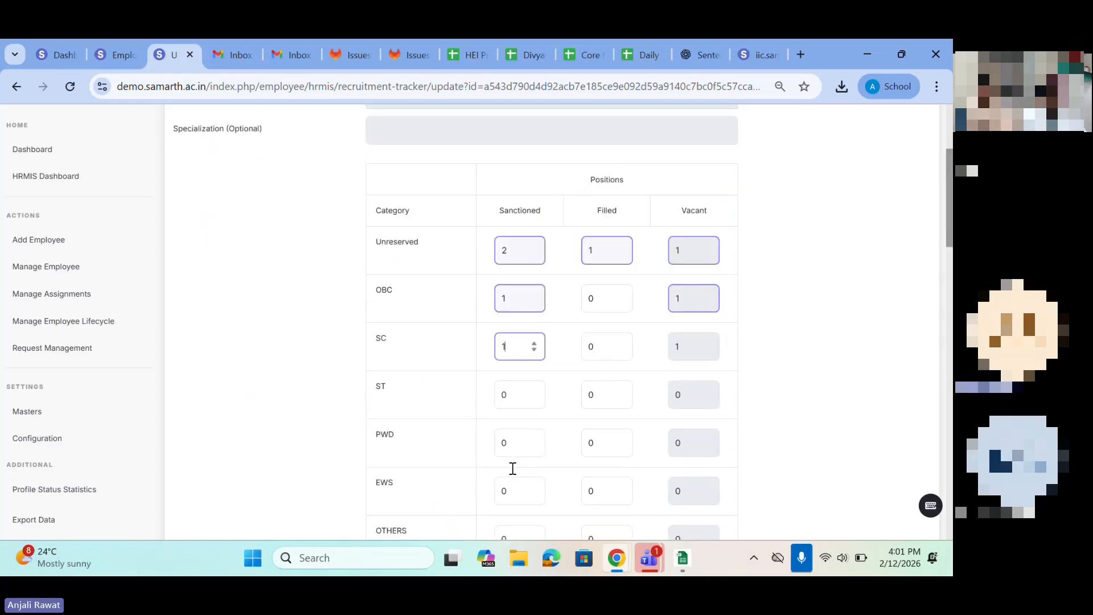
scroll(513, 468, "up", 3)
double_click(361, 194)
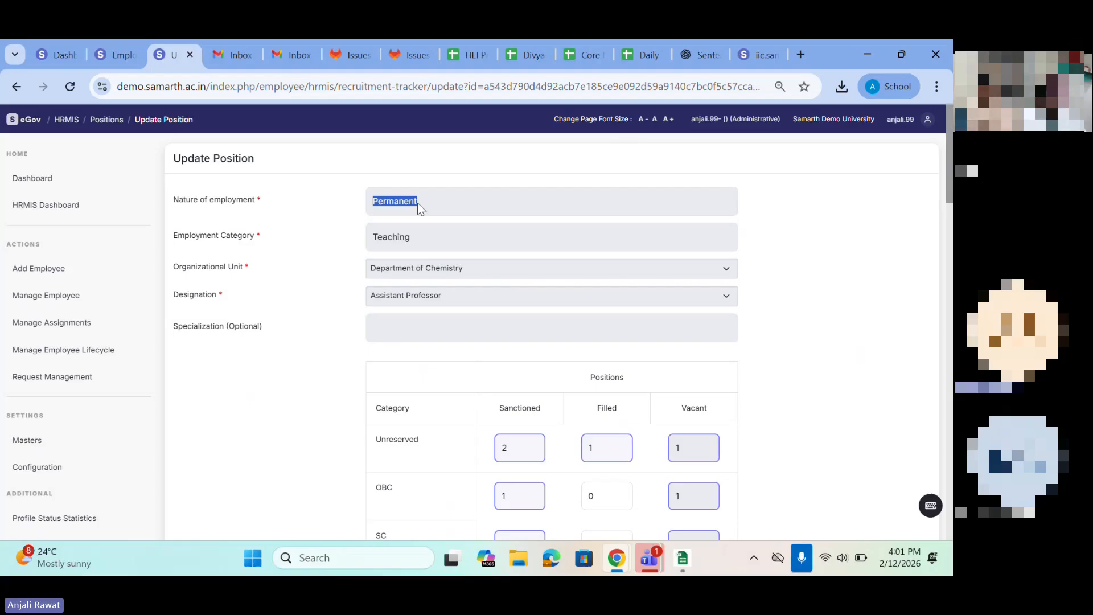
scroll(418, 203, "down", 1)
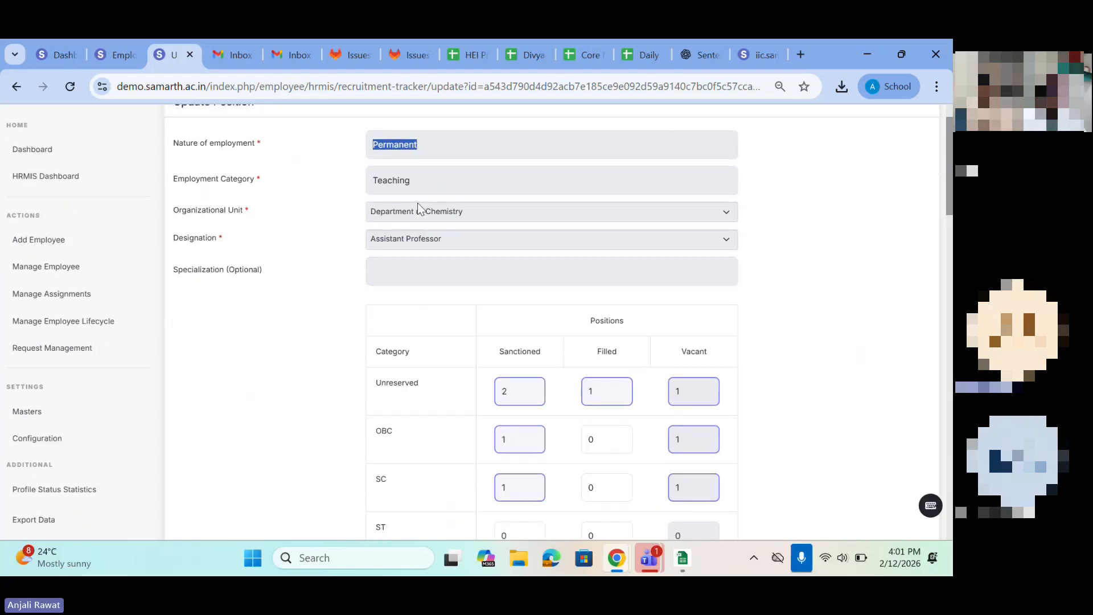
scroll(418, 202, "down", 8)
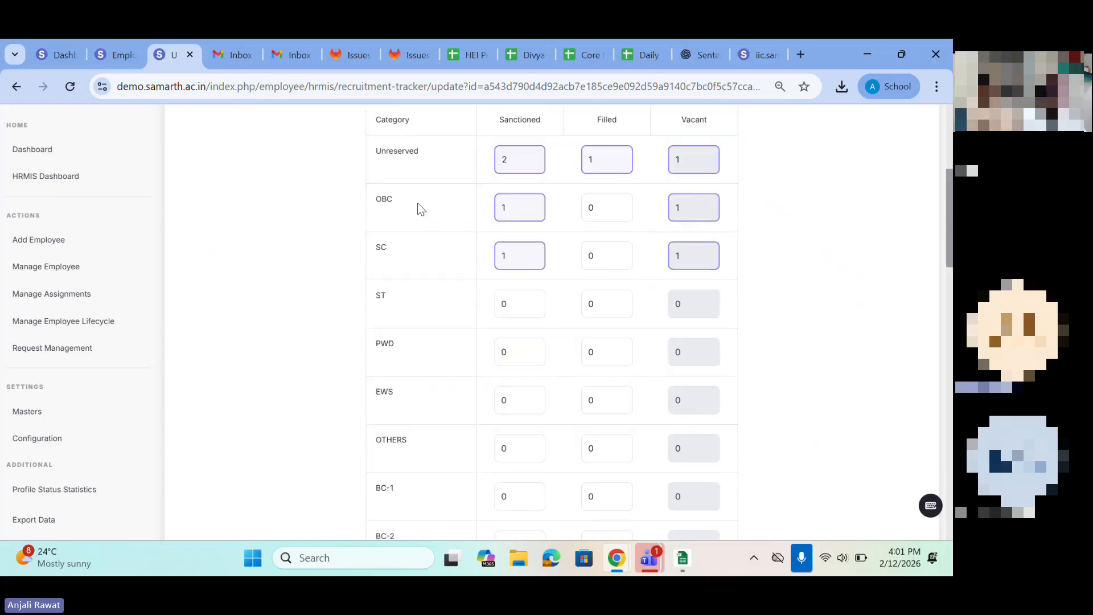
scroll(417, 202, "up", 4)
scroll(508, 208, "up", 1)
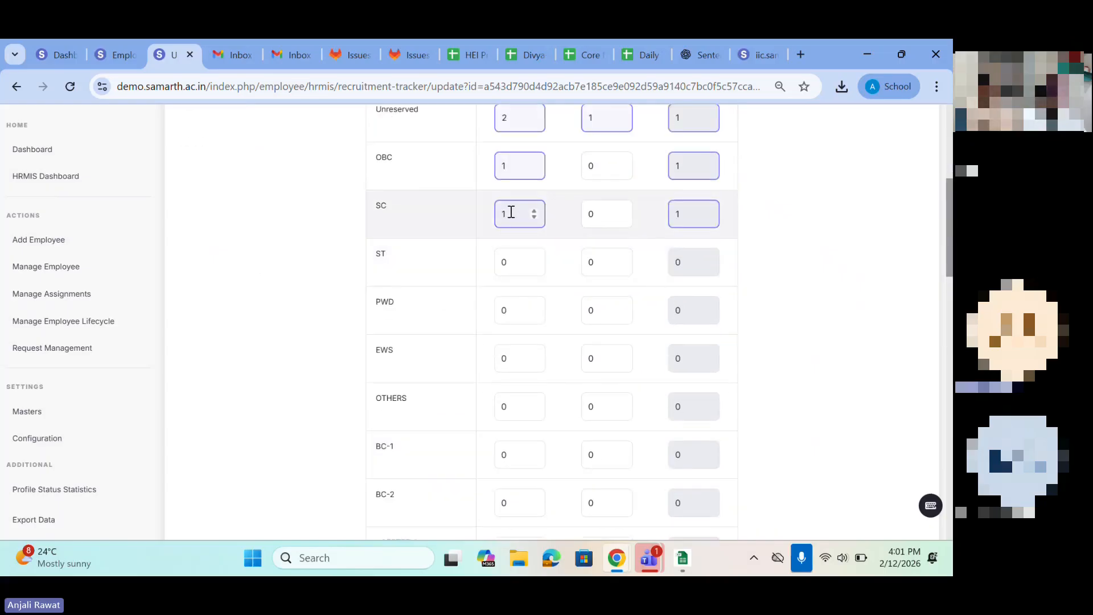
Step: Enter "update" as the reason for update and submit the position changes
scroll(511, 211, "down", 8)
scroll(511, 212, "down", 10)
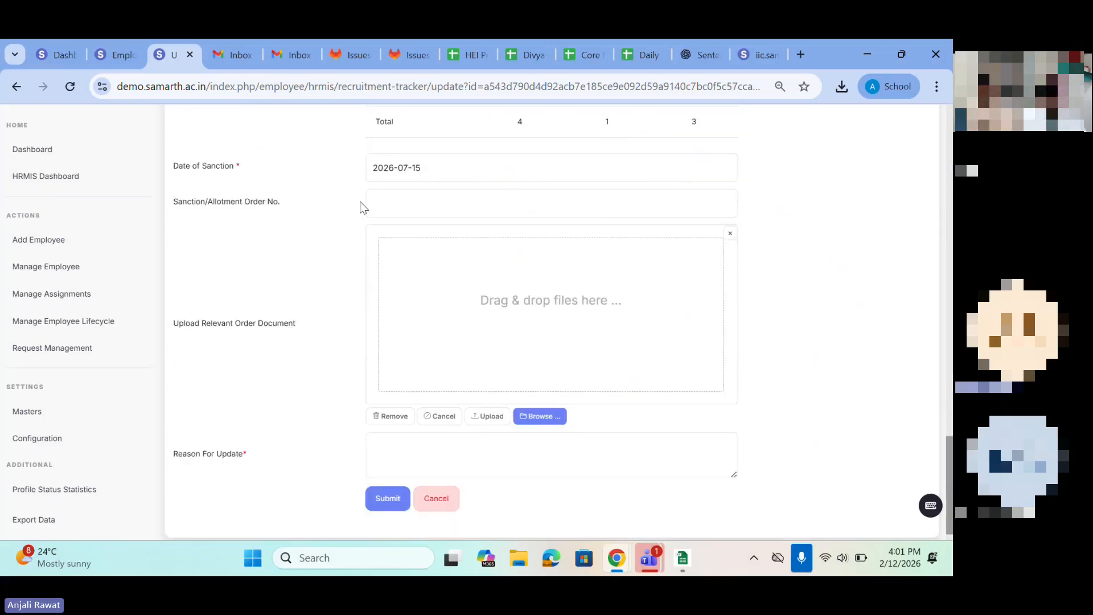
left_click(428, 475)
type("update")
left_click(392, 503)
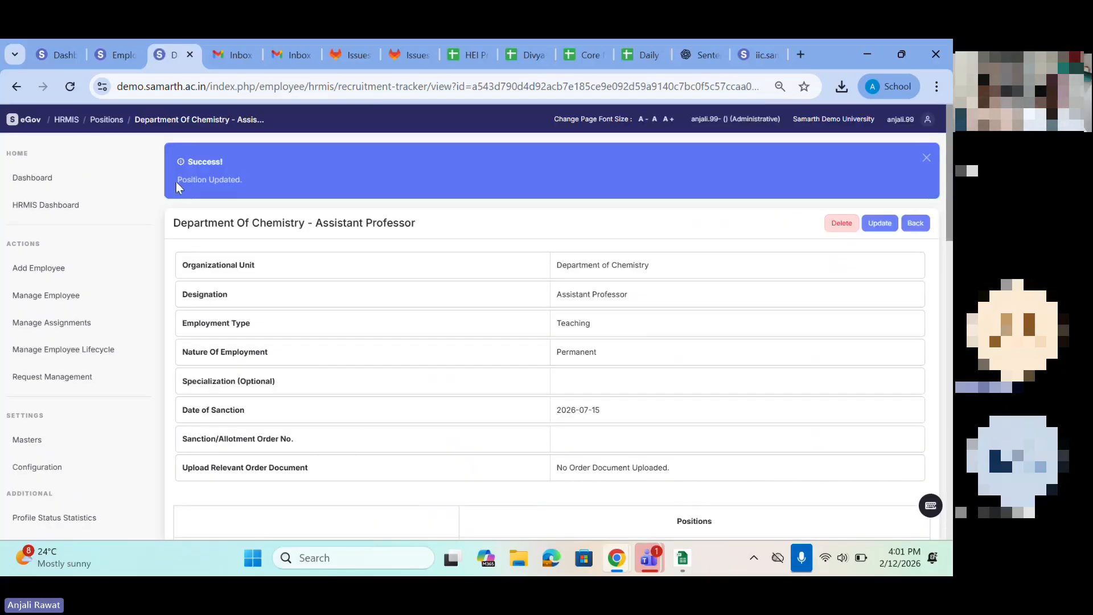
Step: Review the updated Department of Chemistry Assistant Professor position, including its category-wise sanctioned, filled and vacant counts
left_click_drag(176, 180, 265, 177)
scroll(476, 375, "down", 7)
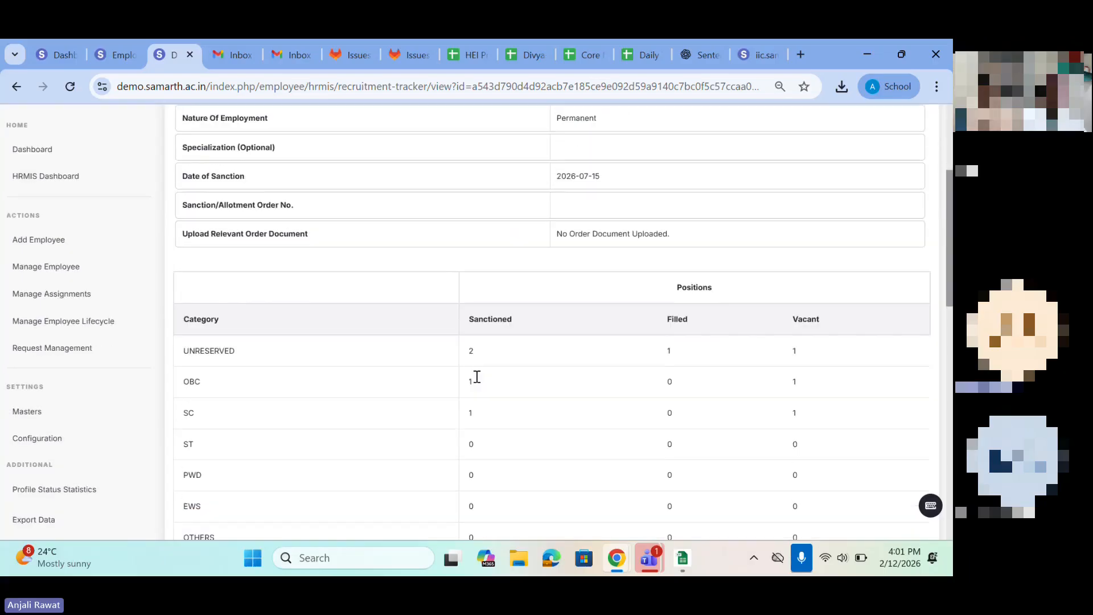
left_click_drag(470, 169, 477, 215)
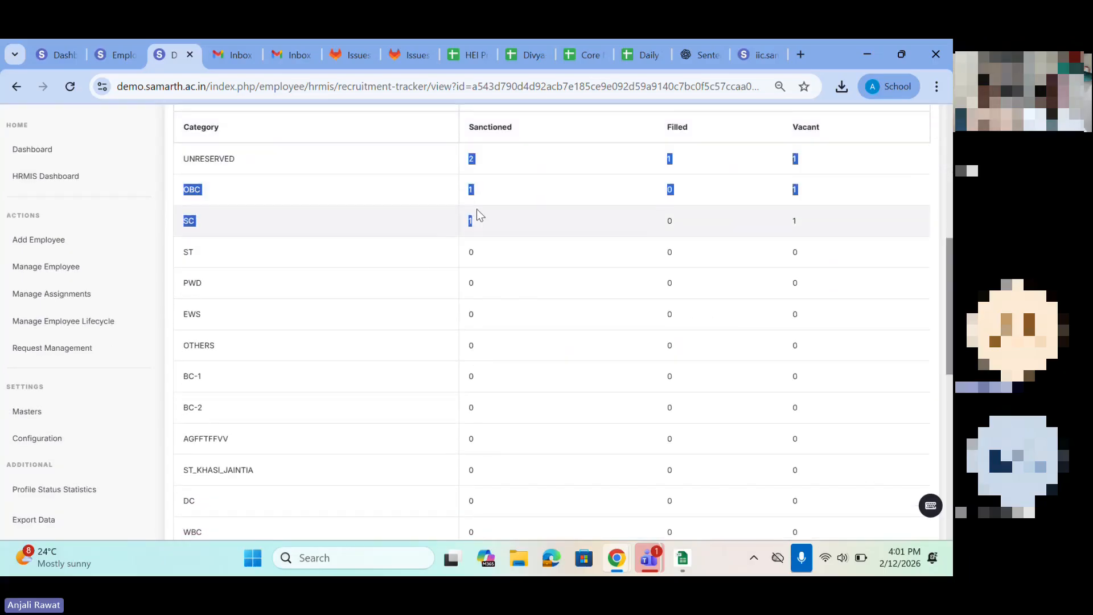
scroll(497, 235, "up", 6)
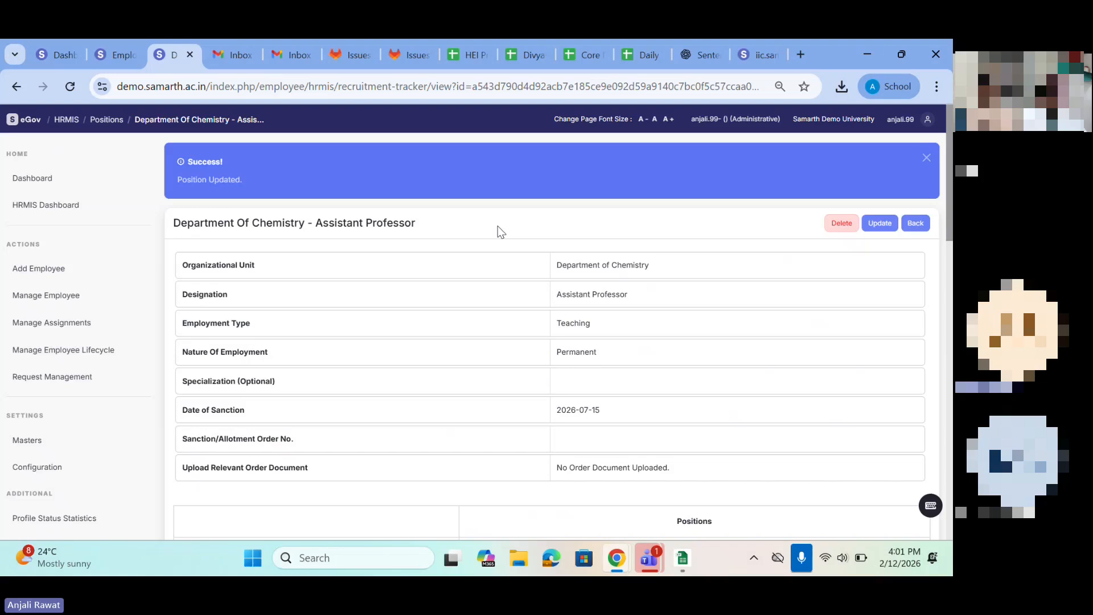
Step: Open a blank Add Position Details form from the HRMIS position list and examine its employment fields and category-wise position inputs
left_click(44, 206)
left_click(317, 247)
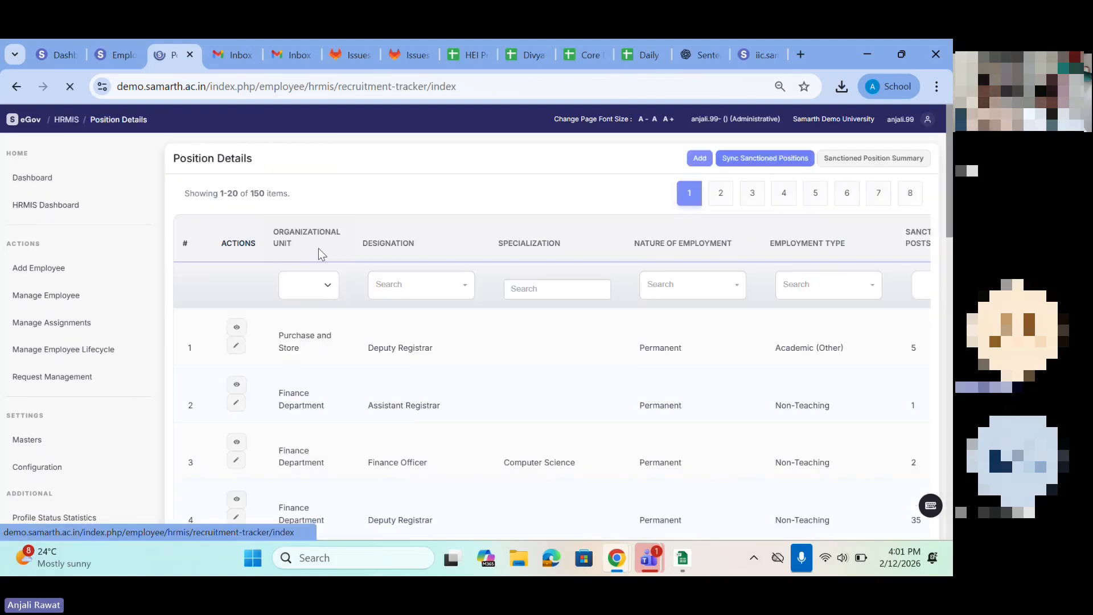
left_click(698, 157)
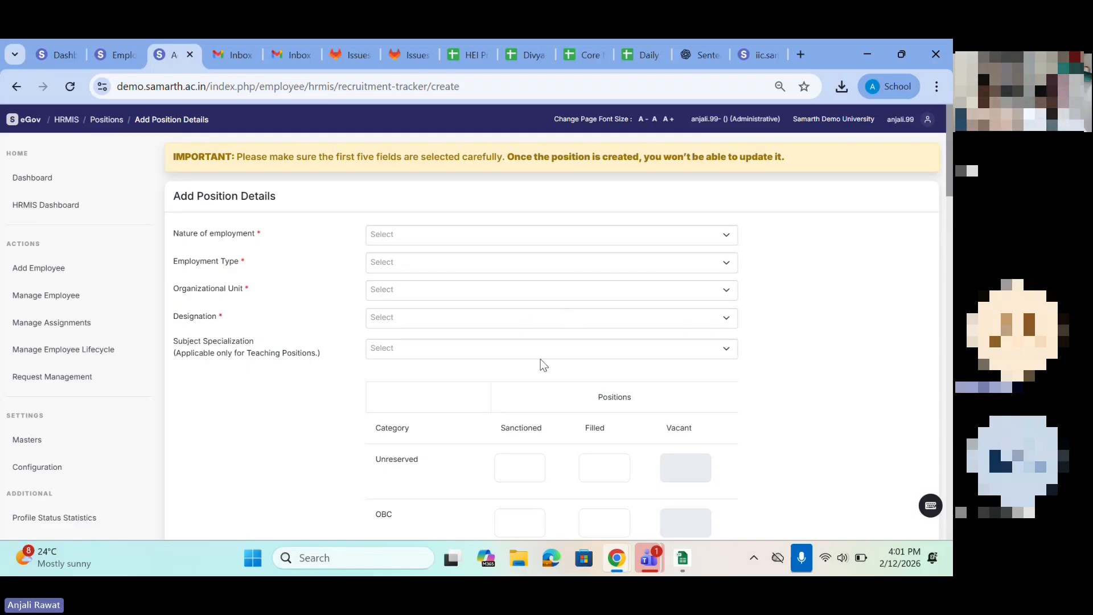
scroll(541, 358, "down", 3)
scroll(421, 240, "up", 2)
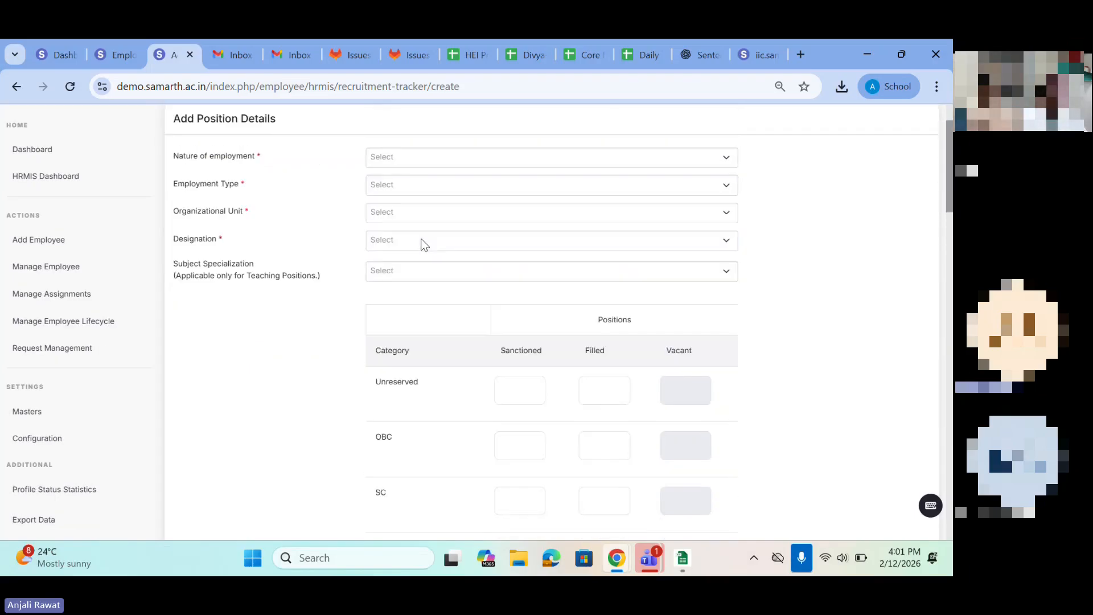
left_click(392, 232)
left_click_drag(337, 394, 529, 398)
left_click(519, 402)
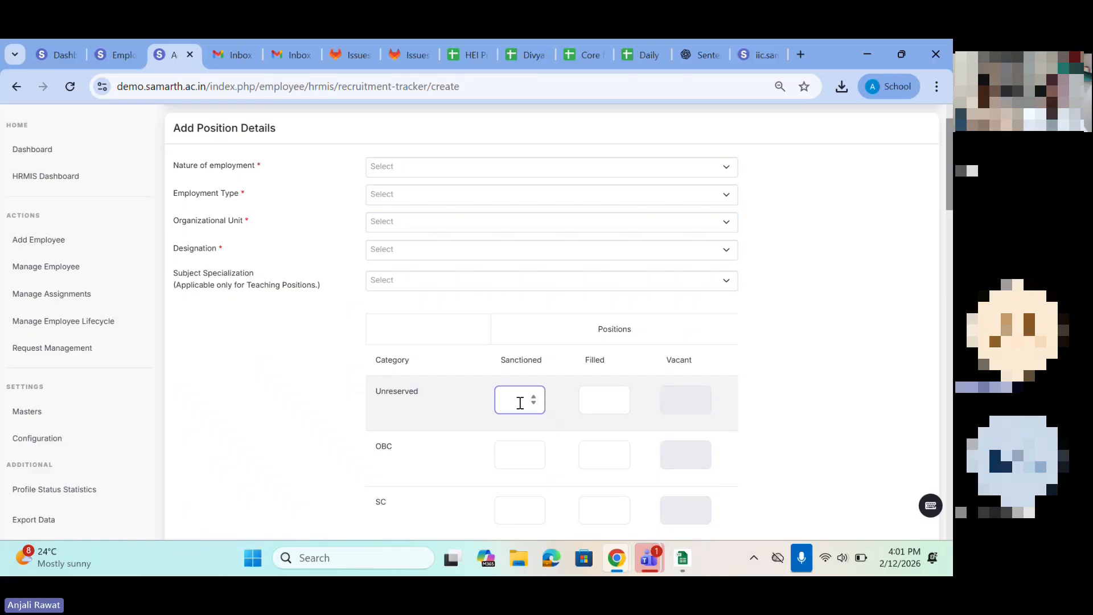
scroll(520, 403, "down", 2)
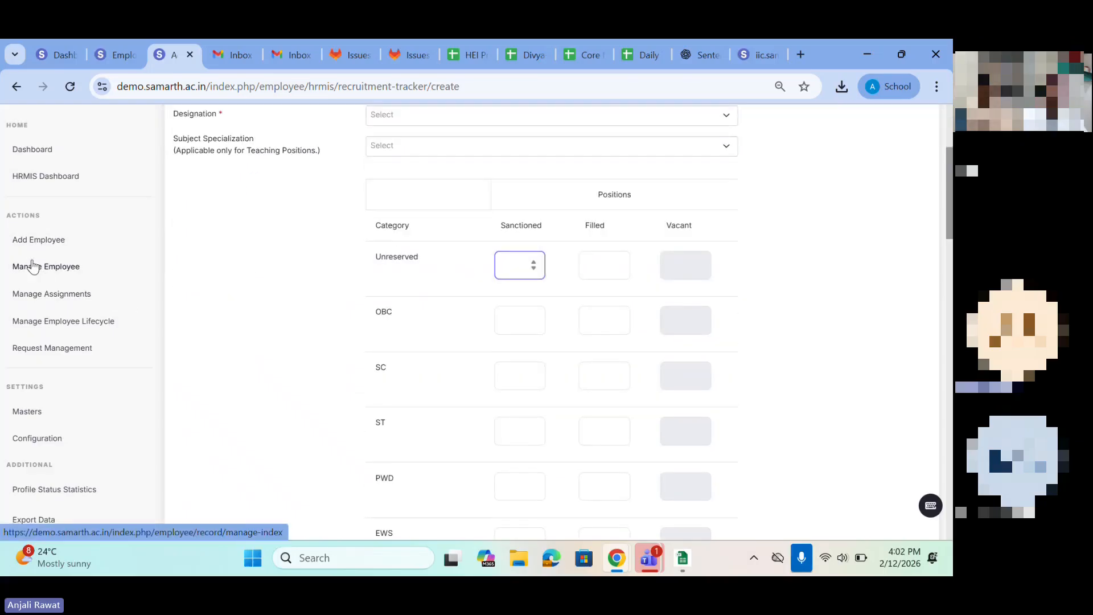
Step: Return to the HRMIS Position Details list and examine the sanctioned, recruited and vacant posts columns
left_click(25, 178)
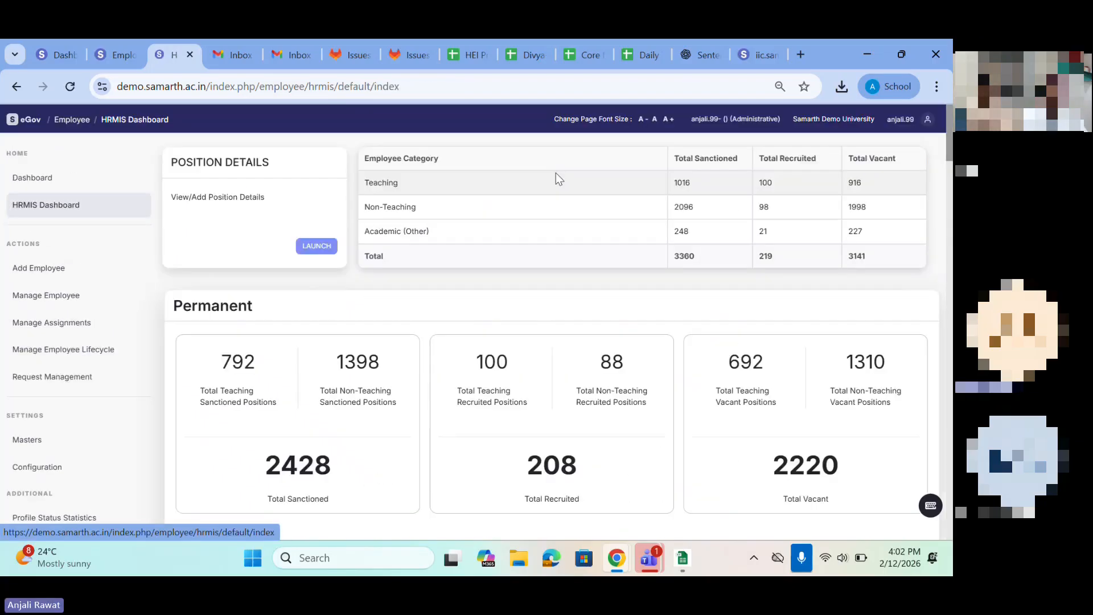
left_click(315, 247)
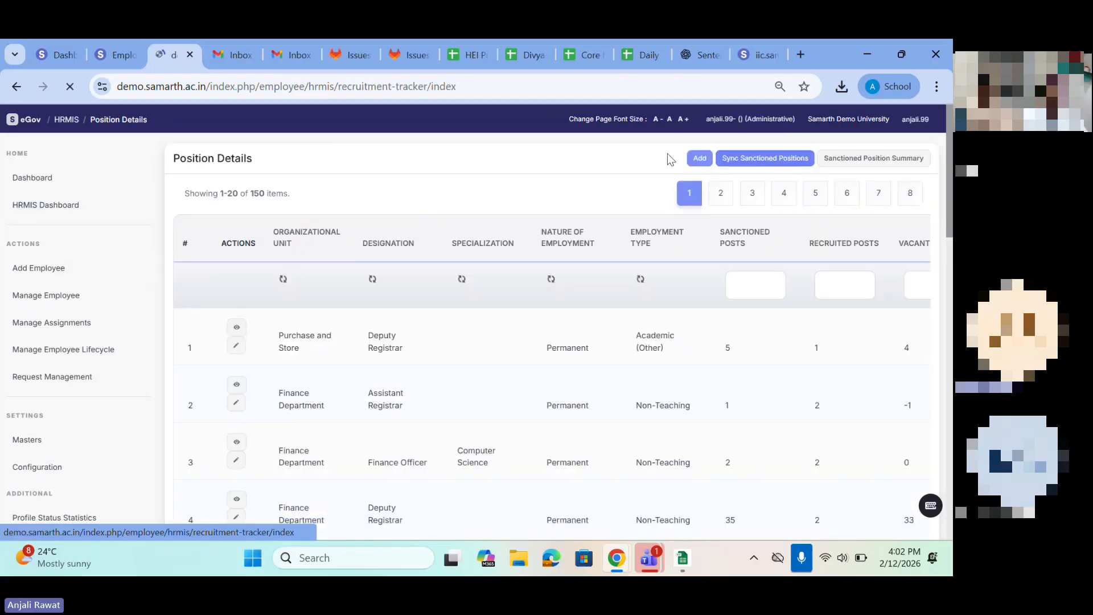
left_click(763, 161)
scroll(527, 383, "right", 5)
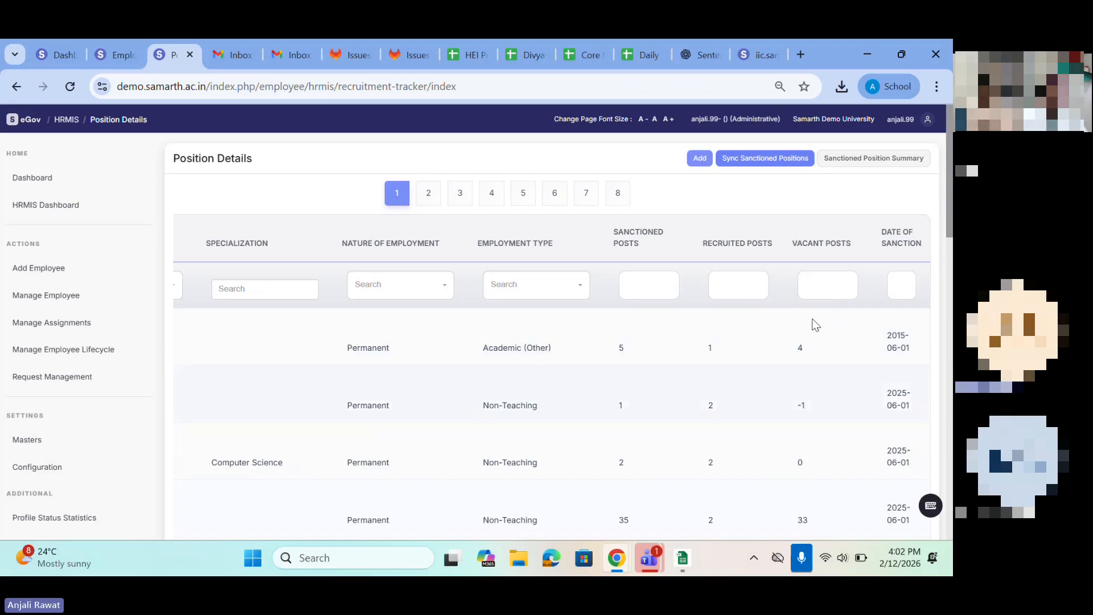
Step: Open the Sync Sanctioned Positions notice, read its information about syncing recruited and vacant positions, and close it without syncing
left_click(758, 158)
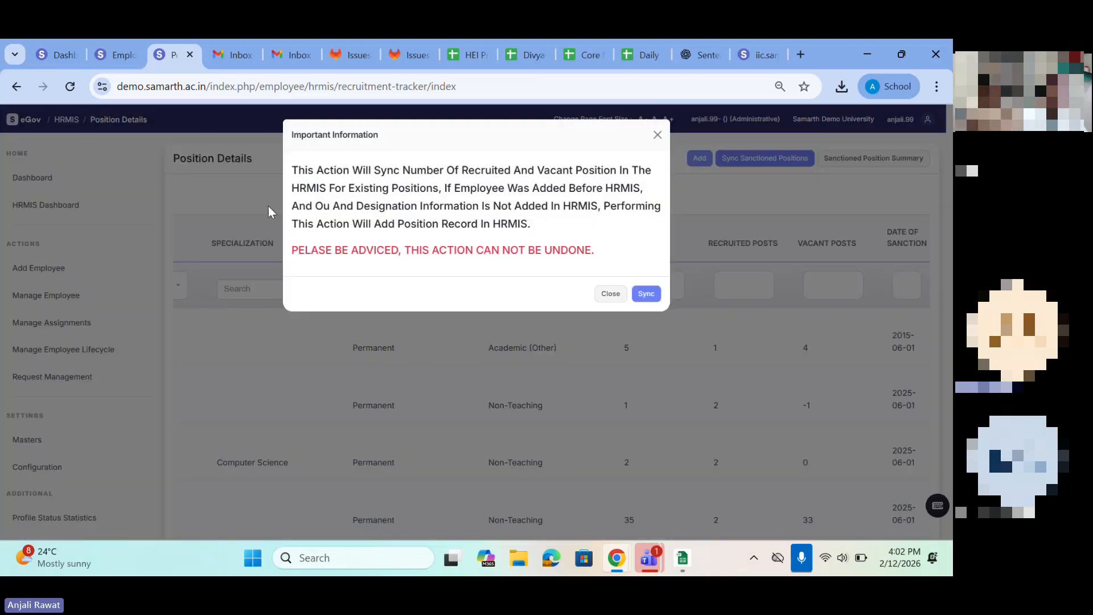
left_click_drag(293, 164, 621, 260)
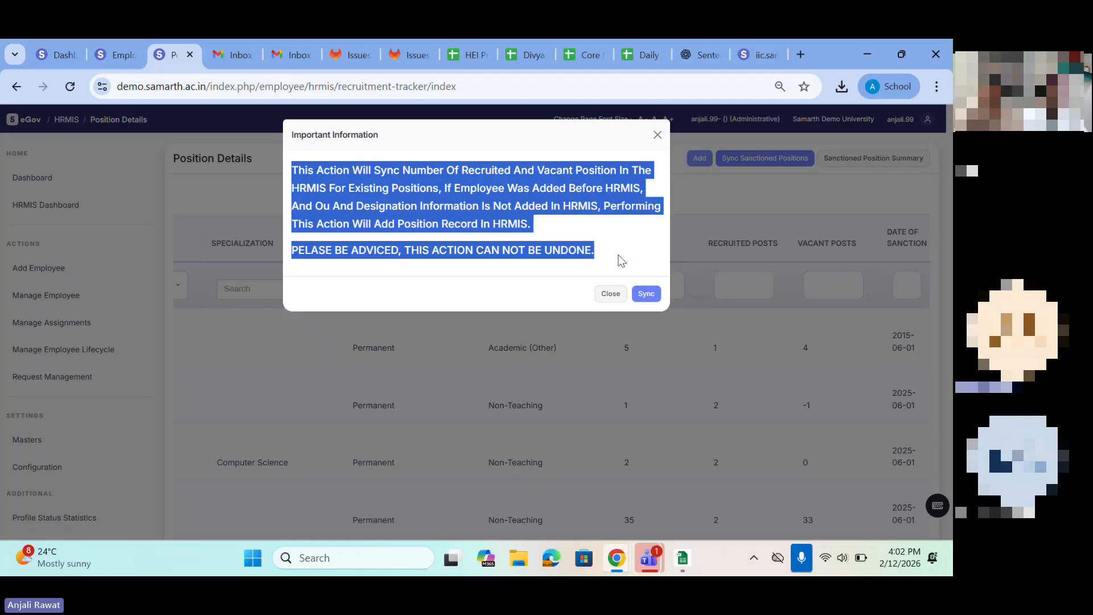
left_click(655, 299)
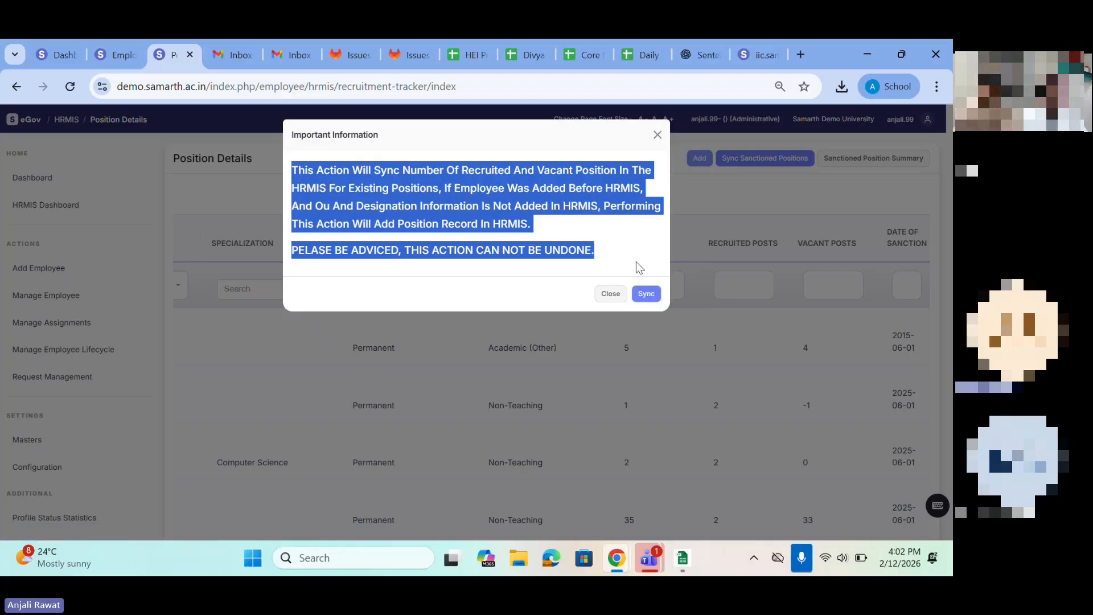
left_click(657, 135)
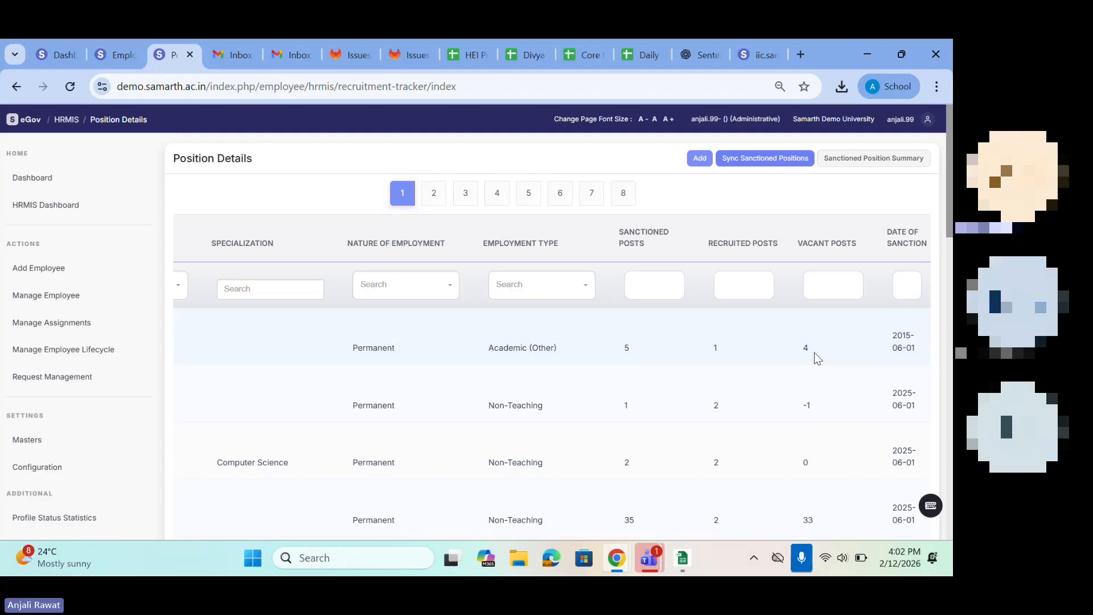
Step: Open the Add Employee page and review the options for adding a single employee or employees in bulk
scroll(577, 318, "left", 5)
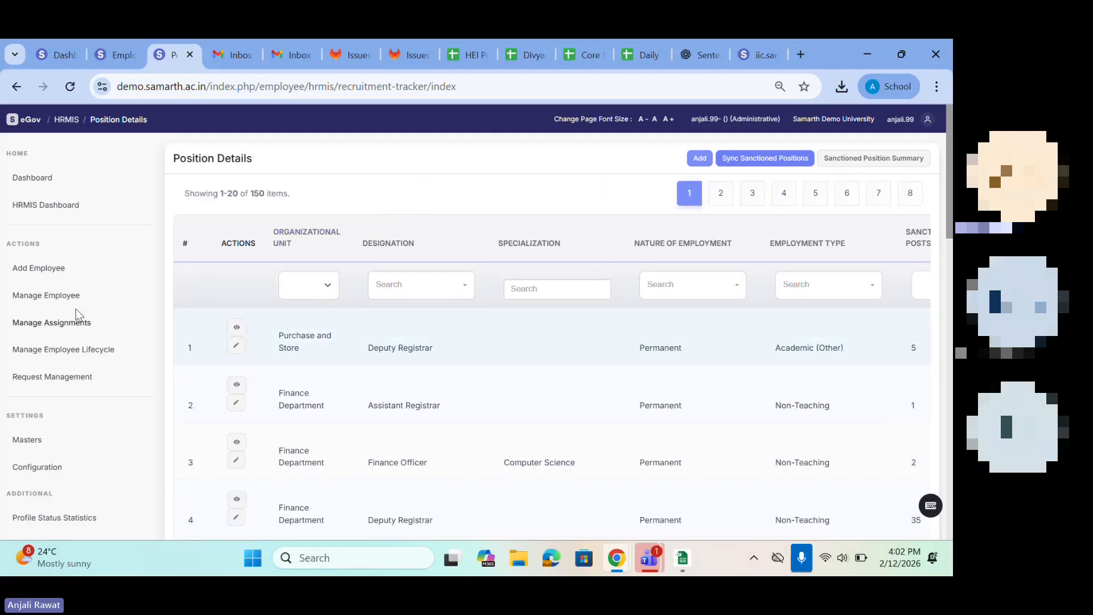
left_click(32, 274)
left_click_drag(206, 173, 459, 223)
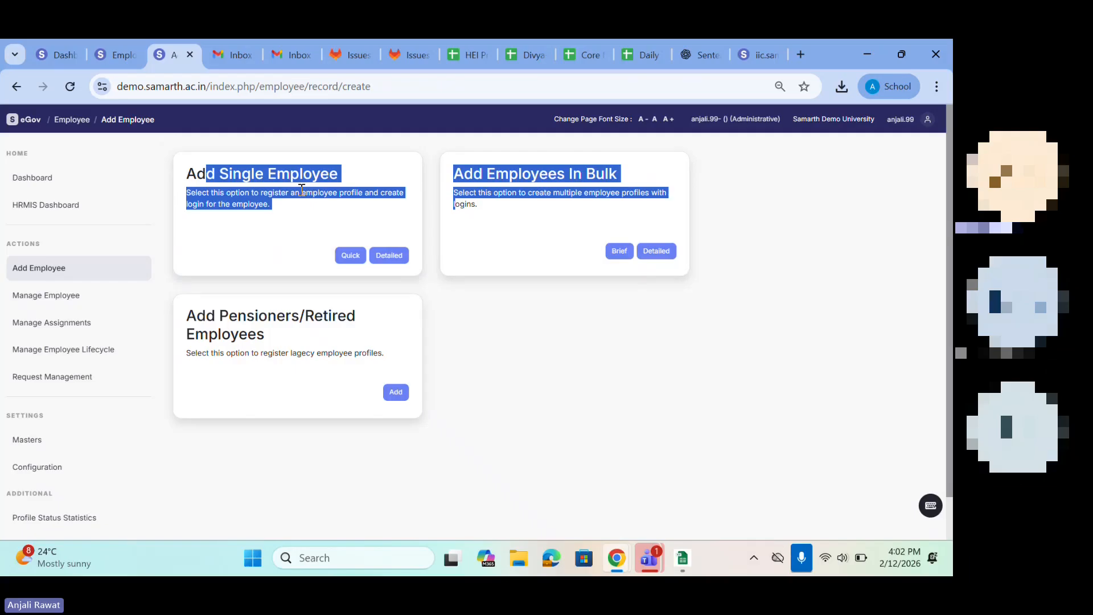
double_click(232, 169)
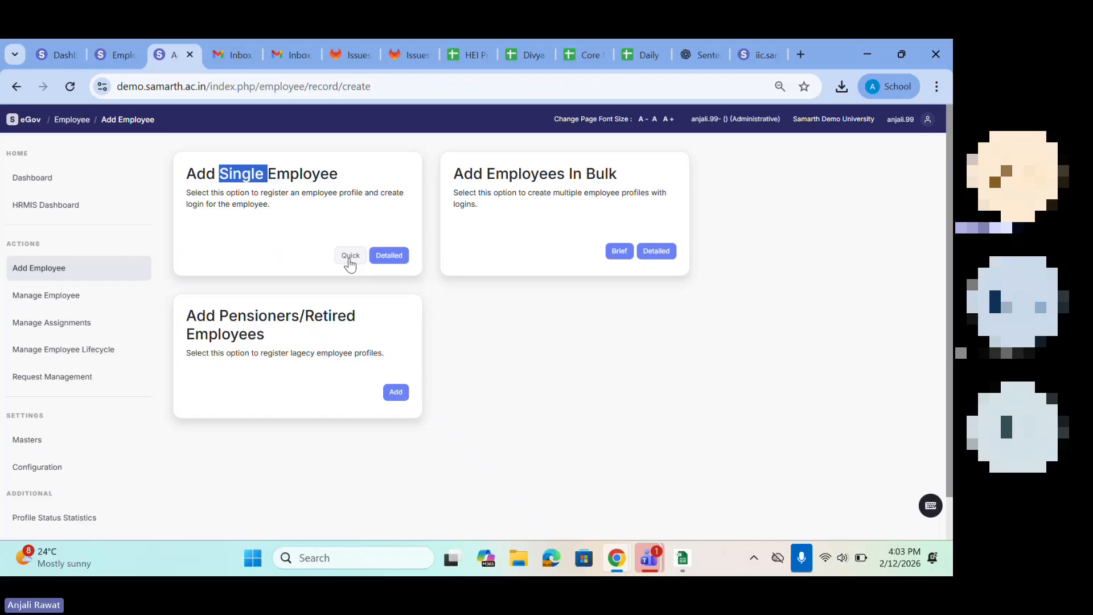
Step: Start a quick single-employee record and agree to the important information notice about employee records
left_click(350, 258)
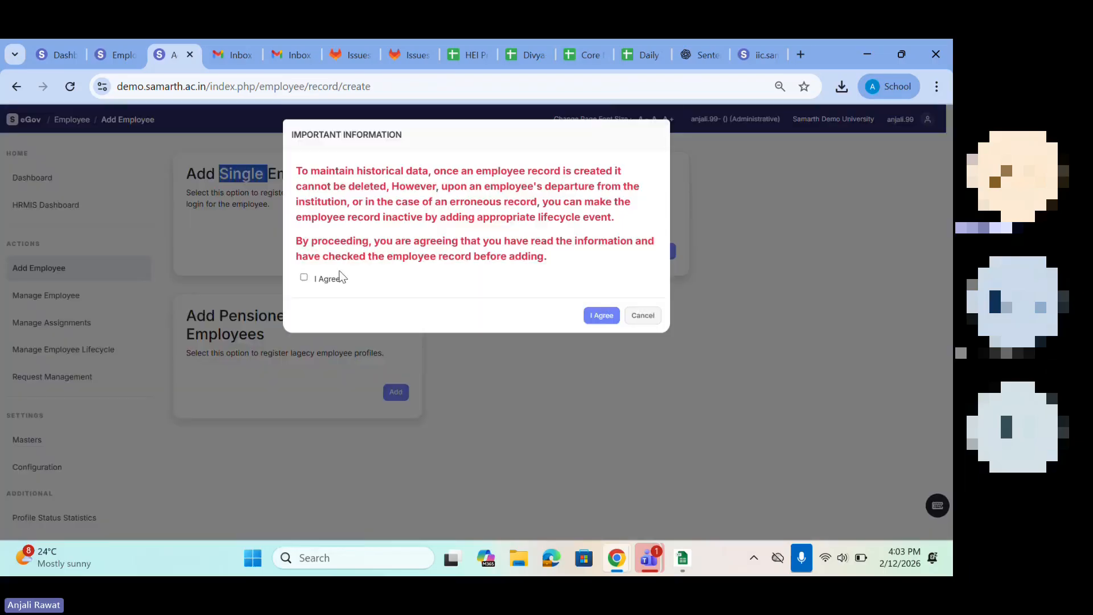
left_click(304, 277)
left_click(602, 317)
scroll(215, 205, "down", 1)
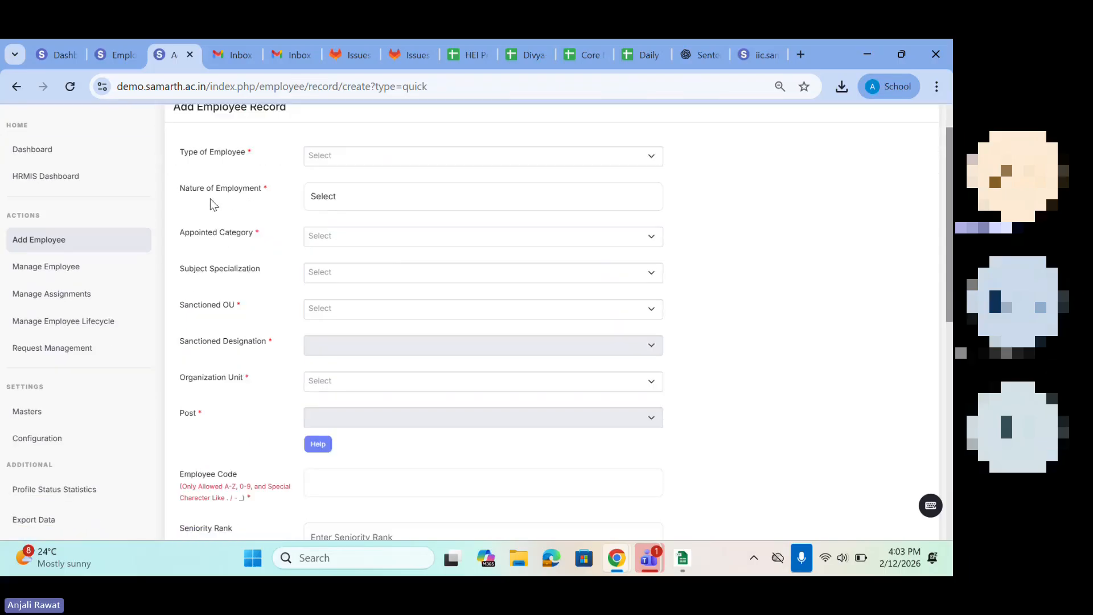
Step: Set the type of employee to Teaching, the nature of employment to Permanent and the appointed category to Unreserved
left_click(330, 162)
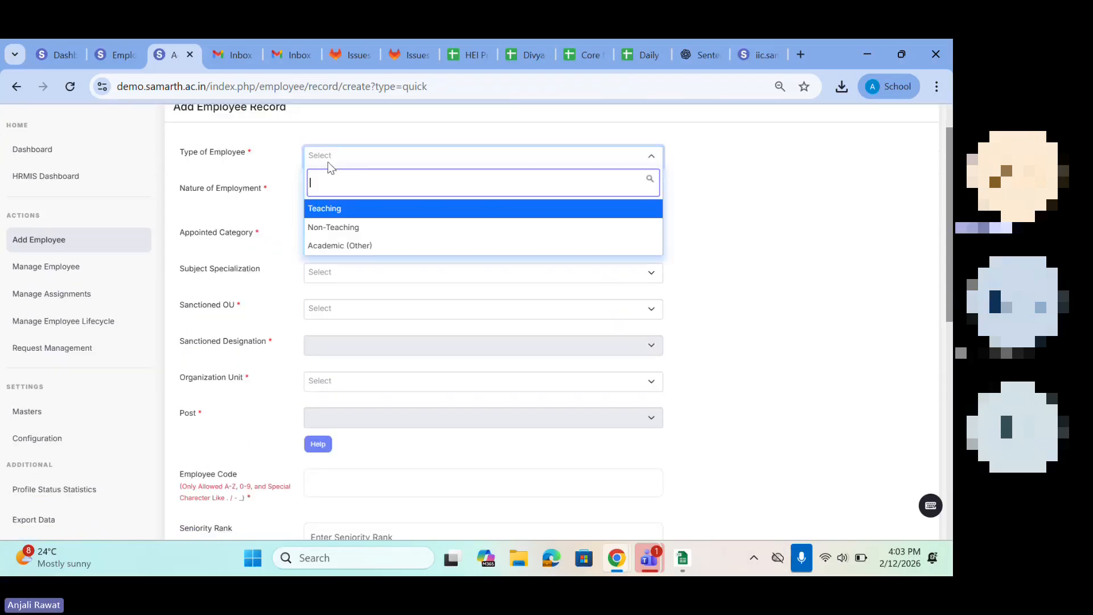
left_click(322, 208)
left_click(318, 198)
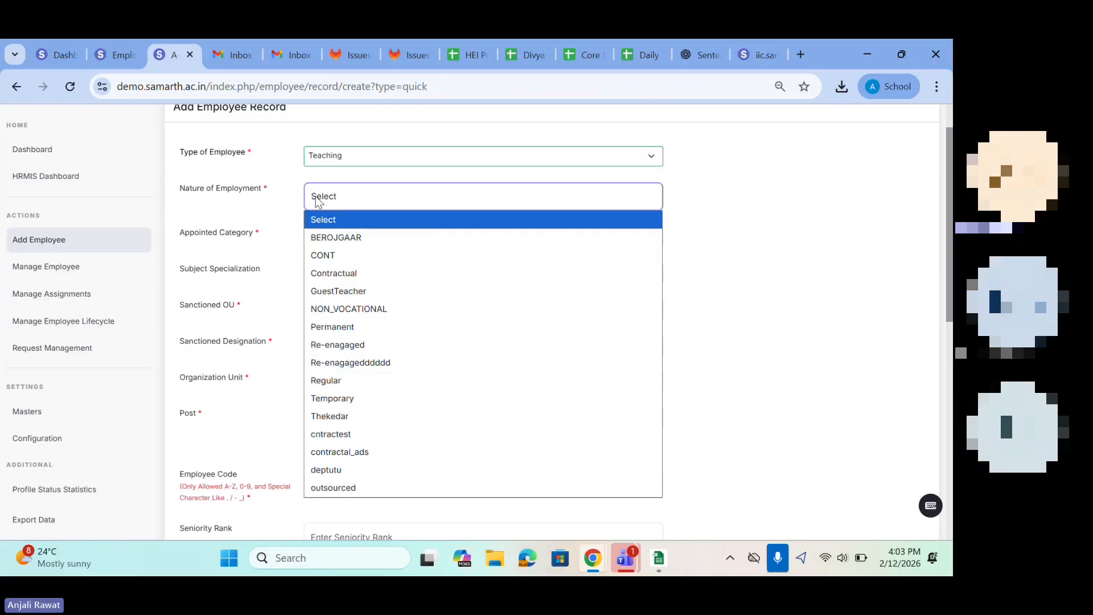
left_click(332, 329)
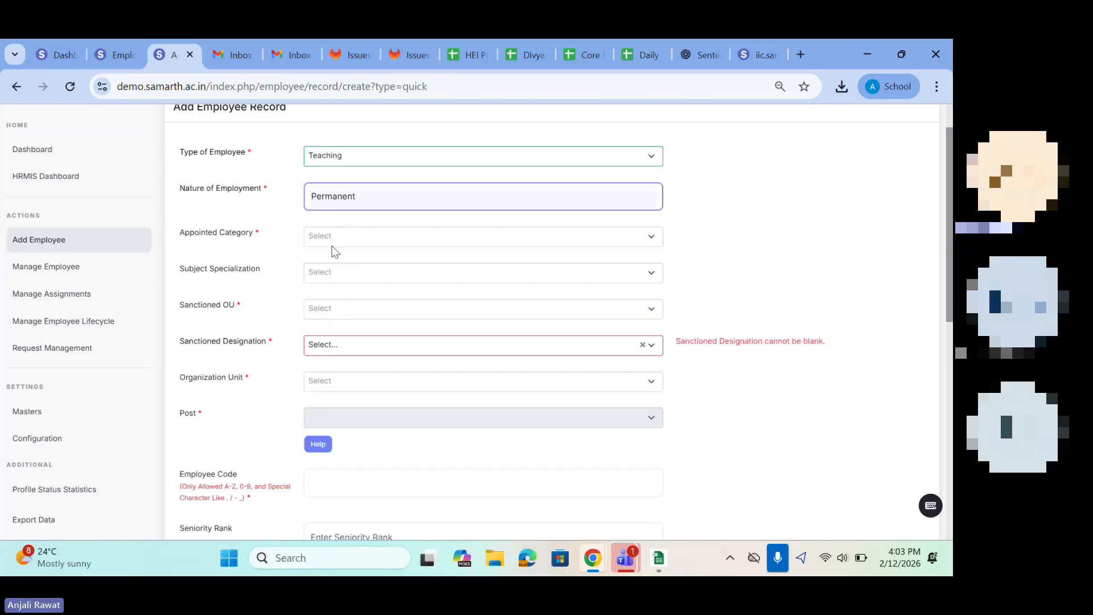
left_click(332, 239)
left_click(323, 291)
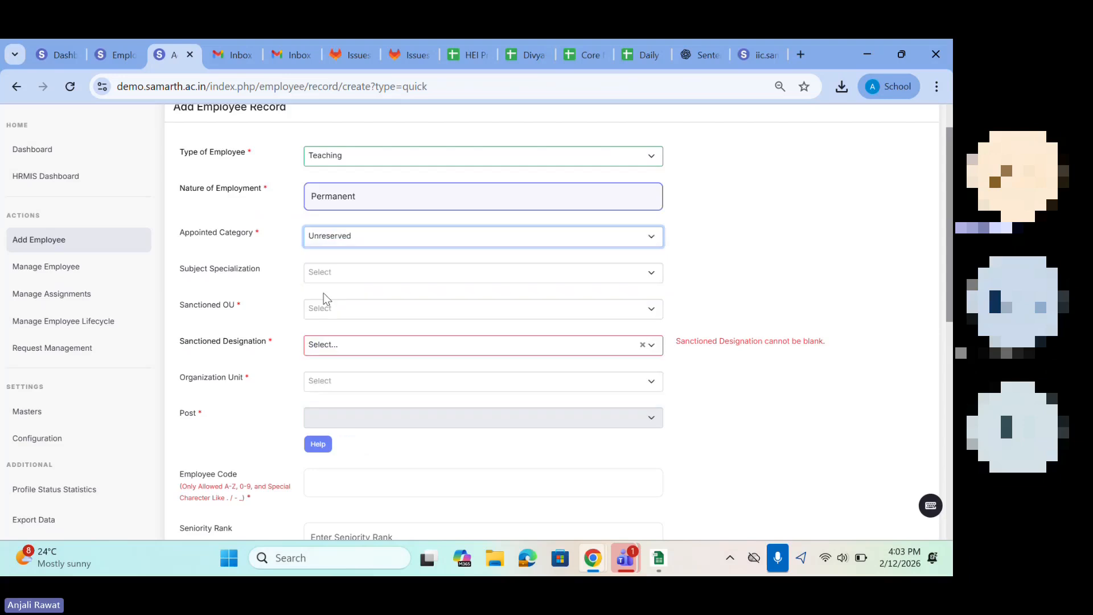
Step: Review the Subject Specialization and Sanctioned OU choices without selecting any of them
left_click(321, 277)
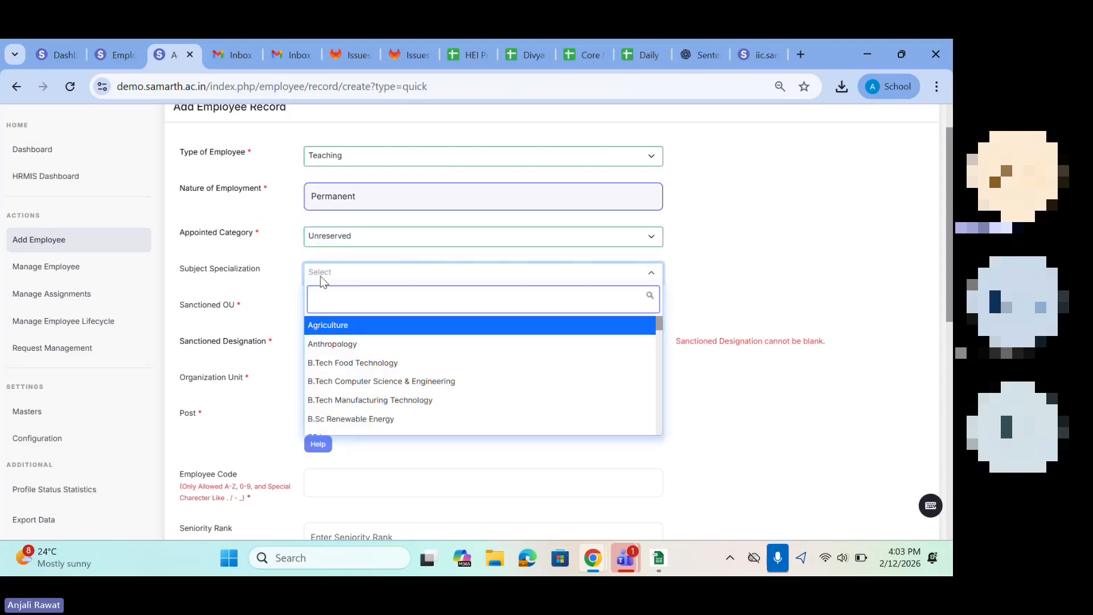
left_click(266, 377)
left_click(331, 307)
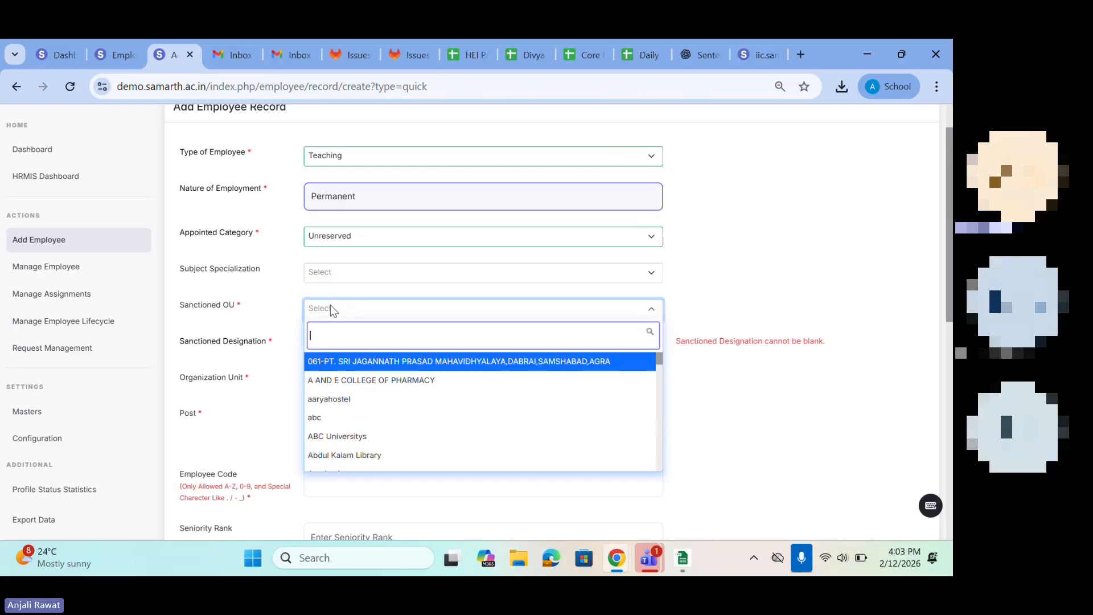
left_click_drag(176, 299, 231, 426)
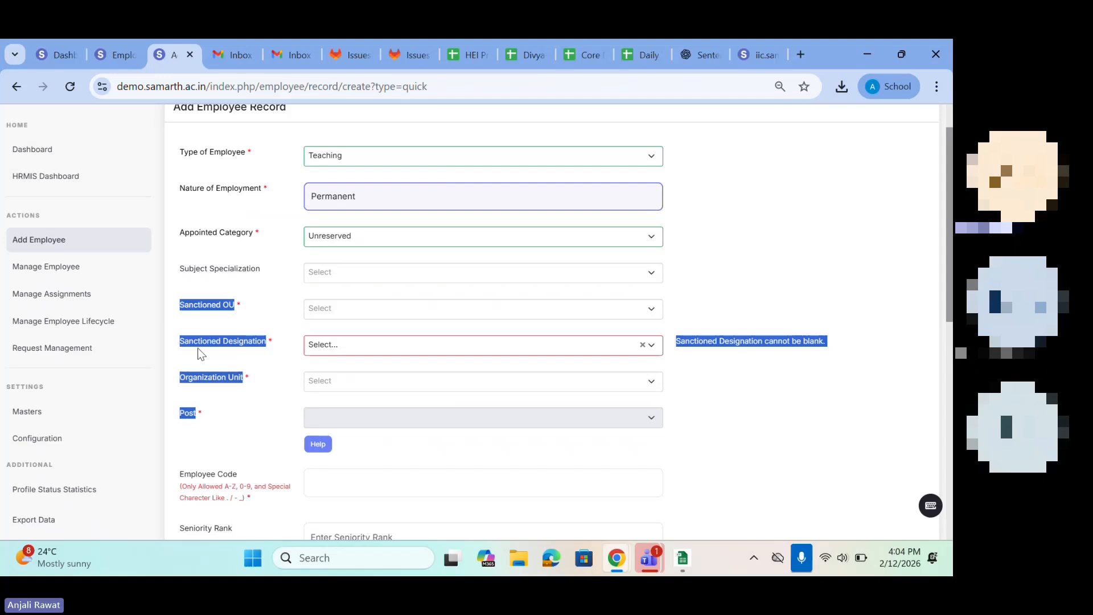
left_click(317, 308)
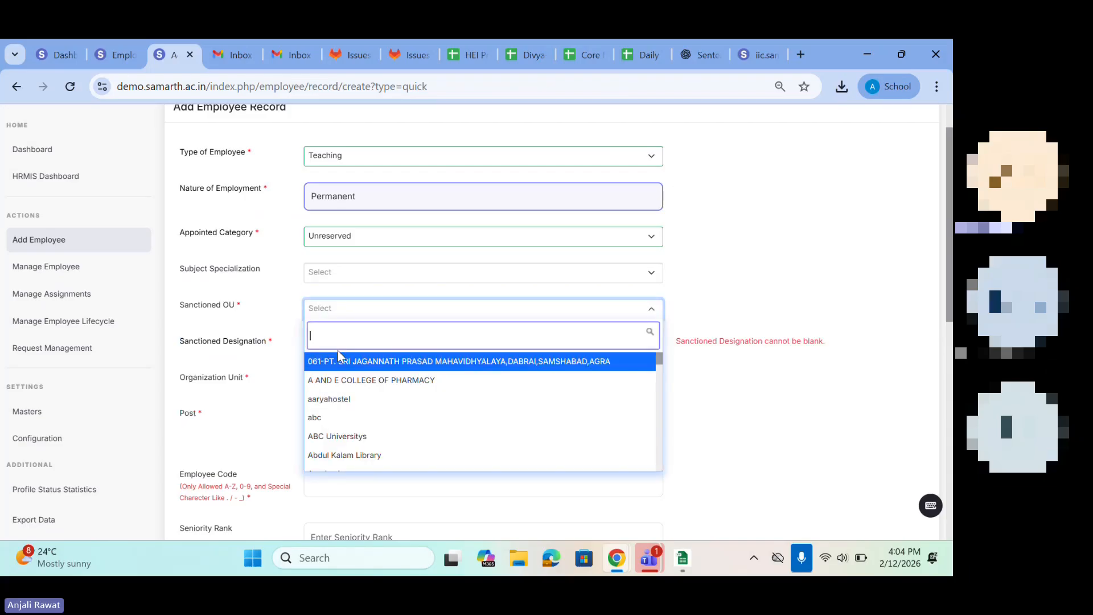
left_click(237, 377)
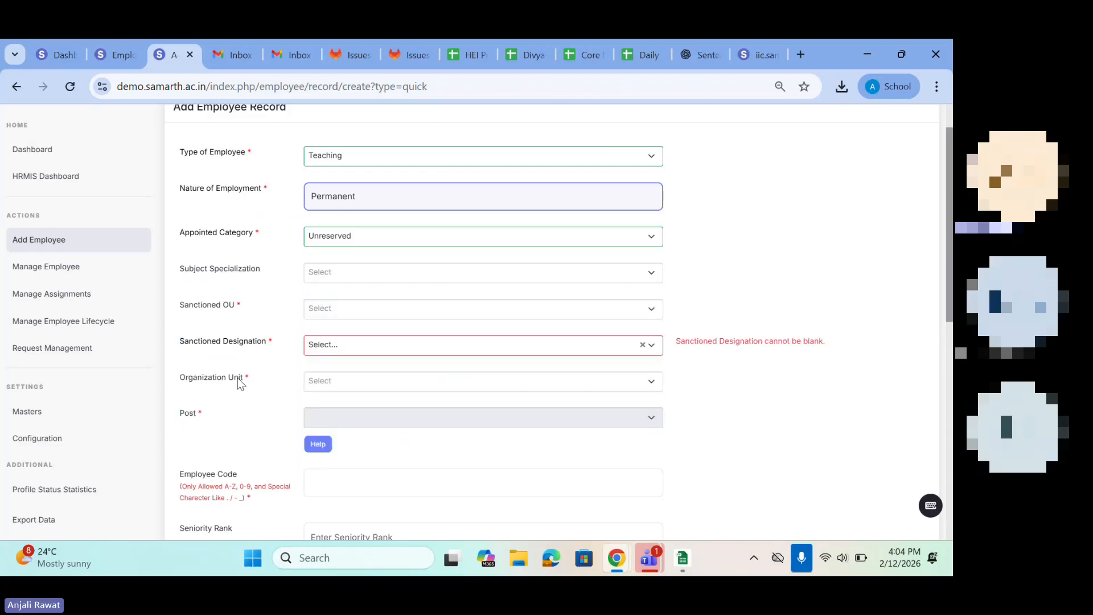
Step: Review the Sanctioned Designation and Organization Unit choices, leaving both fields unselected
left_click(336, 347)
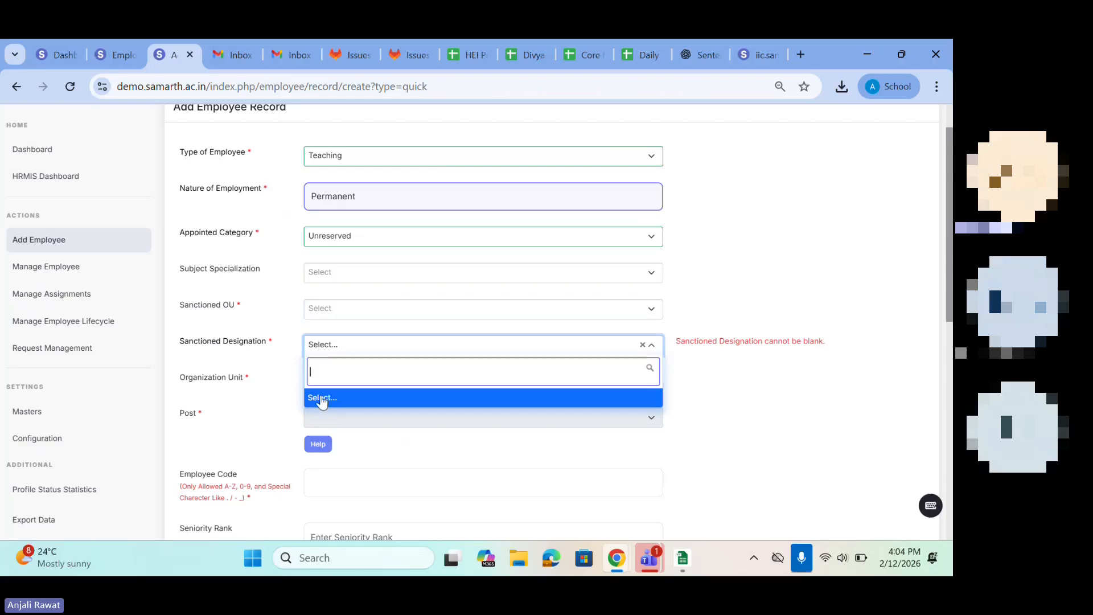
left_click(281, 403)
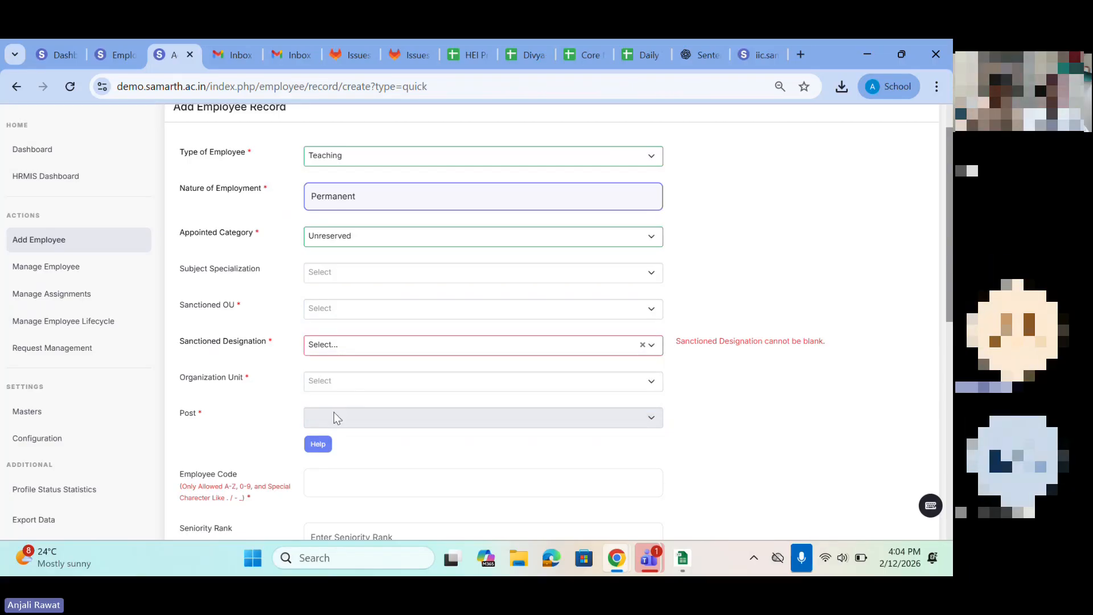
left_click_drag(176, 362, 241, 402)
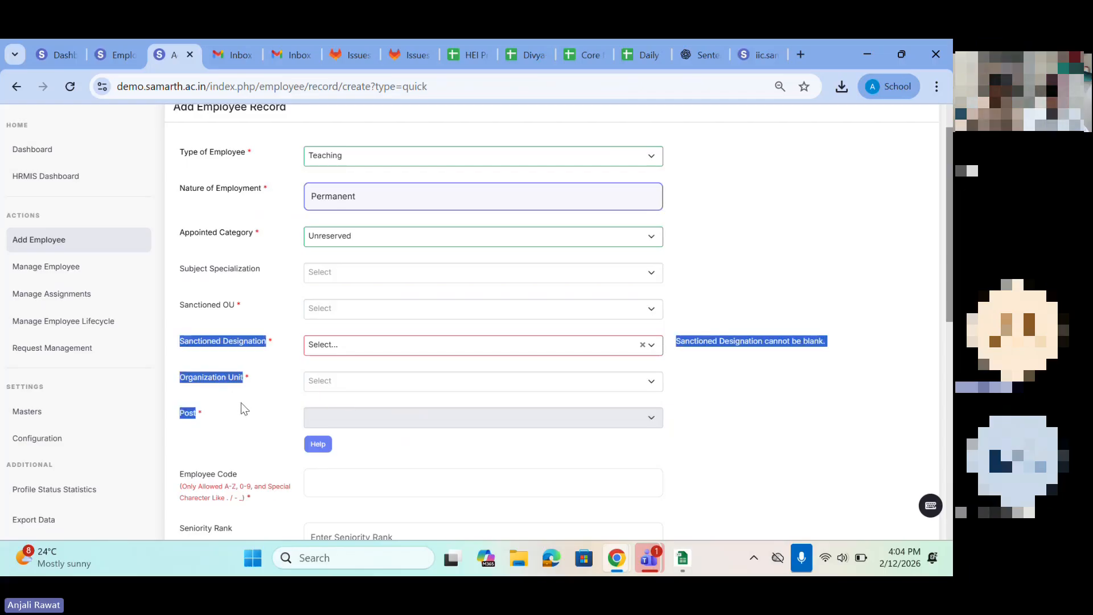
left_click(240, 401)
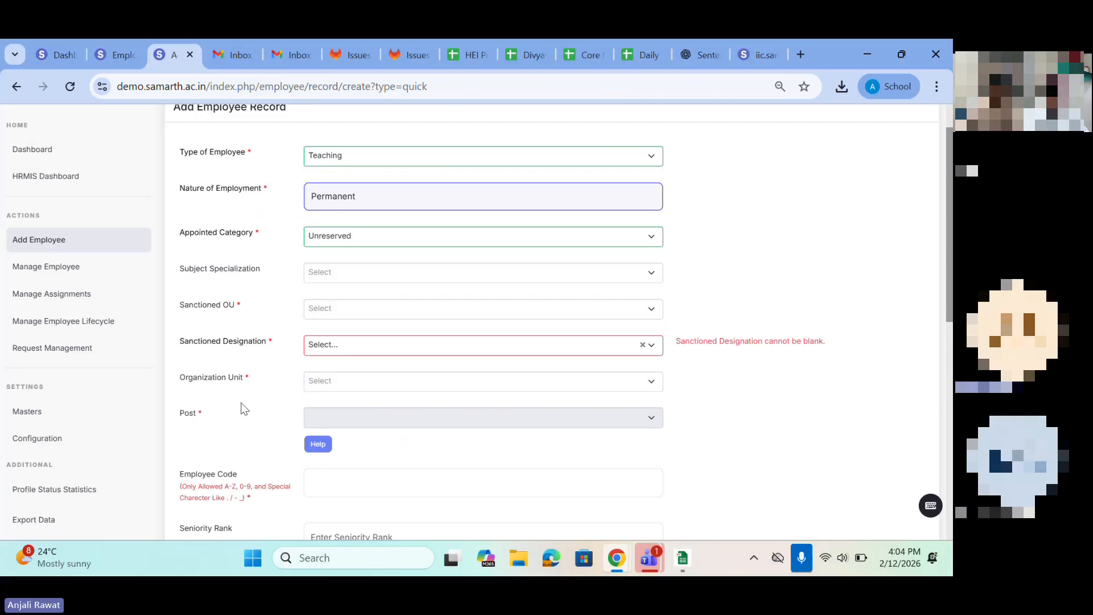
left_click(349, 388)
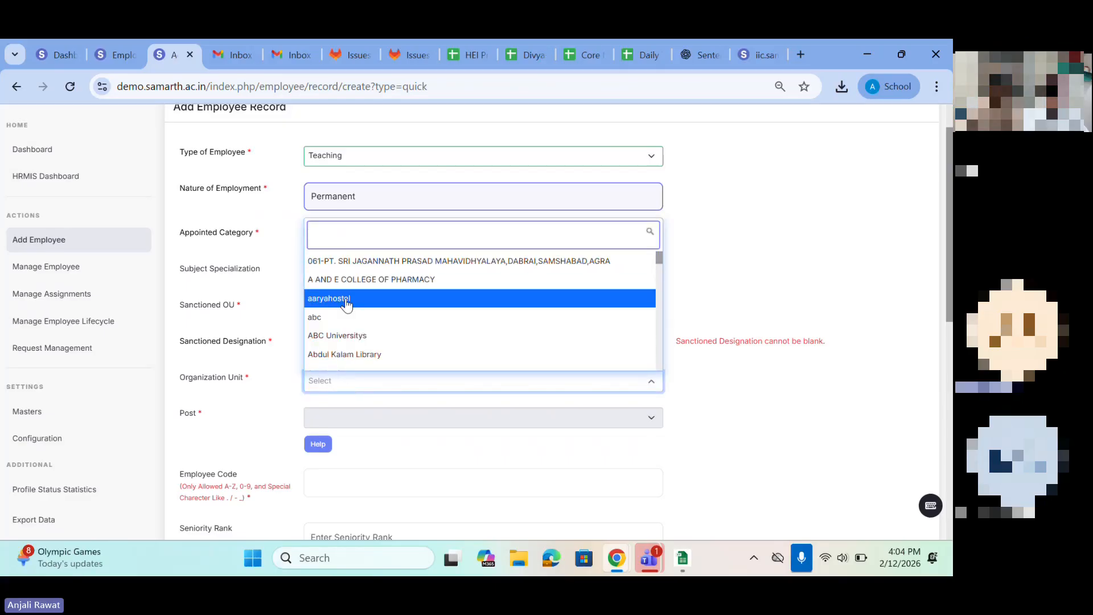
left_click(371, 428)
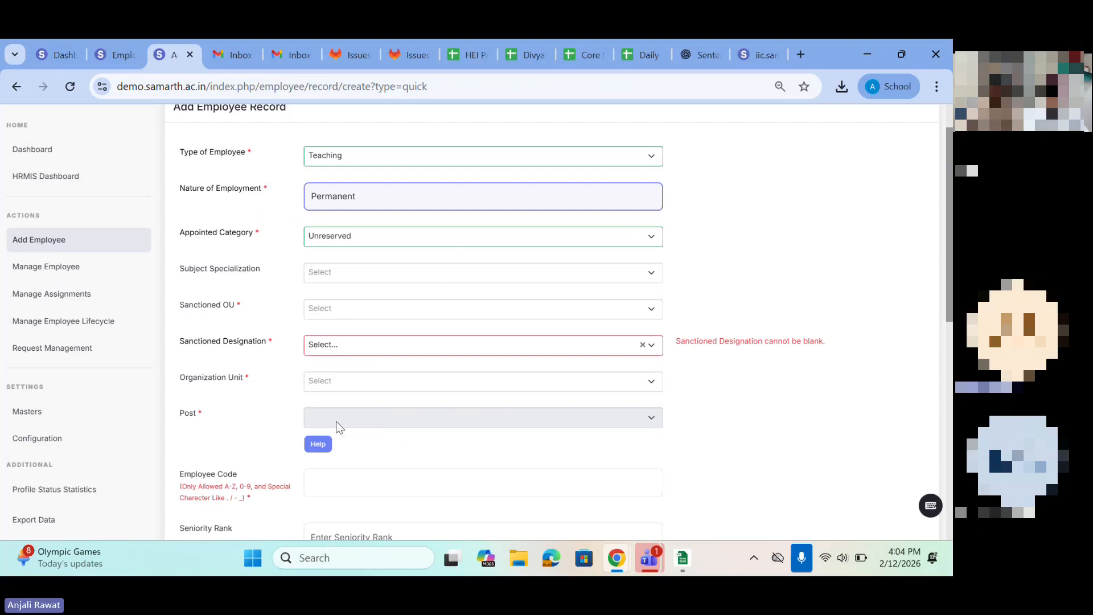
Step: Set the sanctioned OU to the first Department of Chemistry entry and view its sanctioned designation choices
left_click(318, 314)
type("dep")
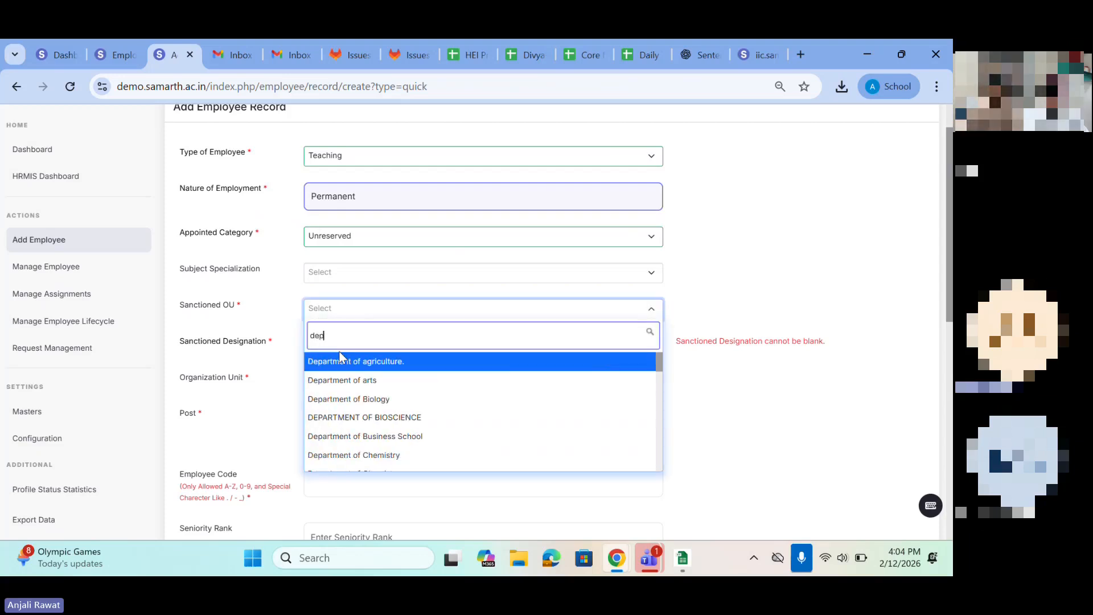
scroll(342, 398, "down", 1)
left_click(342, 400)
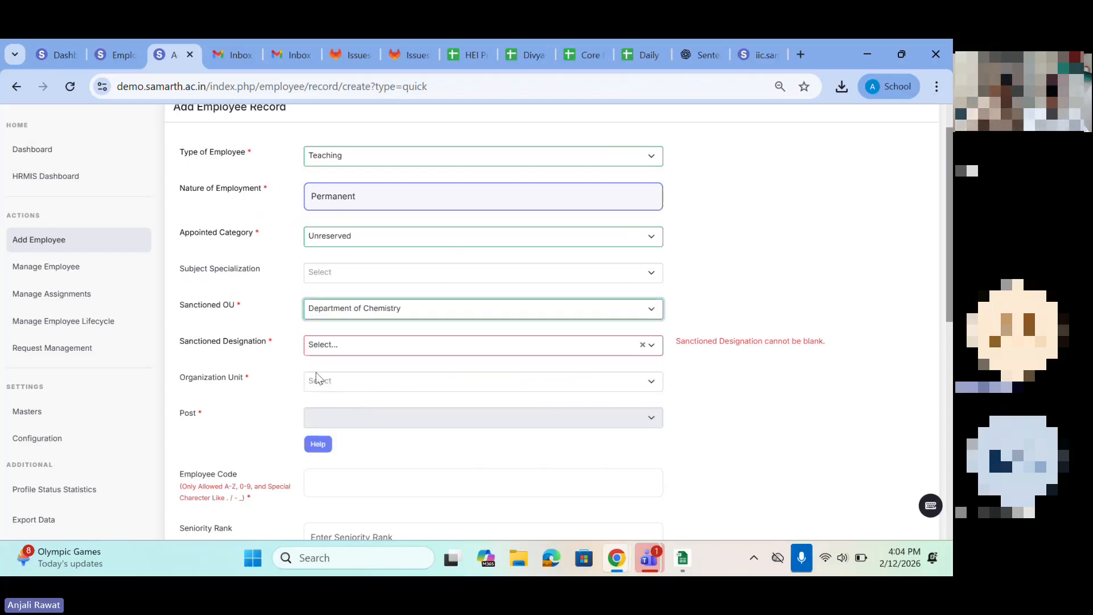
left_click(320, 350)
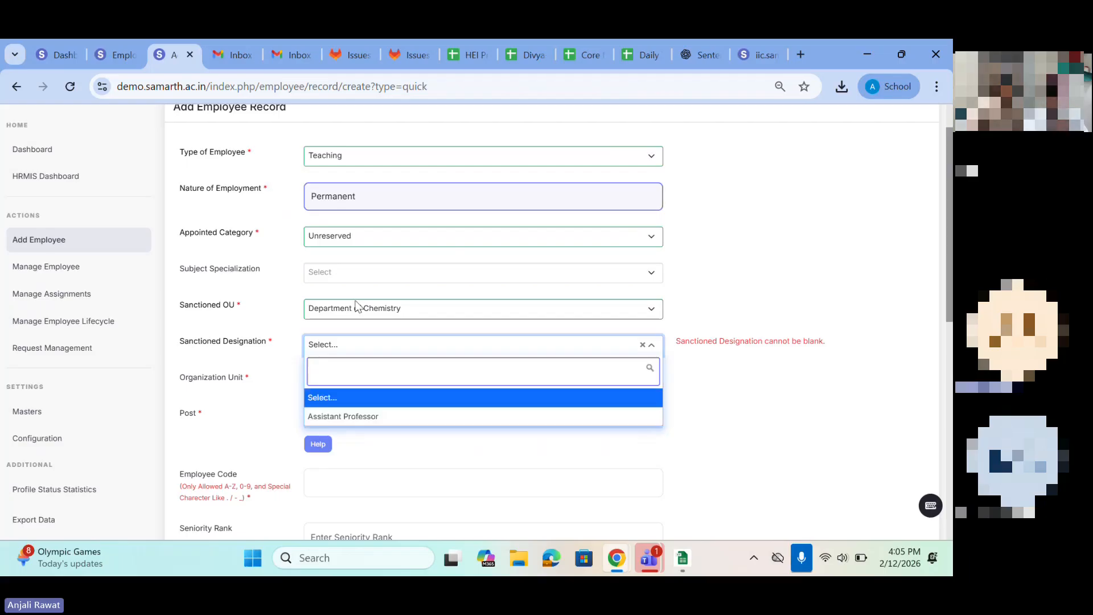
Step: Switch the sanctioned OU to DEPARTMENT OF BIOSCIENCE, check its designation choices, and restore Department of Chemistry
left_click(359, 308)
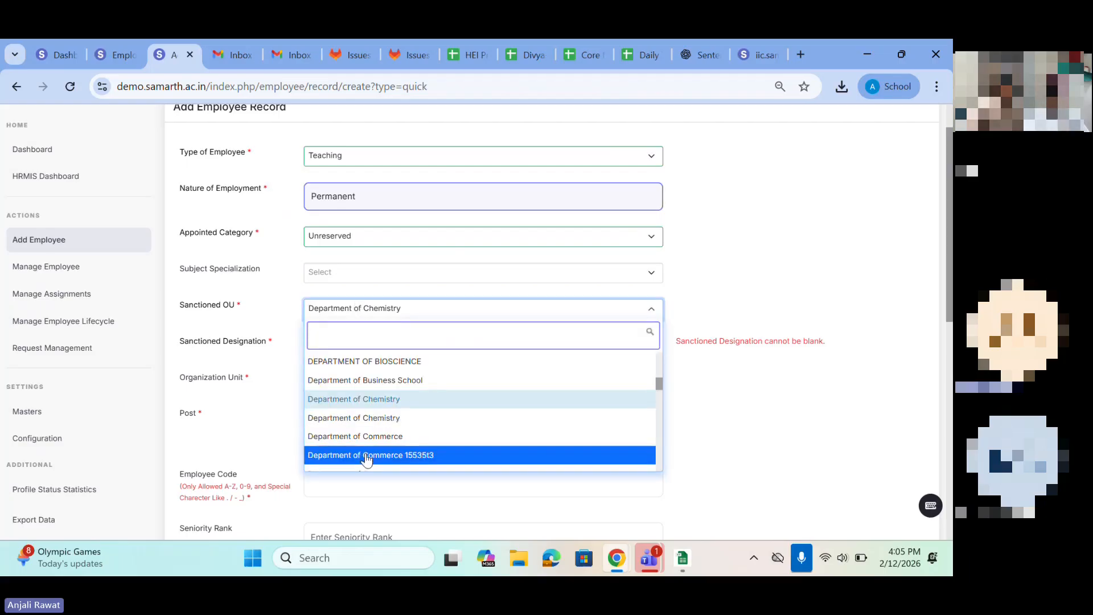
left_click(351, 363)
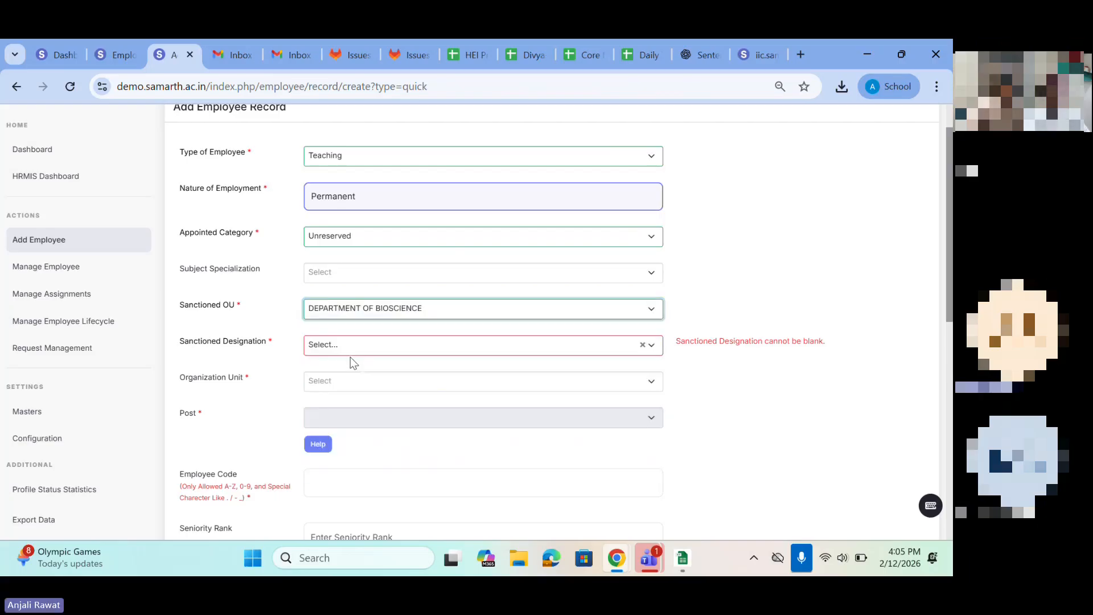
left_click(327, 339)
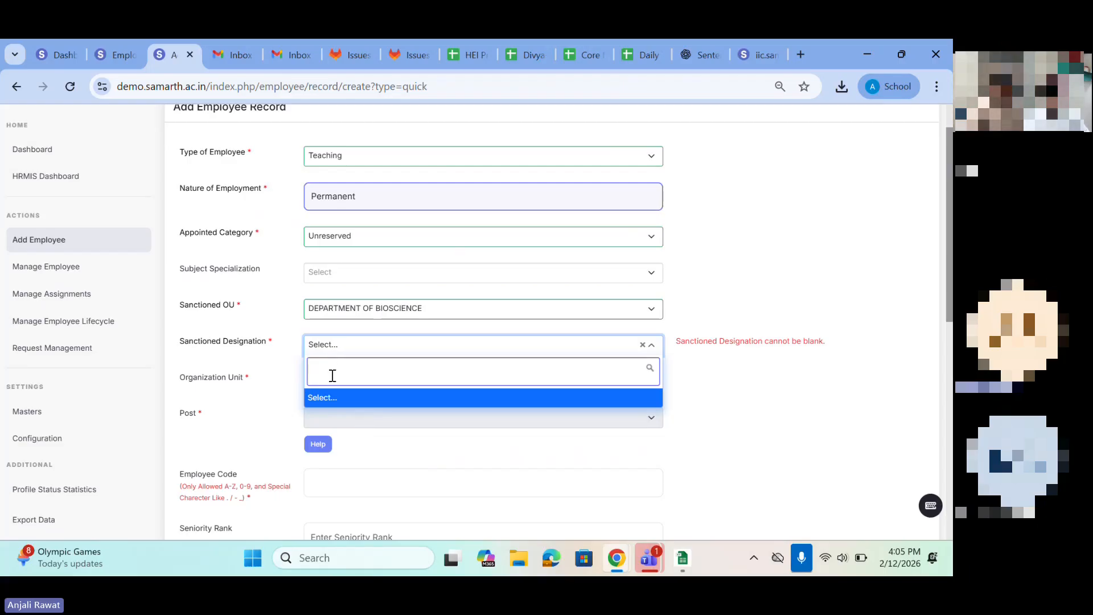
left_click(333, 317)
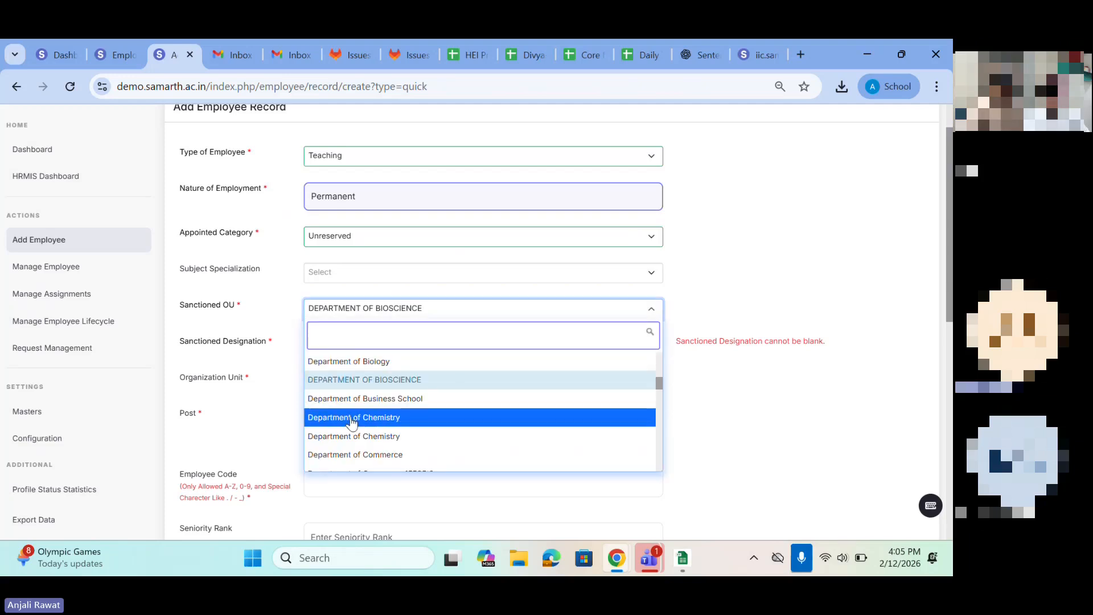
left_click(350, 417)
Step: Set the sanctioned designation to Assistant Professor and the organization unit to Department of Commerce
left_click(339, 344)
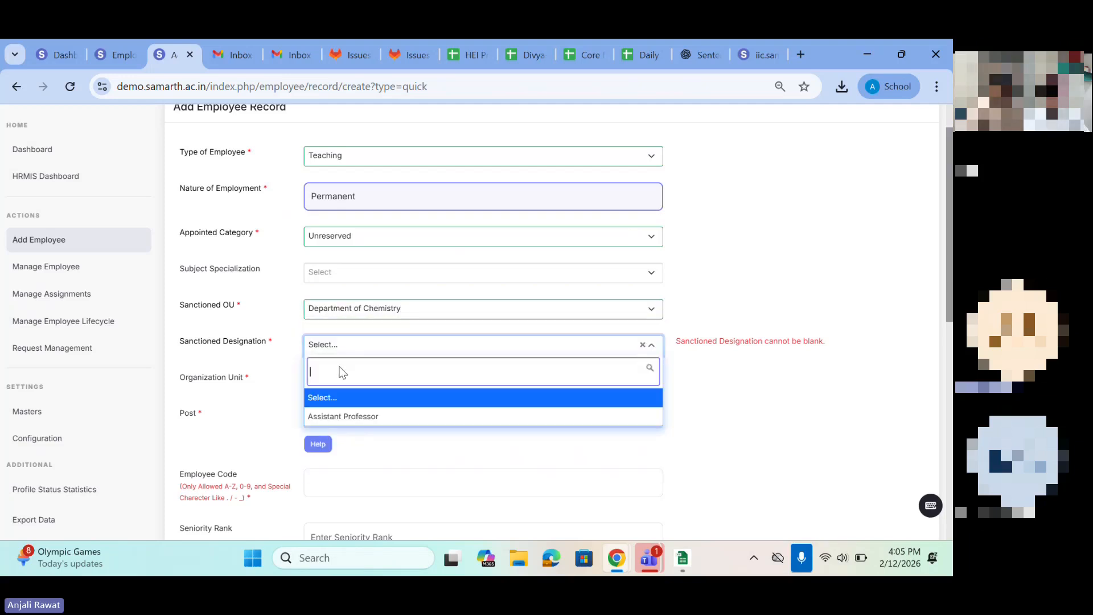
left_click(335, 416)
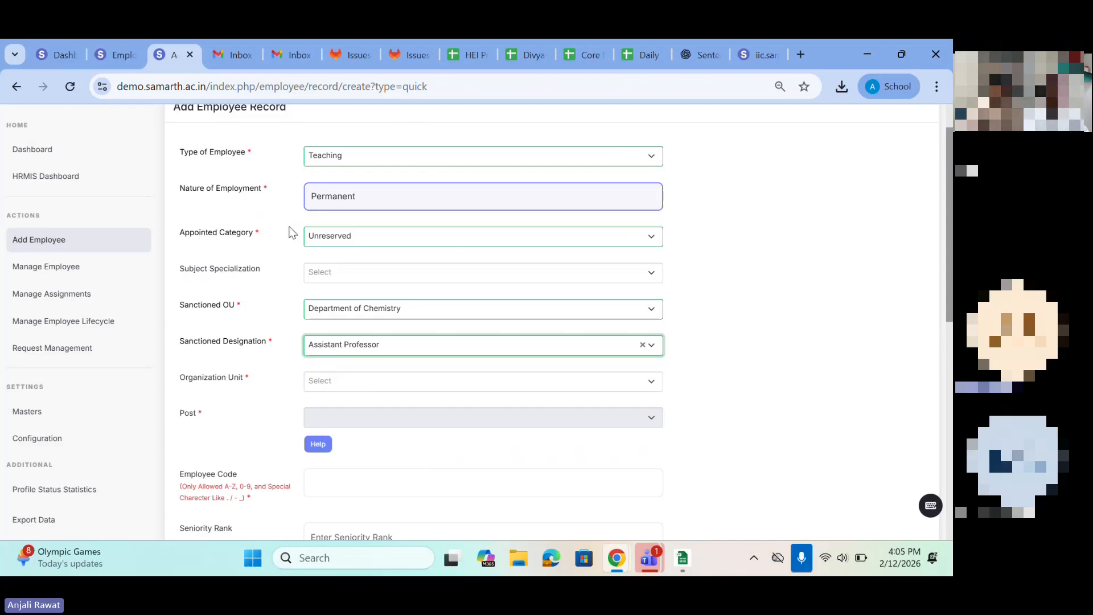
scroll(326, 343, "down", 1)
left_click(319, 299)
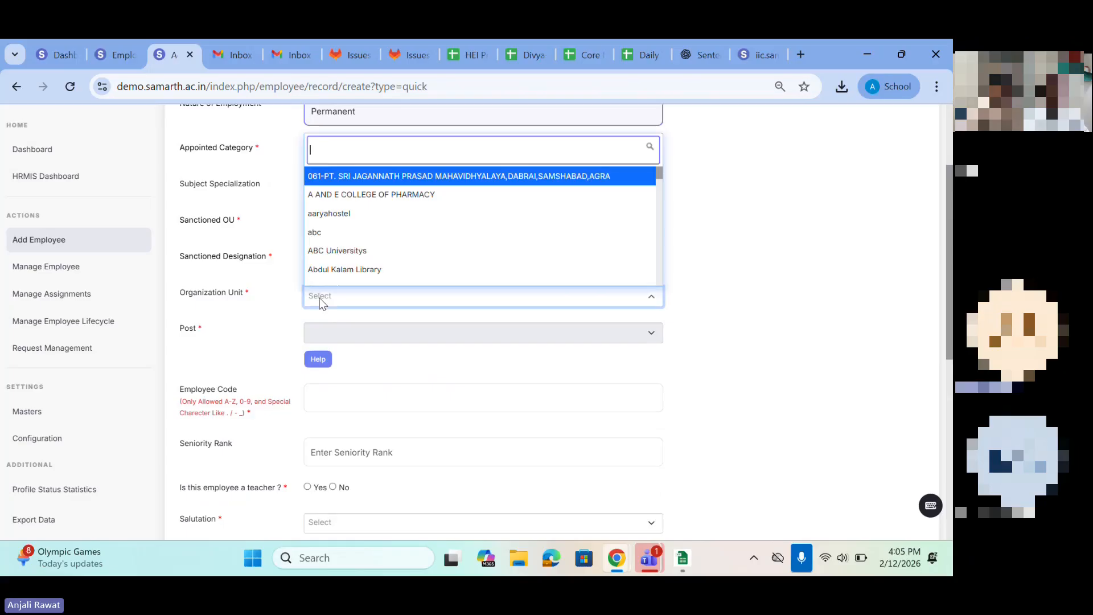
scroll(351, 249, "down", 6)
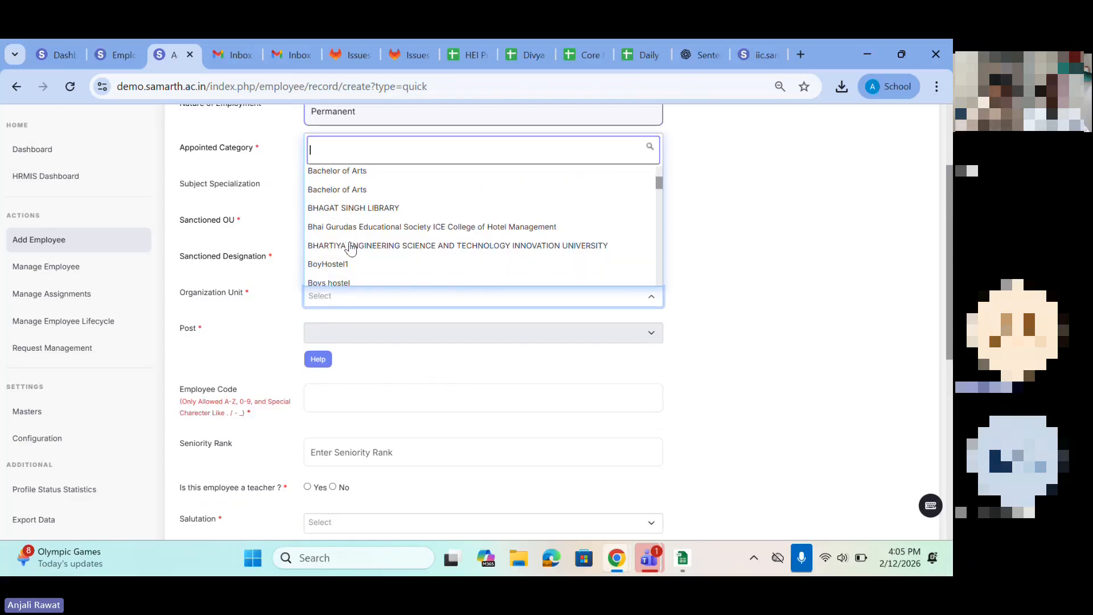
scroll(351, 249, "down", 5)
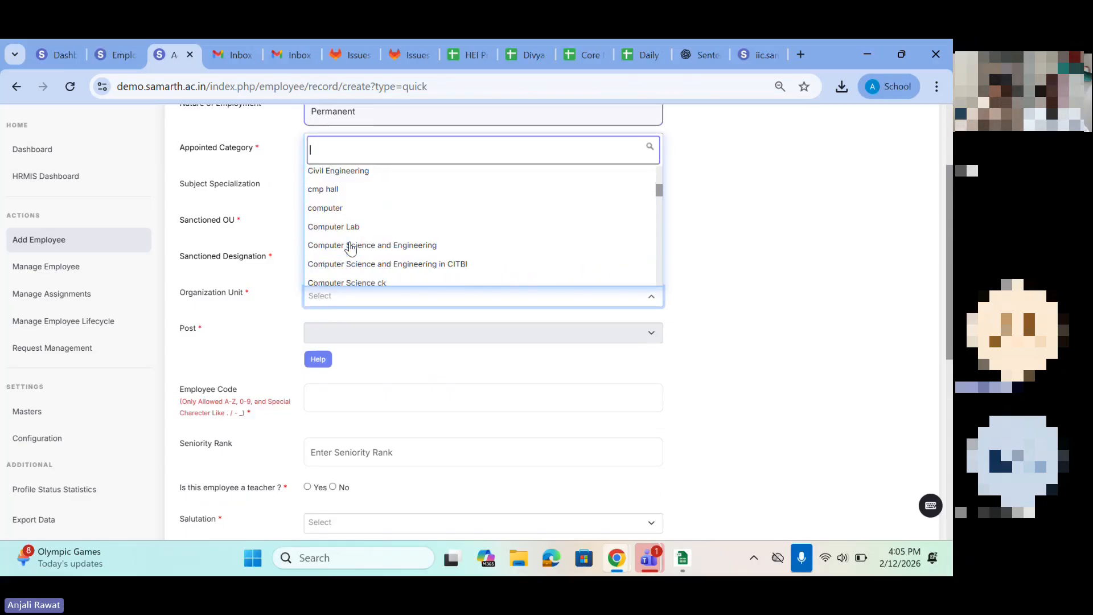
scroll(351, 249, "down", 6)
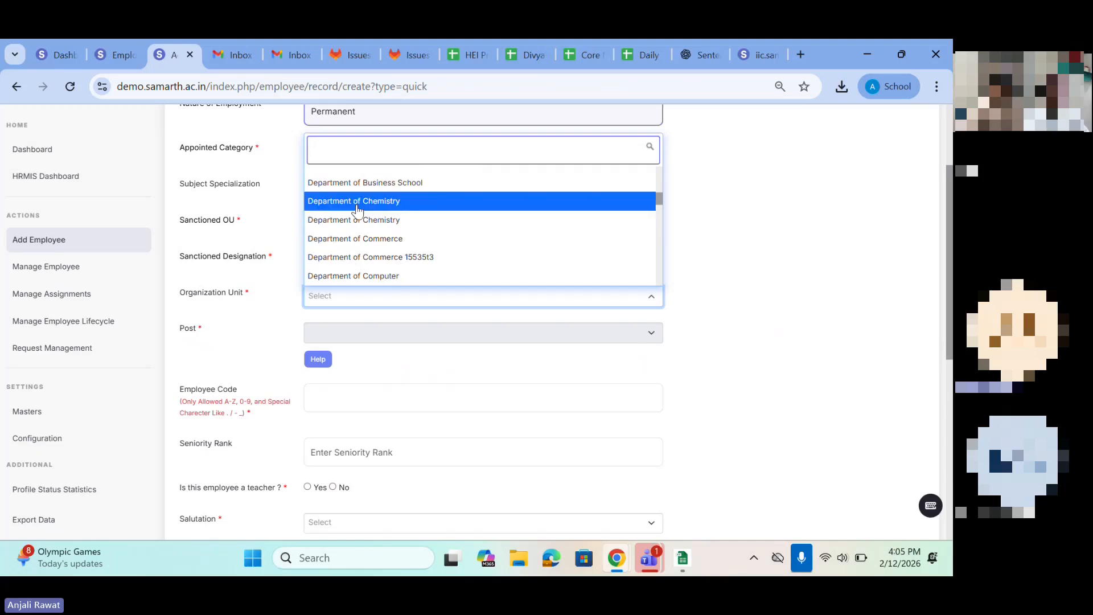
left_click(356, 239)
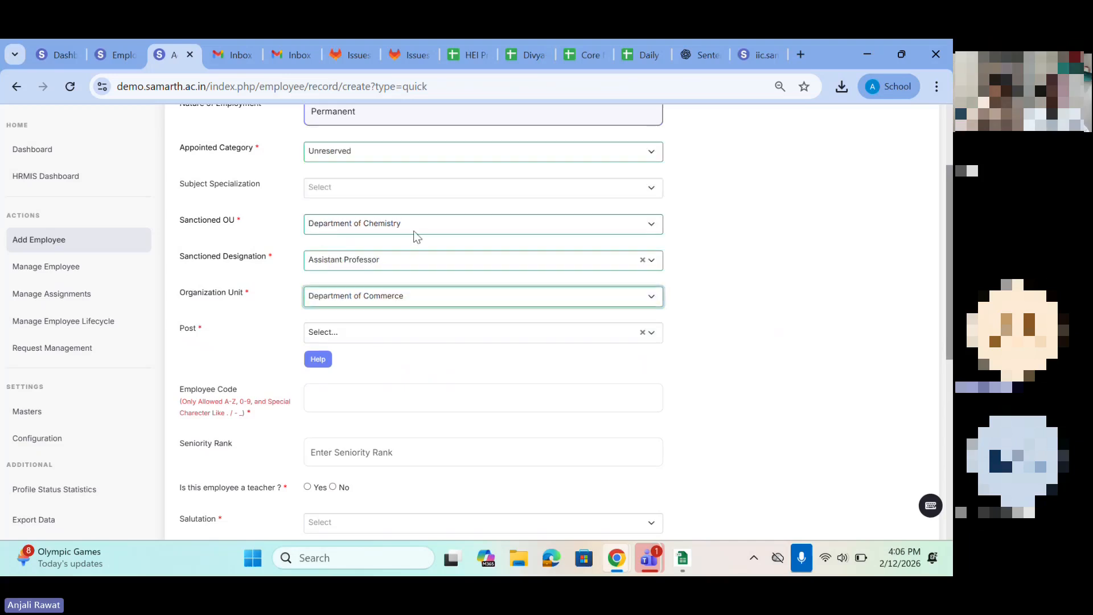
Step: Set the post to Associate Professor and enter the employee code
left_click(334, 332)
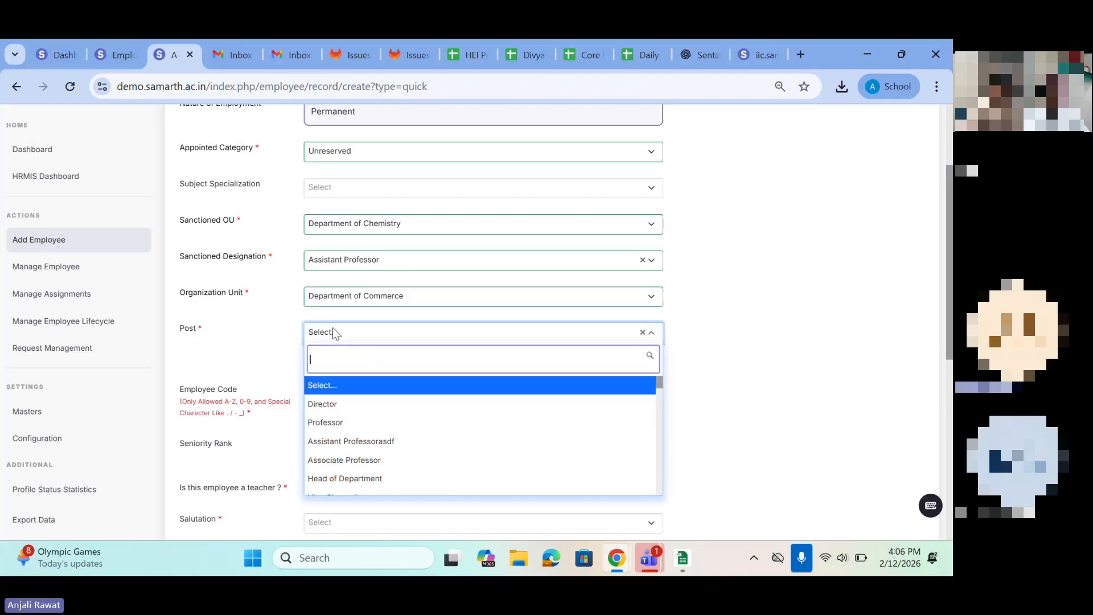
left_click(344, 460)
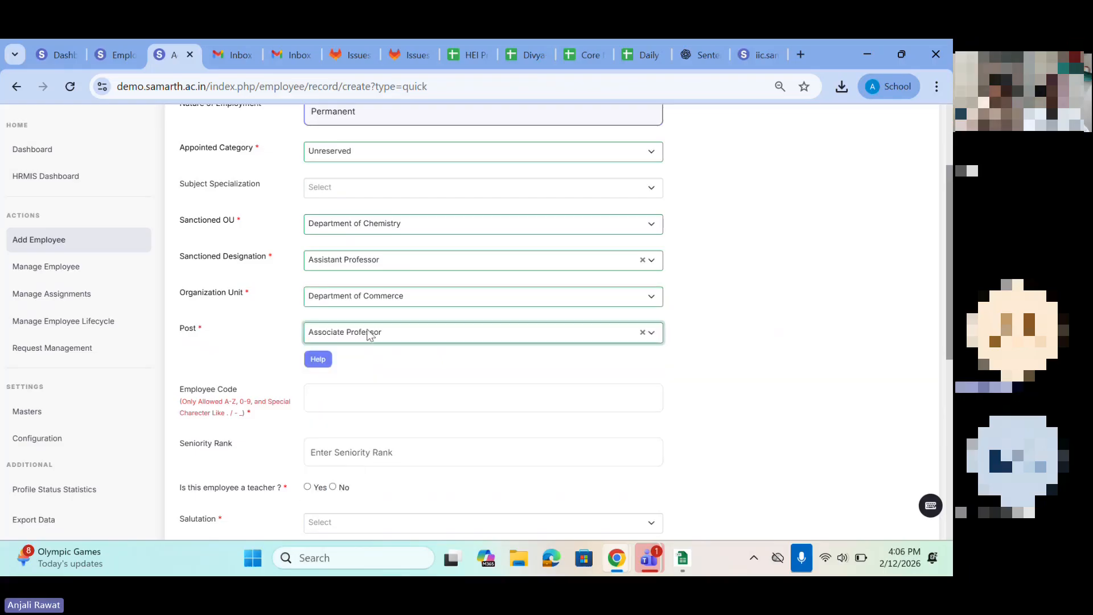
scroll(370, 335, "down", 3)
left_click(327, 216)
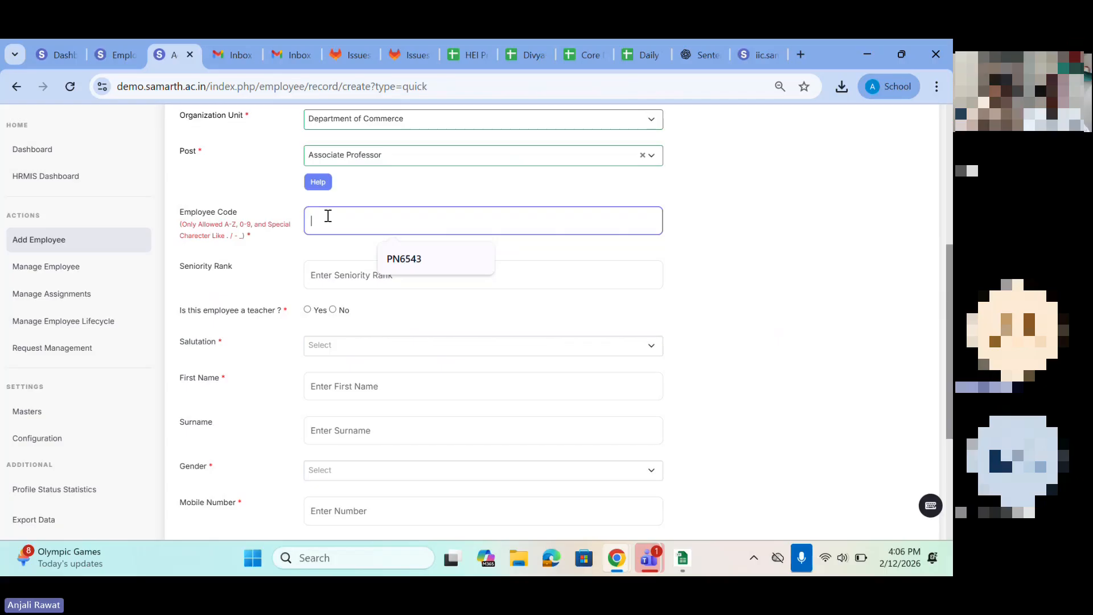
type("PT9972")
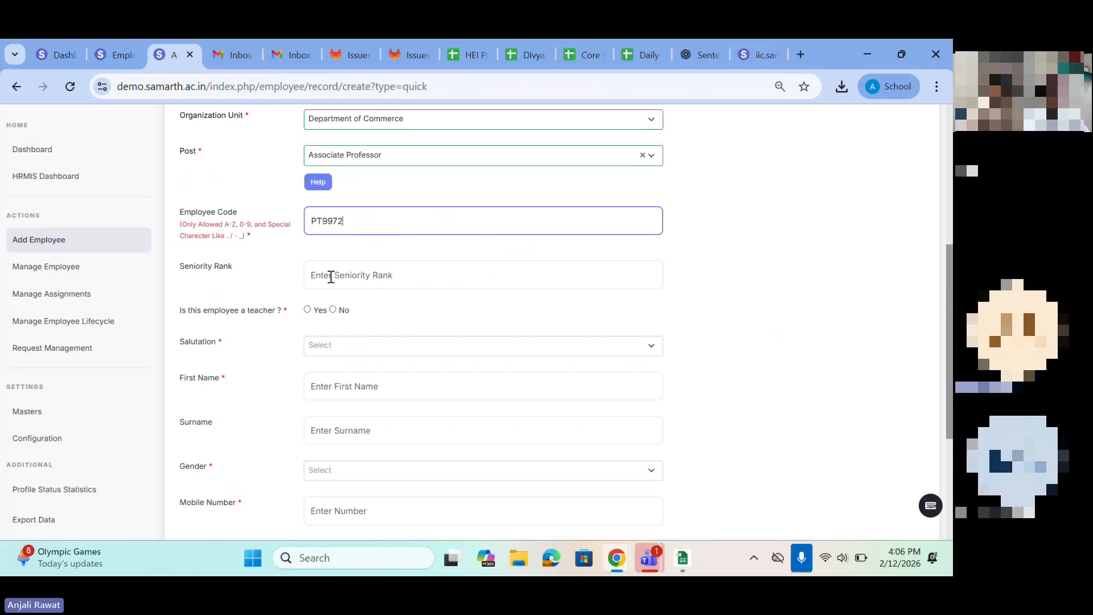
Step: Mark the employee as a teacher and set the salutation to Mr
left_click(308, 311)
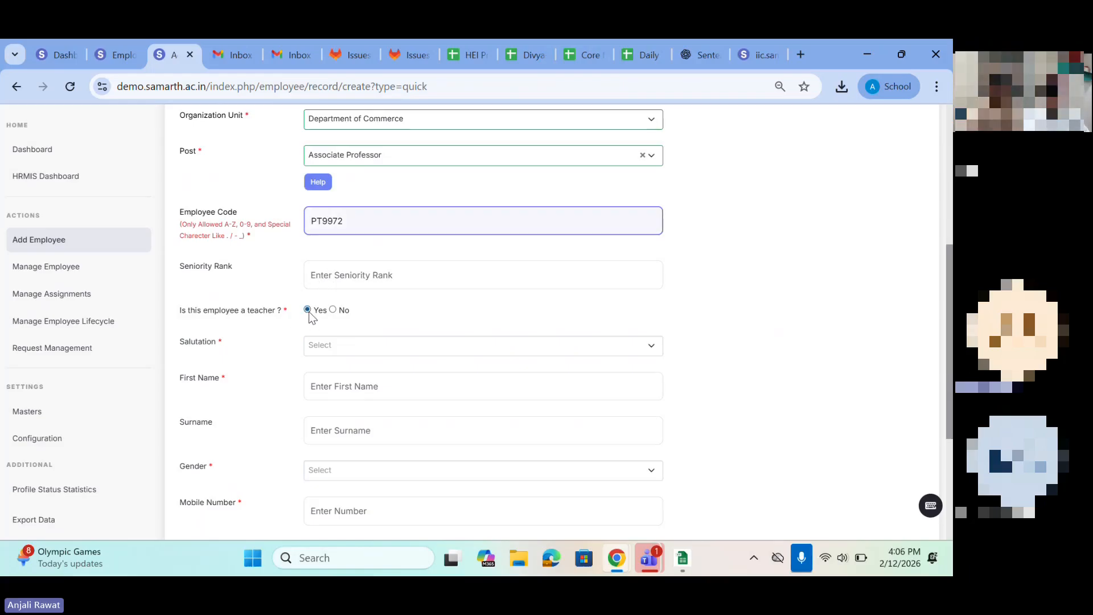
scroll(308, 312, "up", 1)
scroll(309, 312, "up", 2)
scroll(308, 312, "down", 3)
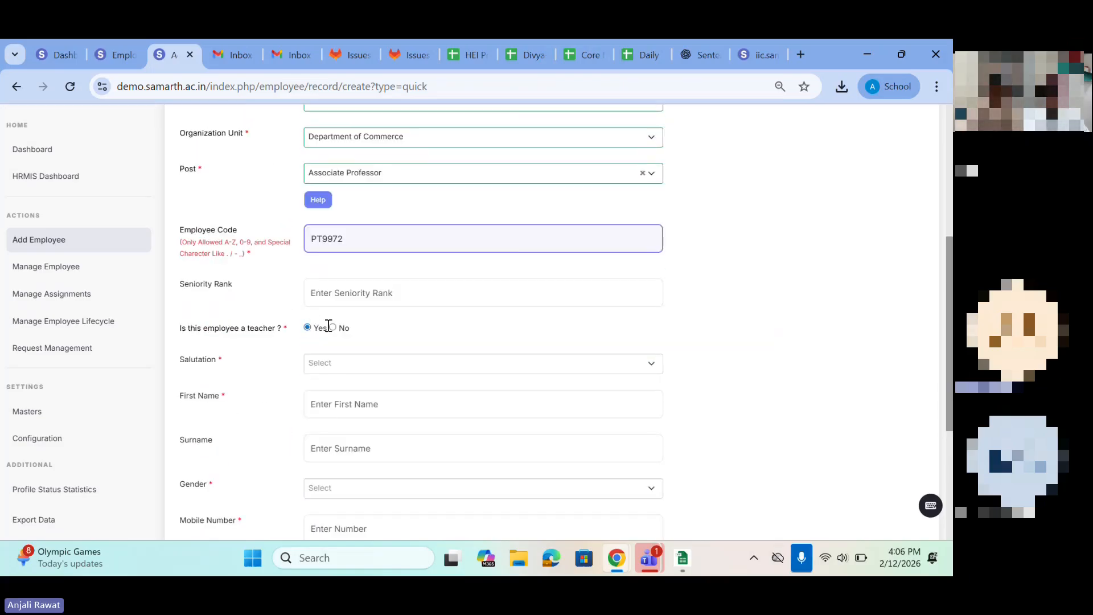
left_click(329, 363)
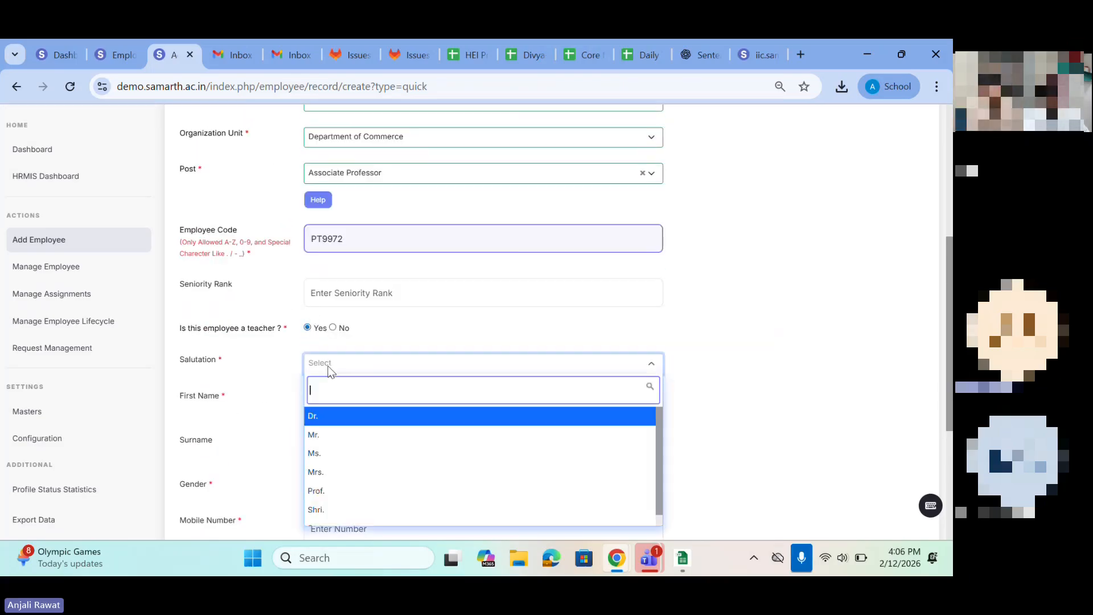
left_click(321, 433)
scroll(320, 429, "down", 2)
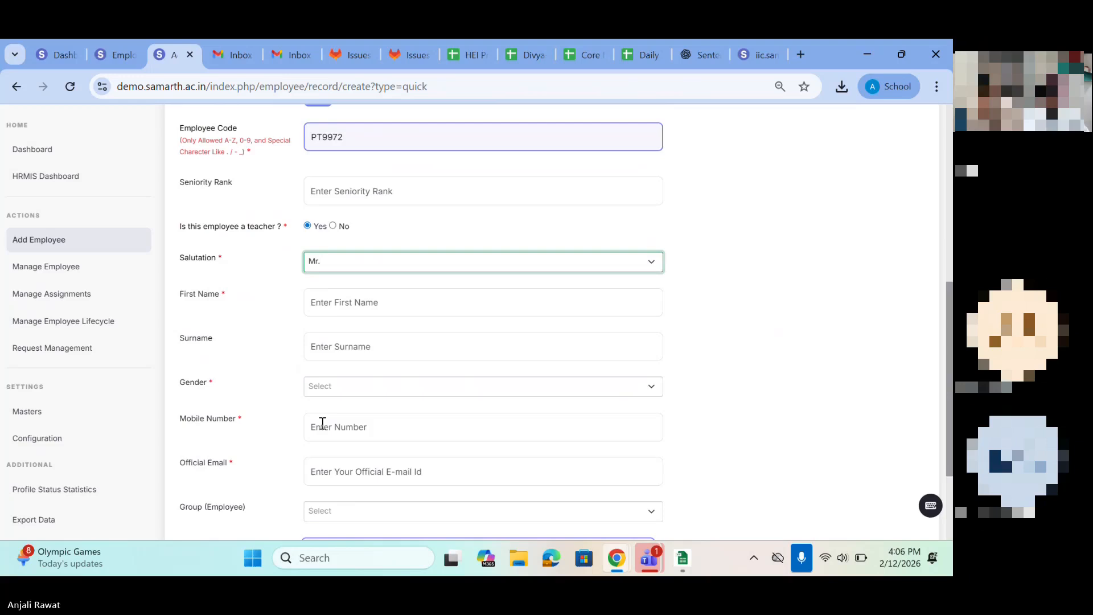
Step: Enter the employee's first name and surname and choose a gender
left_click(333, 304)
left_click(408, 345)
left_click(369, 346)
type("K")
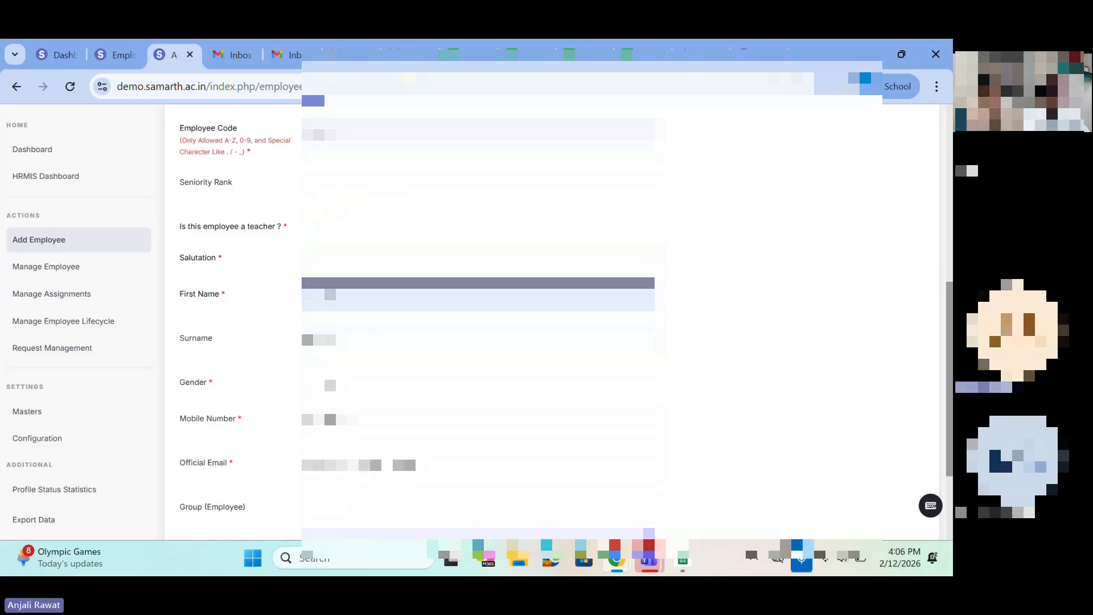
left_click(331, 384)
left_click(330, 437)
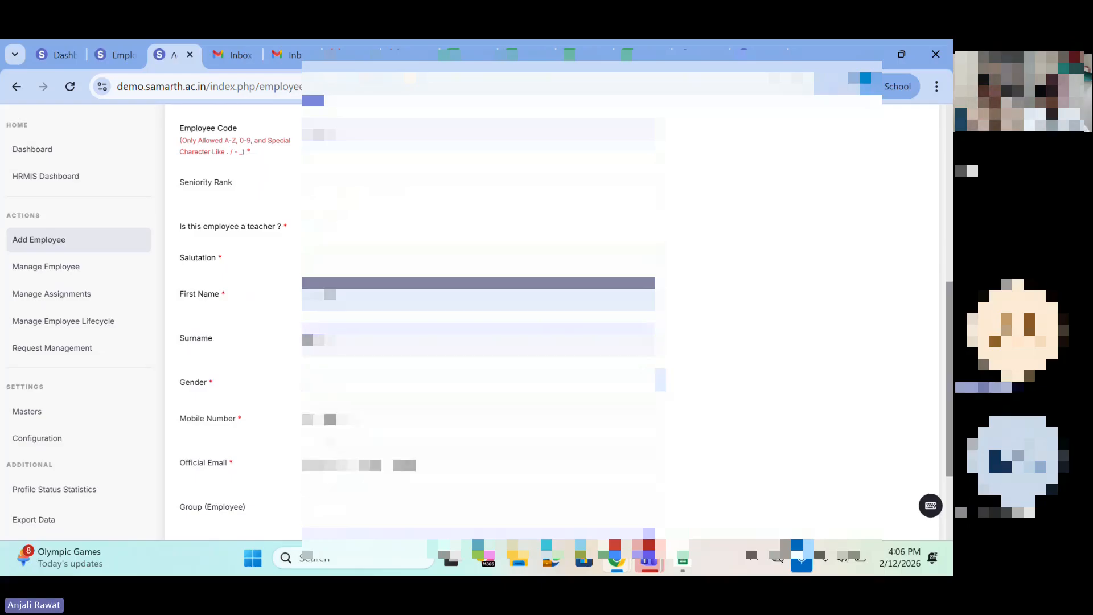
Step: Fill in the employee's mobile number and official email, and save the new employee record
scroll(330, 422, "down", 2)
left_click(320, 330)
left_click(399, 373)
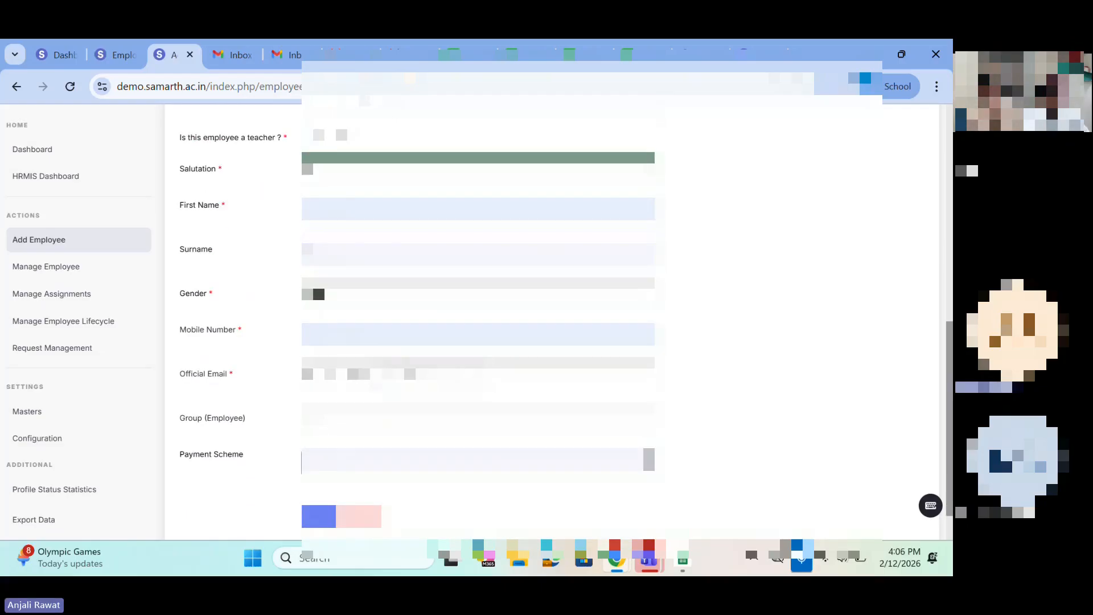
left_click(399, 376)
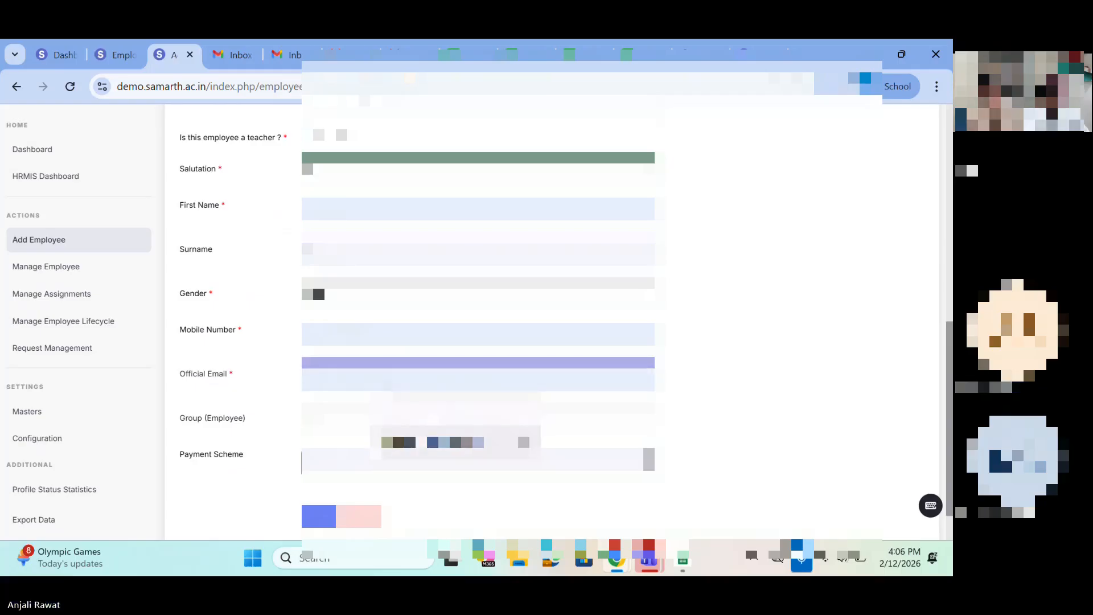
left_click(421, 441)
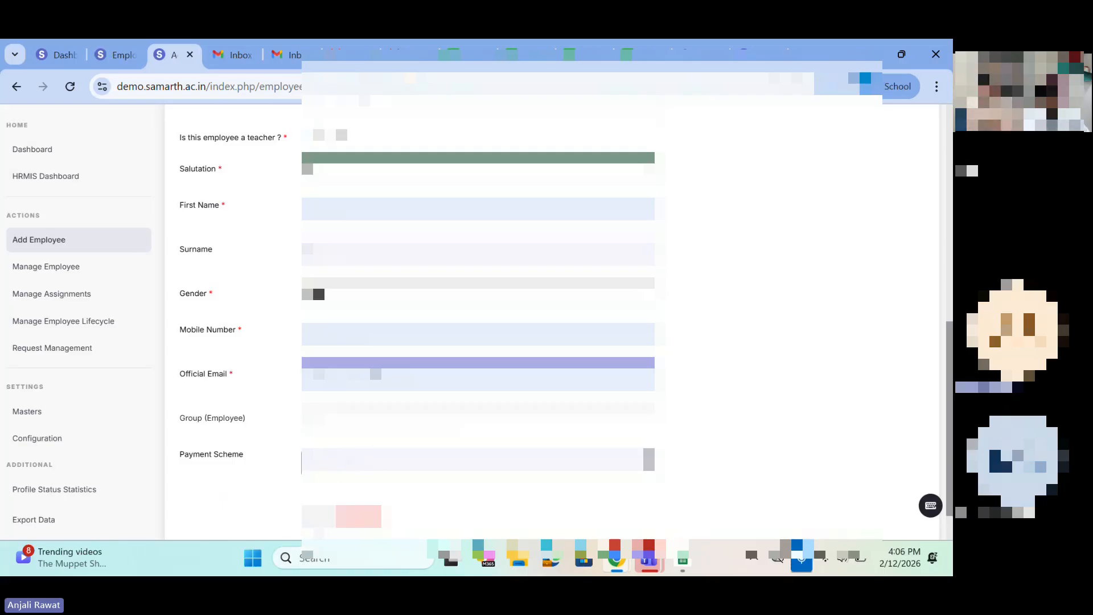
left_click(319, 516)
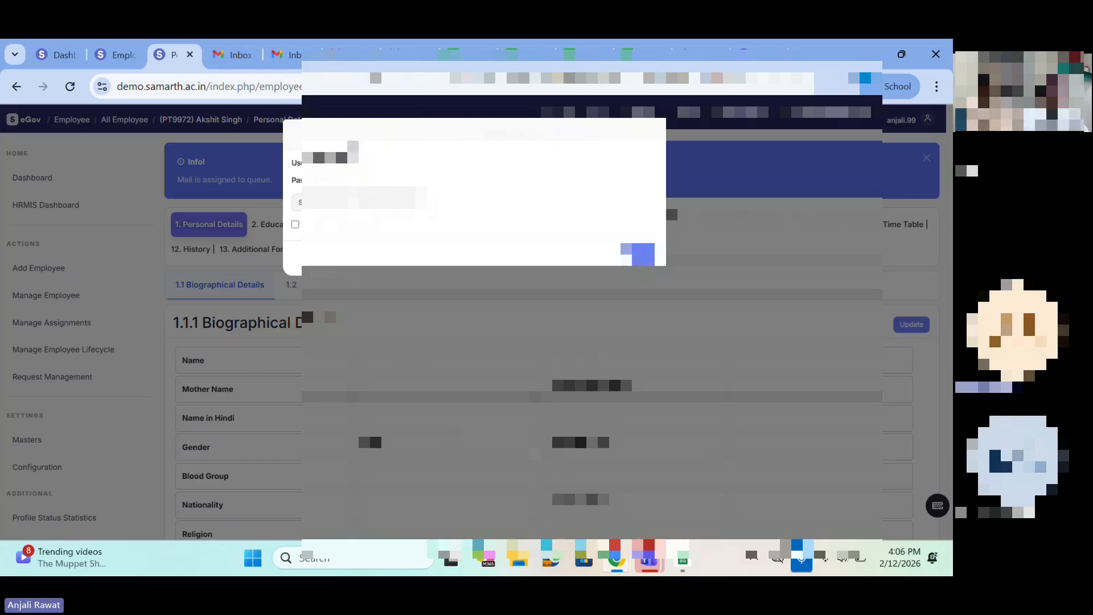
Step: Acknowledge the new employee's login credentials notice, close it, and check the mail notification on the profile
left_click_drag(349, 137, 601, 142)
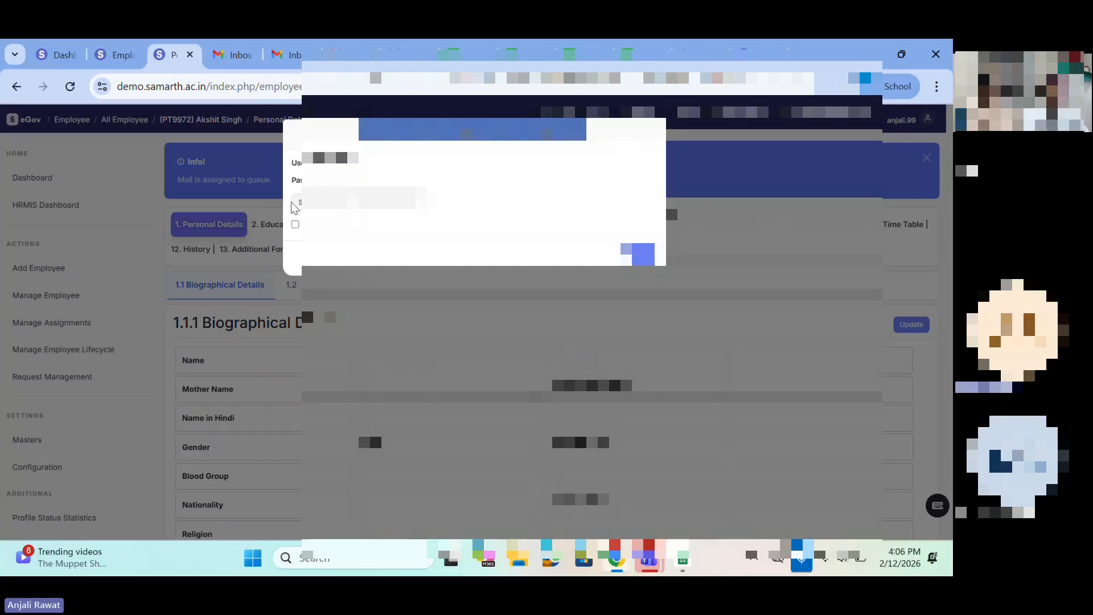
left_click(295, 225)
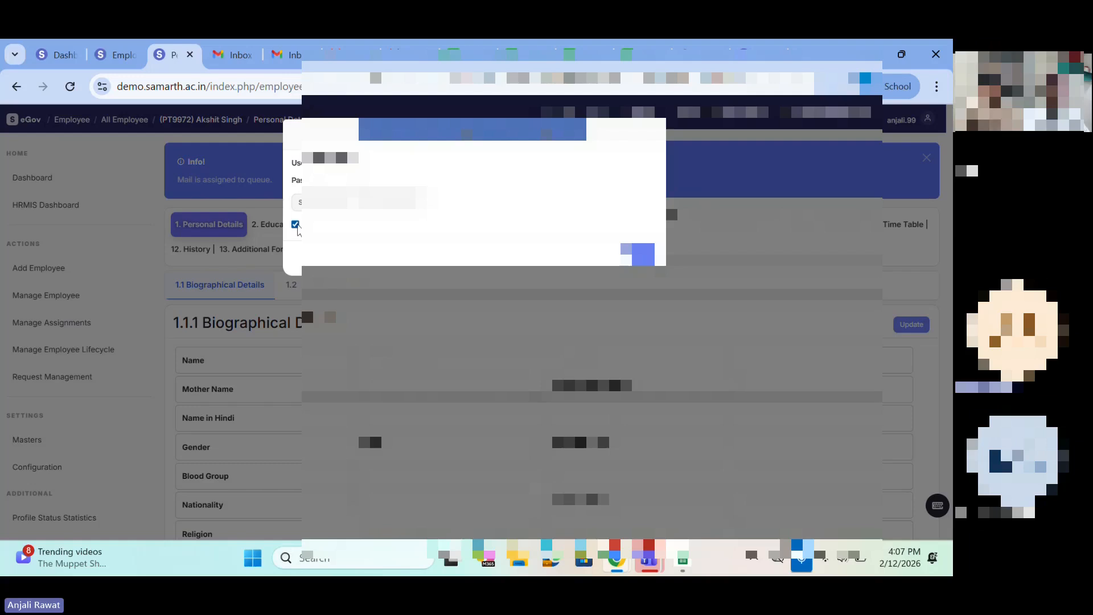
left_click(641, 255)
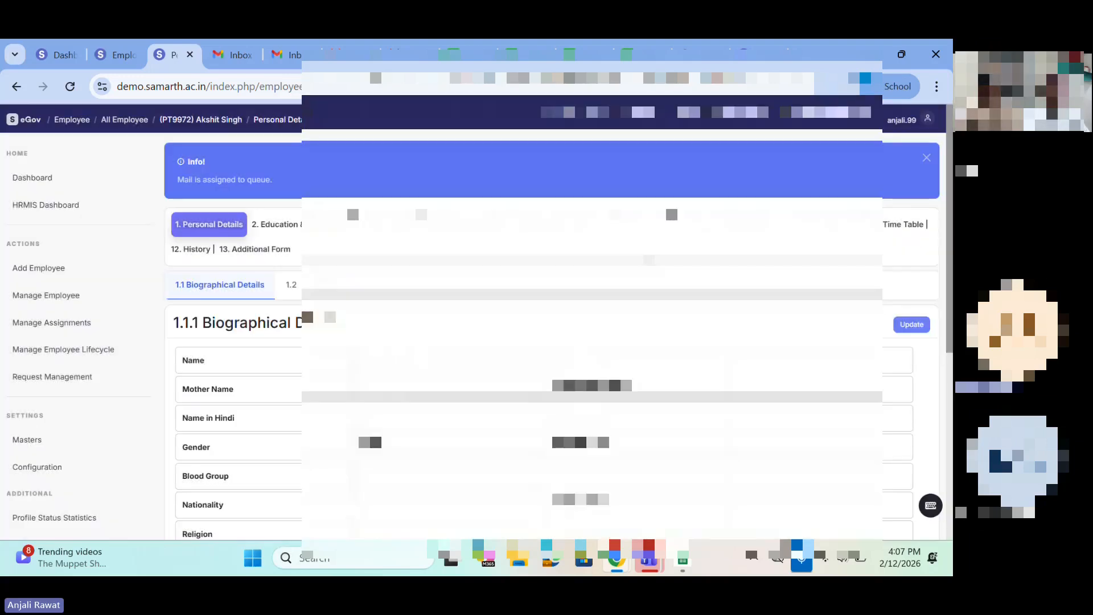
triple_click(301, 176)
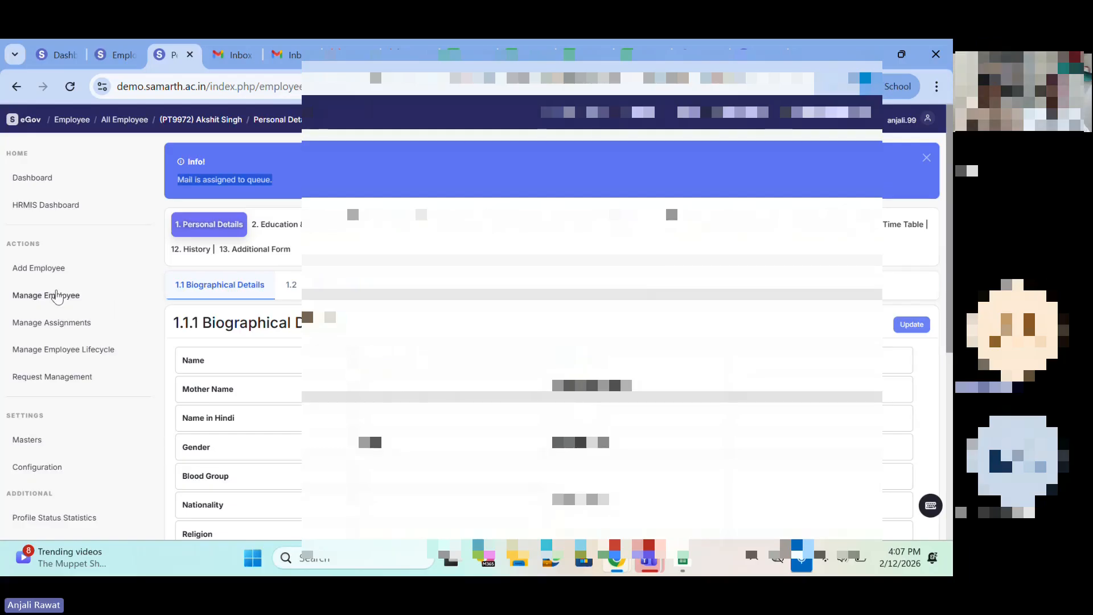
Step: Open the detailed form for adding a single employee, accepting the important notice
left_click(47, 274)
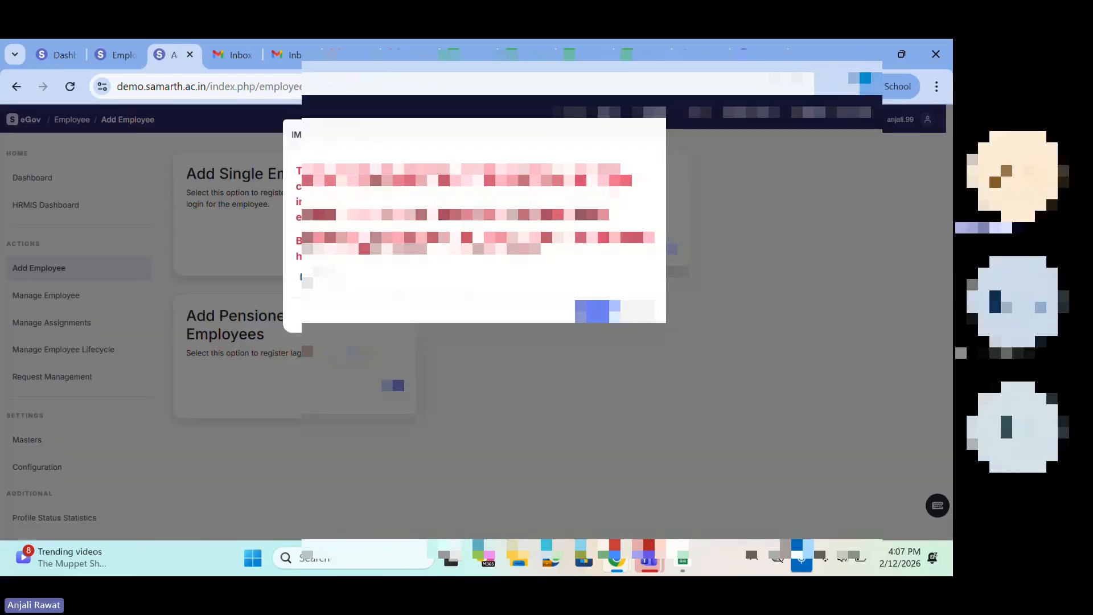
left_click(596, 314)
scroll(596, 314, "down", 2)
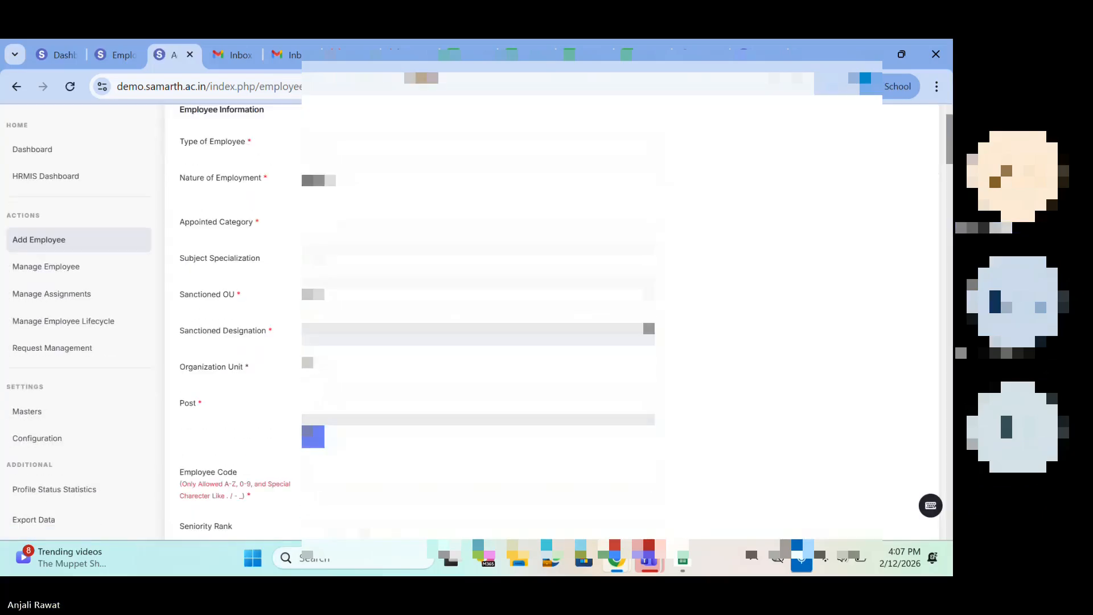
Step: Review the Employee Information and Employee Personal Information fields of the detailed form, through to Passport Validity
left_click_drag(179, 142, 286, 378)
scroll(282, 386, "down", 1)
scroll(283, 385, "down", 6)
left_click_drag(178, 337, 301, 339)
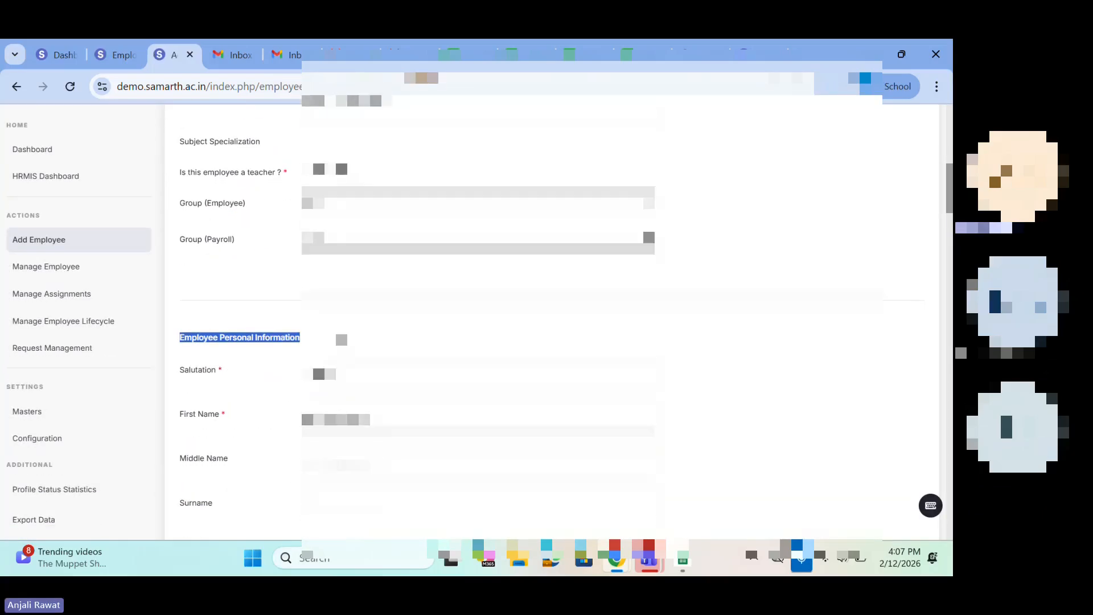
scroll(343, 343, "down", 4)
left_click_drag(205, 270, 285, 407)
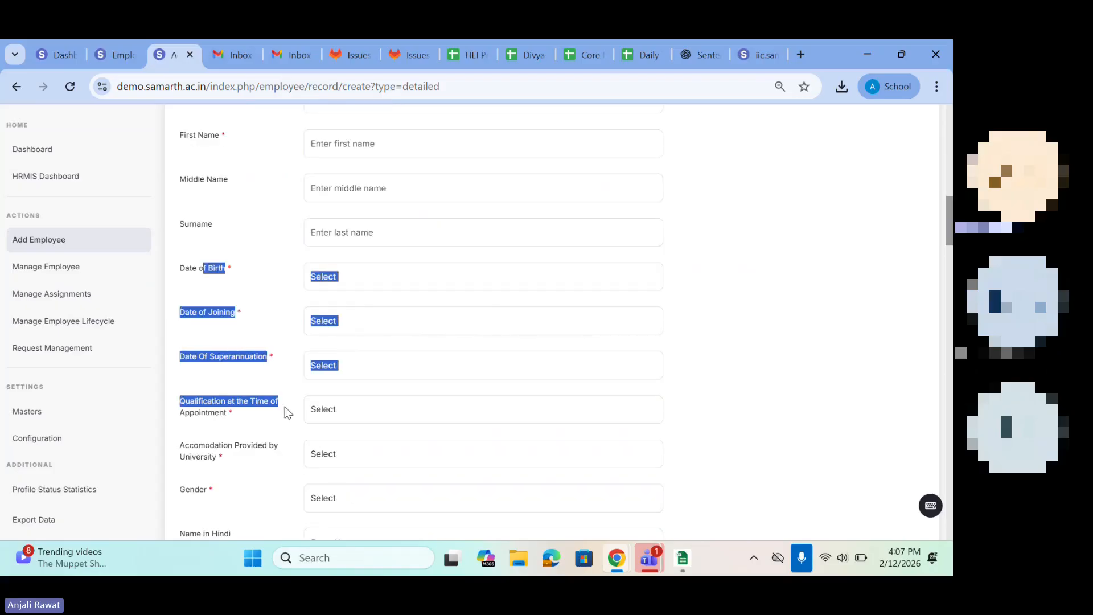
scroll(286, 411, "down", 2)
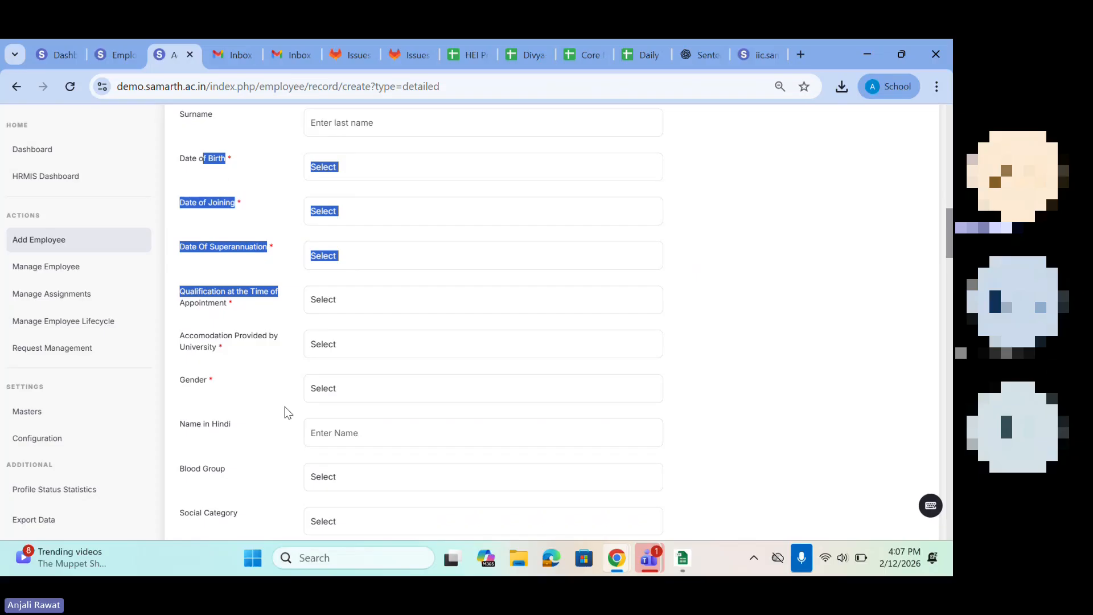
scroll(284, 407, "down", 2)
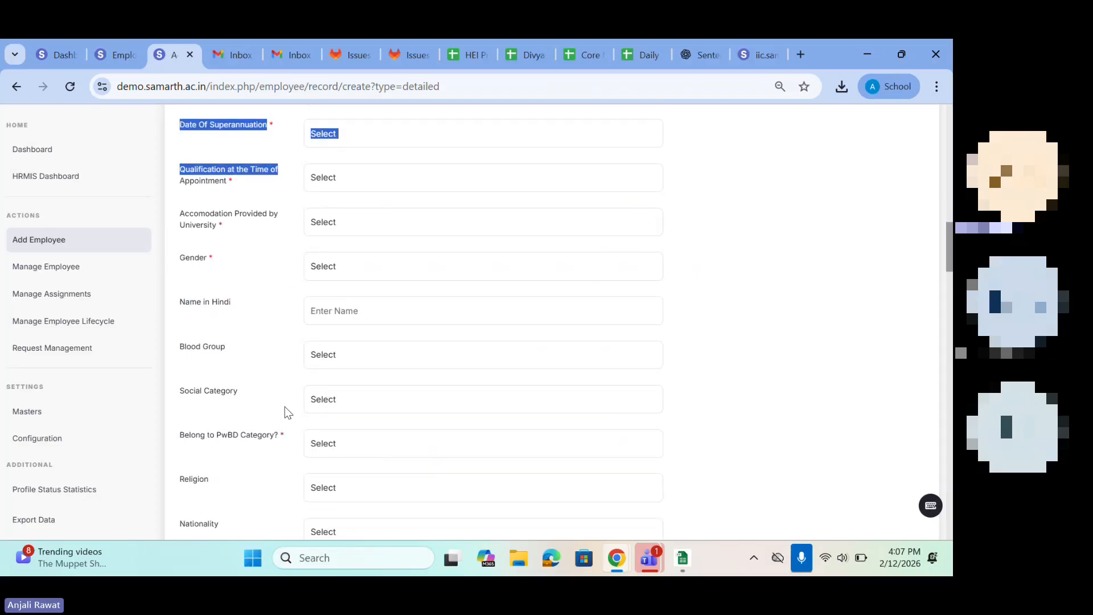
scroll(284, 406, "down", 2)
scroll(284, 406, "down", 4)
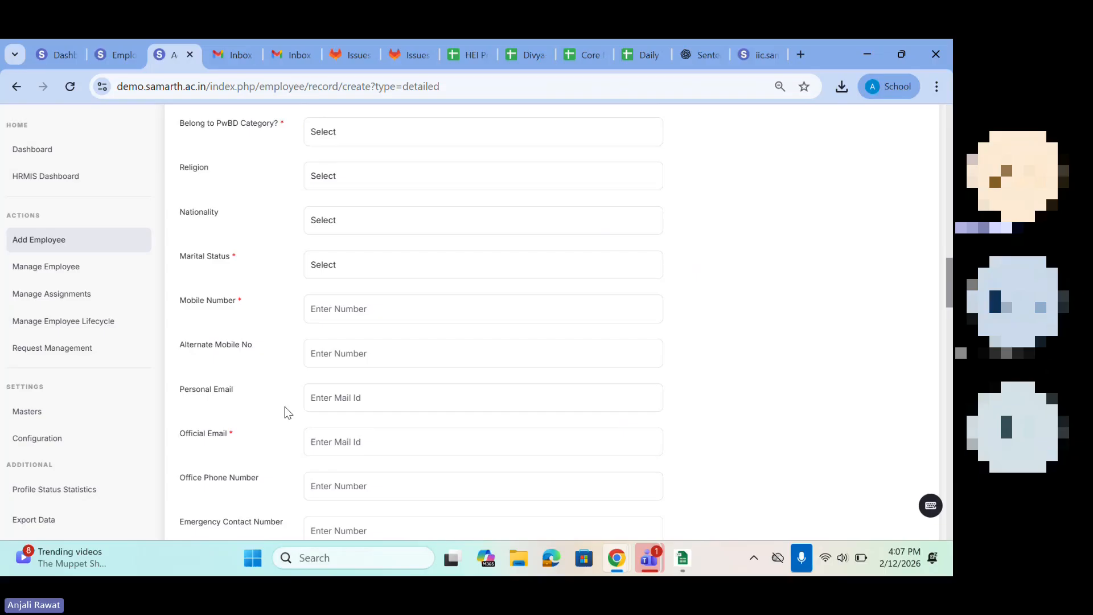
scroll(285, 407, "down", 6)
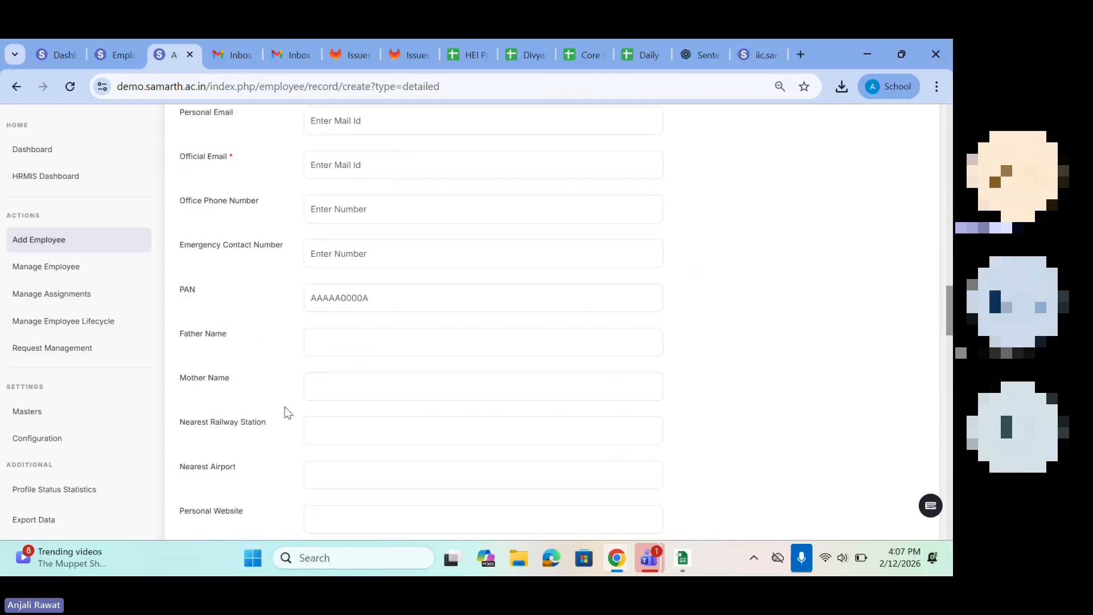
scroll(285, 407, "down", 3)
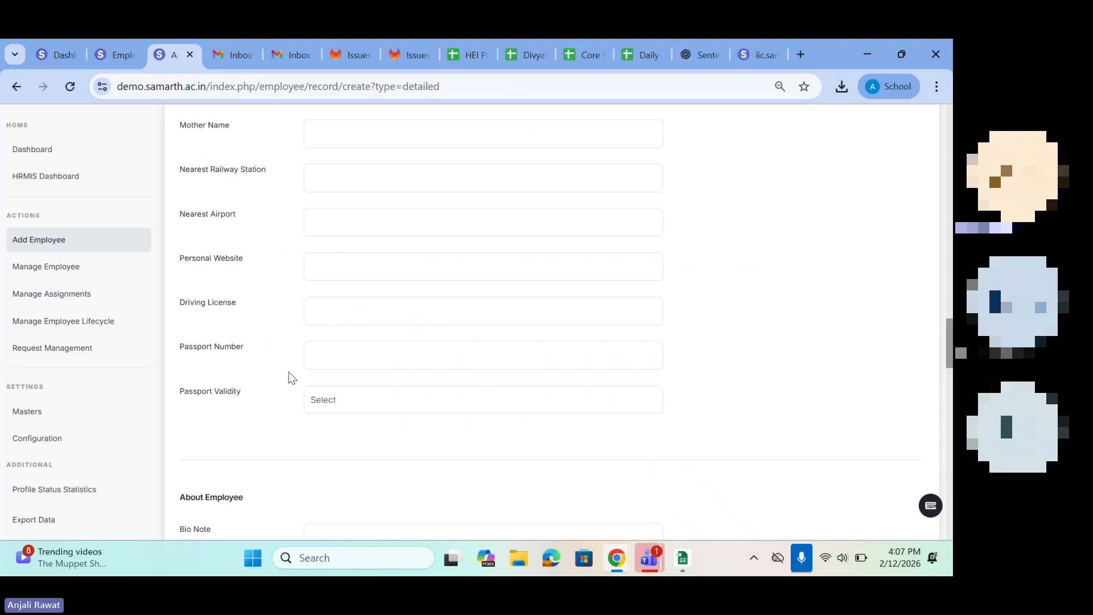
Step: Review the detailed form's bio note, salary, bank, Professional/Scholar Profile Links and employee status fields
scroll(291, 377, "down", 2)
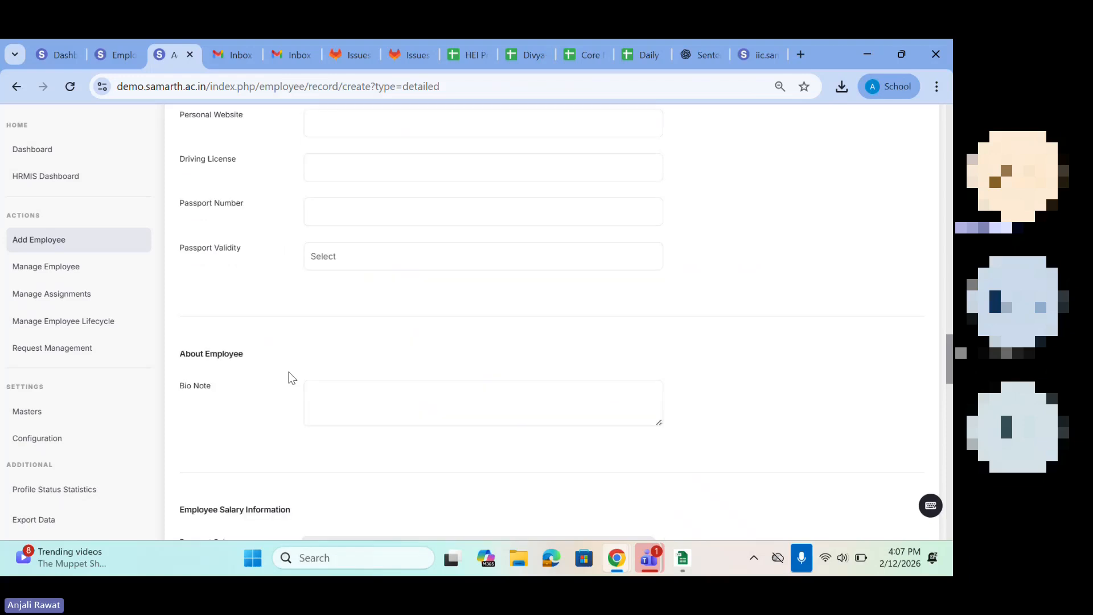
scroll(291, 377, "down", 4)
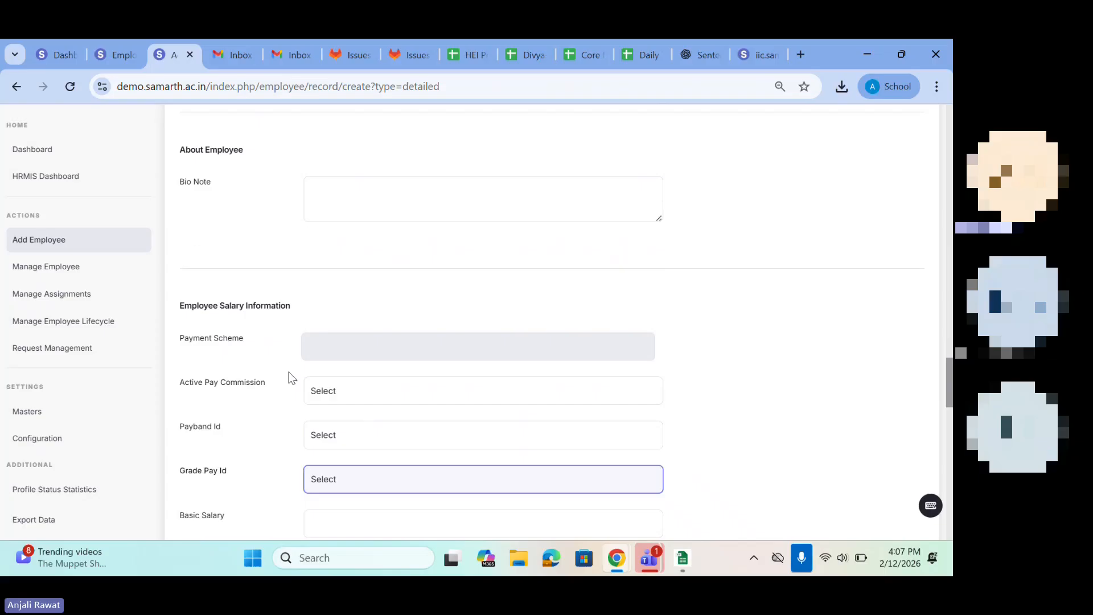
scroll(246, 376, "down", 12)
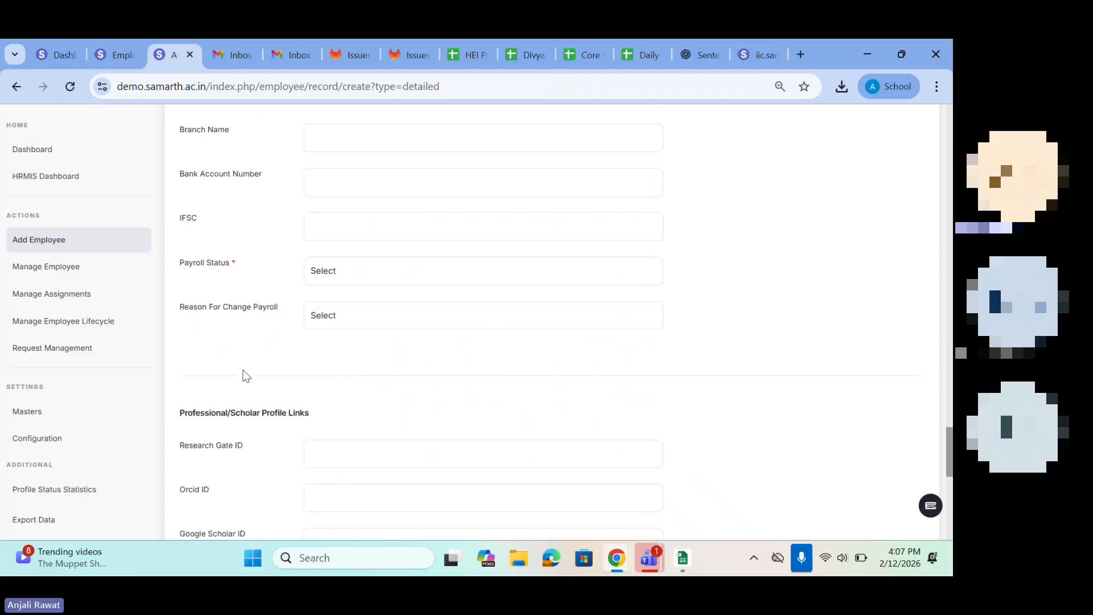
scroll(239, 332, "up", 5)
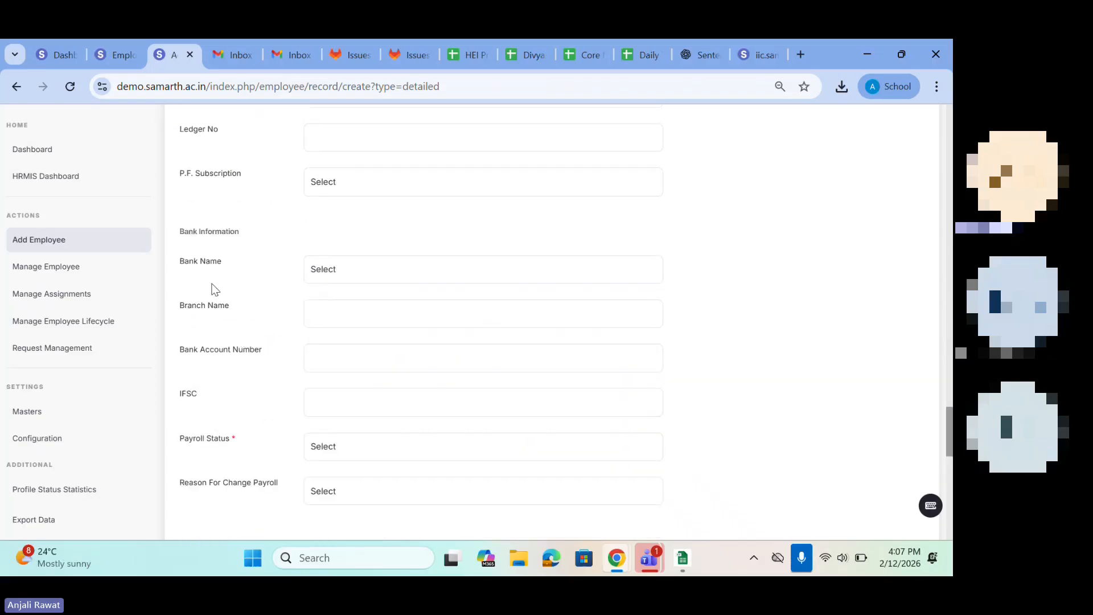
left_click_drag(188, 229, 275, 248)
scroll(268, 390, "down", 4)
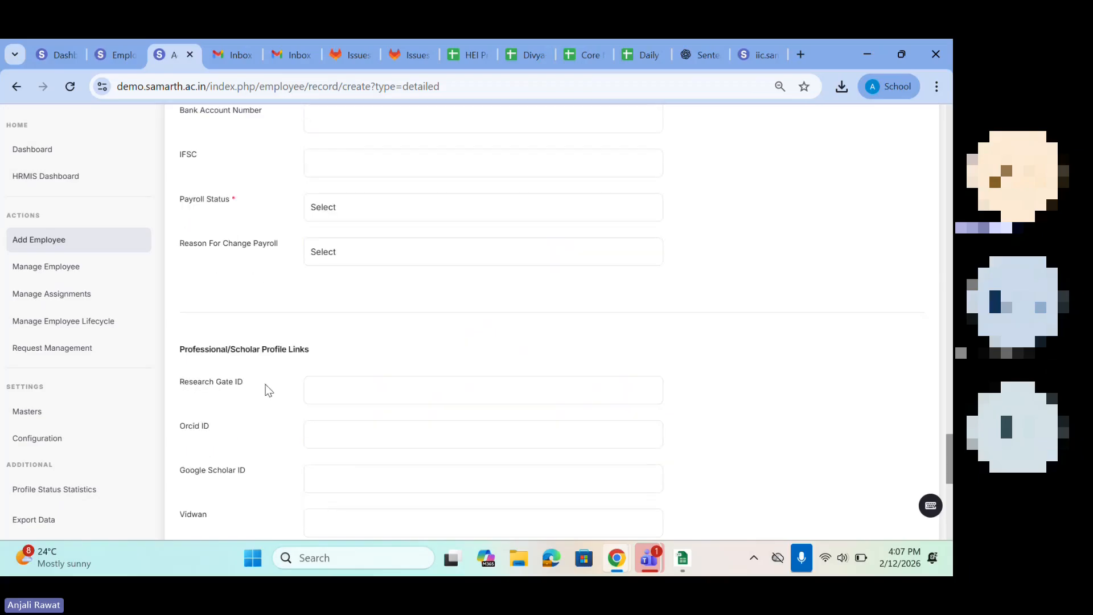
left_click_drag(198, 354, 304, 351)
scroll(300, 353, "down", 8)
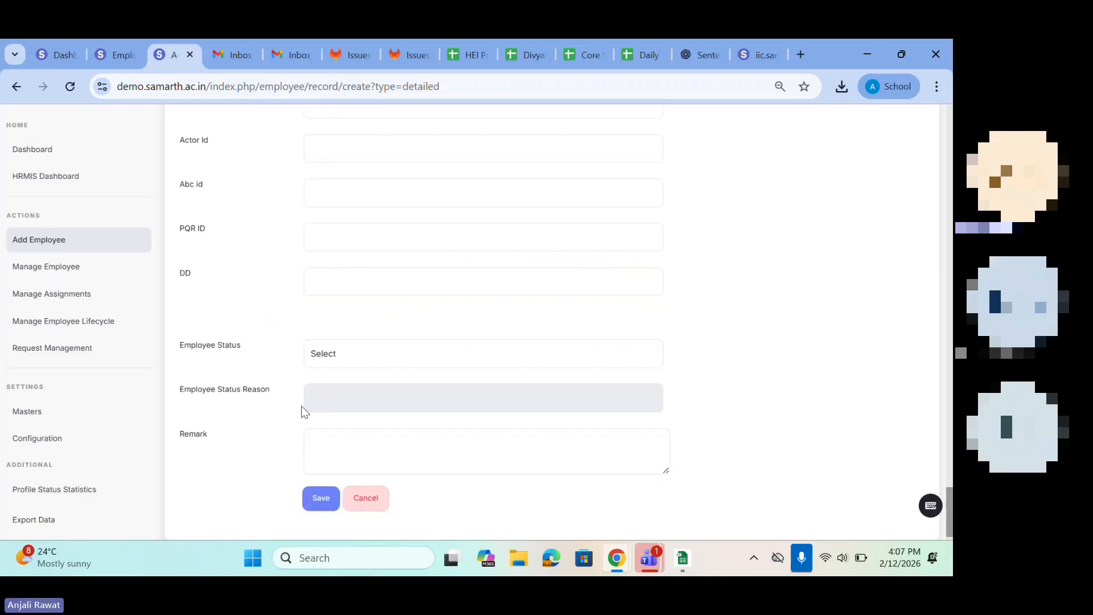
scroll(305, 412, "up", 5)
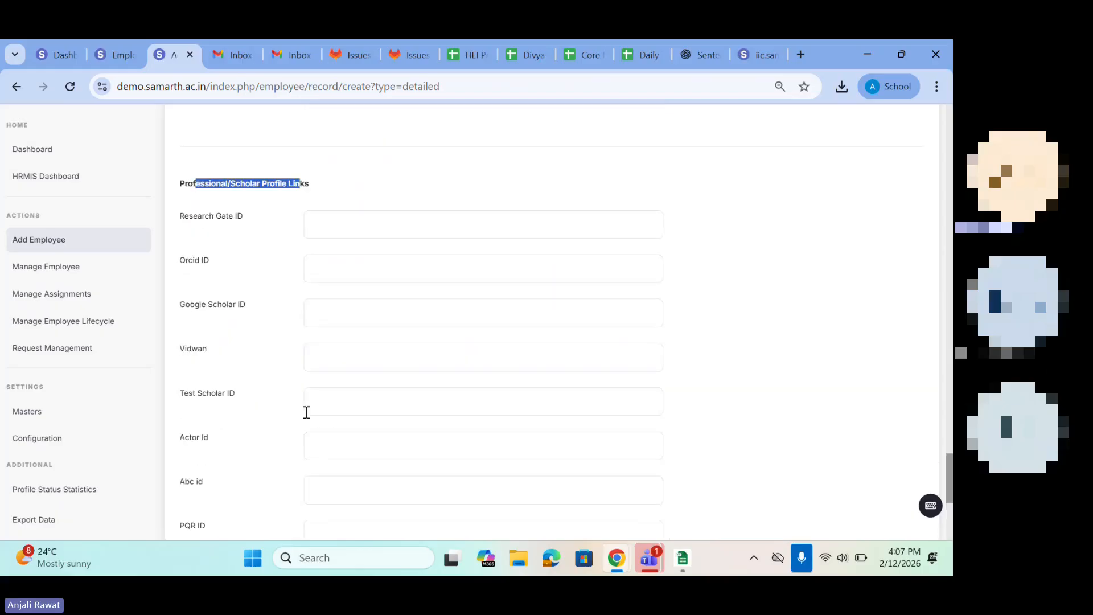
scroll(306, 412, "down", 1)
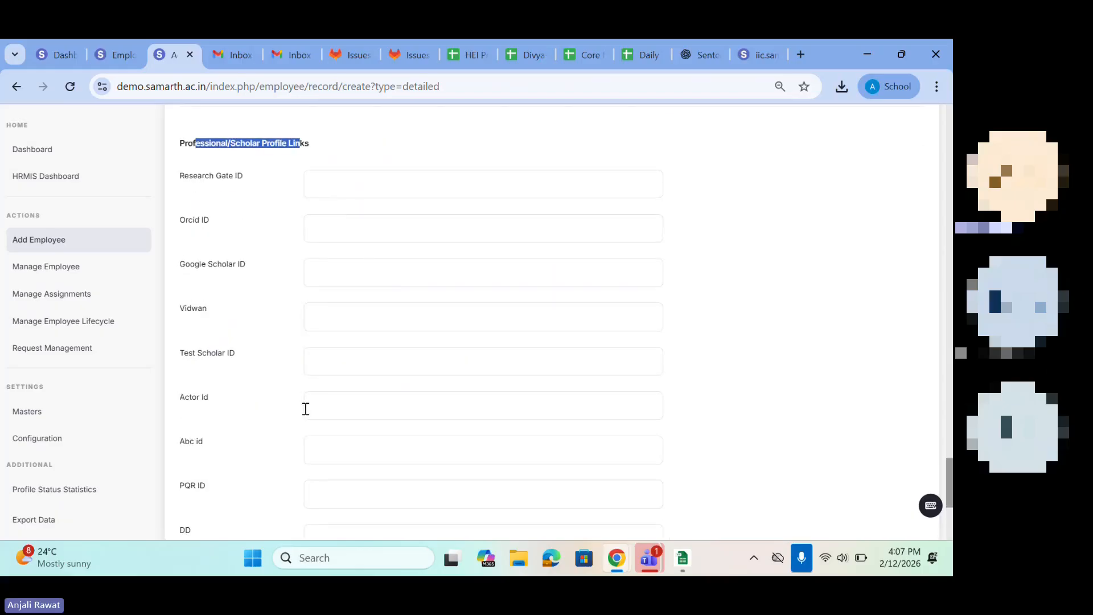
scroll(306, 408, "up", 3)
left_click(186, 357)
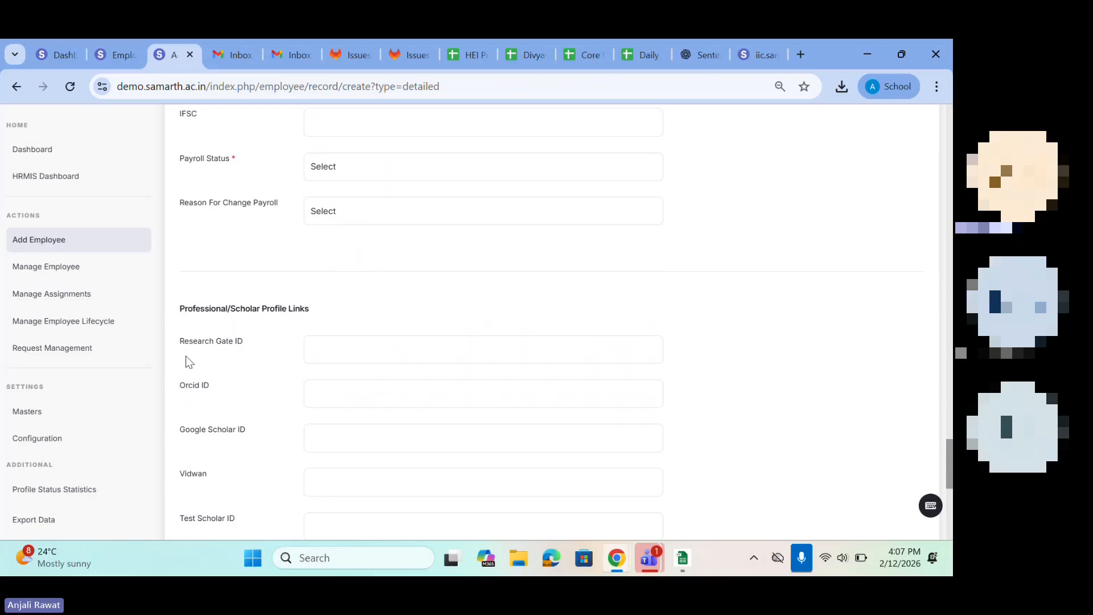
Step: Look at the other open Samarth pages and return to the employee group fields of the detailed form
left_click(44, 54)
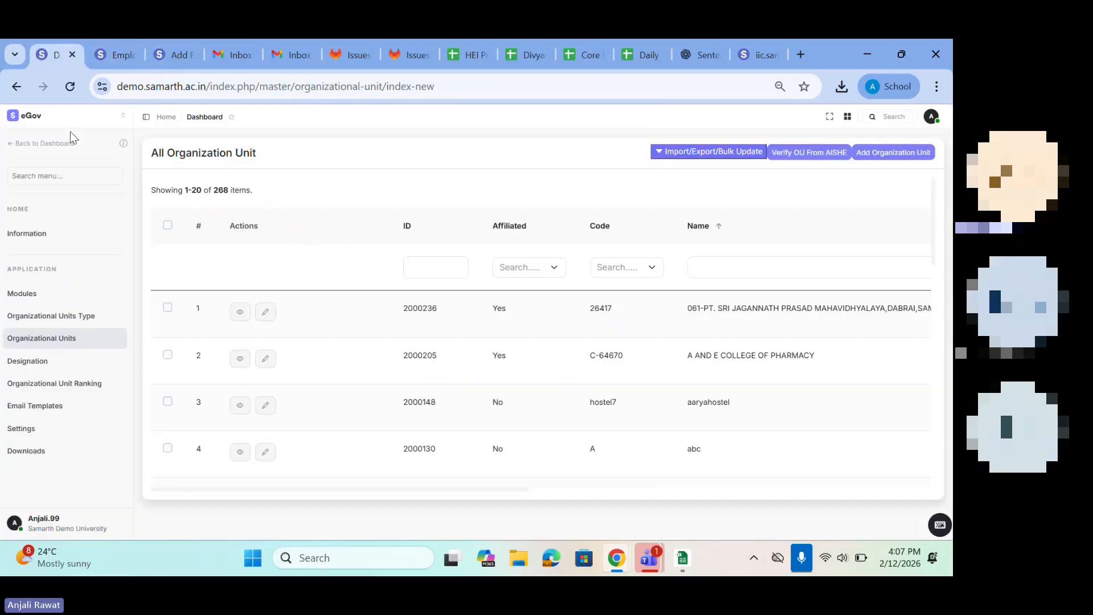
left_click(103, 52)
left_click(171, 54)
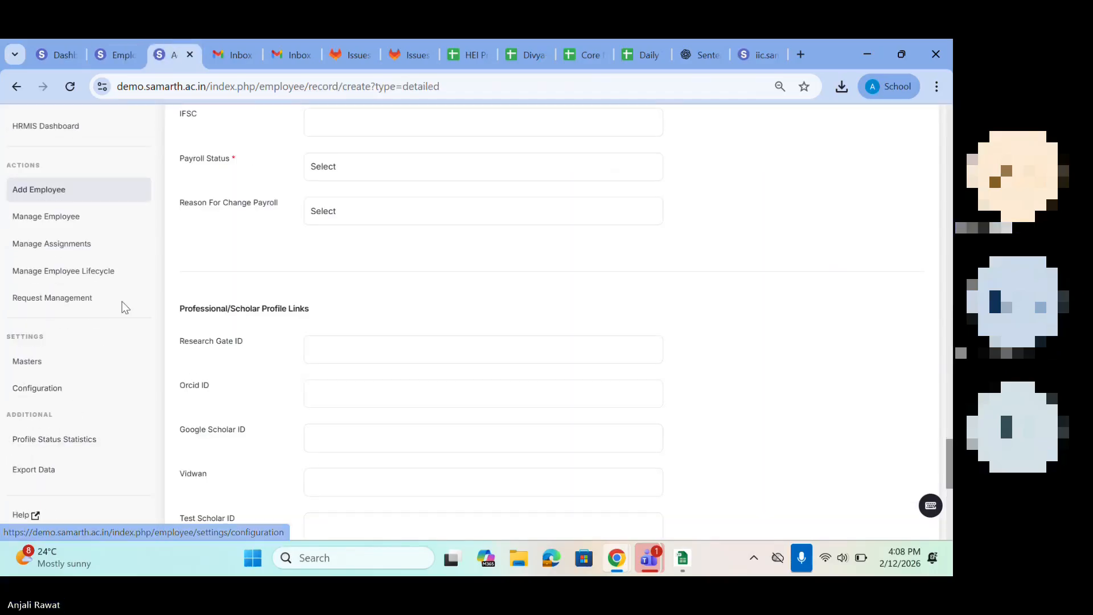
scroll(349, 323, "up", 10)
scroll(349, 323, "up", 15)
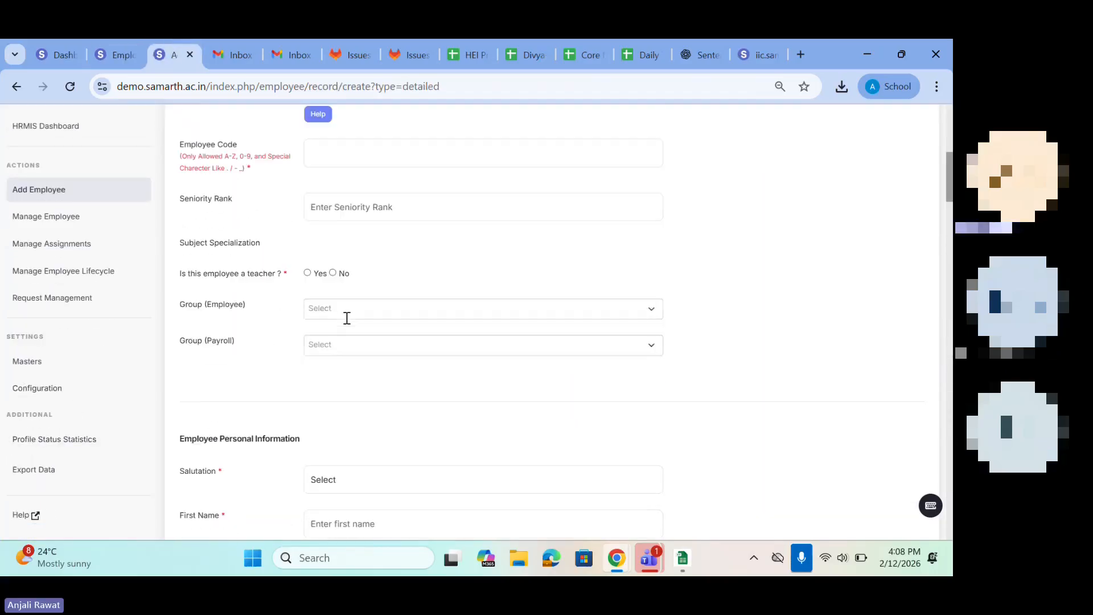
Step: Leave the detailed single-employee form and open the brief format of Add Employees In Bulk, accepting the notice
scroll(349, 323, "up", 2)
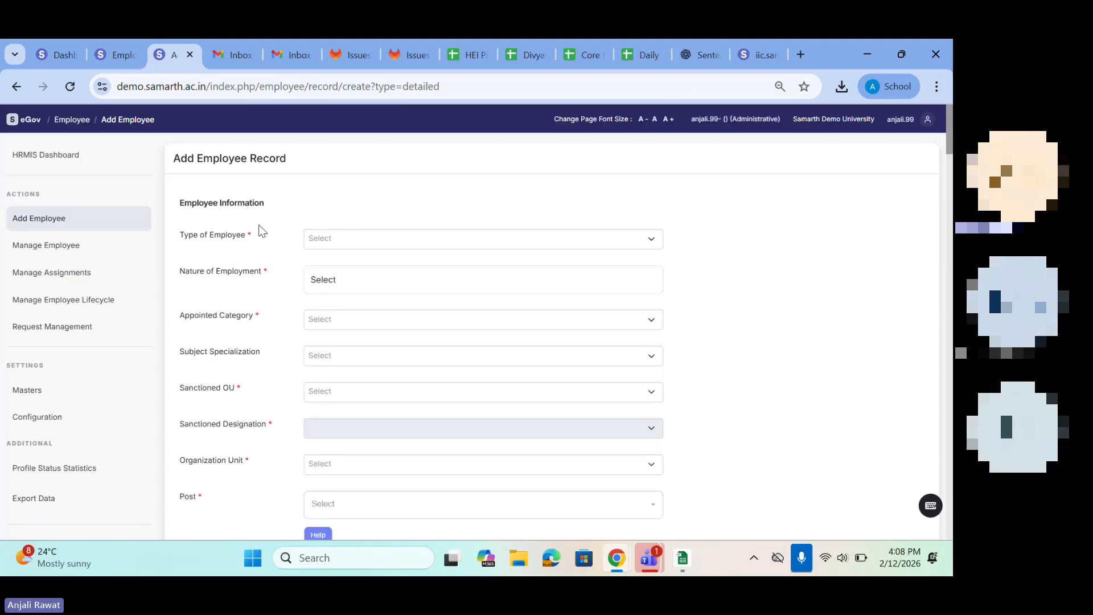
left_click(16, 86)
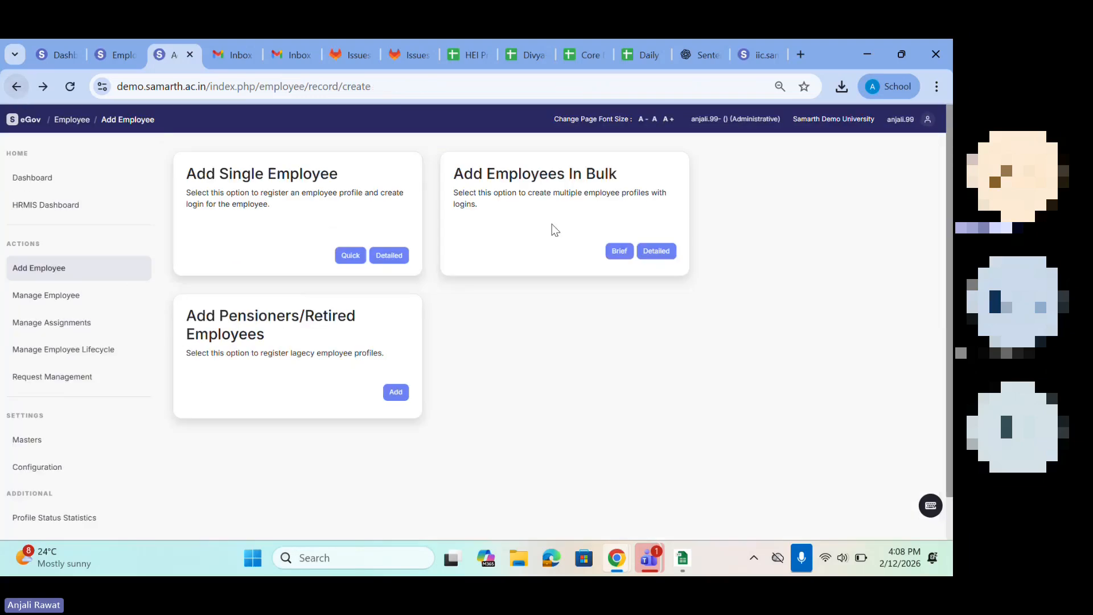
left_click(616, 252)
left_click(603, 471)
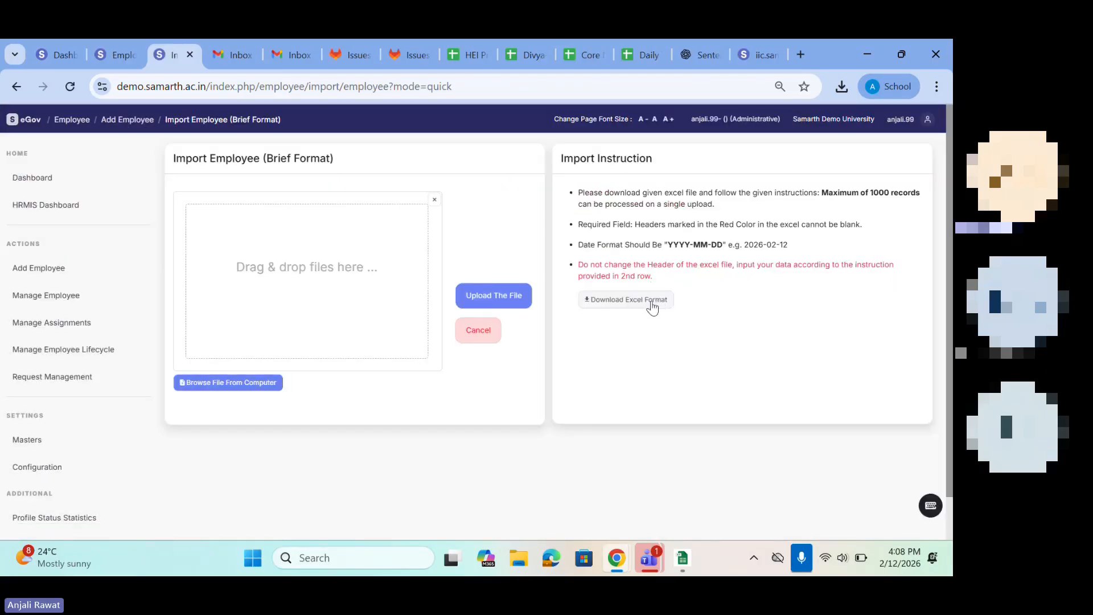
Step: Download the brief import's Excel format and open bulk_user_upload_format.xlsx in a maximized window
left_click(652, 307)
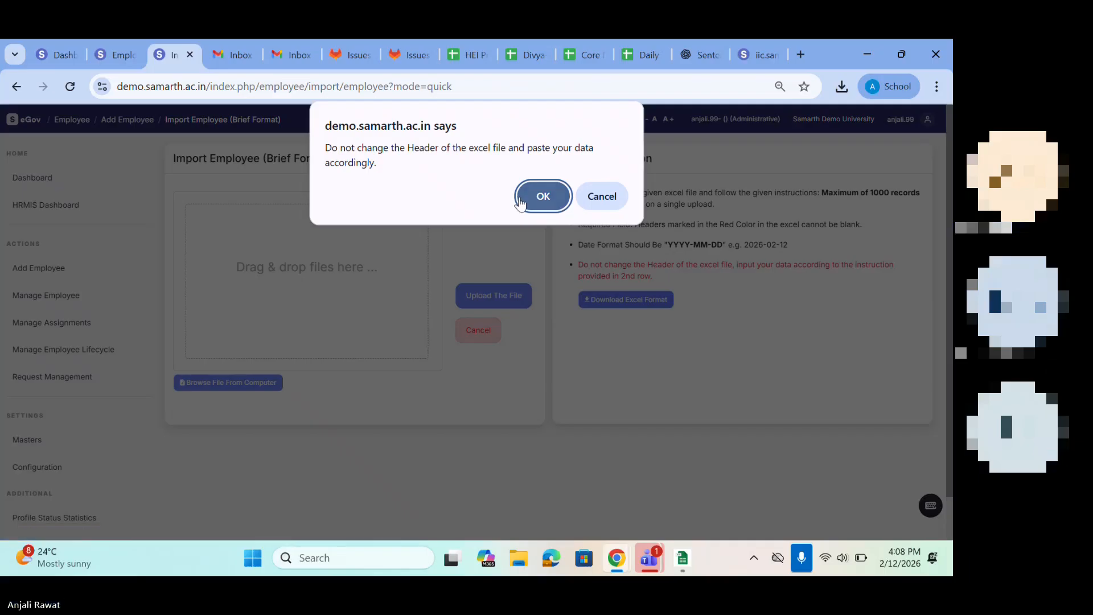
left_click(520, 198)
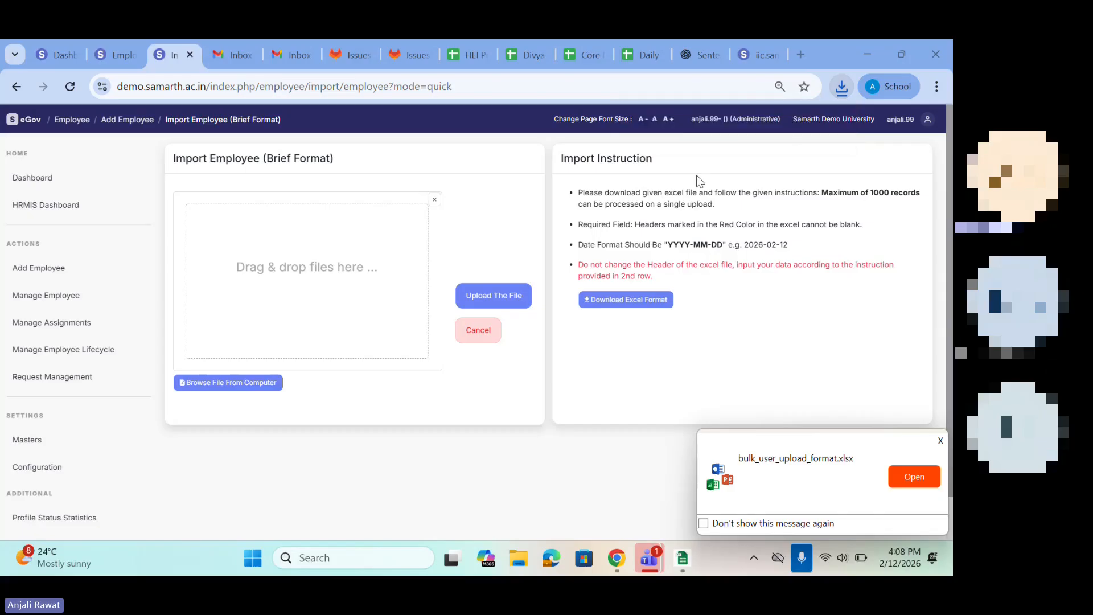
left_click(842, 87)
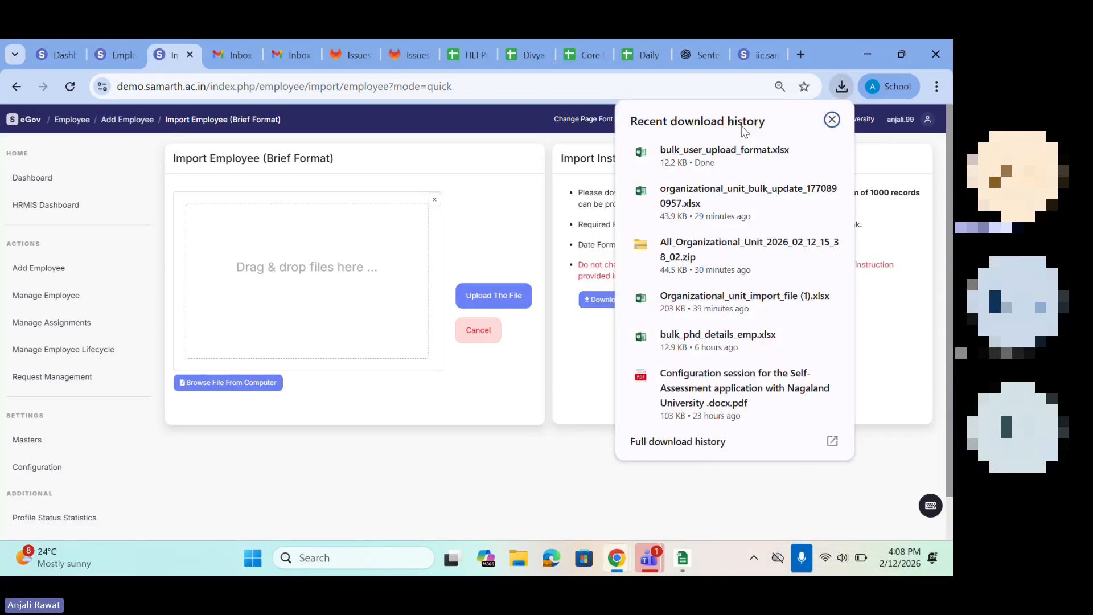
left_click(701, 154)
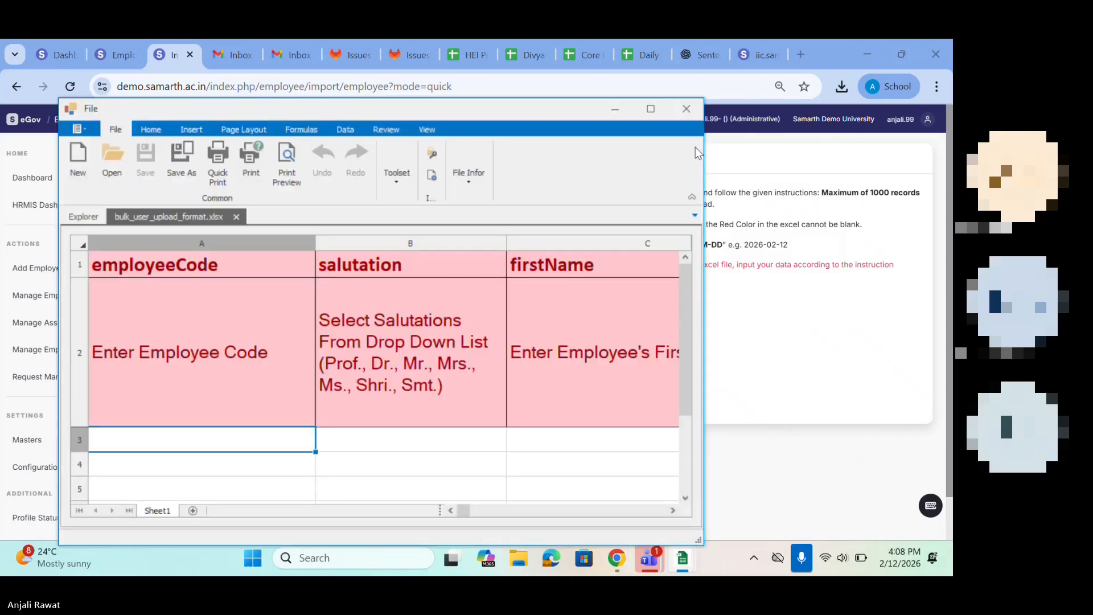
left_click(652, 110)
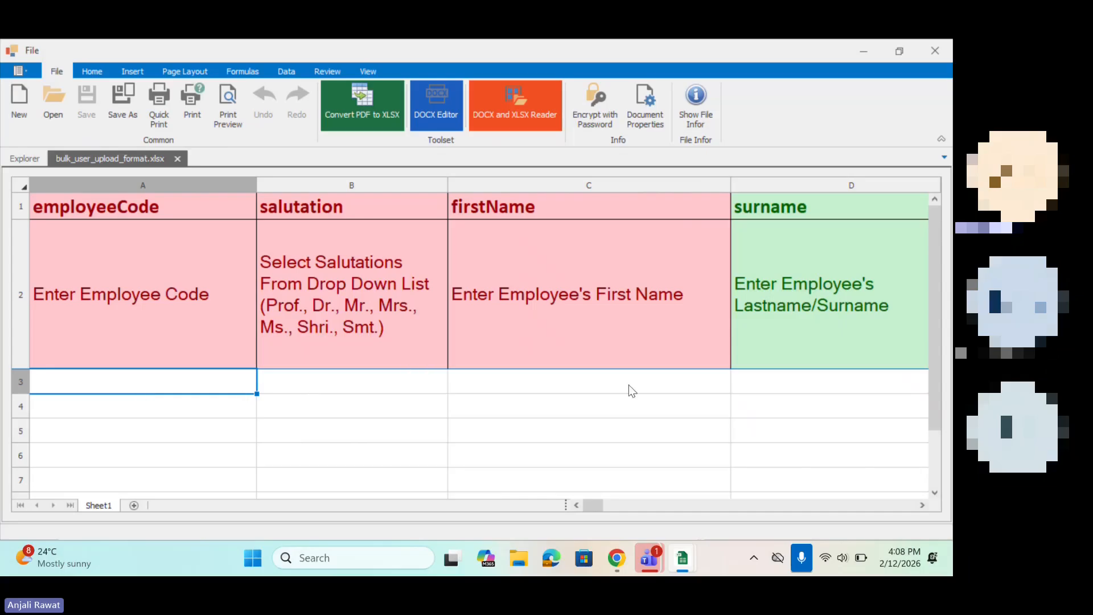
Step: Examine the brief template's column headers and entry instructions, from employeeCode through to seniorityRank
scroll(628, 385, "right", 6)
scroll(269, 449, "left", 3)
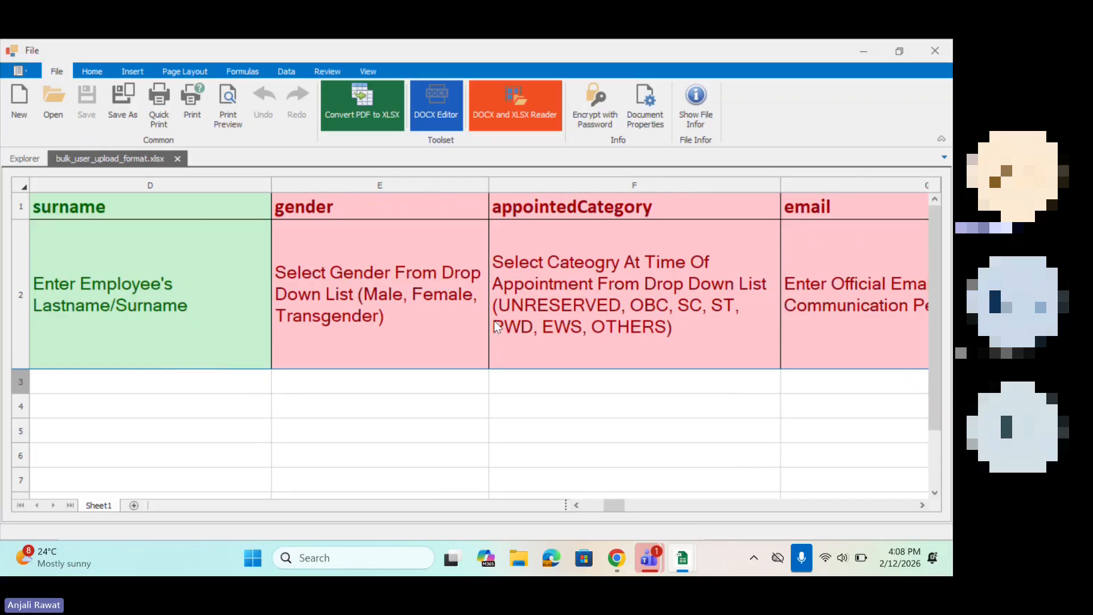
left_click(397, 367)
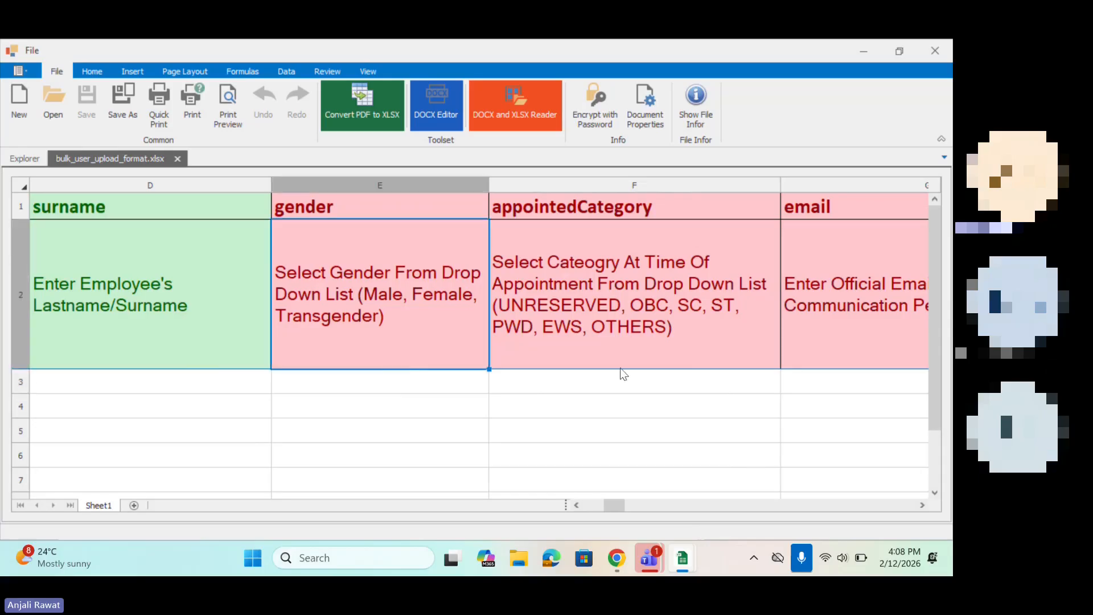
left_click(621, 368)
left_click(690, 385)
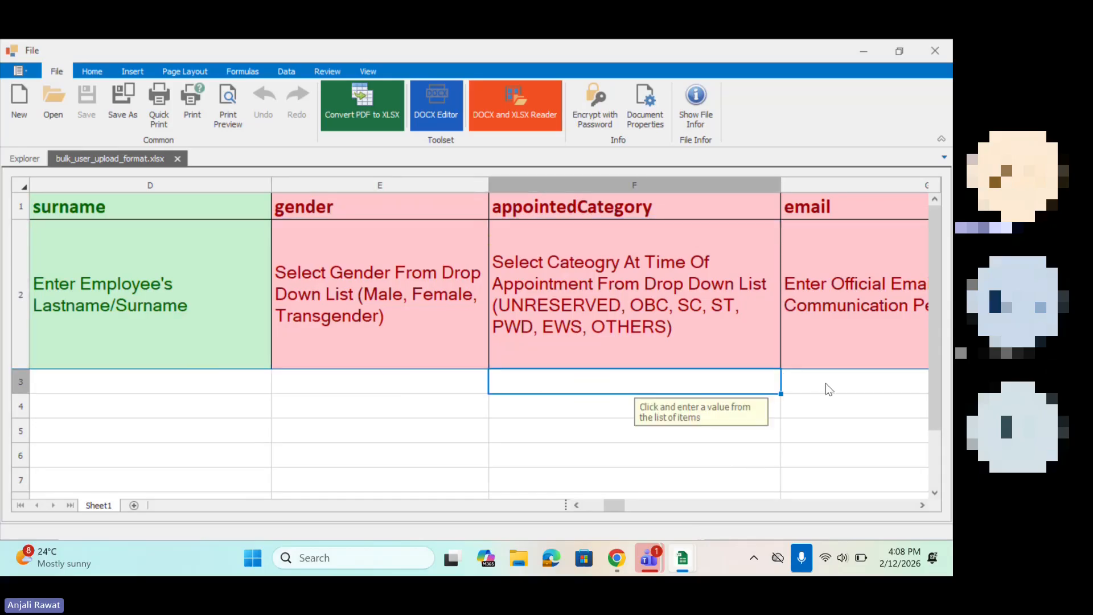
scroll(826, 384, "right", 4)
scroll(825, 384, "right", 6)
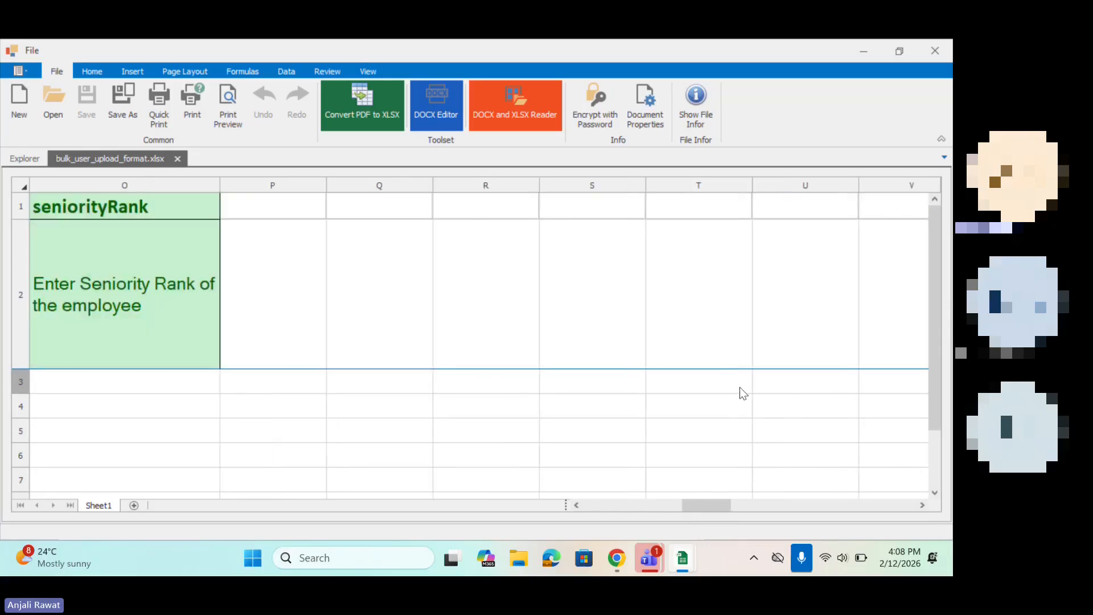
scroll(740, 387, "left", 8)
scroll(323, 413, "left", 1)
scroll(583, 390, "right", 2)
scroll(583, 390, "right", 2)
scroll(583, 390, "up", 2)
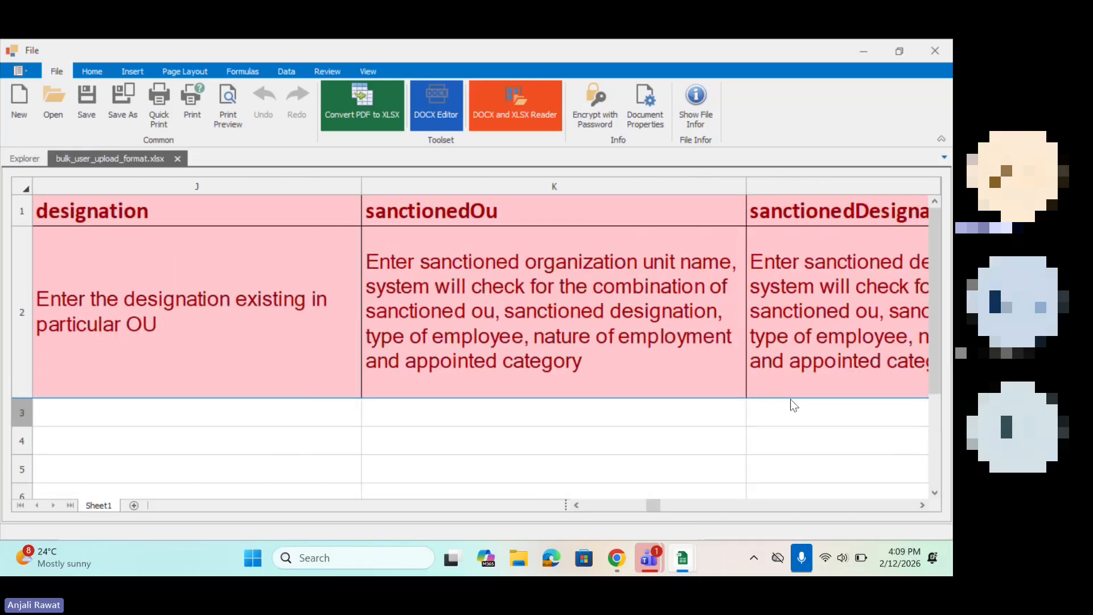
scroll(794, 405, "down", 3)
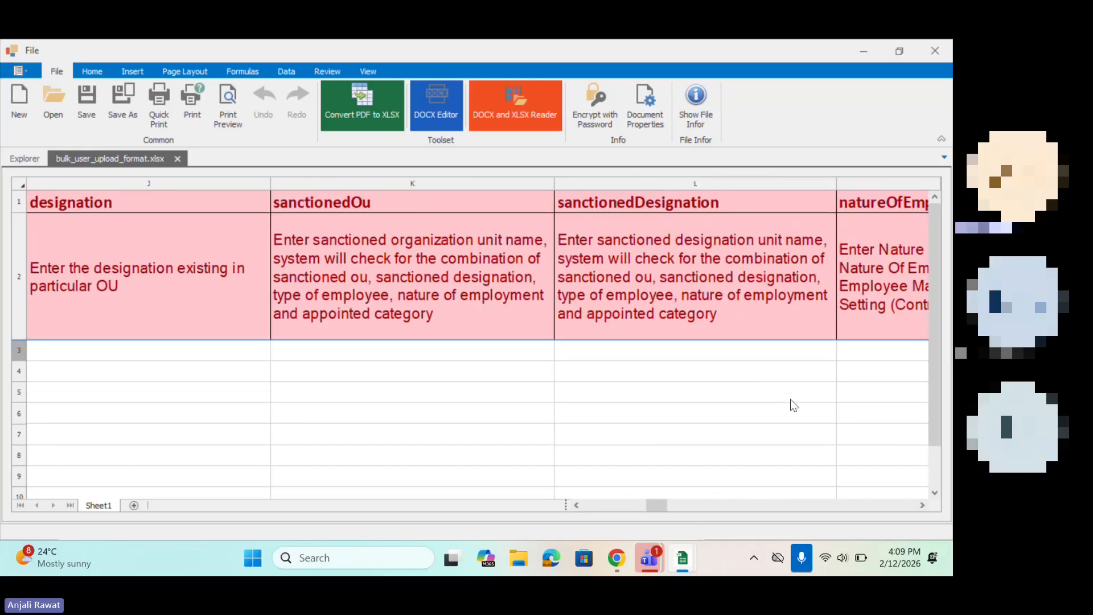
scroll(794, 406, "down", 2)
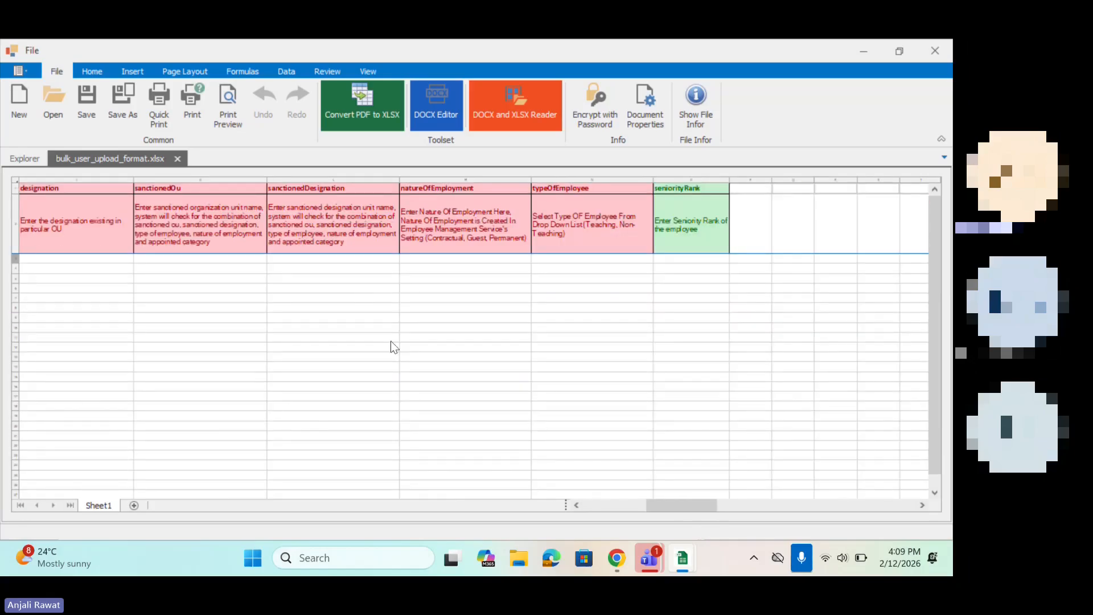
Step: Point out the empty data-entry cells below the designation header and from employeeCode to mobileNumber in the brief template
left_click_drag(78, 270, 130, 470)
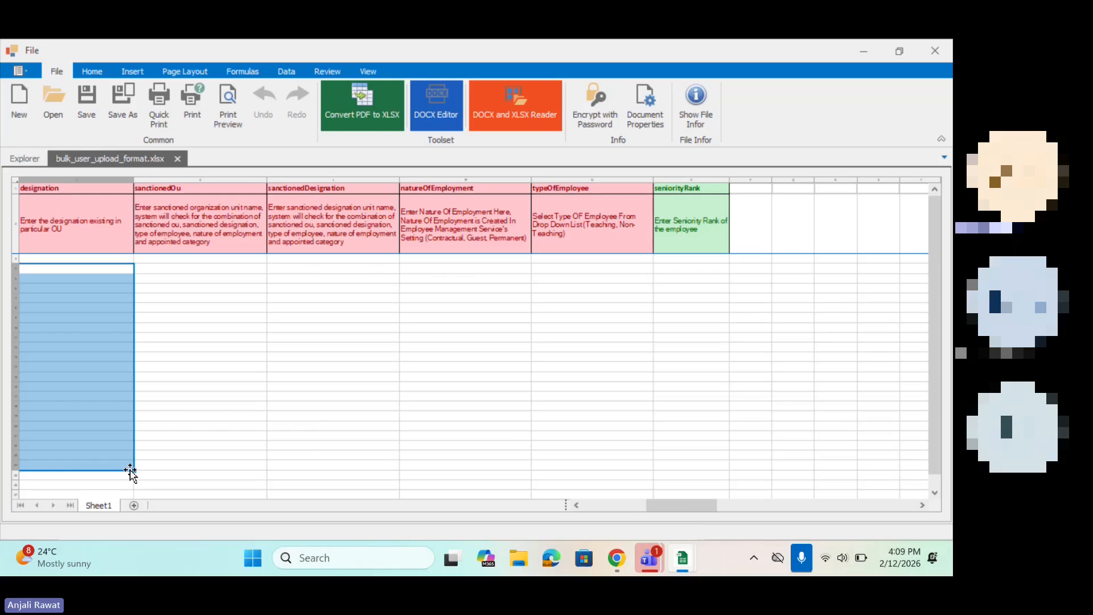
scroll(207, 348, "down", 2)
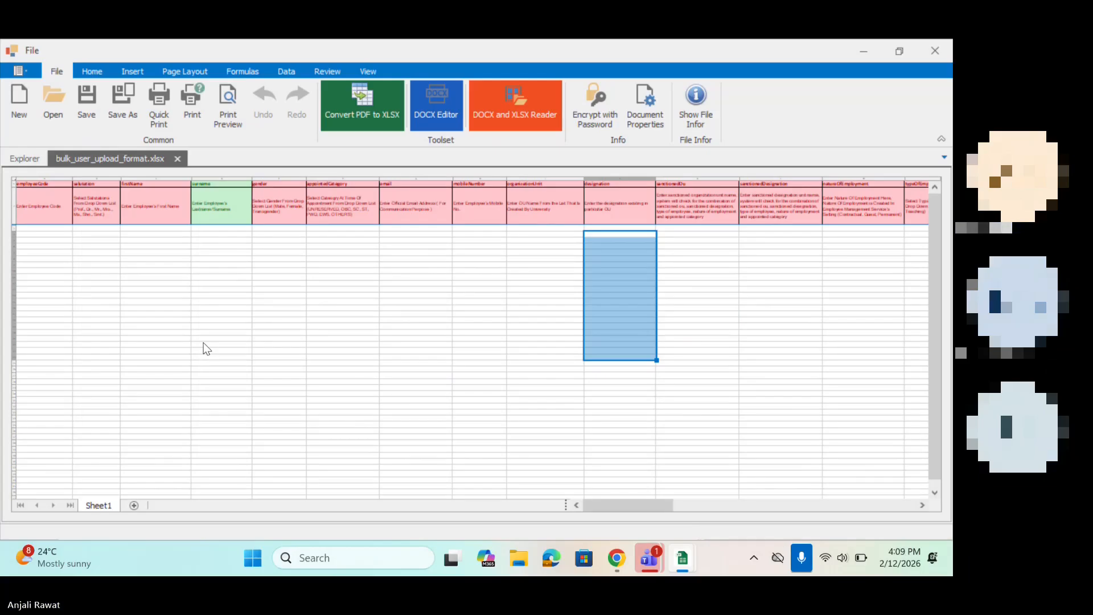
left_click(203, 303)
left_click(51, 234)
left_click_drag(53, 237, 489, 240)
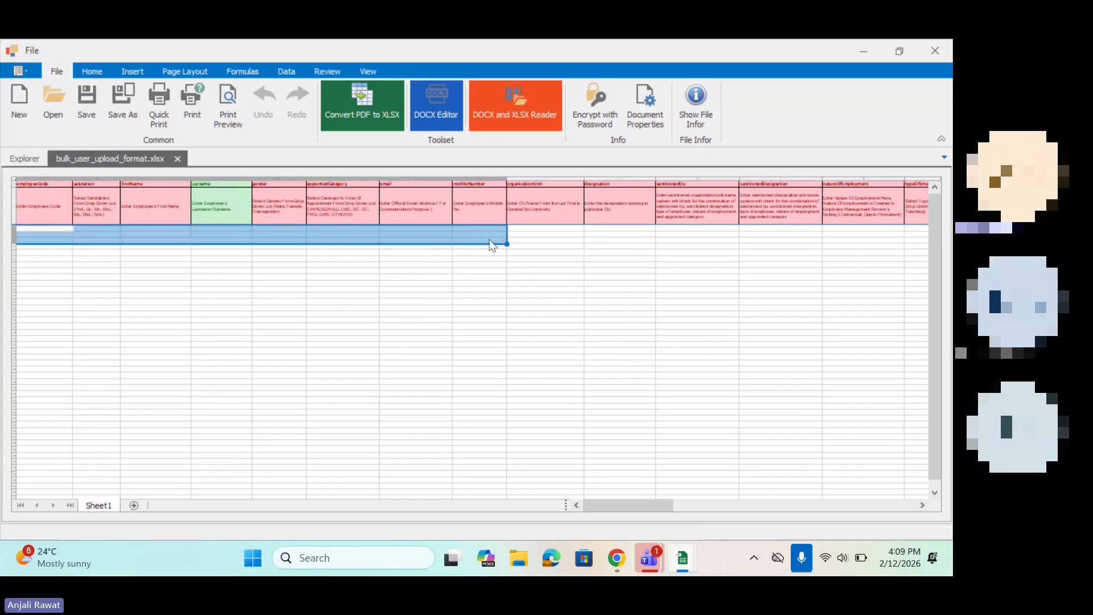
Step: Return to the brief import page and try to upload bulk_user_upload_format from the Downloads folder
left_click(864, 52)
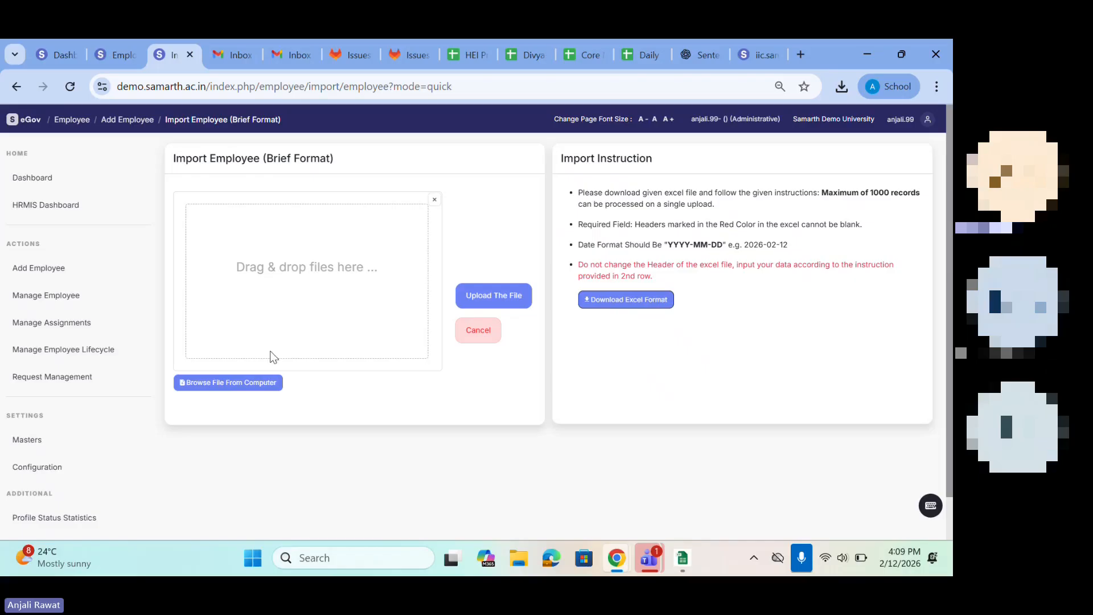
left_click(241, 384)
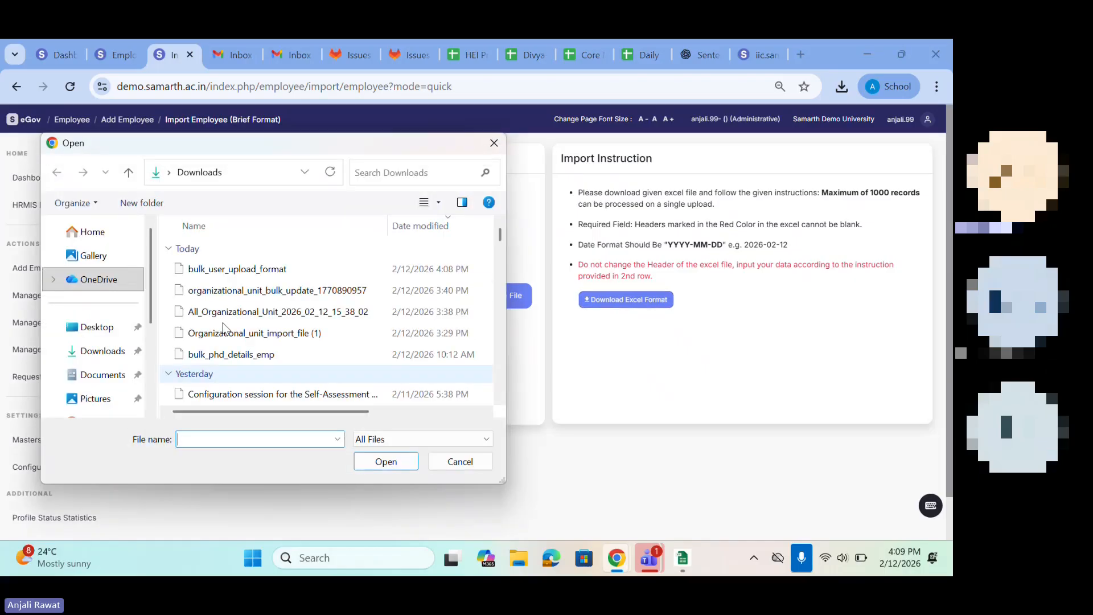
left_click(215, 273)
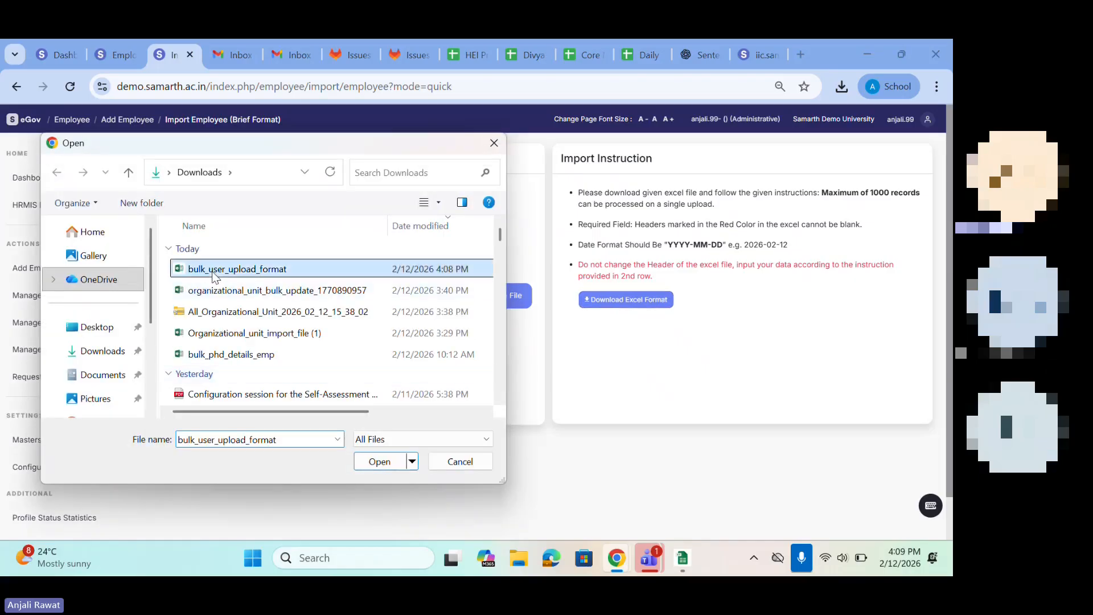
left_click(378, 460)
left_click(489, 306)
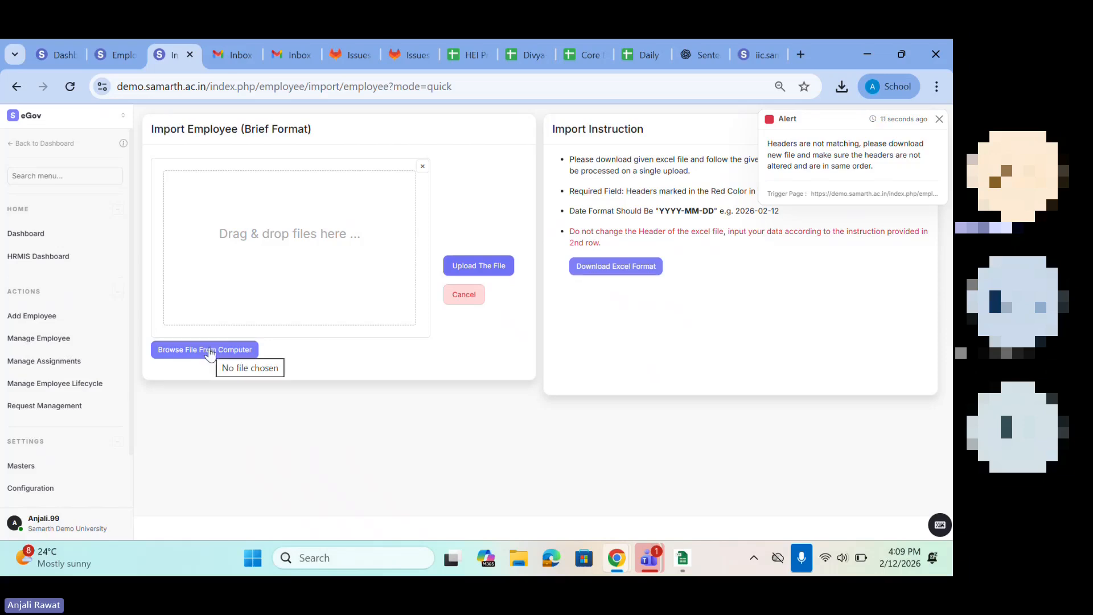
Step: Go back to the employee adding options and open the detailed format of Add Employees In Bulk, accepting the notice
left_click(18, 87)
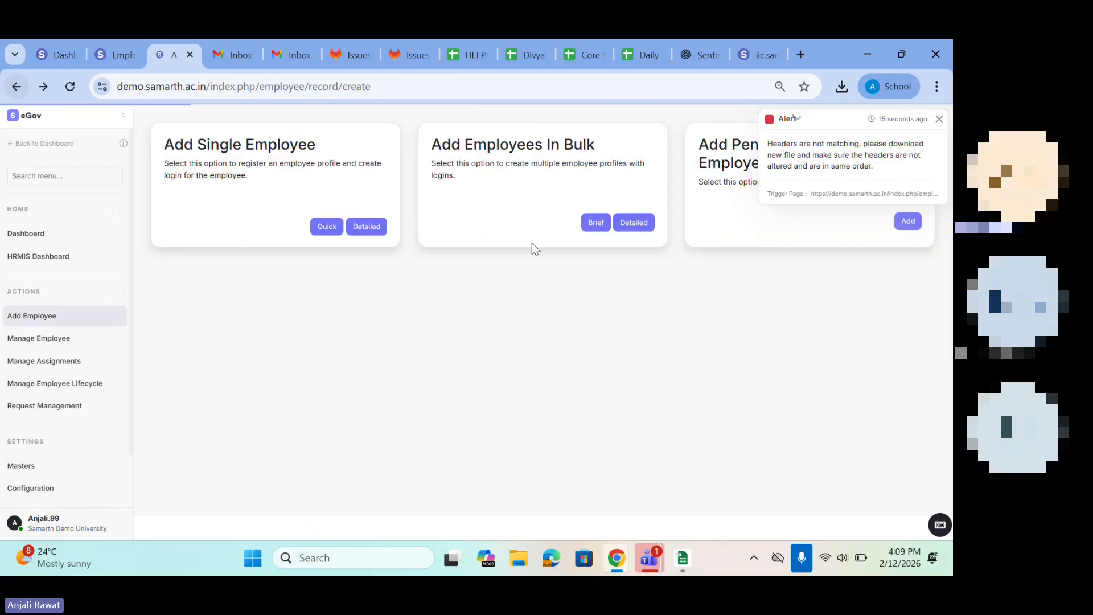
left_click(629, 228)
left_click(602, 431)
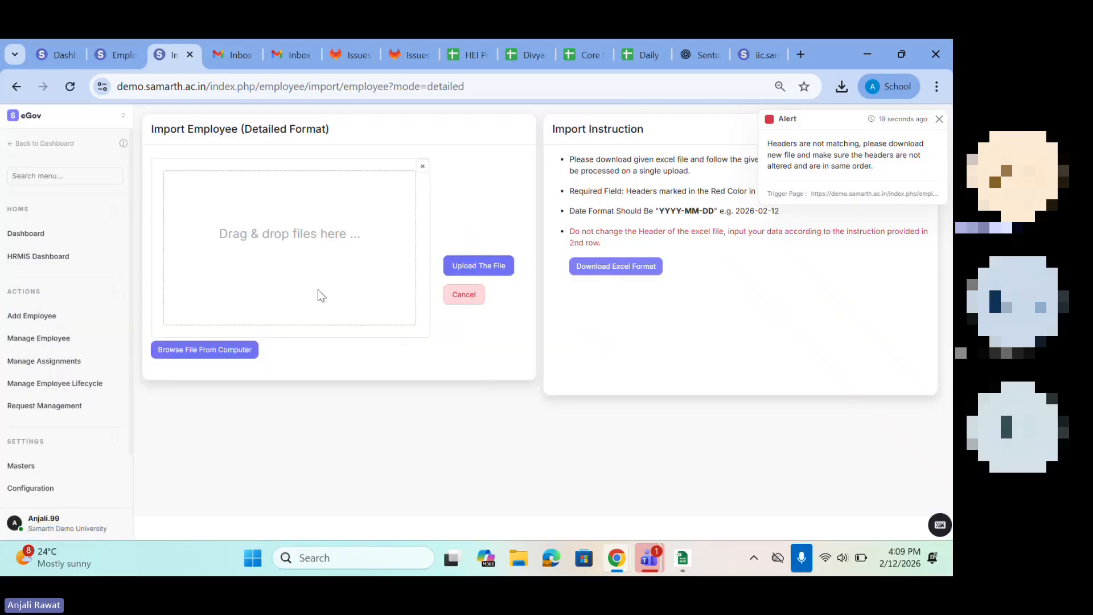
Step: Download the detailed import's Excel format, dismiss the header alert, and open bulk_employee_upload_format.xlsx in a maximized window
left_click(592, 272)
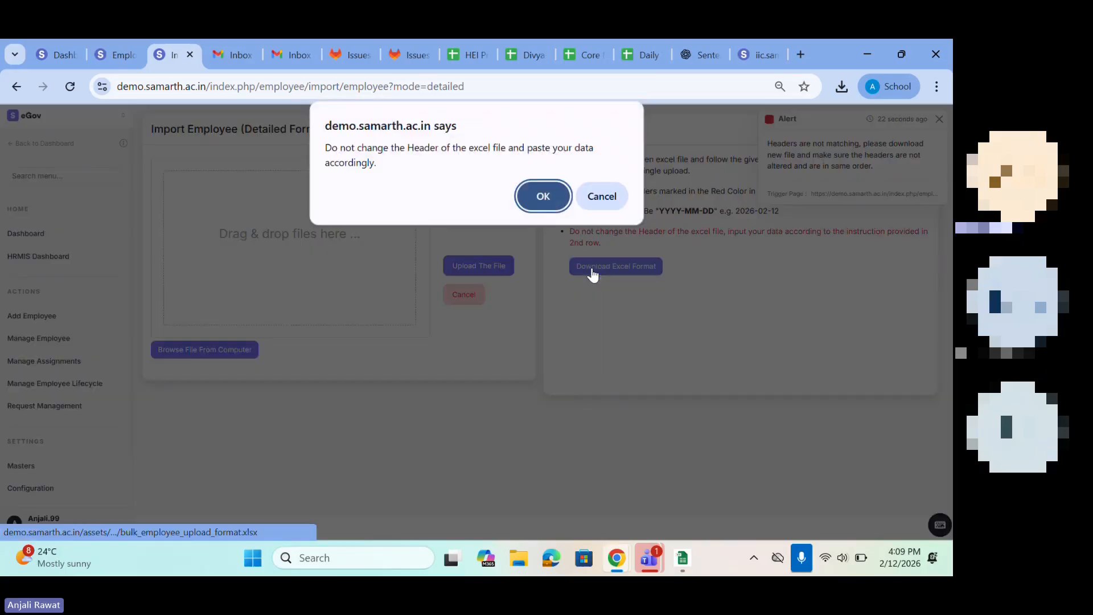
left_click(531, 193)
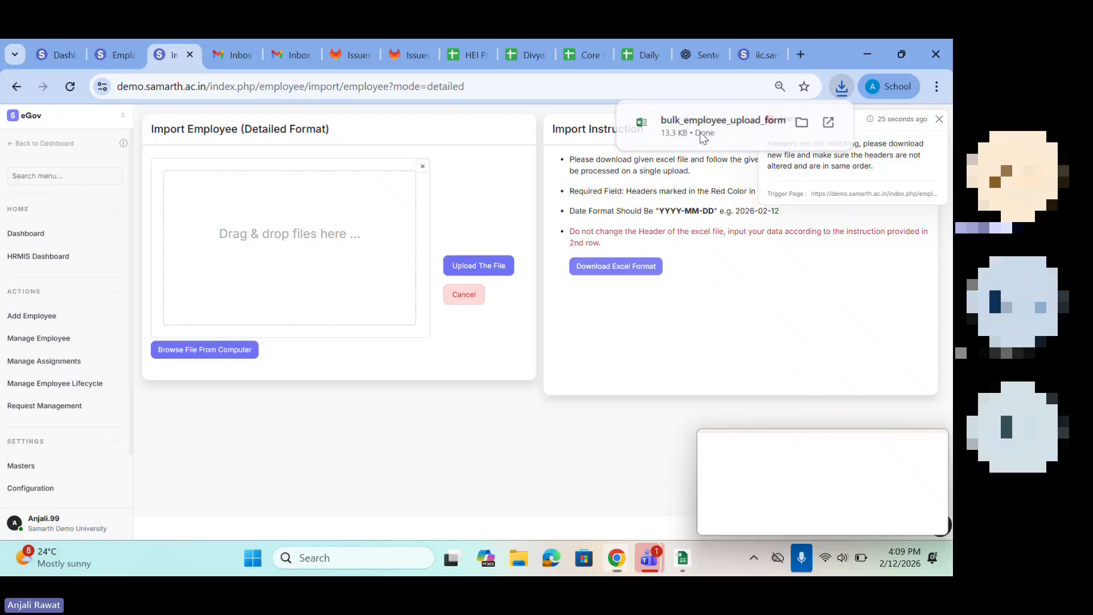
left_click(916, 476)
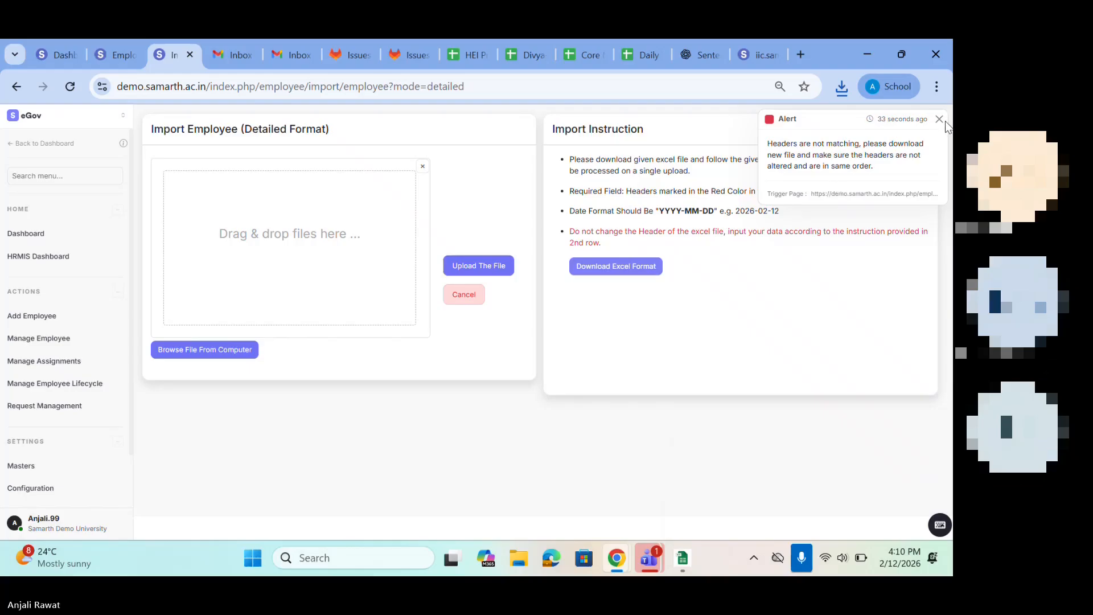
left_click(940, 120)
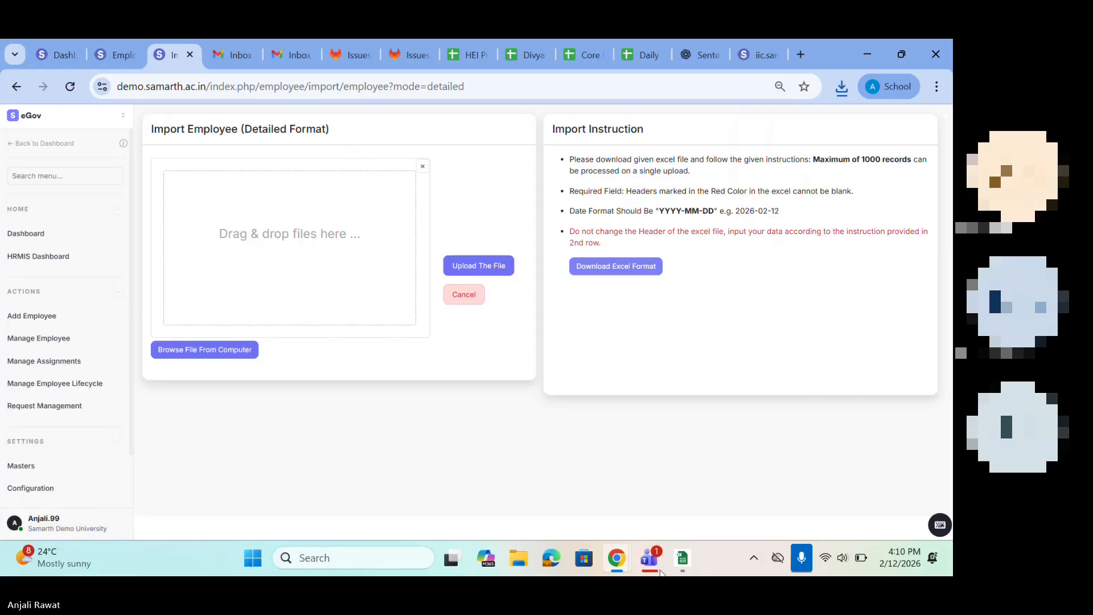
mouse_move(682, 557)
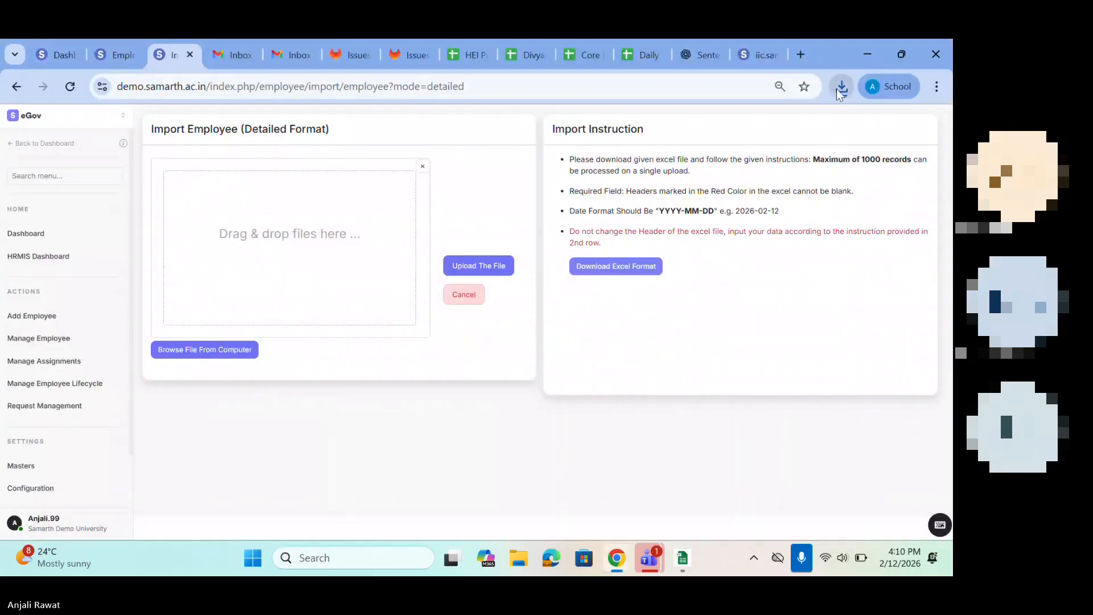
left_click(840, 87)
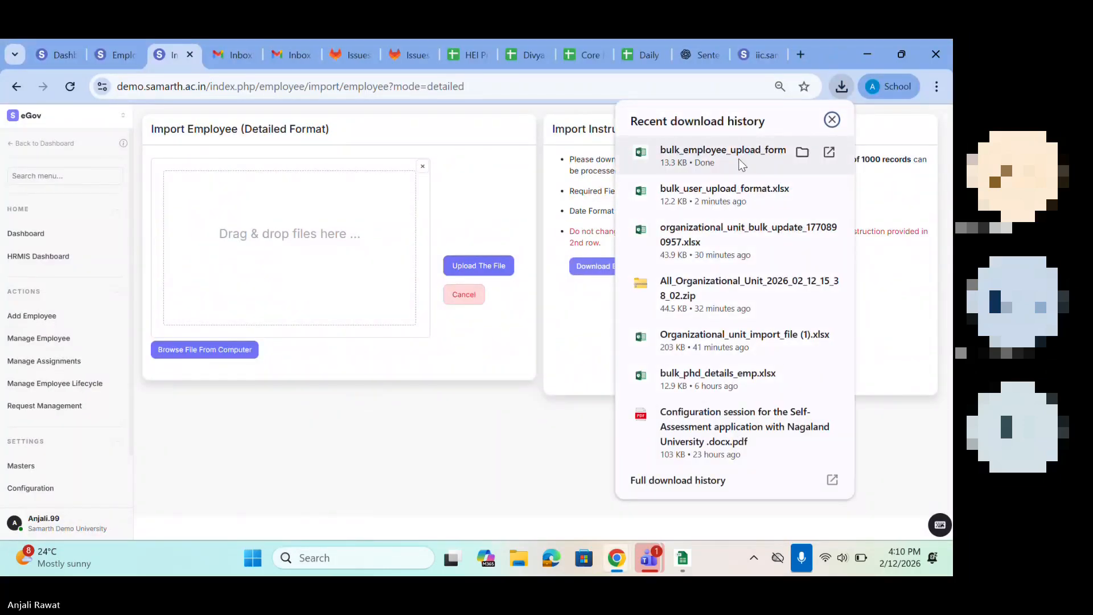
left_click(739, 159)
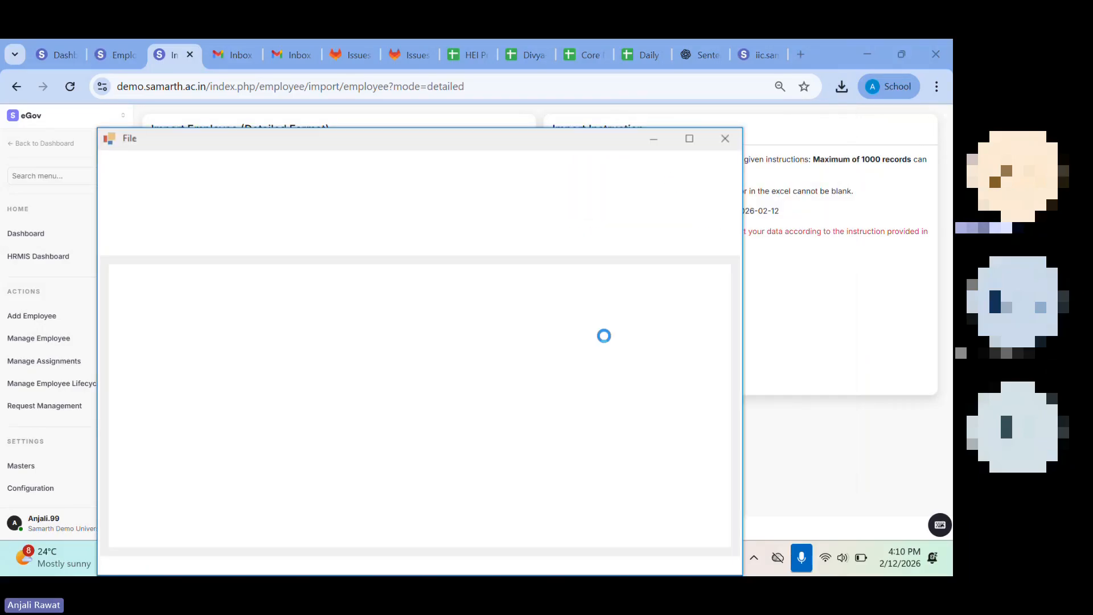
left_click(687, 137)
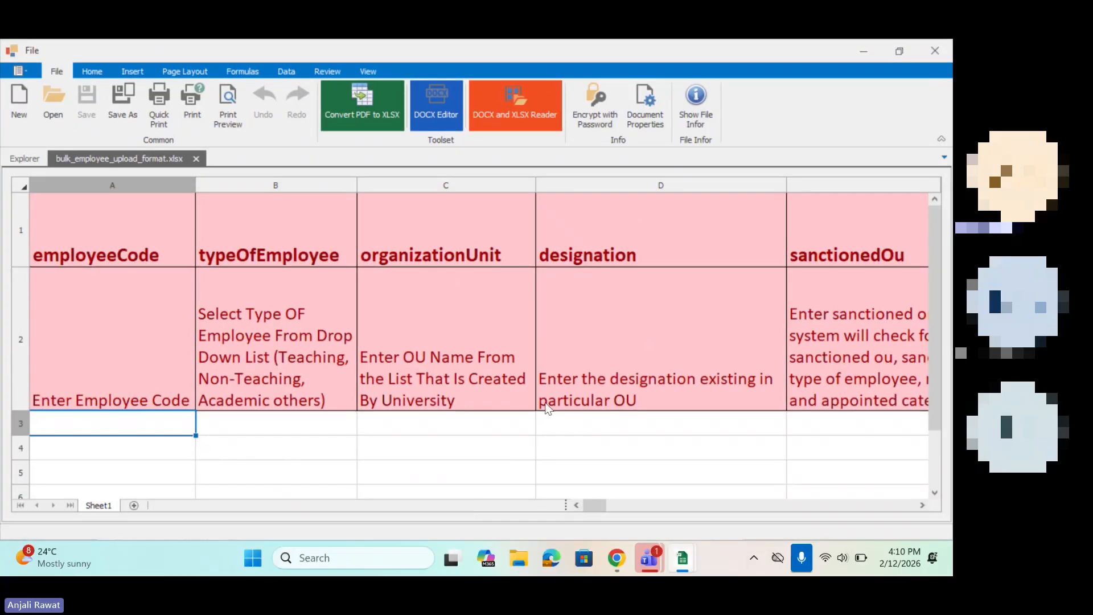
Step: Review the detailed template's columns from employeeCode to dateOfSuperannuation, pointing out the empty cells below typeOfEmployee and designation
scroll(598, 441, "right", 5)
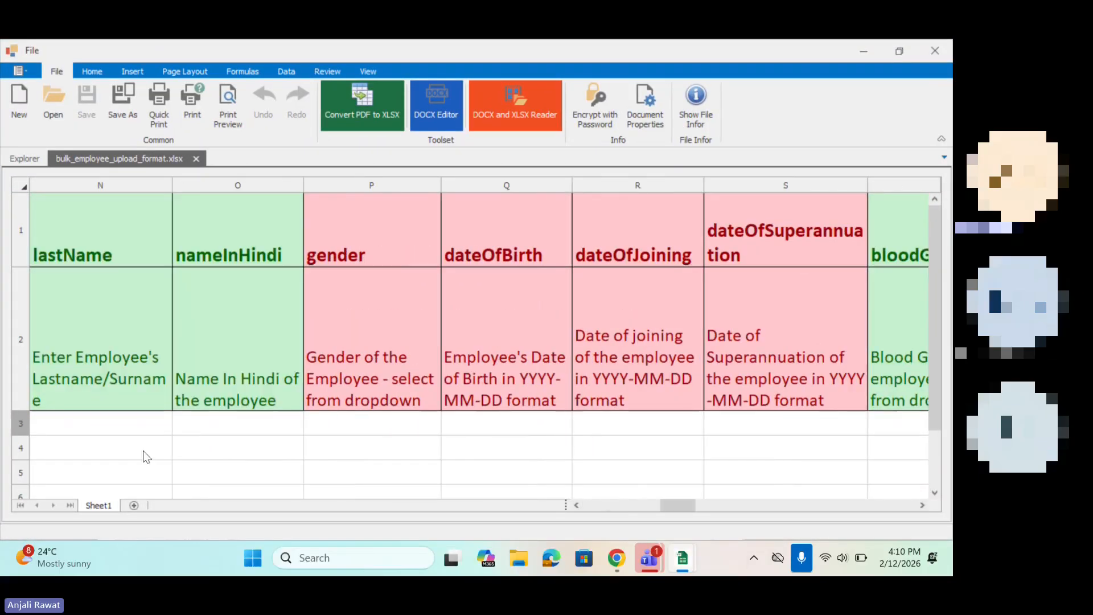
scroll(142, 450, "left", 5)
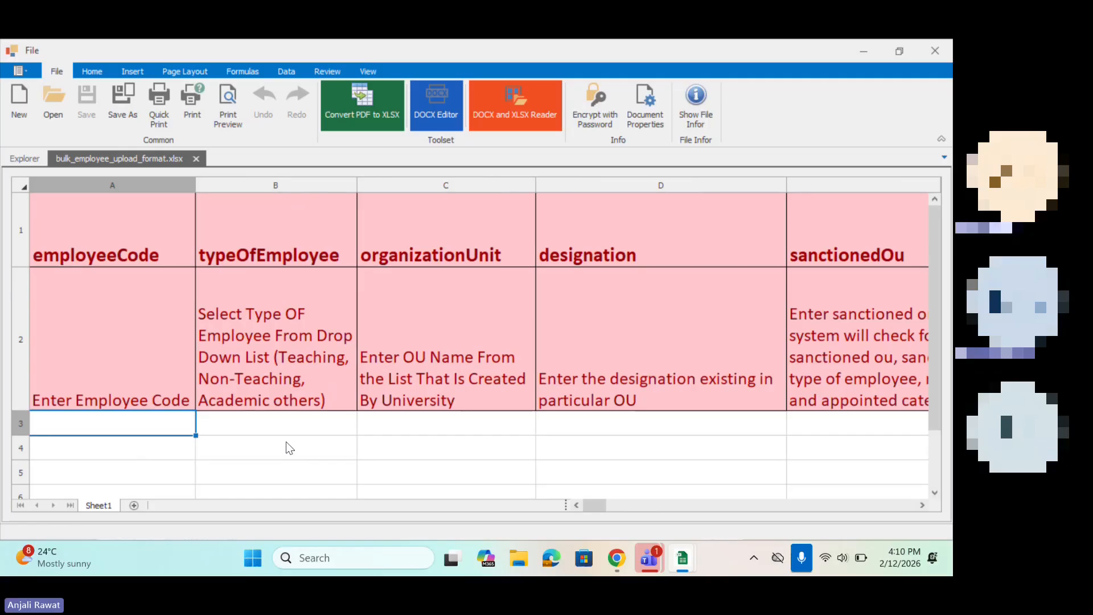
left_click(344, 438)
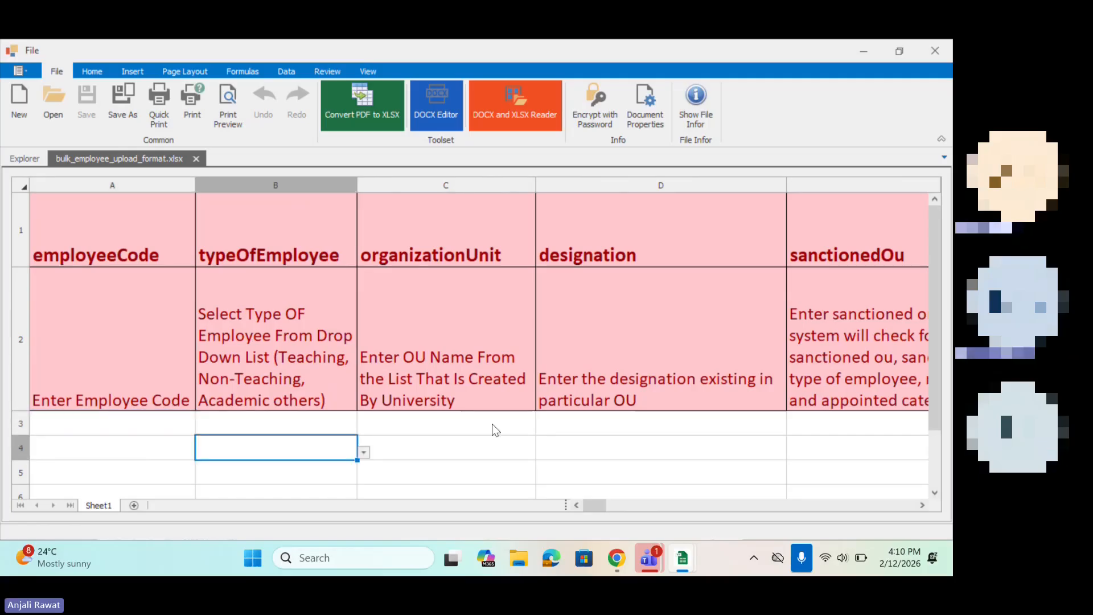
scroll(492, 424, "right", 4)
scroll(492, 424, "right", 3)
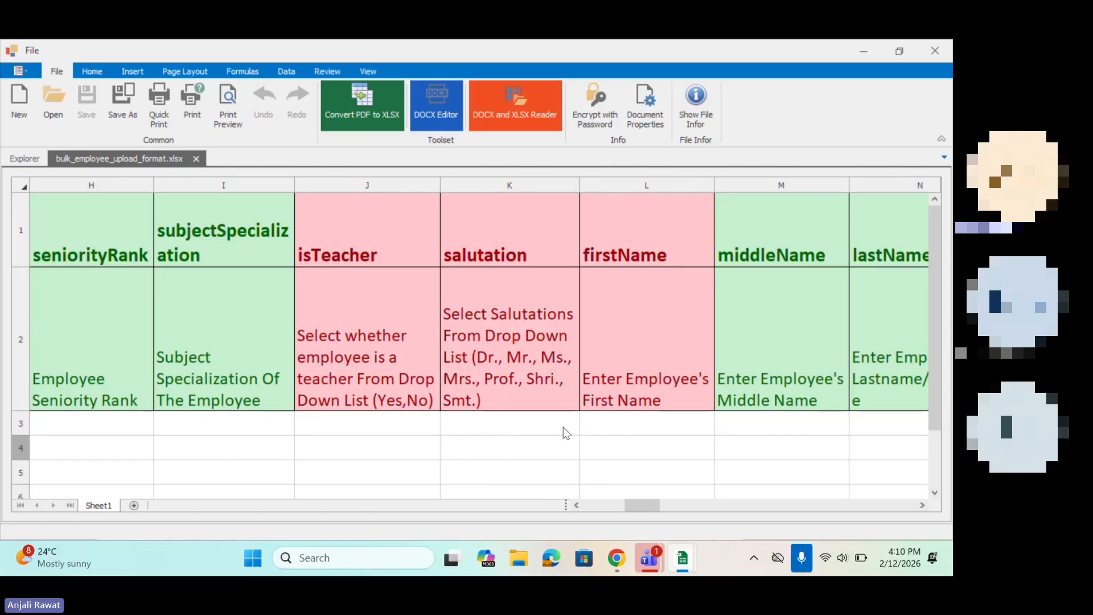
scroll(565, 432, "right", 3)
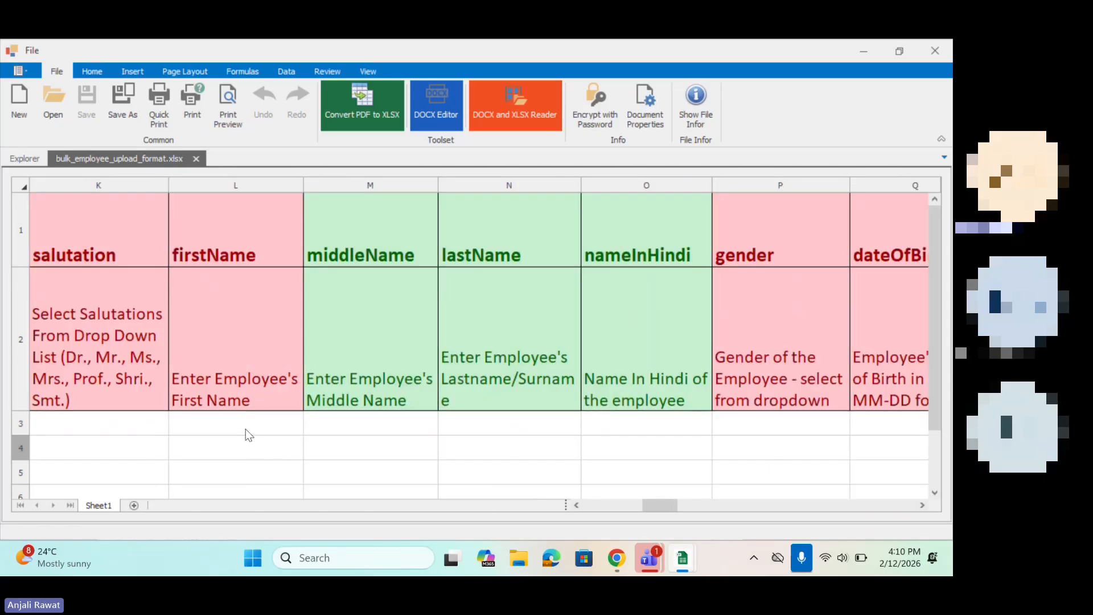
scroll(245, 435, "left", 9)
left_click(477, 454)
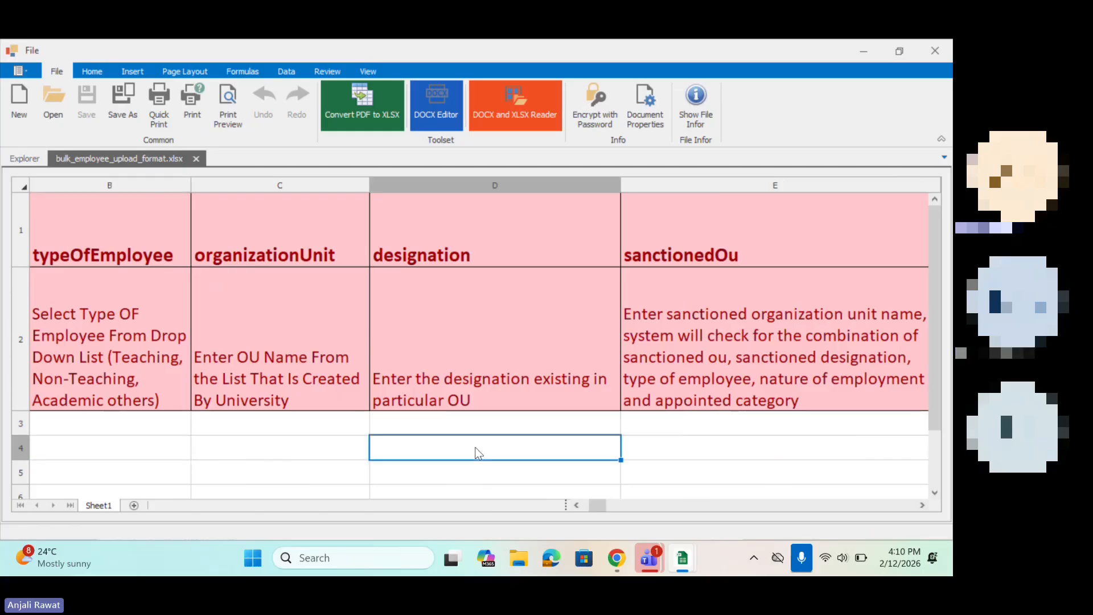
Step: Examine the template's remaining columns through personalEmail, pointing out the empty cells below salutation, firstName and middleName
scroll(476, 451, "right", 7)
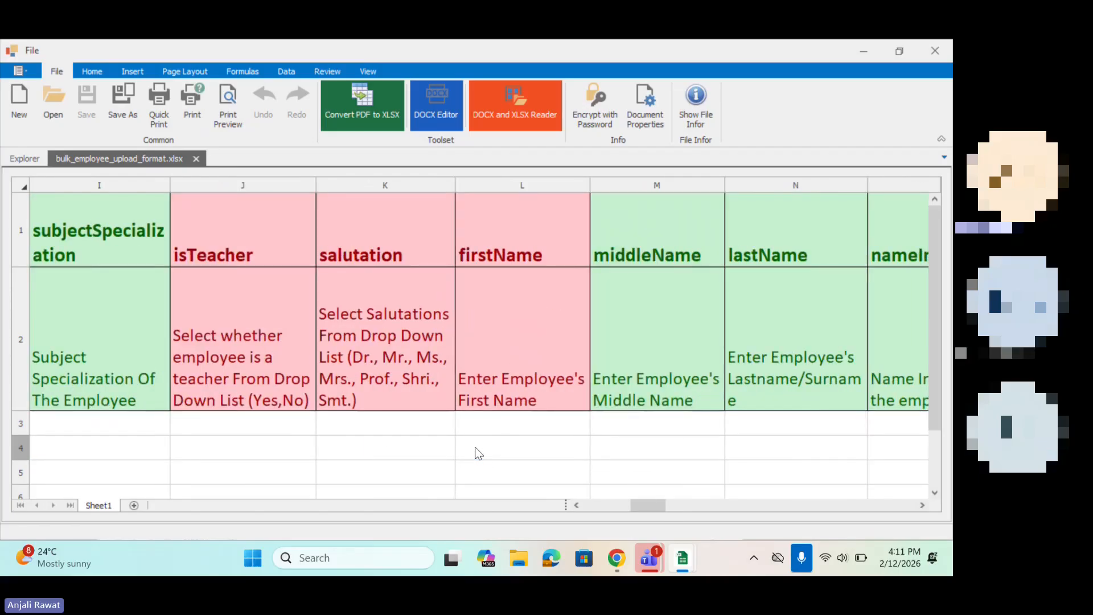
left_click(385, 434)
left_click(555, 431)
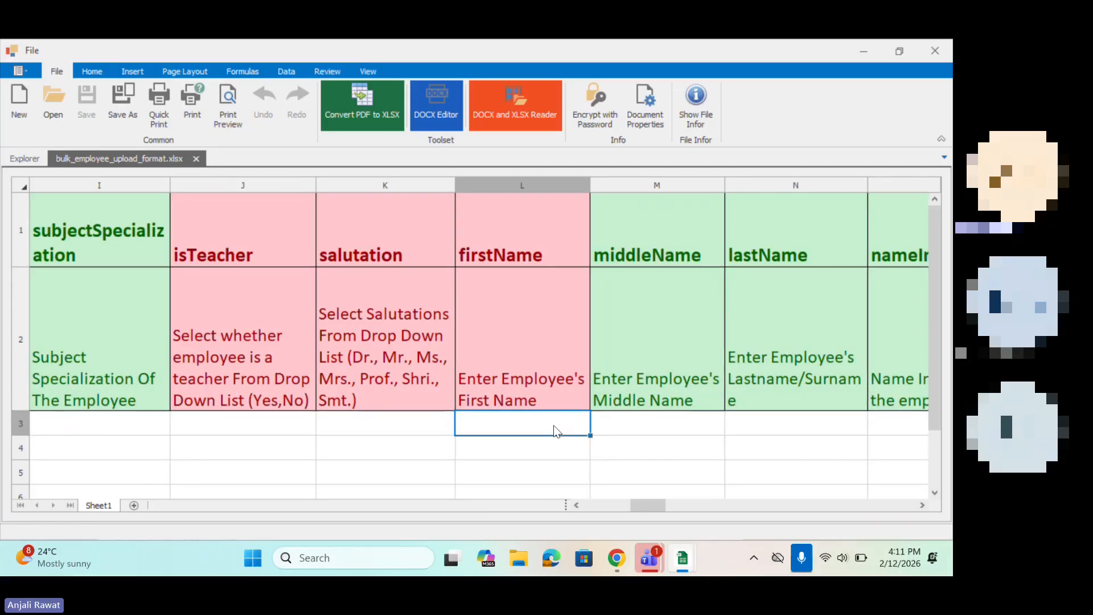
left_click(669, 440)
scroll(670, 439, "right", 6)
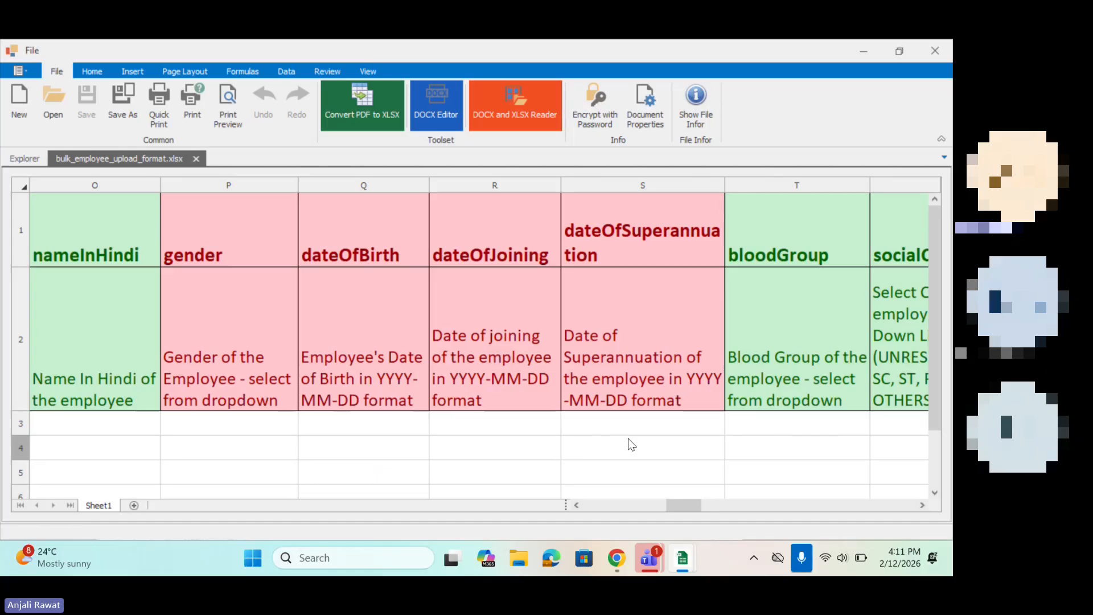
left_click(731, 420)
scroll(731, 421, "right", 5)
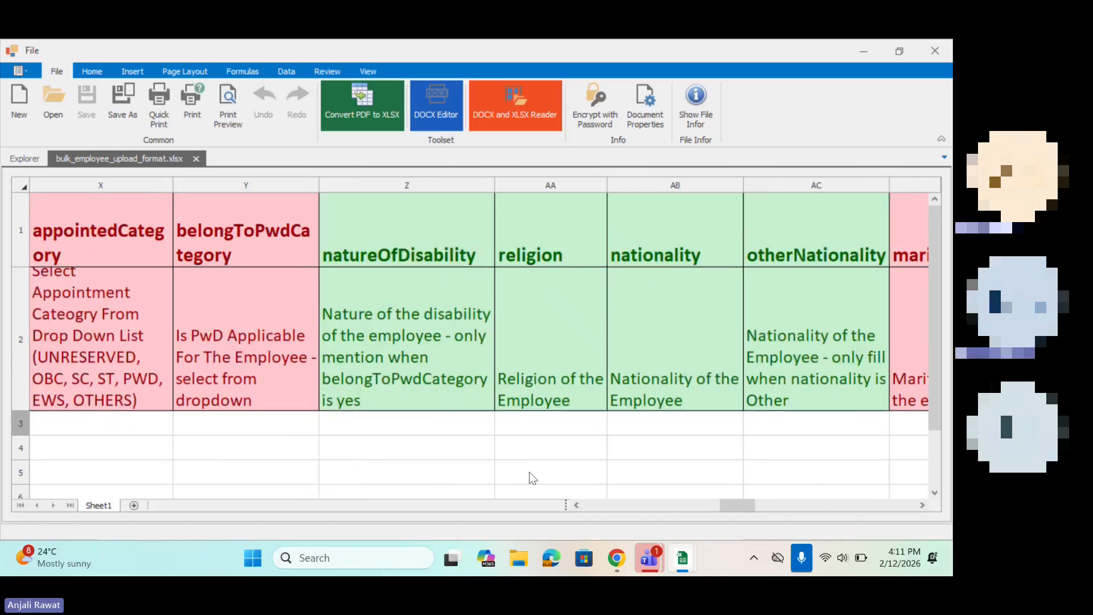
scroll(529, 472, "right", 3)
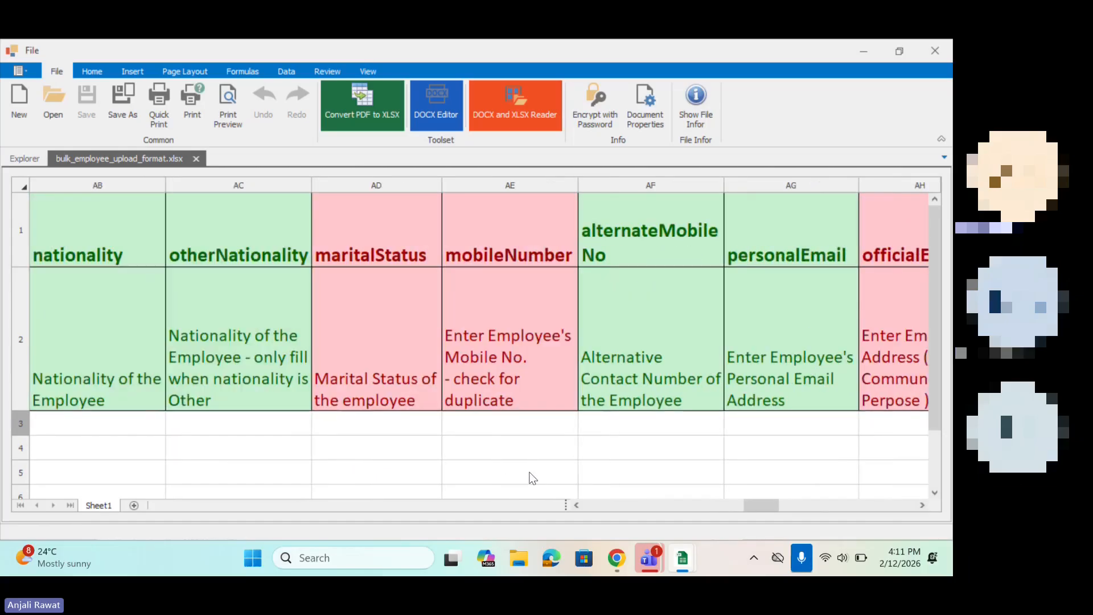
Step: Return to the employee adding options in the browser and highlight the single, bulk and pensioners/retired employee headings in turn
left_click(865, 48)
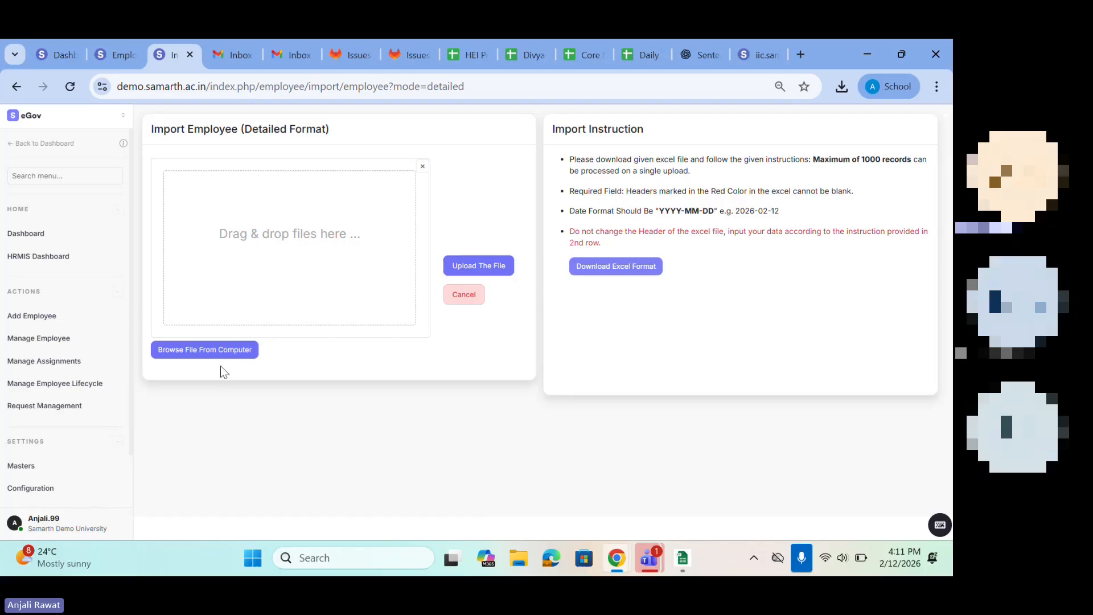
left_click(31, 315)
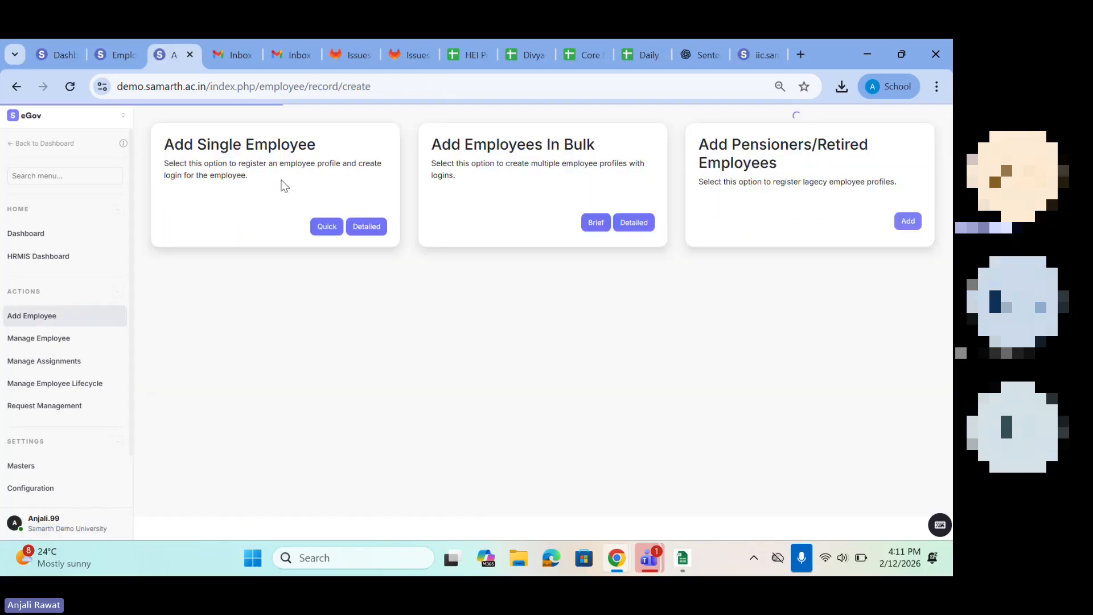
left_click_drag(165, 146, 380, 145)
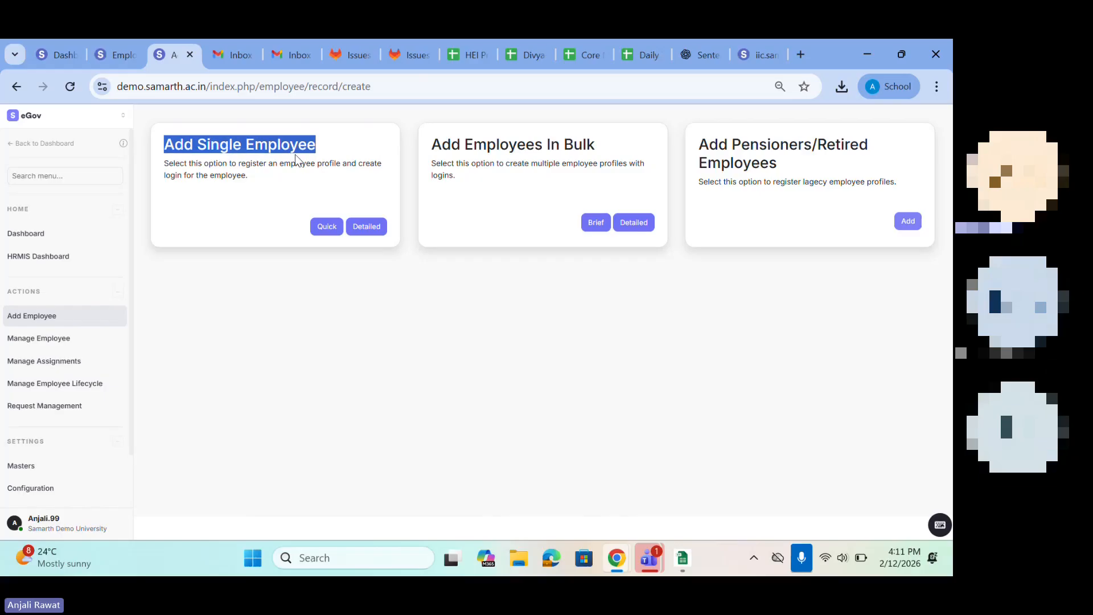
left_click(181, 139)
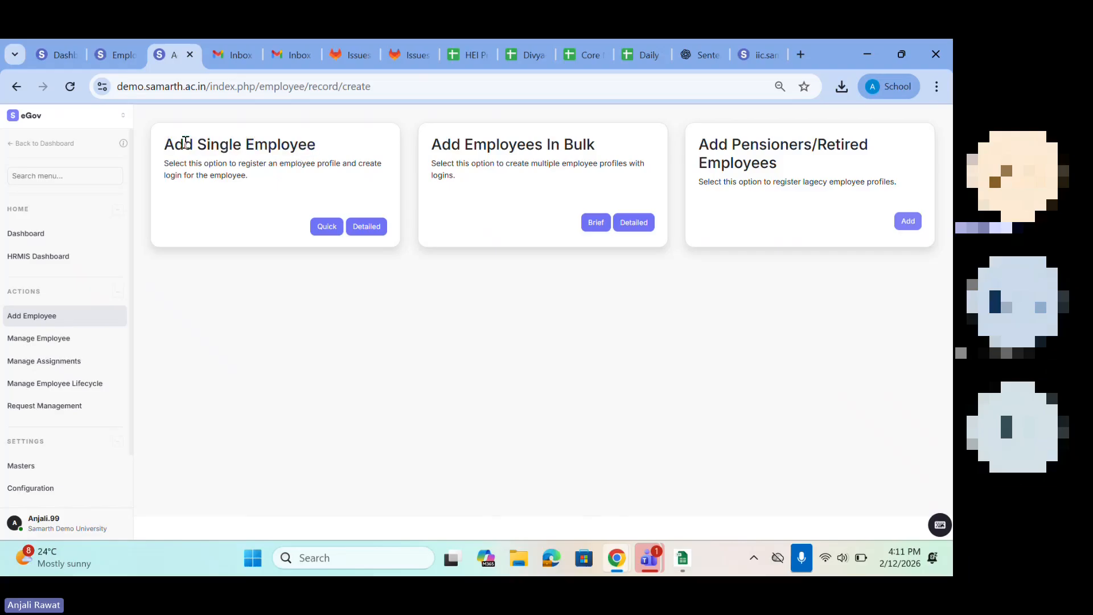
left_click_drag(422, 150, 600, 145)
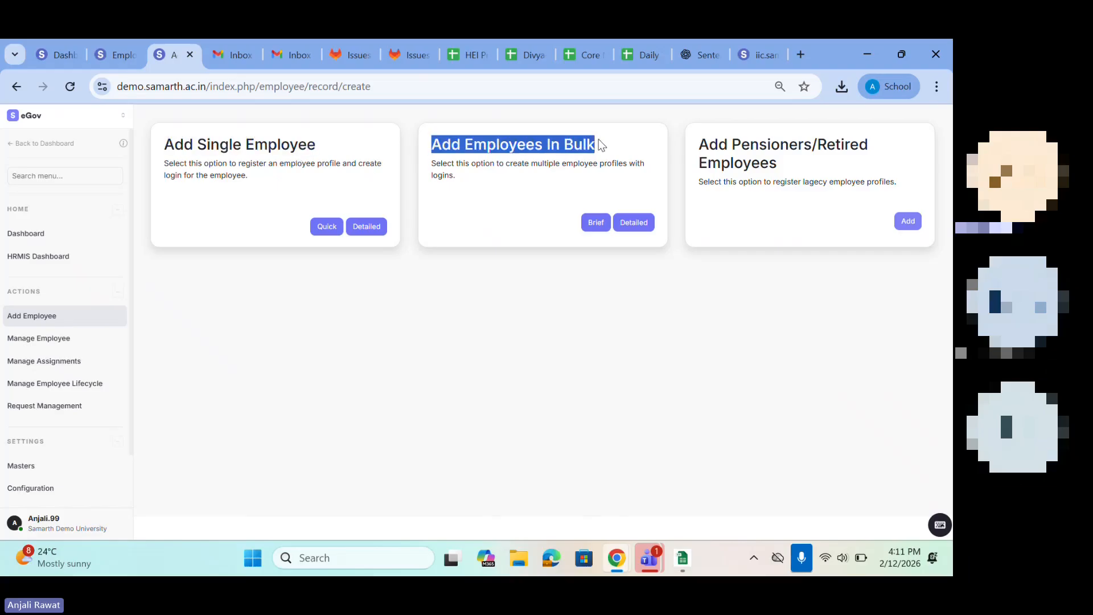
left_click_drag(697, 141, 841, 171)
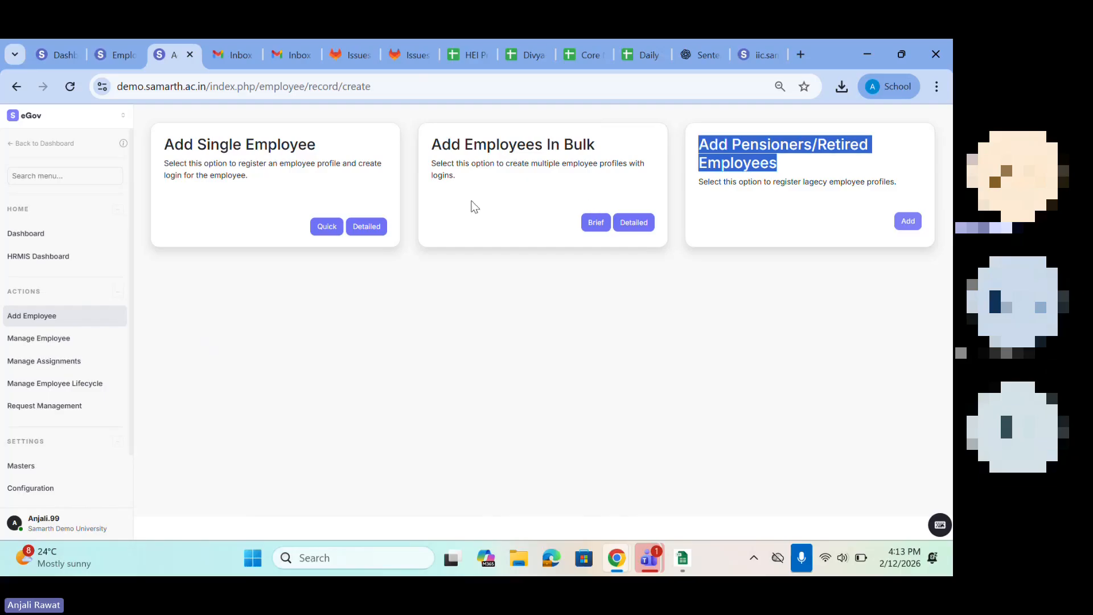
Step: Show the organizational units under Manage Employee, highlight some unit names, and open the employee list of Nagaland Du
left_click(41, 343)
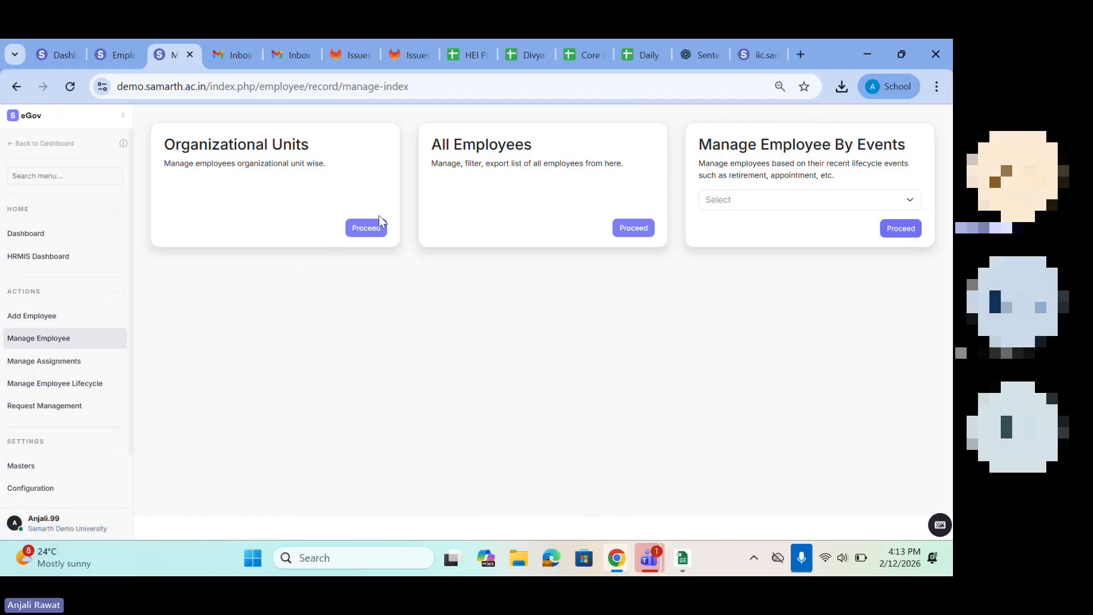
left_click(366, 228)
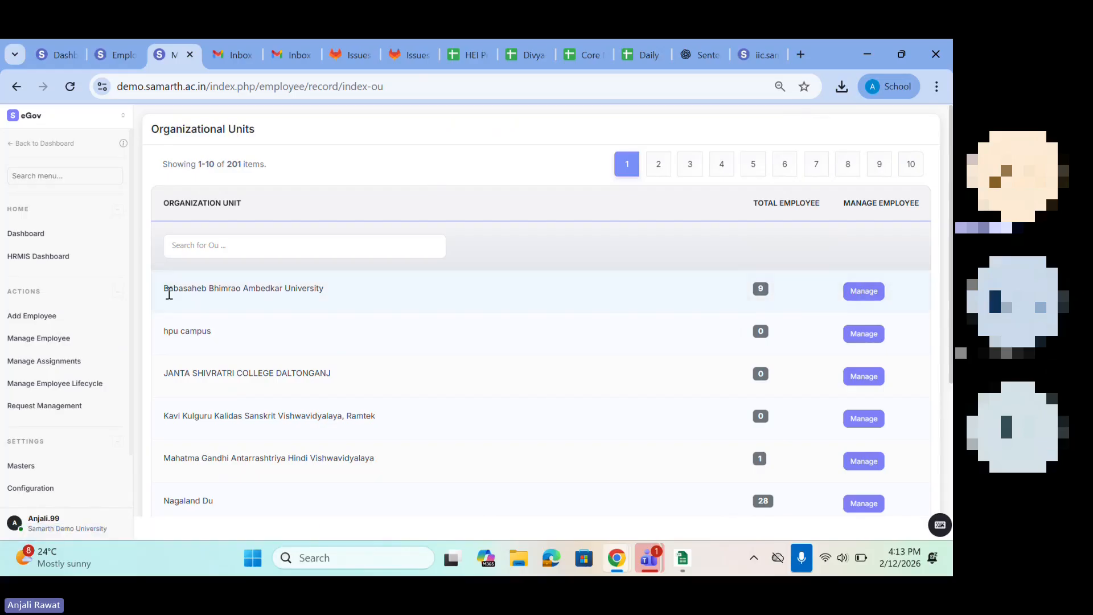
left_click_drag(168, 288, 453, 297)
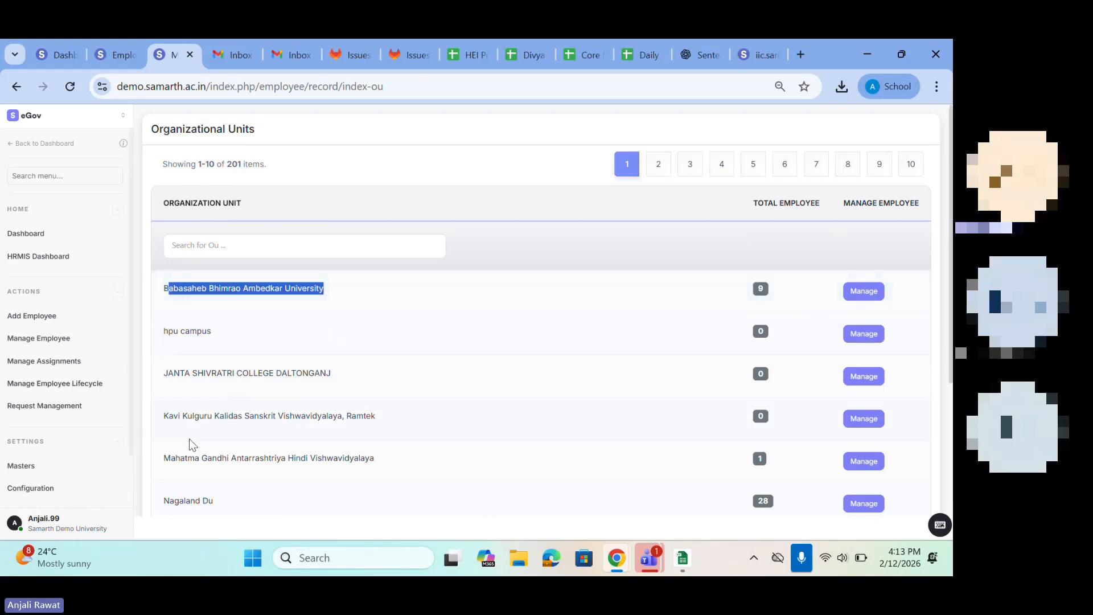
left_click_drag(165, 457, 385, 467)
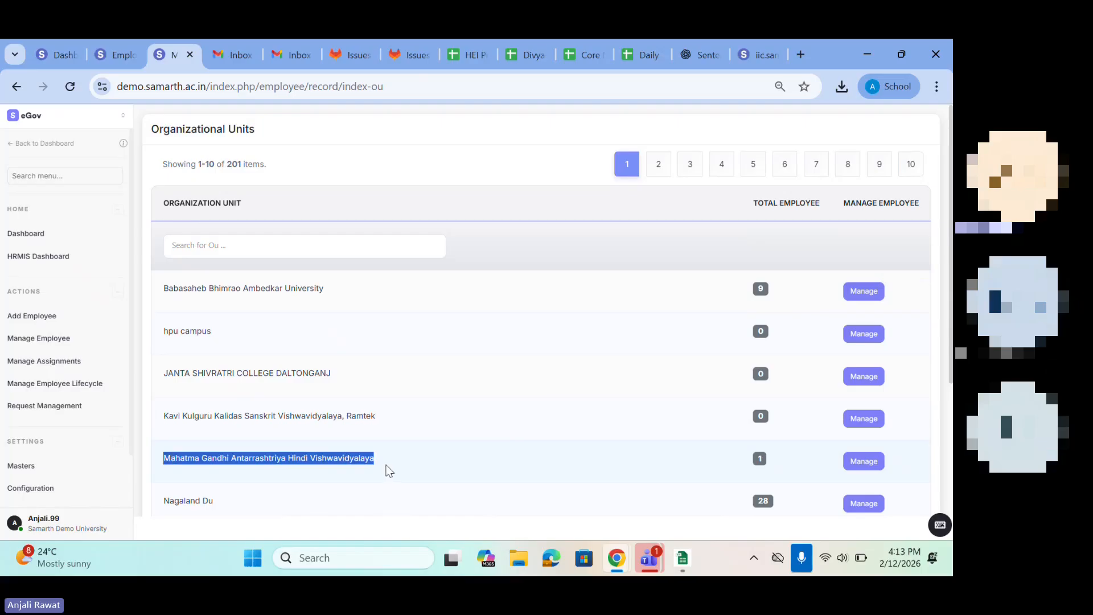
left_click_drag(181, 516, 236, 518)
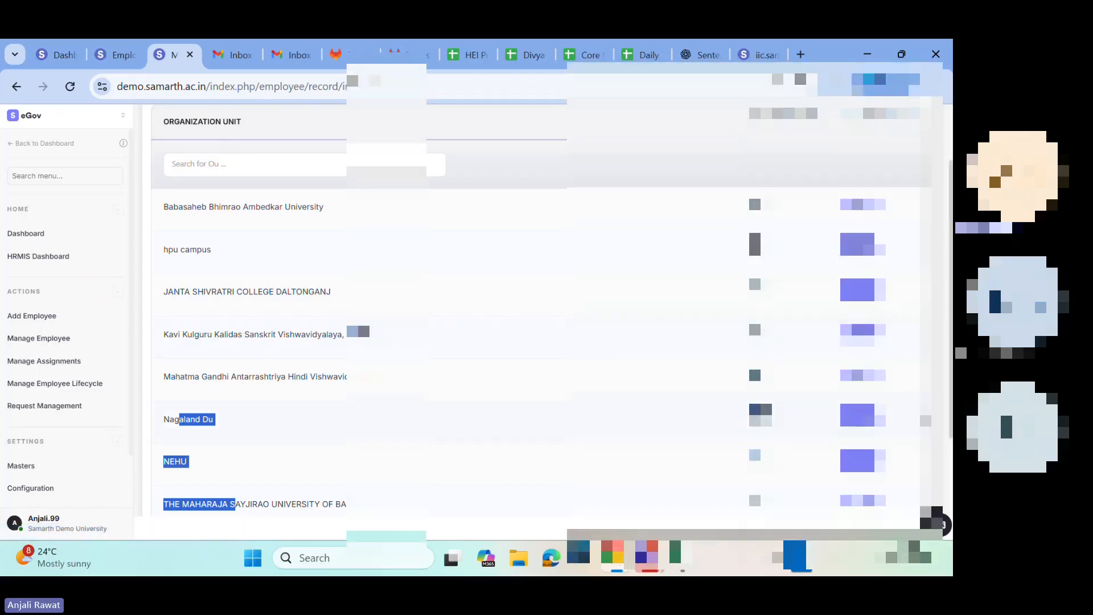
left_click(865, 418)
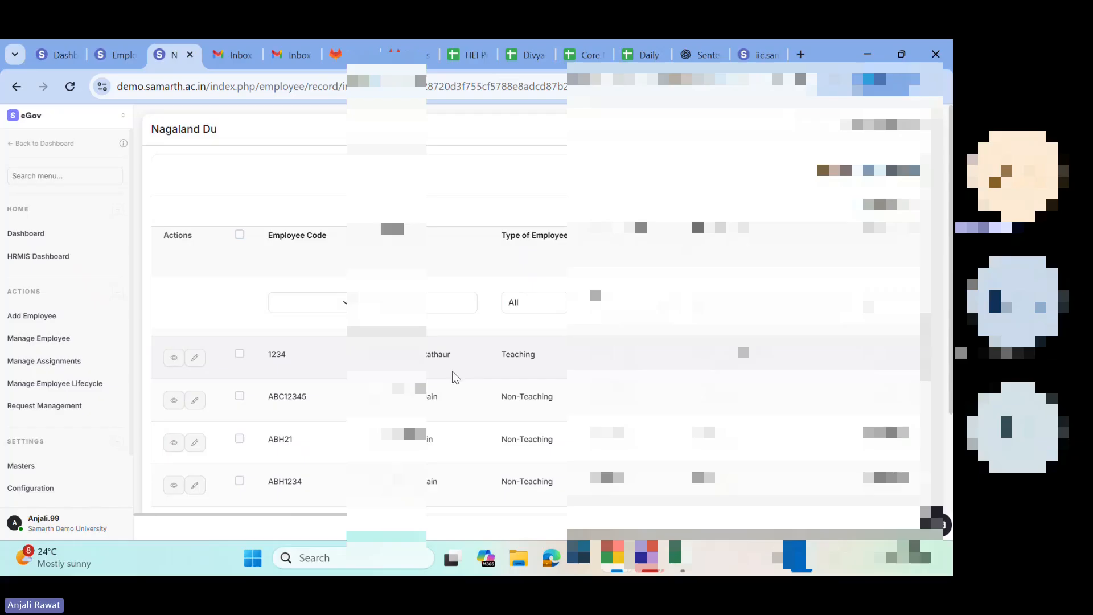
Step: Go back to Manage Employee, list all employees, and view the profile of the first employee listed
left_click(62, 339)
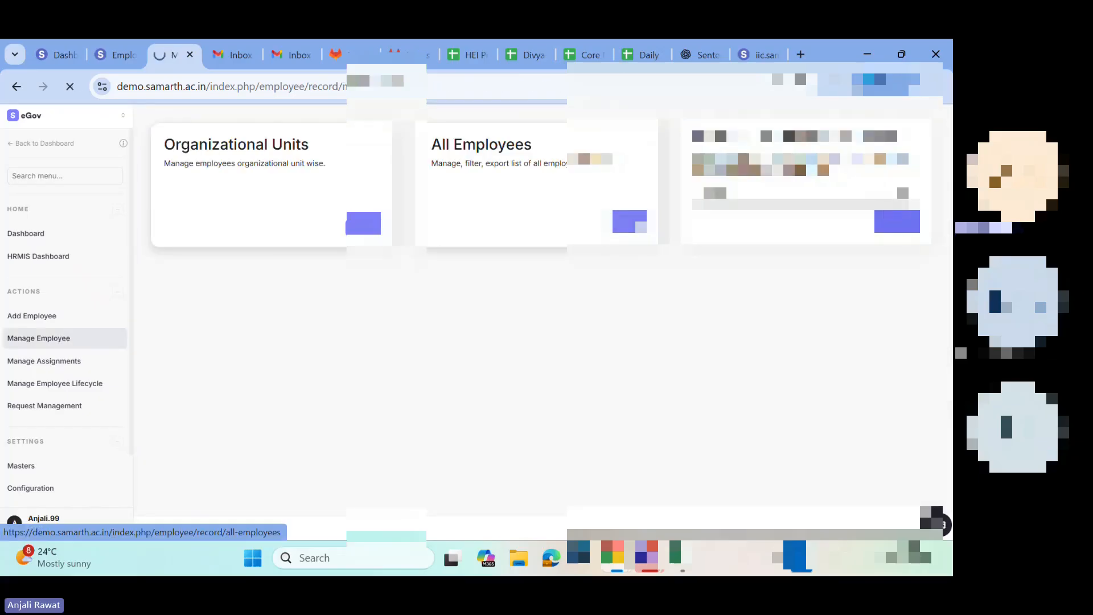
left_click(629, 221)
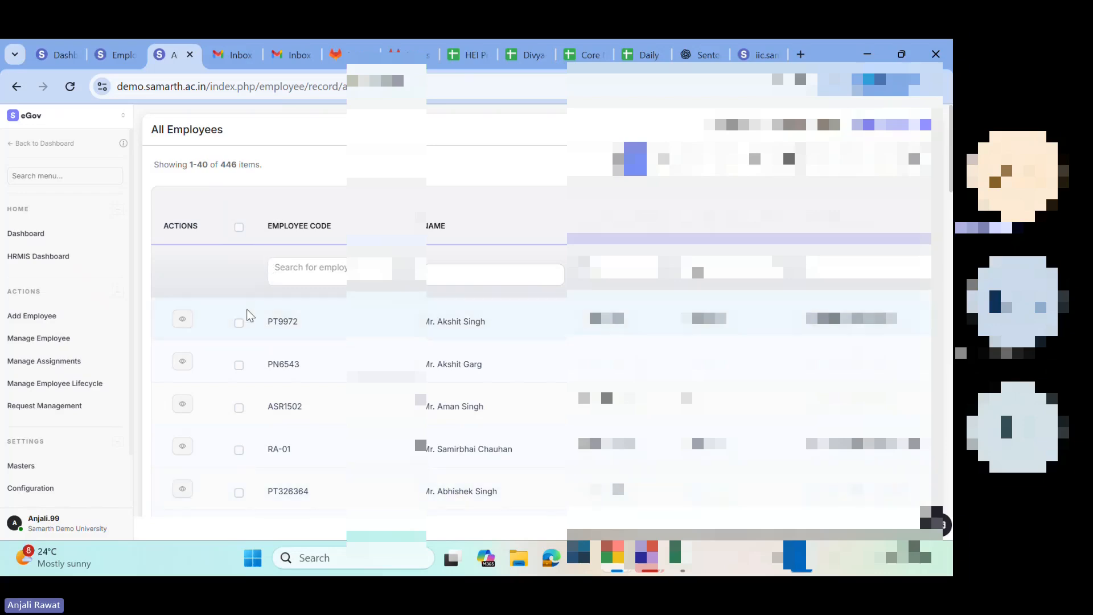
left_click(182, 320)
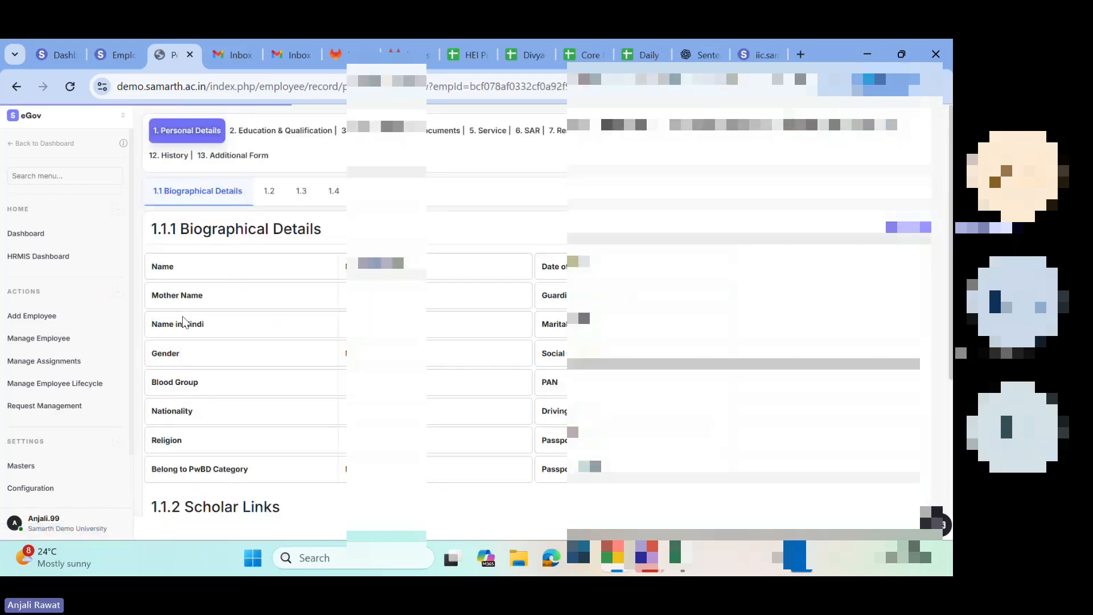
Step: Examine the employee's Personal Details sections, from Biographical Details through Contact and Family Details to Additional Details
scroll(183, 320, "down", 2)
scroll(182, 317, "up", 2)
left_click(265, 194)
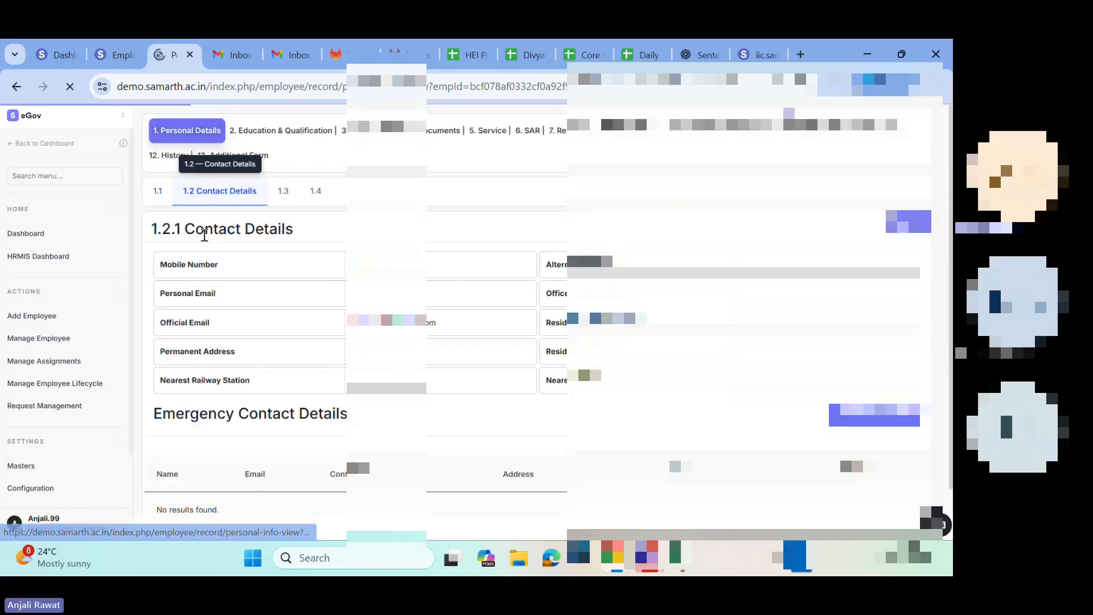
left_click_drag(196, 229, 295, 264)
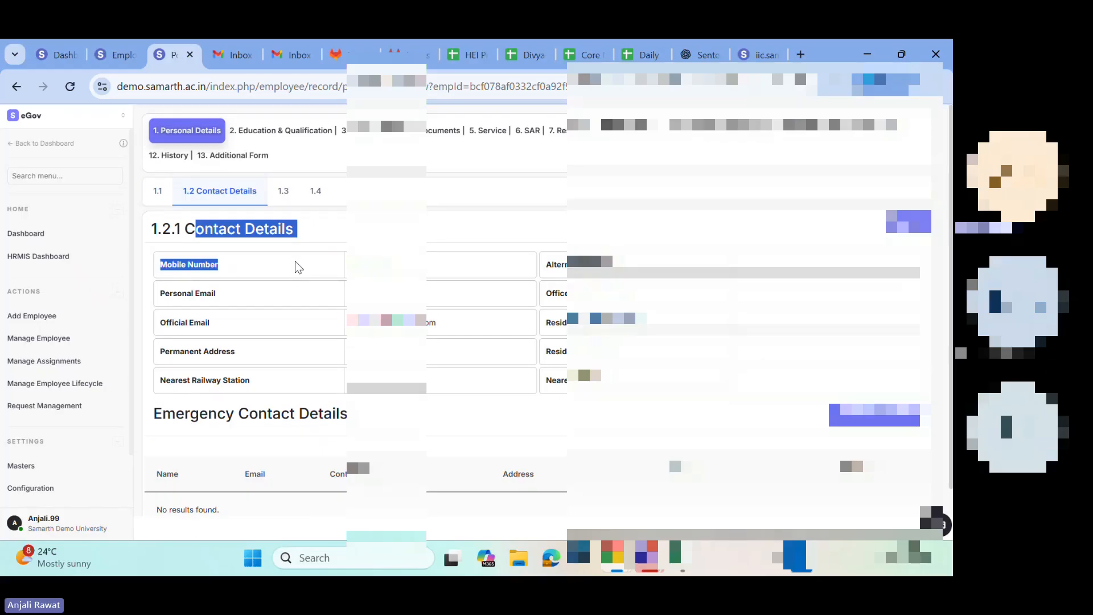
left_click(283, 193)
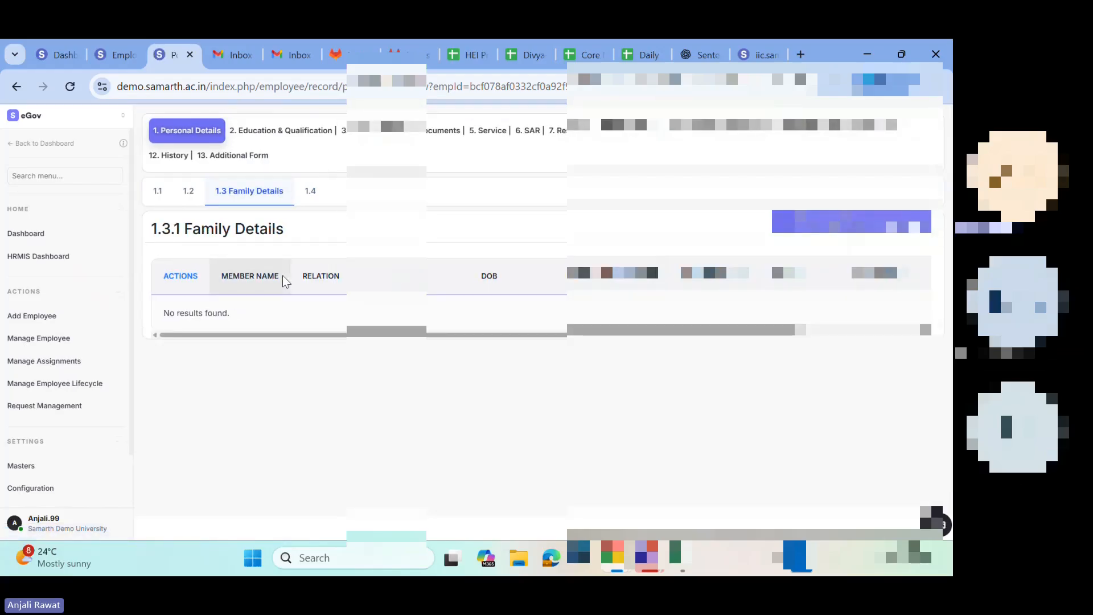
left_click(311, 193)
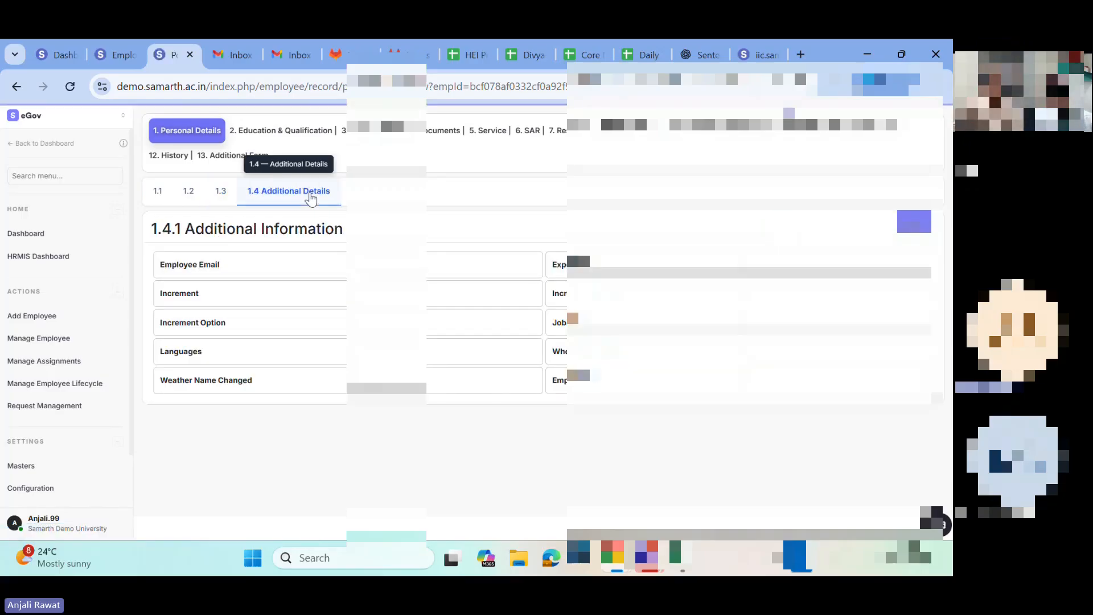
left_click_drag(243, 283, 558, 362)
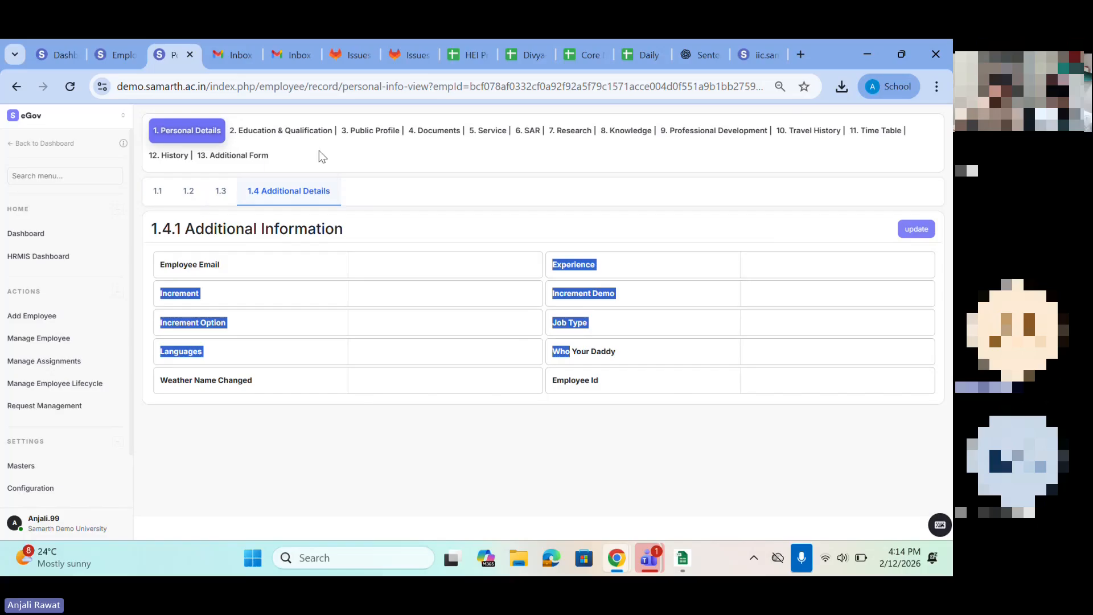
Step: View the employee's Education and Other Qualifications sections, followed by the Public Profile
left_click(283, 137)
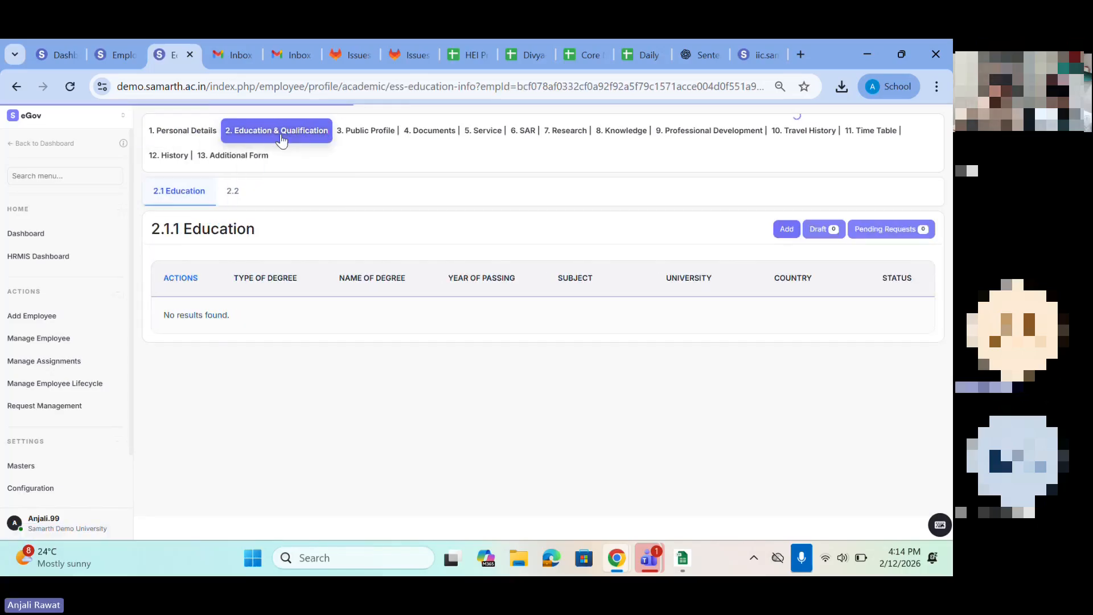
left_click(222, 199)
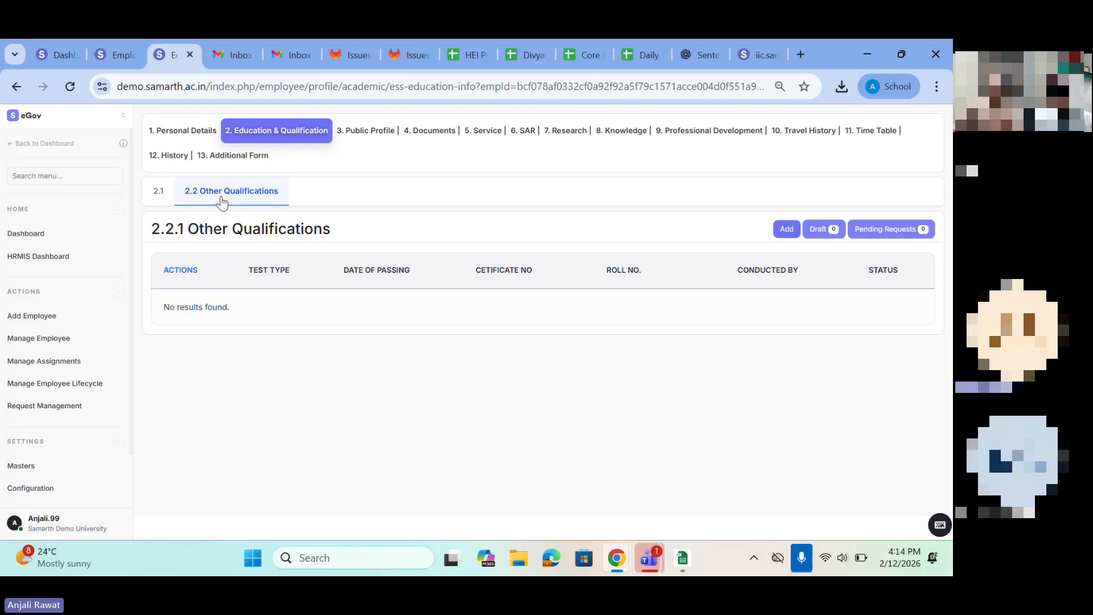
left_click(357, 131)
Step: Open the employee's Documents section and look through the list of document types and accepted formats
left_click(433, 131)
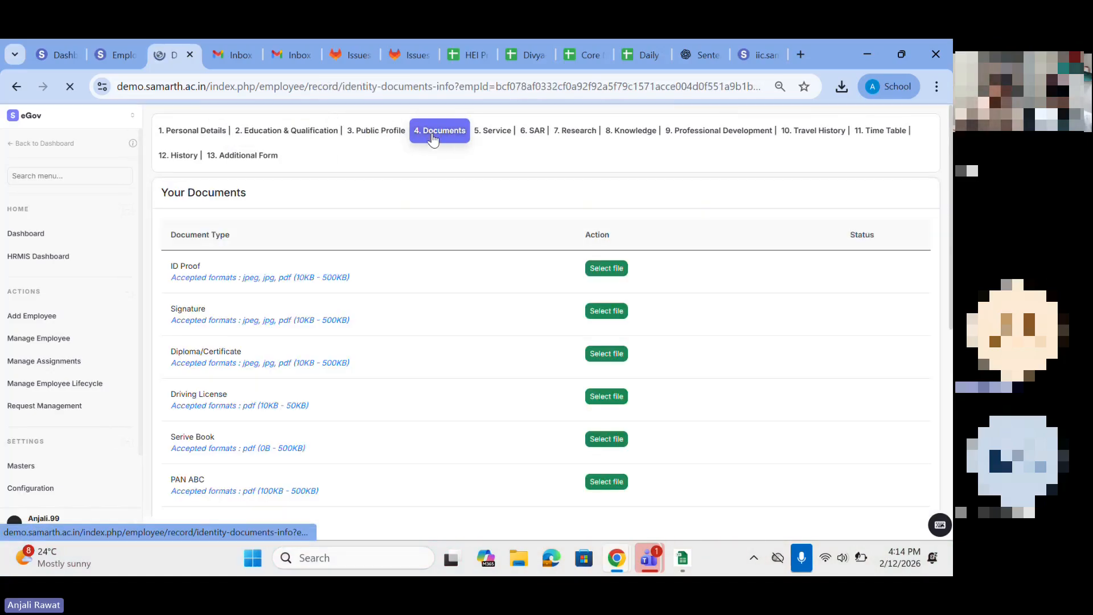
scroll(398, 329, "down", 1)
scroll(398, 329, "down", 3)
scroll(398, 329, "up", 4)
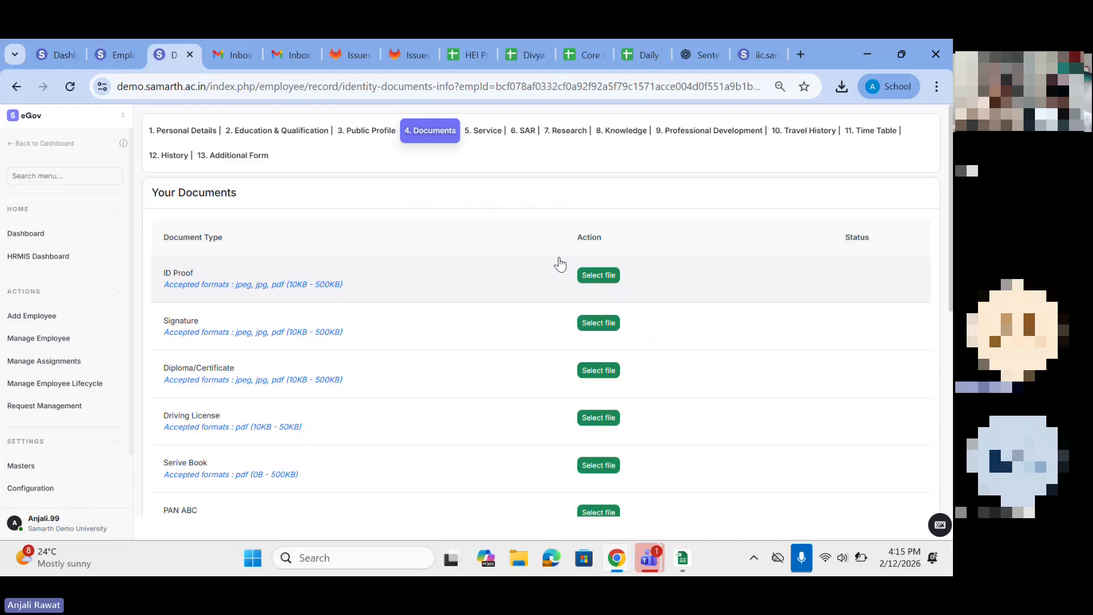
Step: Open Document Options in the Employee module's Masters settings and look through the full list of document types
key("ctrl+shift+Tab")
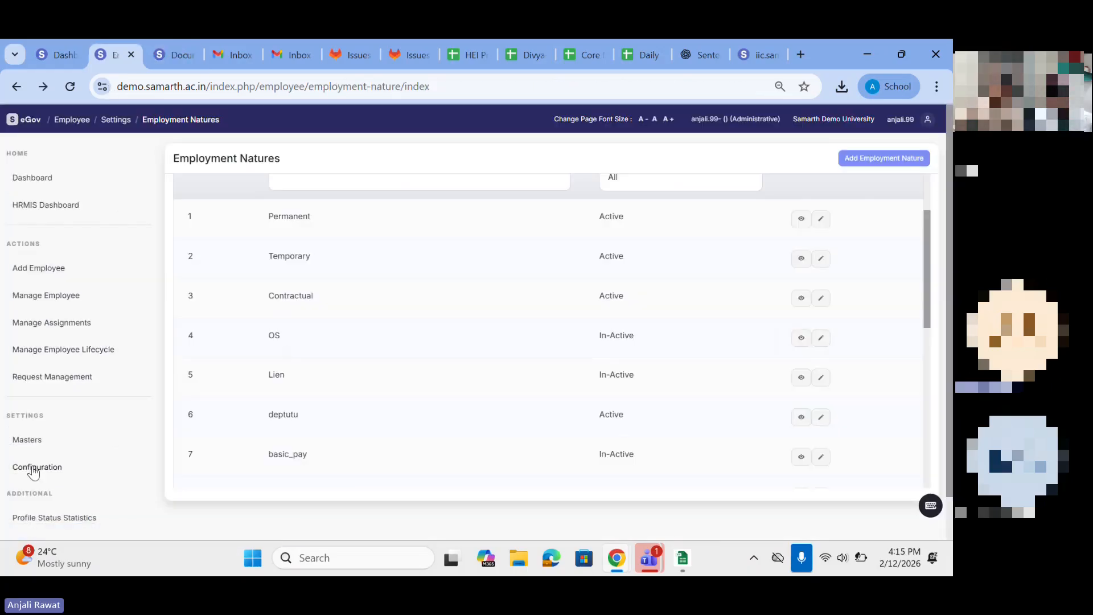
left_click(24, 443)
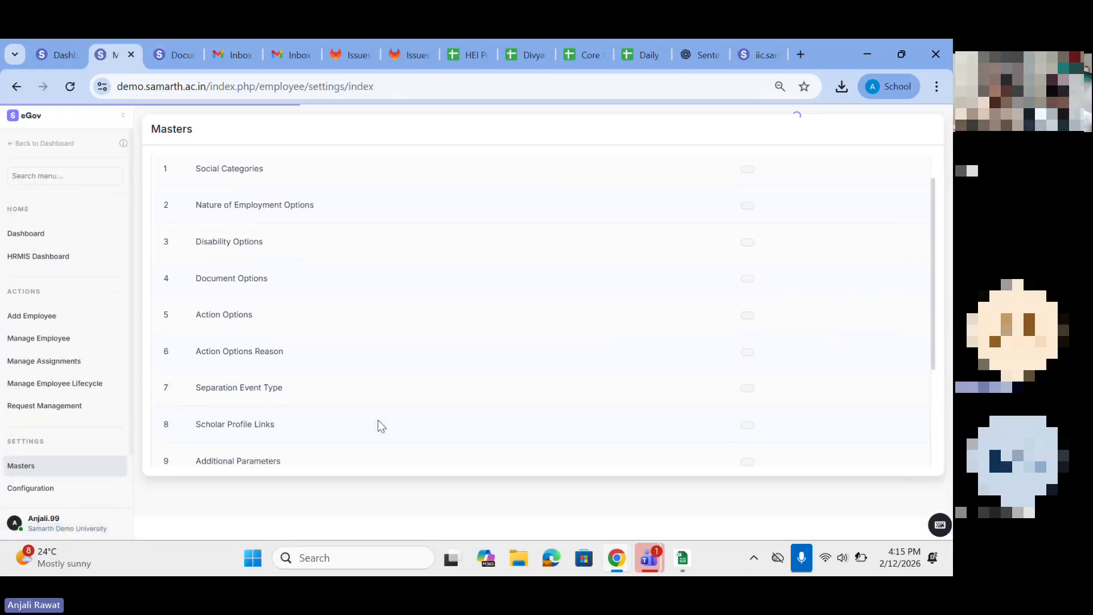
left_click_drag(196, 280, 469, 283)
left_click(747, 284)
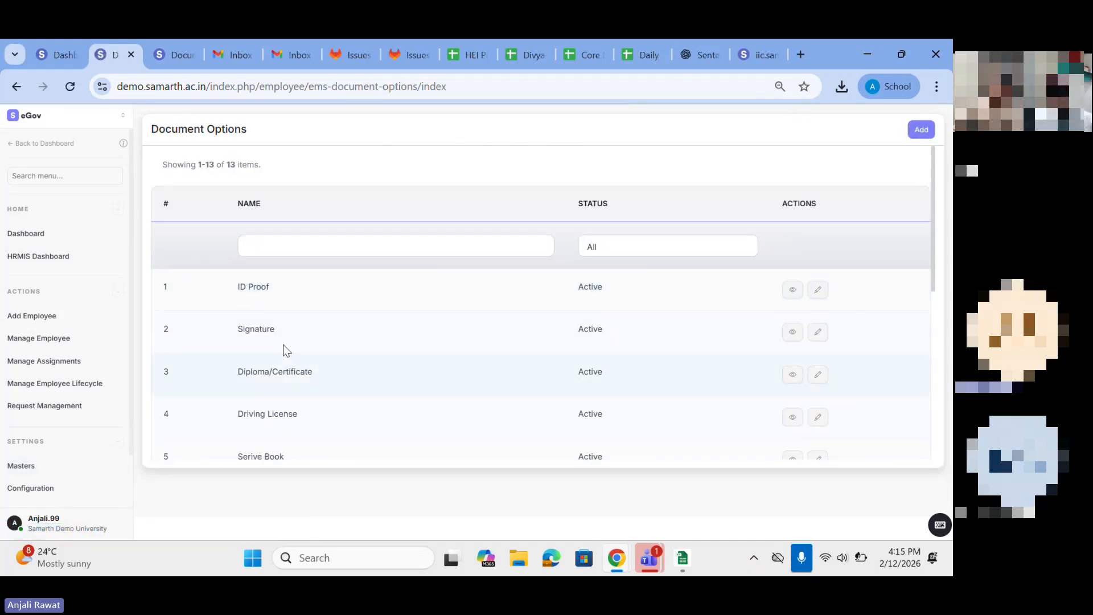
scroll(284, 347, "down", 3)
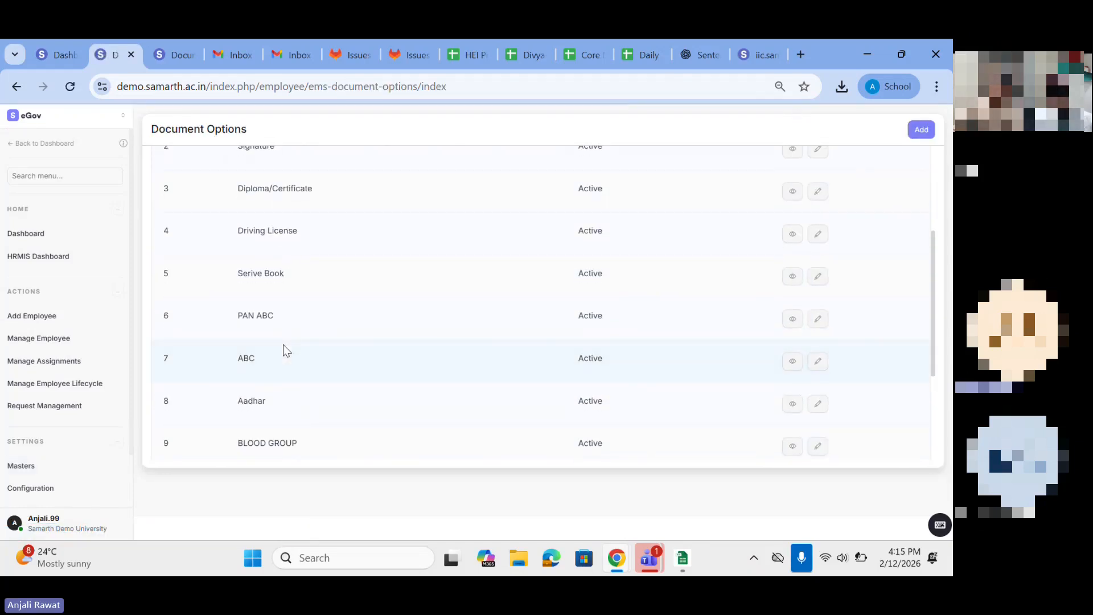
scroll(284, 349, "down", 3)
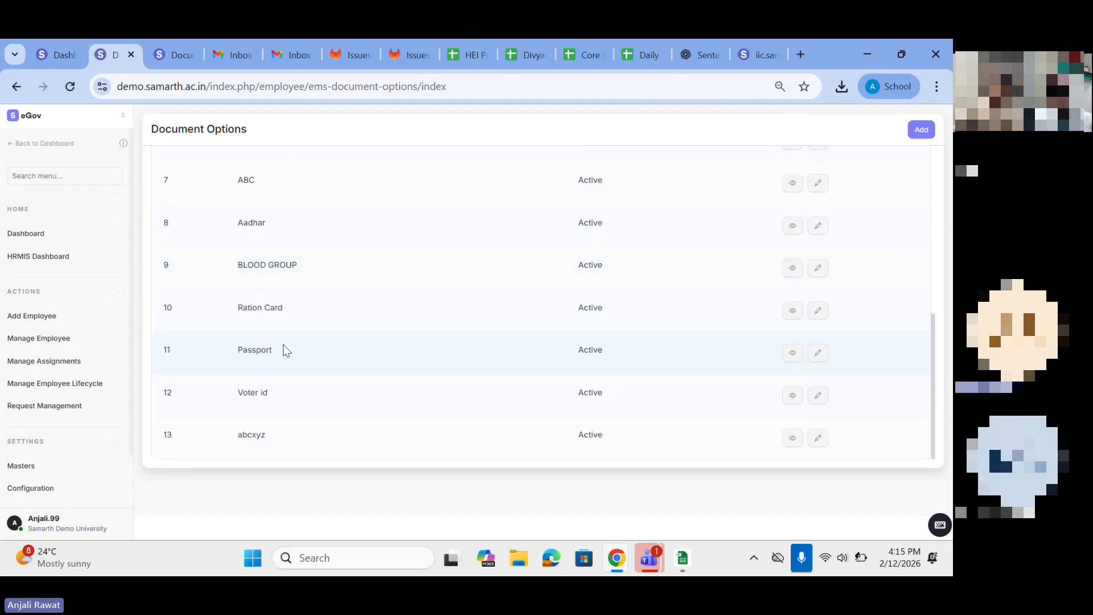
scroll(283, 347, "up", 3)
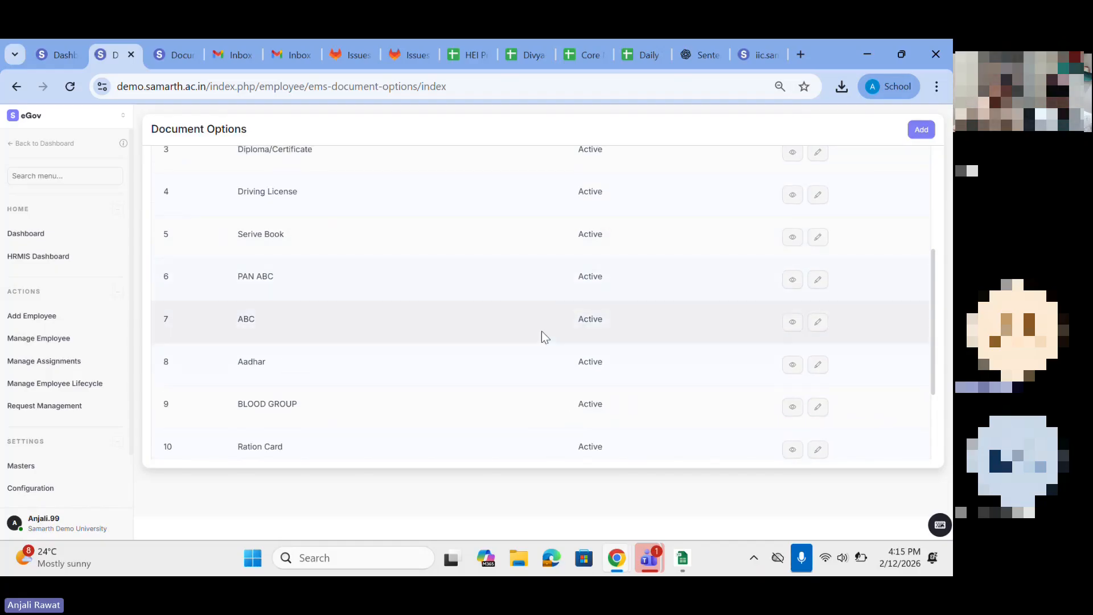
scroll(371, 288, "up", 5)
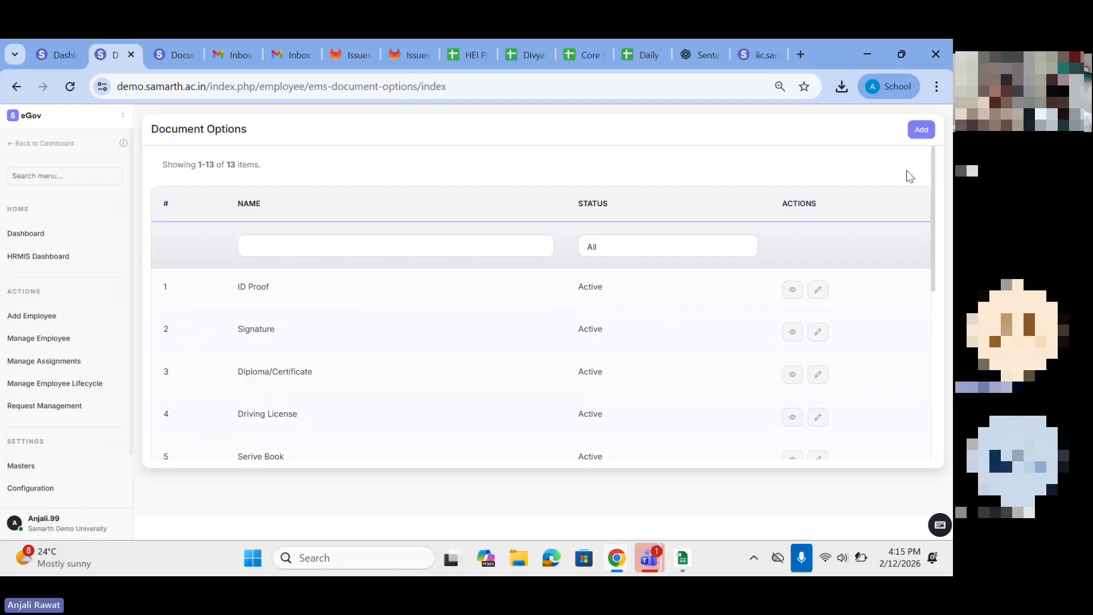
Step: Open the form for adding an employee document option and view its fields, including the File Type and Status choices
left_click(917, 133)
left_click(315, 184)
left_click(312, 215)
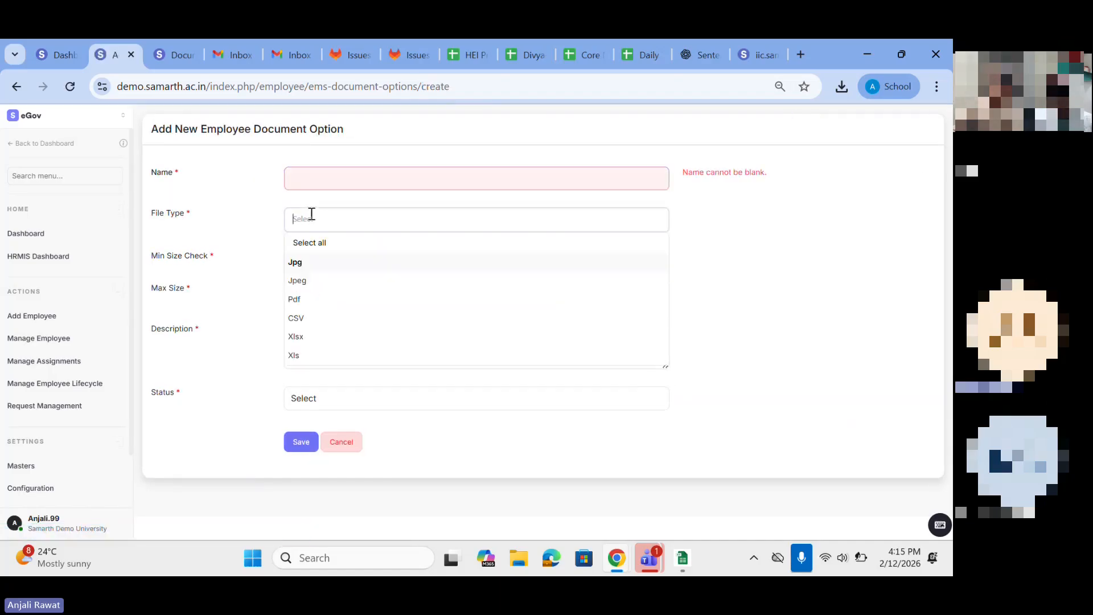
left_click(207, 260)
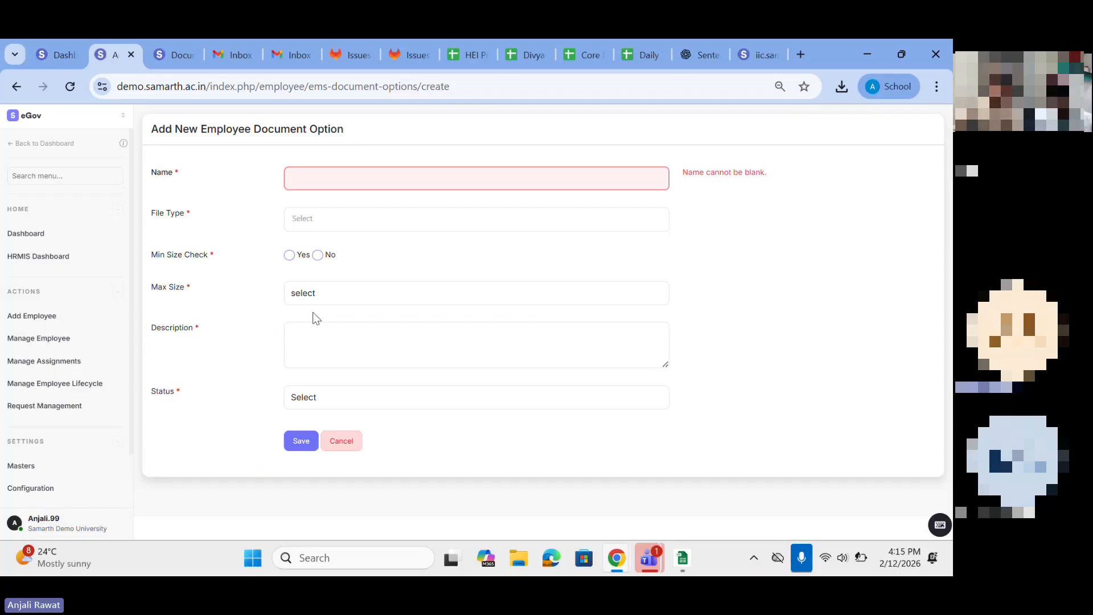
left_click(303, 348)
left_click(314, 397)
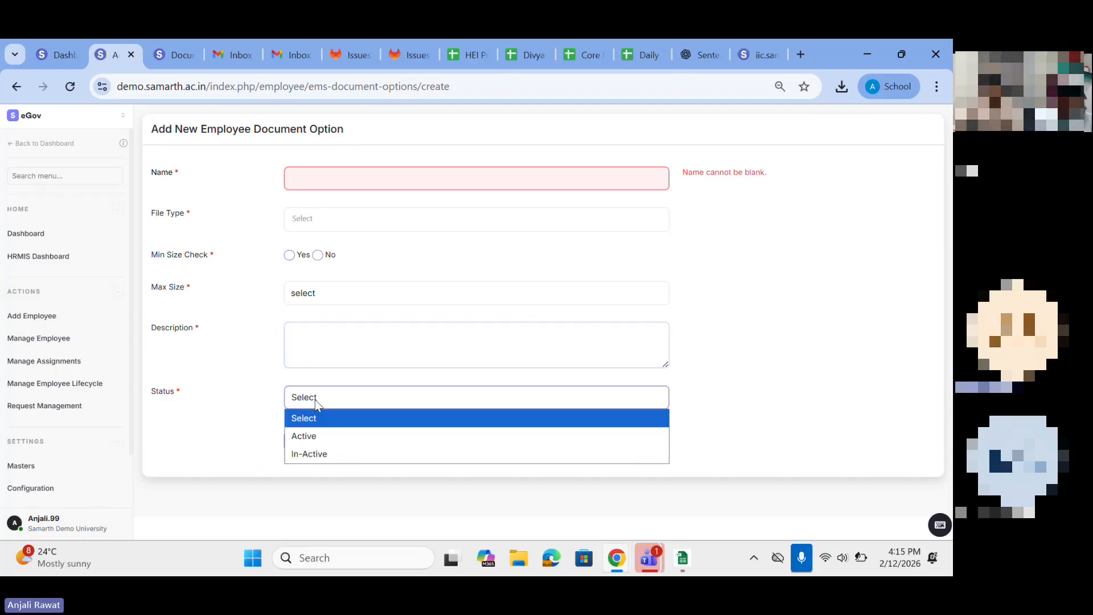
left_click(230, 421)
Step: Return to the employee's profile and examine Employment Info in the Service section, down to Assignments and Employee Lifecycle
left_click(171, 54)
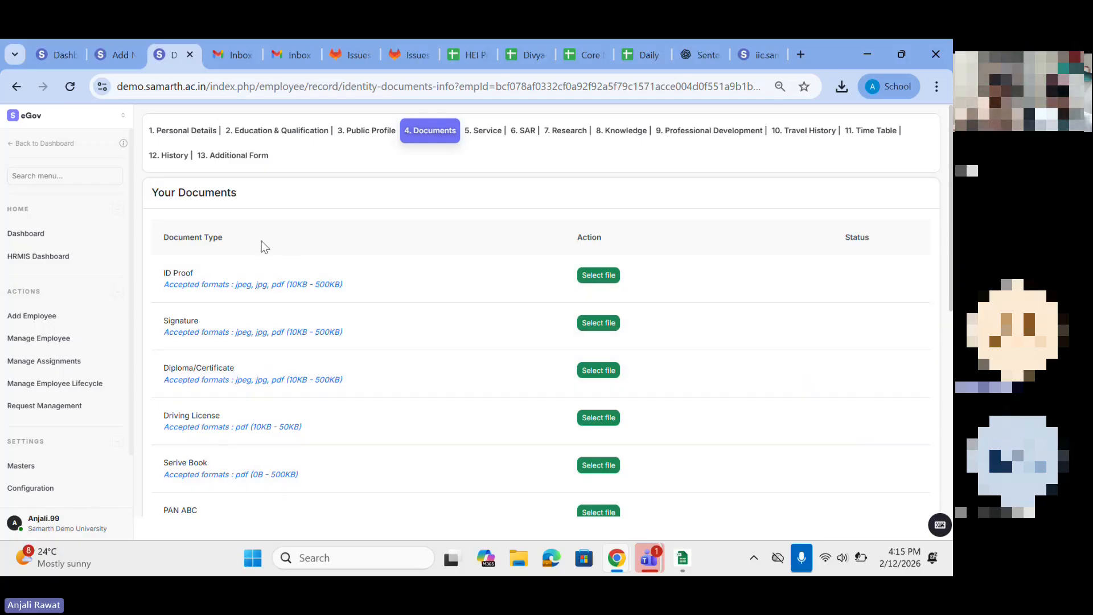
left_click(481, 130)
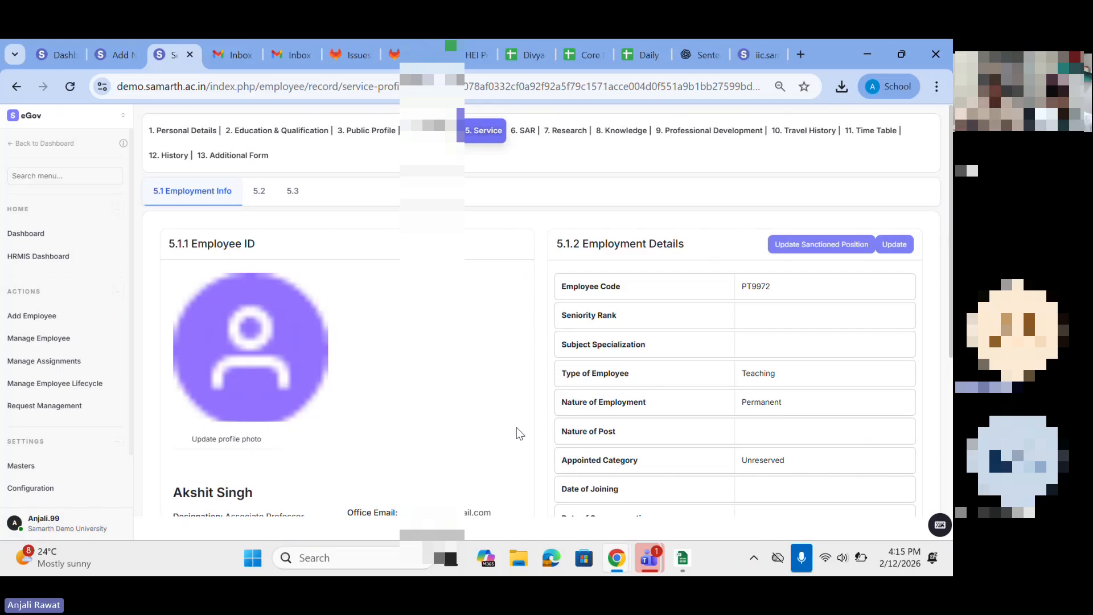
scroll(517, 427, "down", 1)
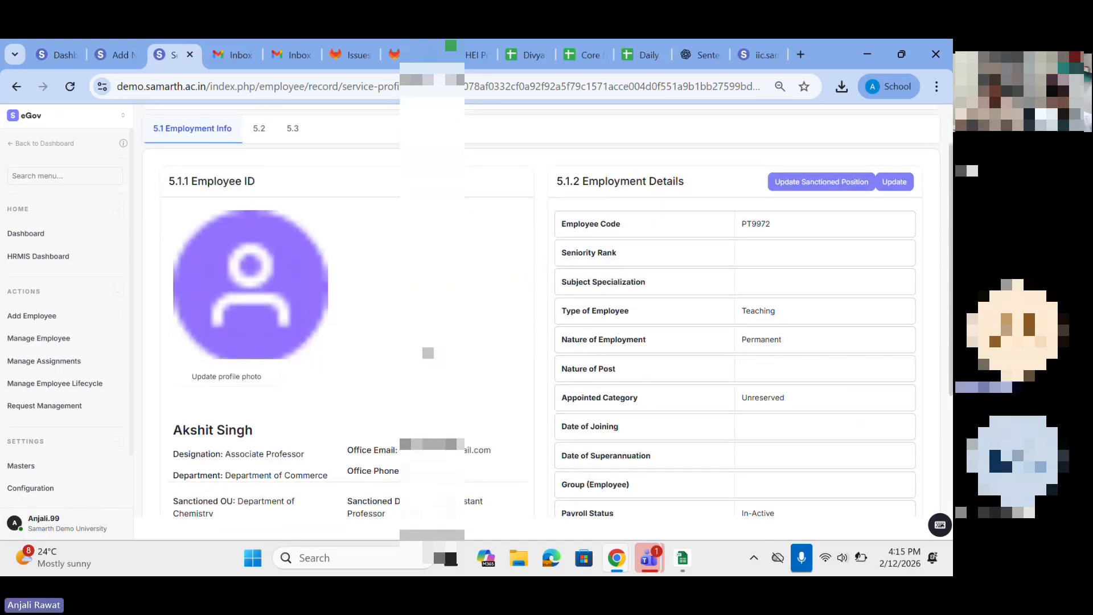
scroll(378, 363, "down", 3)
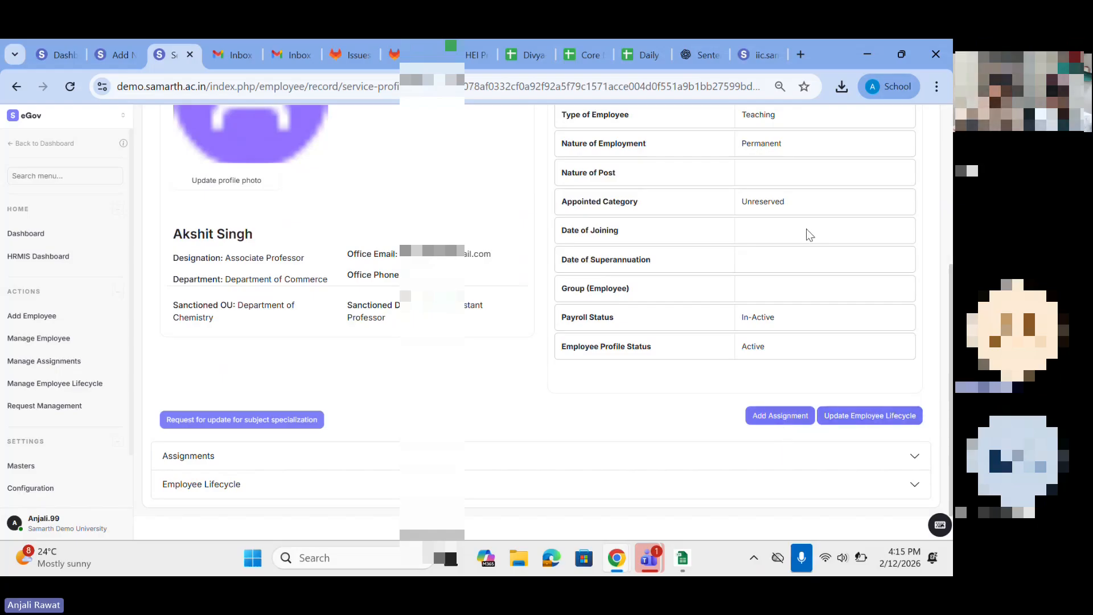
scroll(808, 233, "up", 3)
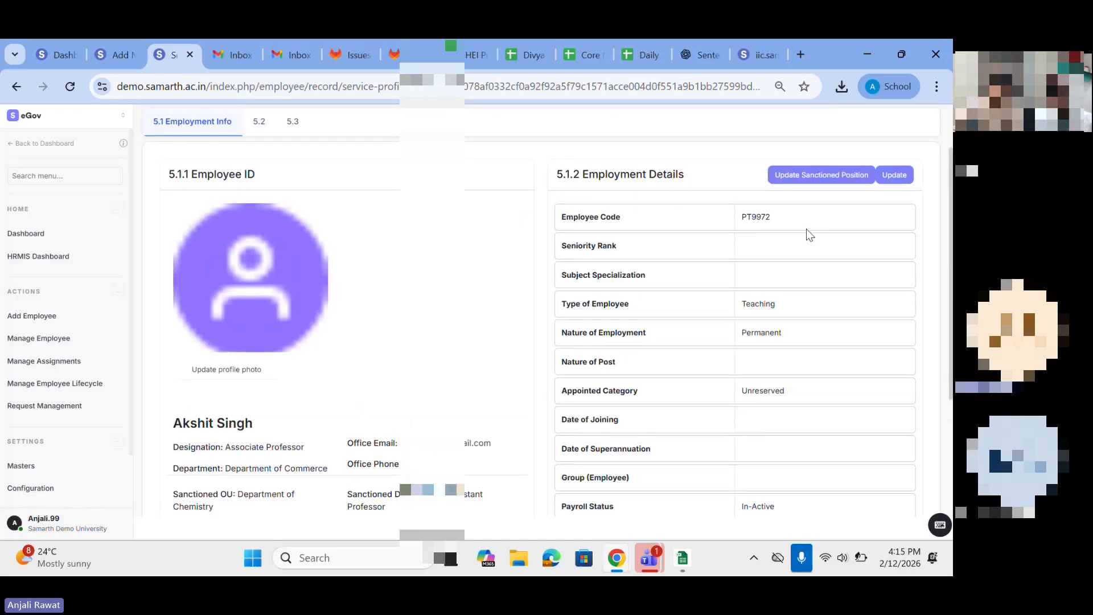
Step: Open the employee's sanctioned position for updating and review the options for employee type, nature of employment, appointed category and sanctioned OU
left_click(800, 176)
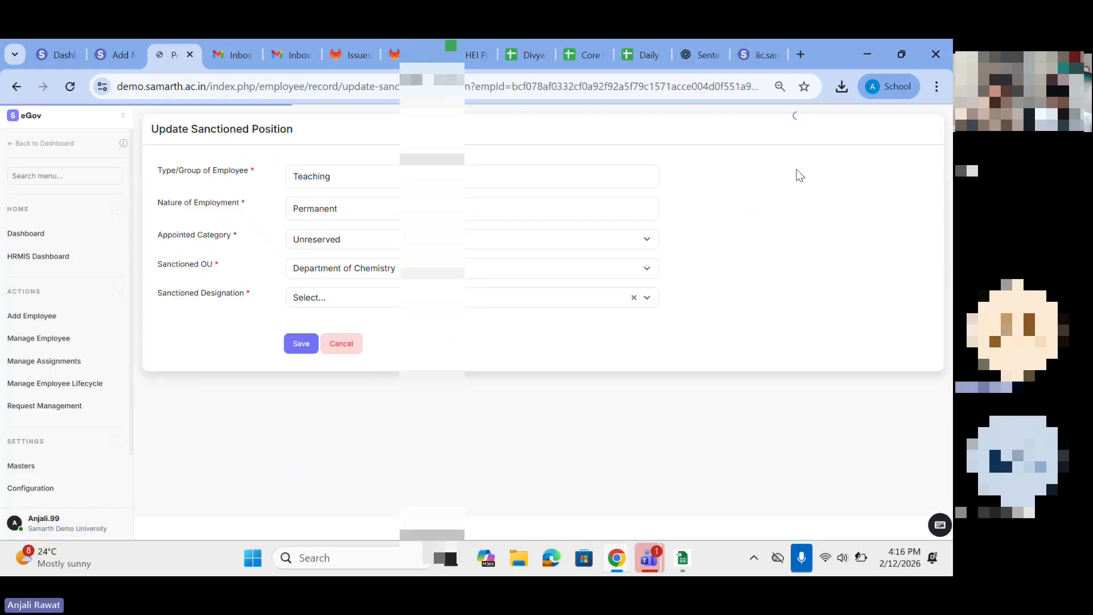
left_click(16, 87)
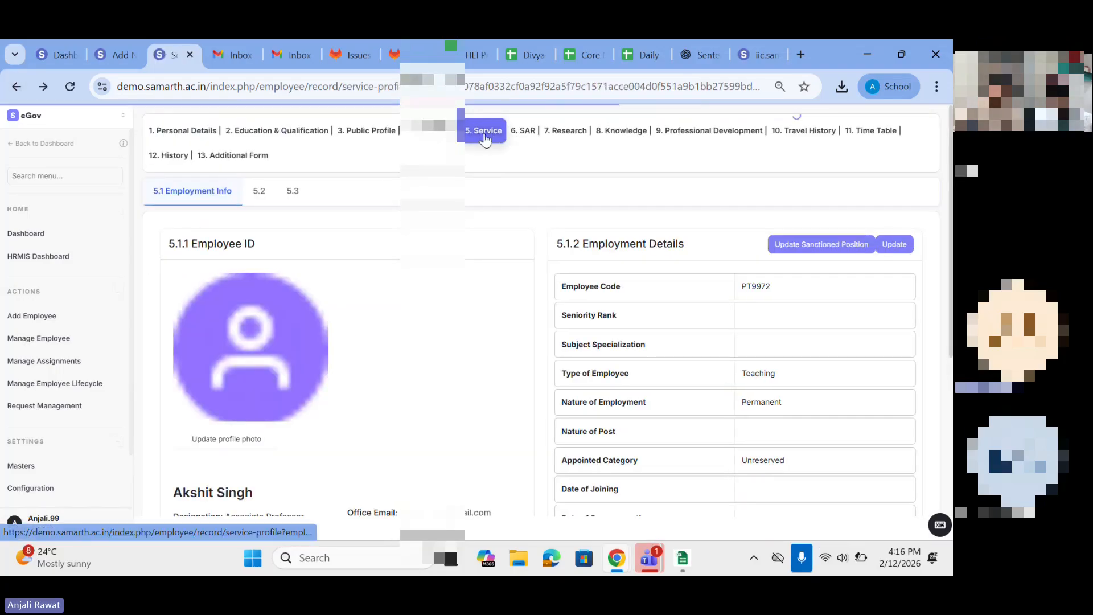
left_click(820, 244)
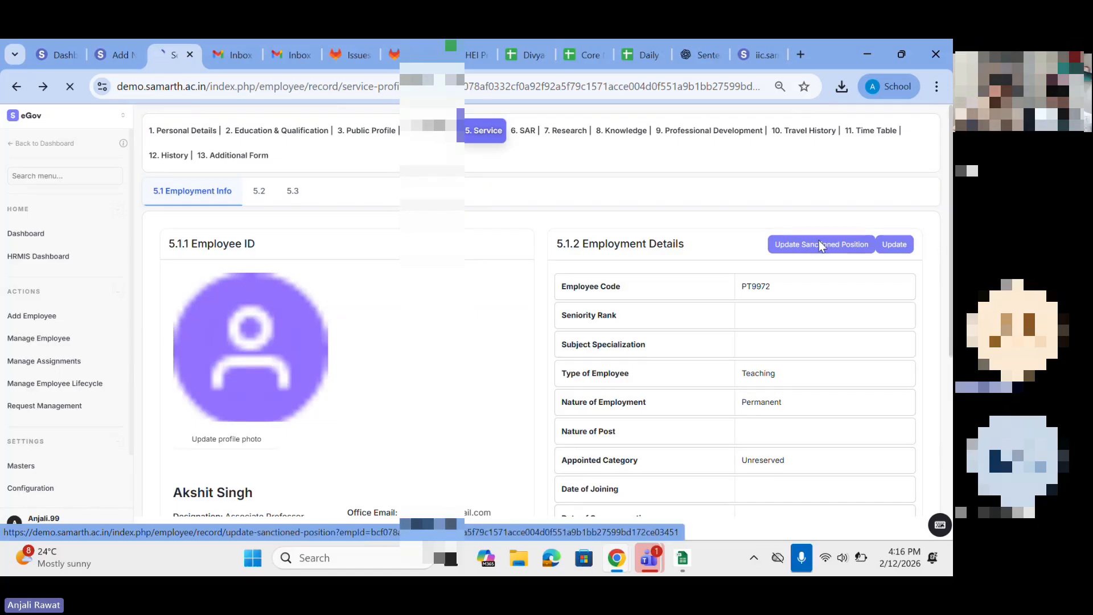
left_click(296, 181)
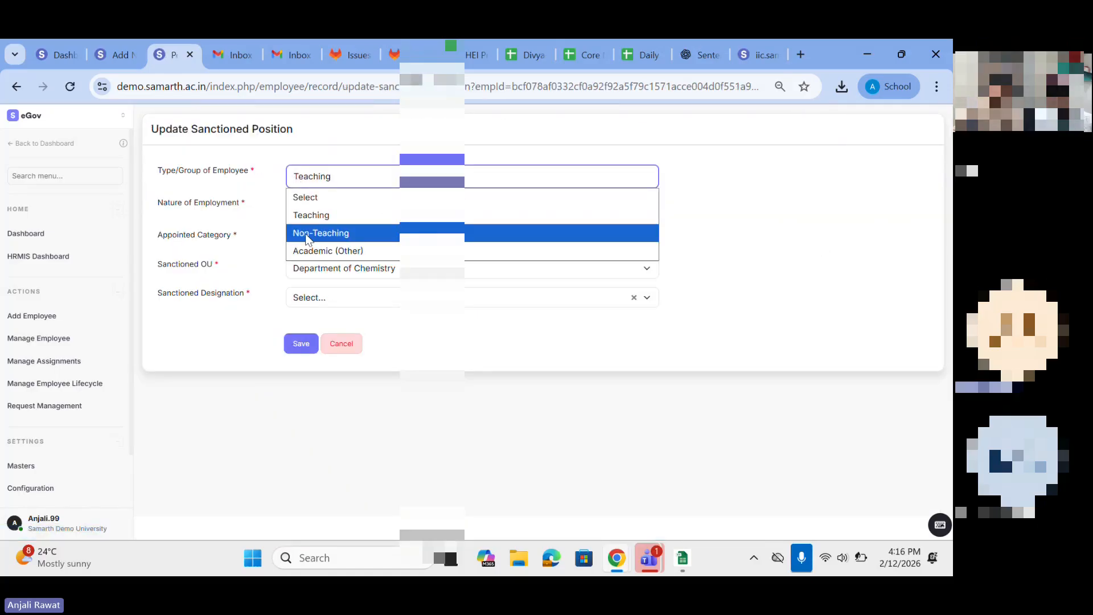
left_click(334, 216)
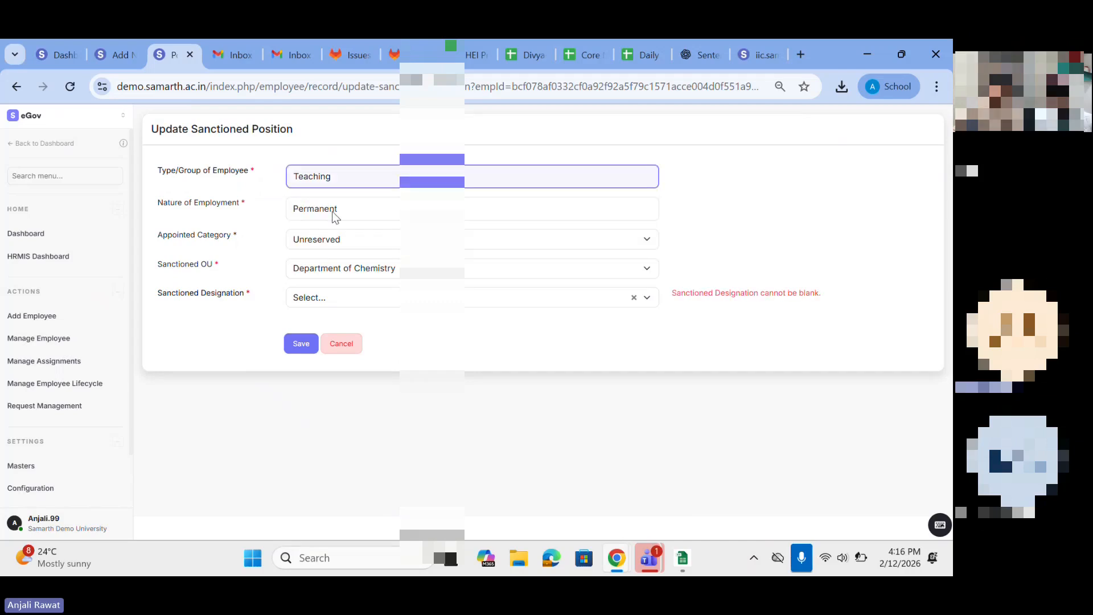
left_click(332, 220)
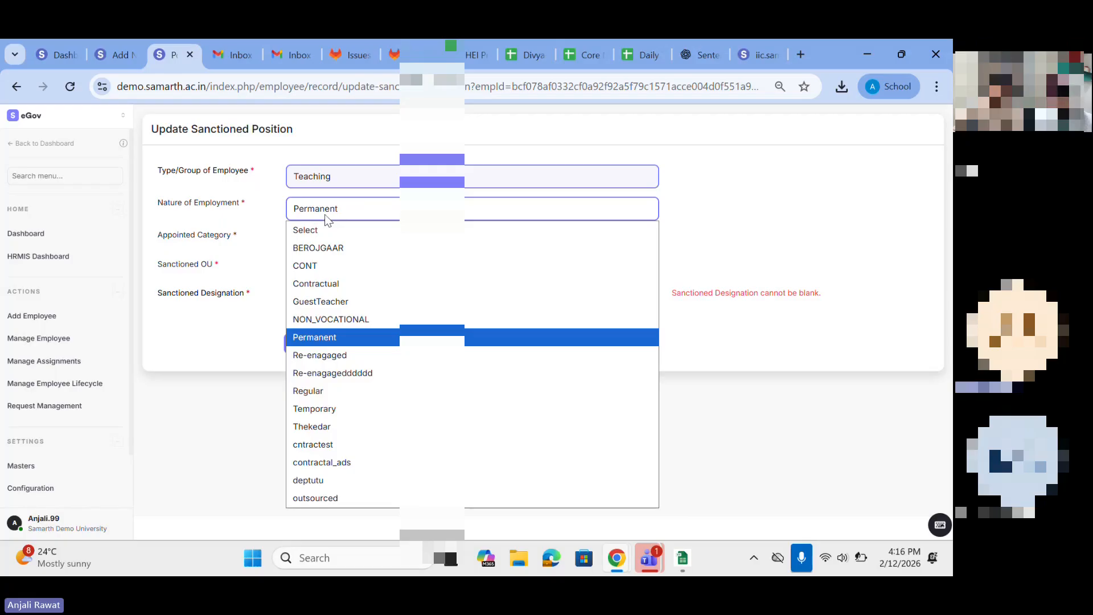
left_click(330, 214)
left_click(330, 238)
left_click(324, 235)
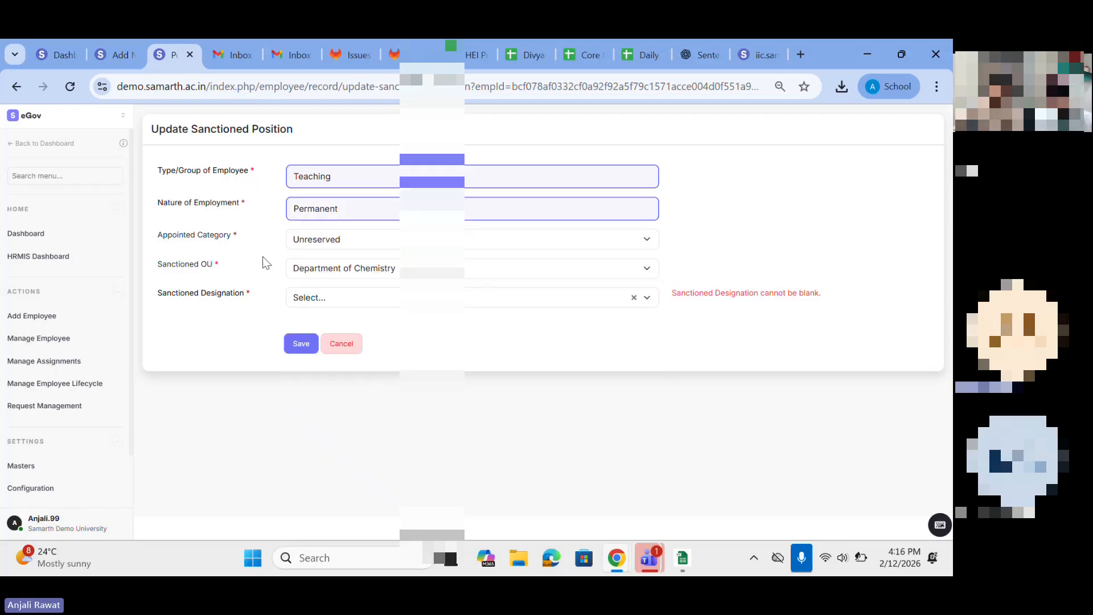
left_click(335, 268)
left_click(251, 345)
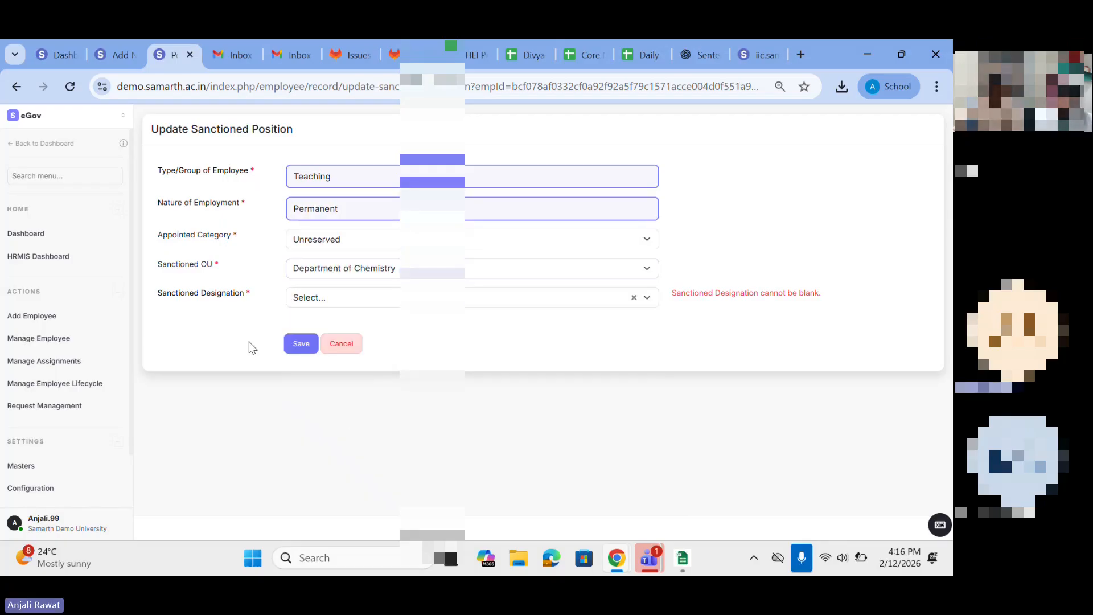
Step: Keep Department of Chemistry as the sanctioned OU and check which sanctioned designations it offers
left_click(315, 301)
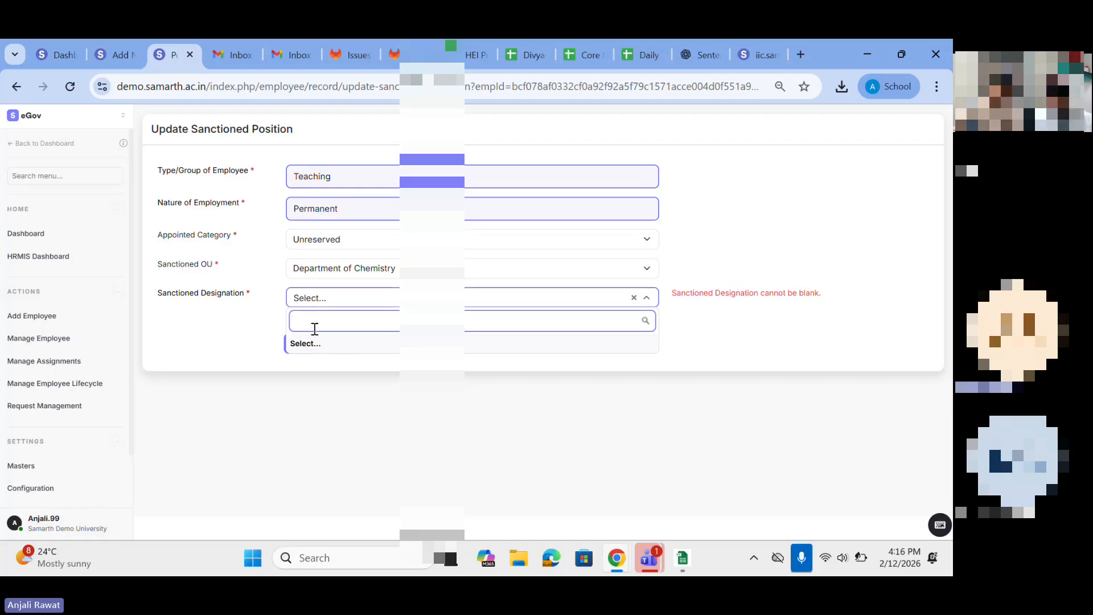
left_click(323, 273)
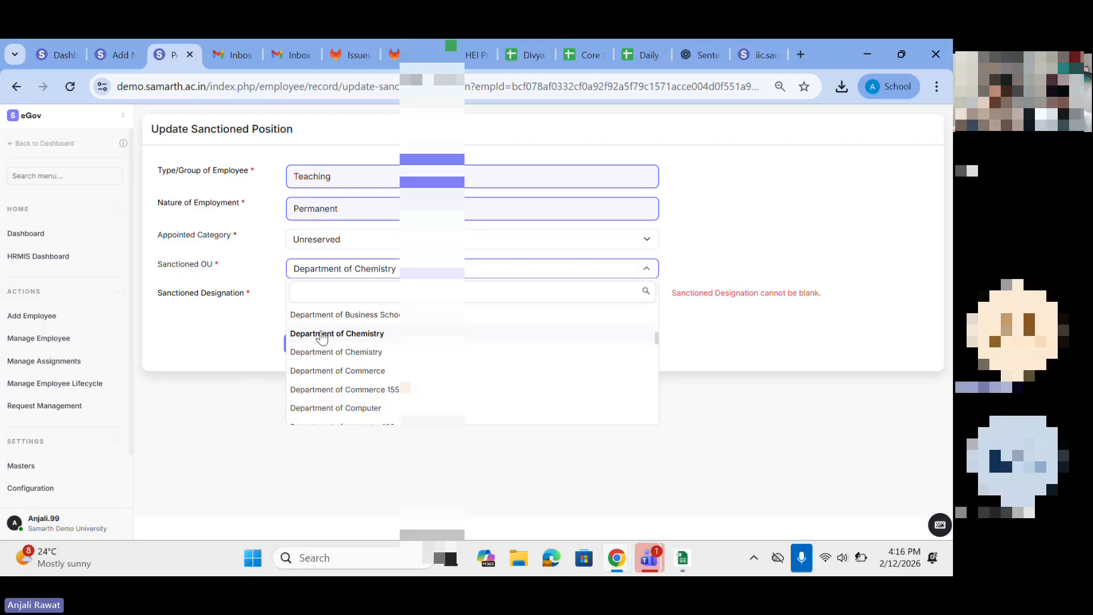
left_click(321, 333)
left_click(322, 302)
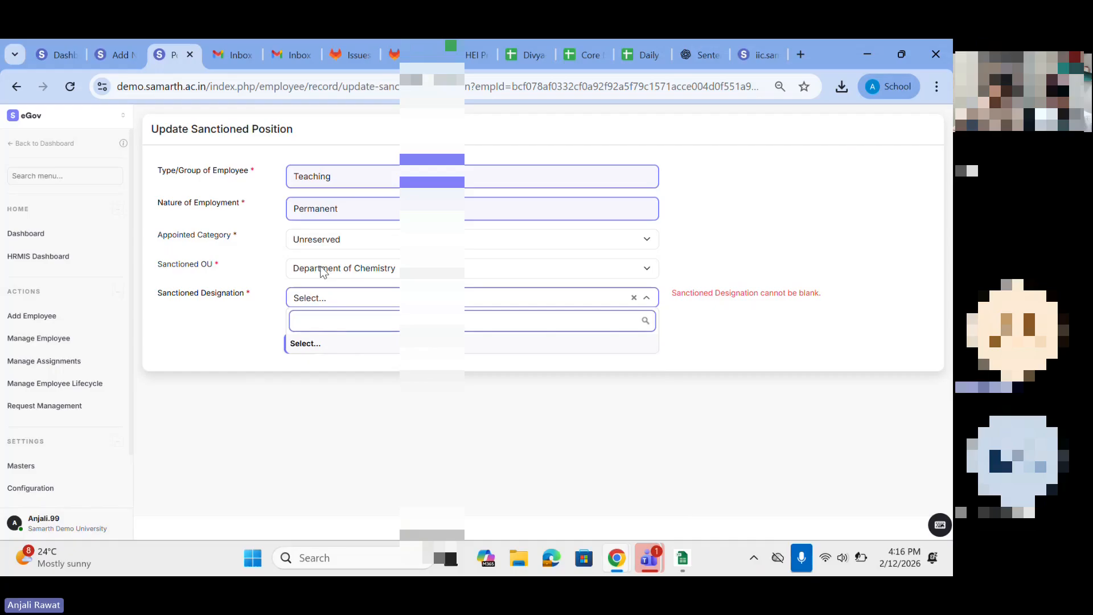
Step: Choose Department of Commerce as the sanctioned OU with Assistant Professorasdf as the designation, and leave the form without saving
left_click(320, 269)
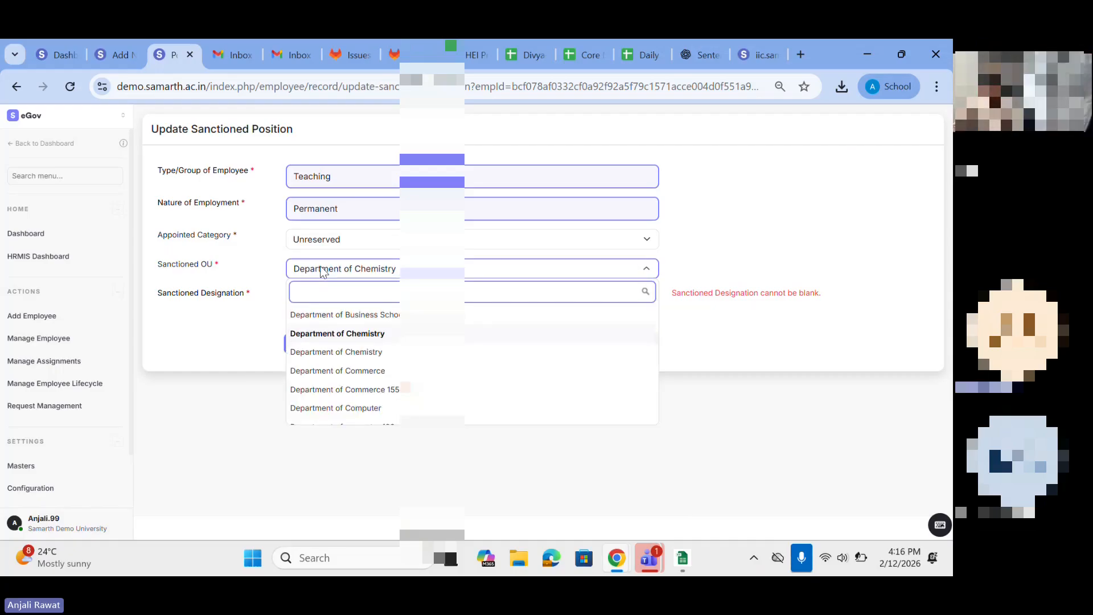
left_click(335, 370)
left_click(326, 302)
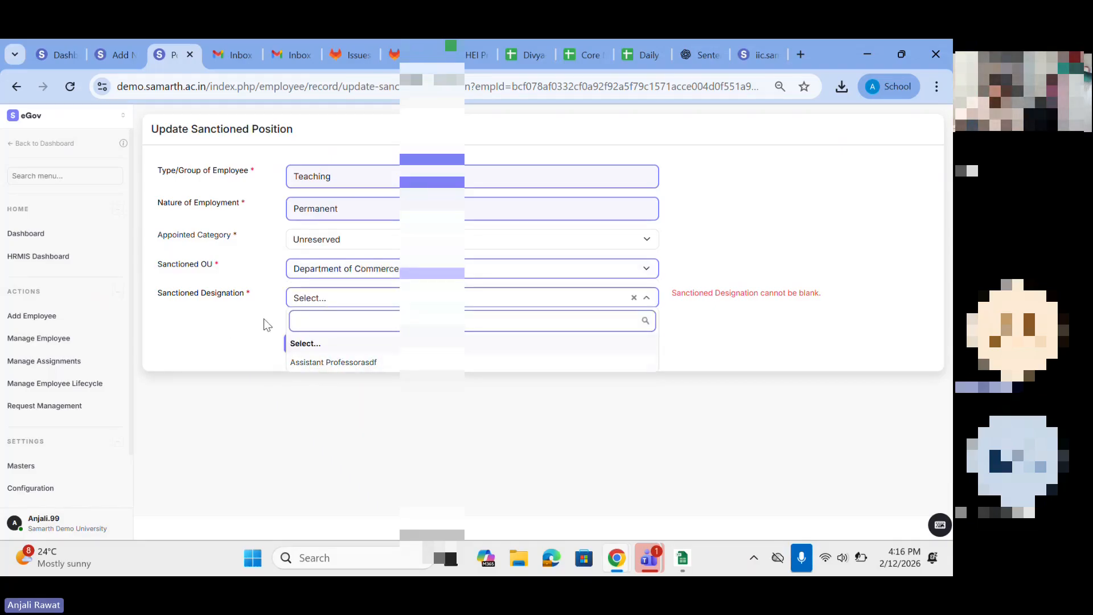
left_click(326, 362)
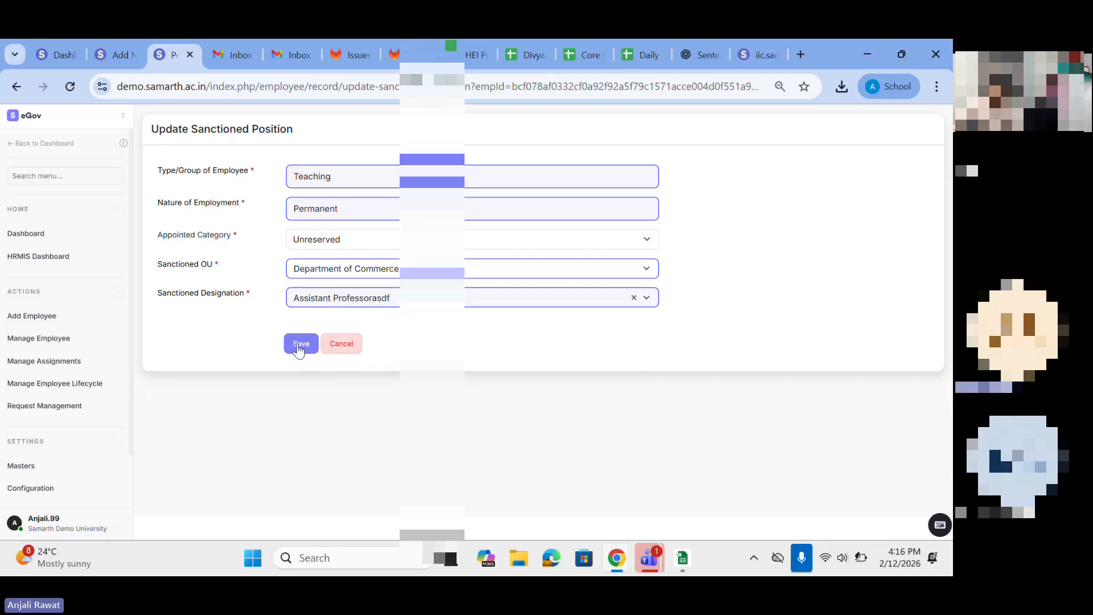
left_click(16, 86)
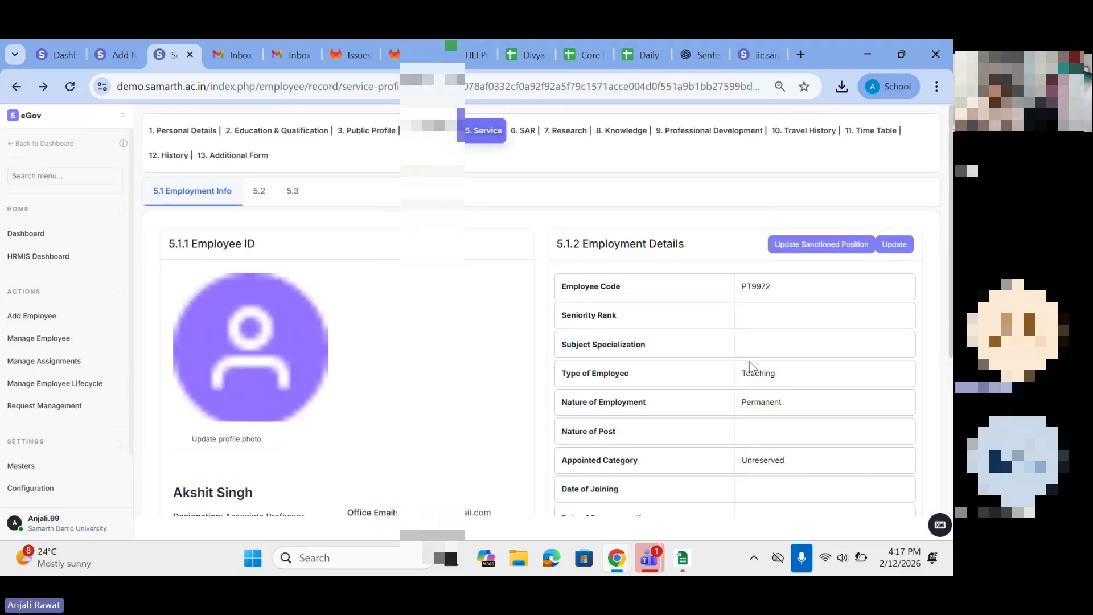
Step: Open the Employment Details update form, look through its sections down to Reason For Update, and return to the employee's Service information
scroll(749, 361, "down", 1)
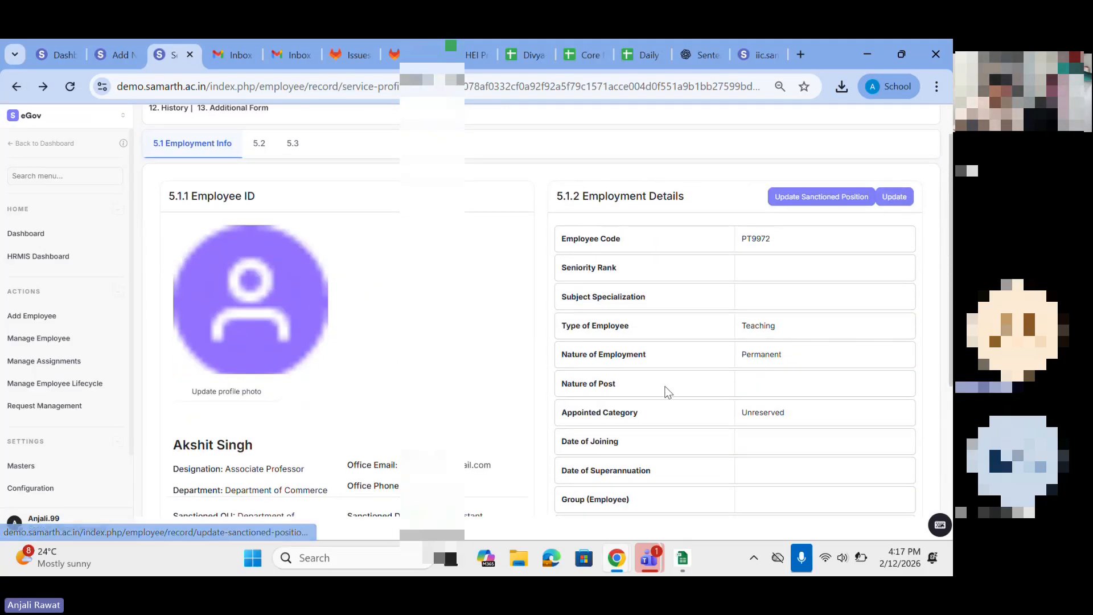
scroll(586, 386, "down", 1)
left_click_drag(572, 388, 664, 416)
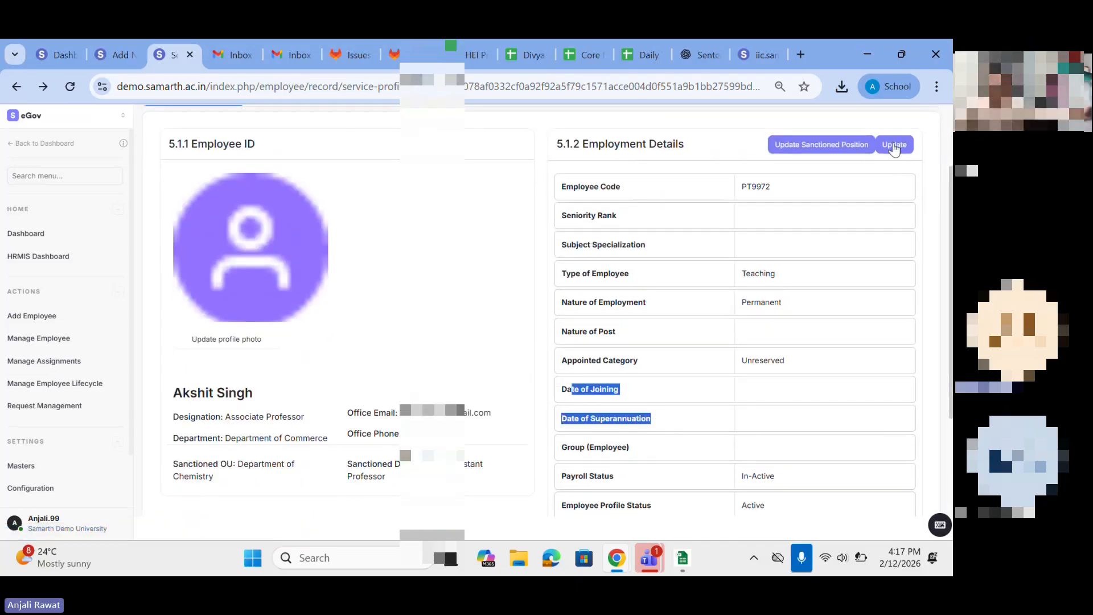
left_click(880, 149)
scroll(329, 397, "down", 1)
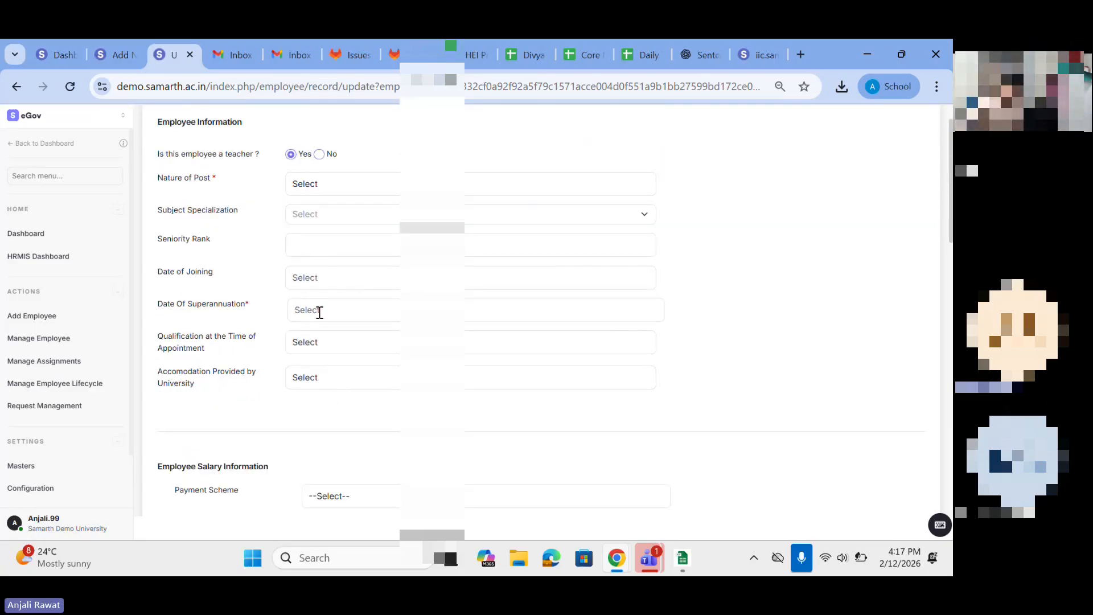
scroll(320, 312, "down", 9)
scroll(319, 312, "down", 6)
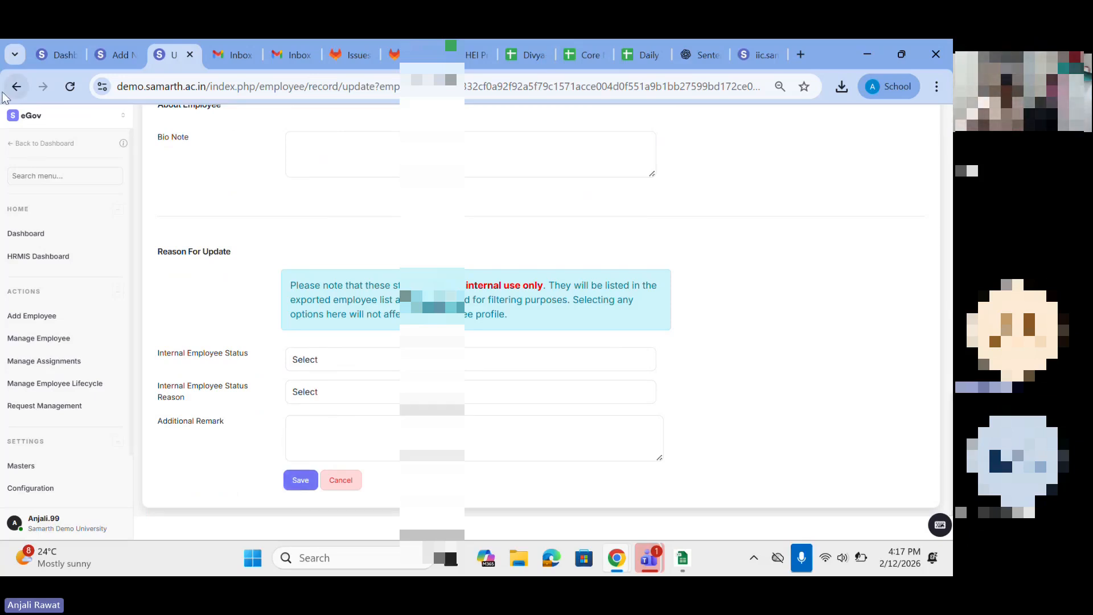
left_click(17, 88)
scroll(378, 446, "down", 5)
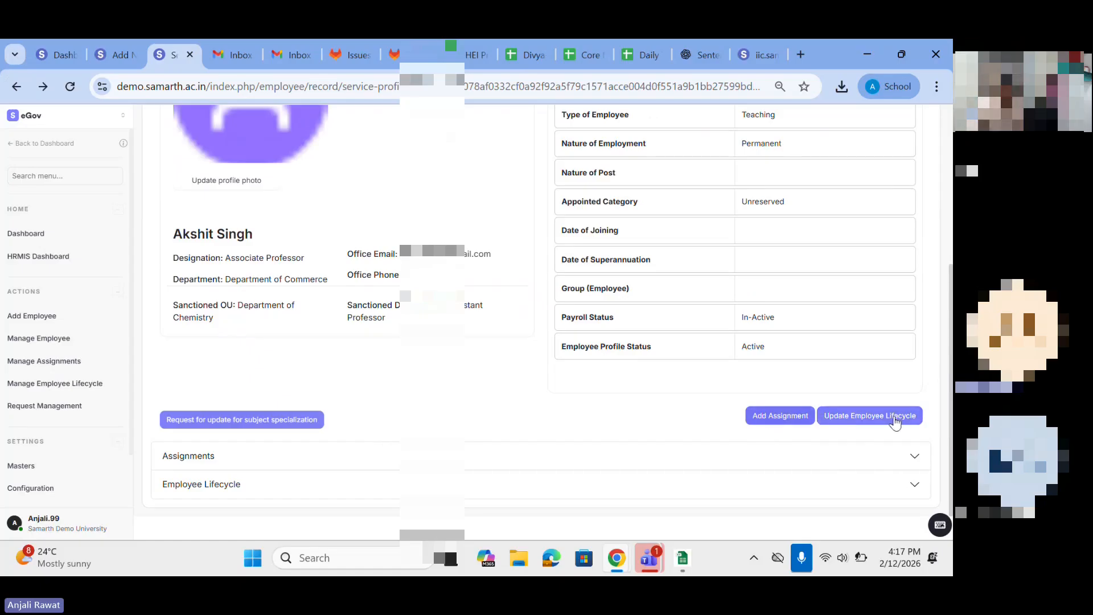
Step: Open the Add Assignment form from the employee's Service information and check which reasons can be selected
left_click(790, 416)
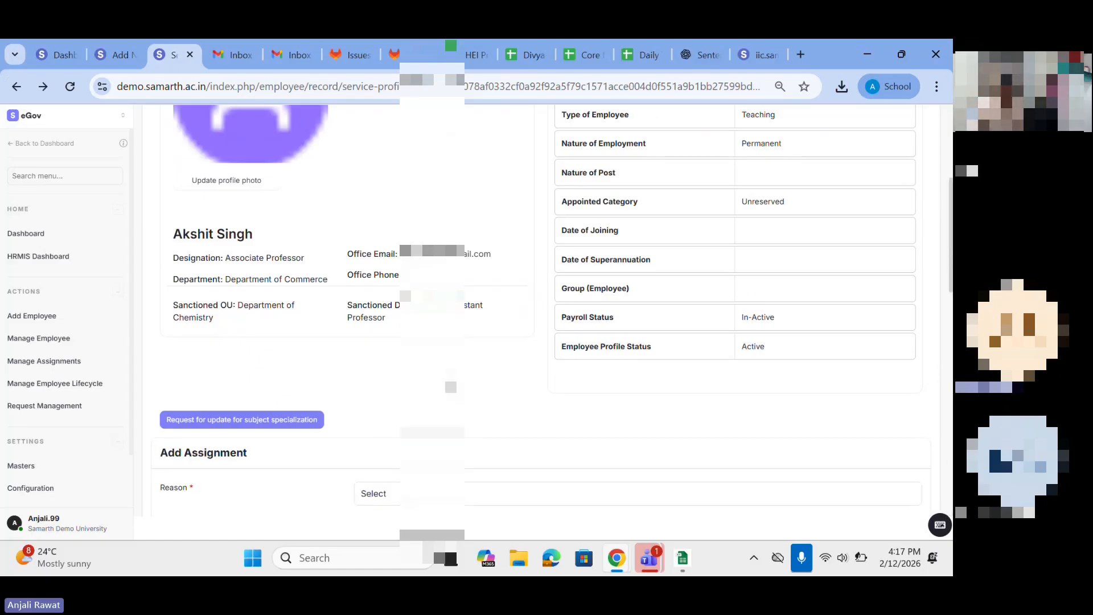
scroll(541, 310, "down", 5)
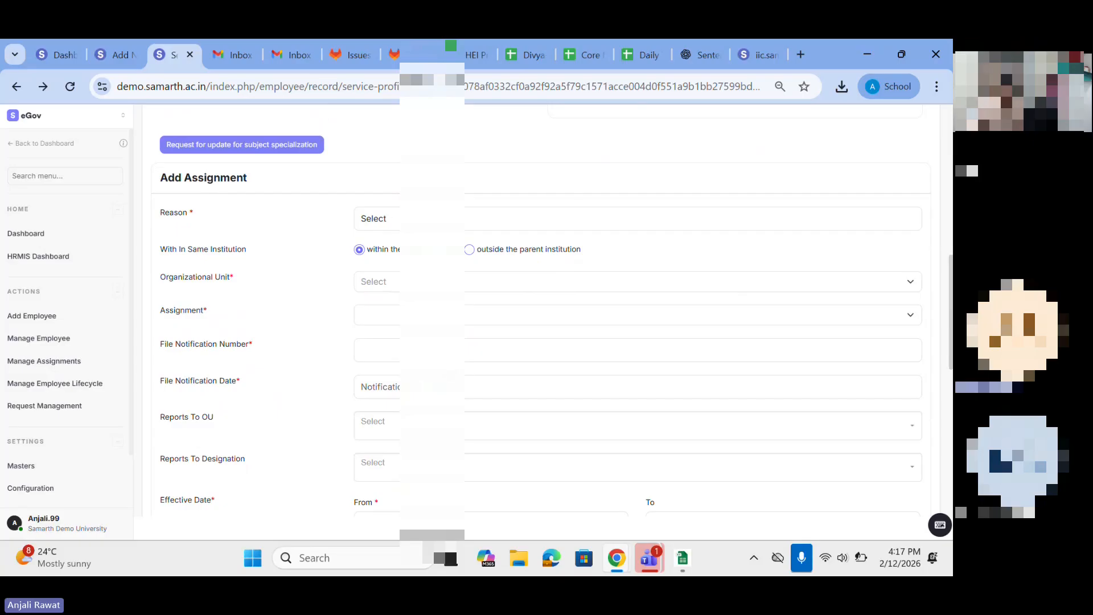
left_click(386, 221)
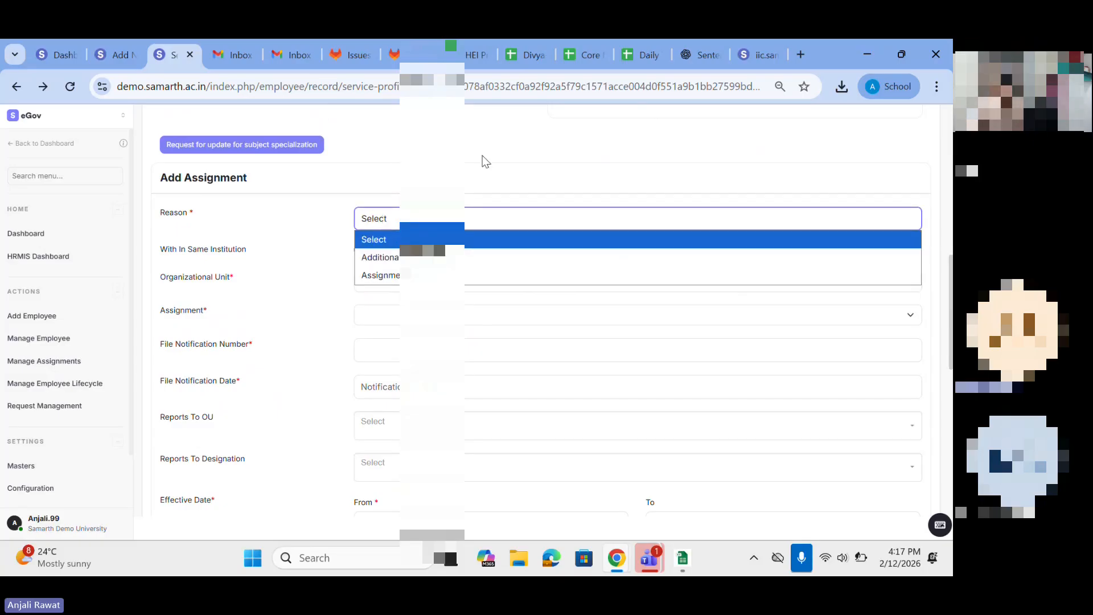
scroll(657, 180, "up", 4)
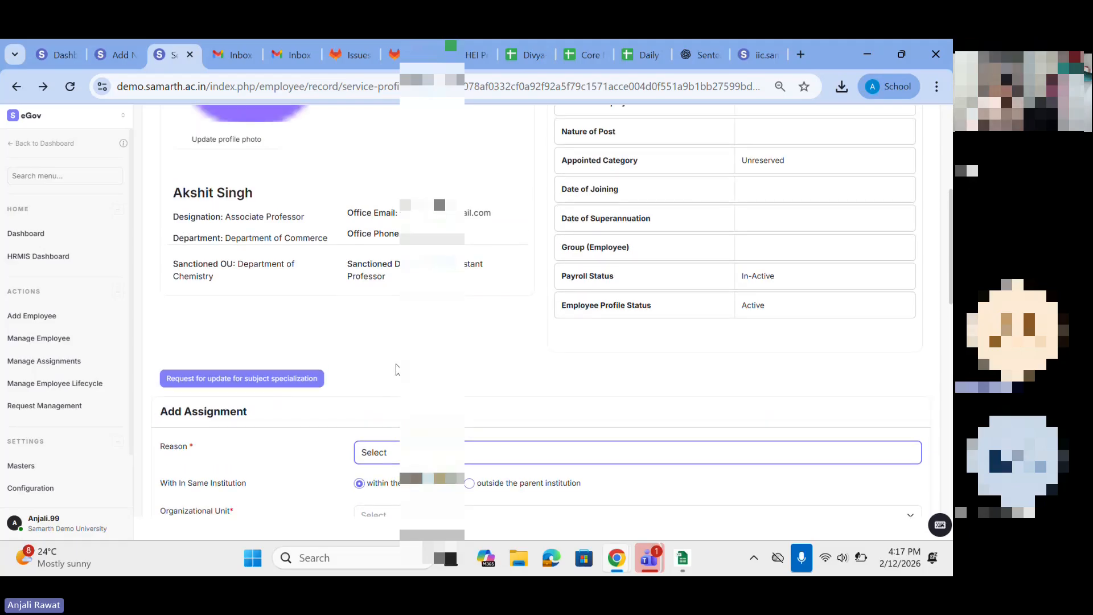
scroll(396, 369, "down", 3)
Step: Choose the Assignment option as the reason and check the Organizational Unit list and the Post field
left_click(367, 288)
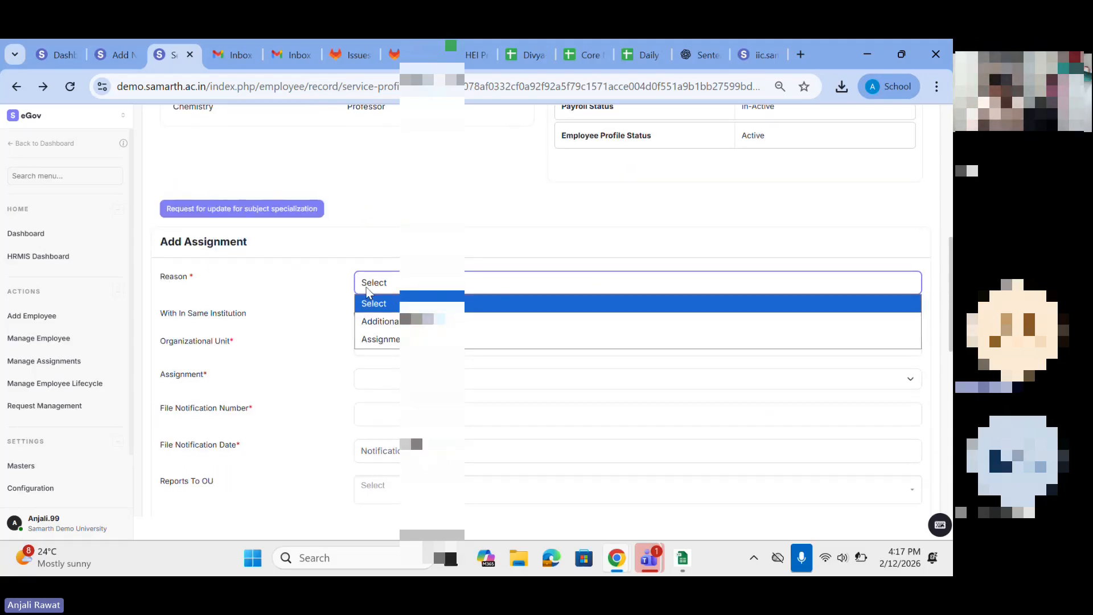
left_click(386, 341)
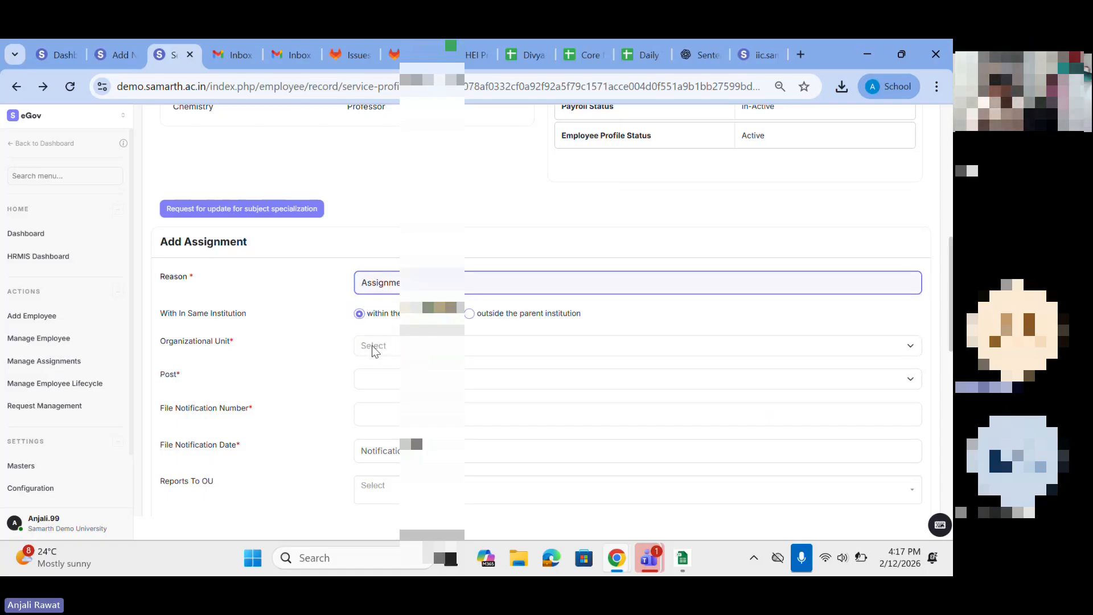
left_click(374, 347)
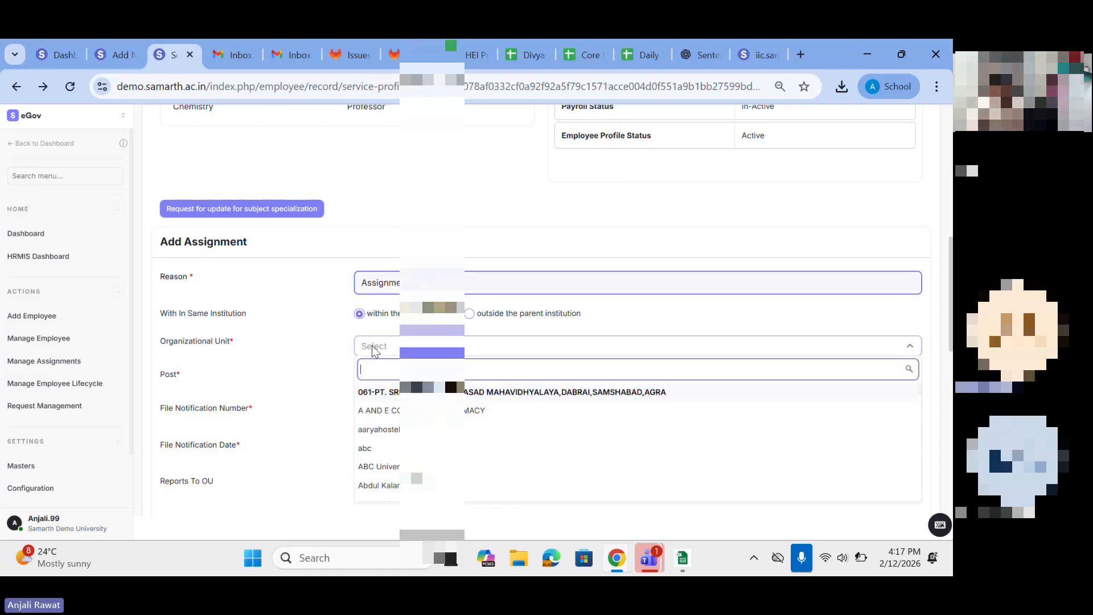
left_click(328, 387)
left_click(398, 373)
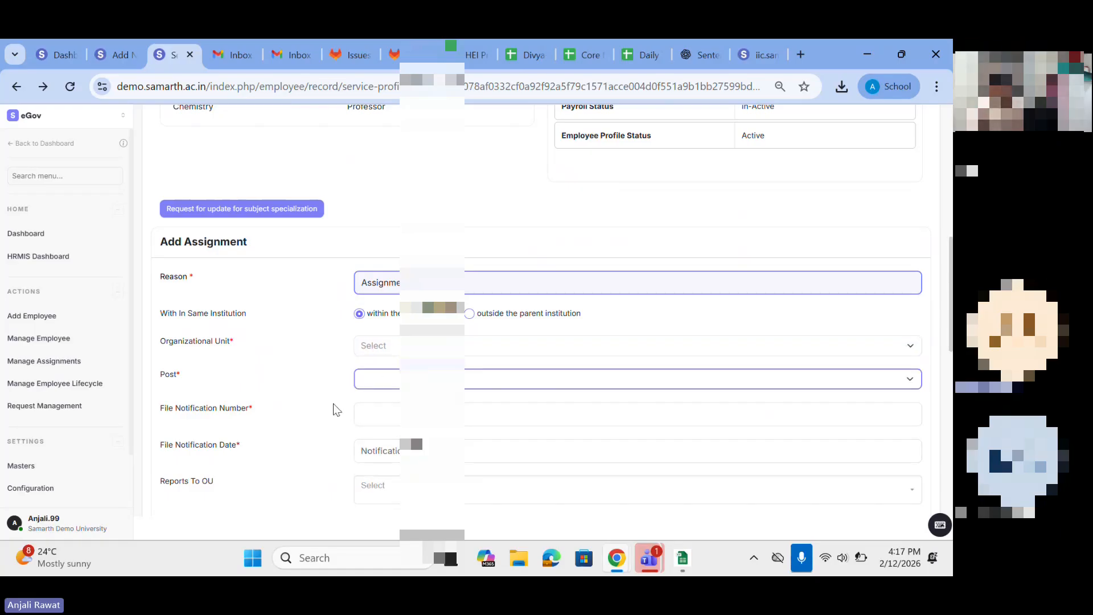
Step: Check the effective From date calendar and the status options, and set the assignment's status to Active
scroll(370, 441, "down", 3)
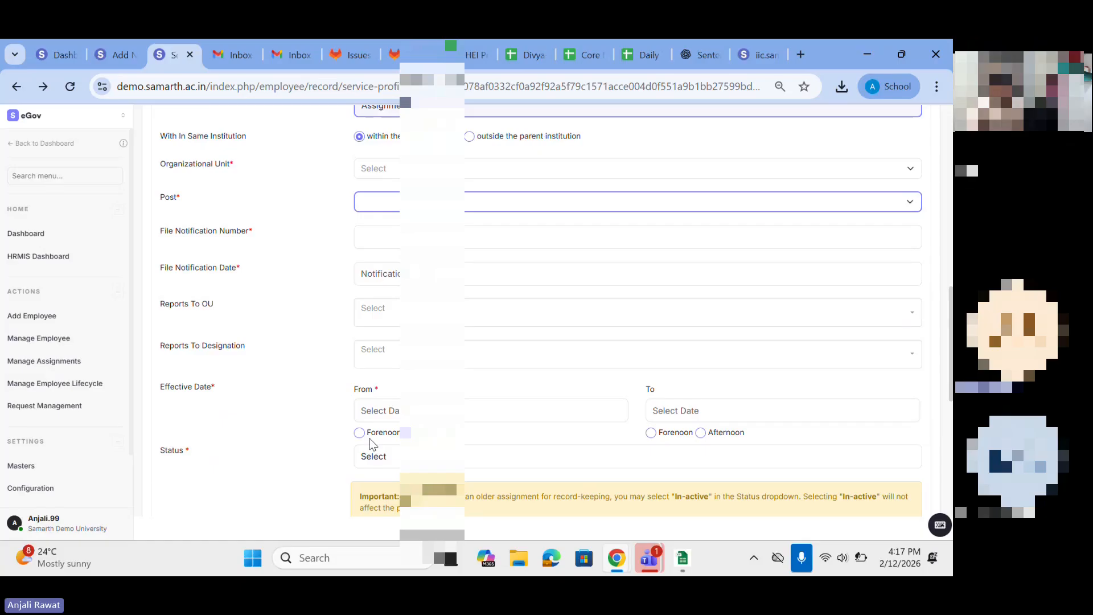
scroll(373, 445, "down", 1)
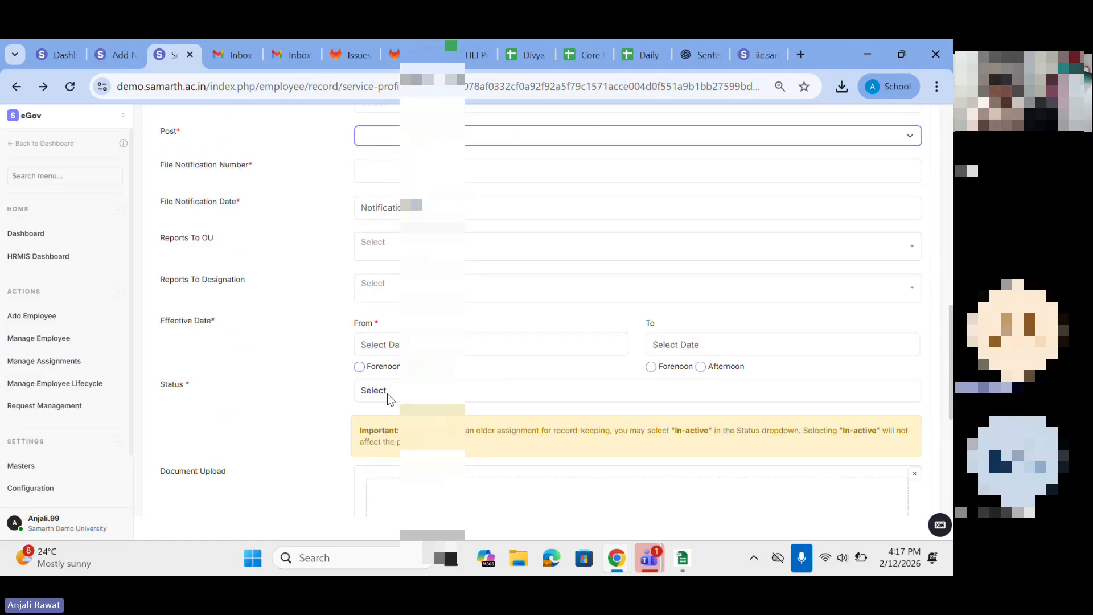
left_click(371, 345)
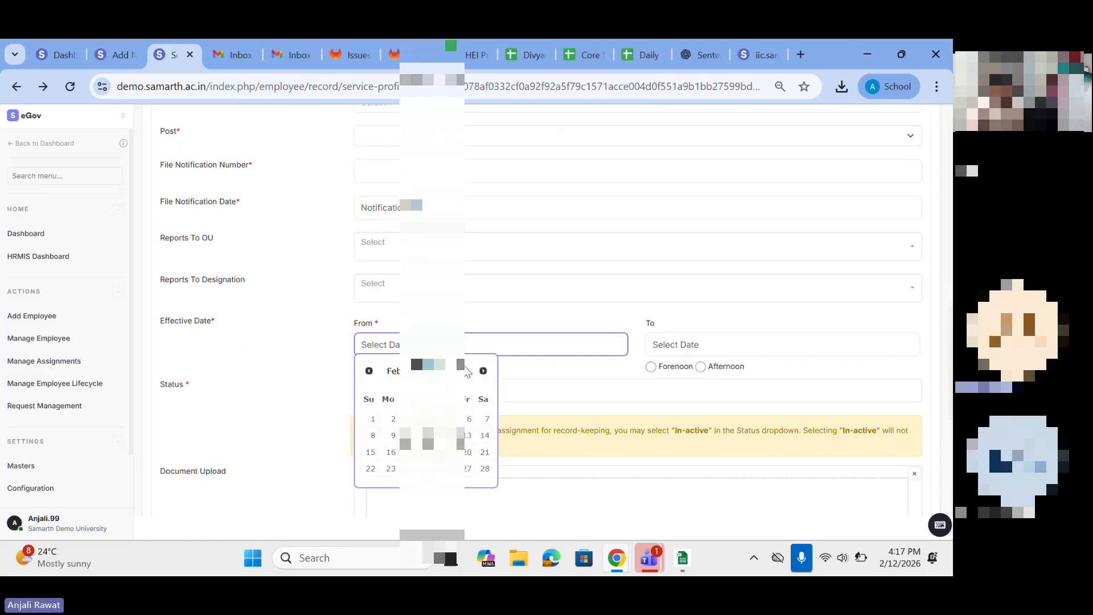
left_click(546, 388)
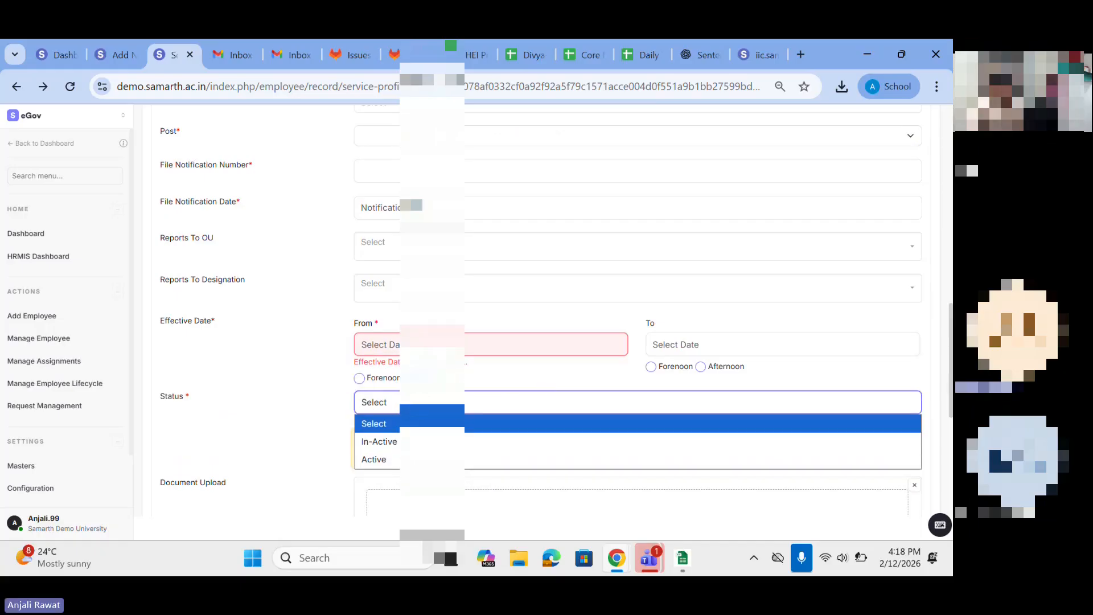
left_click(387, 442)
left_click(386, 411)
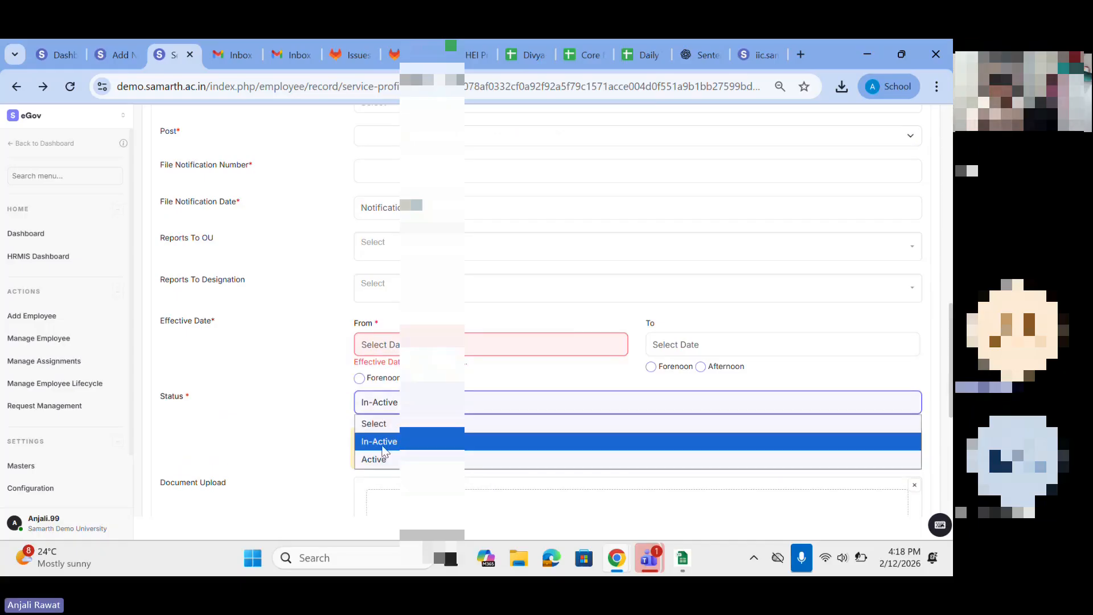
left_click(381, 453)
scroll(382, 454, "down", 4)
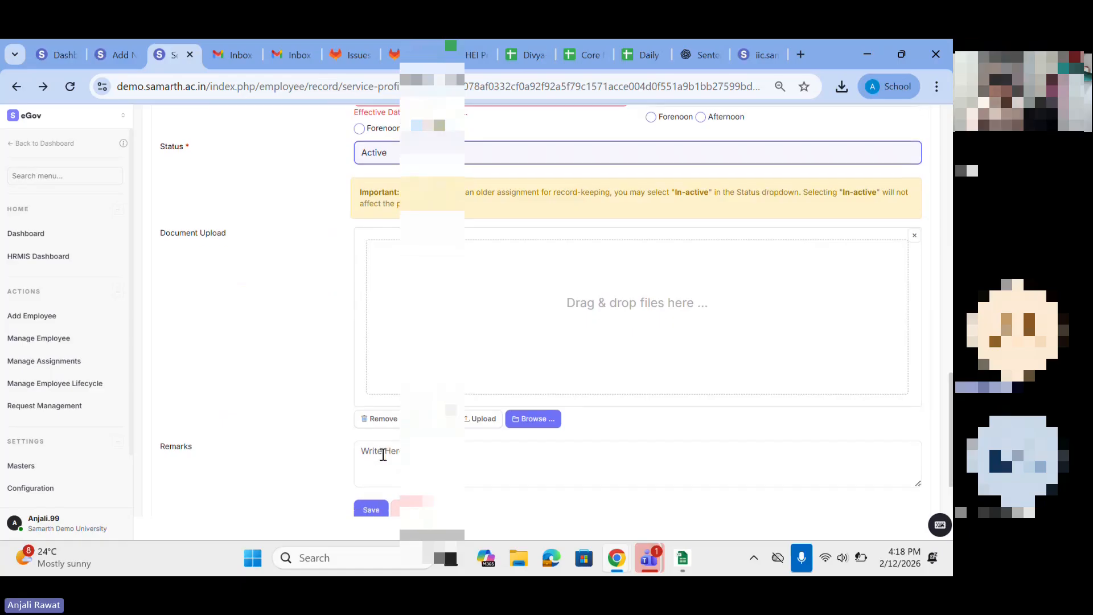
Step: Review the employee's current designation and department alongside the sanctioned OU and sanctioned designation
scroll(382, 455, "up", 15)
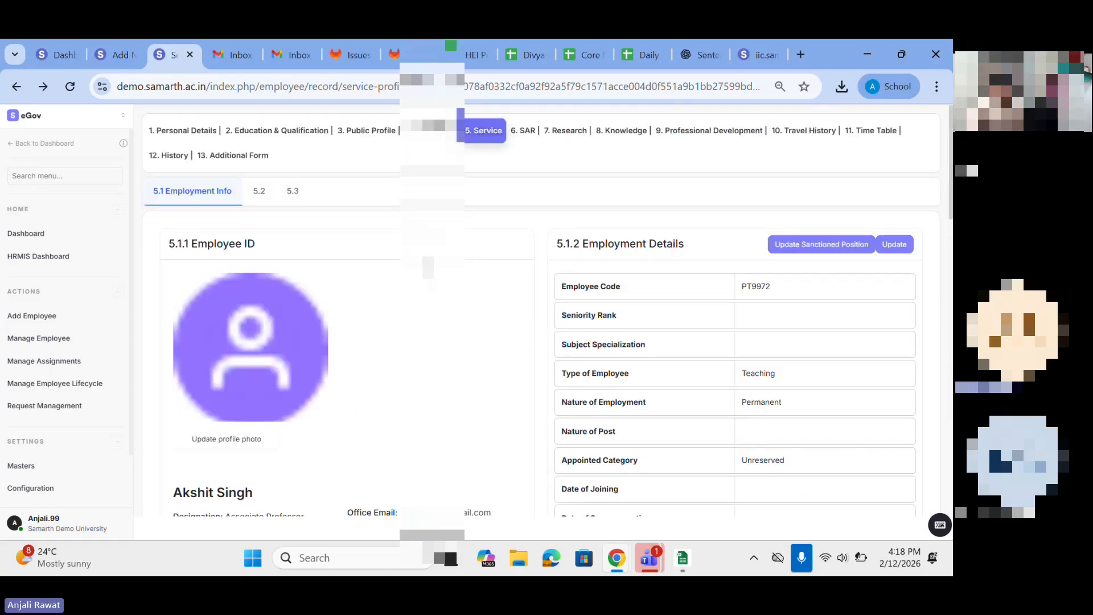
scroll(170, 269, "down", 4)
left_click_drag(172, 200, 310, 249)
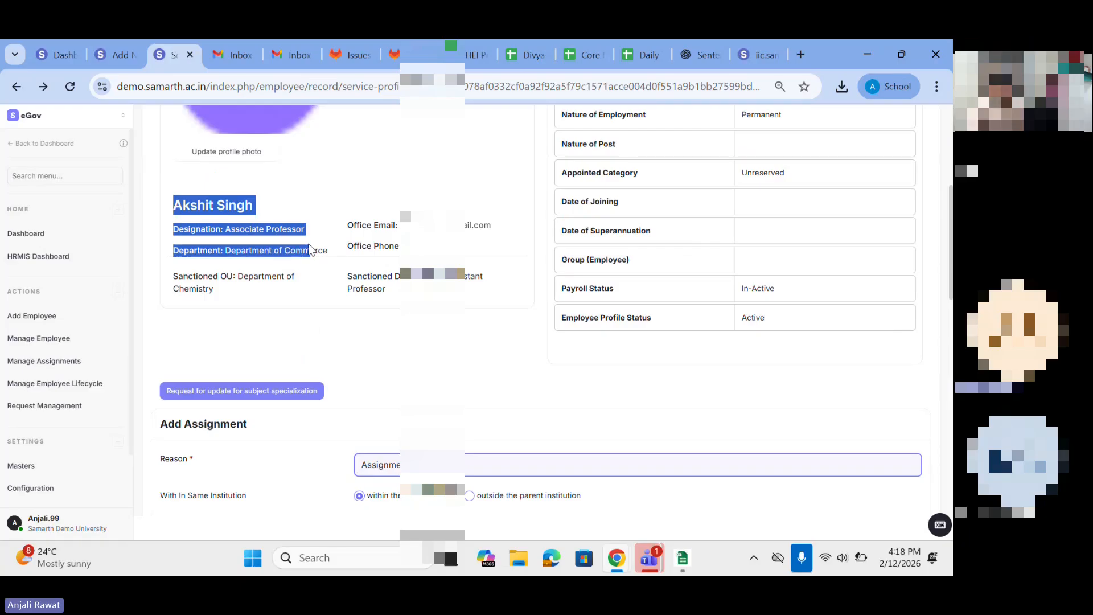
left_click(284, 227)
left_click_drag(178, 275, 433, 276)
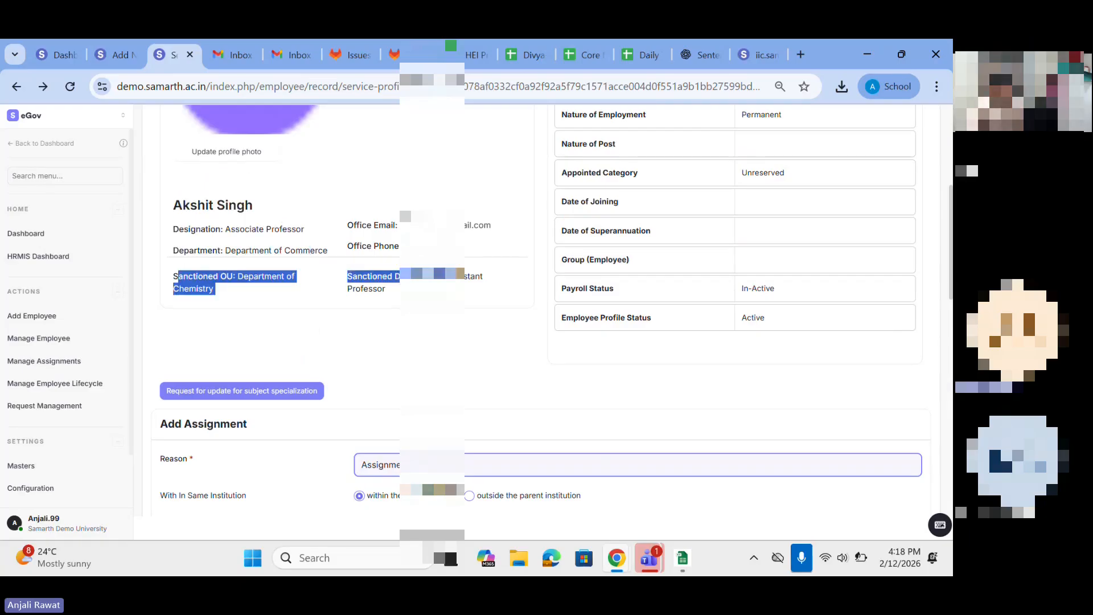
scroll(768, 267, "up", 2)
scroll(574, 339, "down", 4)
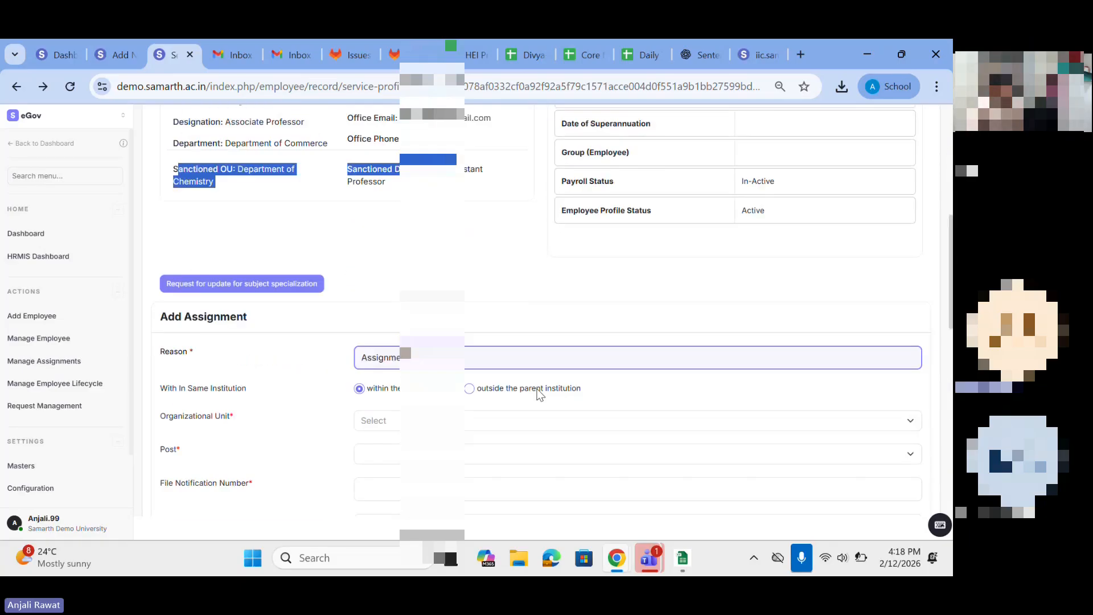
Step: Change the assignment's reason to the Additional option
left_click(380, 356)
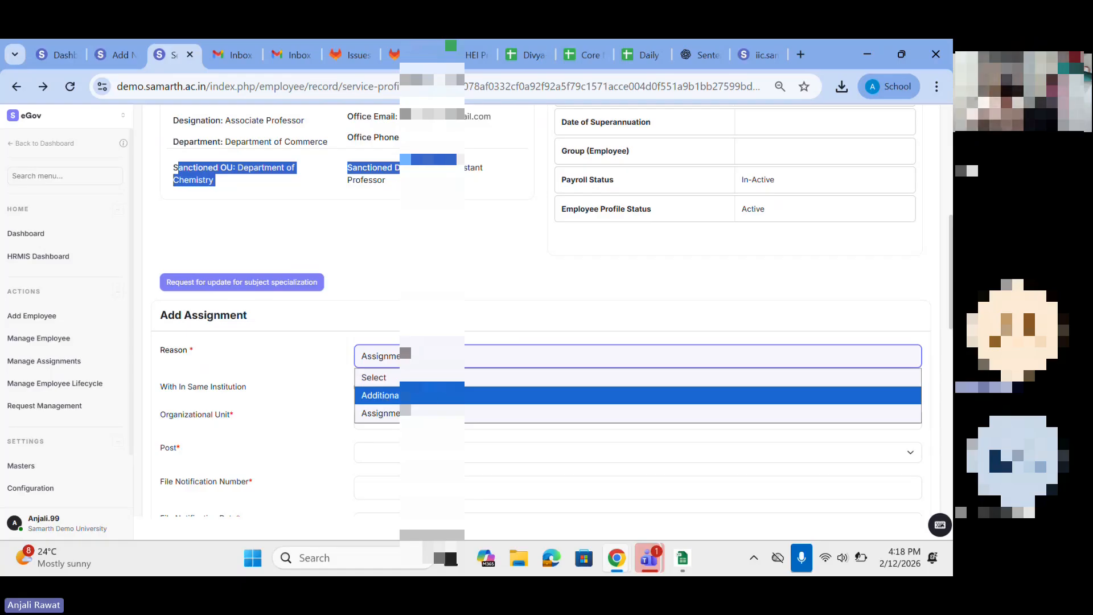
left_click(380, 395)
scroll(372, 314, "down", 2)
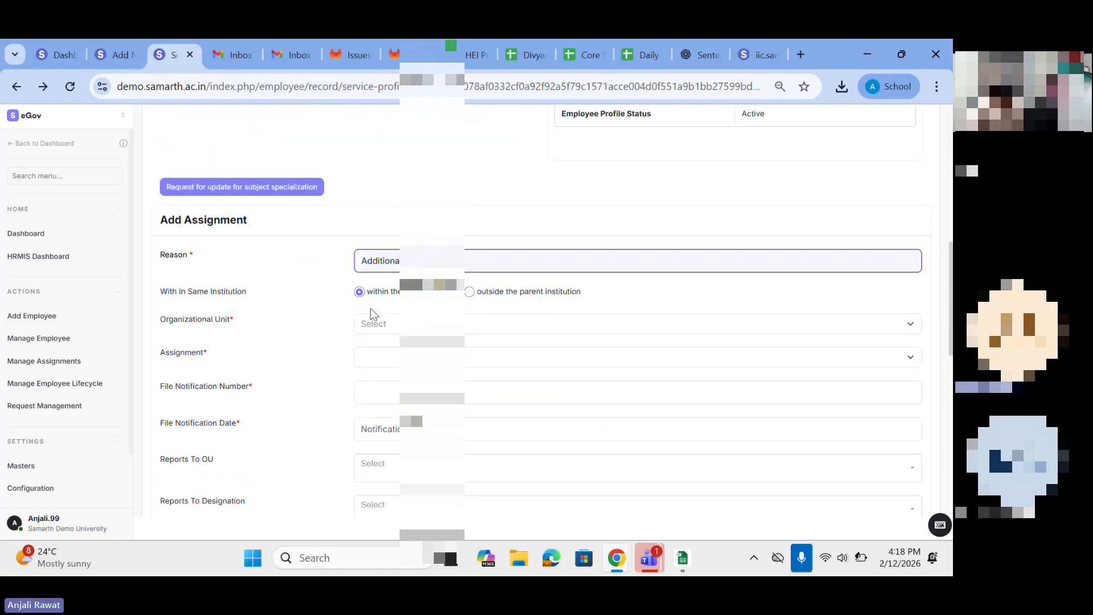
Step: Set the organizational unit to ABC University and choose Head of Department as the assignment
left_click(369, 360)
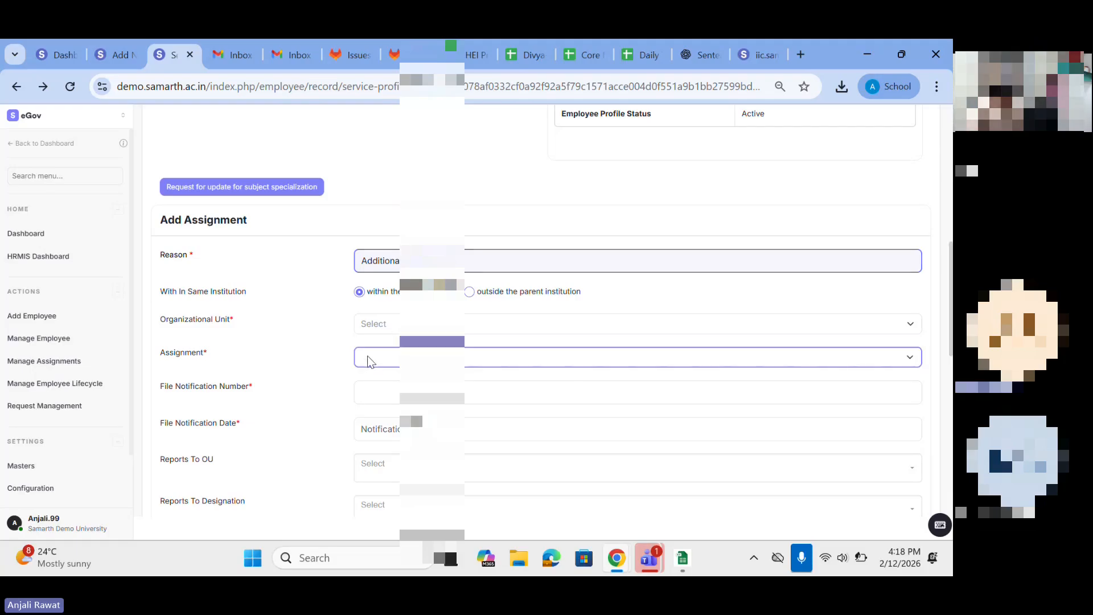
left_click(368, 317)
left_click(387, 443)
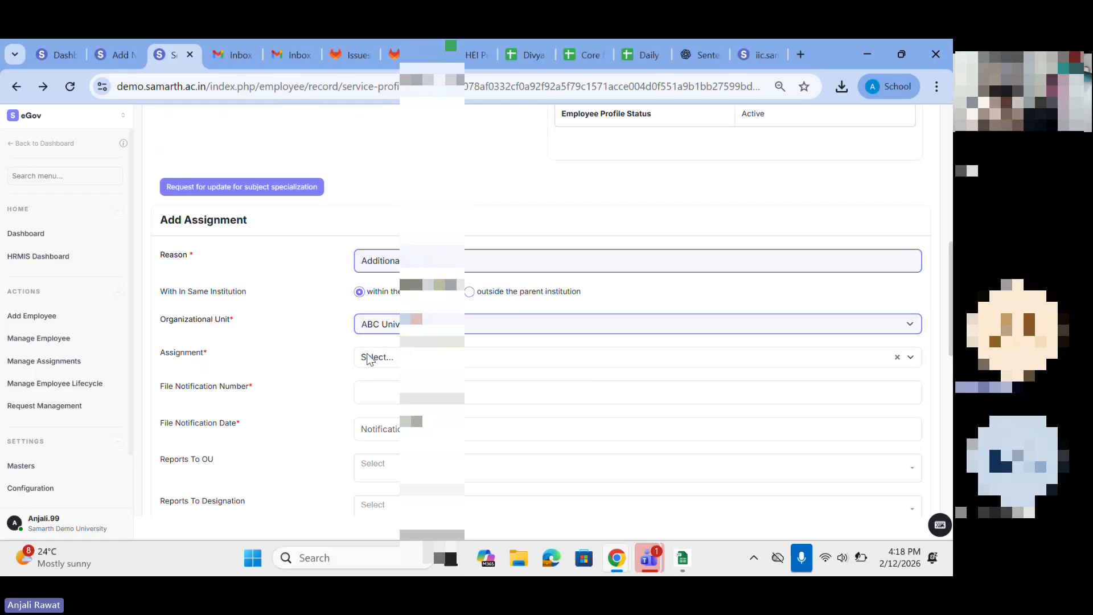
left_click(368, 358)
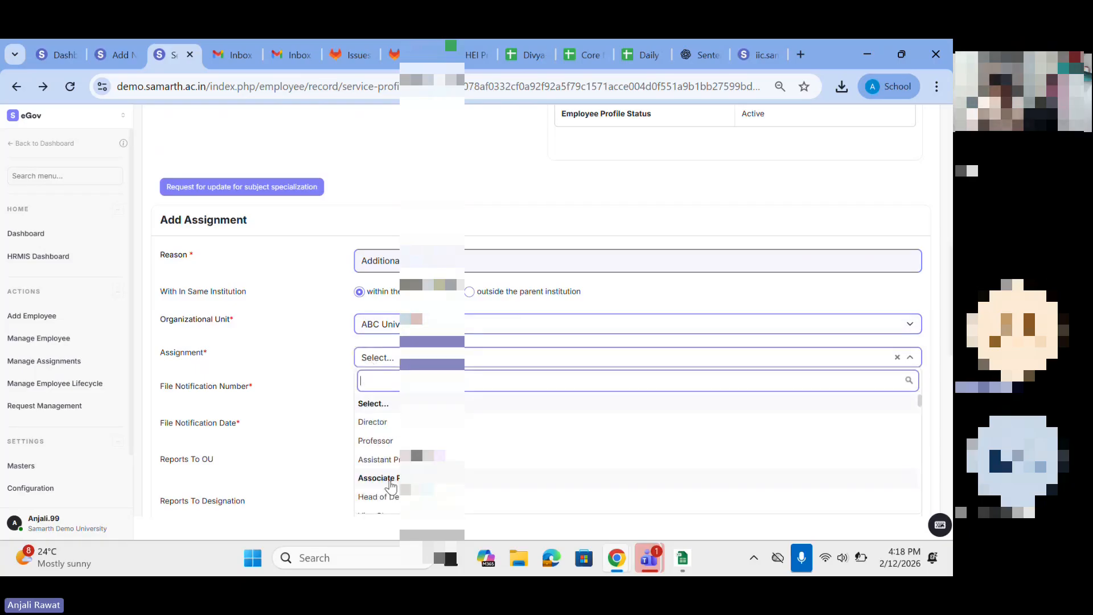
type("hea")
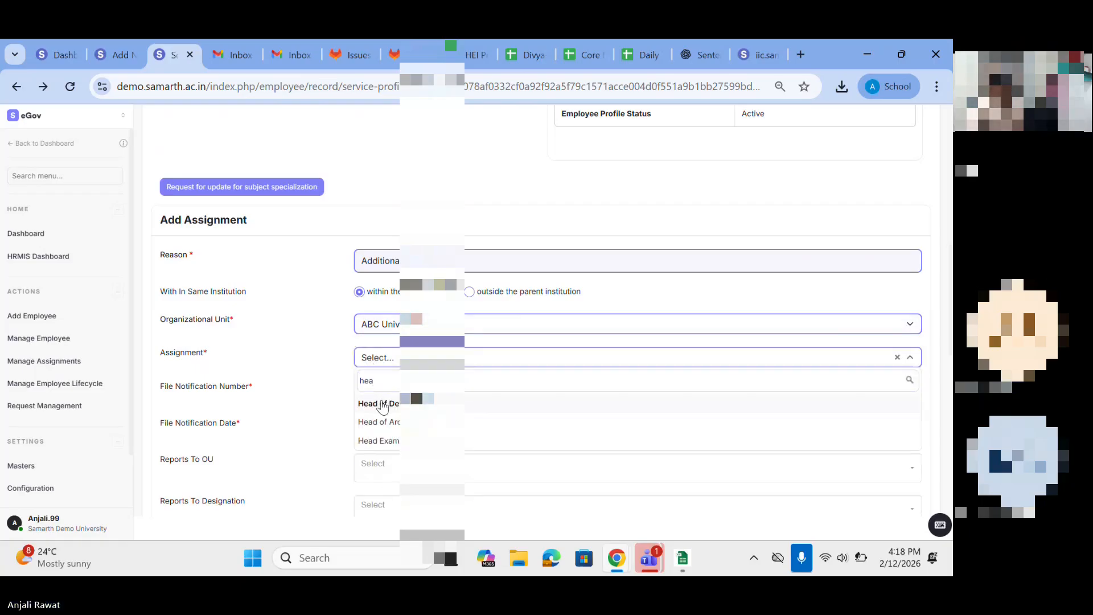
left_click(382, 404)
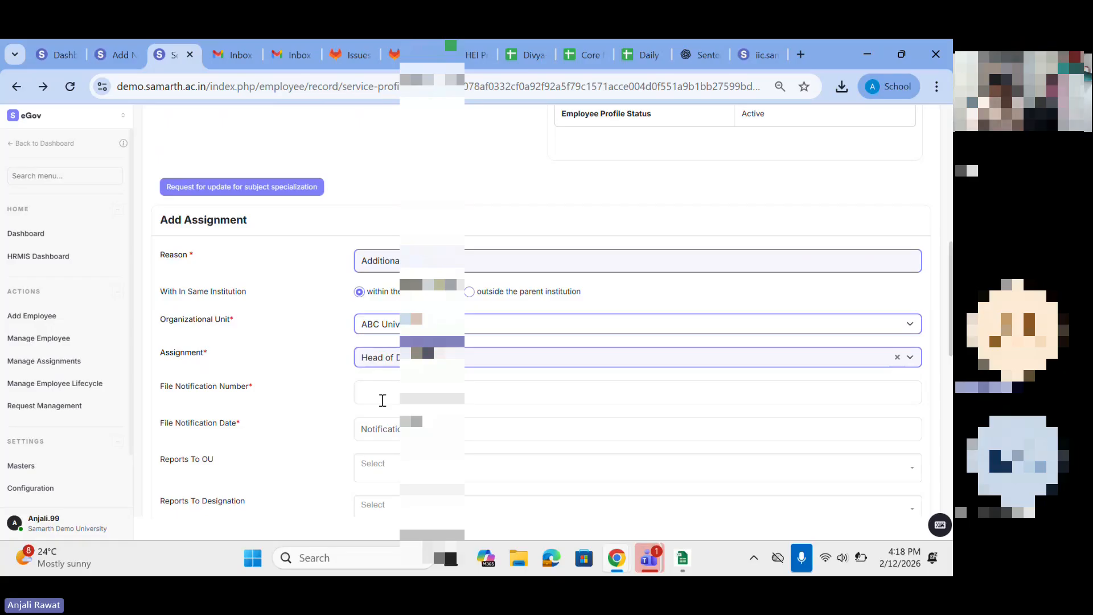
Step: Check the employee's department in the profile and change the assignment's organizational unit to a department
scroll(382, 400, "up", 4)
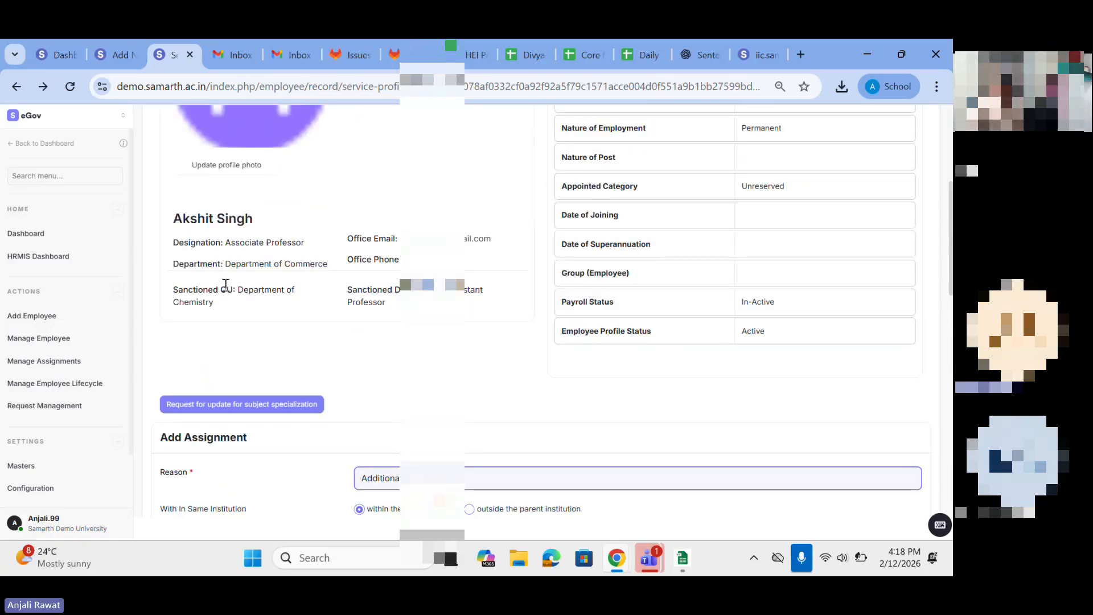
left_click_drag(247, 264, 268, 259)
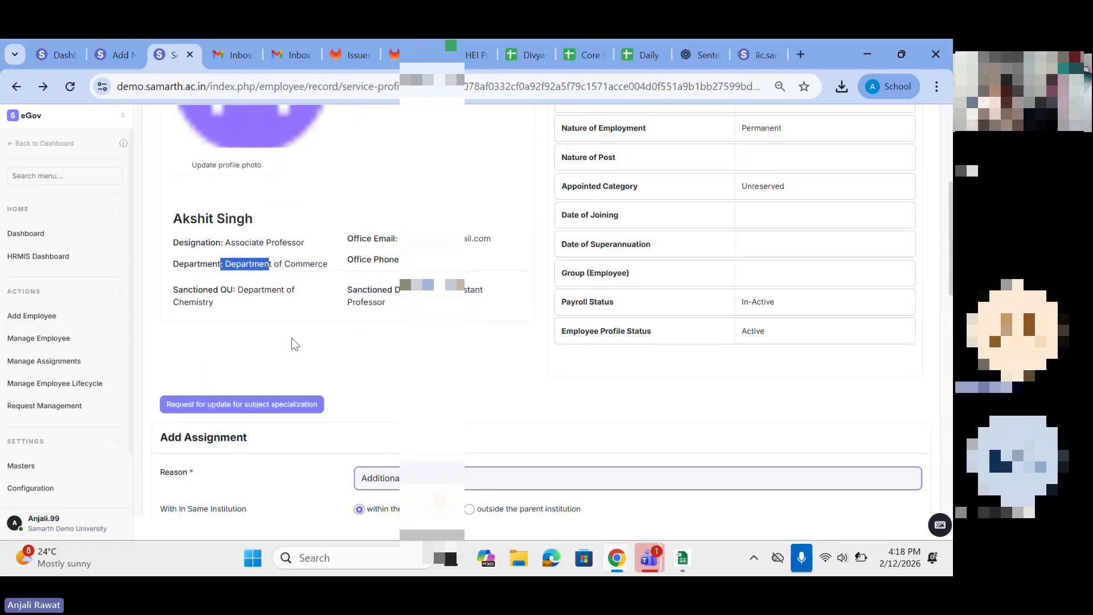
scroll(292, 340, "down", 4)
left_click(382, 318)
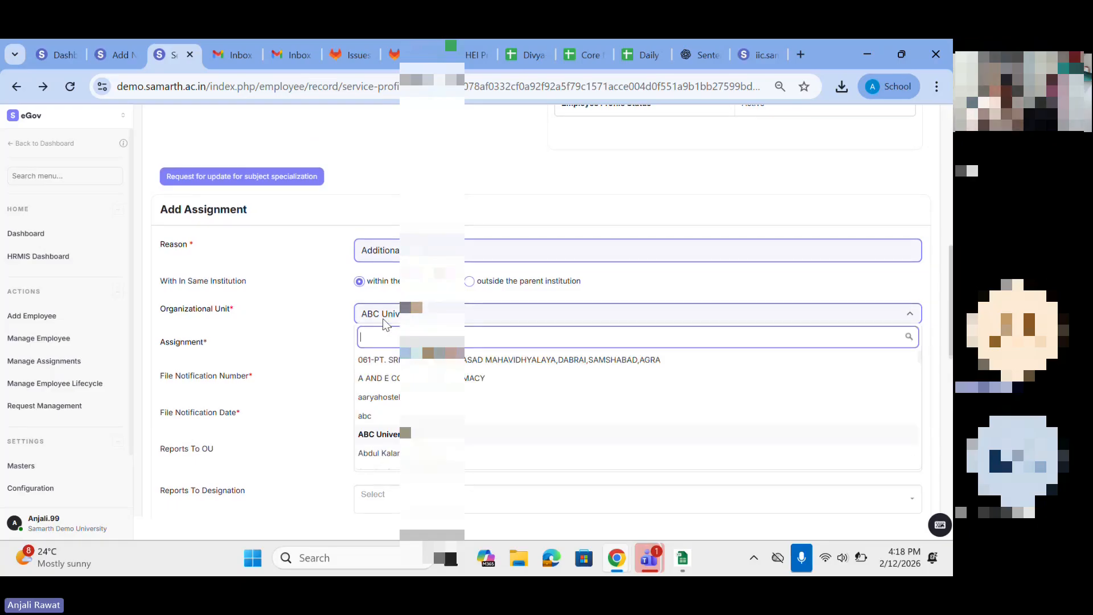
scroll(432, 431, "up", 5)
scroll(393, 434, "down", 6)
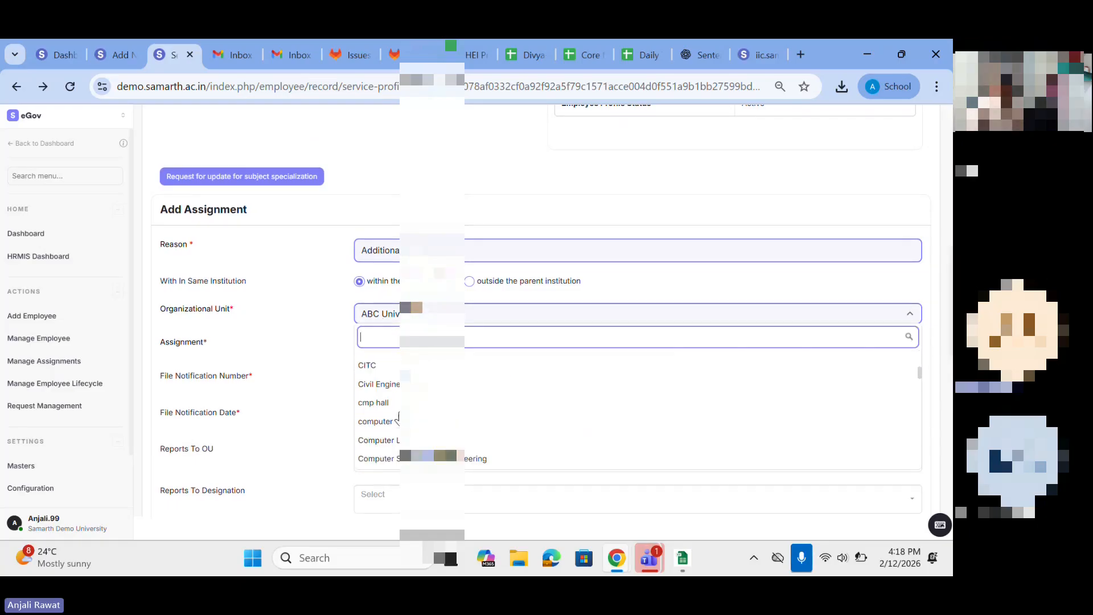
scroll(393, 434, "down", 5)
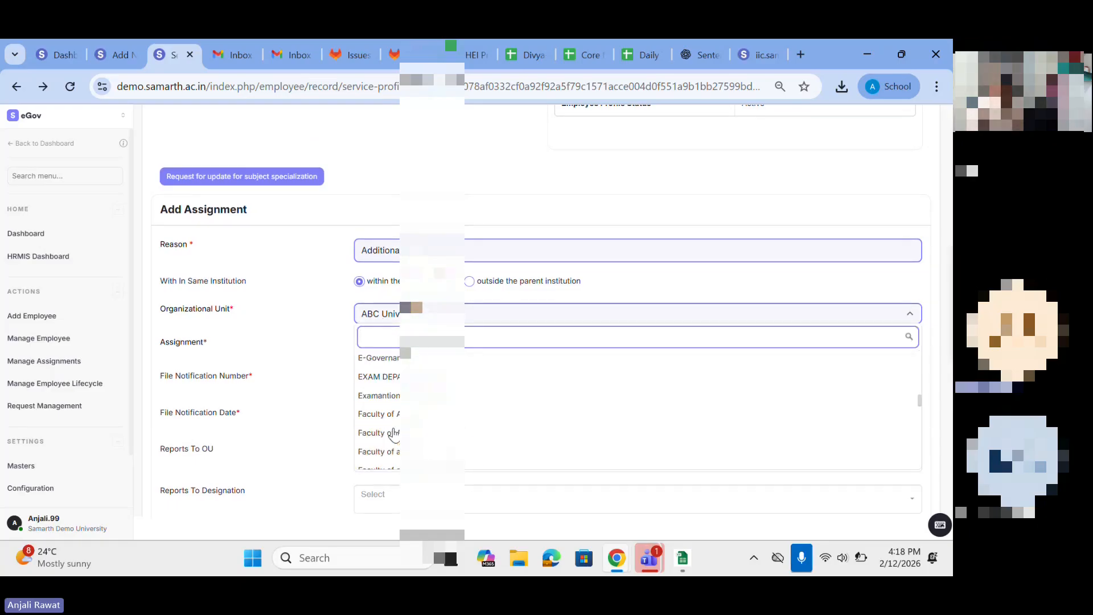
scroll(386, 418, "up", 3)
scroll(387, 410, "up", 2)
left_click(388, 398)
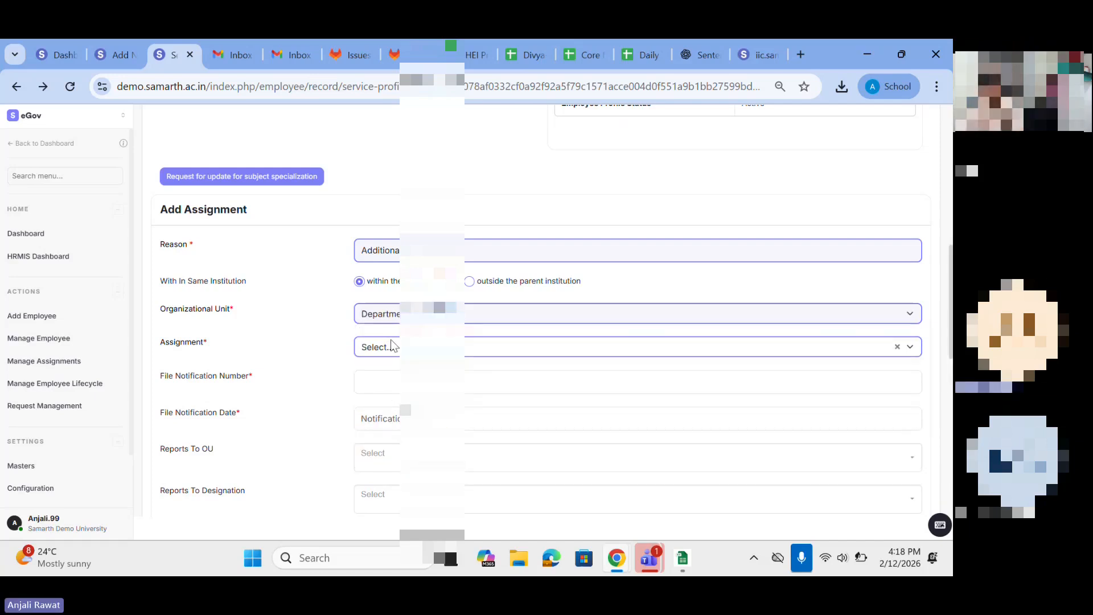
Step: Choose Head of Department as the assignment for the selected department and review the remaining form fields
left_click(385, 317)
left_click(322, 344)
left_click(396, 349)
scroll(415, 458, "down", 2)
type("he")
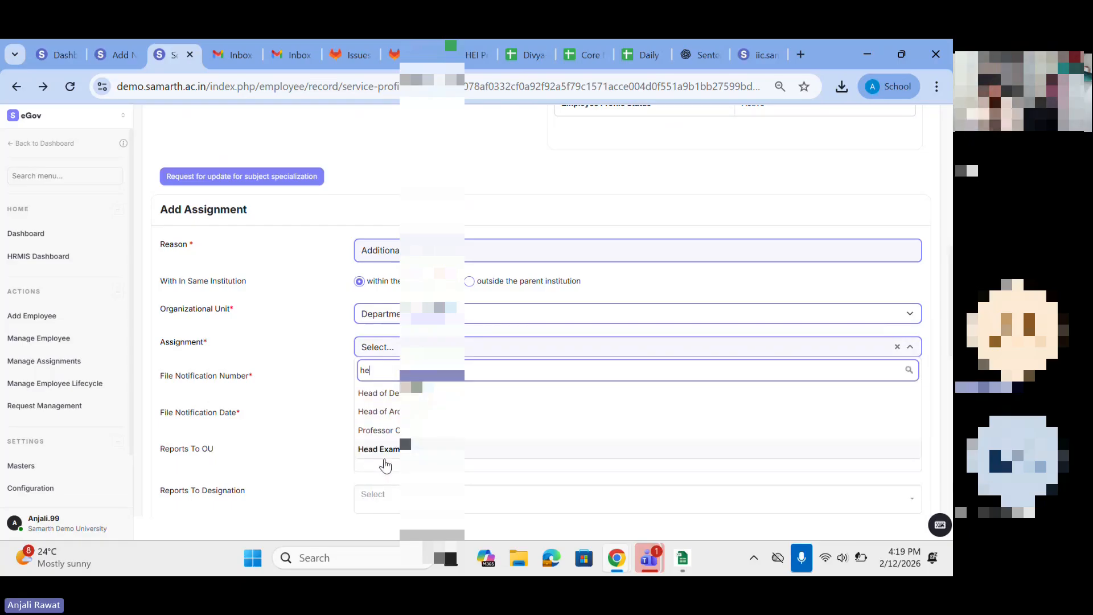
left_click(387, 399)
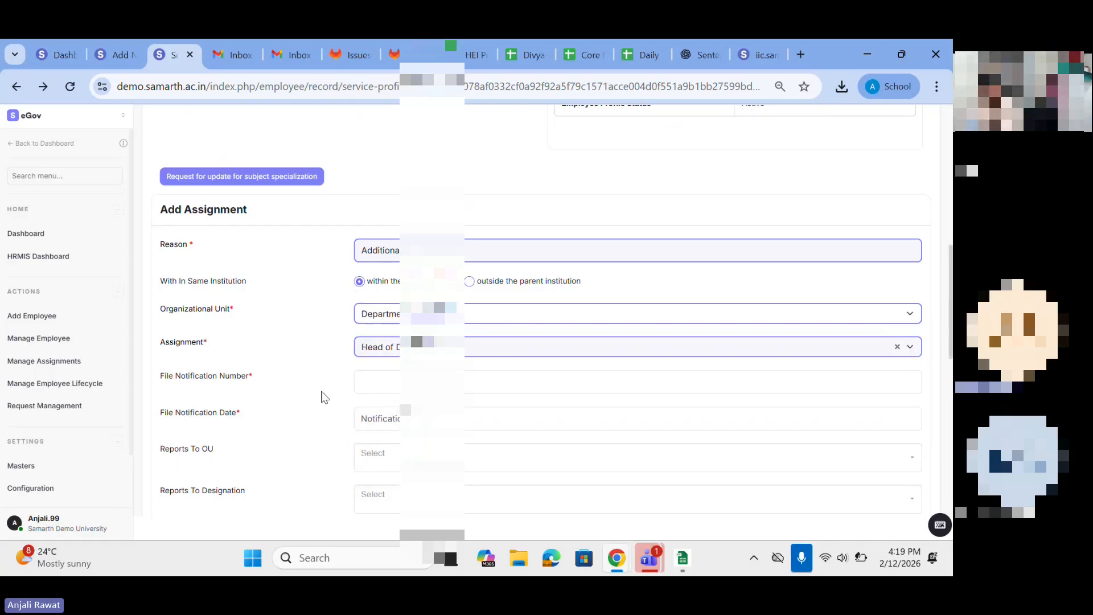
scroll(321, 395, "down", 3)
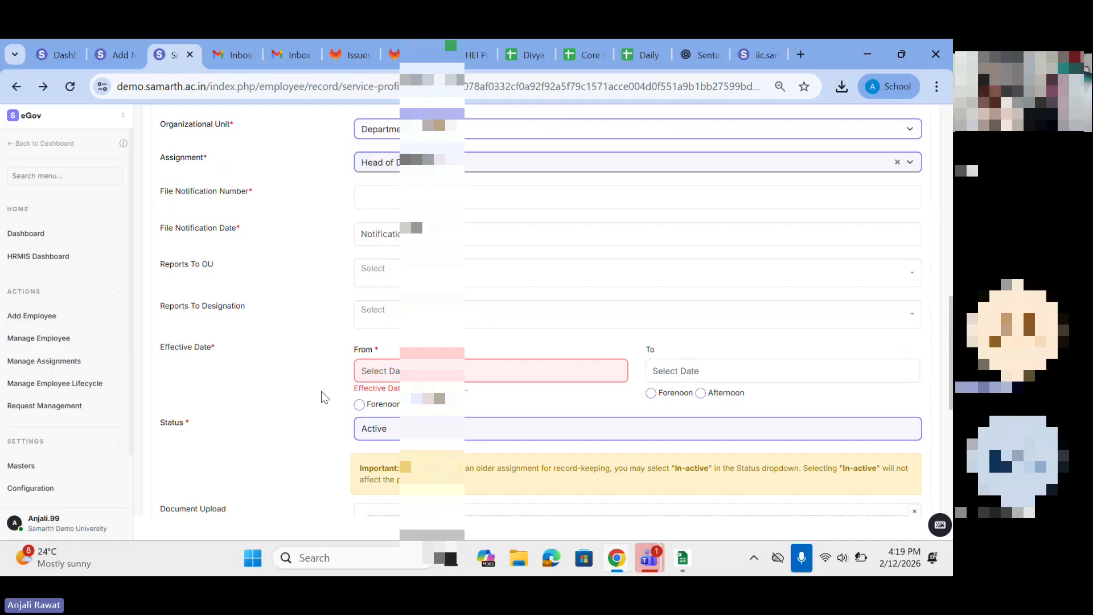
scroll(324, 396, "down", 3)
scroll(323, 397, "up", 6)
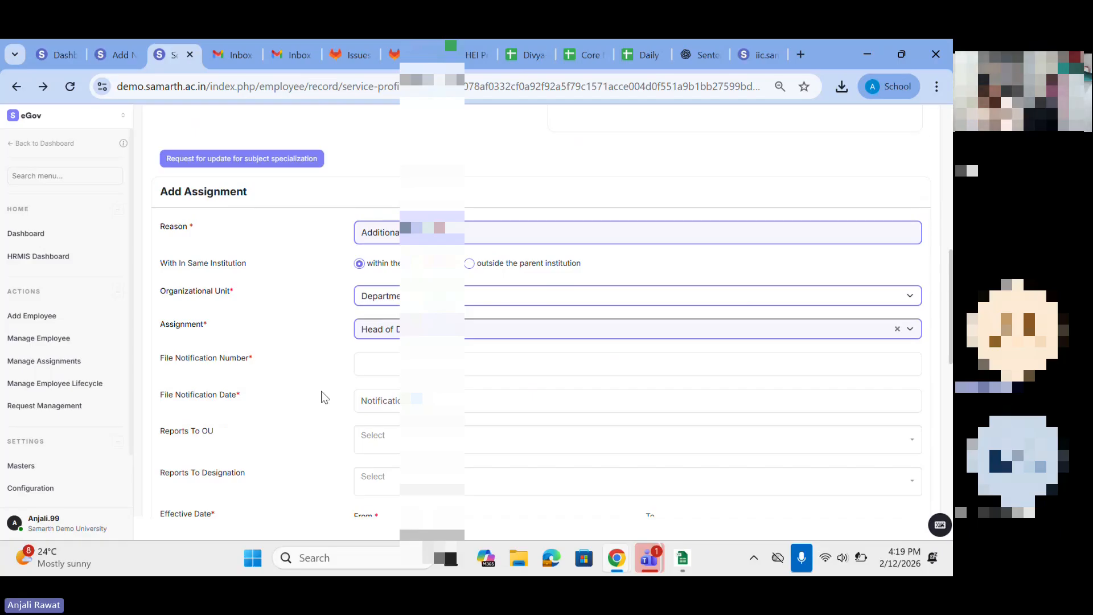
Step: Open the employee's subject specialization update, view the list of available subjects, and return to the profile without saving
scroll(324, 397, "up", 7)
scroll(518, 439, "down", 3)
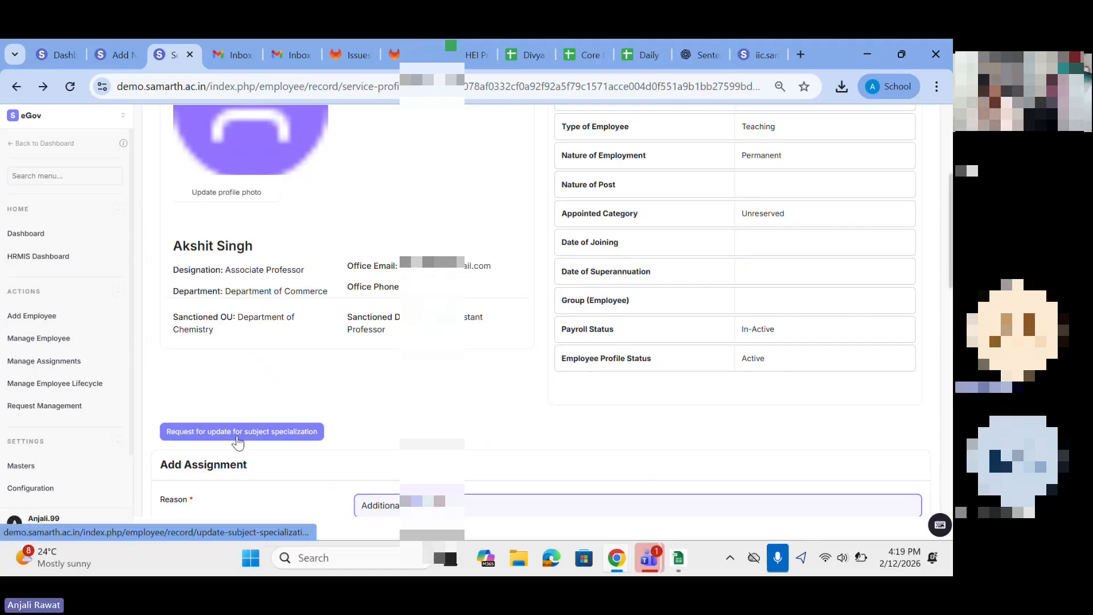
left_click(169, 435)
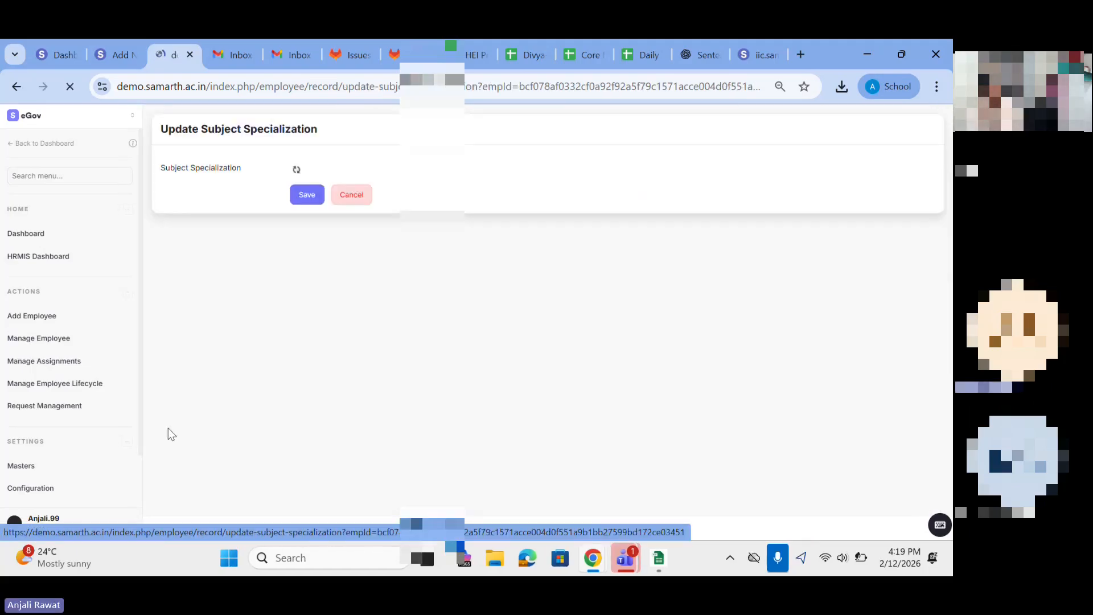
left_click(315, 168)
left_click(12, 86)
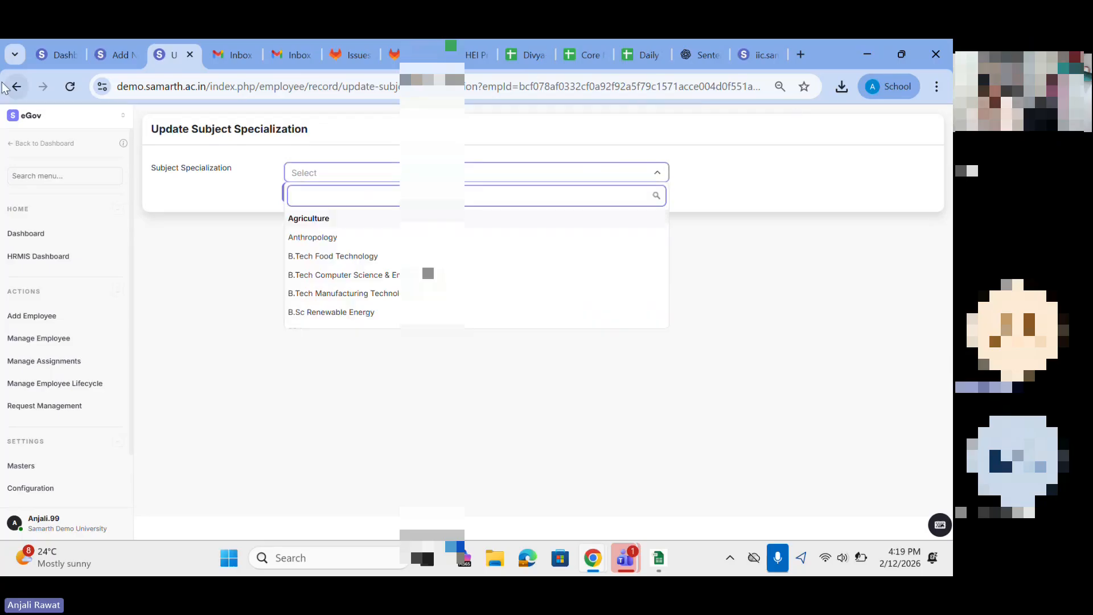
left_click(11, 87)
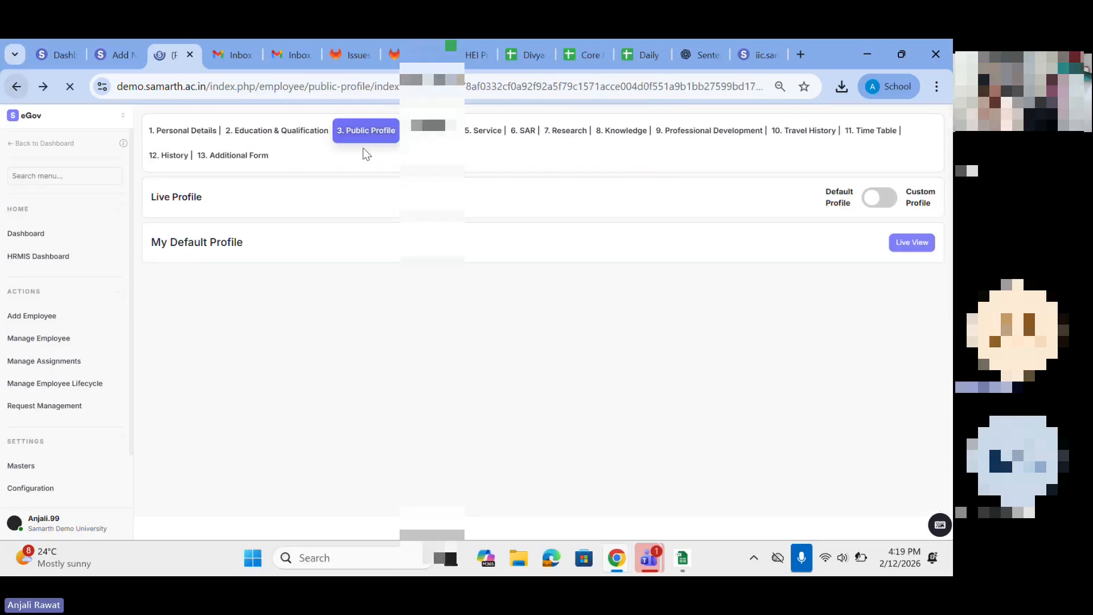
Step: Reopen the employee's Service section and bring up the Add Employee Lifecycle form
left_click(502, 134)
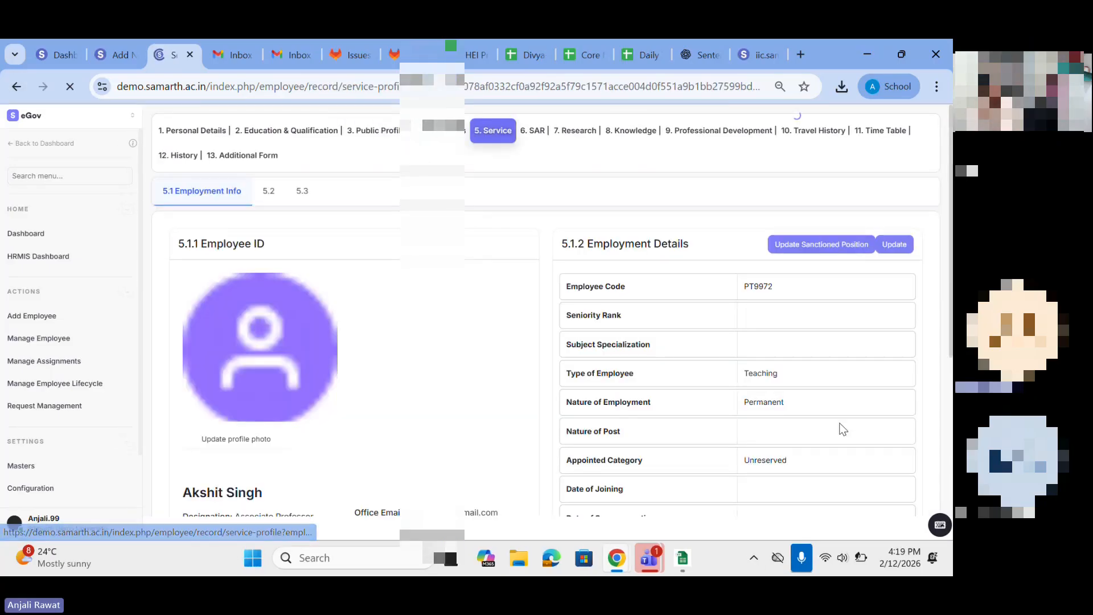
scroll(845, 473, "down", 5)
left_click(850, 421)
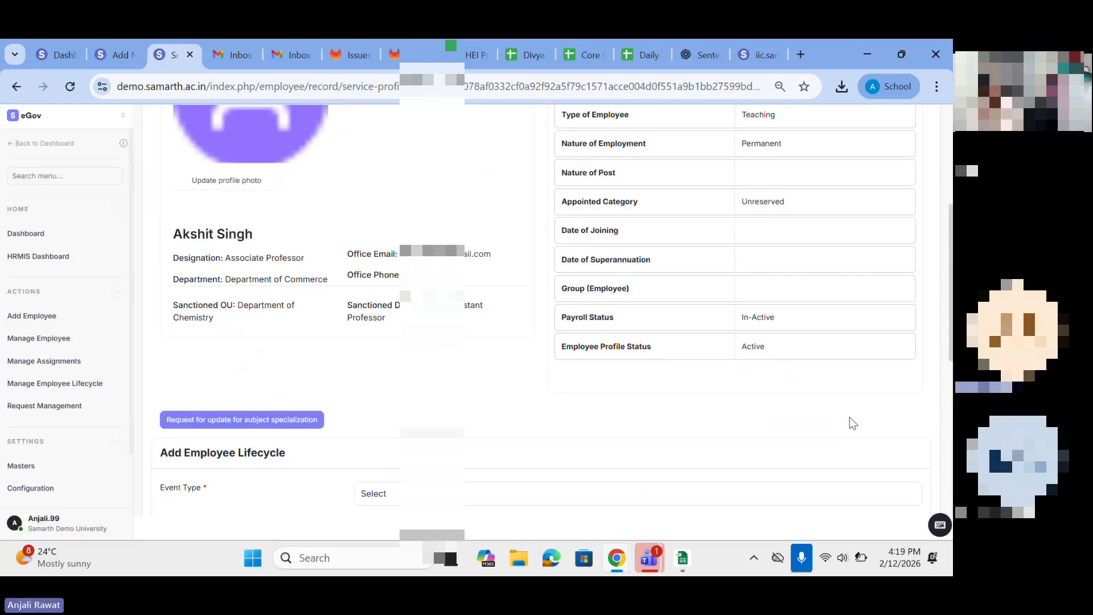
scroll(540, 307, "down", 4)
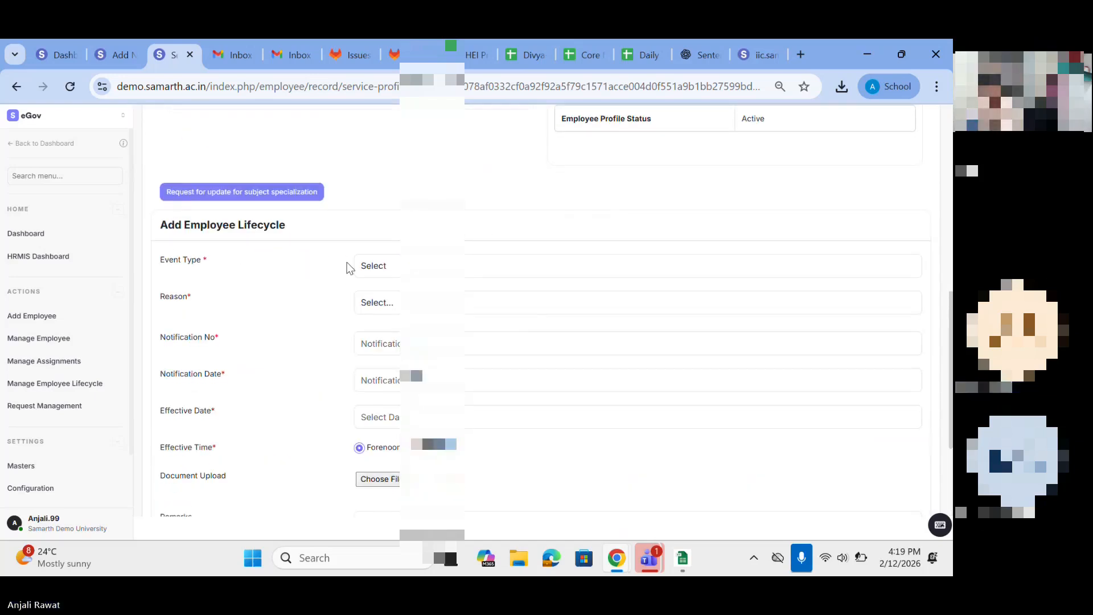
Step: Set the lifecycle event type to Re-Engagement and view the reasons offered for it
left_click(374, 269)
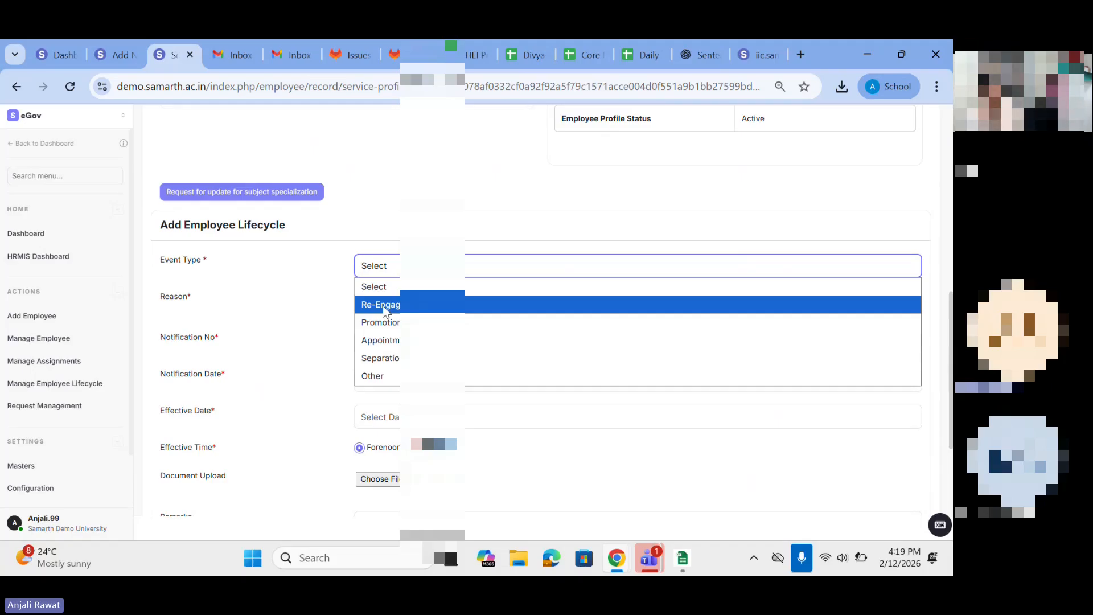
left_click(403, 301)
left_click(404, 299)
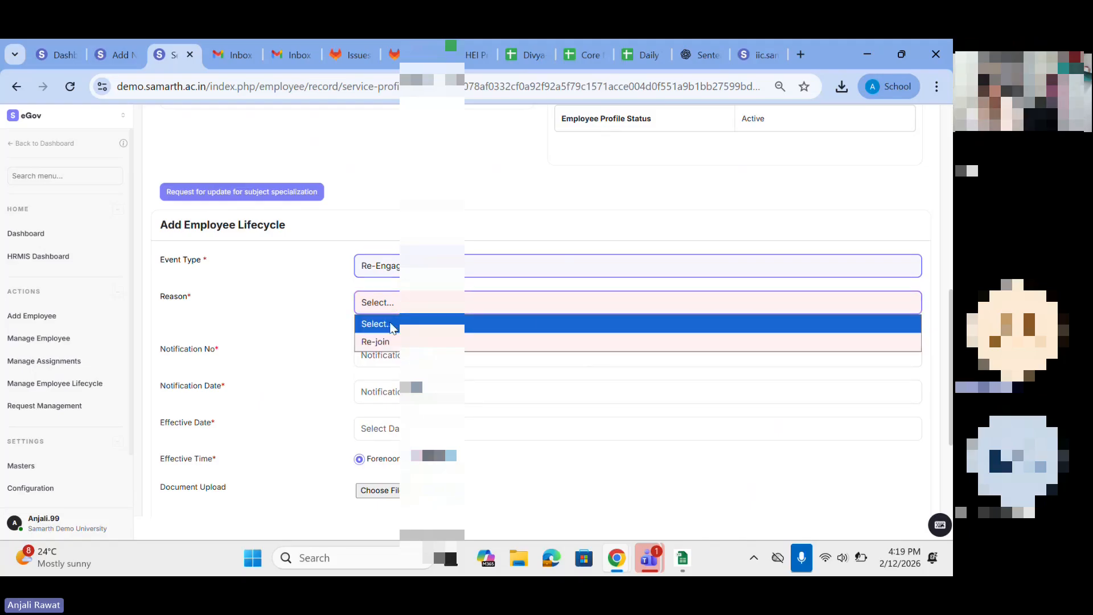
Step: Change the event type to Promotion with the Career Advancement reason and review the promotion and pay fields
left_click(390, 275)
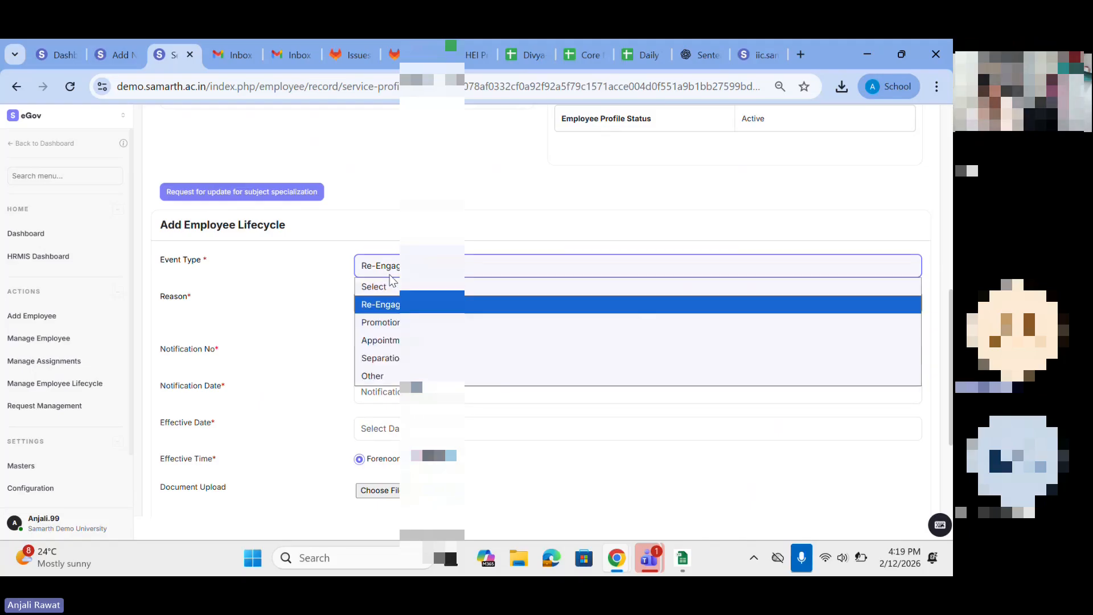
left_click(382, 324)
left_click(392, 302)
left_click(393, 341)
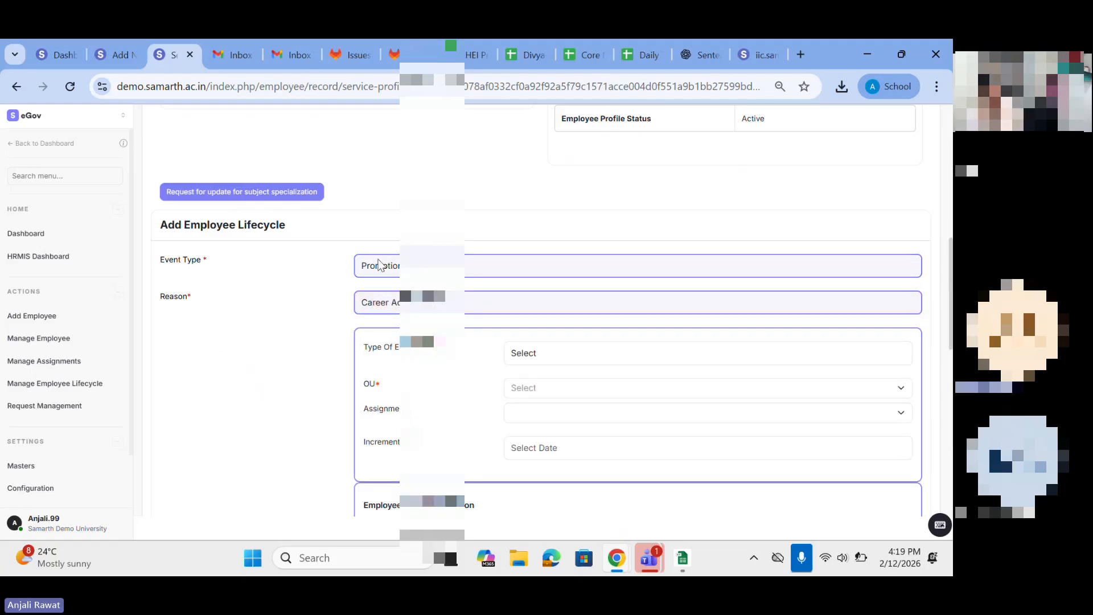
scroll(386, 463, "down", 2)
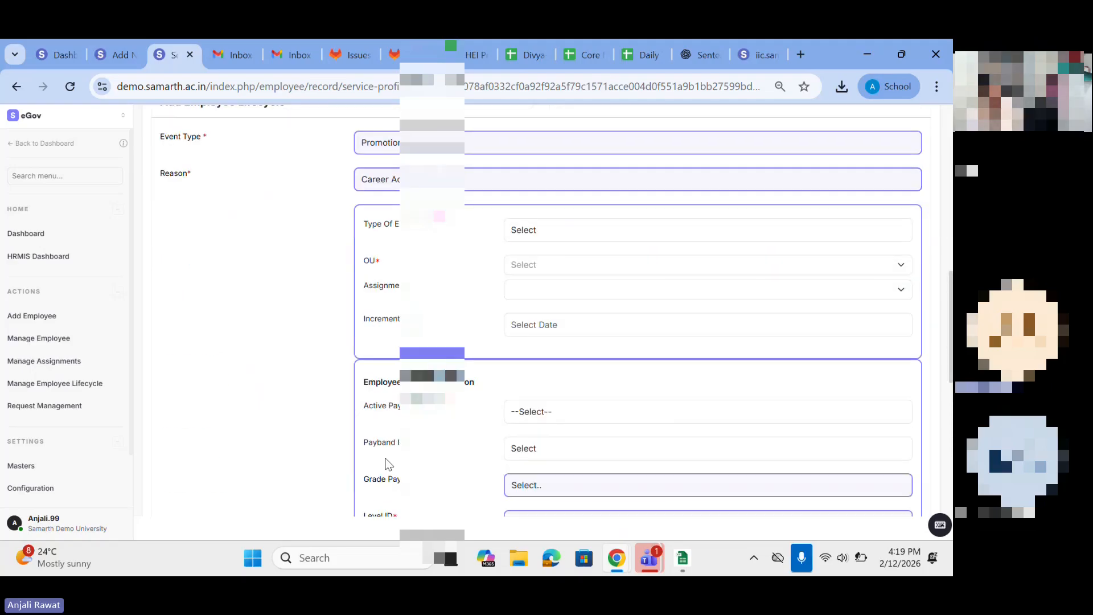
scroll(487, 360, "down", 1)
scroll(487, 360, "up", 4)
Step: Change the lifecycle event type to Appointment and choose New Appointment as the reason
left_click(404, 319)
left_click(380, 401)
left_click(379, 367)
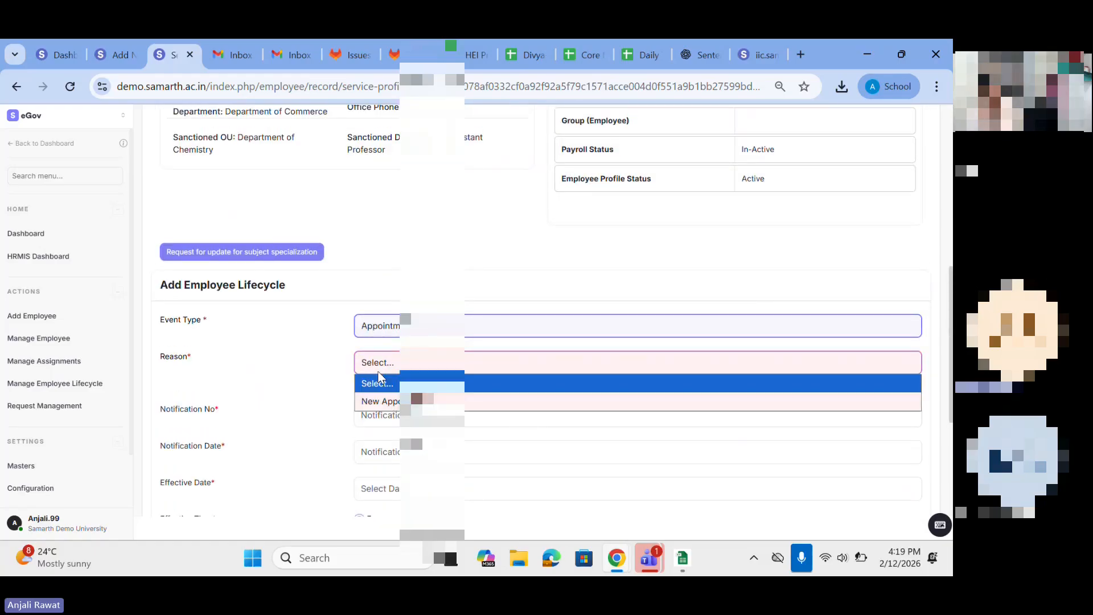
left_click(383, 402)
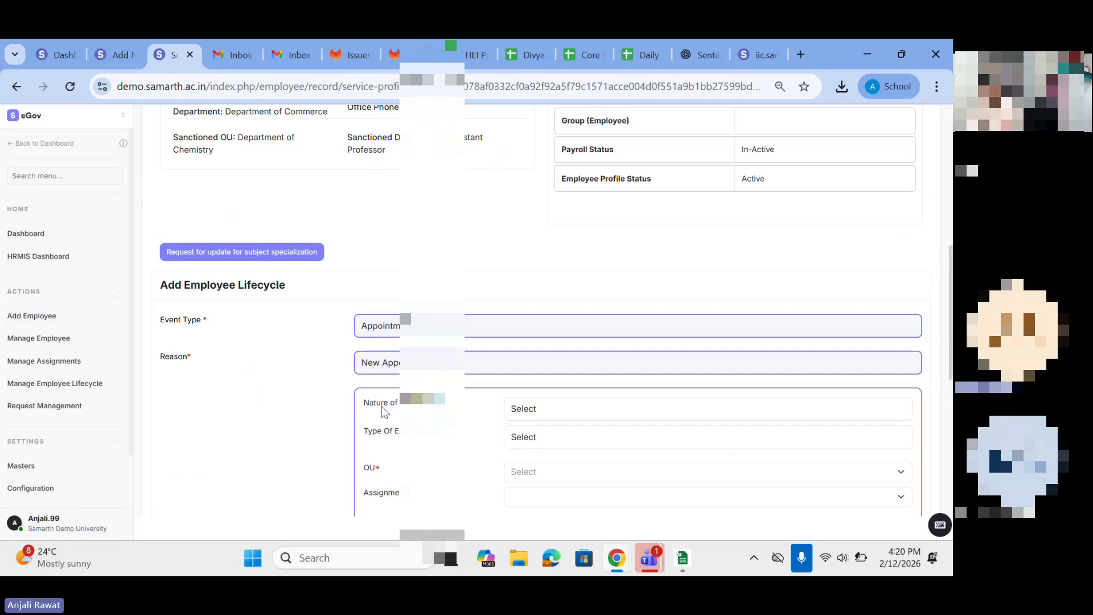
Step: Change the event type to Separation with Transfer as the reason and review the transfer and notification fields
left_click(388, 326)
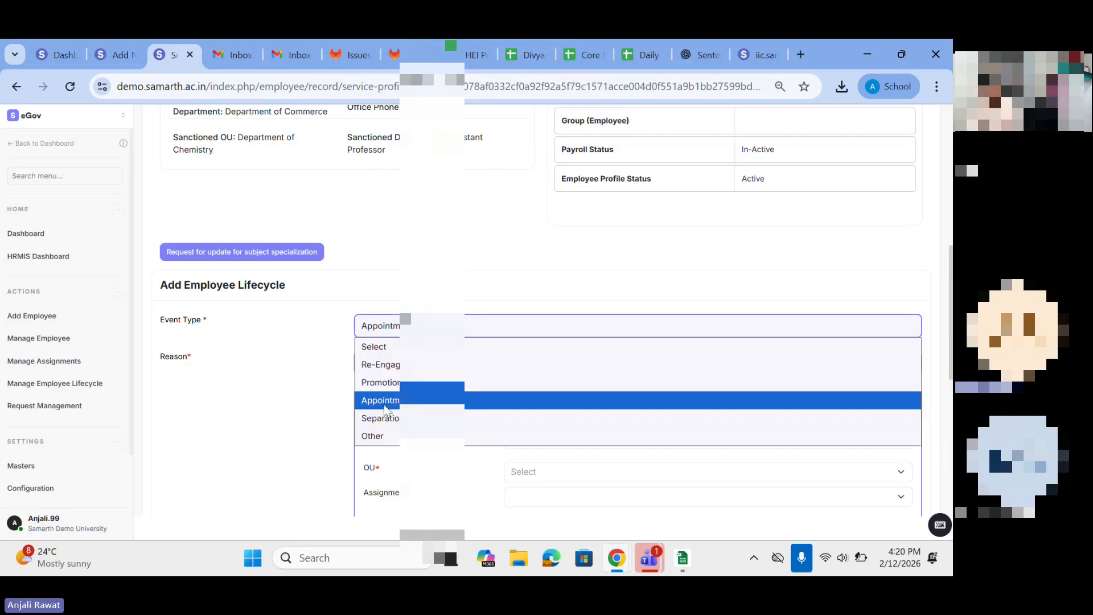
left_click(381, 419)
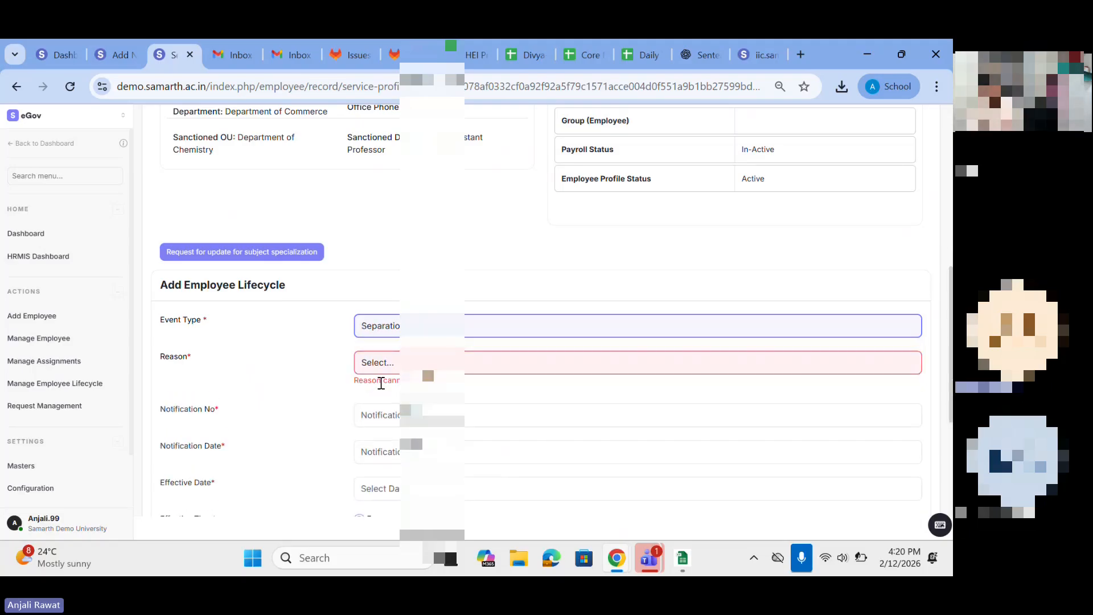
left_click(379, 369)
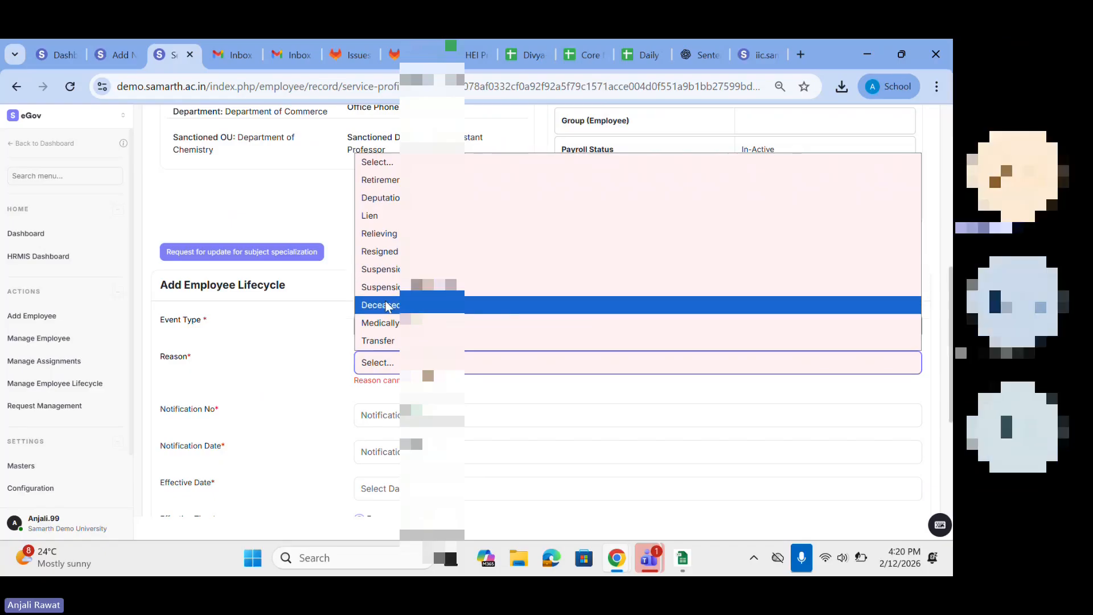
left_click(385, 342)
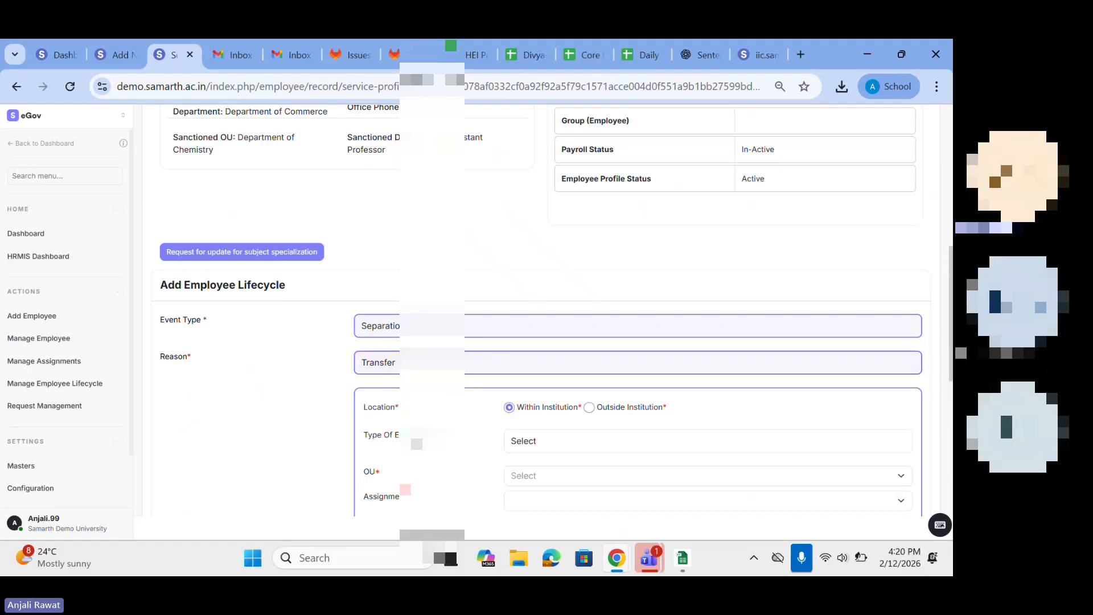
scroll(541, 341, "down", 3)
scroll(541, 342, "up", 2)
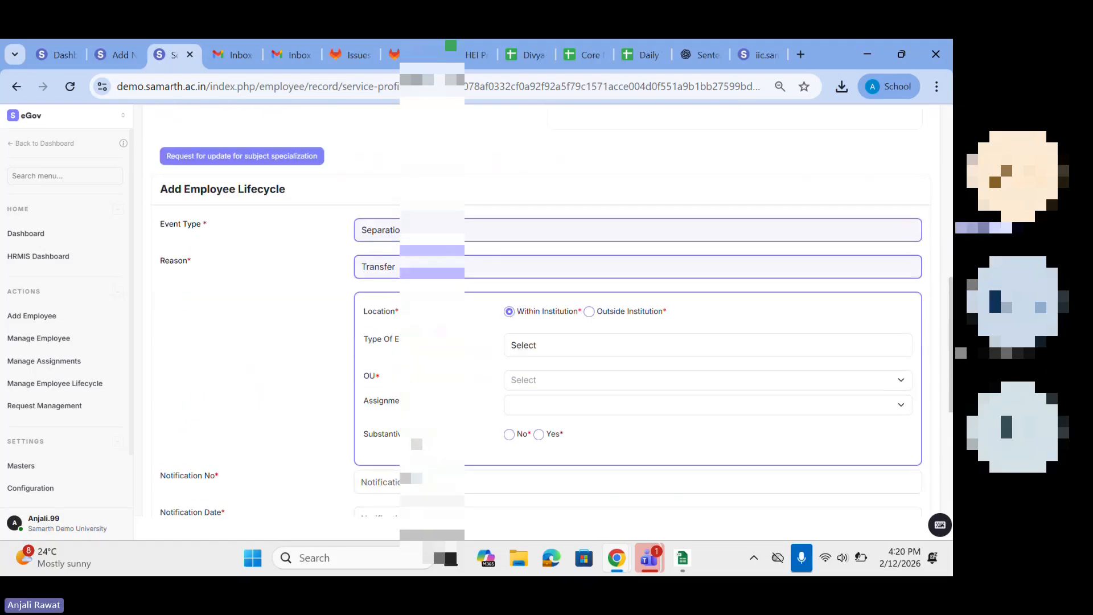
scroll(541, 342, "down", 1)
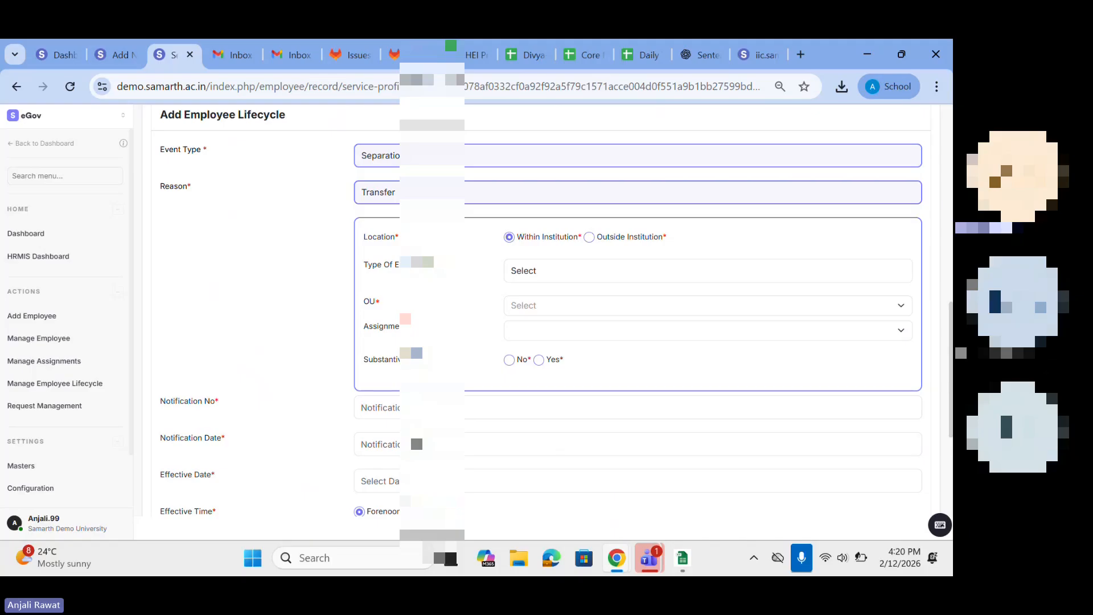
scroll(360, 356, "down", 3)
scroll(360, 356, "up", 6)
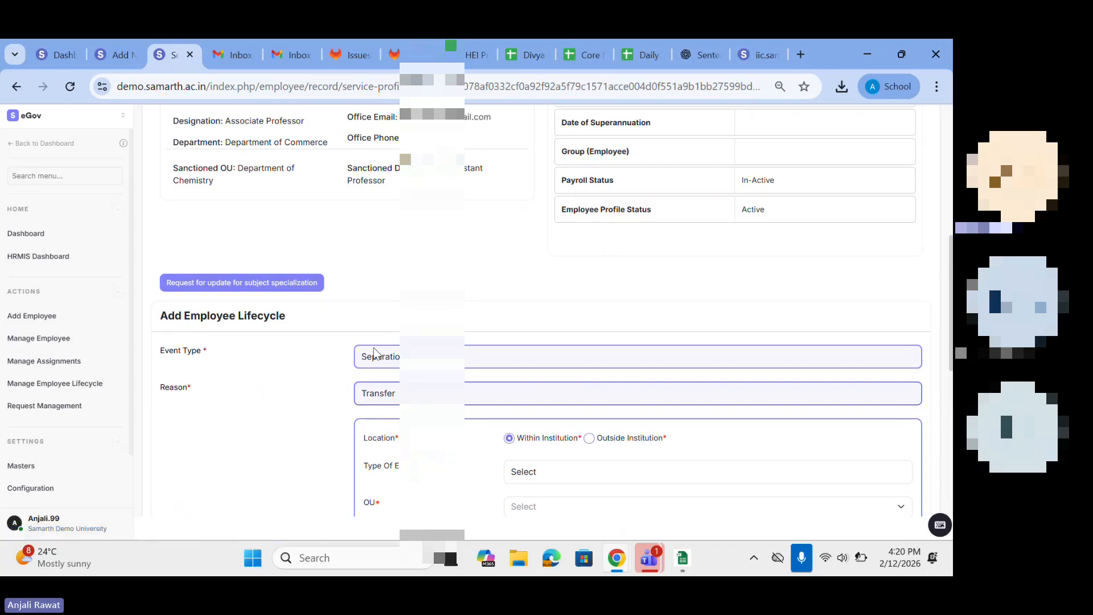
Step: Browse the employee's SAR, Research, Knowledge and Additional Form sections and check the assignment and lifecycle entries among the module actions
scroll(375, 353, "up", 2)
scroll(374, 353, "up", 3)
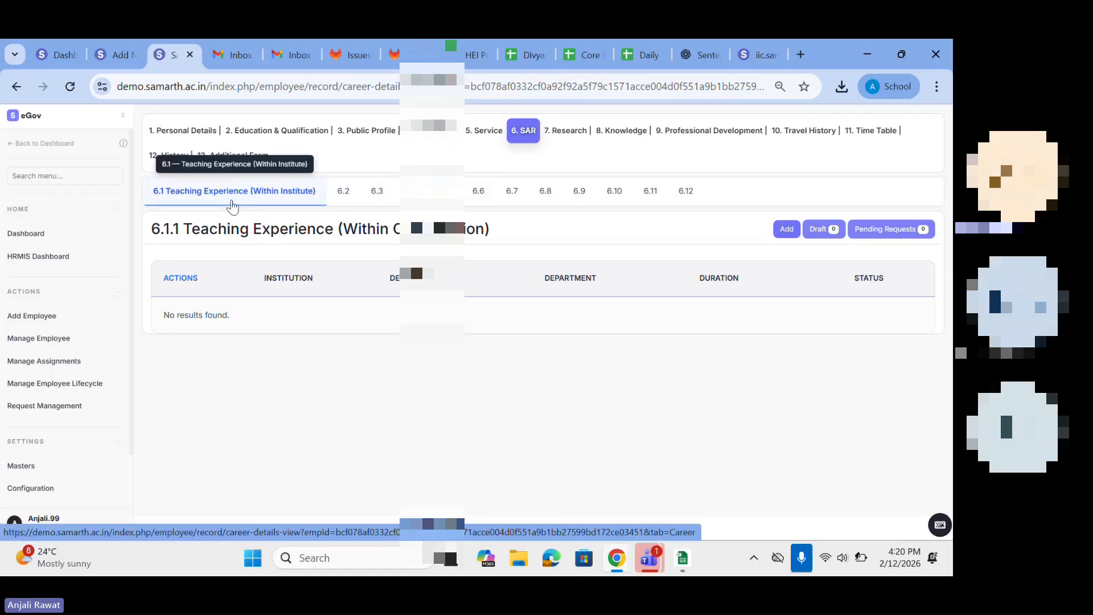
left_click(567, 132)
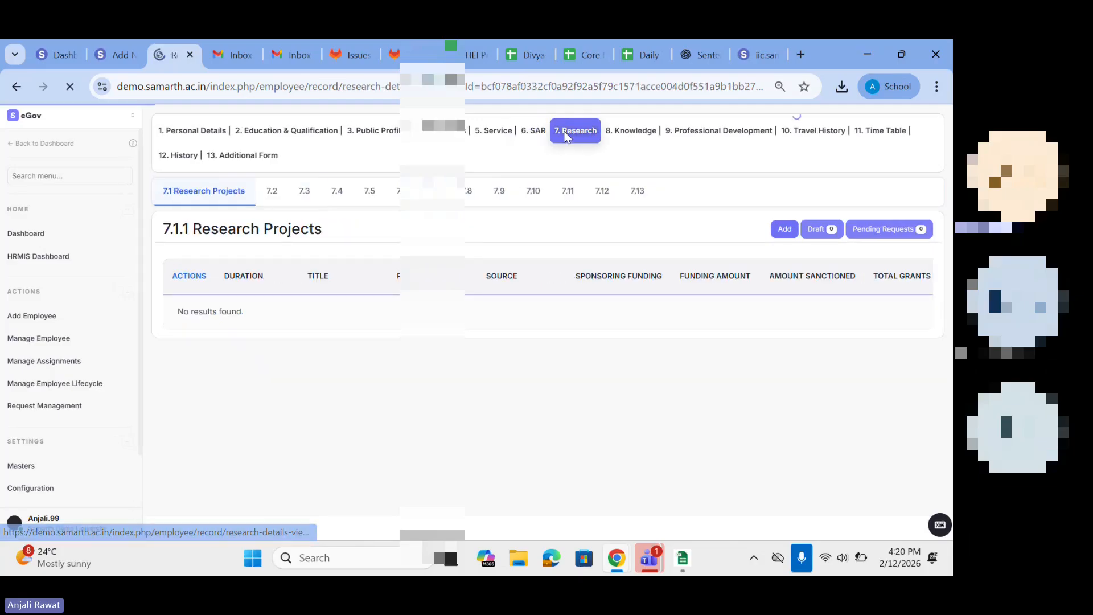
left_click(621, 135)
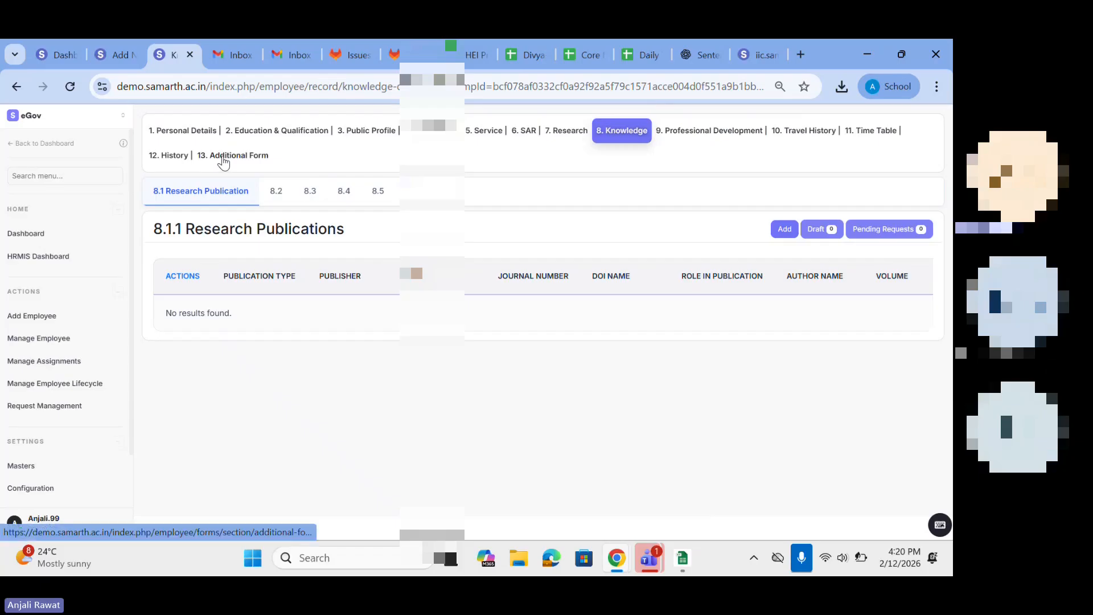
scroll(51, 363, "down", 1)
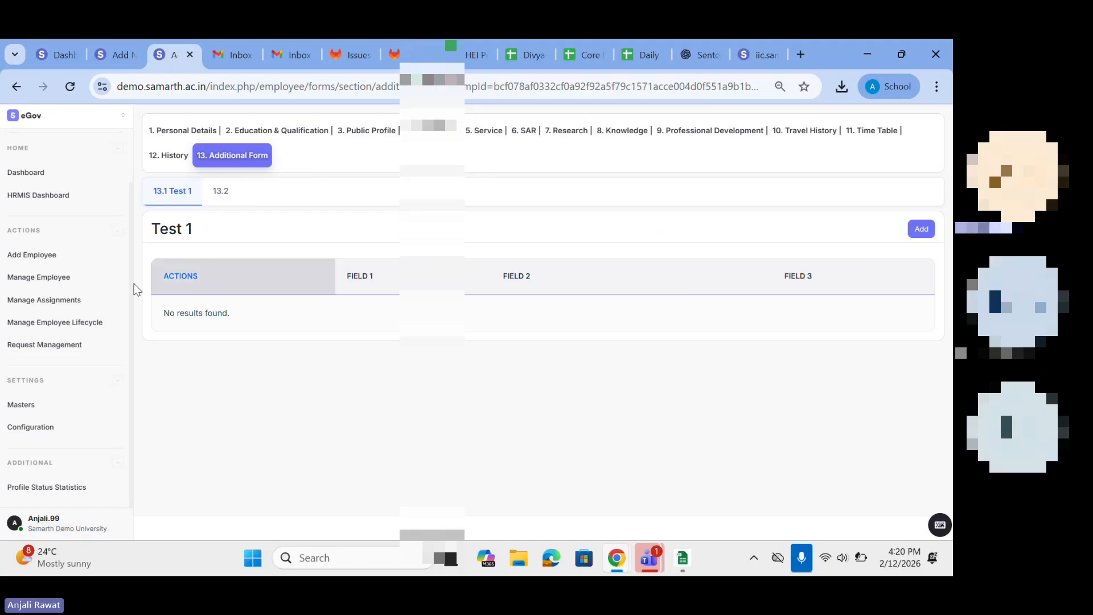
left_click_drag(9, 301, 73, 327)
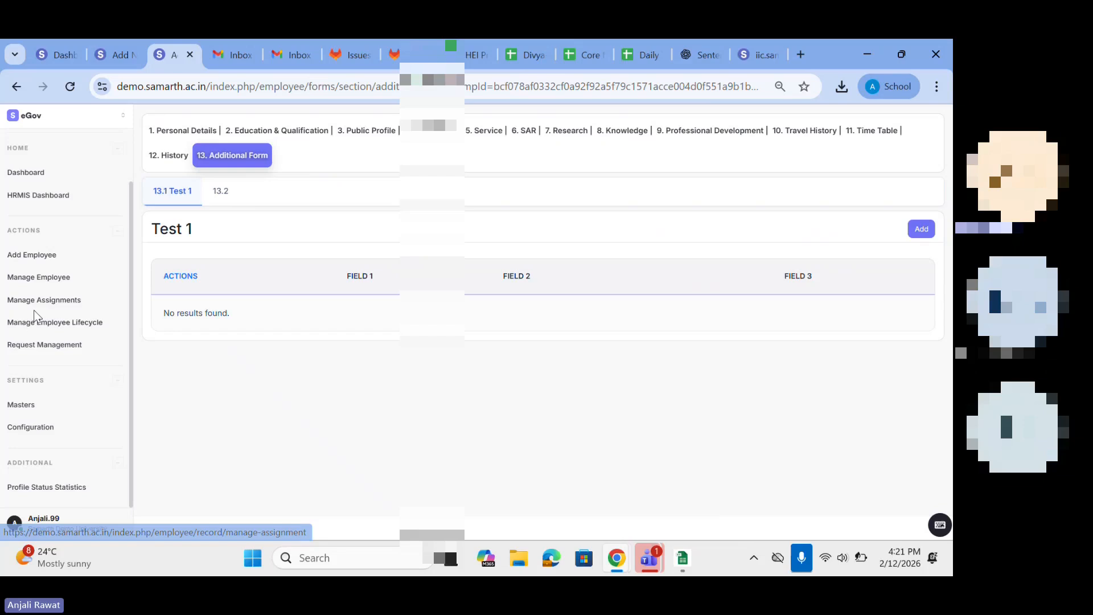
Step: Return to the Service section and check its Add Assignment and Update Employee Lifecycle options
left_click(485, 132)
scroll(631, 428, "down", 3)
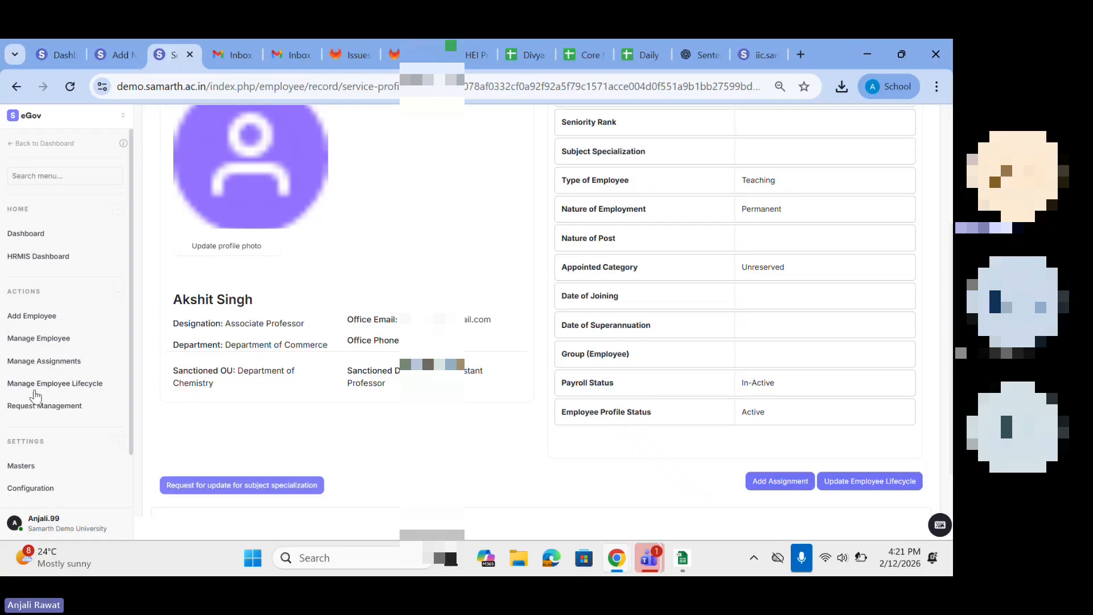
scroll(34, 392, "down", 1)
Step: Refresh the Drafts, Pending Request and Knowledge Management counts in Request Management and look through the drafts list
left_click(33, 365)
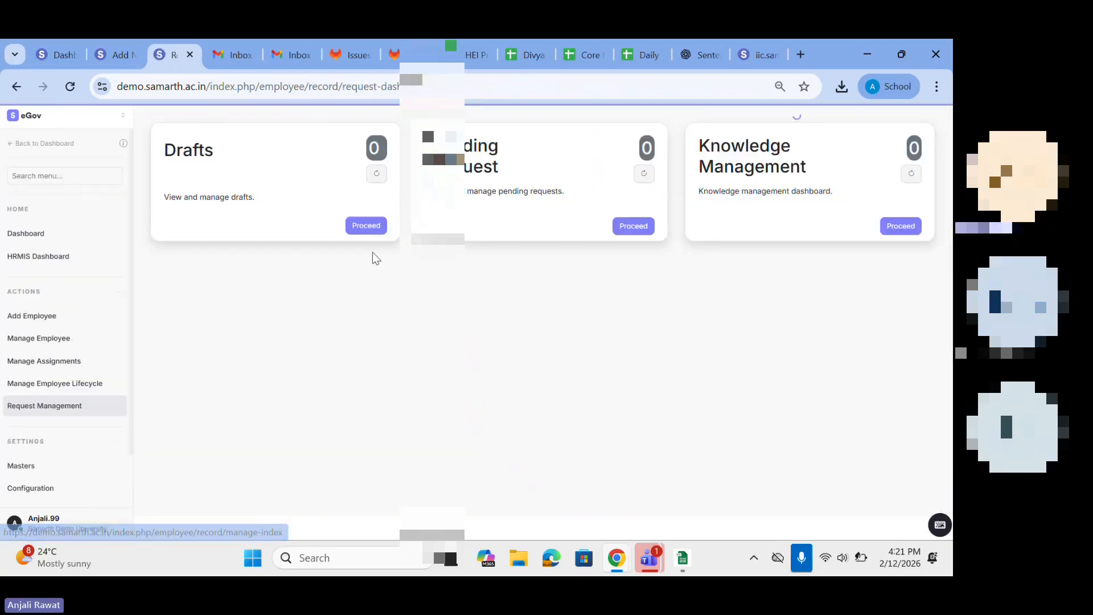
left_click(376, 174)
left_click(645, 175)
left_click(914, 173)
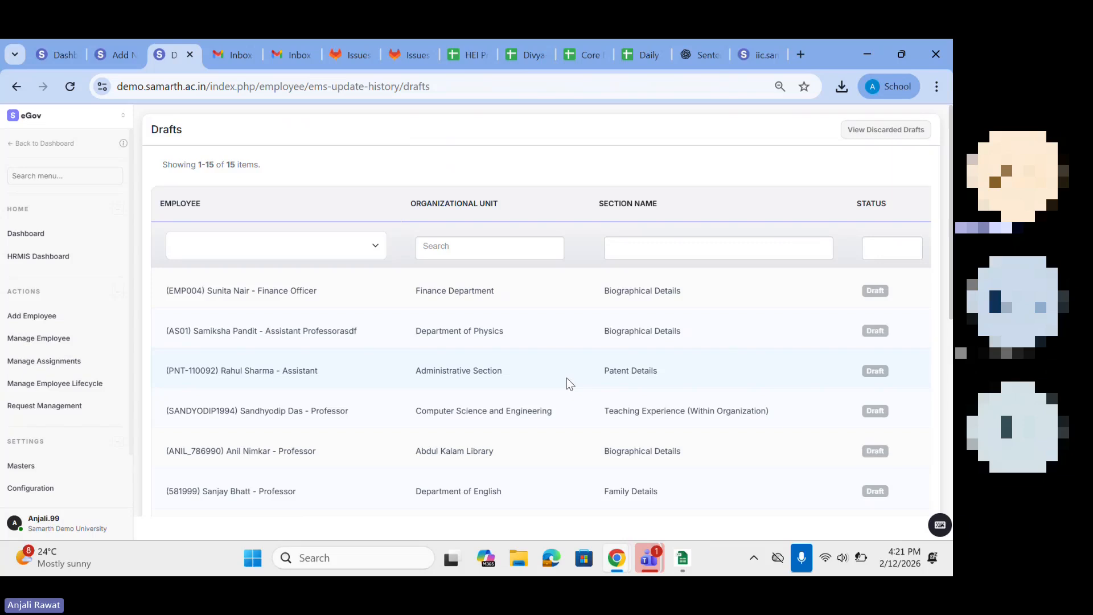
scroll(527, 387, "down", 3)
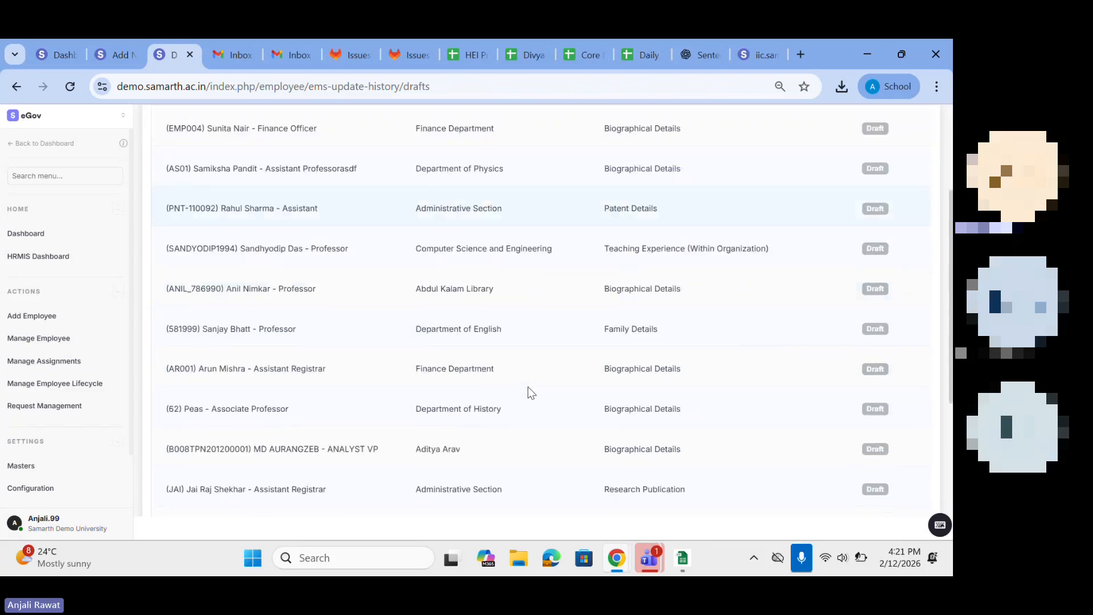
scroll(528, 387, "up", 3)
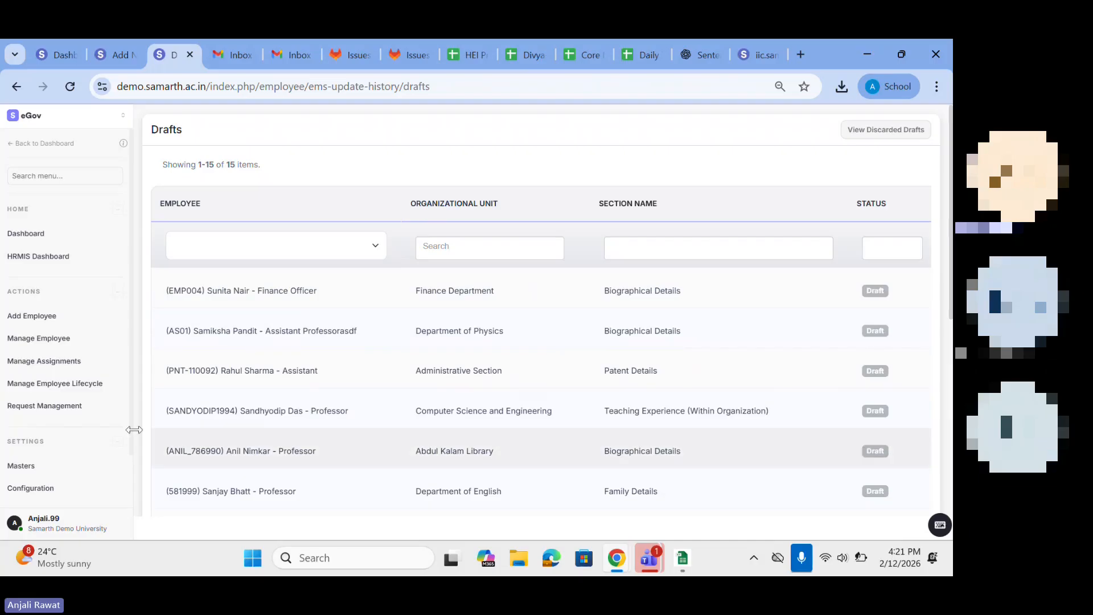
Step: Go back to Request Management and open the pending requests list to review its entries and available actions
left_click(35, 413)
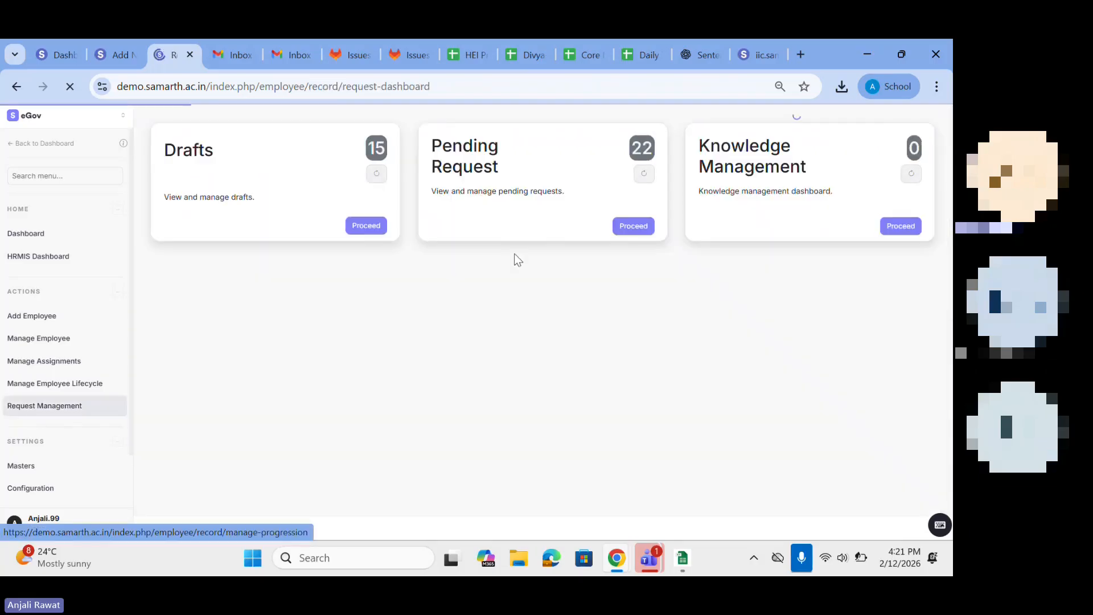
left_click(625, 225)
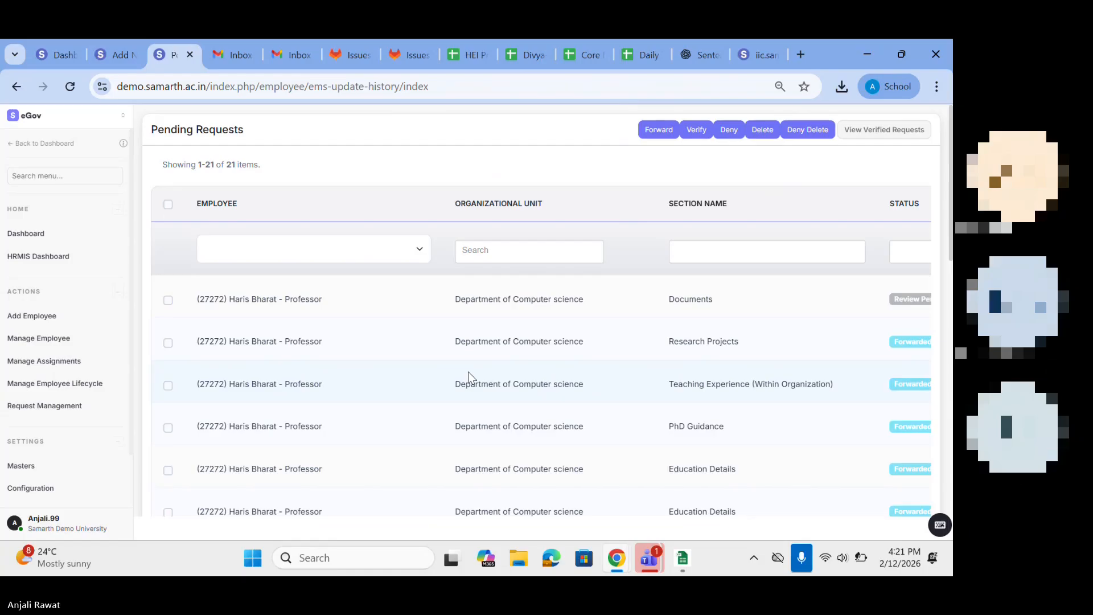
key("ctrl+minus")
key("ctrl+minus")
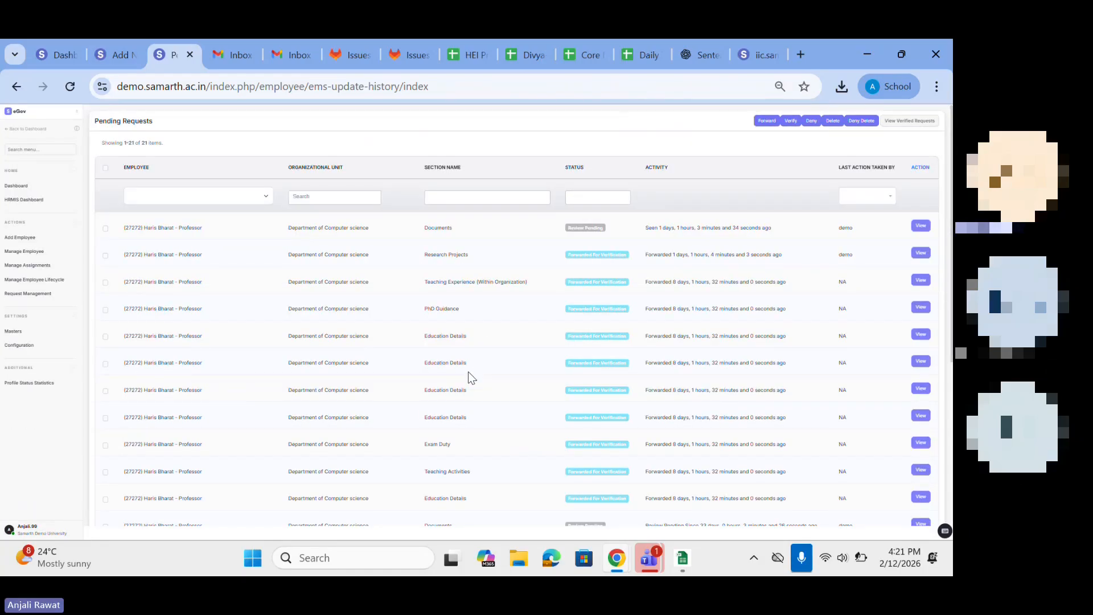
key("ctrl+plus")
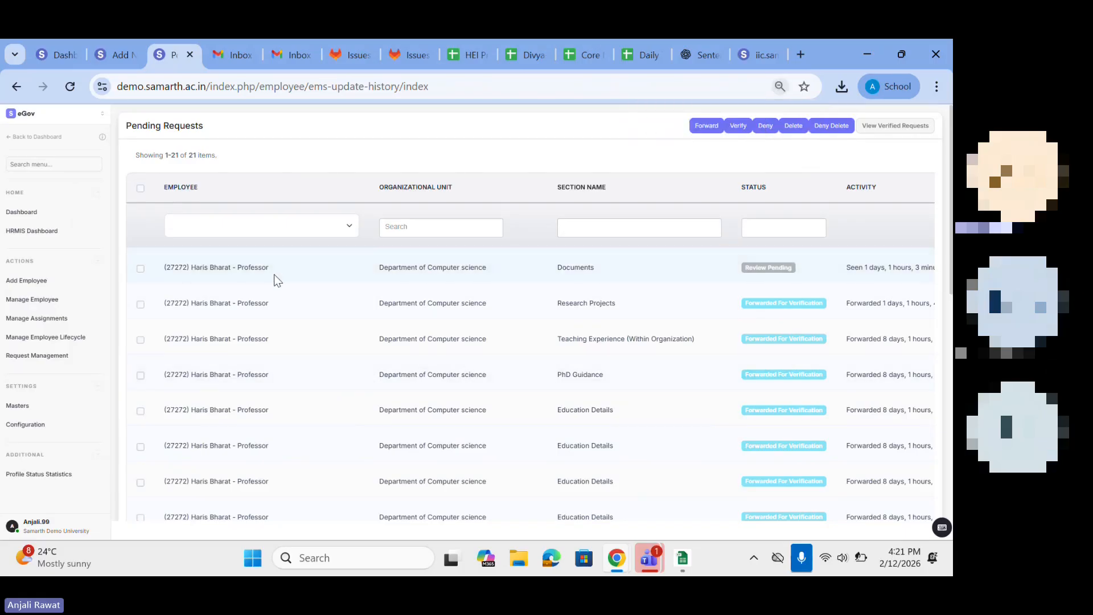
Step: Open the latest pending Documents request of the Computer science professor and forward it for verification
scroll(278, 281, "right", 1)
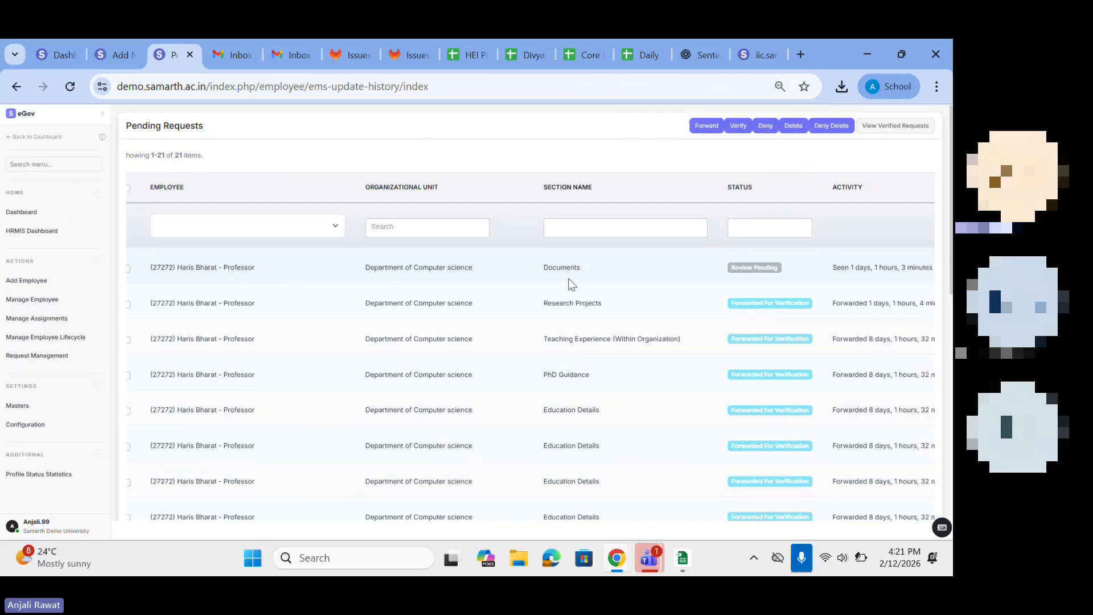
scroll(671, 278, "right", 5)
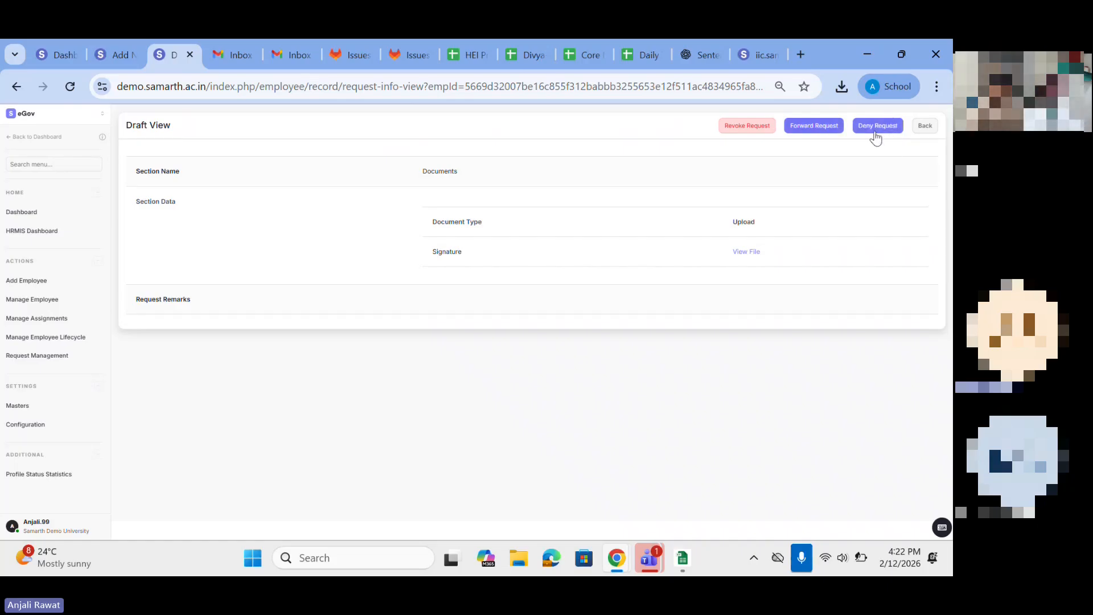
left_click(817, 125)
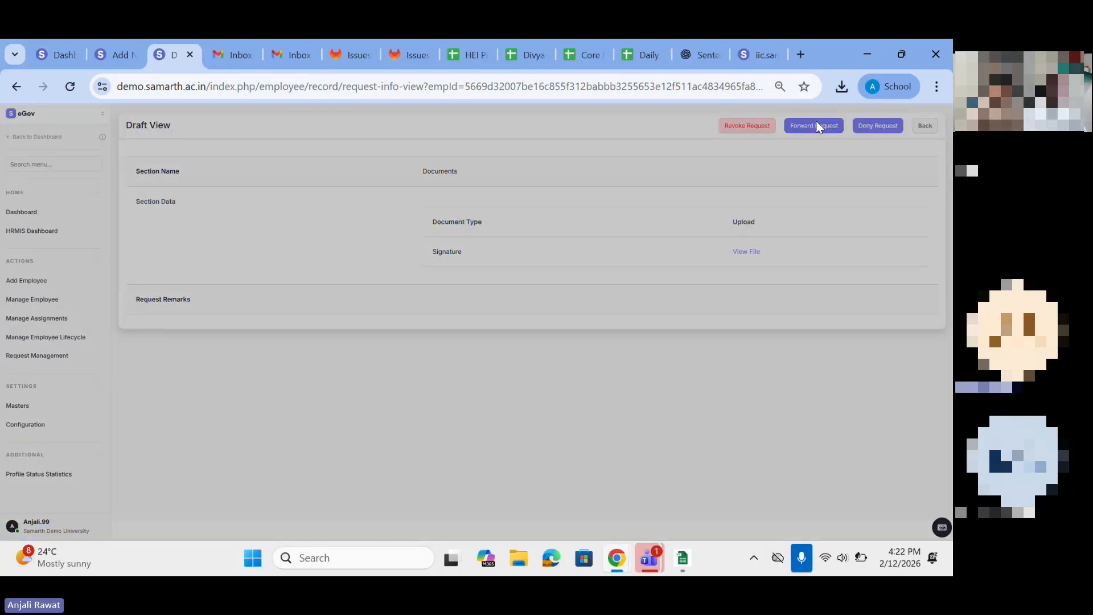
left_click(626, 181)
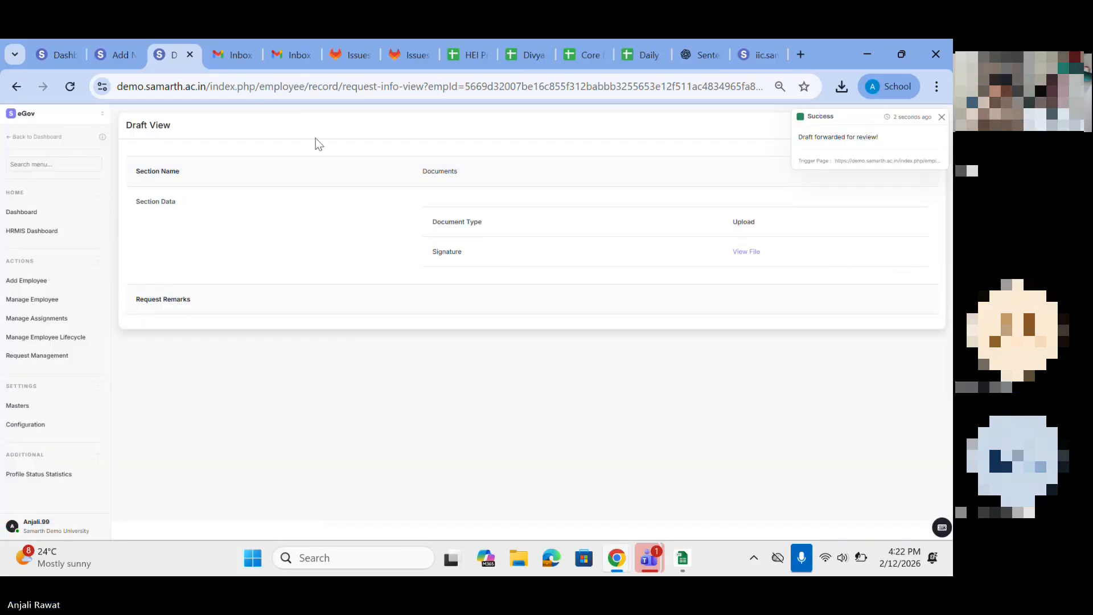
Step: Return to the pending requests list and compare the forwarded Documents request's status with the entries still awaiting review
left_click(11, 89)
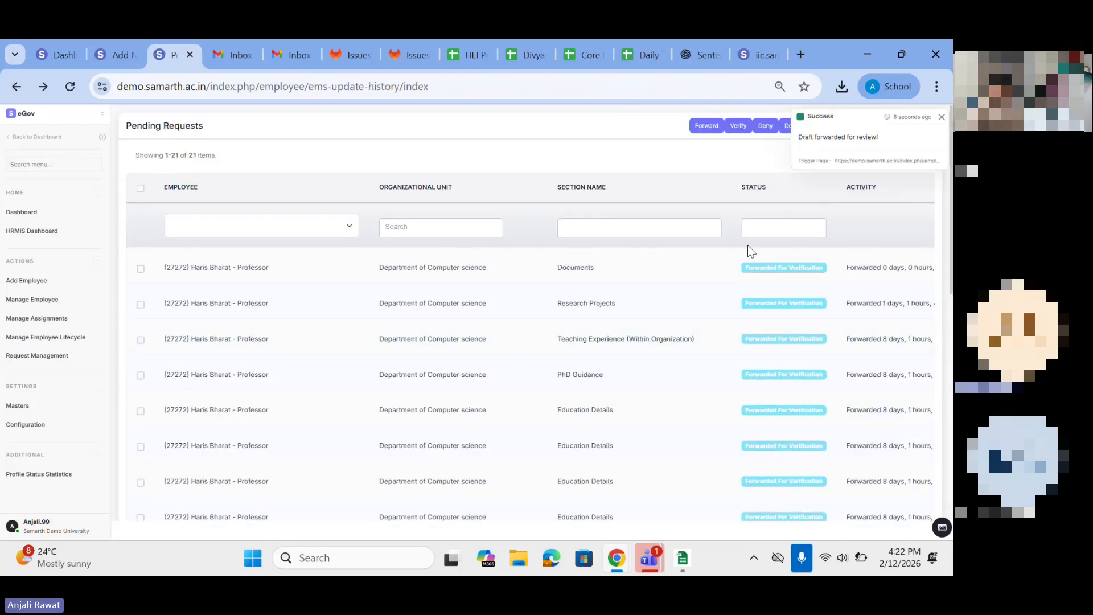
left_click_drag(420, 267, 817, 267)
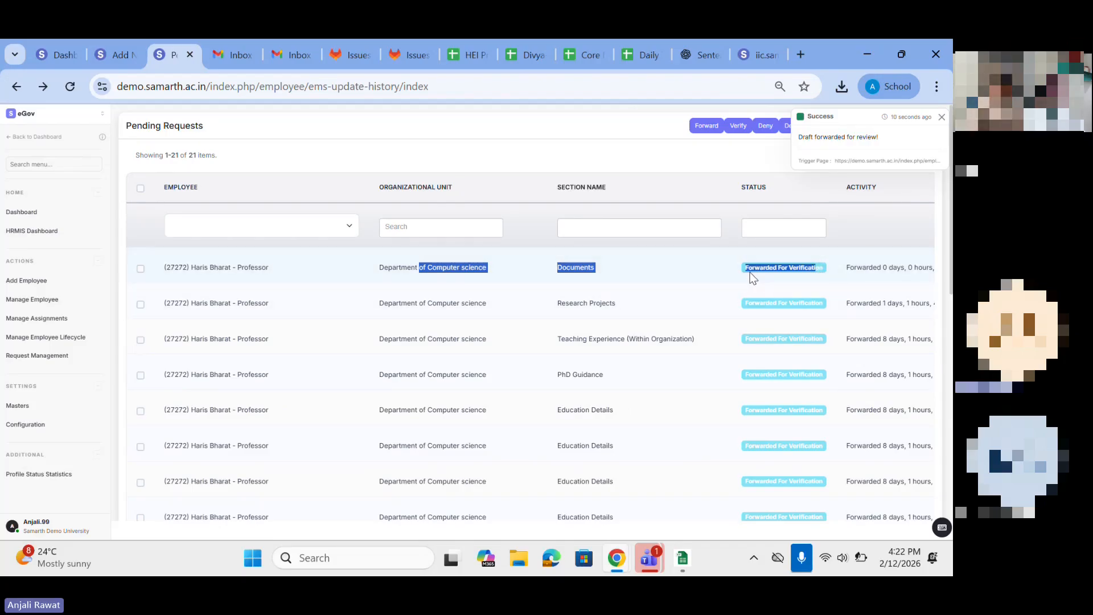
scroll(817, 268, "down", 7)
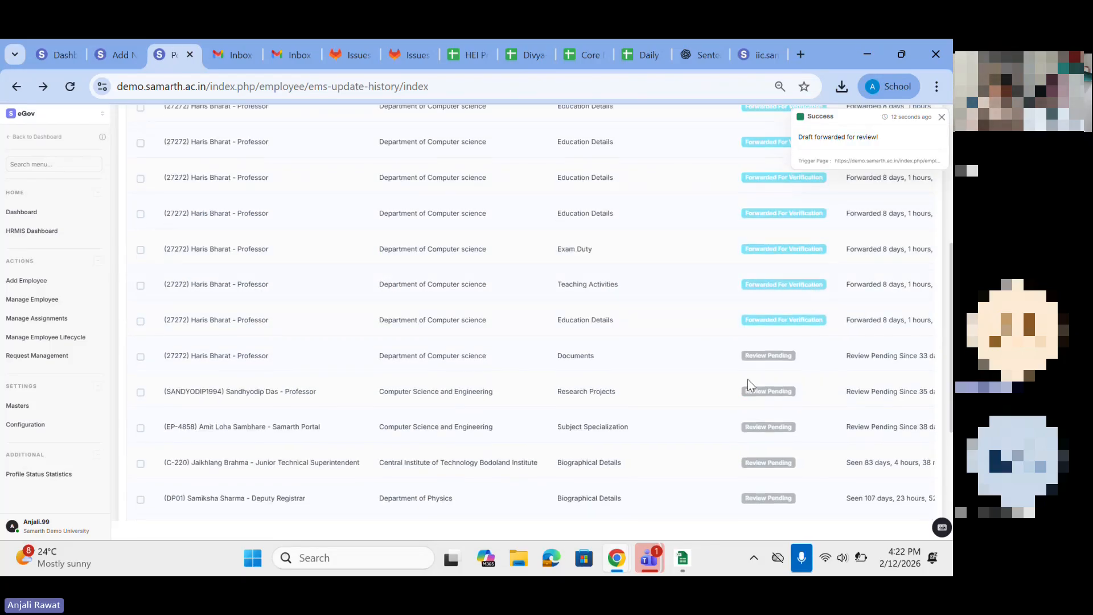
left_click_drag(732, 353, 812, 365)
scroll(779, 356, "up", 5)
left_click_drag(749, 290, 825, 275)
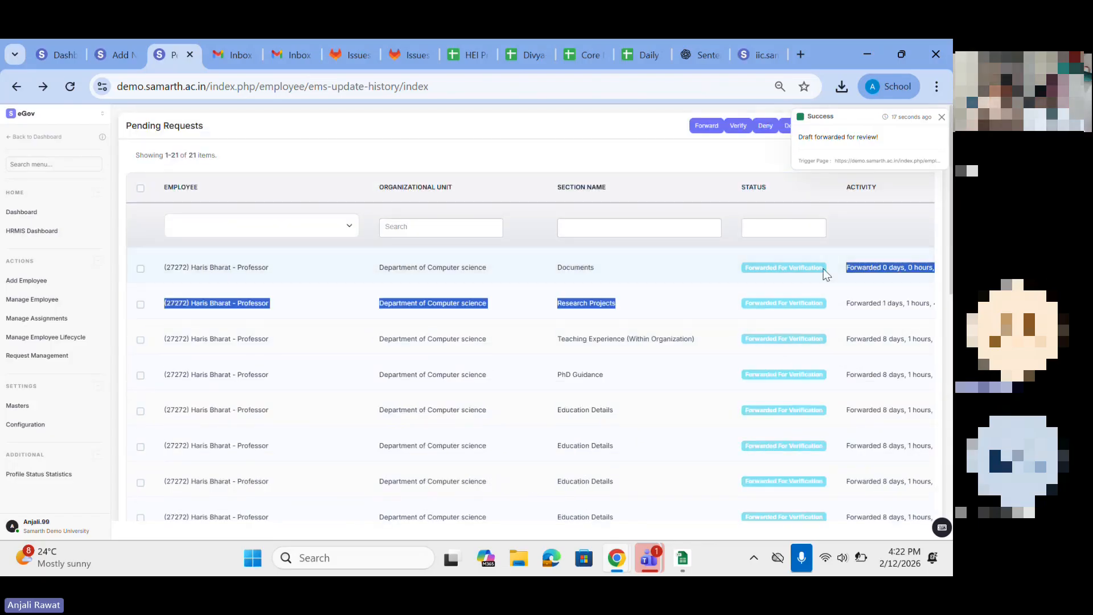
left_click(941, 117)
Step: Open the forwarded Documents request, verify it and return to the pending requests list
scroll(804, 239, "right", 5)
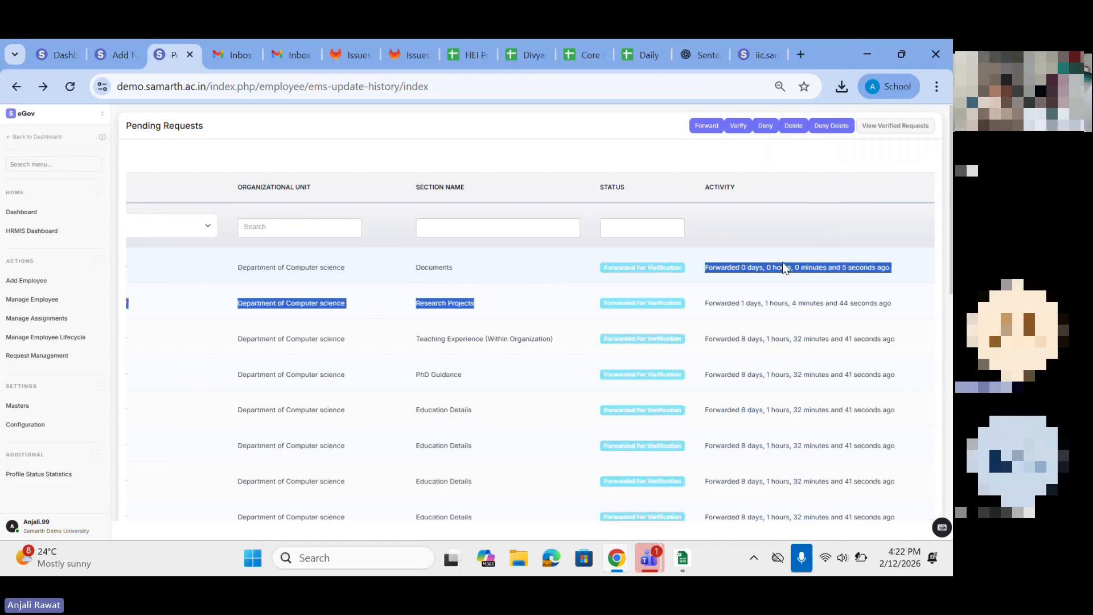
left_click(912, 266)
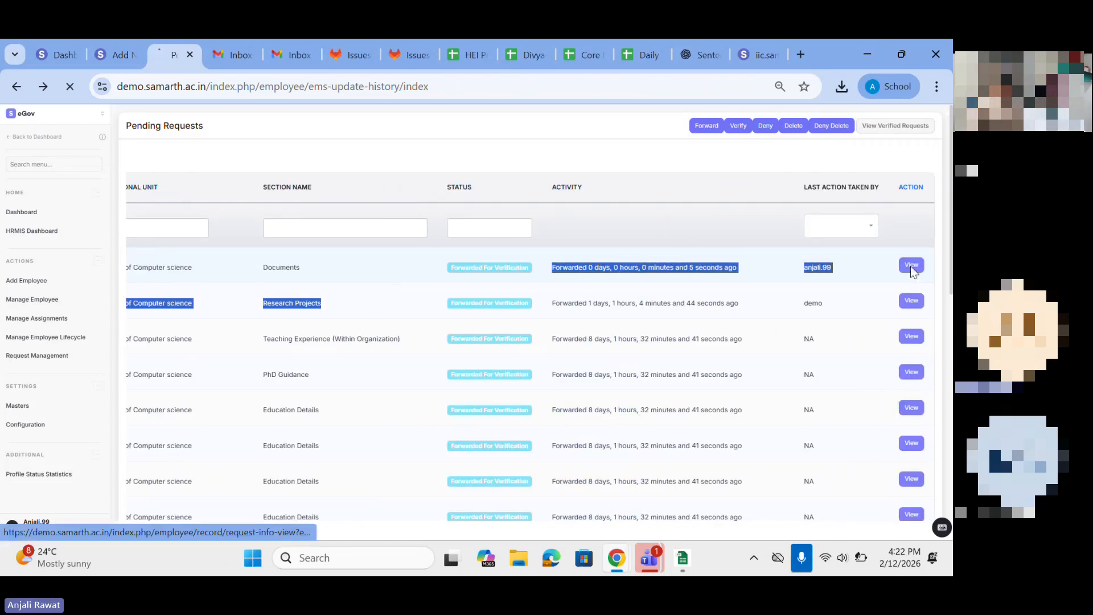
left_click(853, 126)
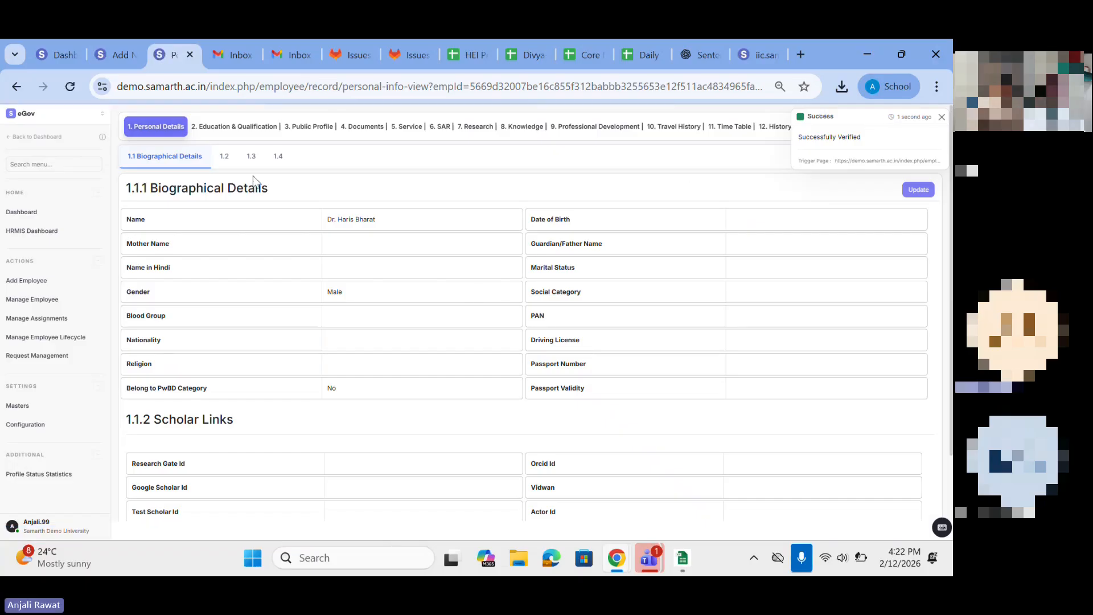
left_click(14, 88)
left_click(14, 90)
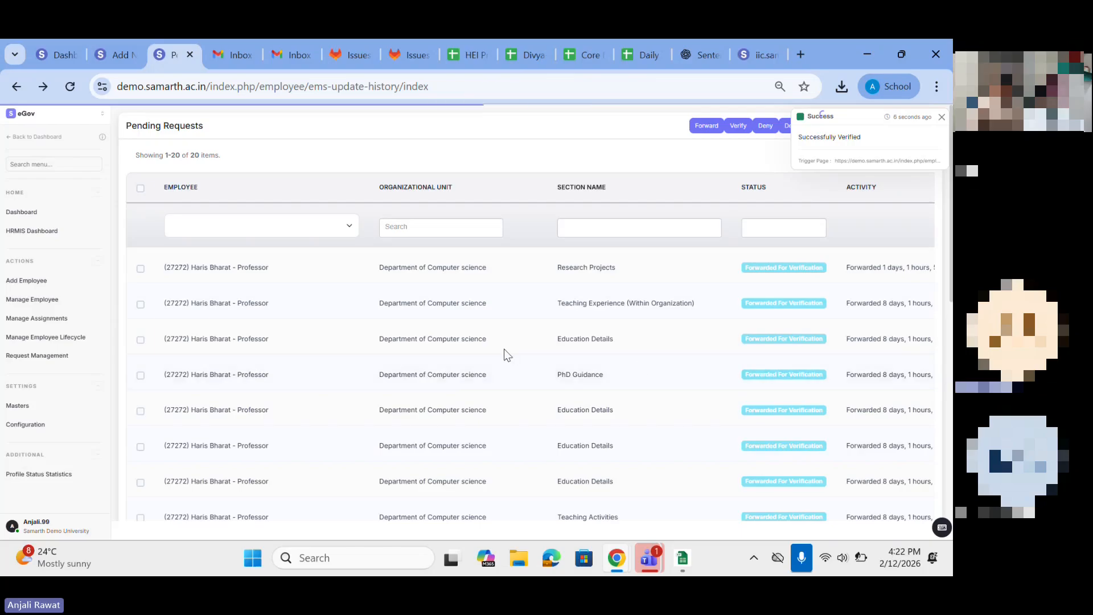
left_click(942, 118)
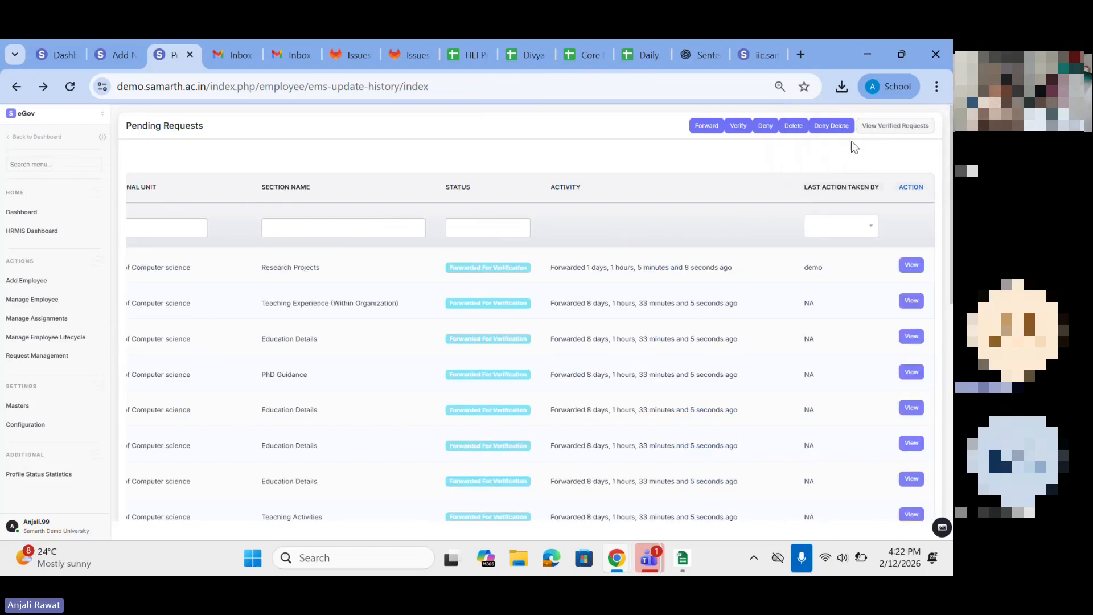
Step: Open the verified requests list and check the professor's newly verified Documents request
left_click(884, 131)
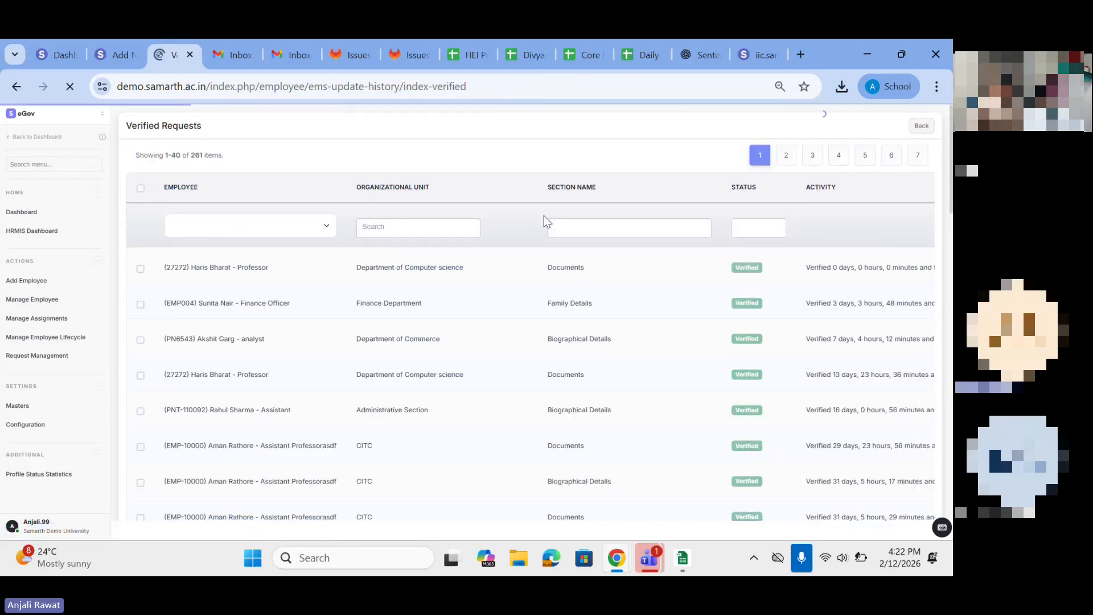
left_click_drag(196, 268, 772, 283)
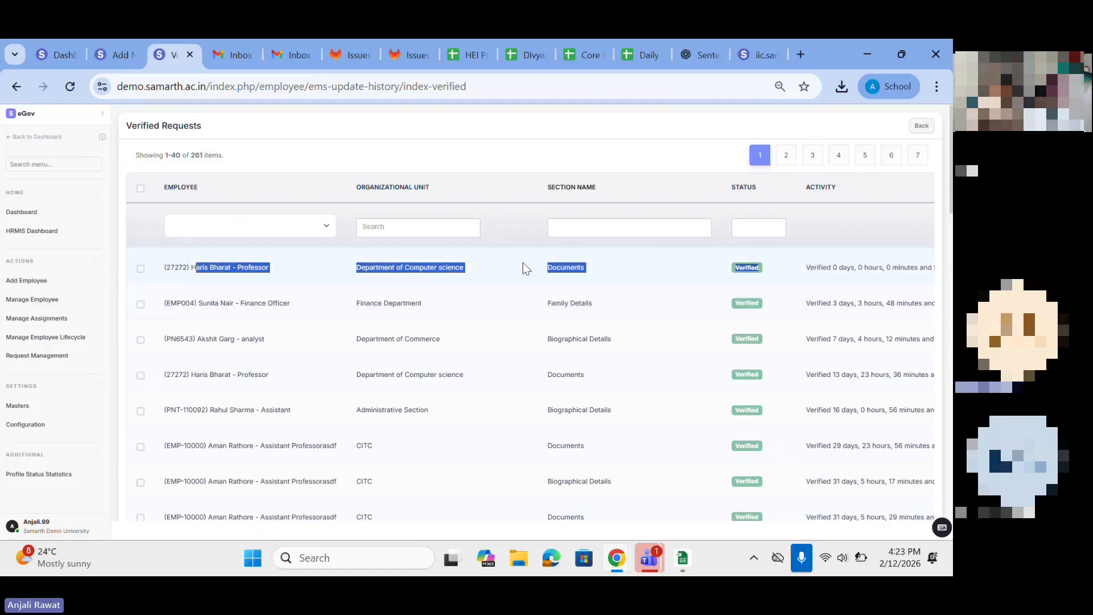
left_click(532, 132)
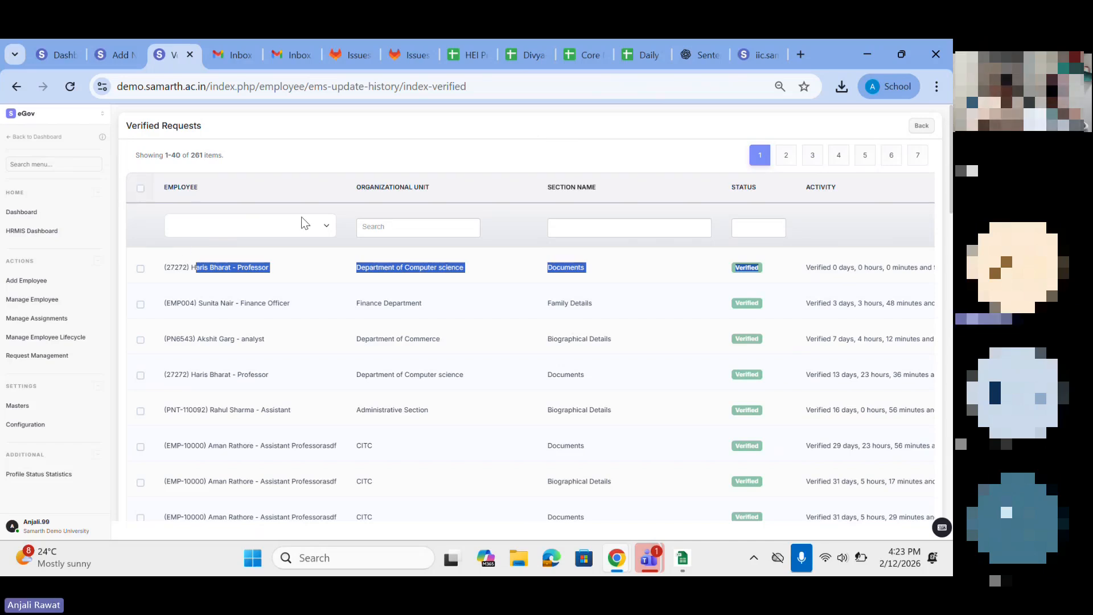
Step: Go back to Request Management and reopen the pending requests list
left_click(42, 361)
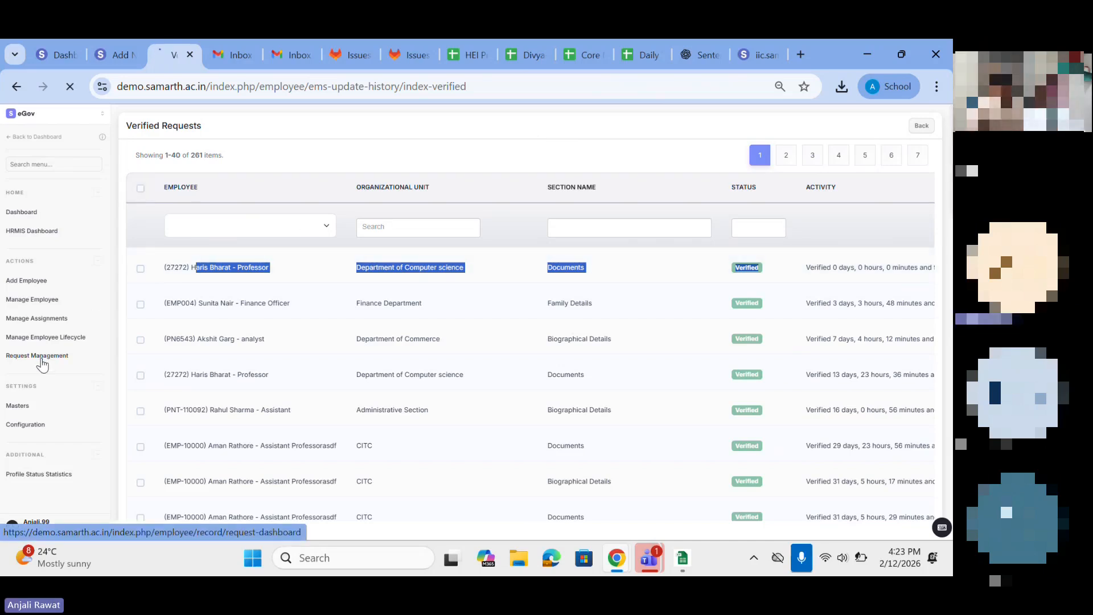
left_click(524, 207)
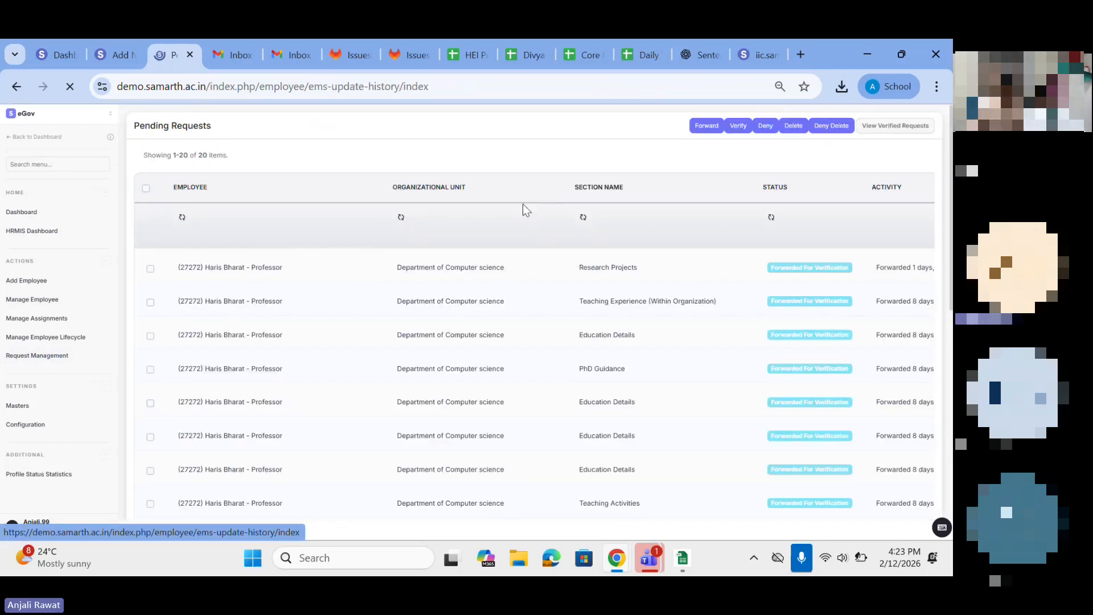
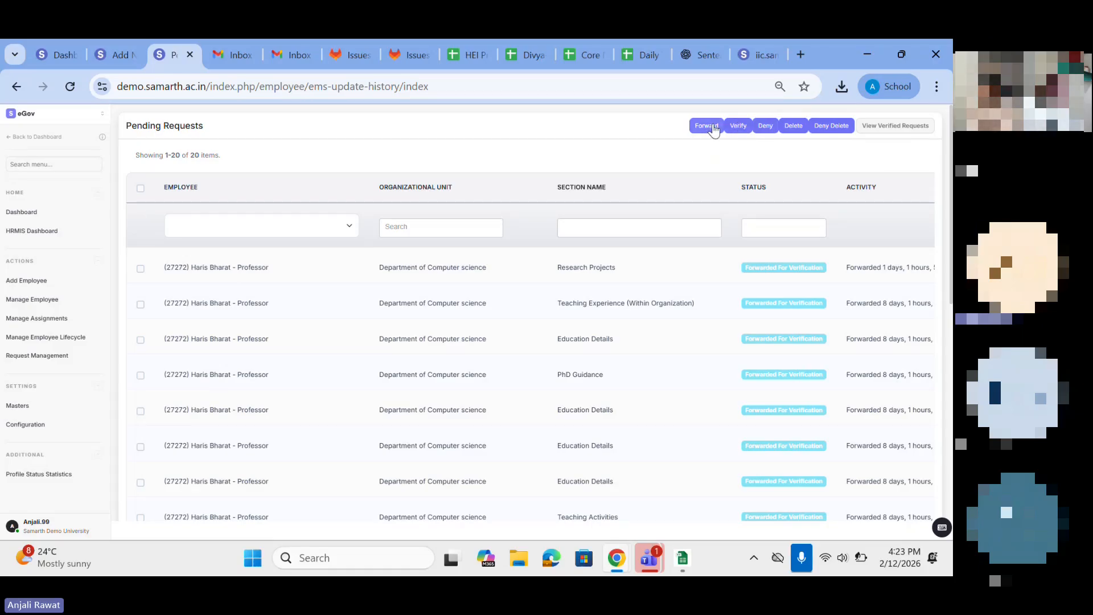
Step: Open the Masters settings and review the list, including Social Categories, Nature of Employment Options and Subject Specialization
left_click(22, 406)
scroll(244, 378, "down", 2)
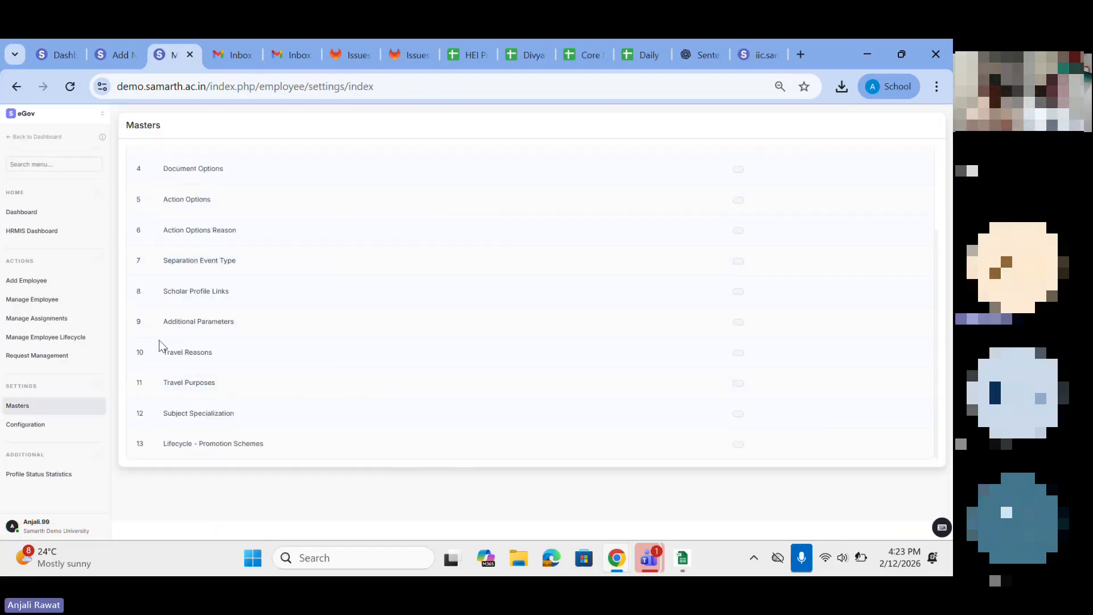
left_click_drag(171, 413, 261, 412)
triple_click(164, 424)
scroll(215, 336, "up", 1)
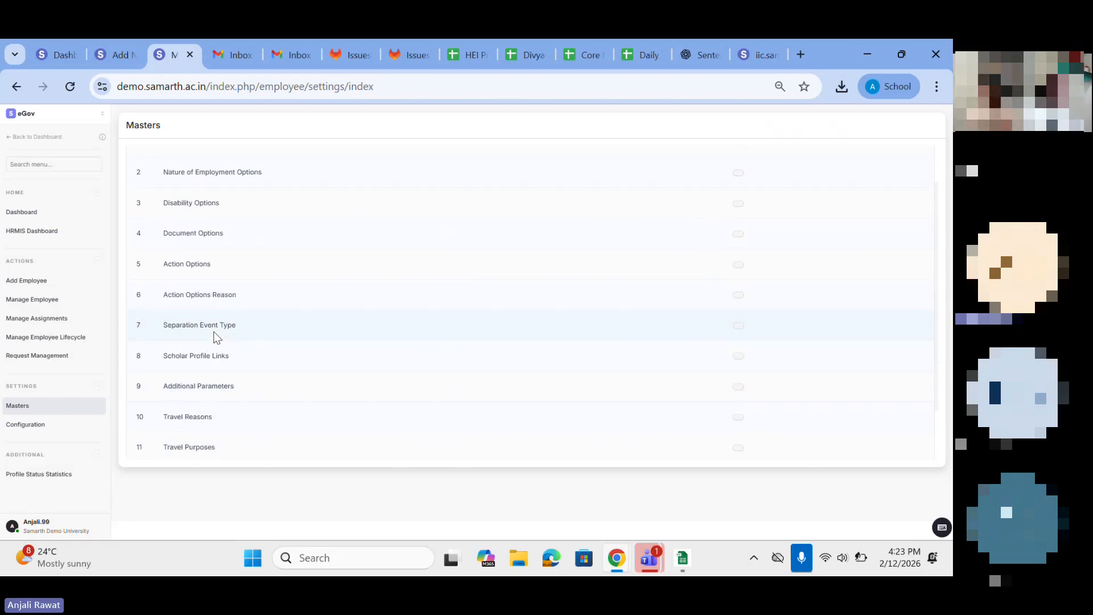
scroll(181, 261, "up", 1)
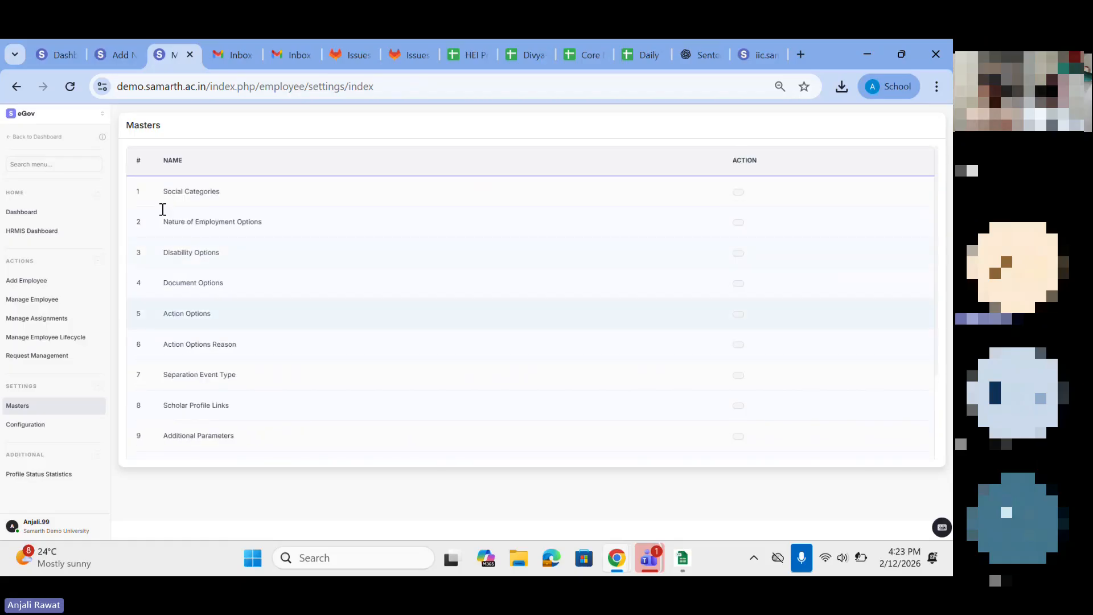
triple_click(188, 193)
left_click_drag(159, 223, 269, 231)
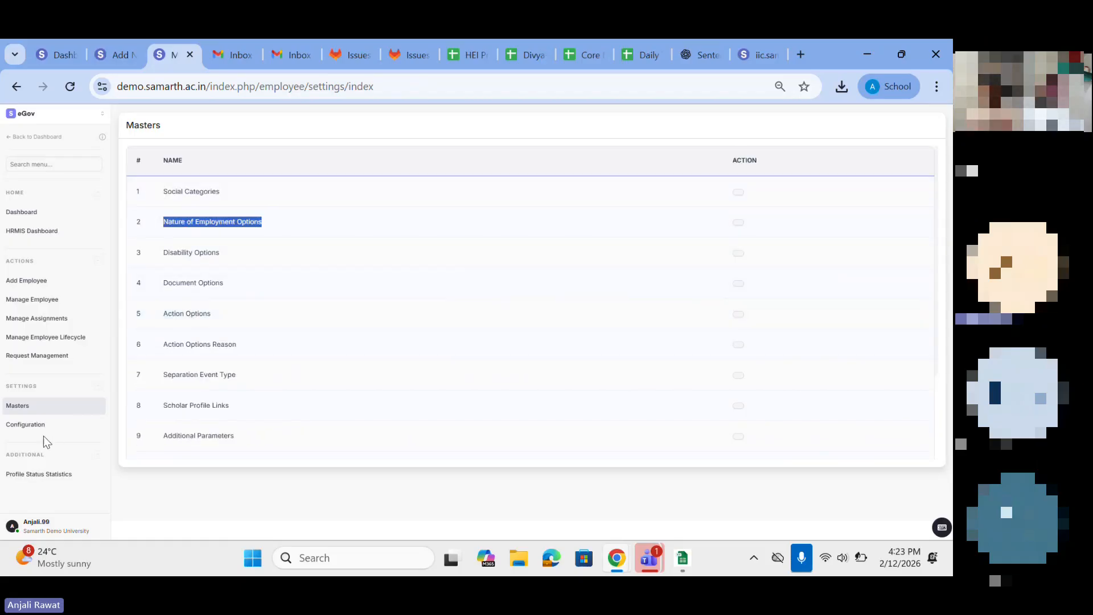
Step: Open the employee module's Configuration list and look through all its entries down to Employee Code Update
left_click(26, 425)
scroll(291, 398, "down", 1)
scroll(291, 397, "down", 1)
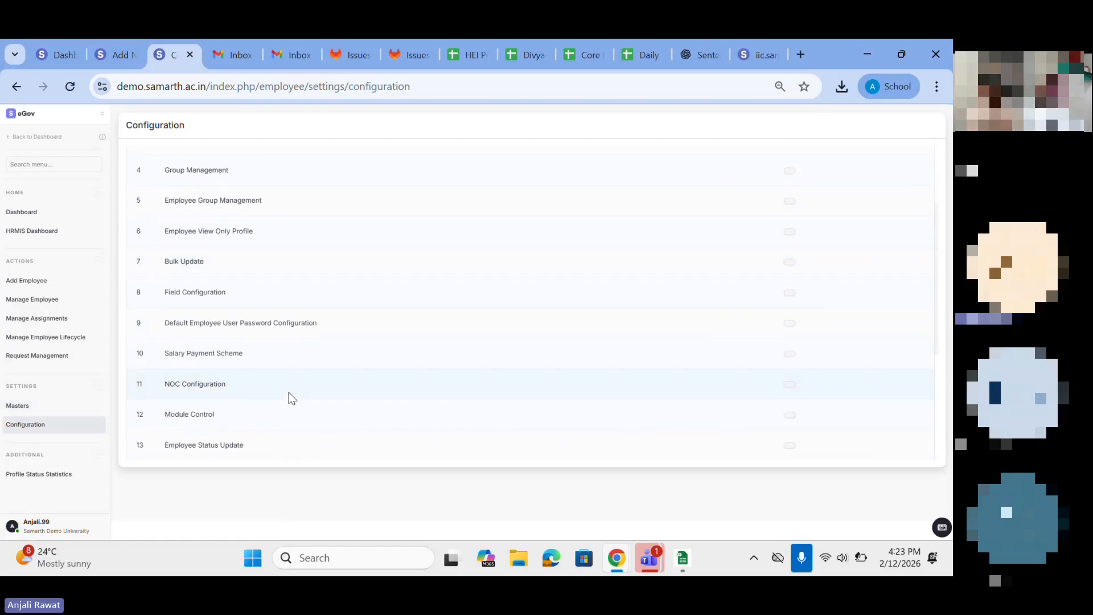
scroll(292, 398, "down", 4)
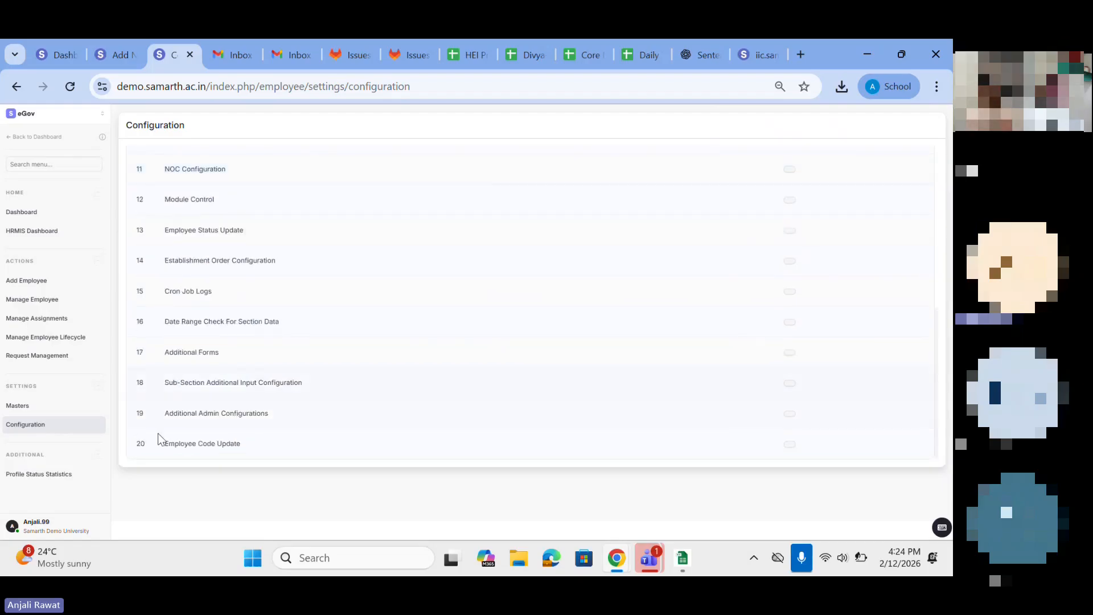
Step: Open Profile Status Statistics and look over the employees' profile completion list
left_click(43, 479)
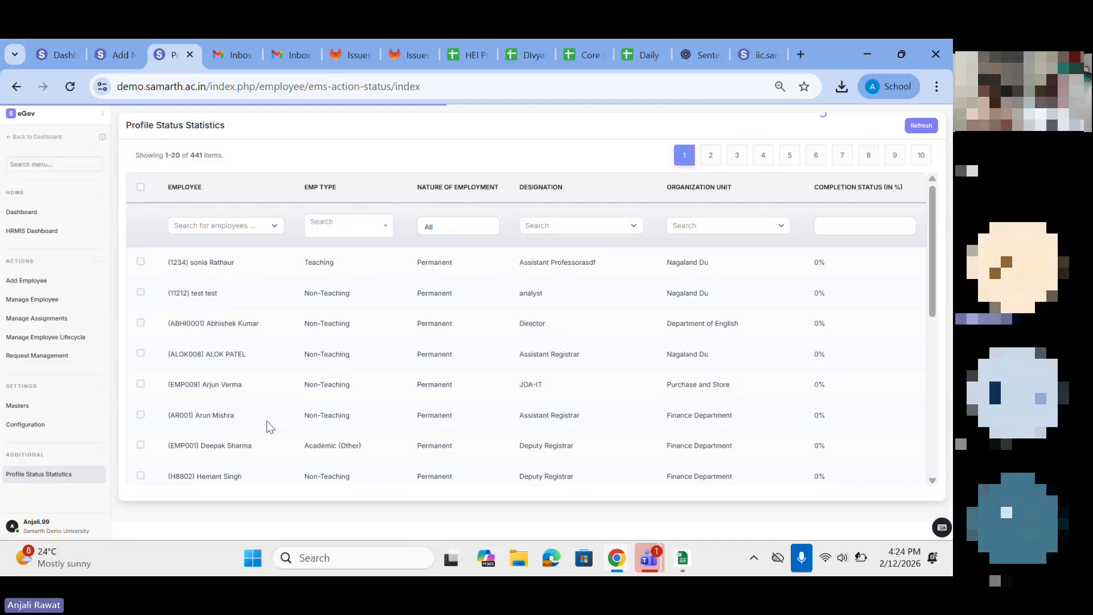
scroll(607, 409, "down", 3)
scroll(608, 413, "up", 3)
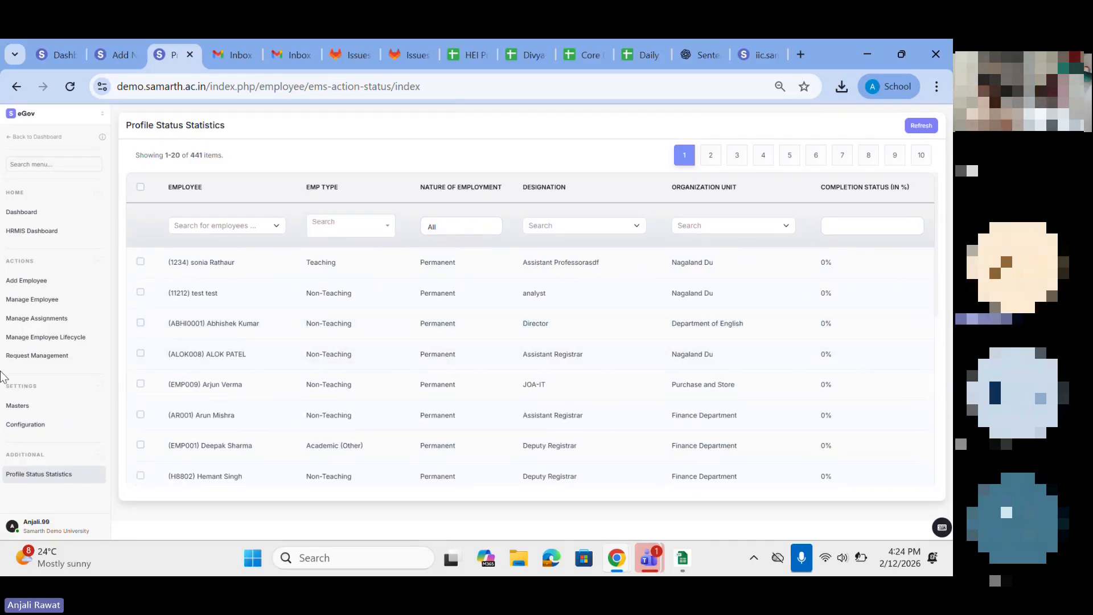
Step: Return to the main dashboard and switch the Version Preference in System Preferences to v3 (Previous Version)
left_click(24, 116)
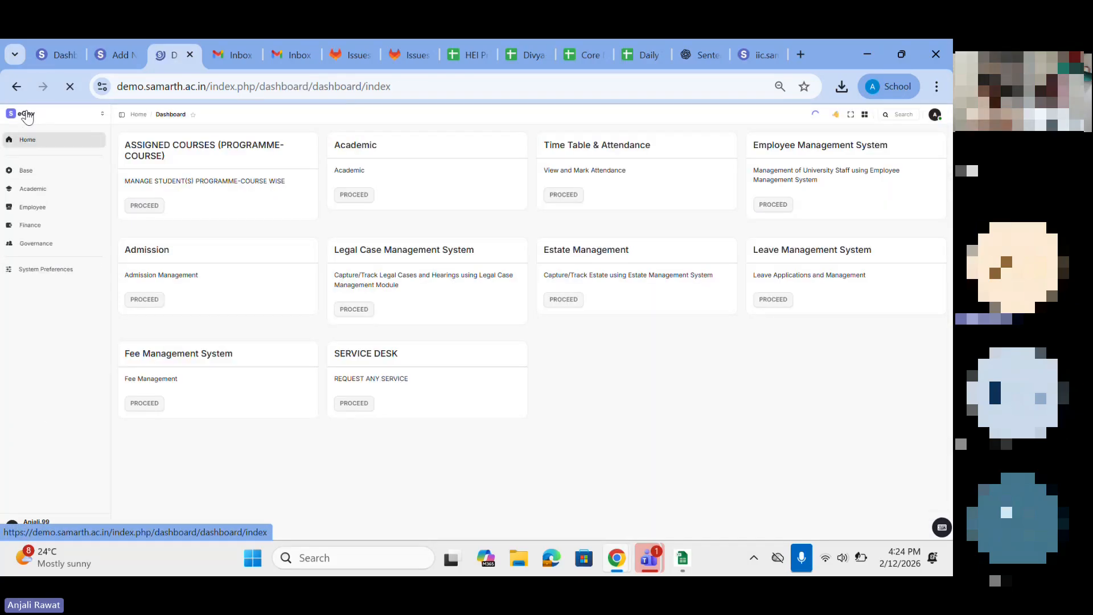
left_click(32, 207)
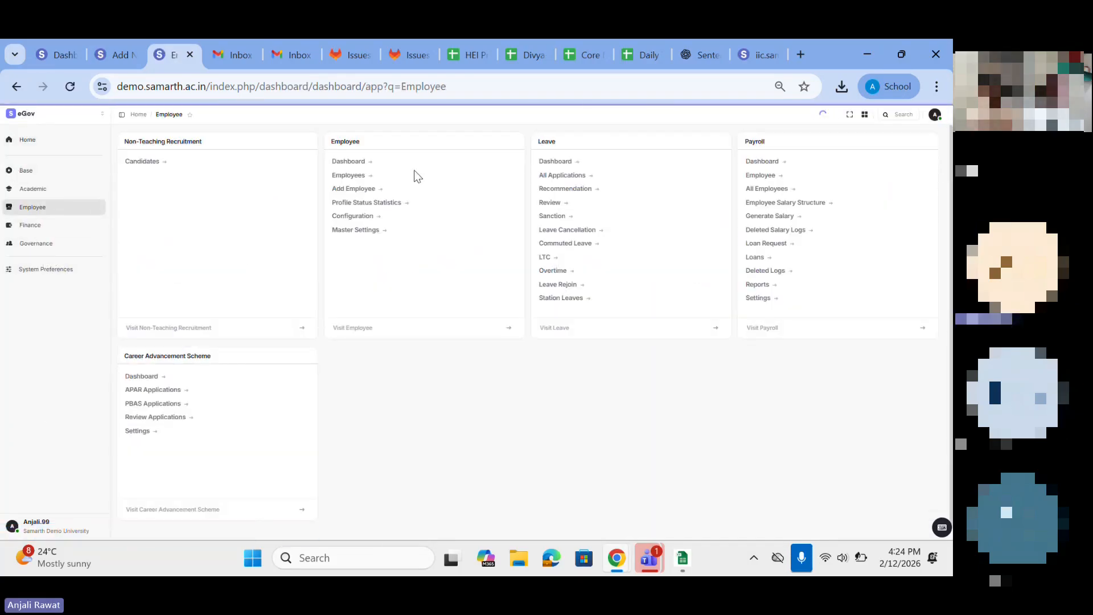
left_click(61, 270)
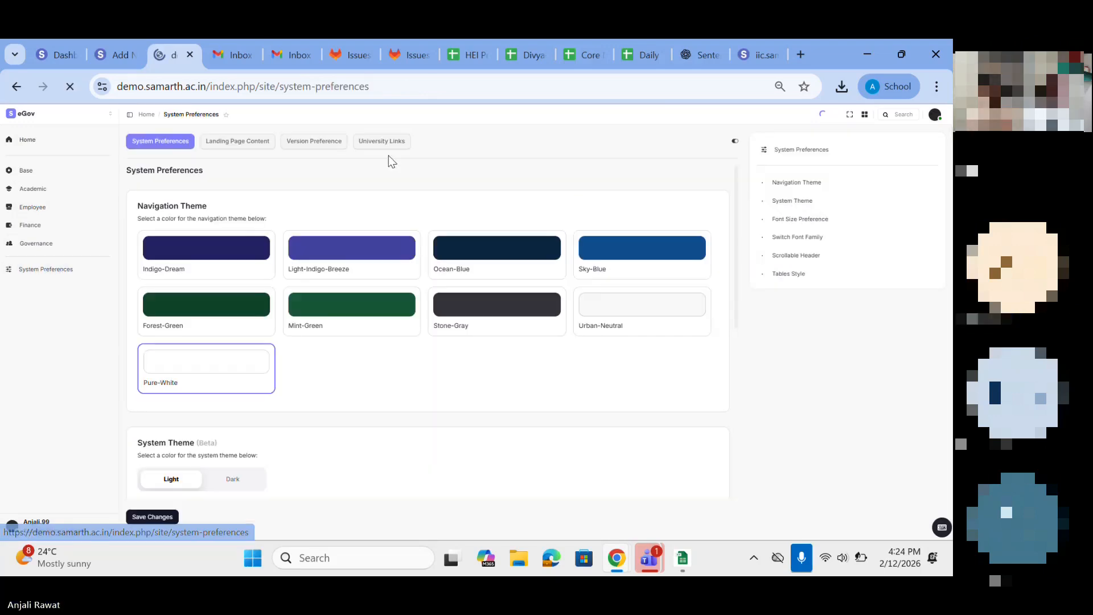
left_click(323, 148)
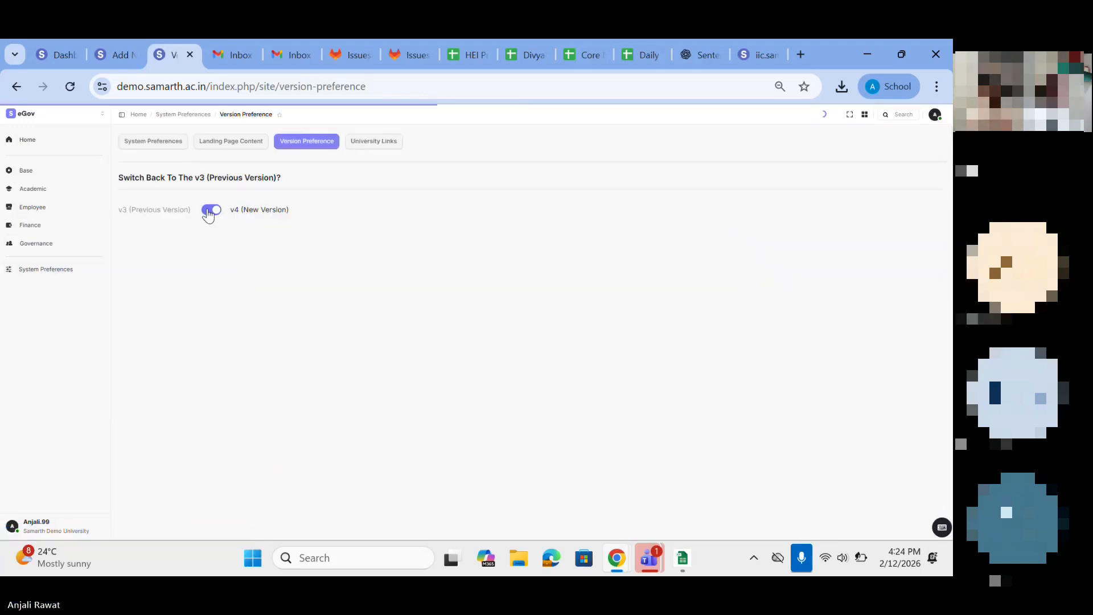
left_click(210, 211)
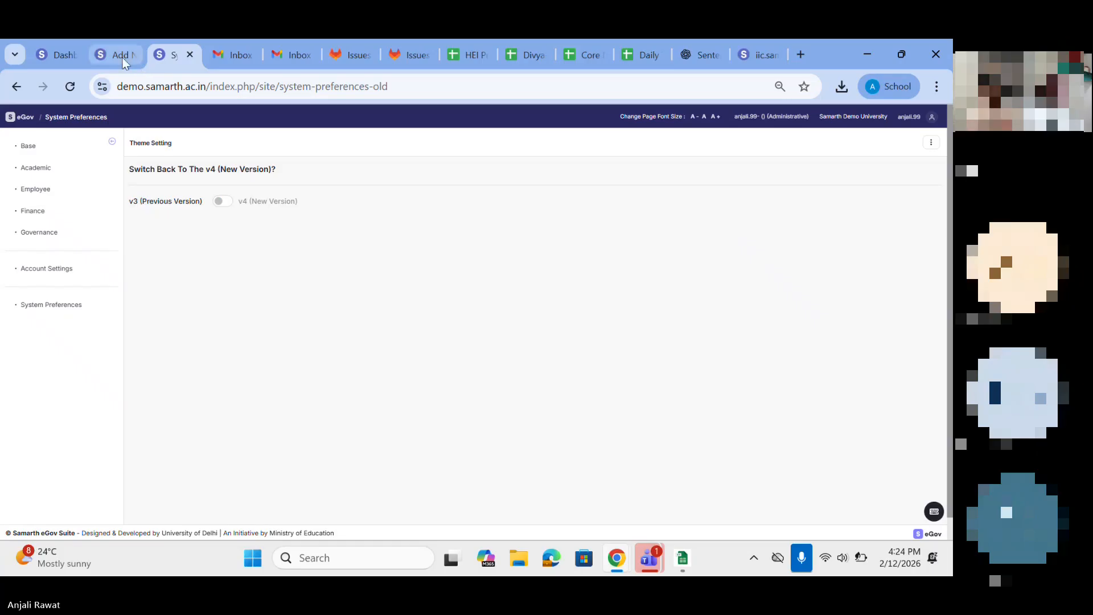
Step: Open Export Data in the browser tab holding the Add New Employee Document Option form and review the available export types
left_click(125, 61)
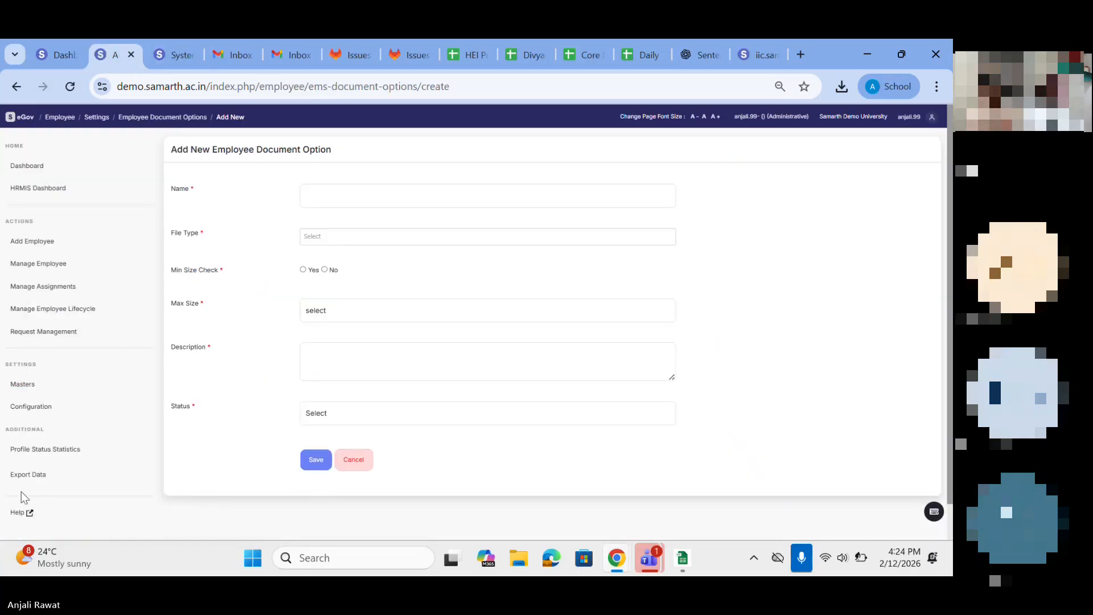
left_click_drag(19, 426, 49, 437)
left_click(17, 475)
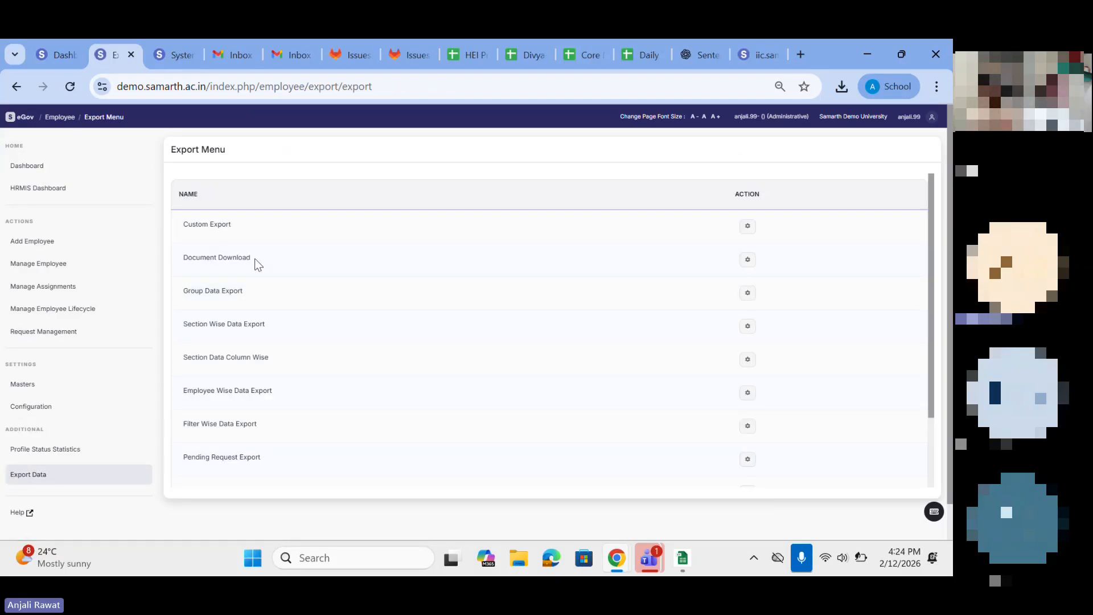
scroll(256, 263, "down", 2)
scroll(255, 263, "up", 2)
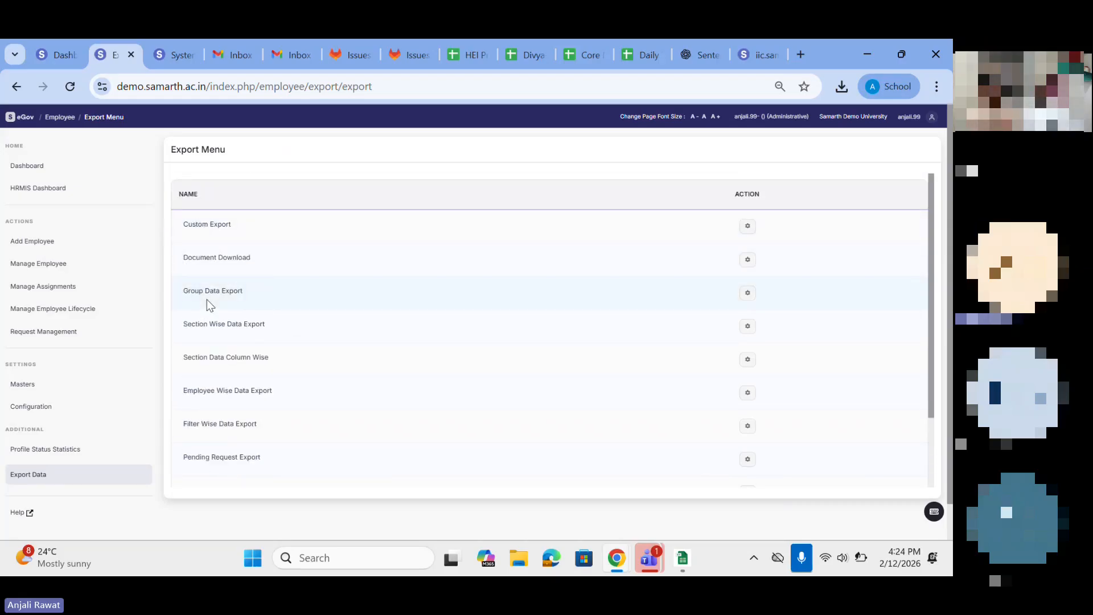
scroll(206, 299, "down", 1)
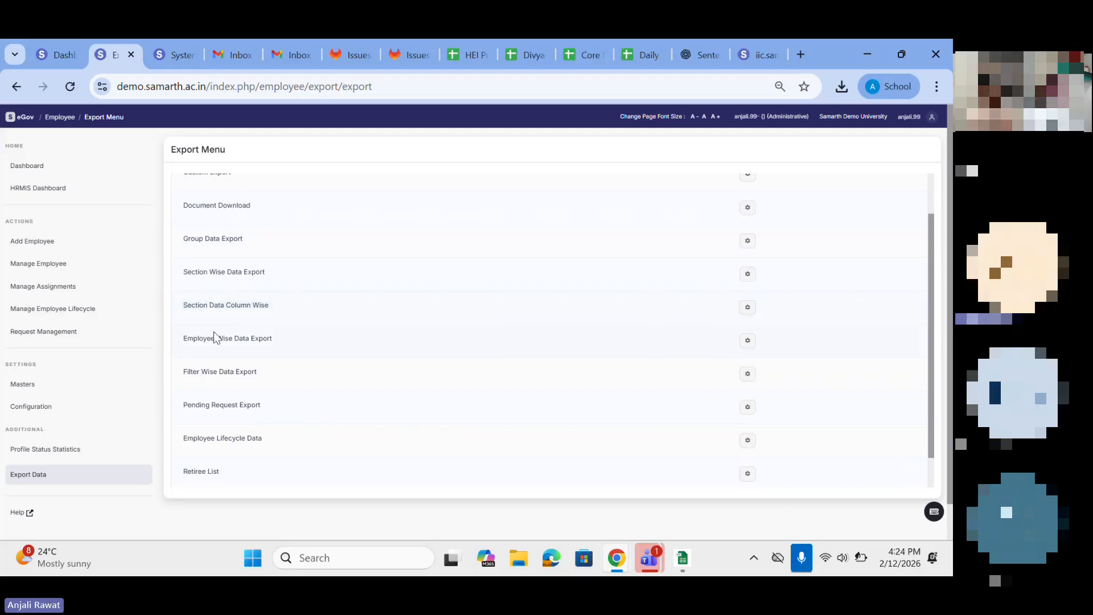
scroll(213, 332, "down", 1)
scroll(213, 329, "up", 3)
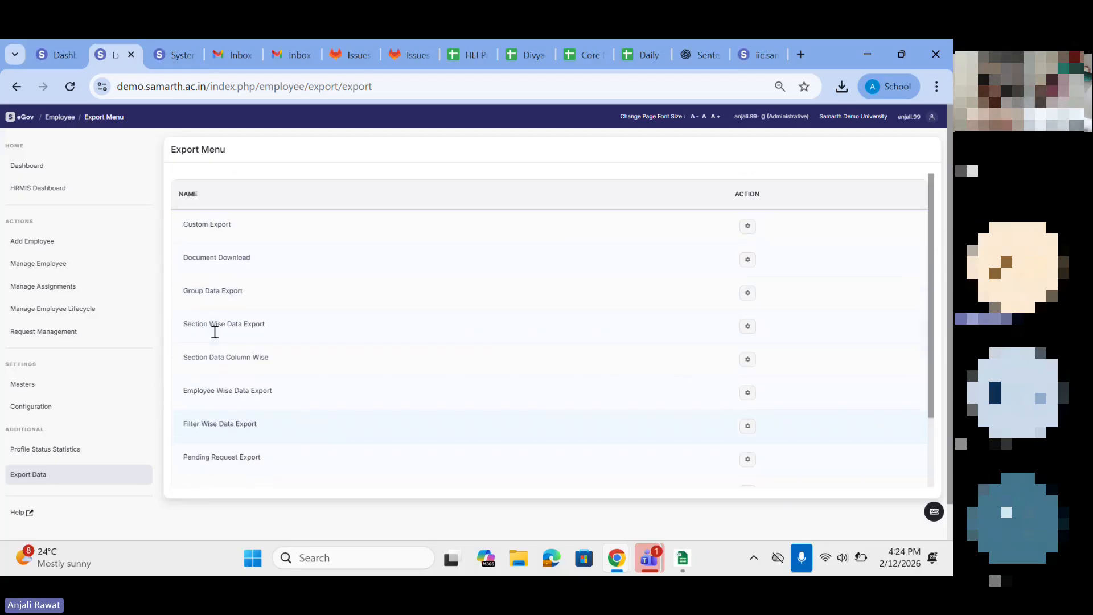
Step: Try to run a Custom Export of Employee Profiles, and return to the Export Menu
left_click(748, 231)
left_click(239, 196)
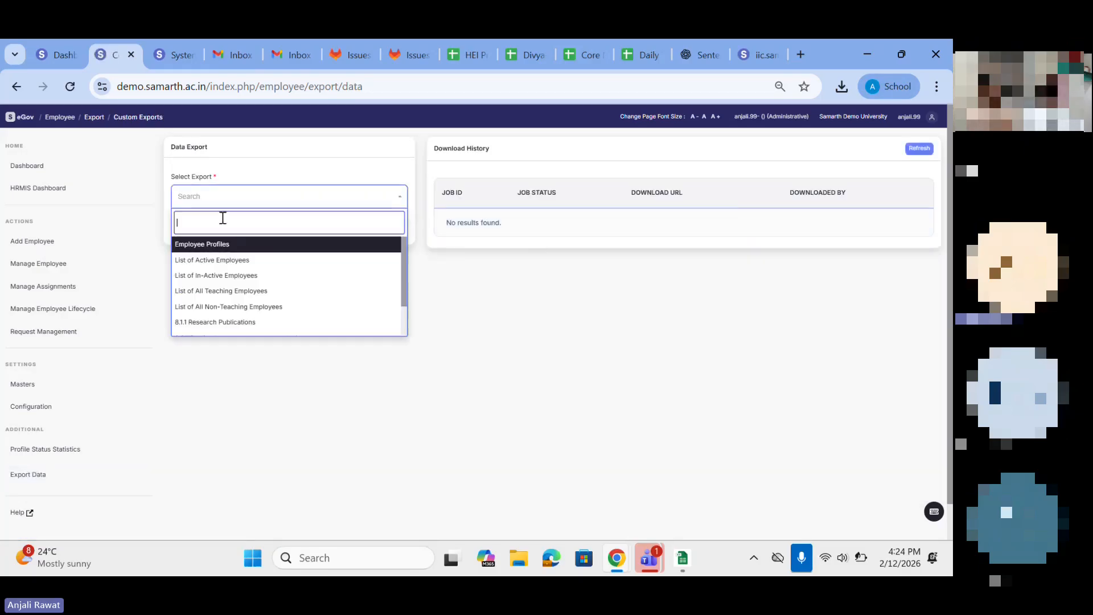
left_click(193, 245)
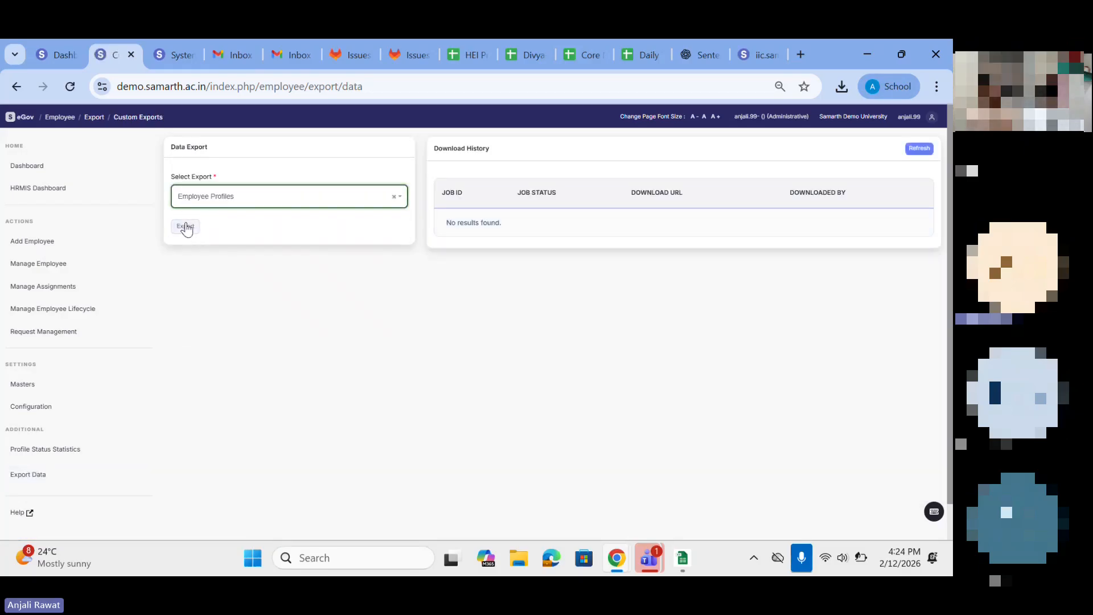
left_click(186, 226)
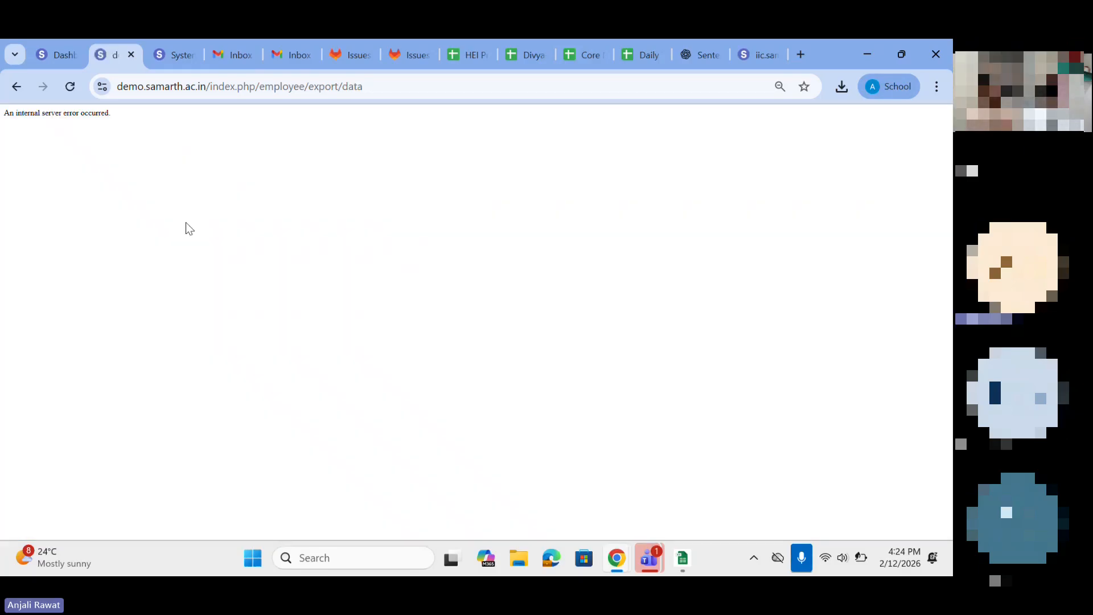
left_click(16, 86)
left_click(15, 86)
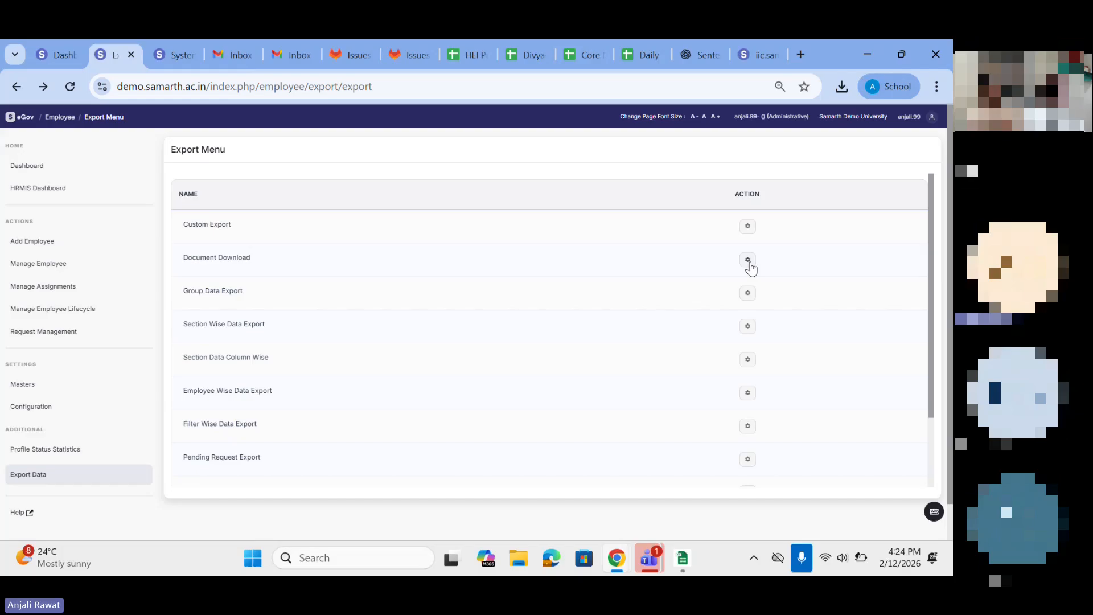
Step: Run a Section Wise Data Export for the Employee Profile section
left_click(748, 324)
left_click(342, 194)
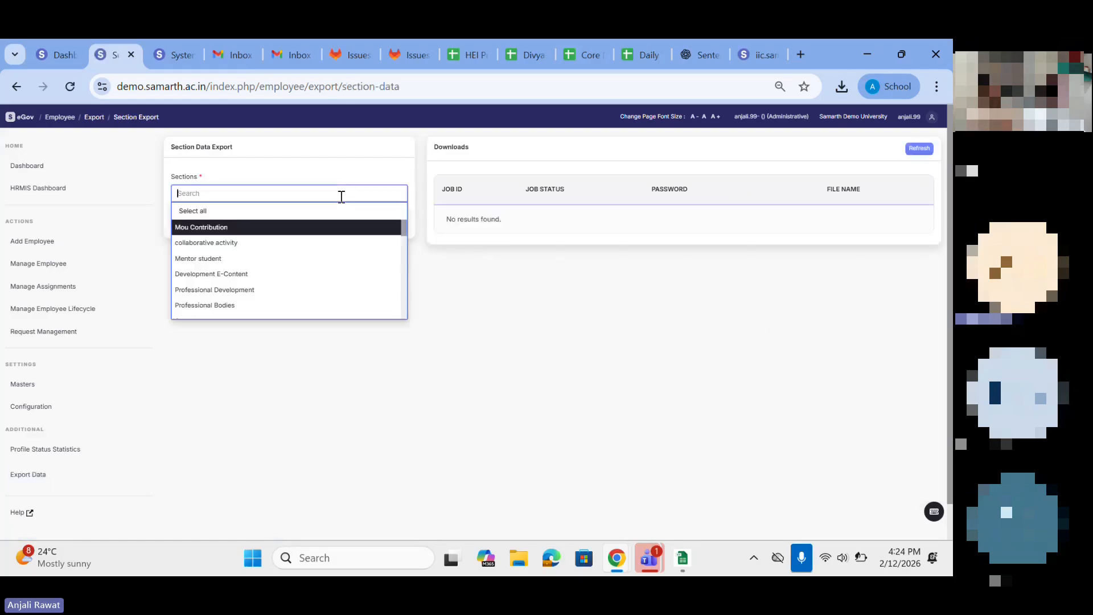
scroll(221, 285, "down", 2)
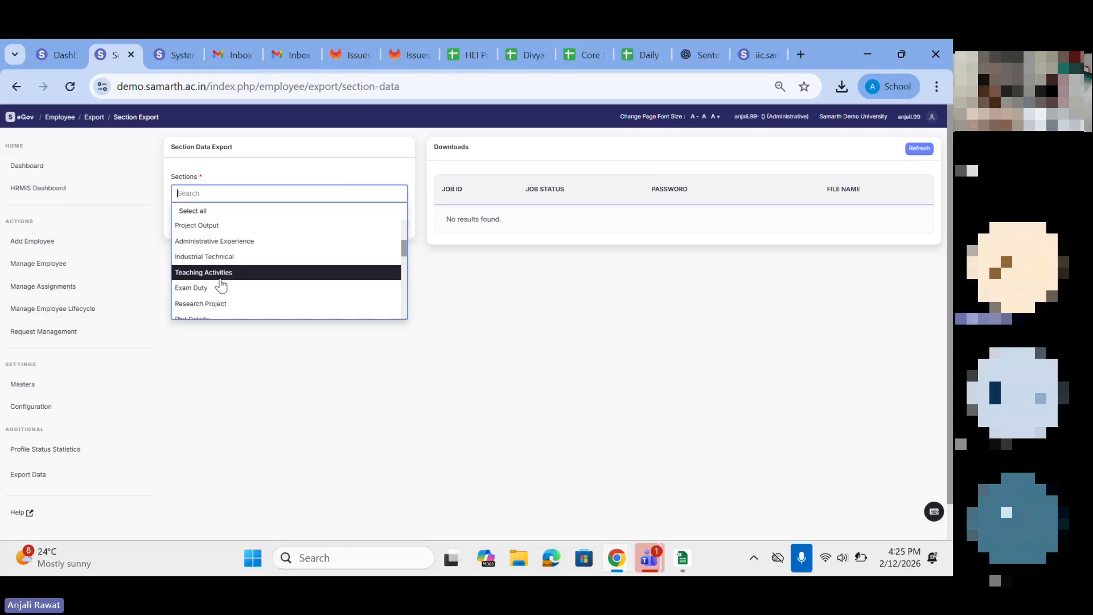
scroll(221, 285, "down", 1)
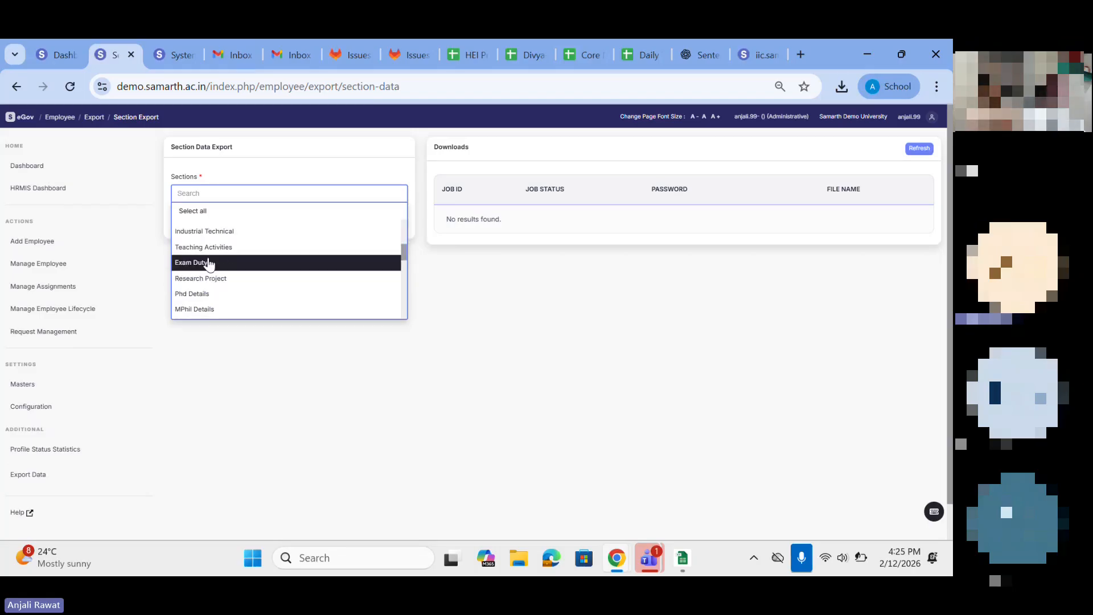
scroll(207, 283, "down", 3)
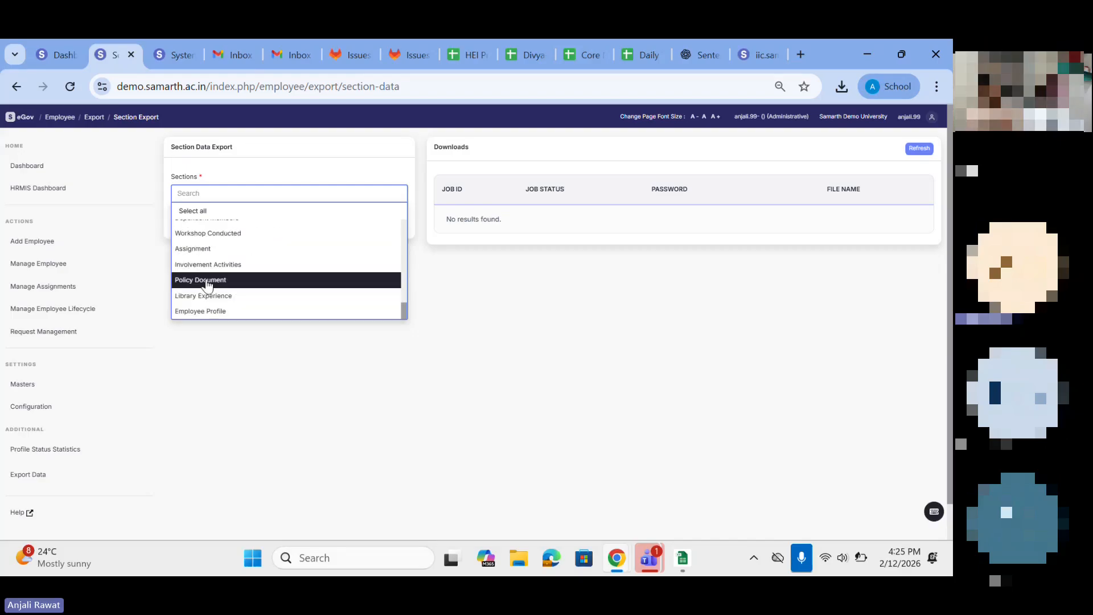
left_click(191, 320)
left_click(186, 221)
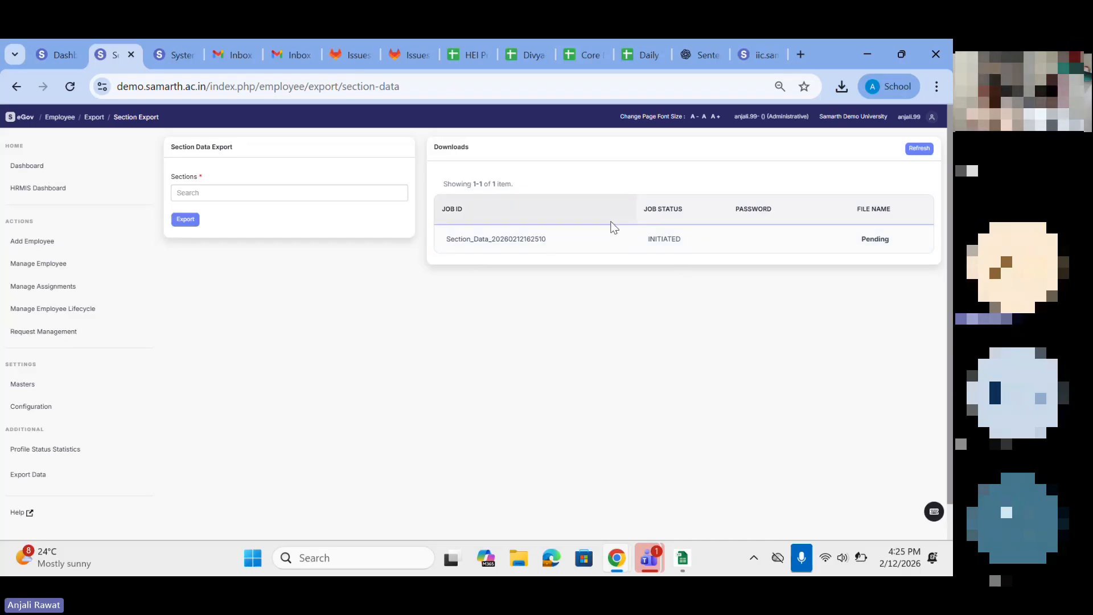
Step: Check the section export's job status in the downloads list and go back to the Export Menu
left_click_drag(649, 239, 714, 244)
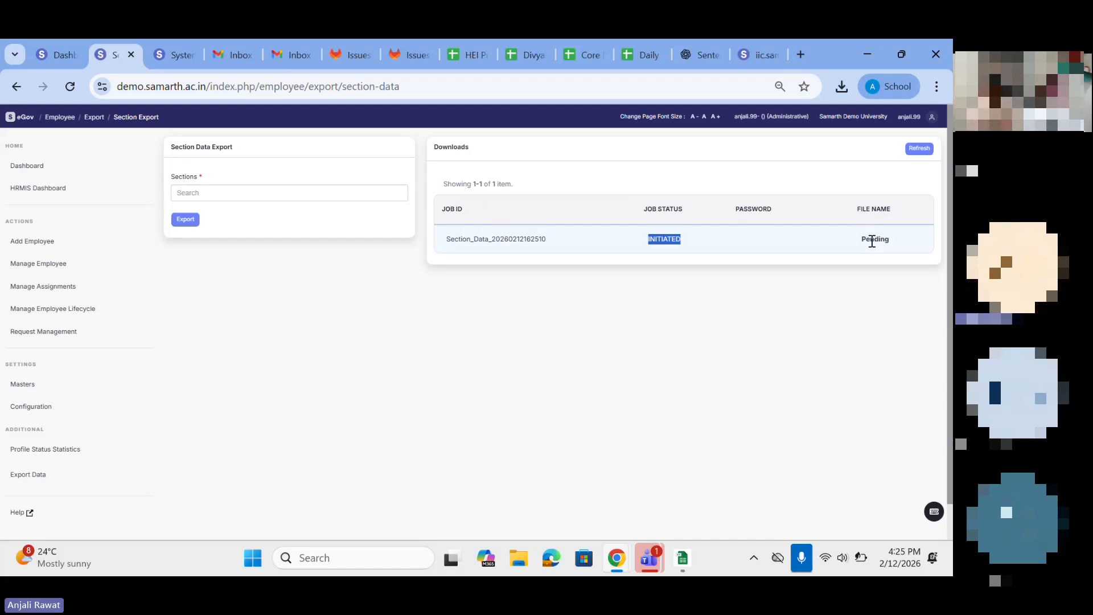
left_click(754, 250)
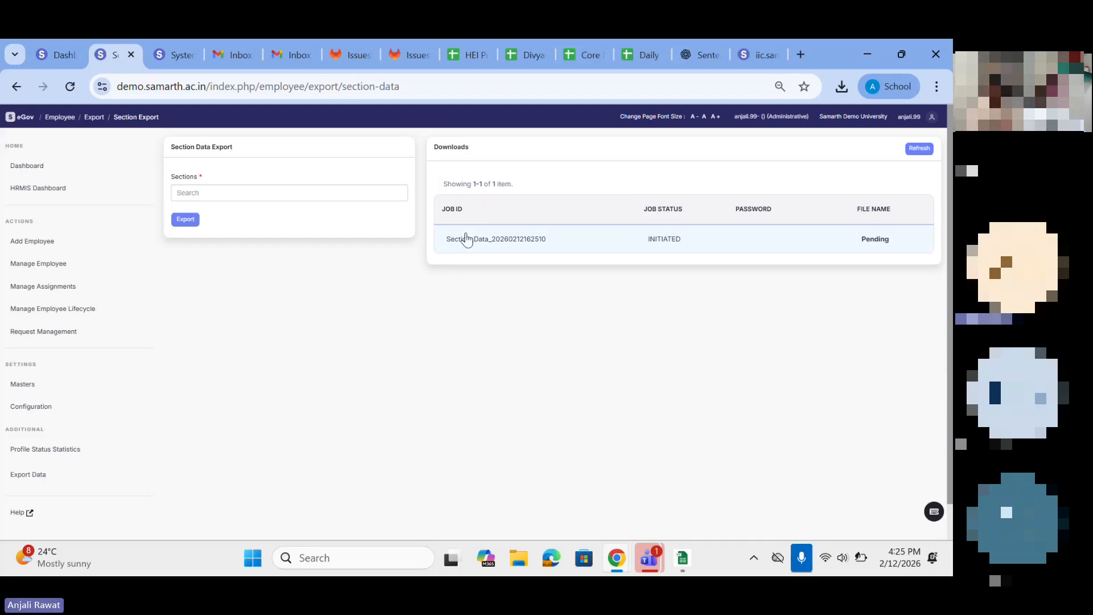
left_click(17, 87)
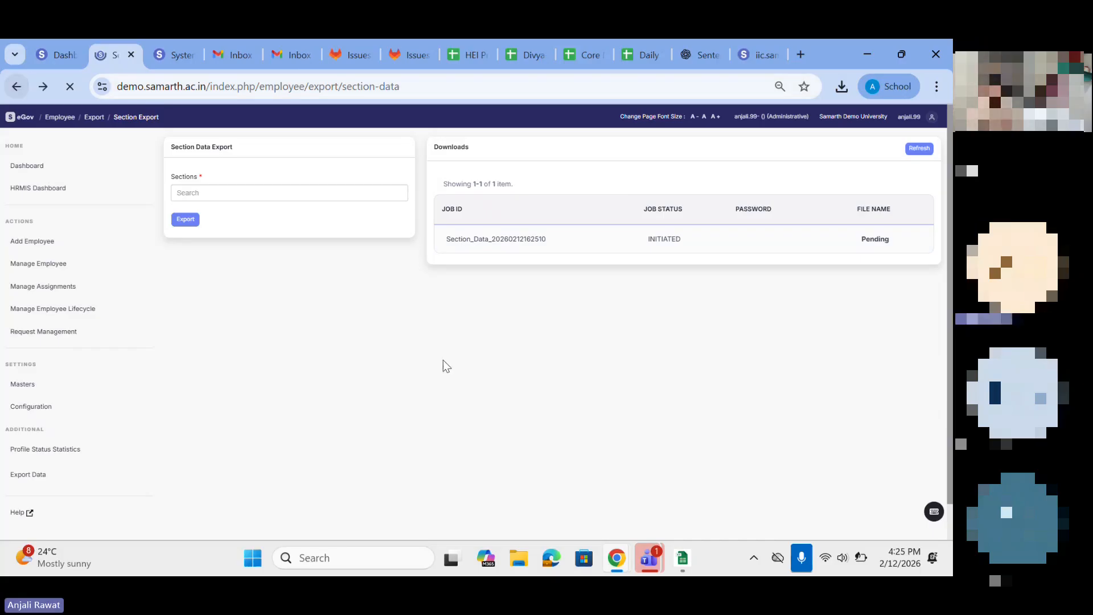
left_click(17, 86)
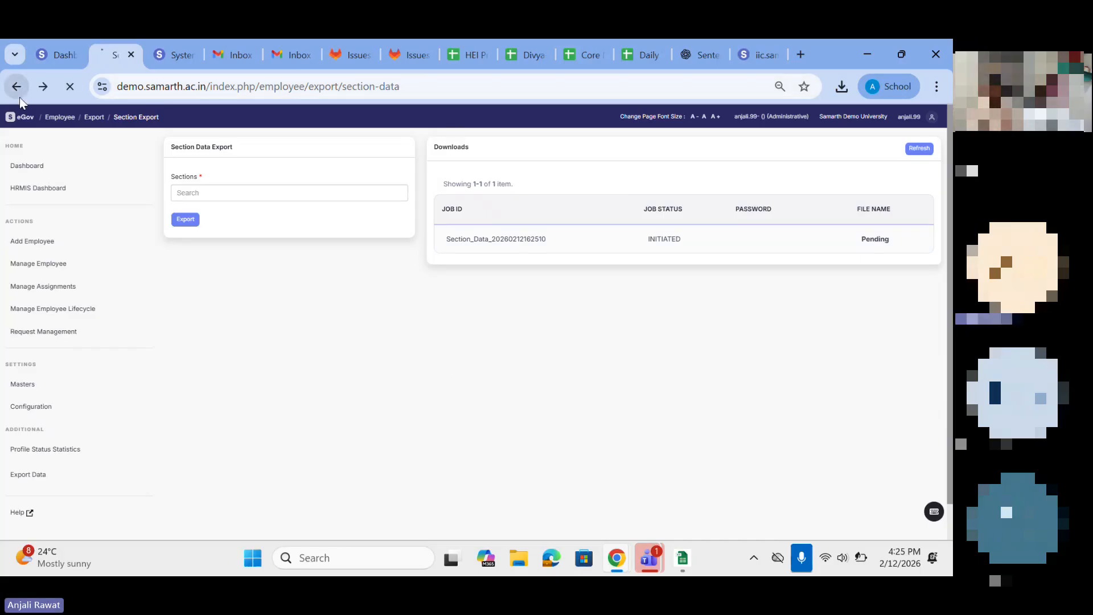
scroll(276, 367, "down", 1)
scroll(276, 367, "up", 1)
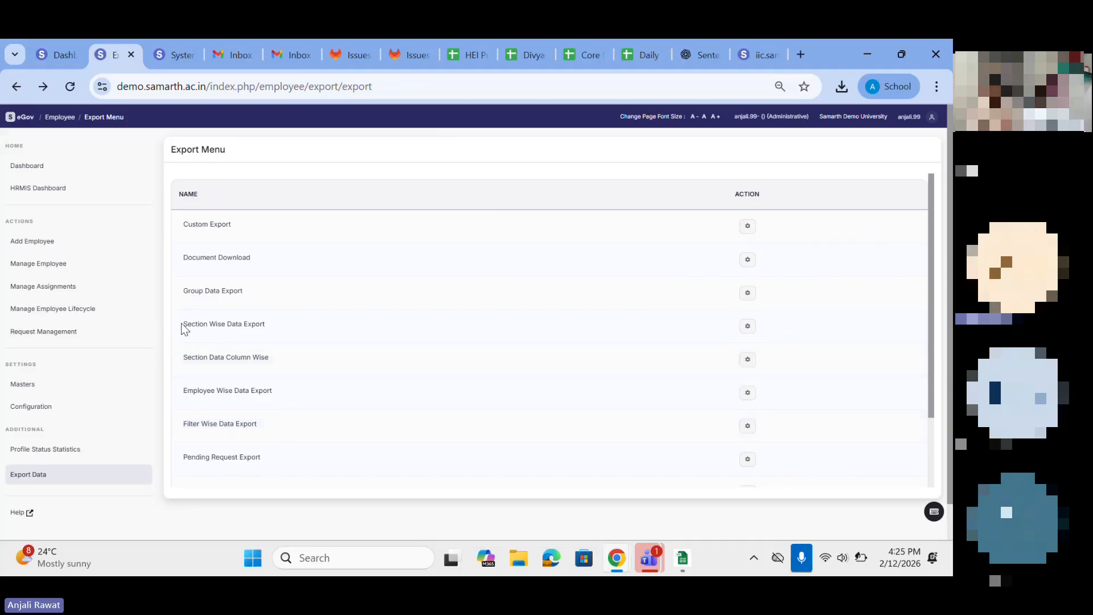
Step: Open Employee Wise Data Export to view its employee and section selectors, and return to the Export Menu
left_click_drag(181, 323, 297, 337)
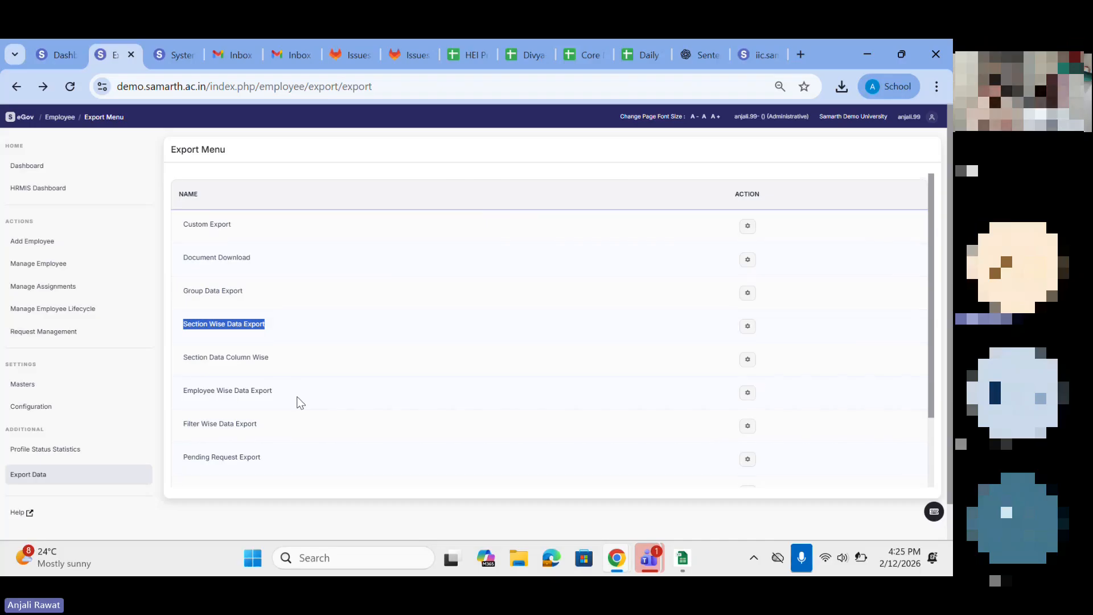
scroll(299, 402, "down", 1)
left_click(746, 379)
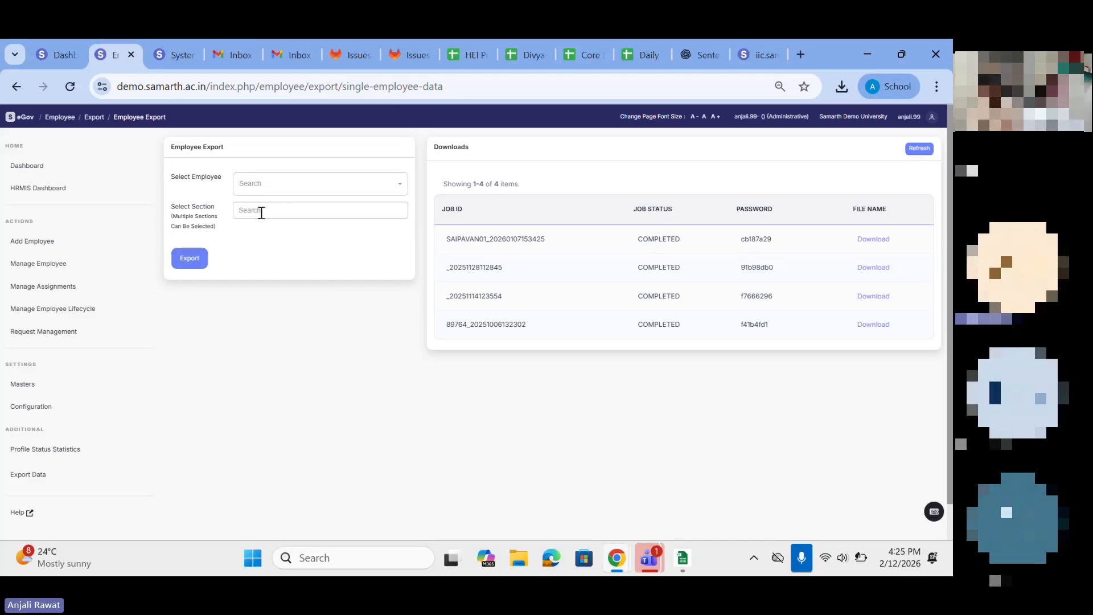
left_click(262, 212)
key("alt+Left")
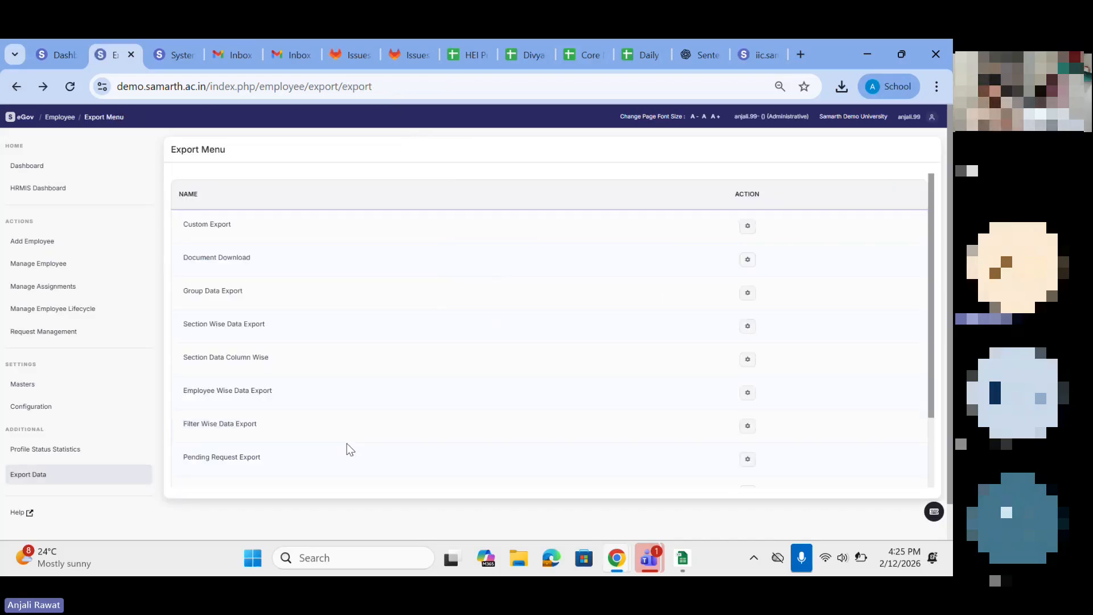
Step: Open Filter Wise Data Export, set the employee type to Teaching and profile status to Active, and view the organisational unit choices
scroll(271, 419, "down", 1)
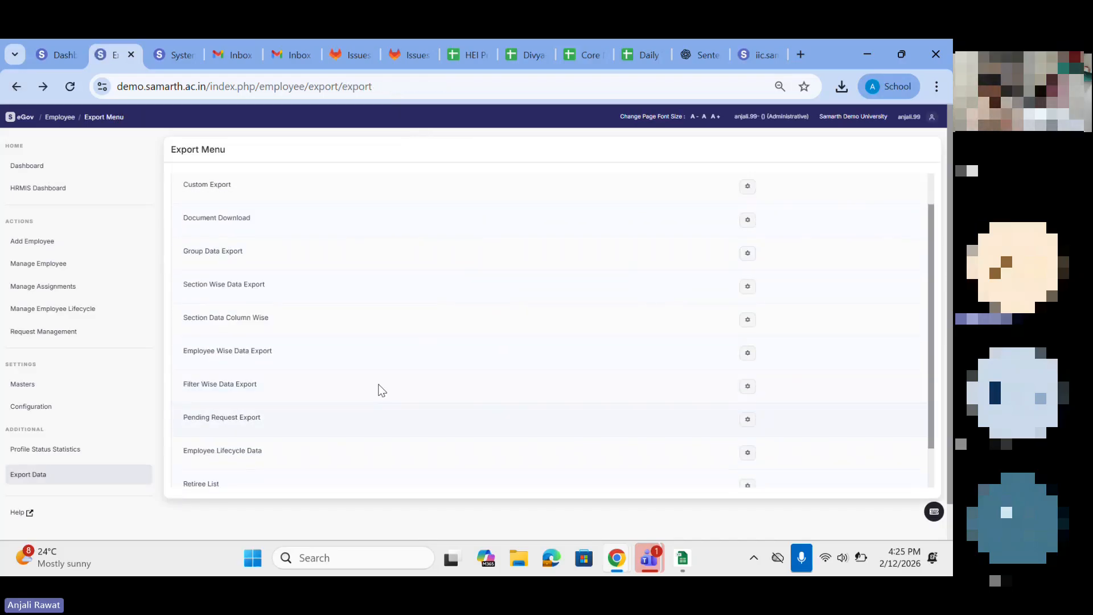
left_click(747, 388)
left_click(255, 203)
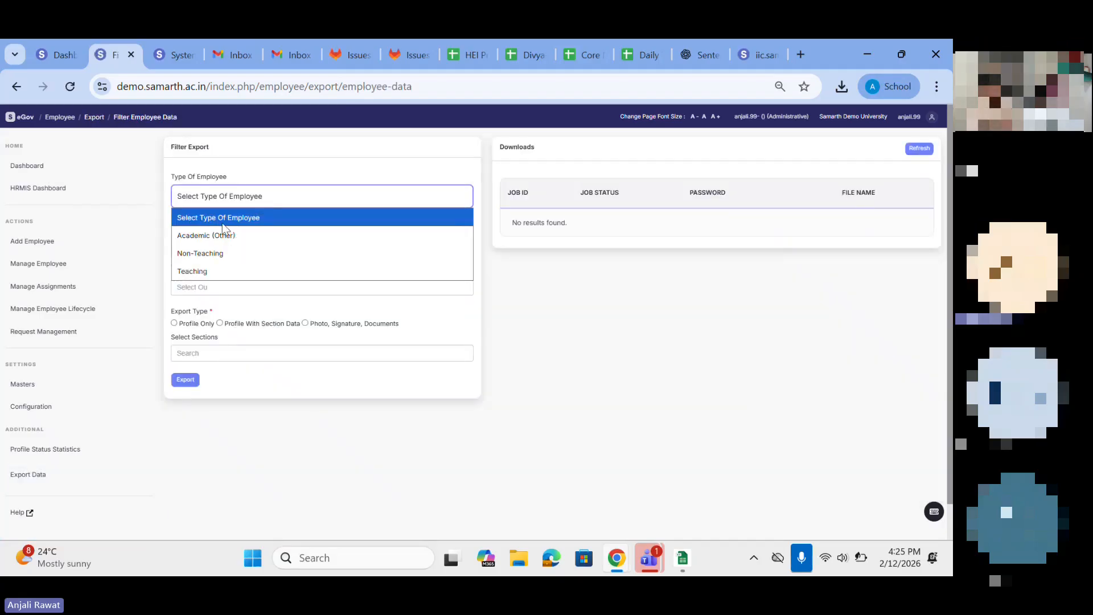
left_click(199, 269)
left_click(196, 251)
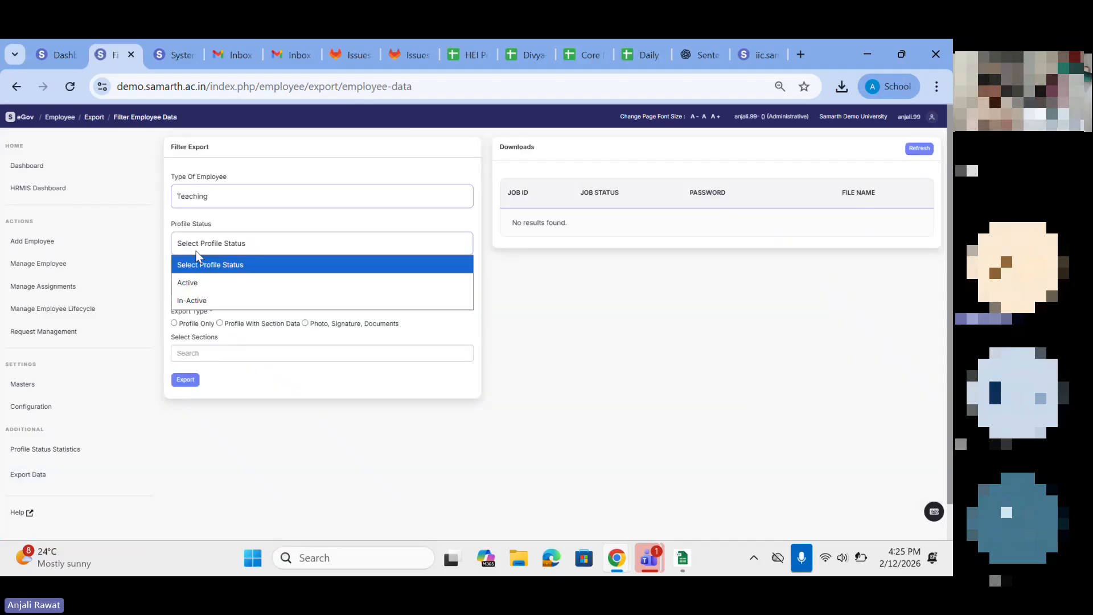
left_click(194, 283)
left_click(194, 288)
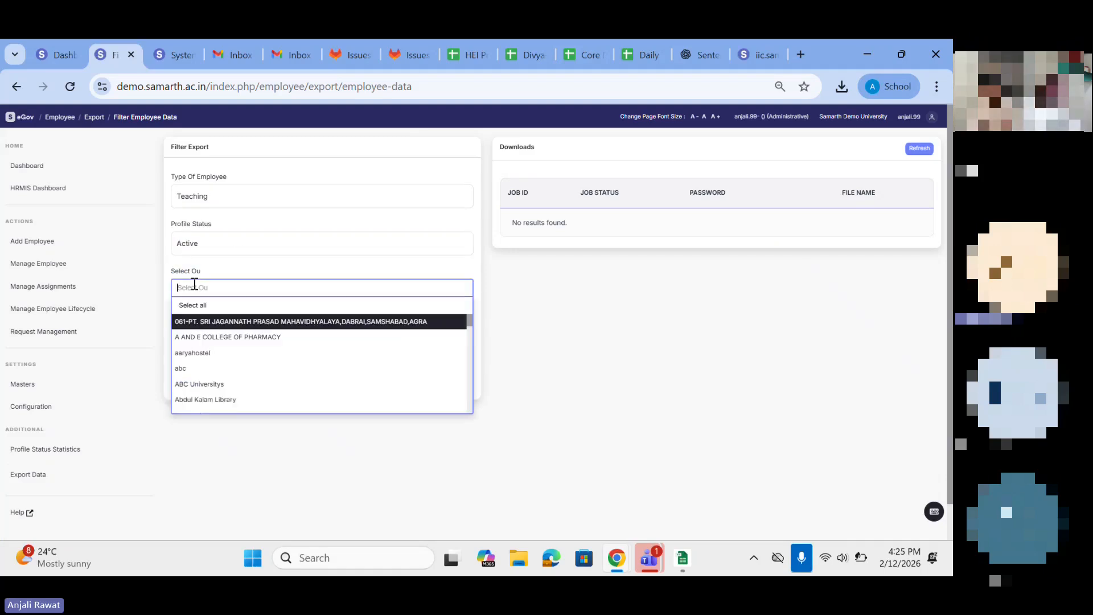
left_click(131, 373)
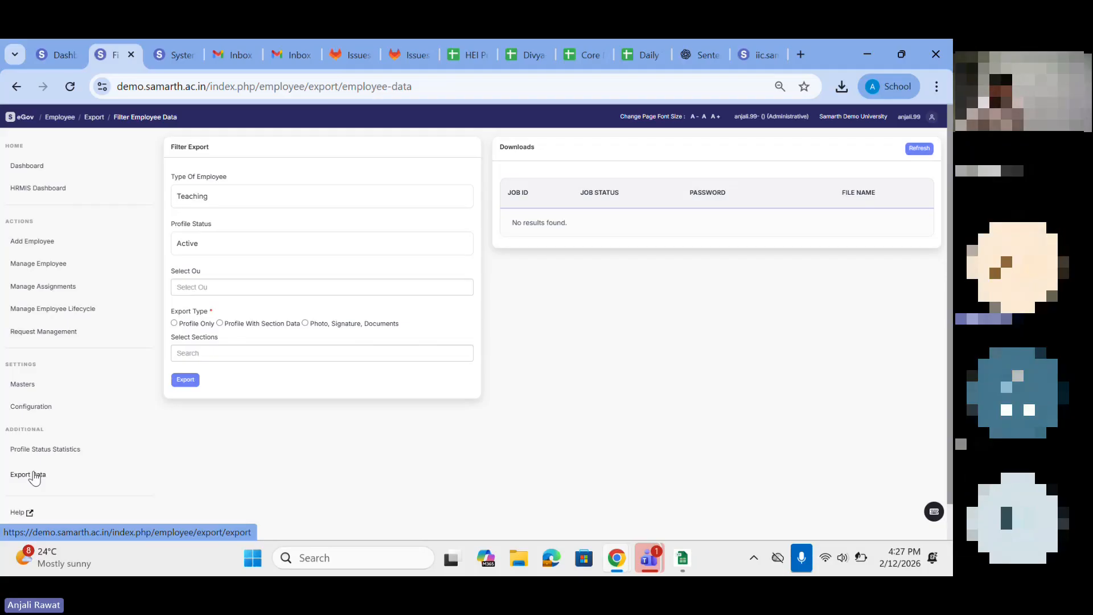
Step: Open the employee module's Configuration page and review its list of configuration options through Date Range Check For Section Data
left_click(22, 412)
scroll(401, 300, "down", 2)
scroll(401, 300, "down", 3)
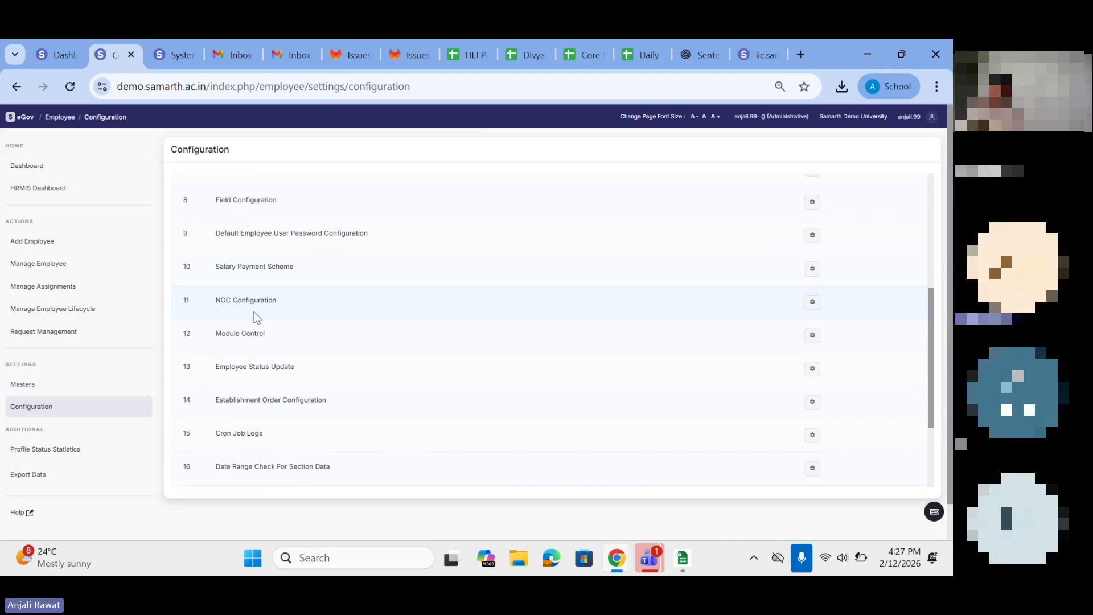
scroll(86, 342, "down", 1)
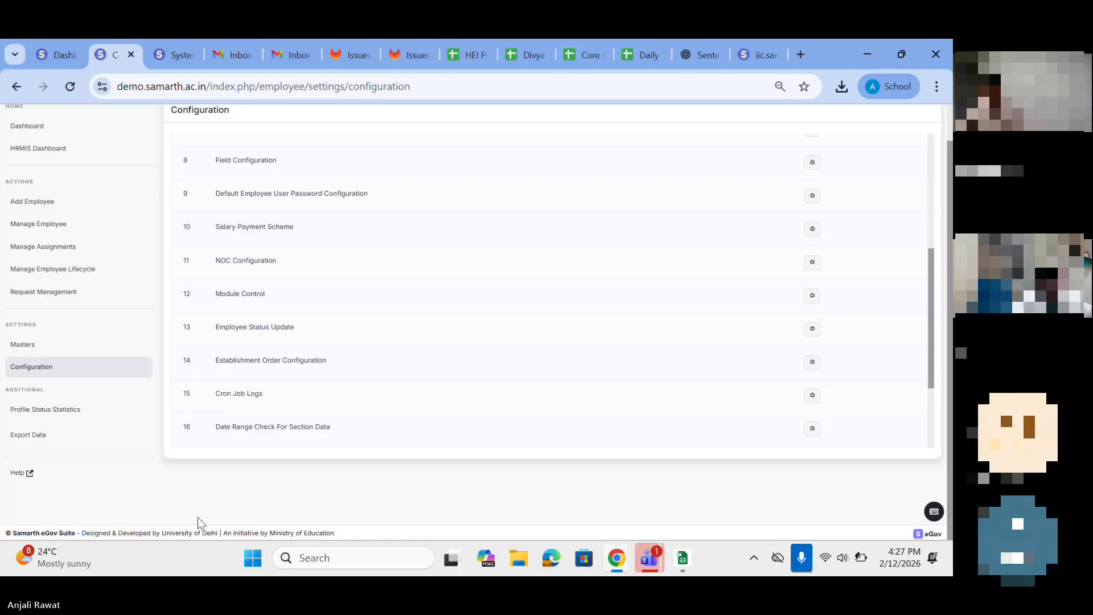
key("XF86AudioRaiseVolume")
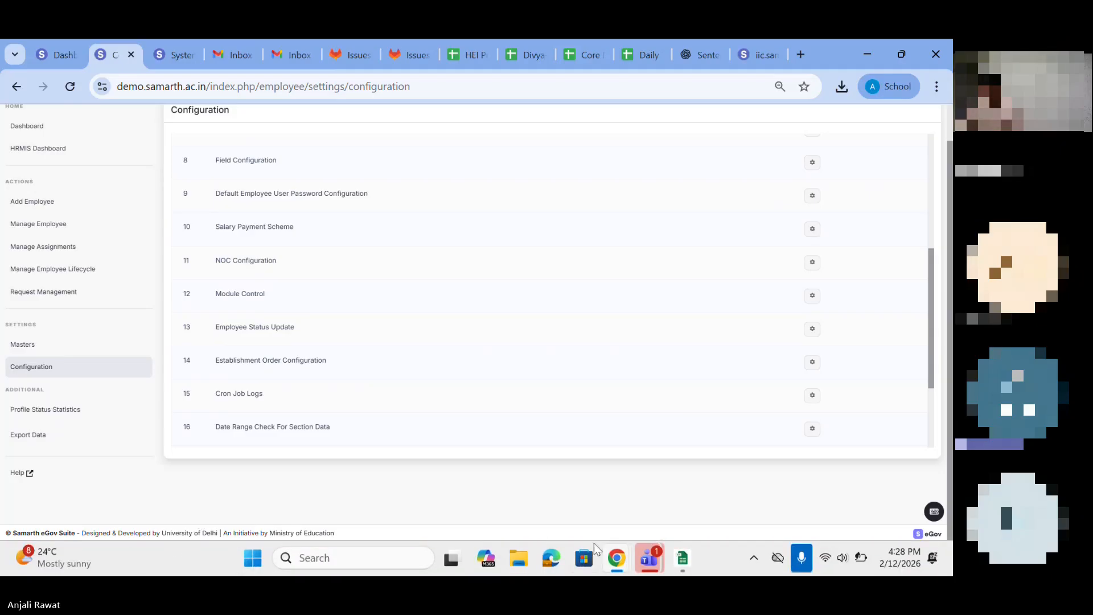
mouse_move(643, 562)
left_click(618, 473)
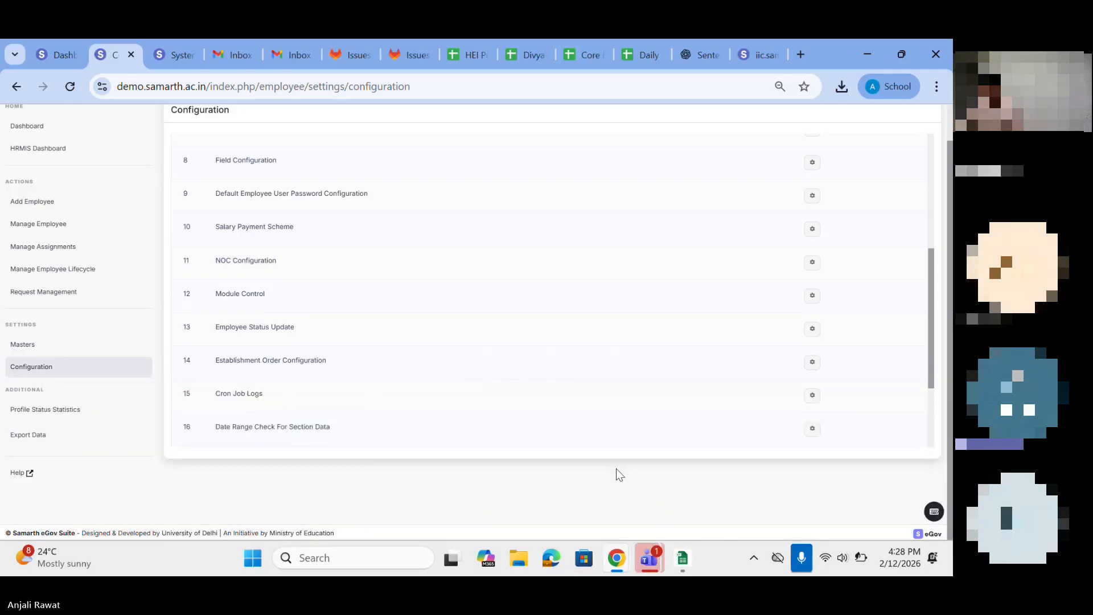